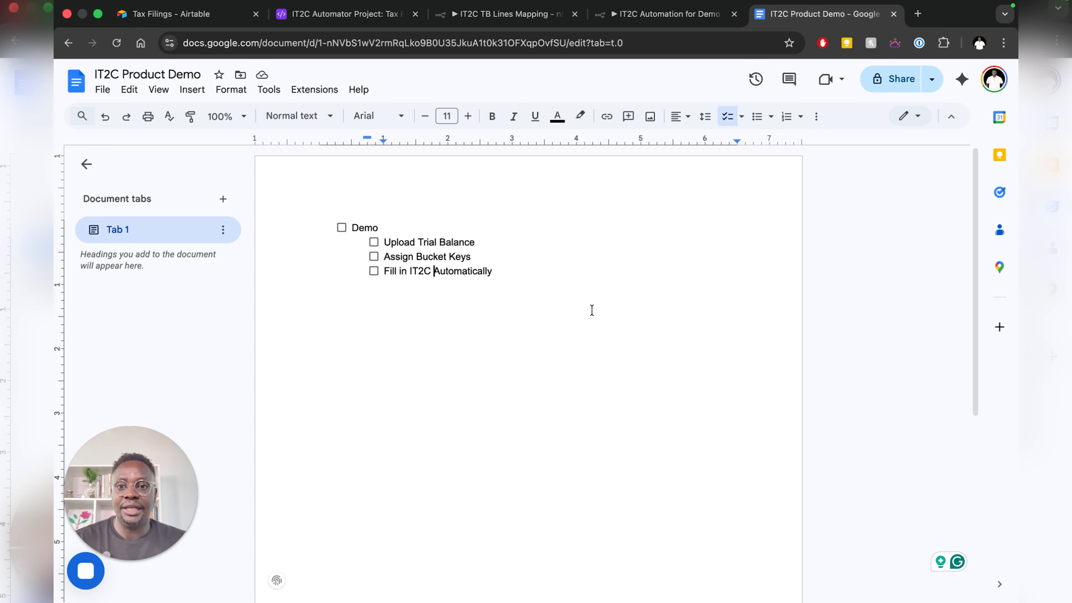
- Check the project's Outputs and data folders, confirming Outputs is empty, then return to the browser
key("F11")
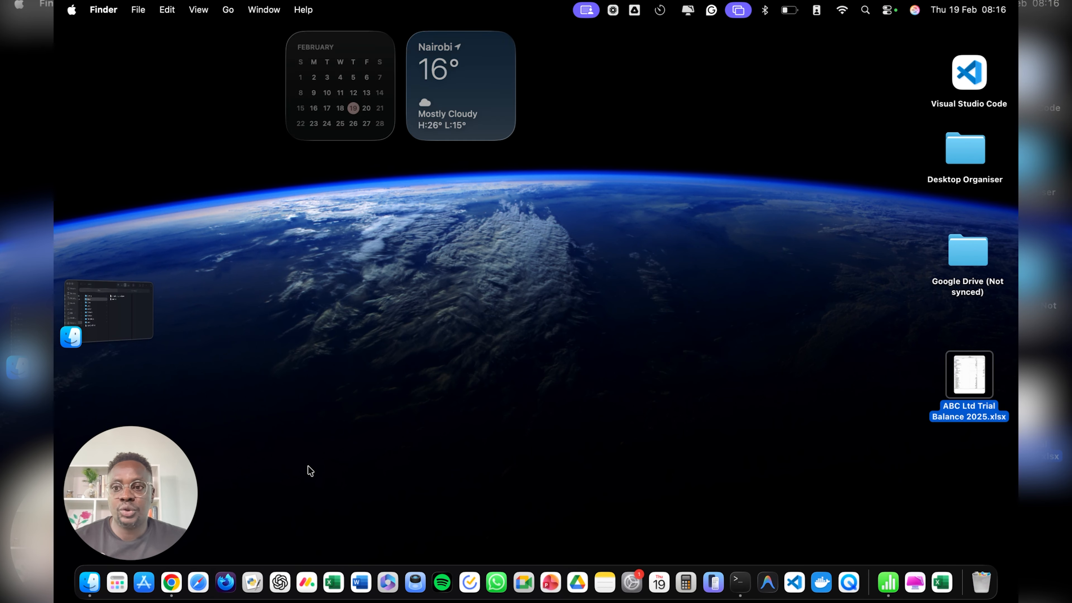
left_click(136, 319)
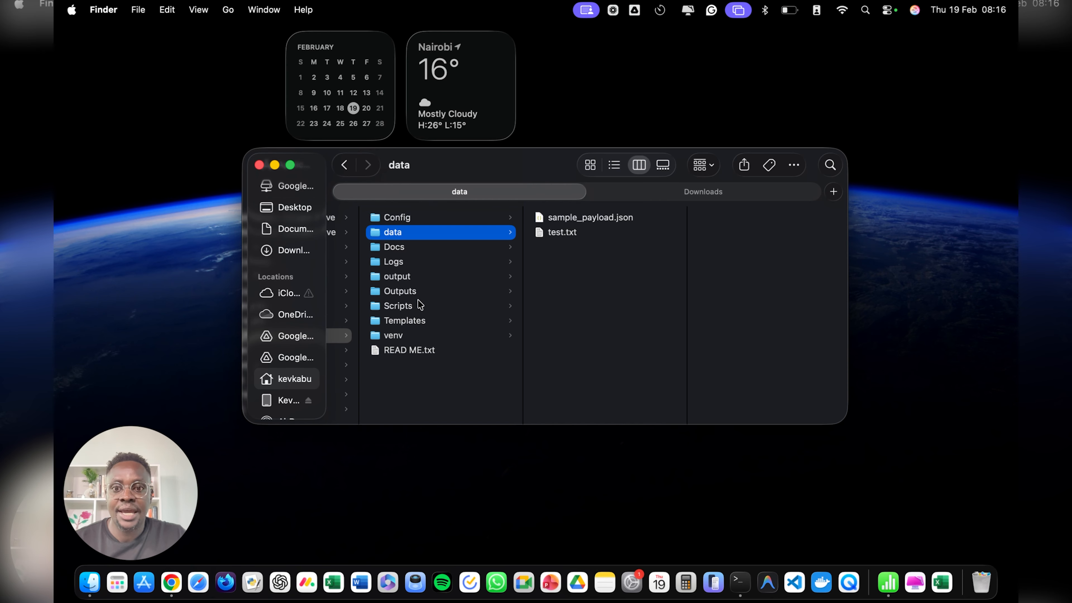
left_click(408, 293)
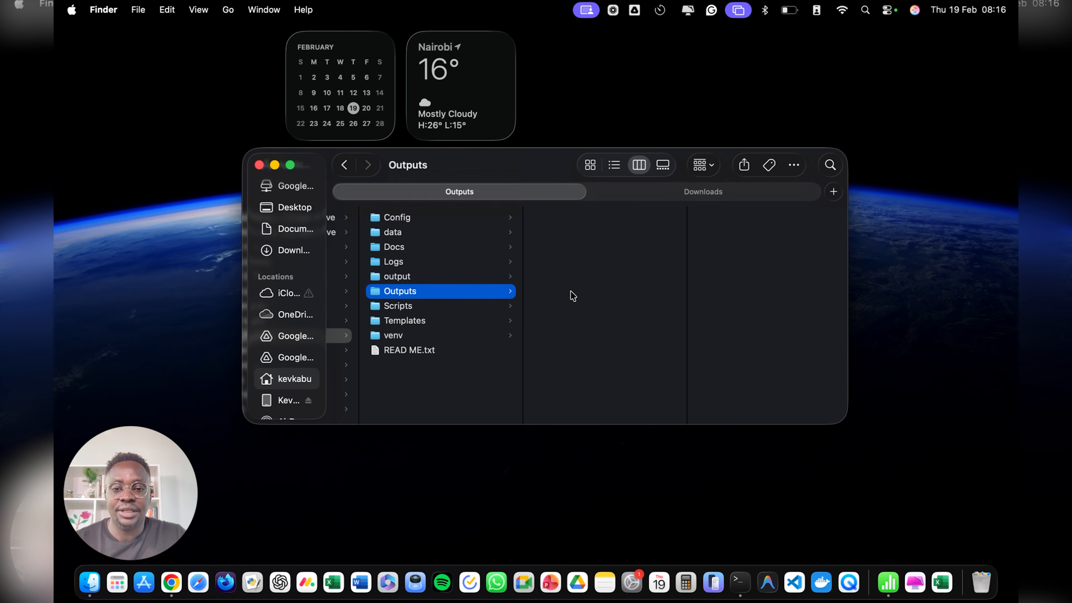
left_click(402, 235)
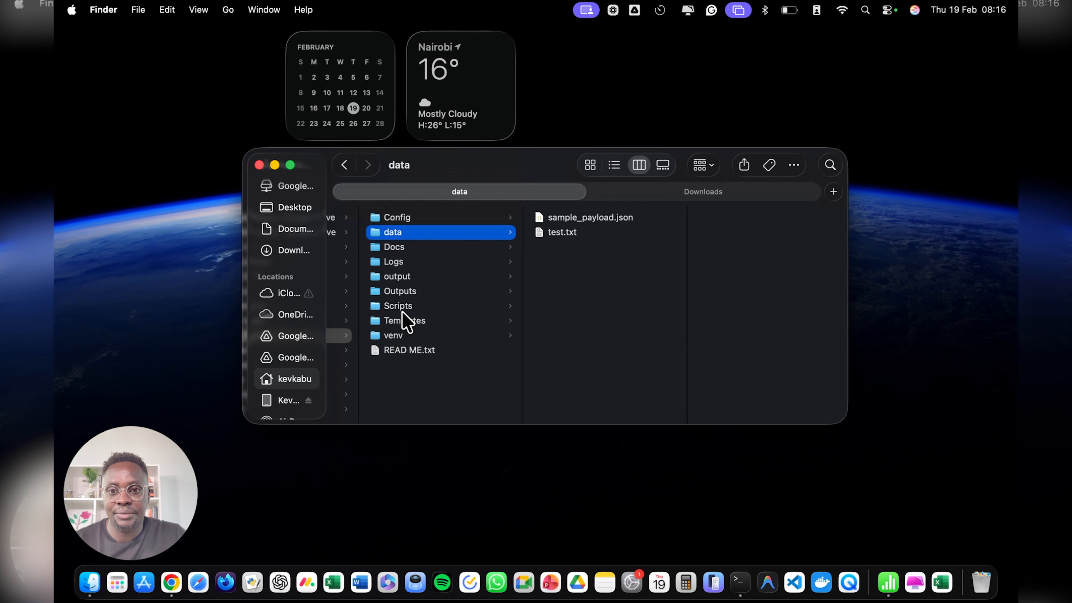
left_click(398, 296)
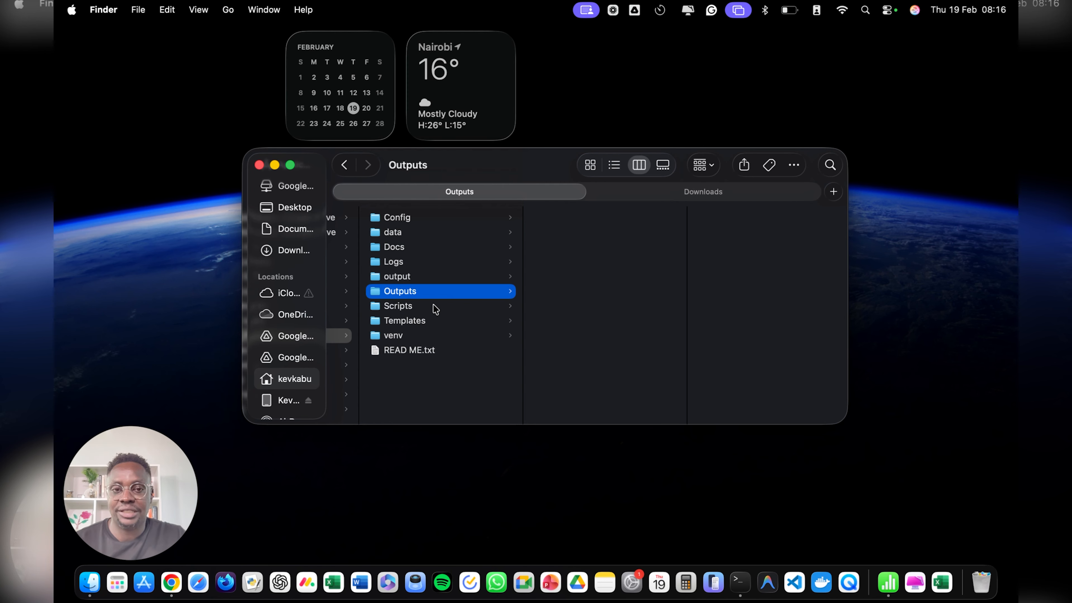
key("ctrl+Right")
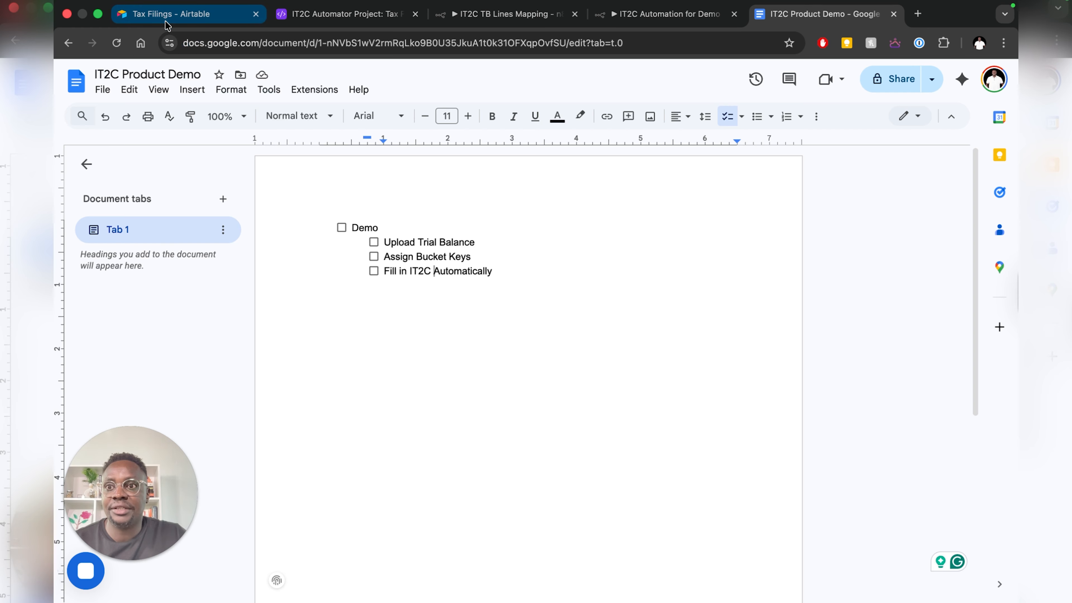
- In the Tax Filings form, enter a Demo Company 2025 filing name and the client
left_click(171, 14)
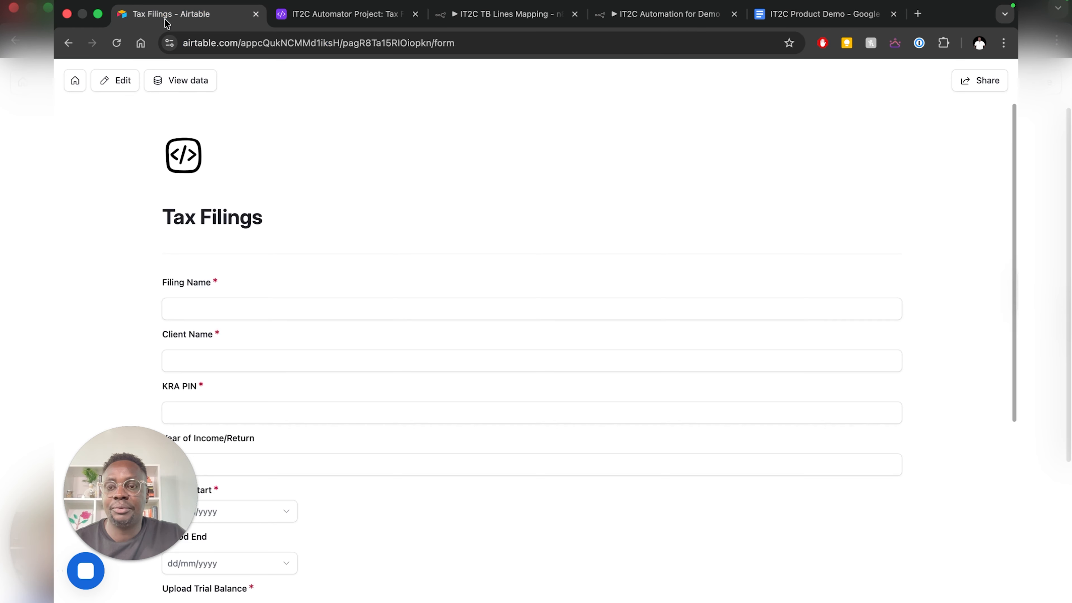
left_click(298, 306)
type("Demo Company Filing Income Tax Return")
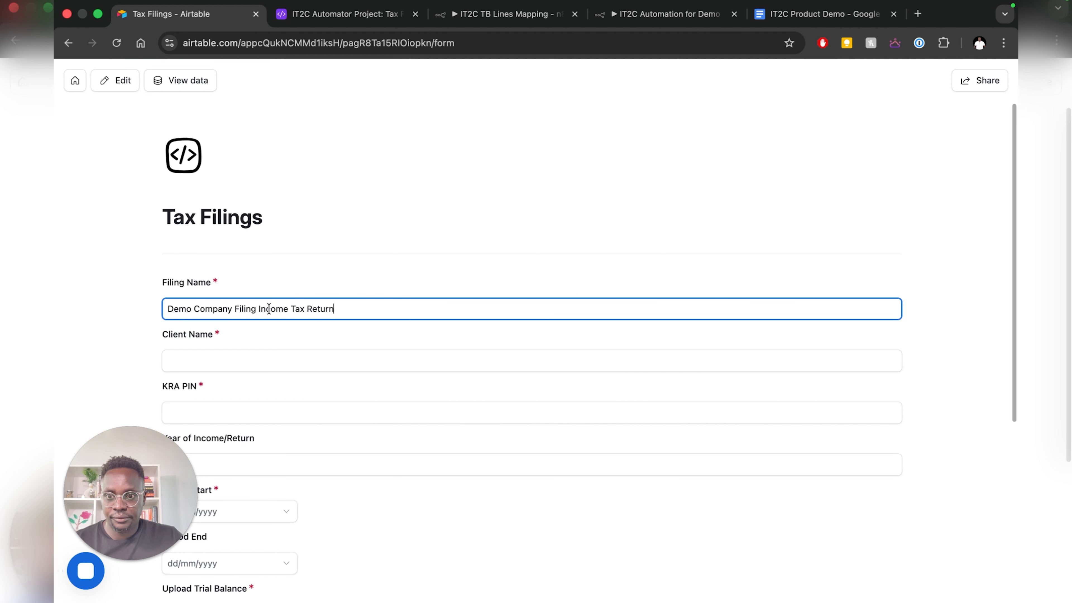
type("2025")
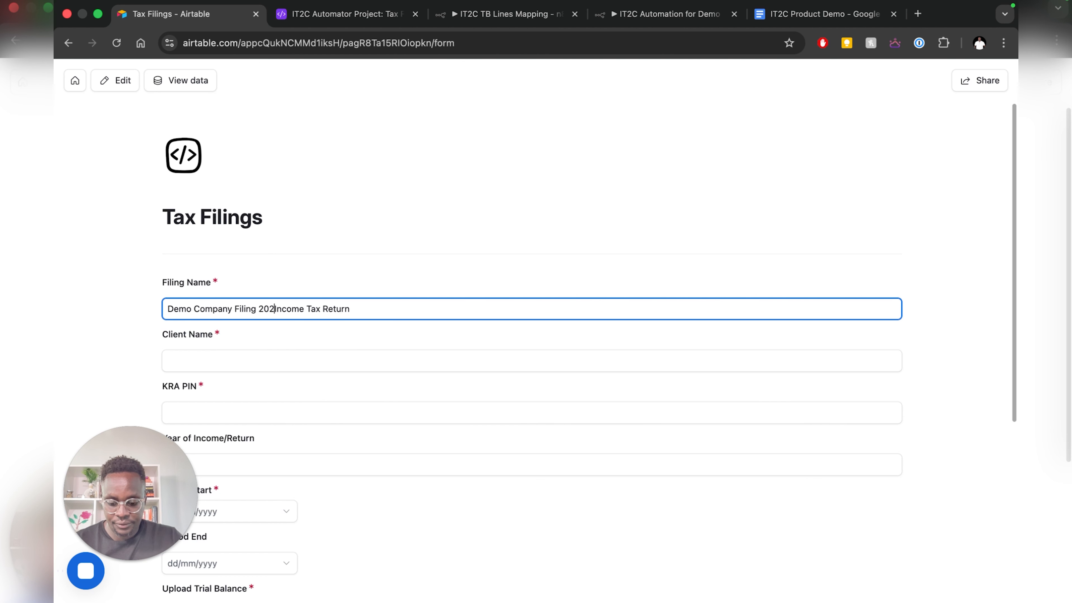
left_click(260, 361)
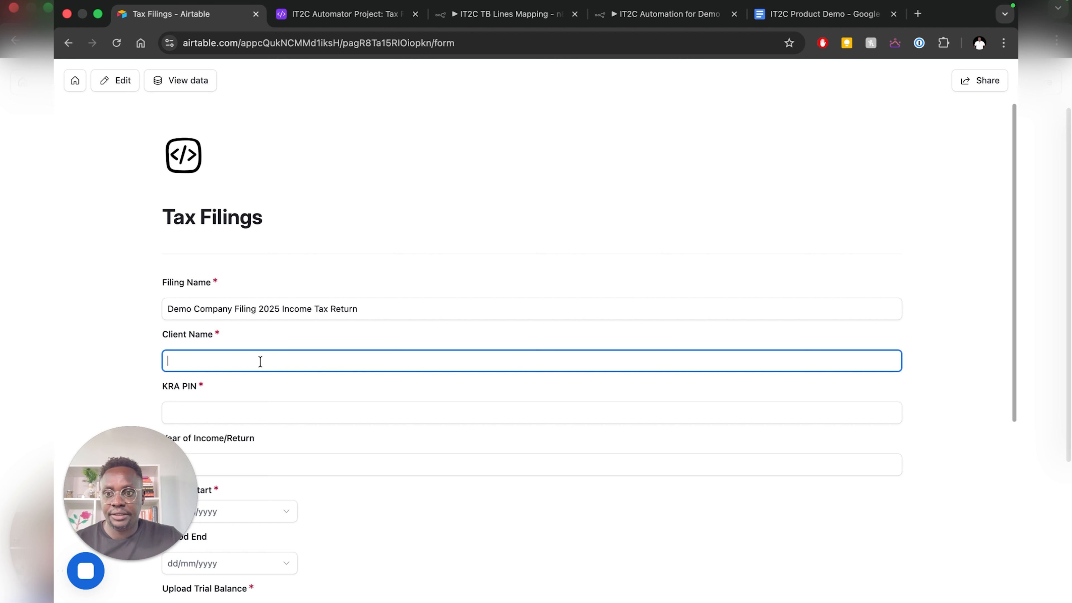
left_click_drag(232, 310, 172, 314)
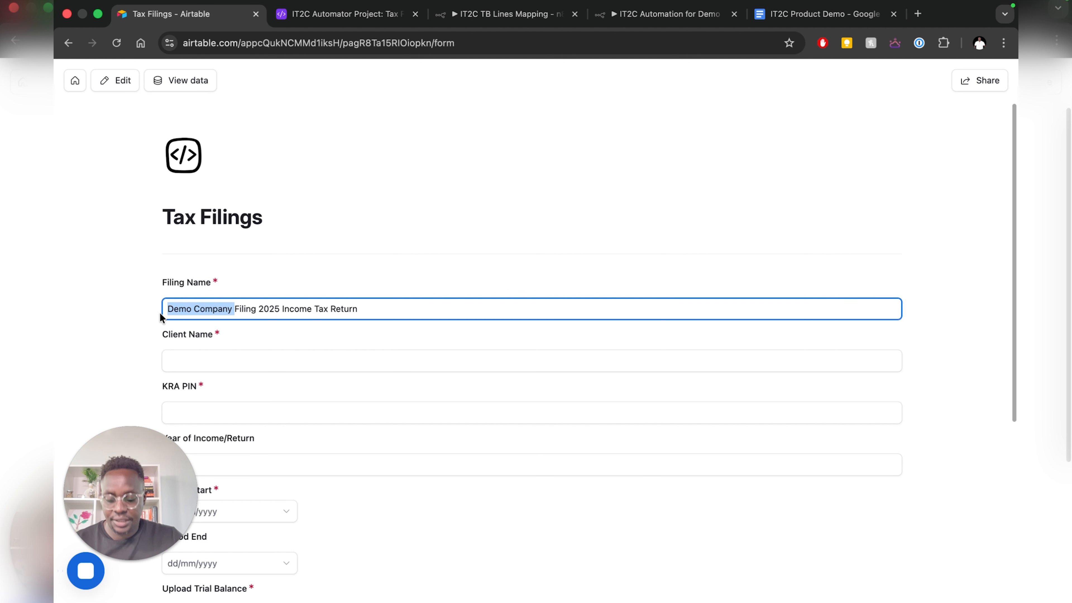
left_click(196, 359)
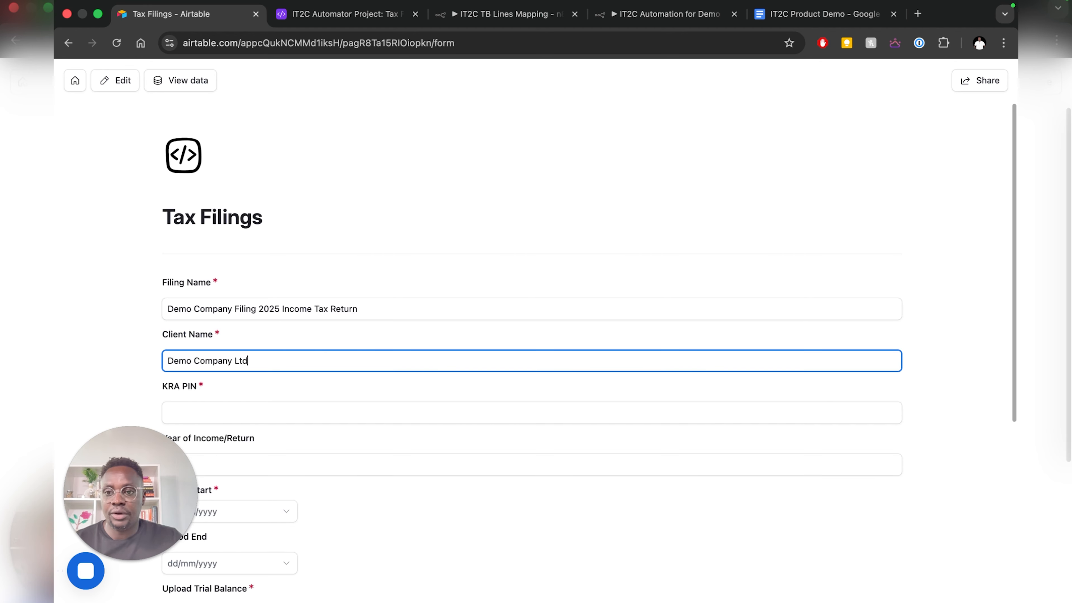
- Enter the client's KRA PIN and year of income 2025
scroll(251, 355, "down", 3)
left_click(217, 300)
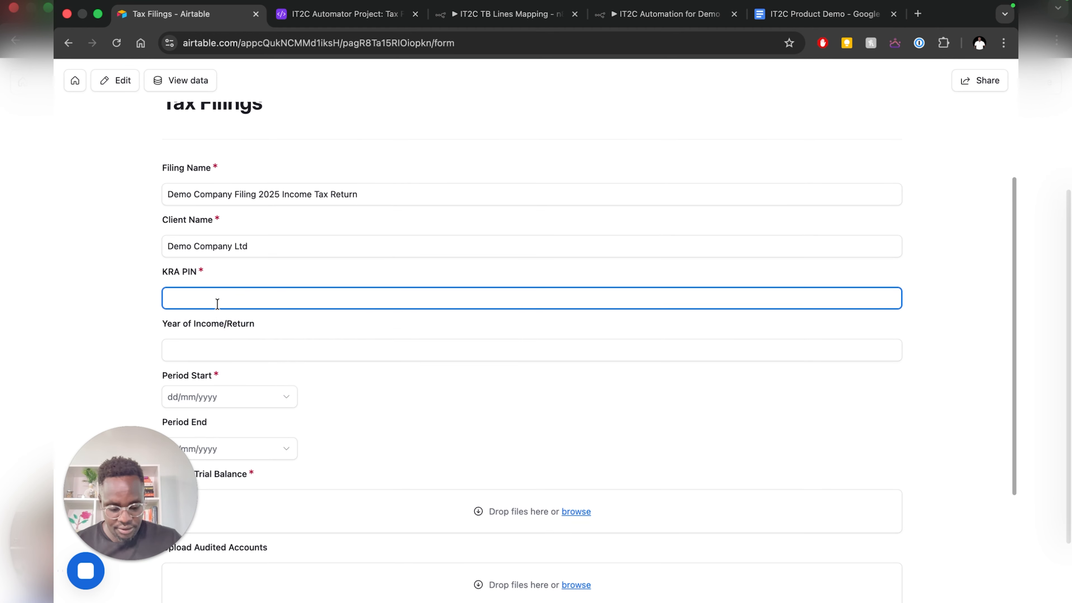
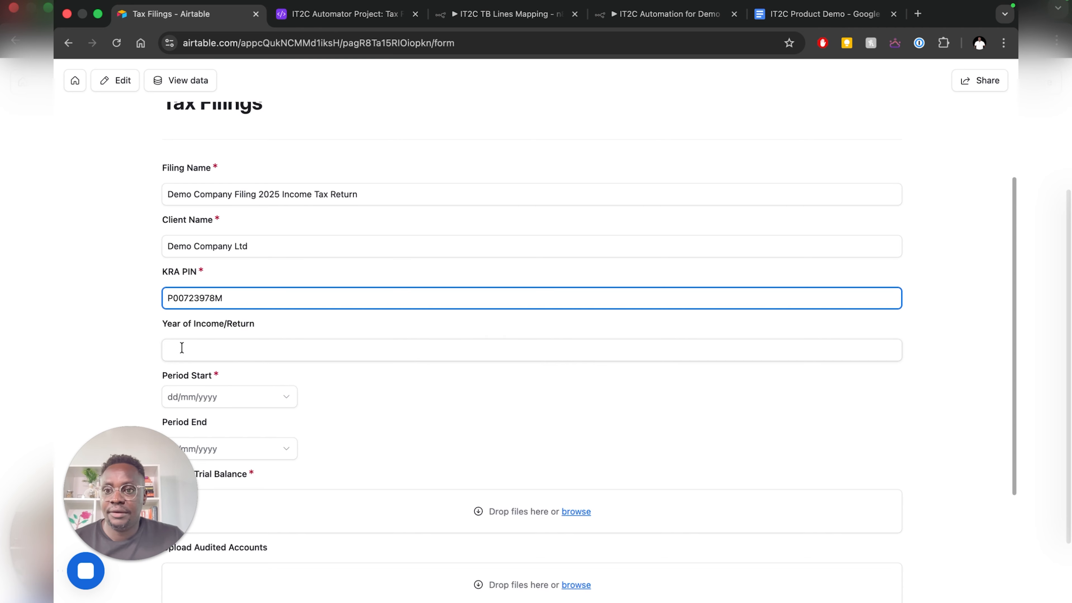
left_click(206, 349)
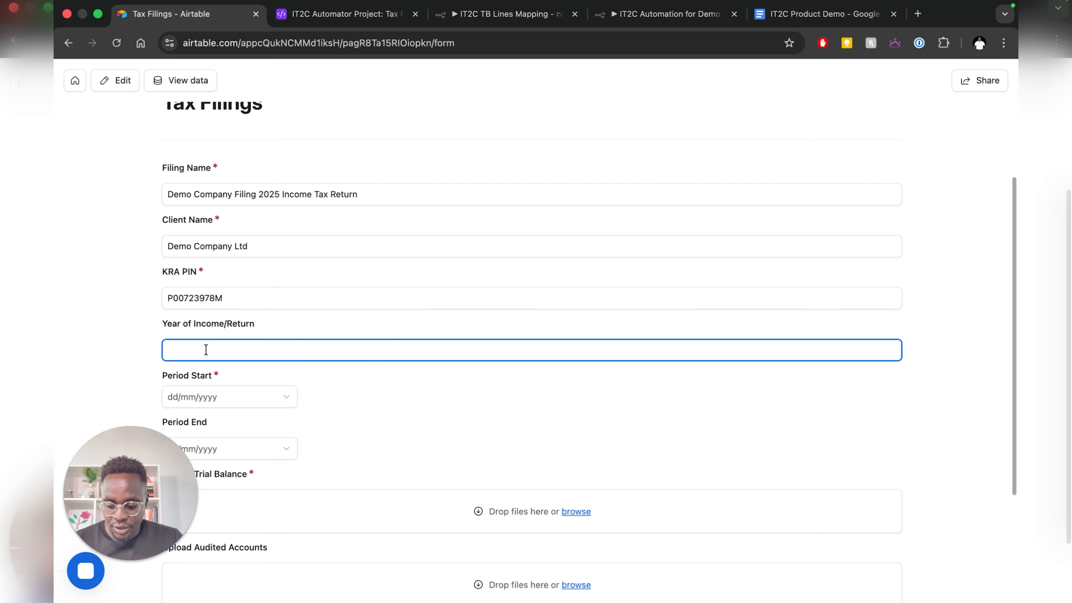
type("2025")
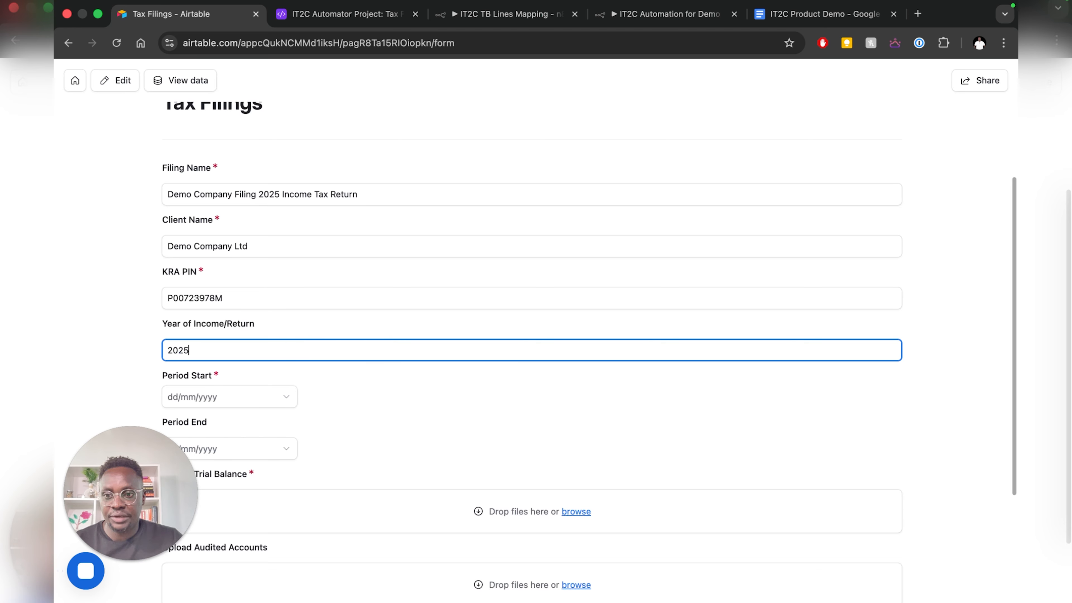
- Set the filing period from 1/1/2025 to 31/12/2025
left_click(215, 399)
type("01")
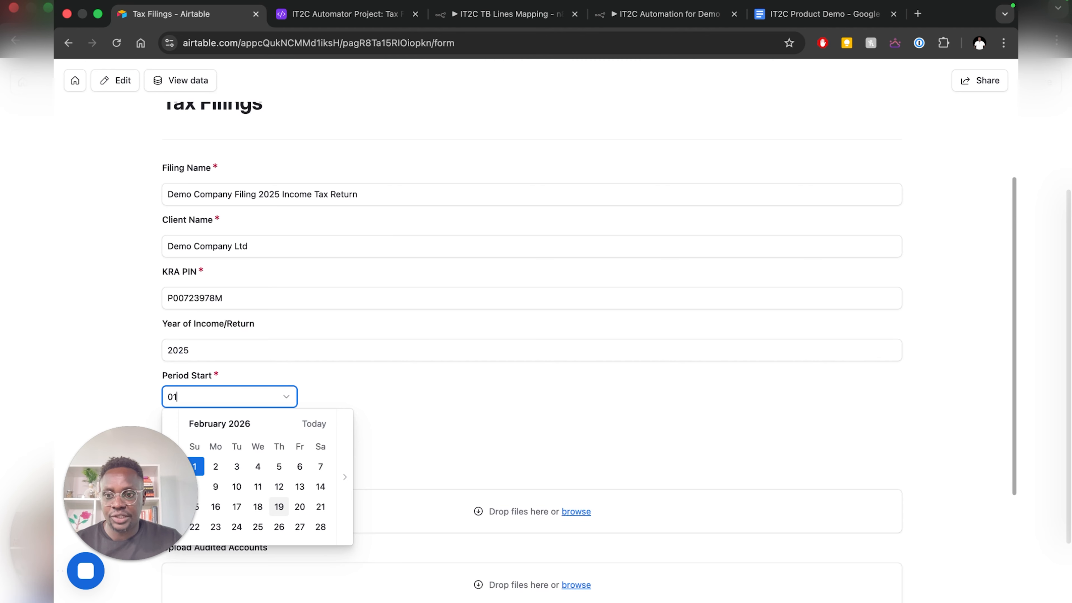
type("01205")
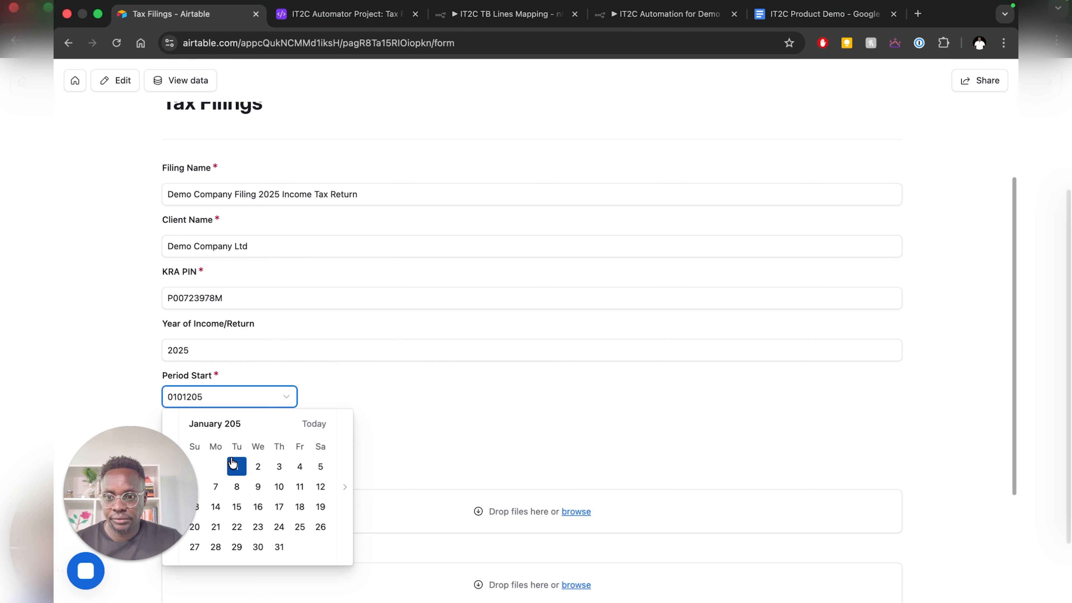
key("BackSpace")
type("25")
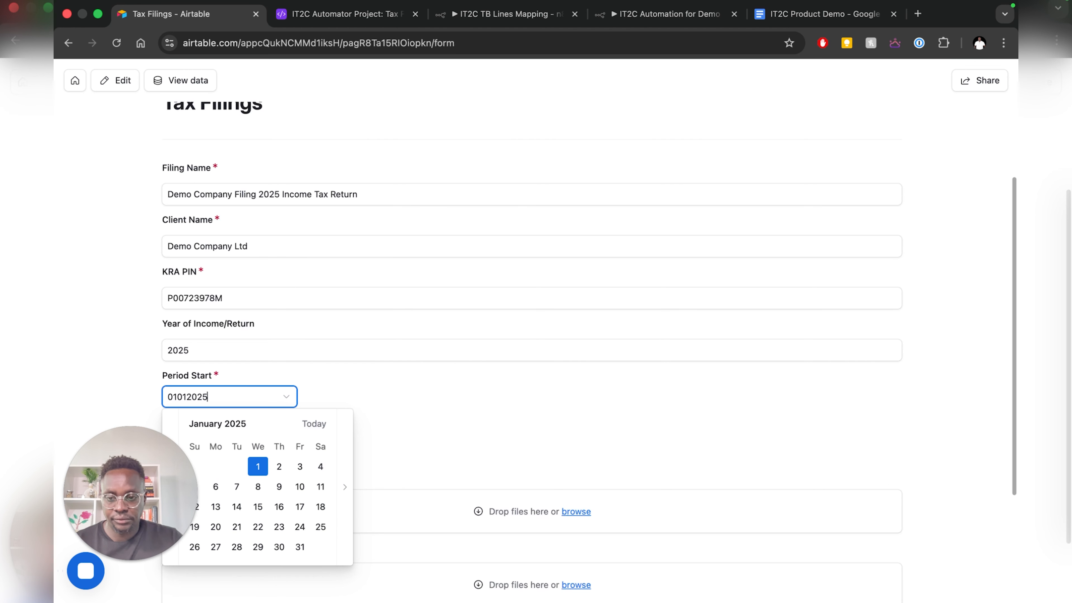
left_click(258, 466)
scroll(347, 372, "down", 4)
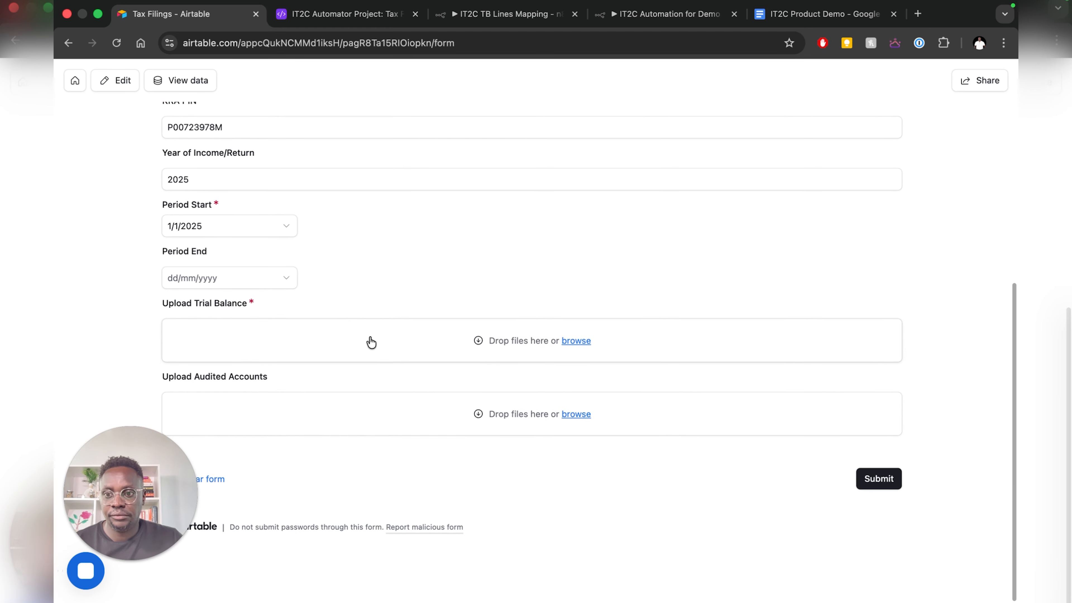
left_click(250, 288)
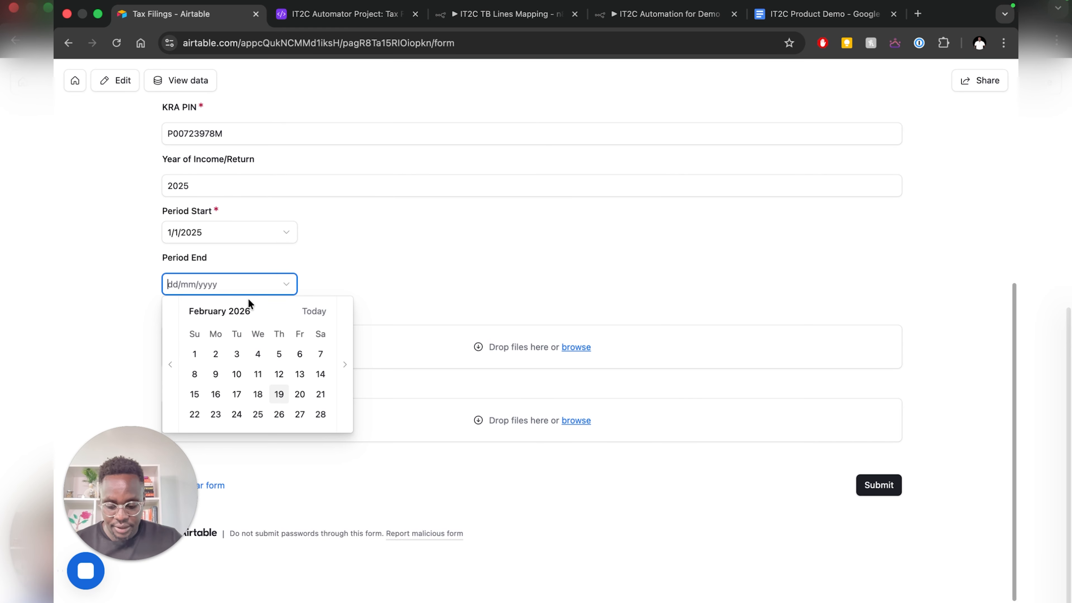
type("3")
key("BackSpace")
type("31")
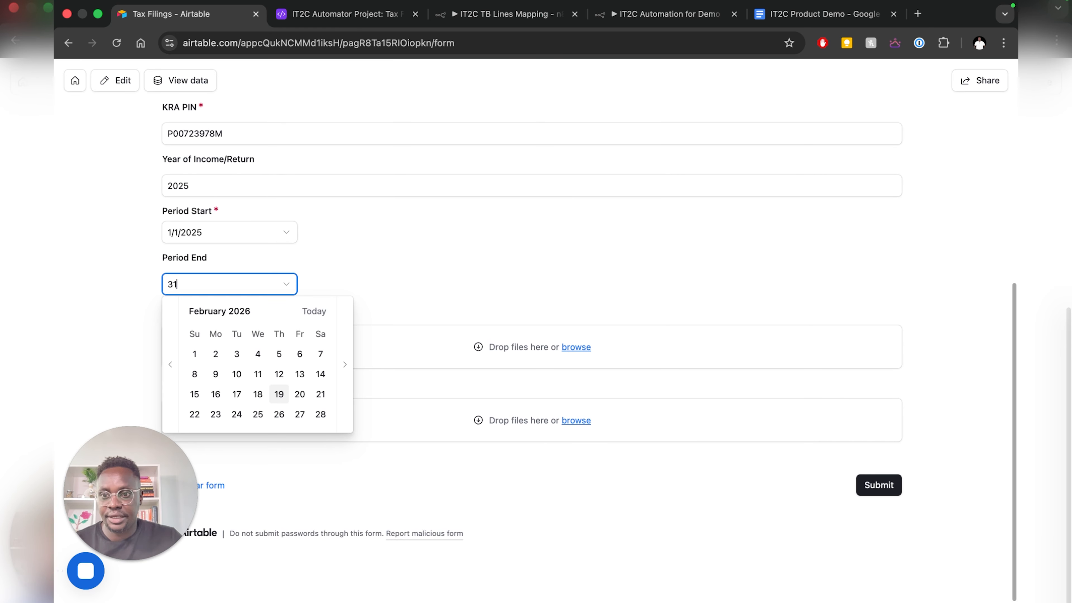
type("12")
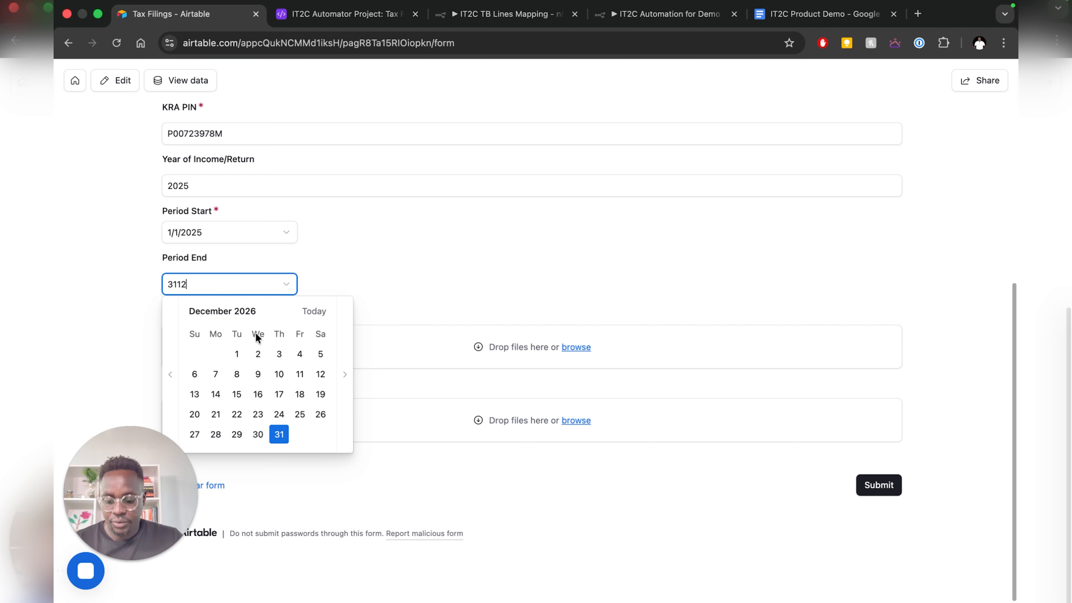
type("2025")
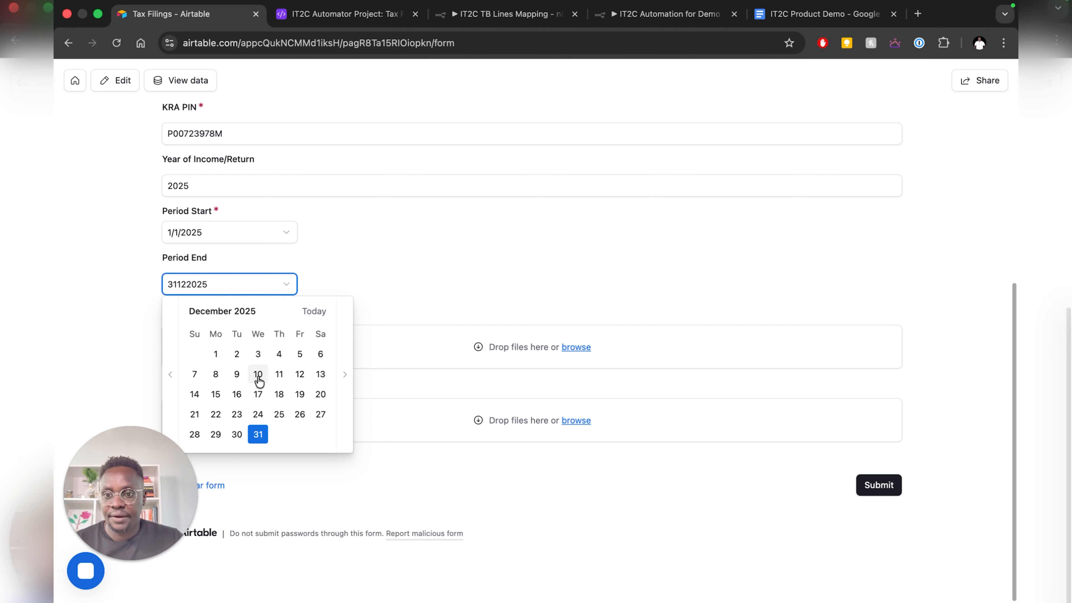
left_click(258, 439)
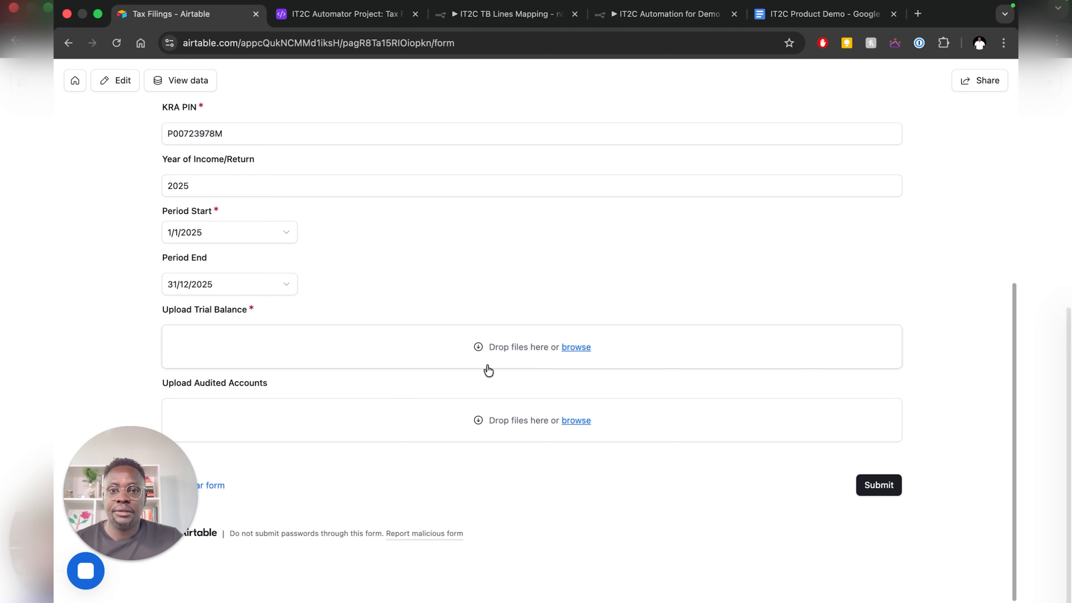
- Upload ABC Ltd Trial Balance 2025.xlsx from the Desktop into the Upload Trial Balance field
left_click(579, 350)
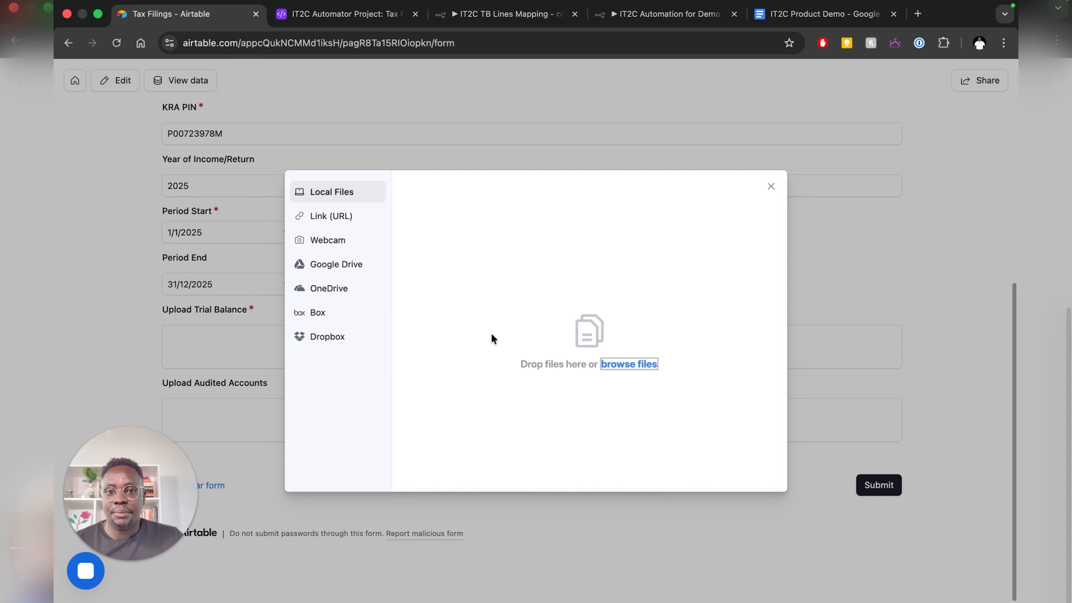
left_click(613, 366)
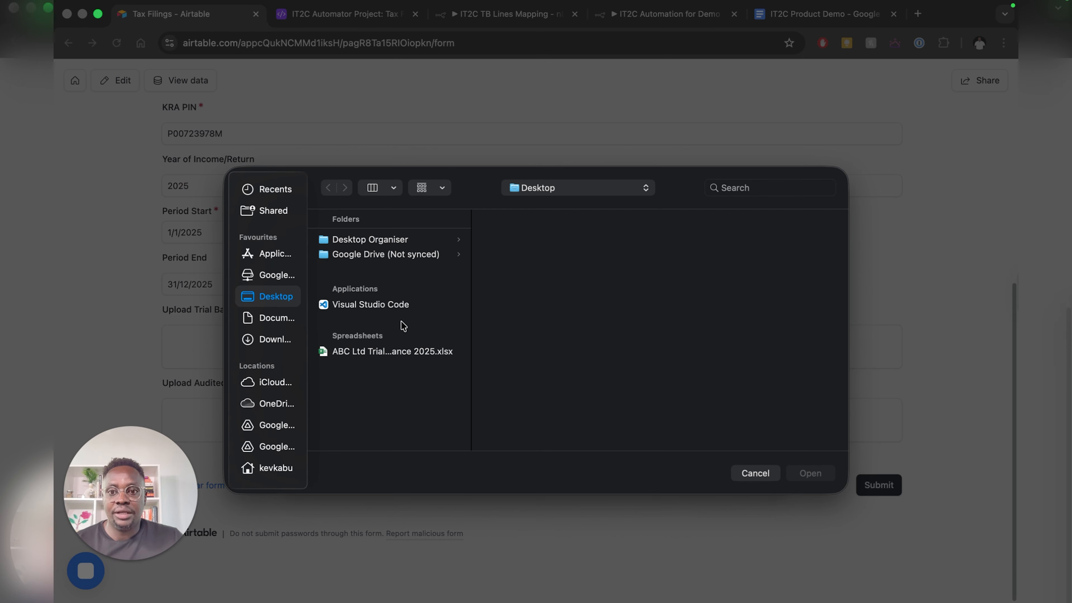
left_click(373, 351)
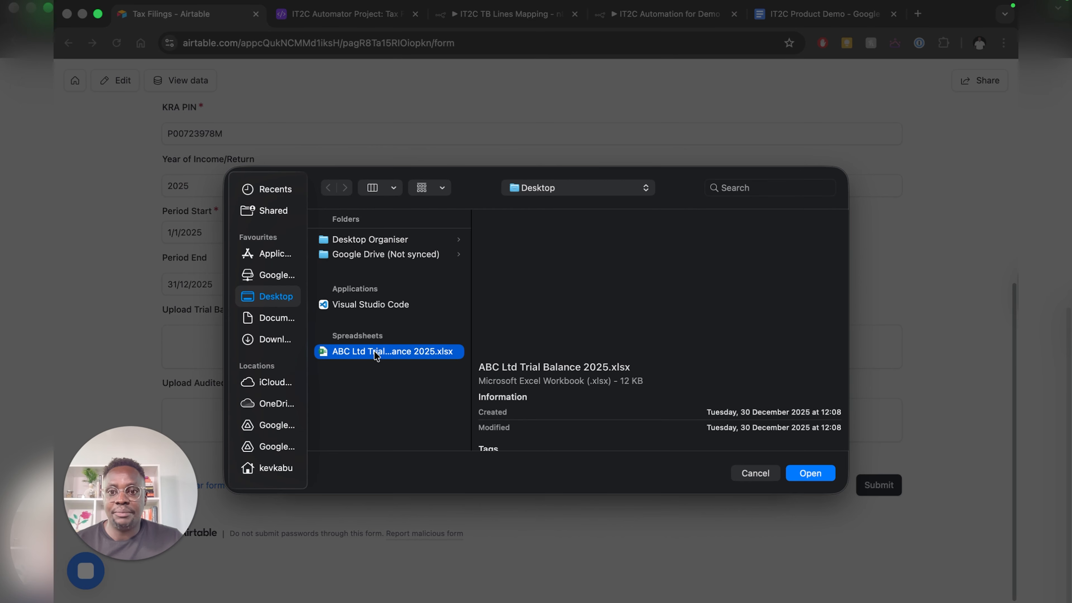
left_click(817, 473)
left_click(728, 474)
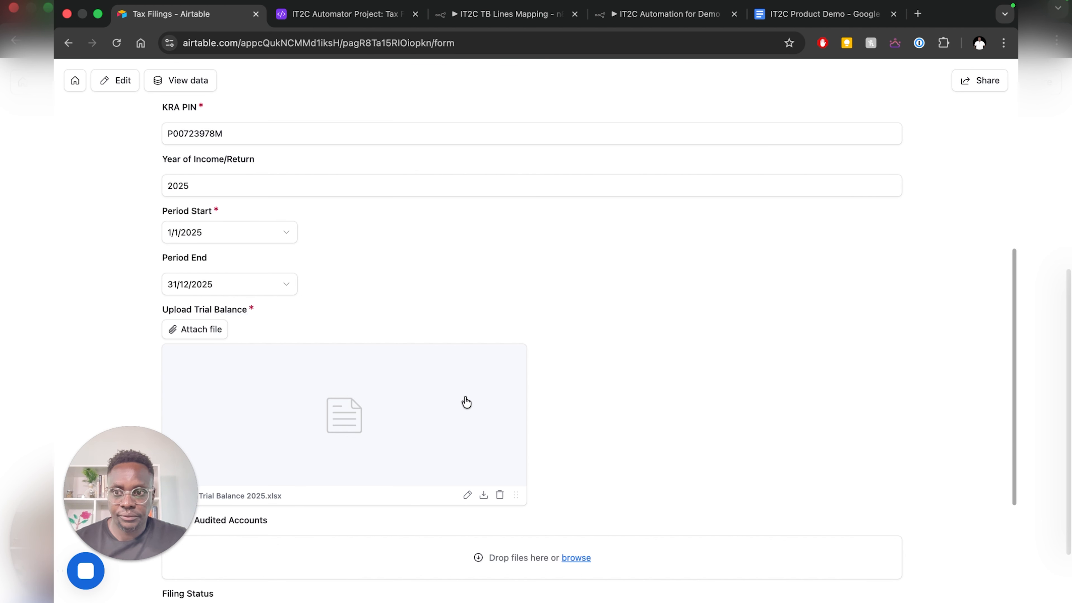
- Bring up the Filing Status dropdown choices further down the form
scroll(520, 449, "down", 5)
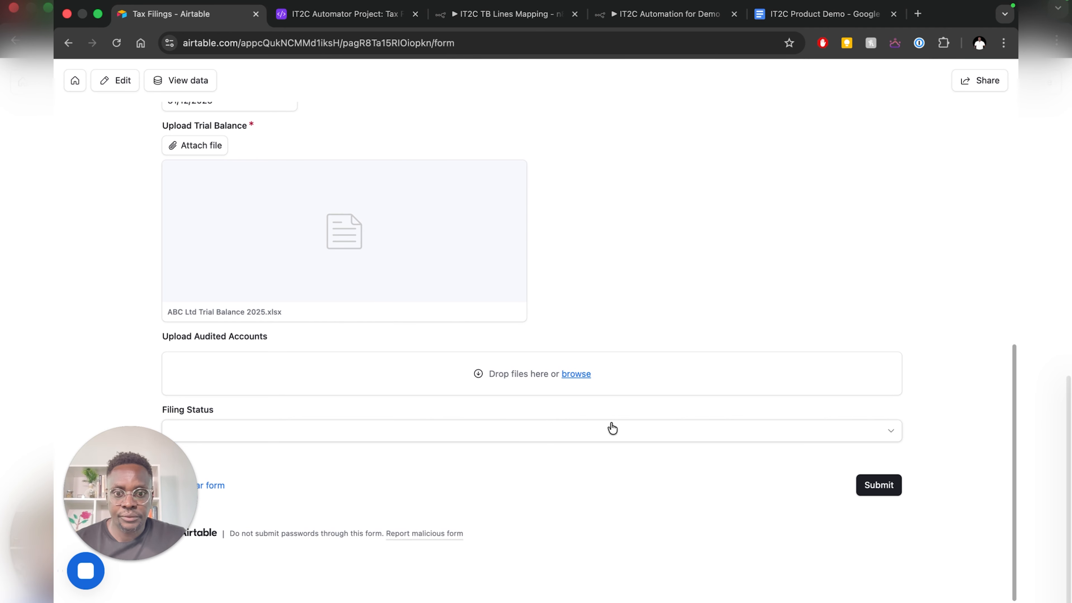
left_click(610, 429)
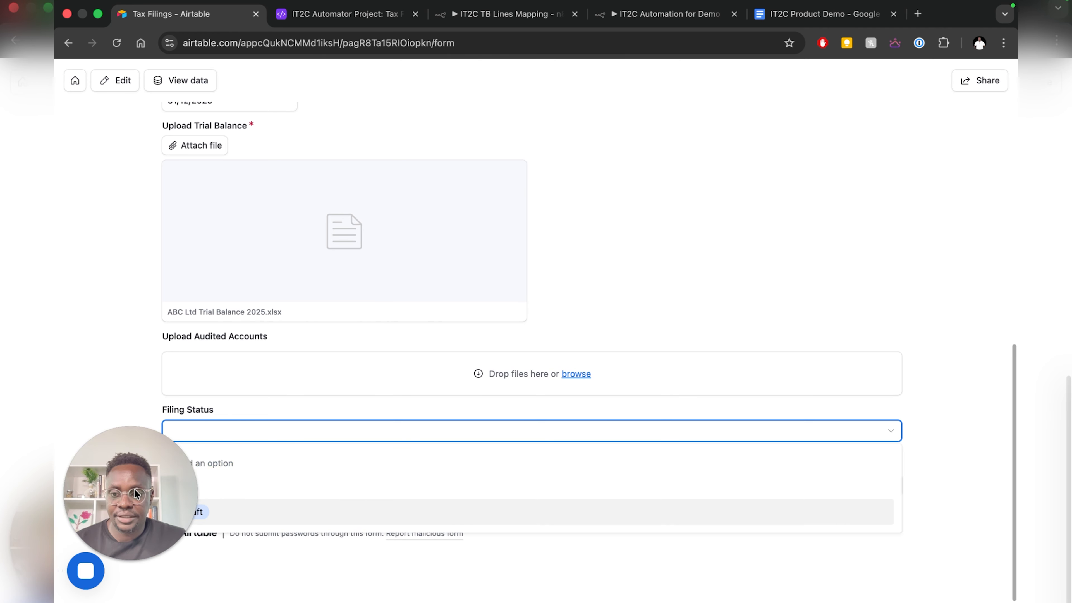
left_click_drag(133, 494, 907, 169)
left_click(219, 439)
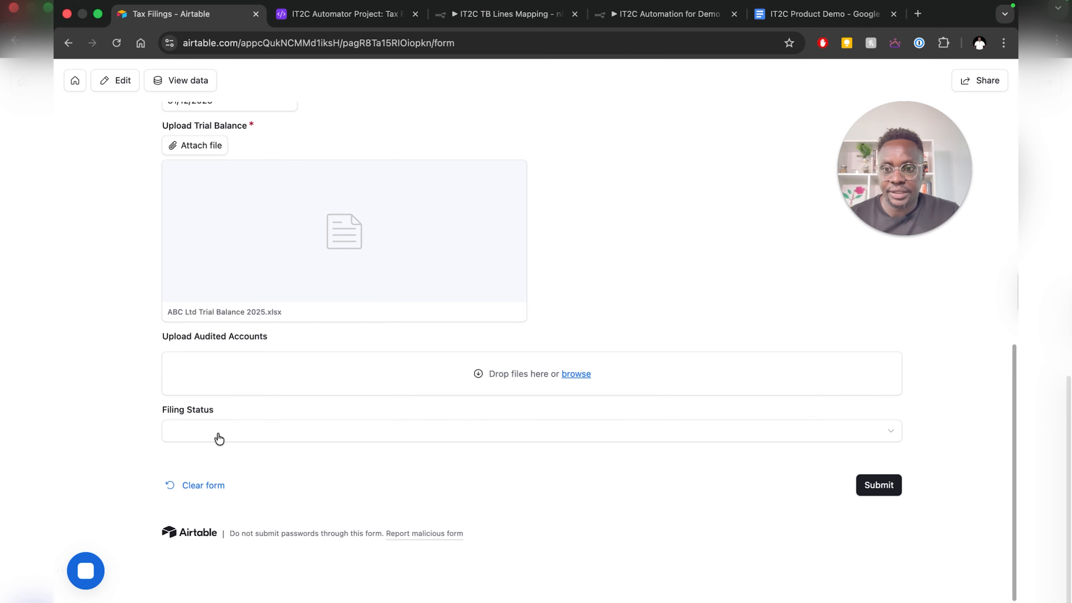
- Set Filing Status to Draft, submit the form, and switch to the IT2C Automator Project base
left_click(220, 438)
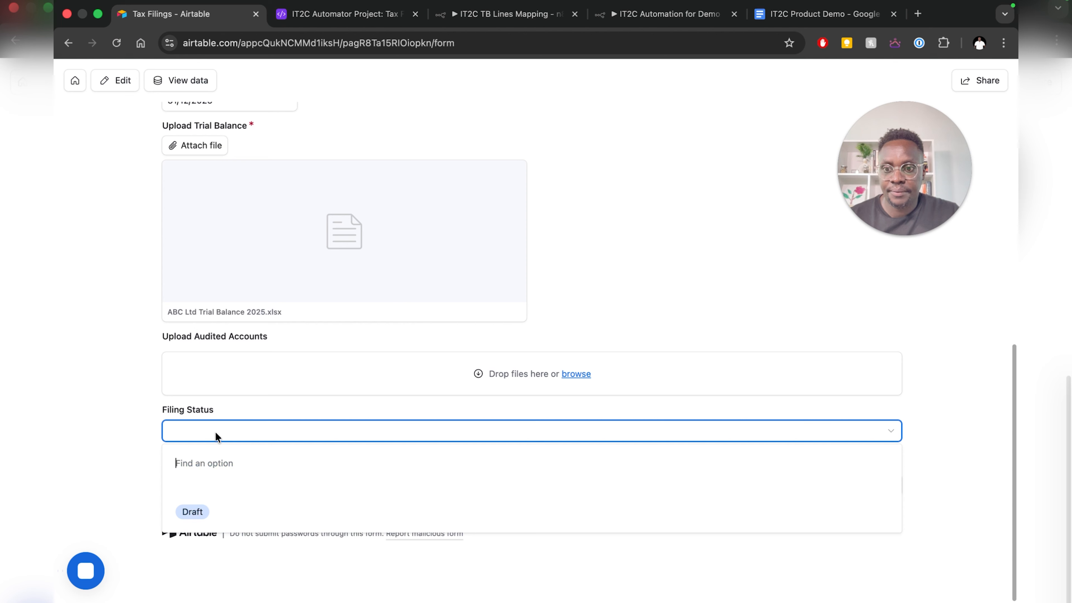
left_click(192, 515)
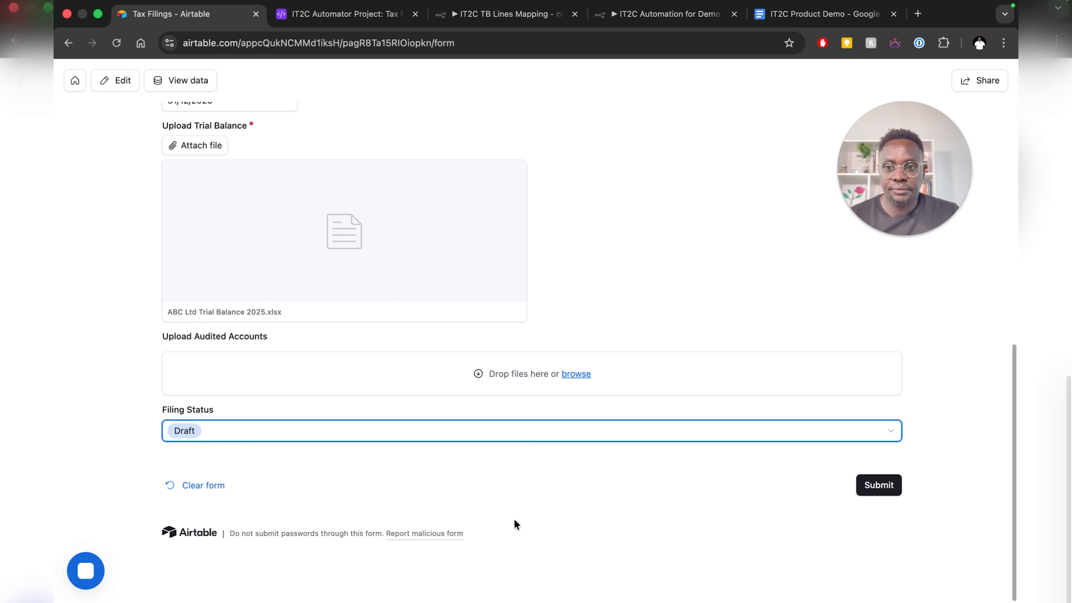
left_click(884, 489)
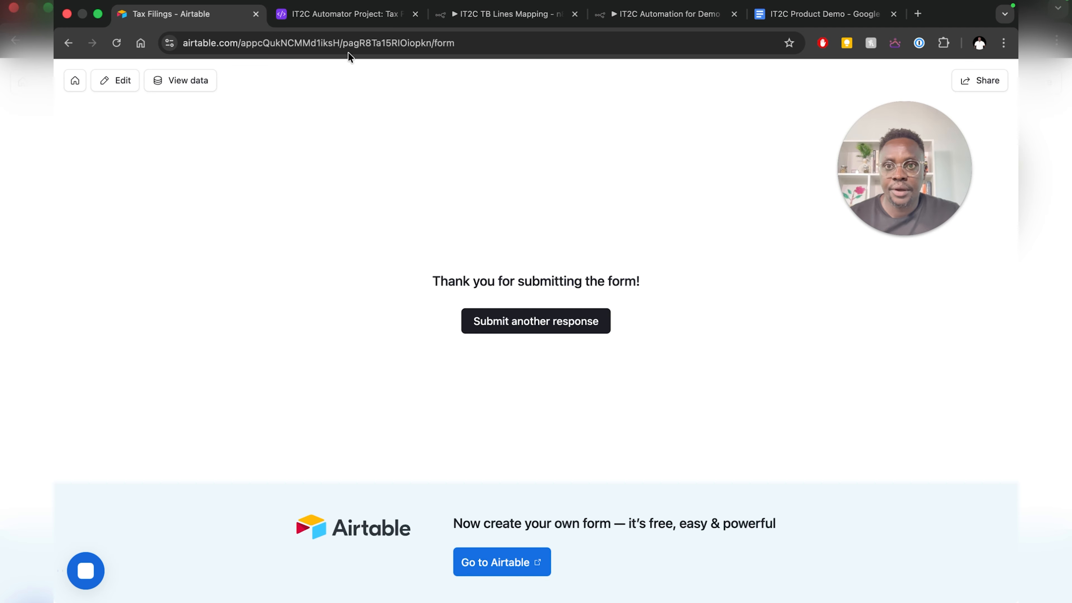
left_click(337, 15)
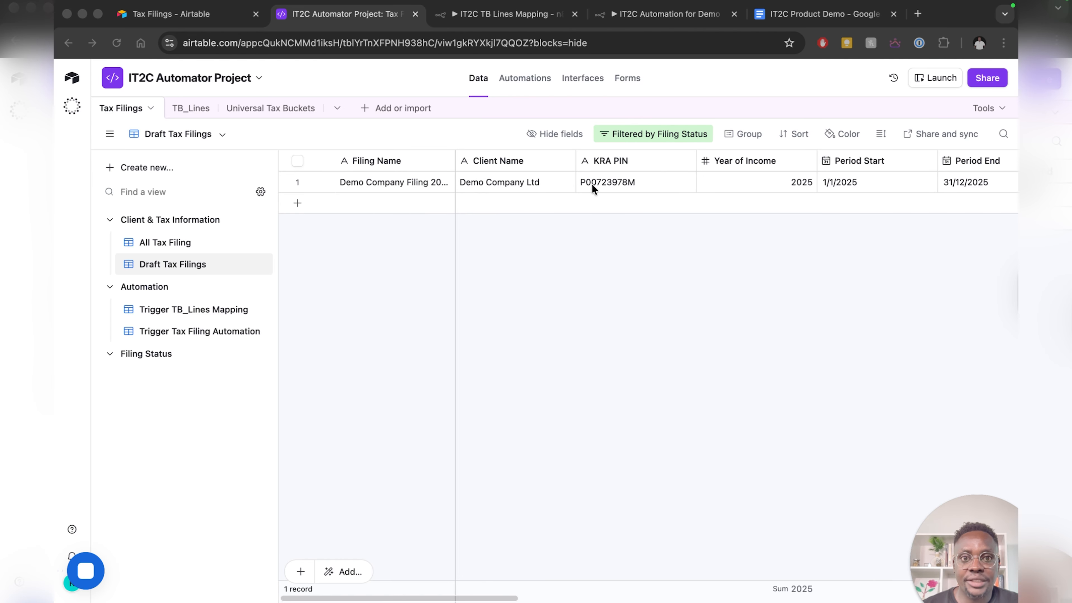
scroll(592, 186, "right", 10)
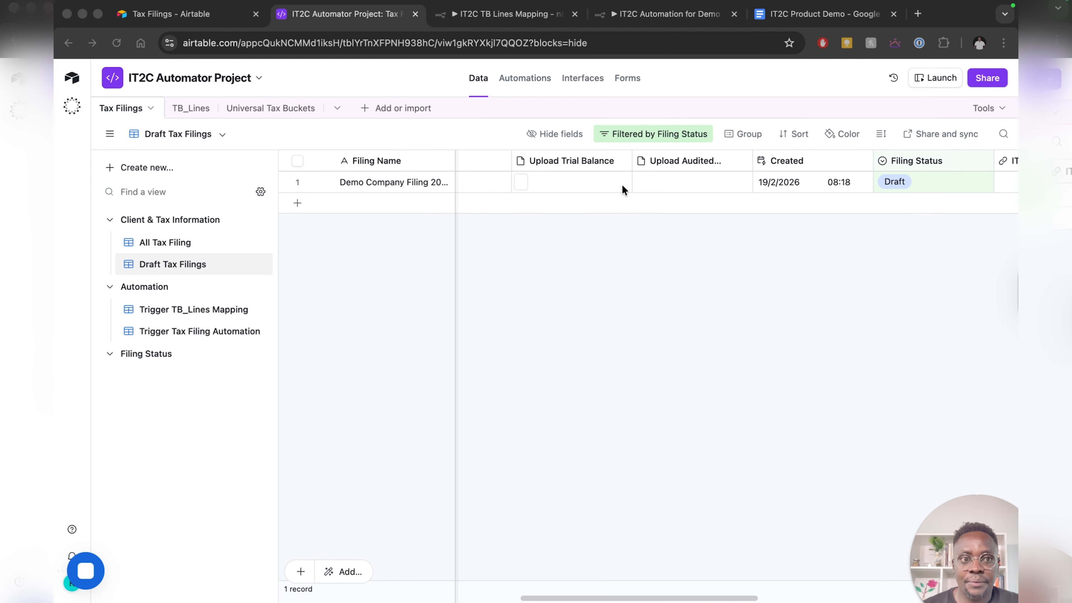
scroll(612, 182, "right", 5)
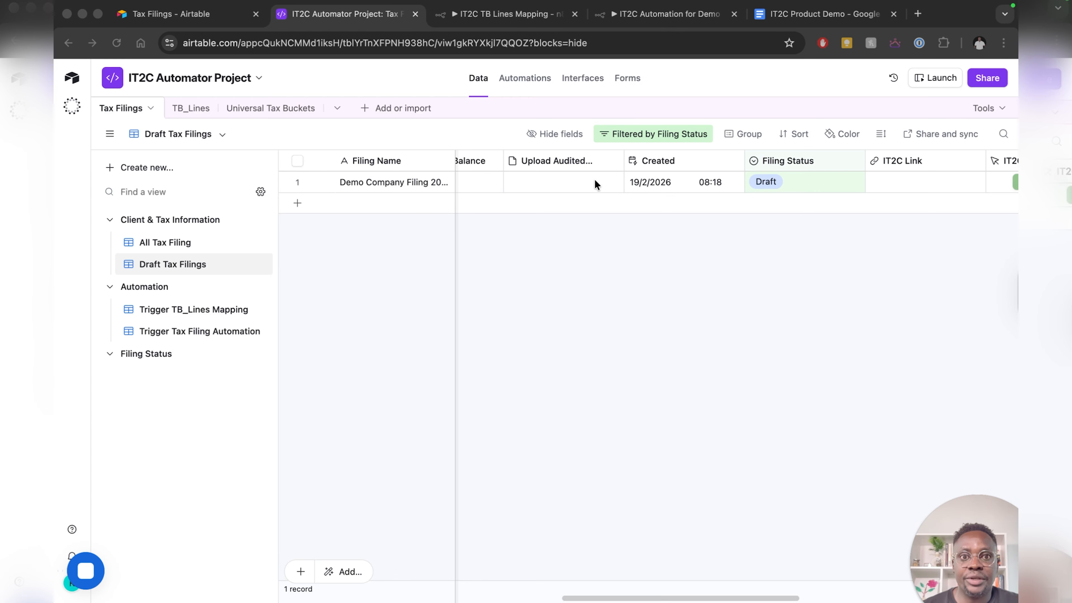
left_click(506, 16)
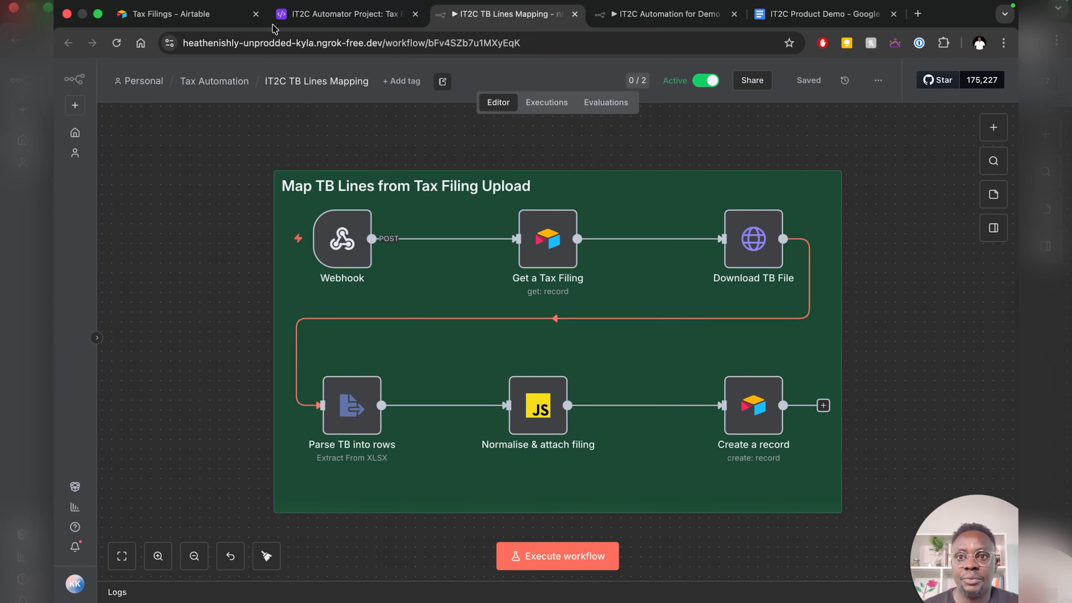
left_click(203, 15)
left_click(313, 15)
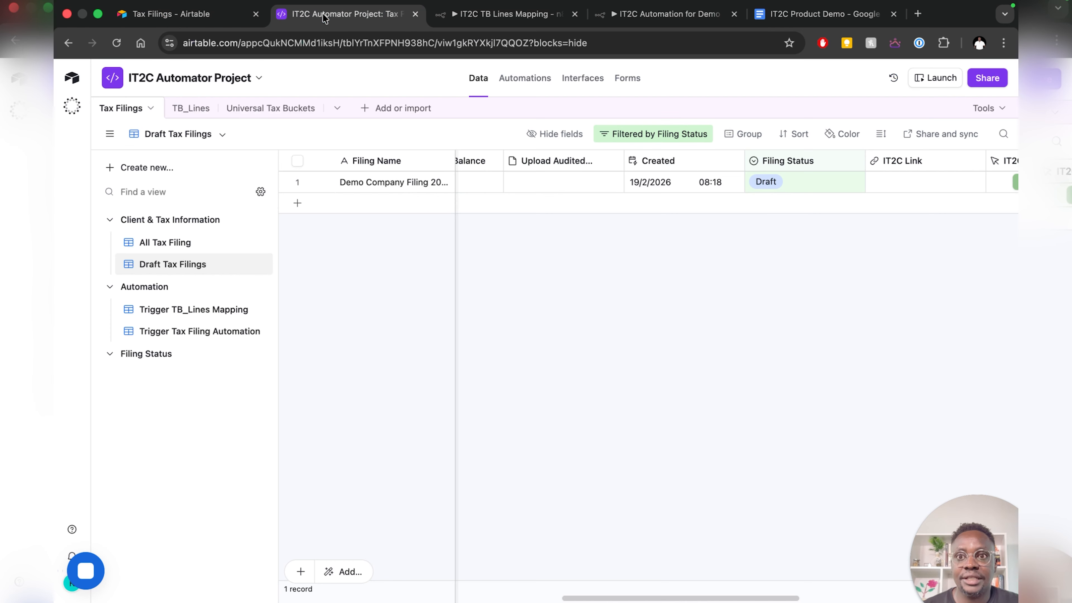
- Open the TB_Lines table showing the Recently Uploaded Returns view
left_click(181, 108)
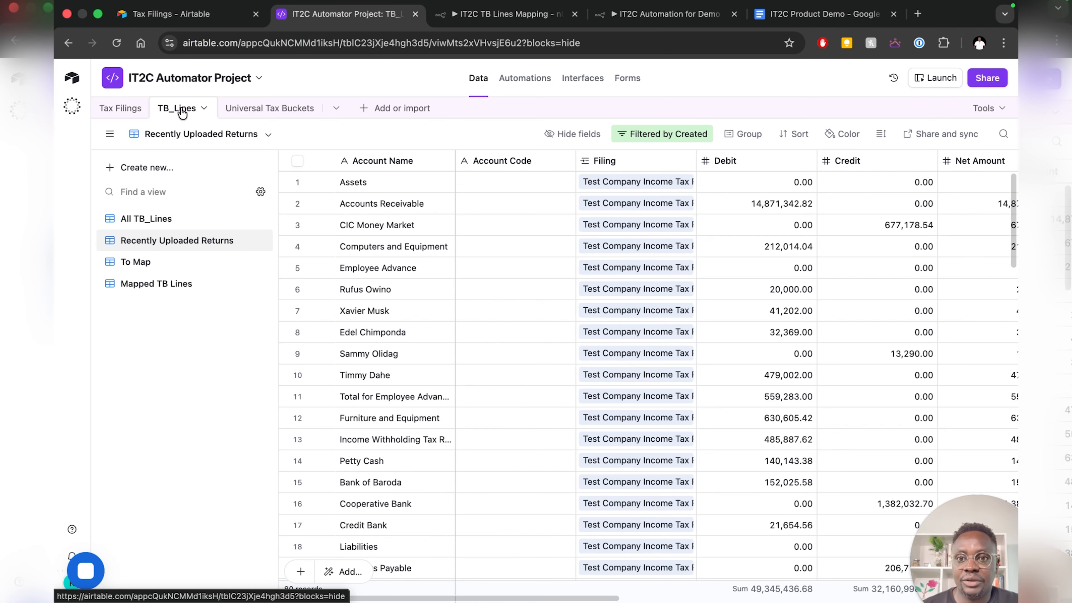
left_click(120, 109)
scroll(663, 181, "right", 5)
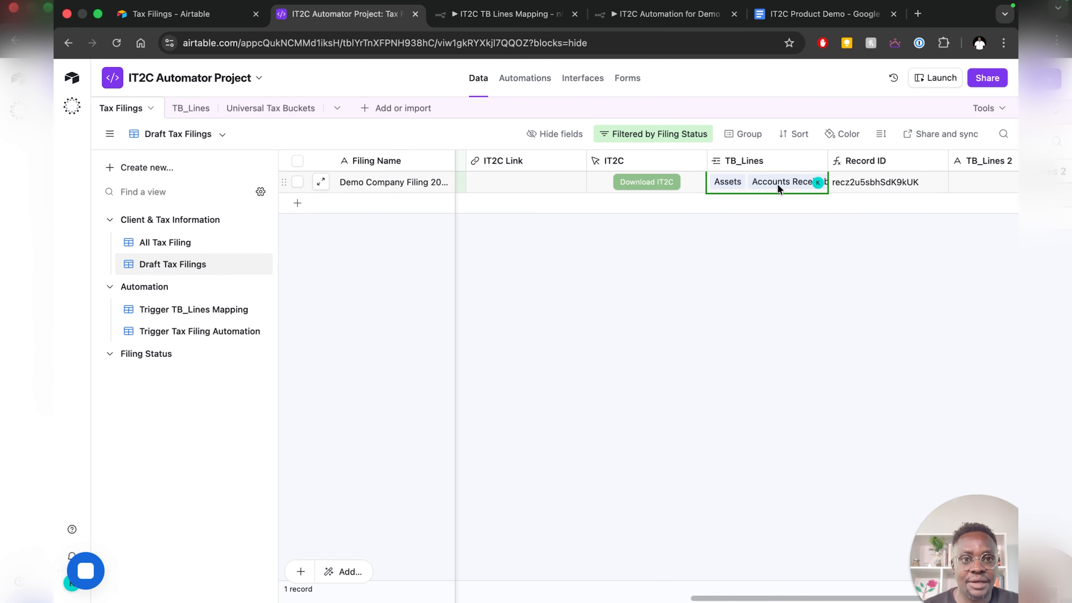
left_click(182, 111)
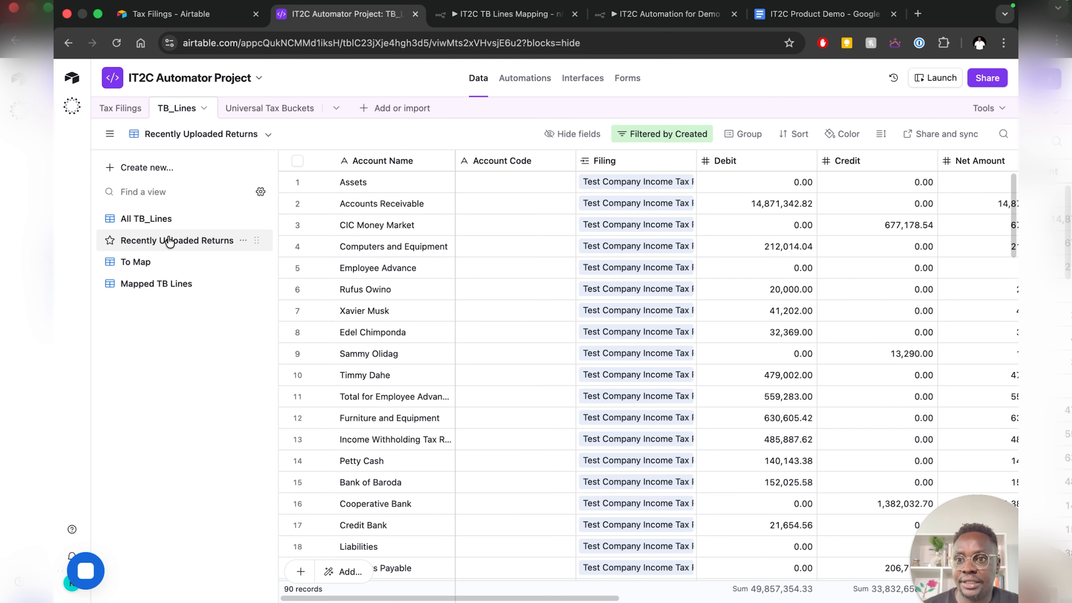
- Scroll through TB_Lines until all 132 Demo Company lines load, then go to the demo checklist
scroll(592, 342, "down", 20)
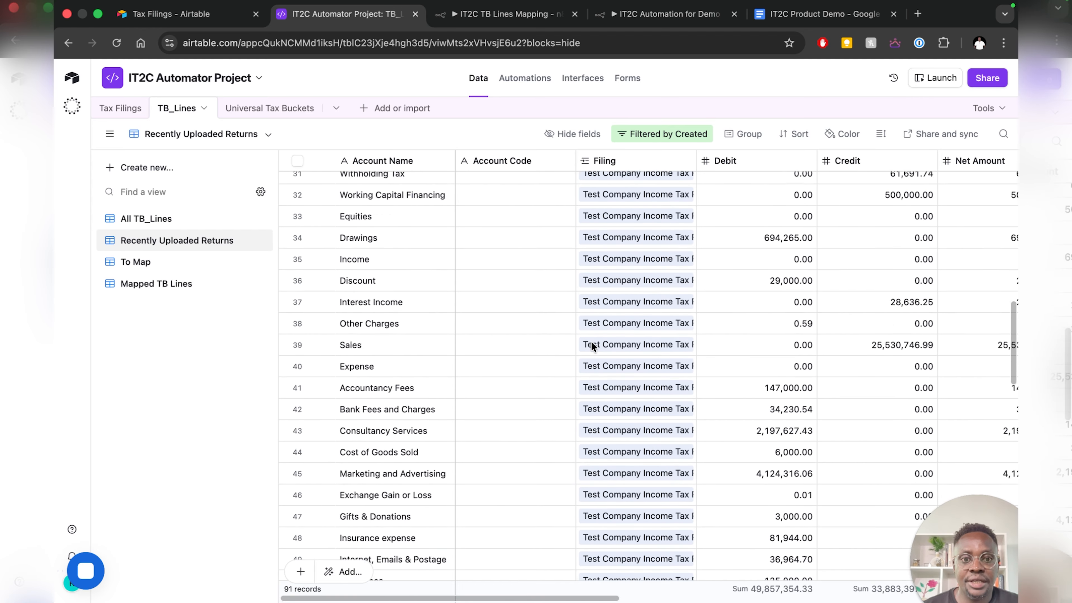
scroll(591, 341, "up", 3)
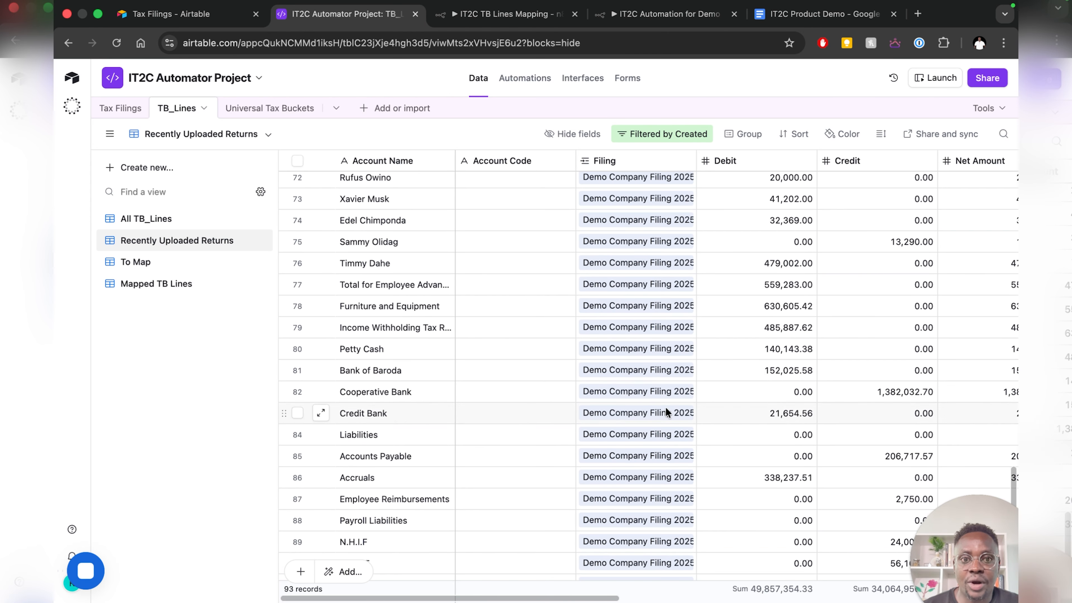
scroll(575, 371, "down", 5)
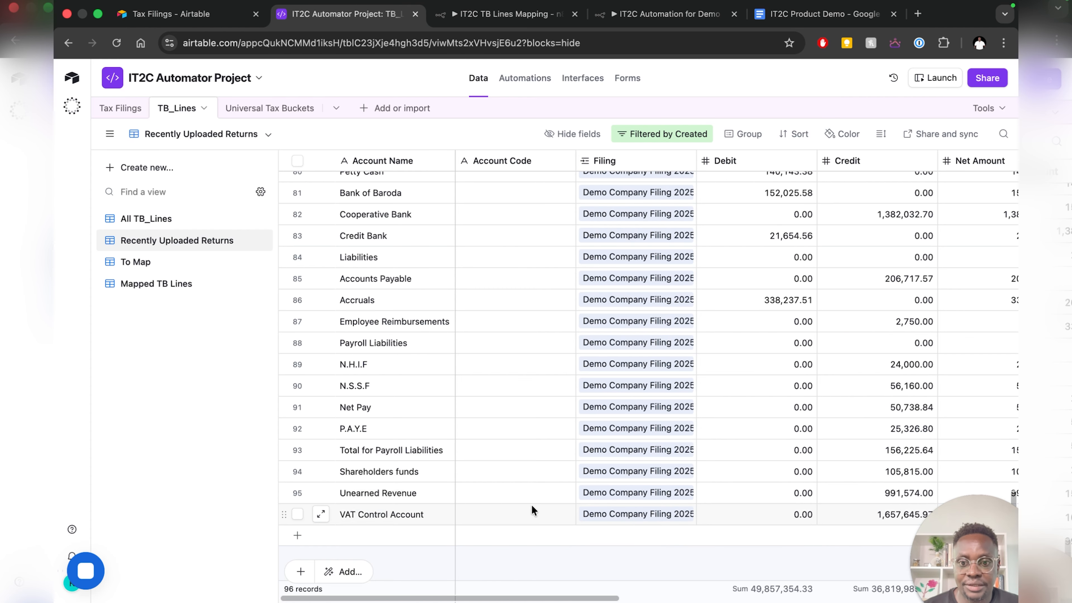
scroll(505, 487, "down", 1)
scroll(506, 487, "down", 2)
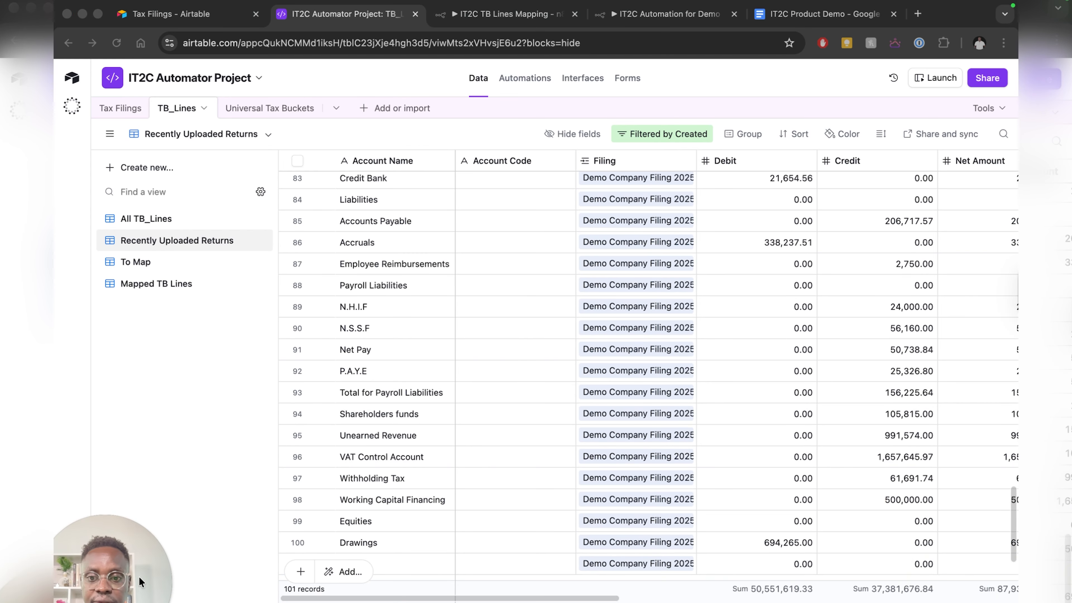
scroll(443, 485, "down", 3)
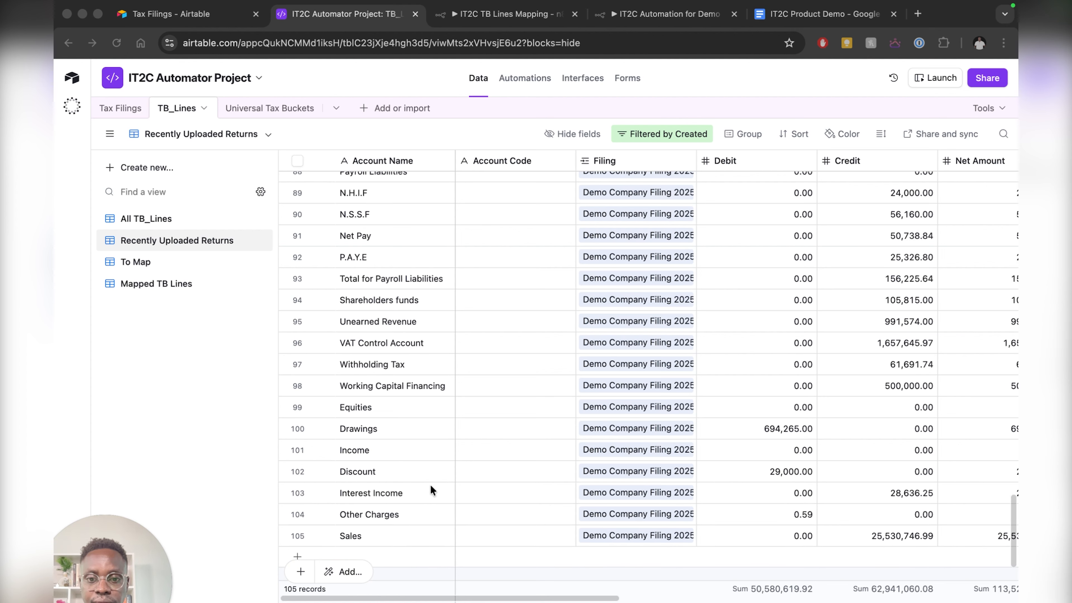
scroll(460, 435, "down", 3)
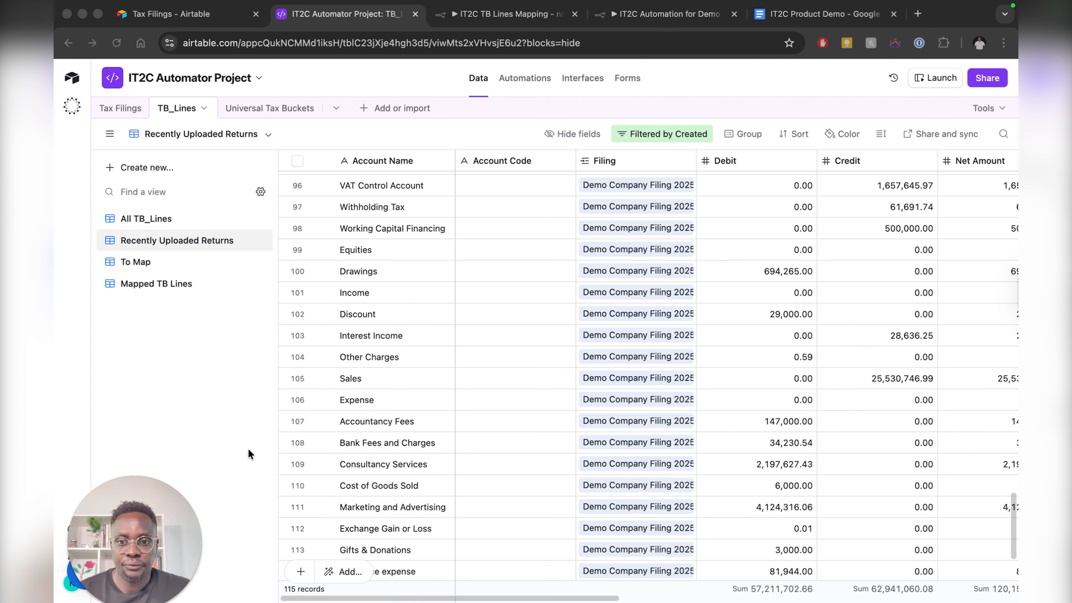
scroll(557, 462, "down", 4)
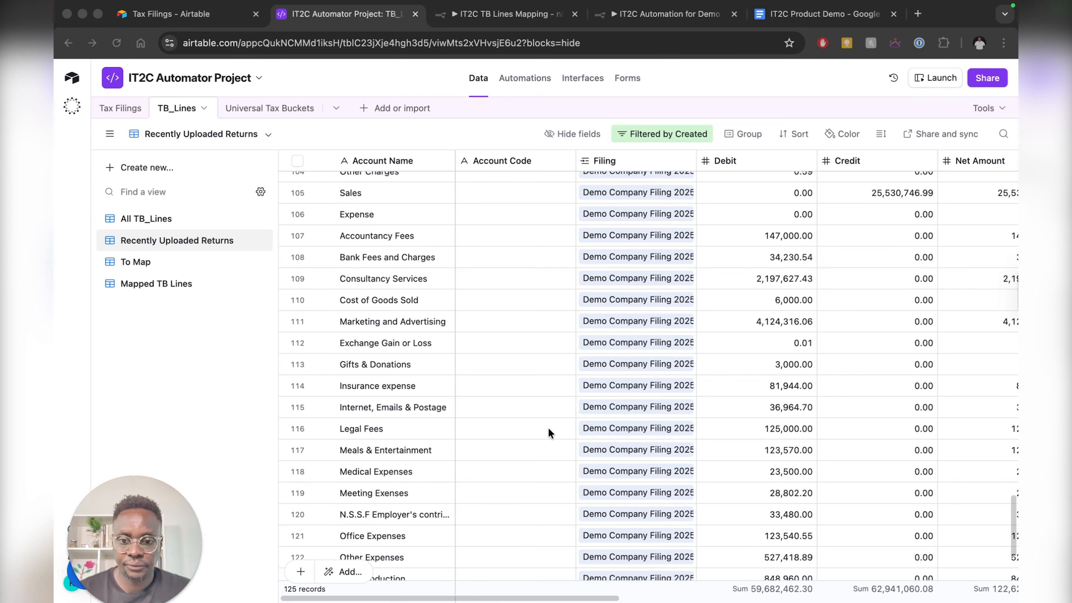
scroll(589, 439, "down", 3)
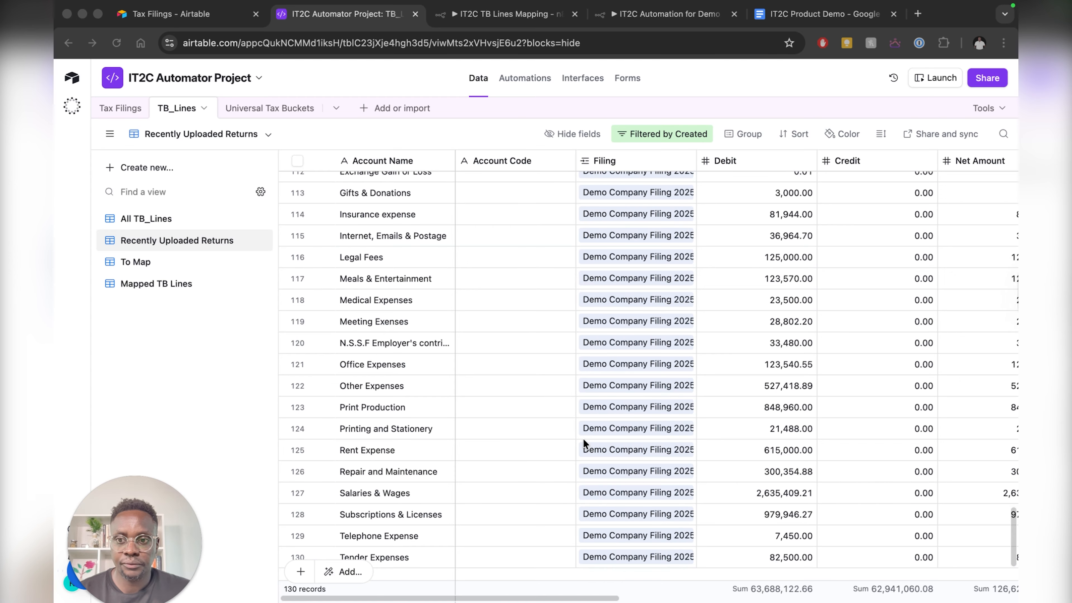
scroll(608, 444, "down", 3)
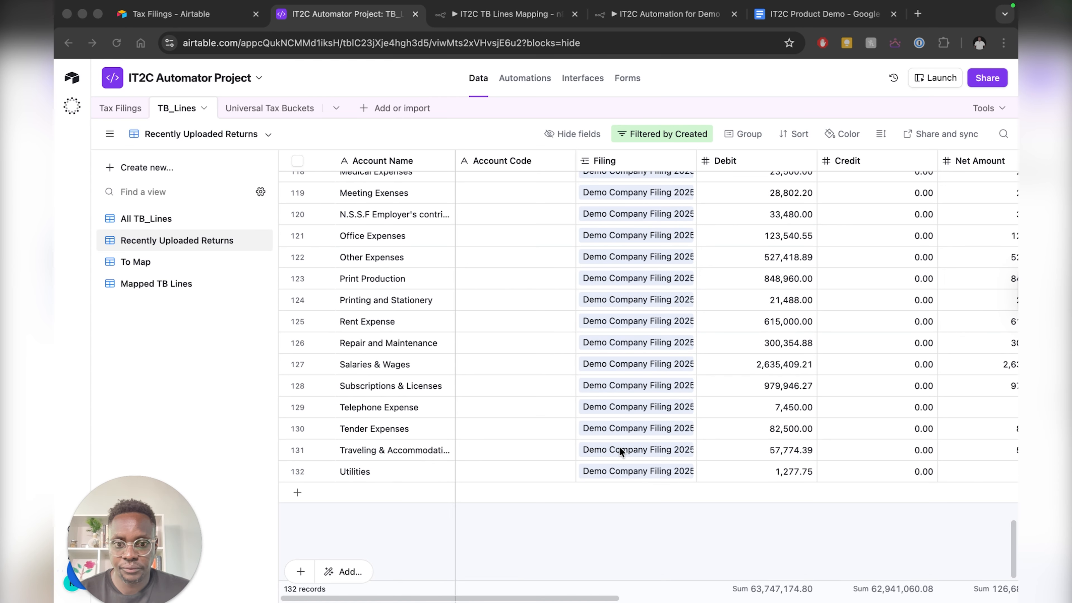
scroll(604, 389, "up", 10)
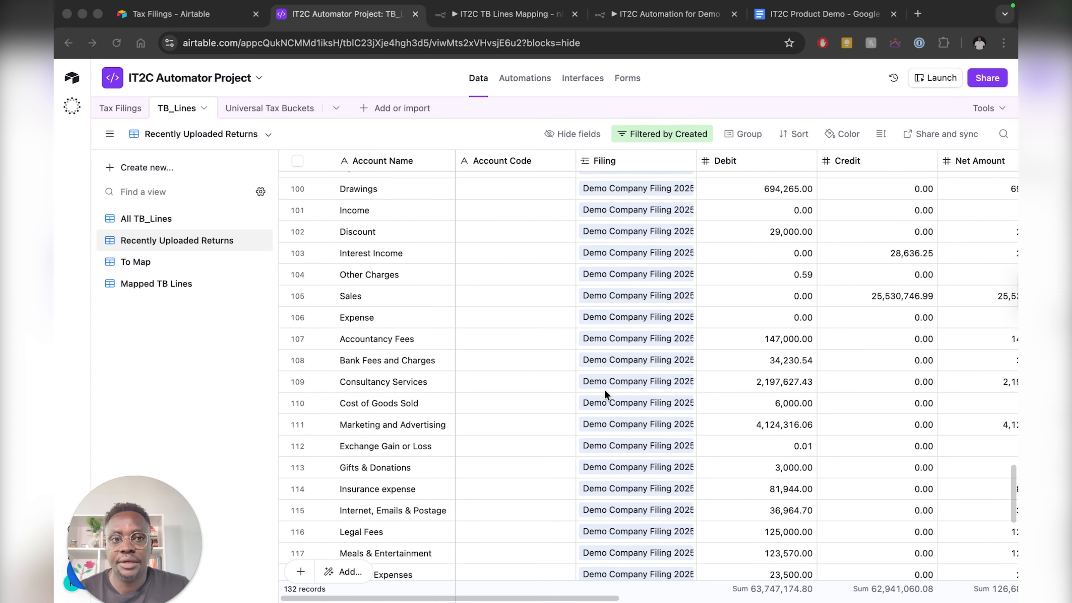
left_click(757, 19)
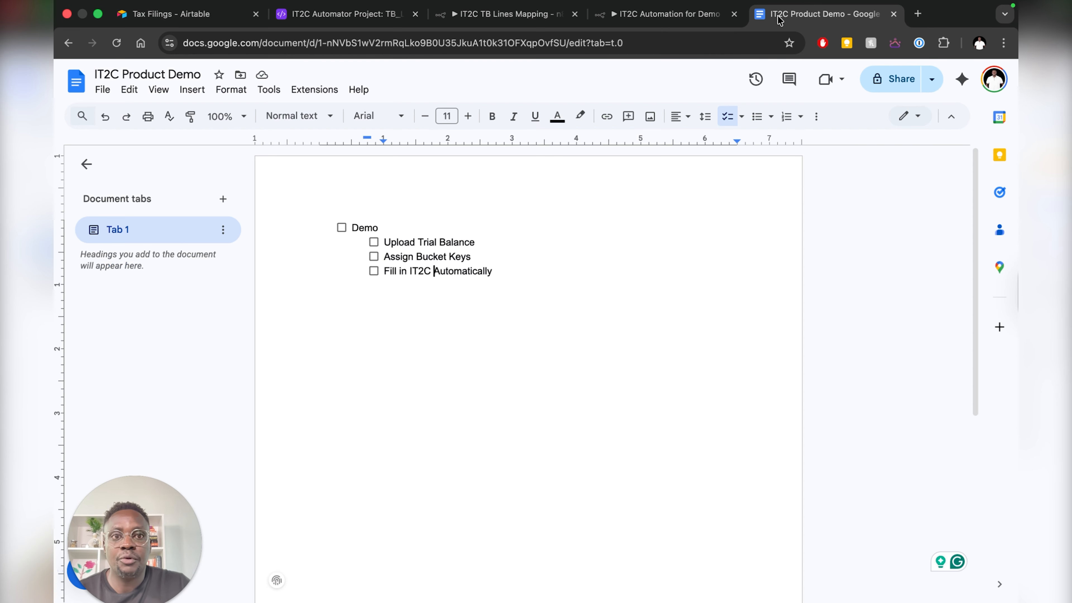
- Tick Upload Trial Balance in the checklist and return to Airtable's TB_Lines table
left_click(373, 243)
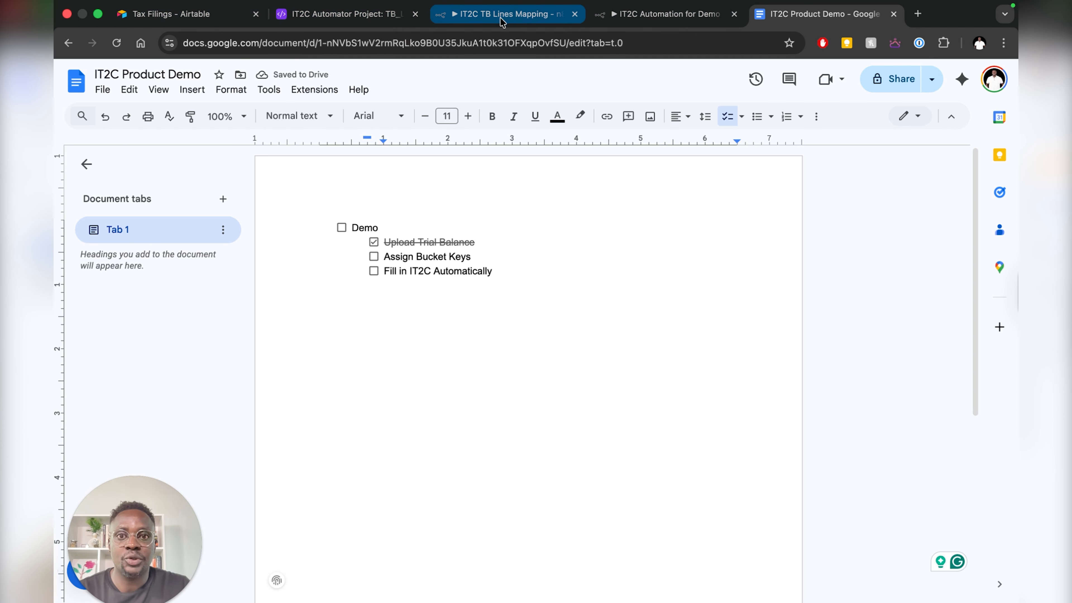
left_click(345, 17)
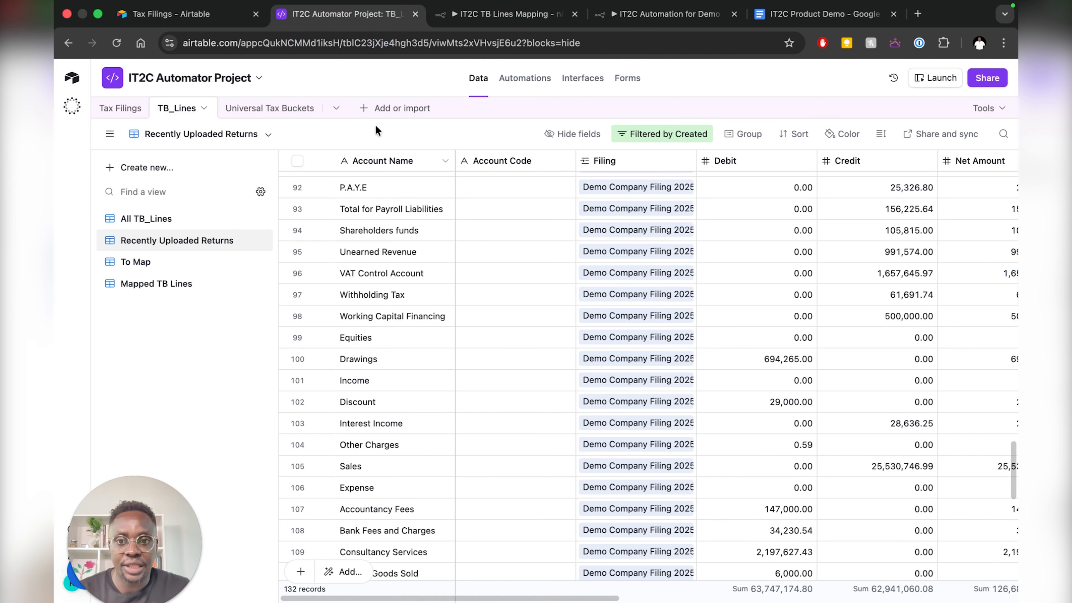
- Scroll to the Bucket Key column and link Sales to the turnover bucket
scroll(506, 437, "down", 3)
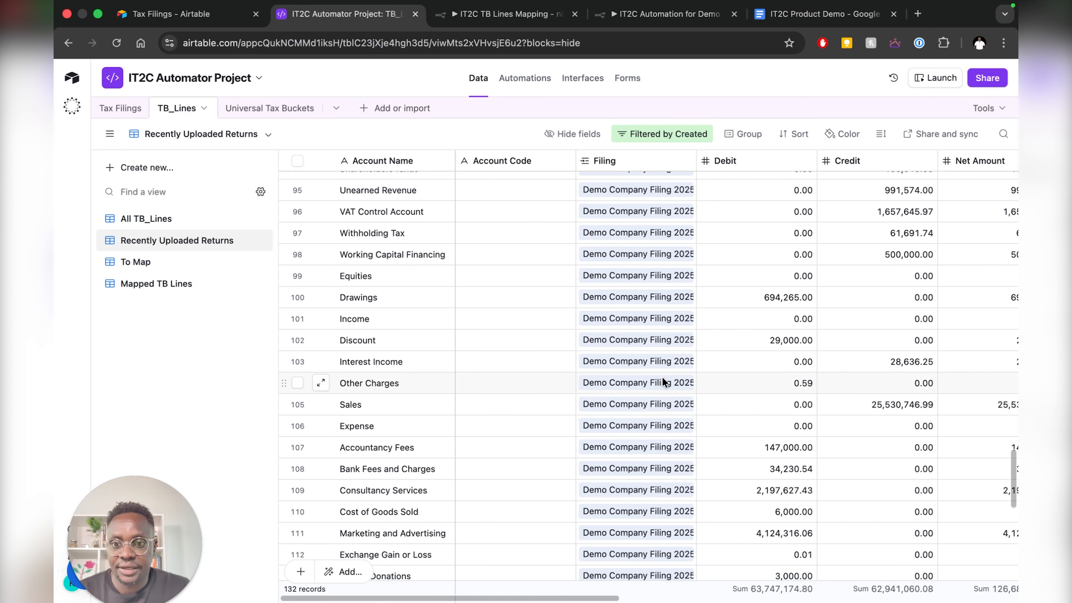
scroll(658, 377, "right", 8)
scroll(648, 379, "right", 3)
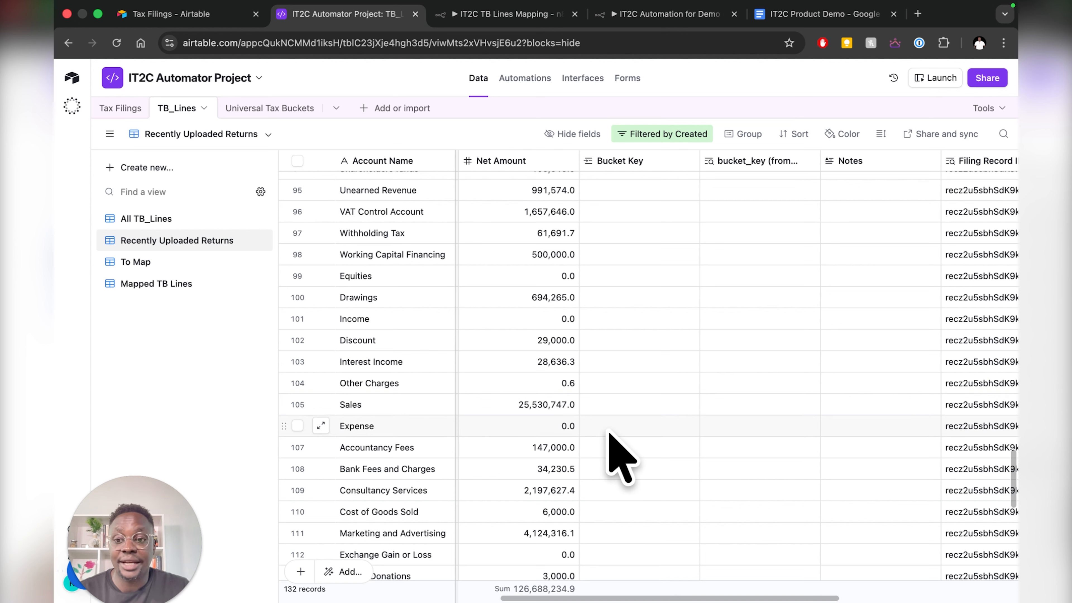
left_click(608, 406)
left_click(591, 405)
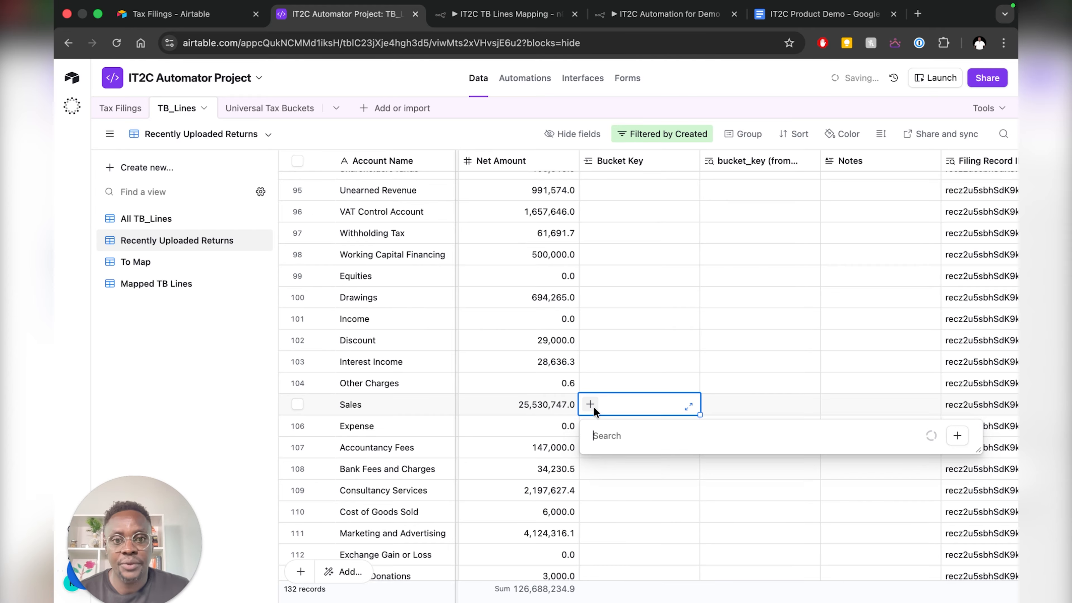
type("r")
key("BackSpace")
type("t")
left_click(697, 205)
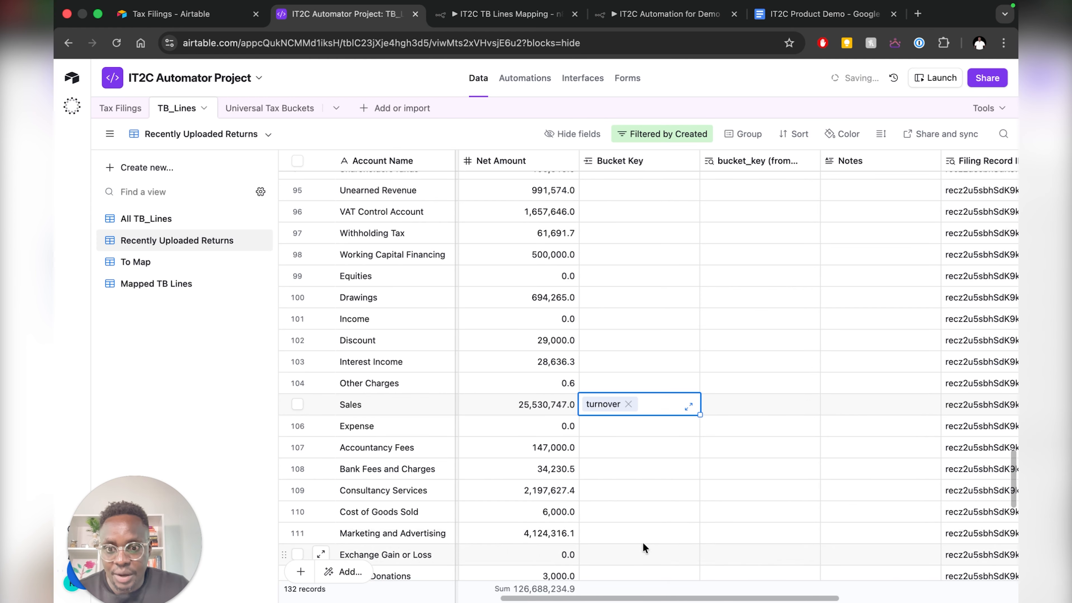
- Link Accountancy Fees to the legal_expenses bucket
scroll(637, 508, "down", 2)
left_click(610, 408)
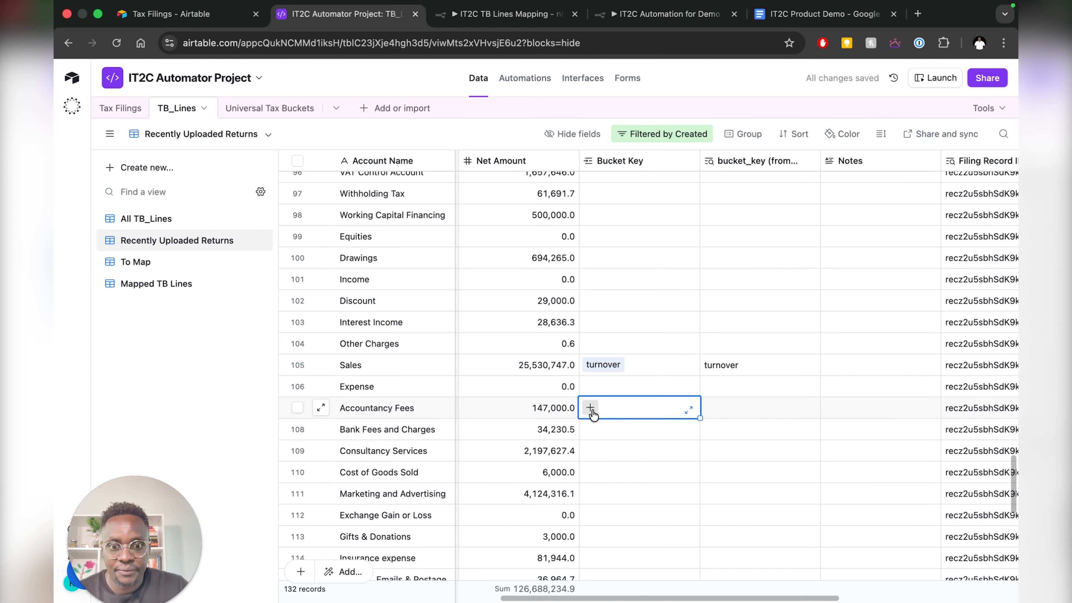
left_click(590, 408)
scroll(645, 317, "down", 5)
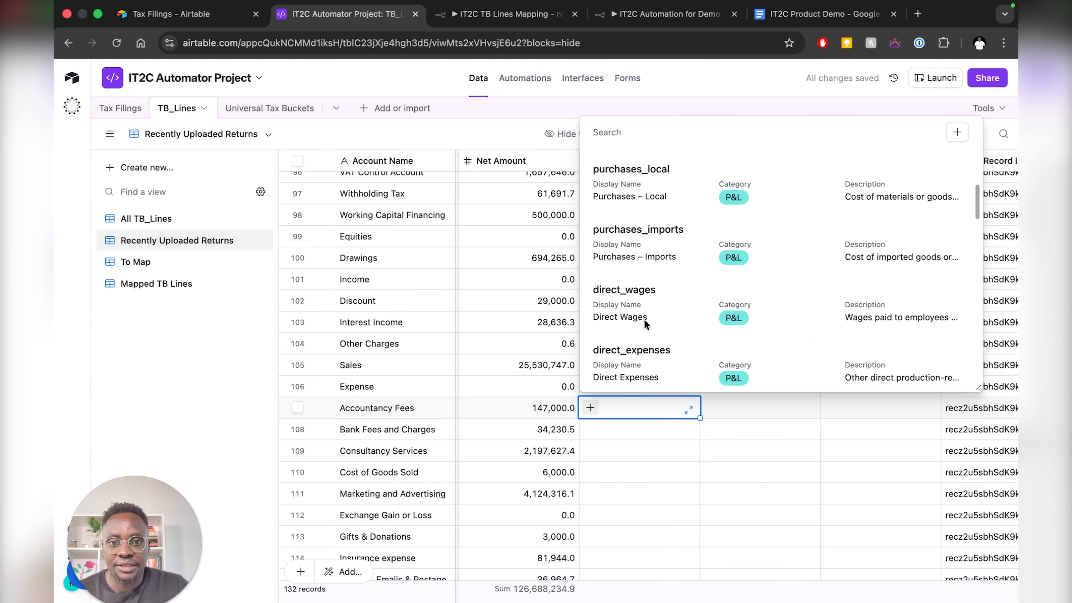
scroll(638, 315, "down", 8)
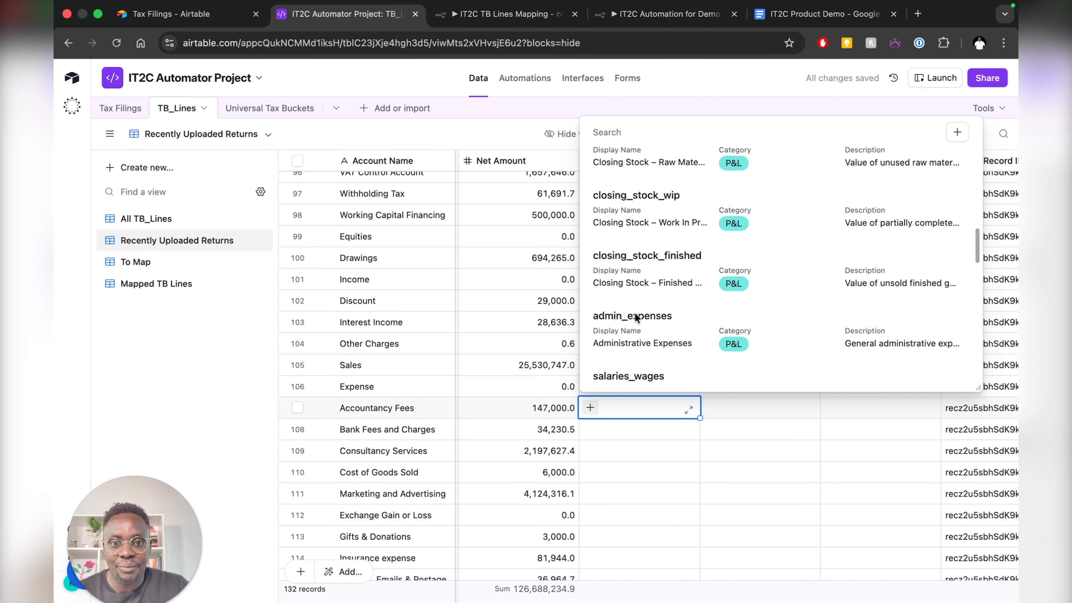
scroll(637, 313, "down", 8)
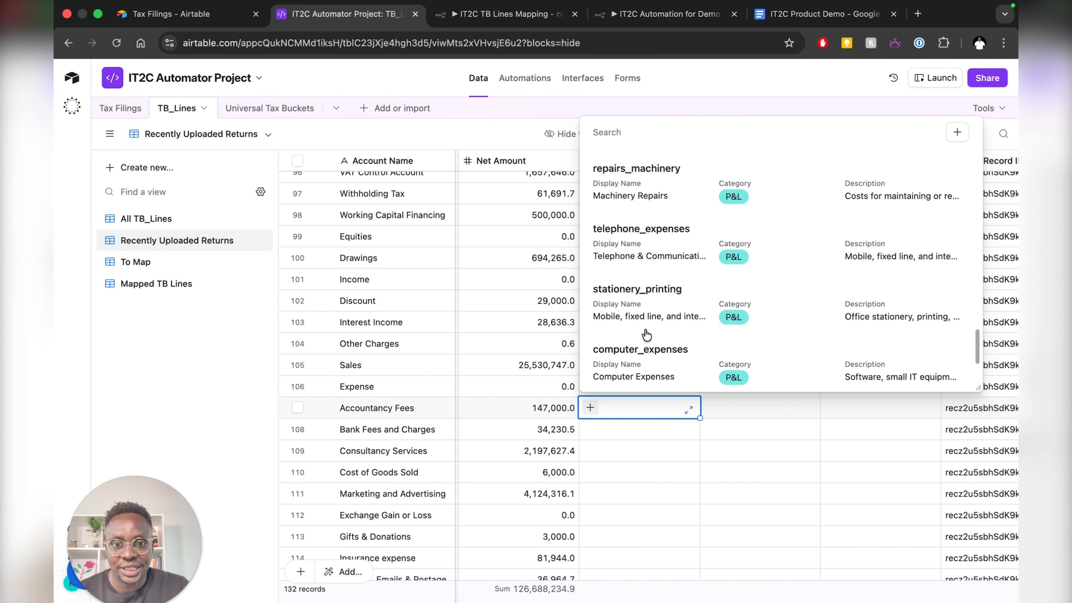
scroll(649, 324, "up", 3)
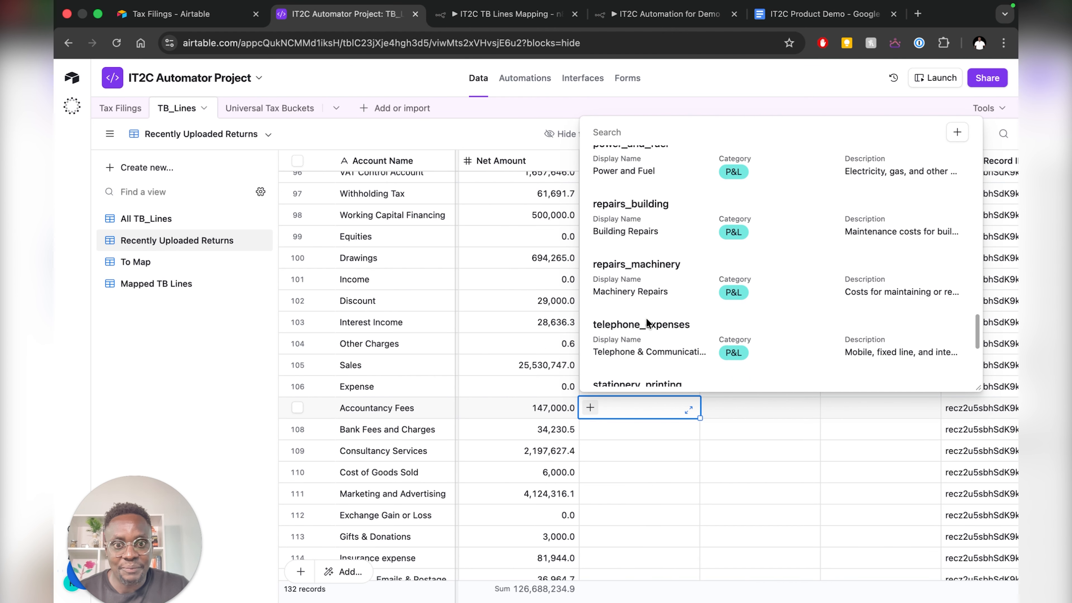
type("le")
key("Return")
left_click(593, 435)
- Link Bank Fees to bank_charges, and Consultancy Services and Cost of Goods Sold to direct_expenses
left_click(591, 429)
type("bank")
key("Return")
left_click(589, 403)
type("dire")
left_click(608, 520)
left_click(589, 424)
type("dire")
key("Return")
left_click(598, 454)
- Link Marketing to advertisement, Internet/Emails/Postage to telephone_expenses, and Legal Fees to legal_expenses
left_click(598, 449)
type("adv")
key("Return")
scroll(594, 443, "down", 3)
left_click(589, 413)
type("tele")
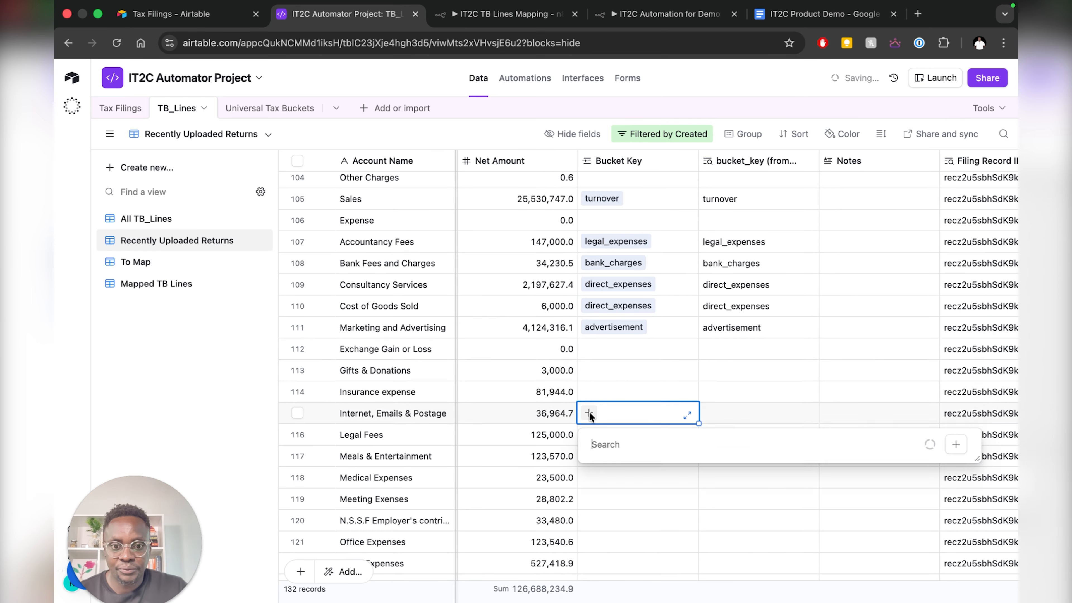
key("Return")
left_click(593, 435)
type("legal")
key("Return")
- Leave Office Expenses unassigned and link Printing and Stationery to stationery_printing
scroll(596, 466, "down", 3)
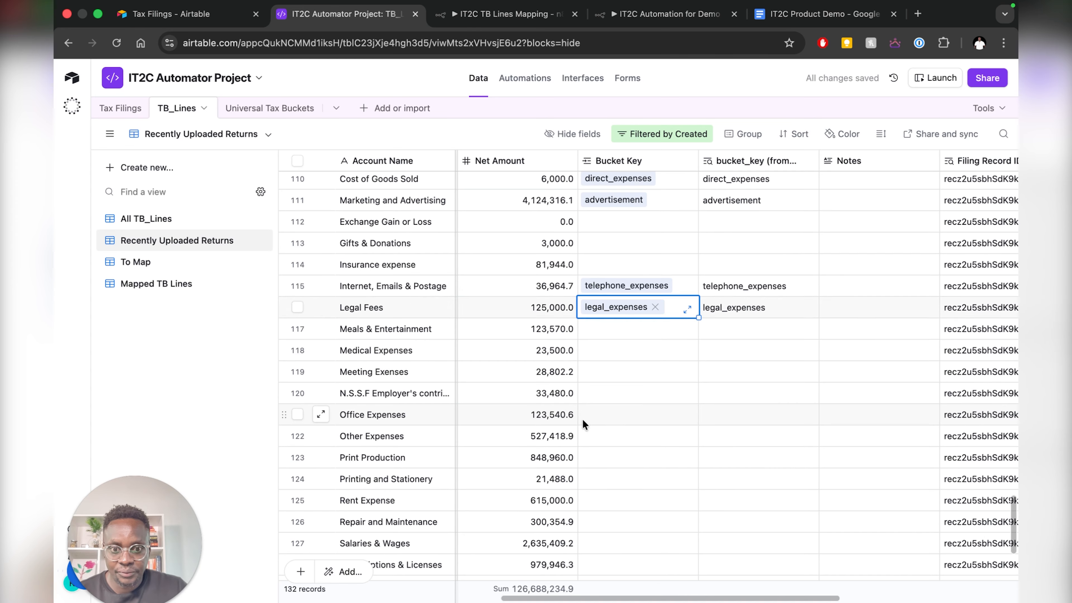
left_click(589, 414)
type("sta")
key("BackSpace")
key("BackSpace")
key("BackSpace")
left_click(595, 478)
type("stat")
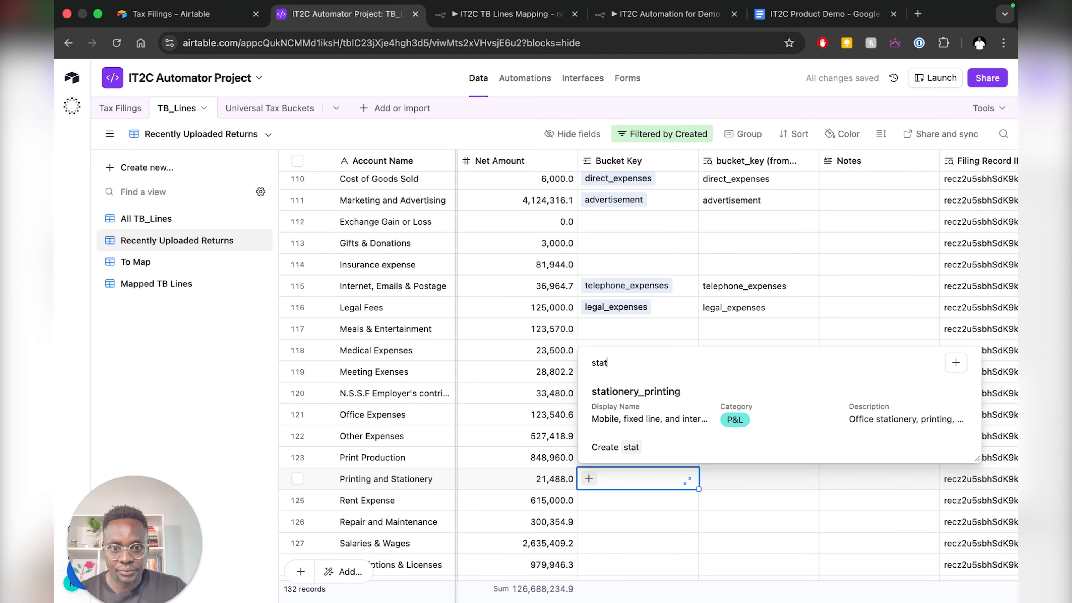
key("Return")
left_click(593, 411)
- Link Rent Expense to rent, Repair and Maintenance to repairs_machinery, and Salaries & Wages to salaries_wages
type("rent")
key("Return")
left_click(591, 433)
type("re")
left_click(641, 351)
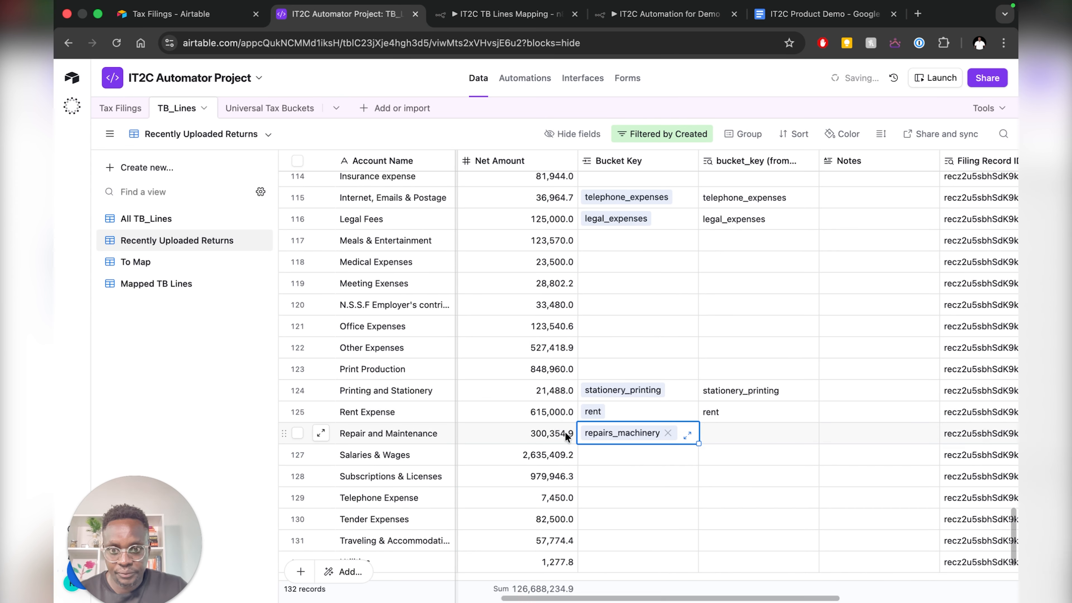
left_click(589, 454)
type("ssa")
key("BackSpace")
key("BackSpace")
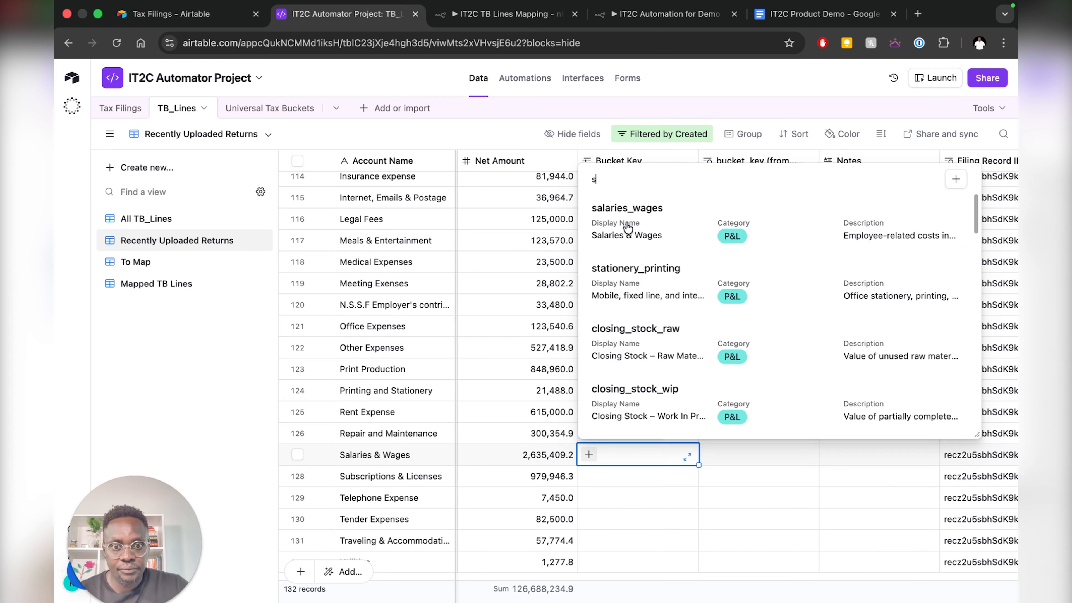
key("Return")
left_click(589, 476)
- Link Subscriptions & Licenses to computer_expenses, Telephone Expense to telephone_expenses, Tender Expenses to advertisement
type("comp")
key("Return")
left_click(589, 497)
type("tele")
key("Return")
left_click(589, 487)
type("adv")
key("Return")
left_click(591, 507)
- Leave the travelling expenses line blank and link Utilities to power_and_fuel
type("t")
key("BackSpace")
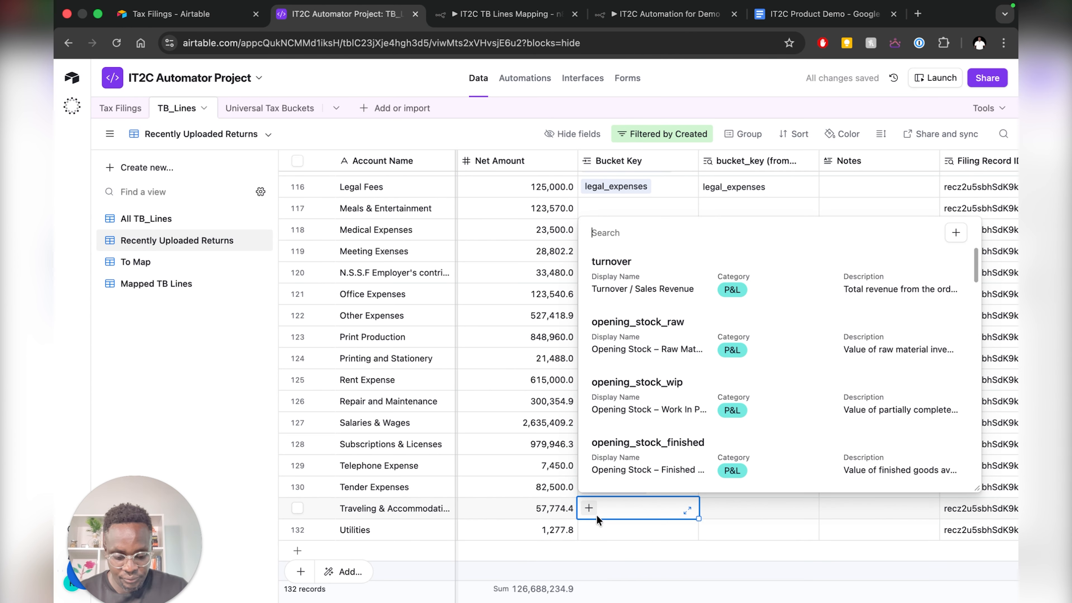
key("Escape")
left_click(588, 530)
type("powe")
key("Return")
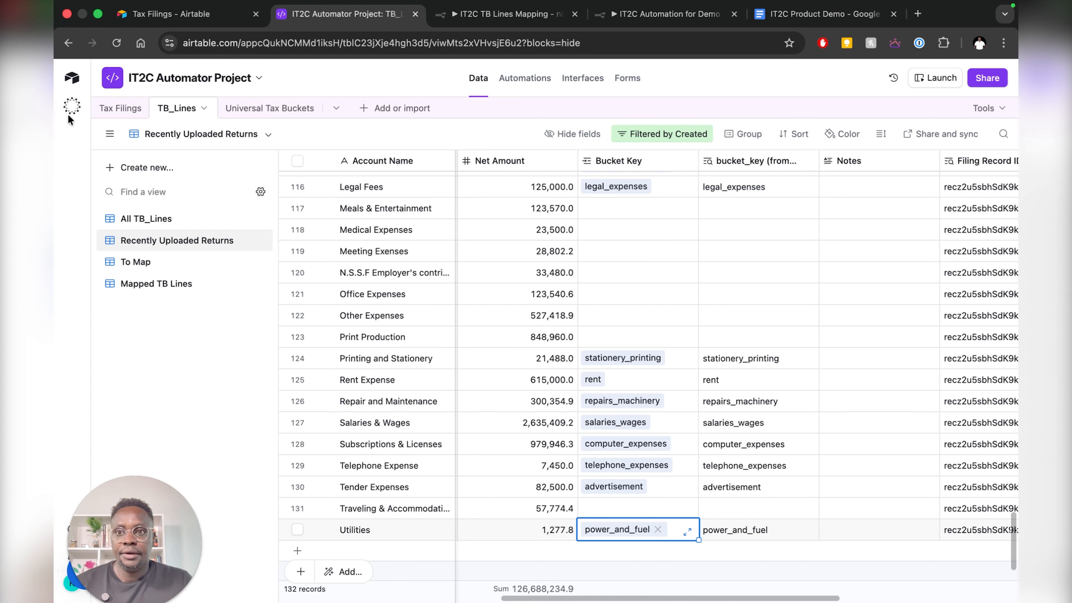
- Open the draft tax filings list and scroll across its columns to find Filing Status
left_click(109, 107)
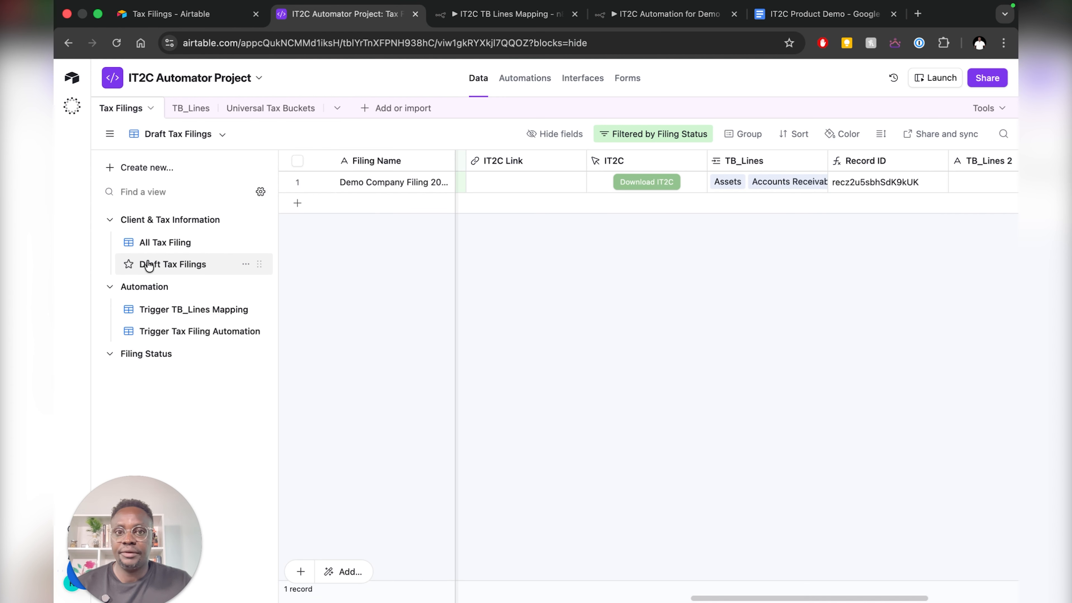
scroll(521, 199, "left", 10)
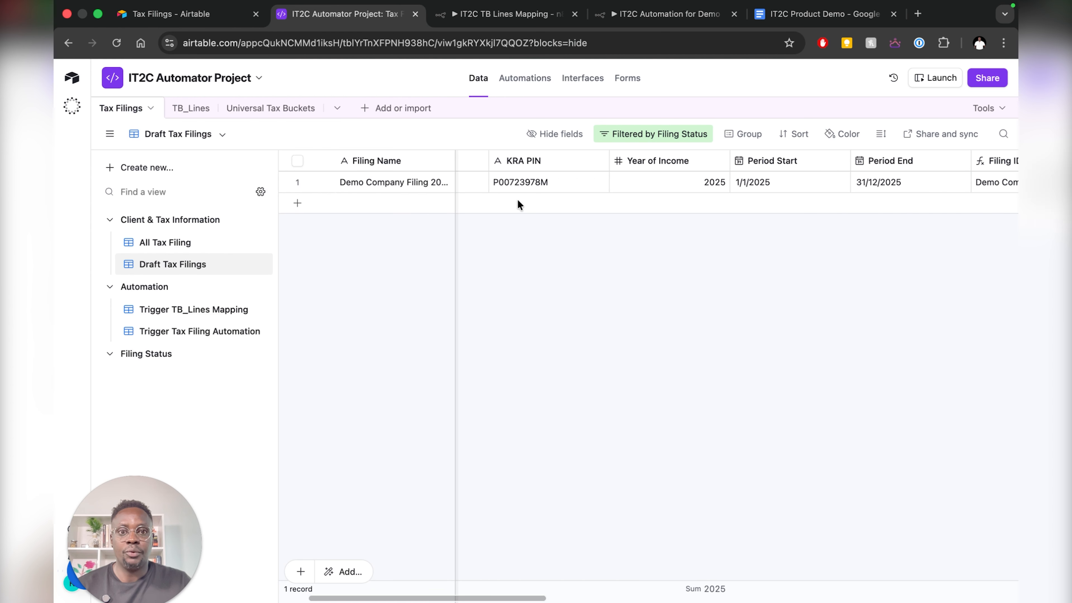
scroll(517, 198, "right", 5)
scroll(517, 199, "right", 10)
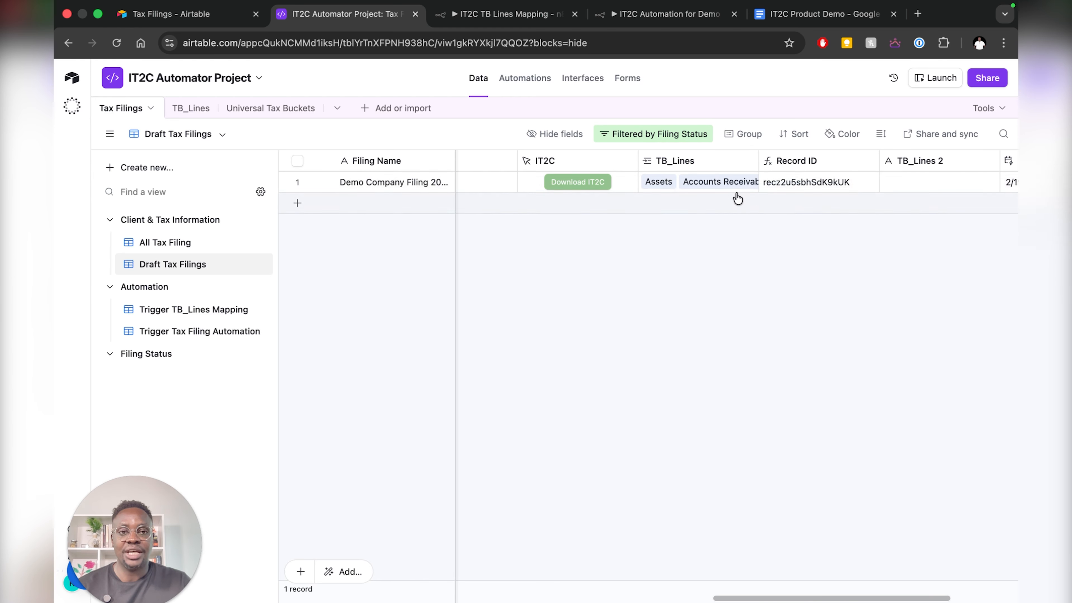
scroll(709, 195, "left", 6)
scroll(657, 188, "left", 5)
scroll(650, 187, "right", 4)
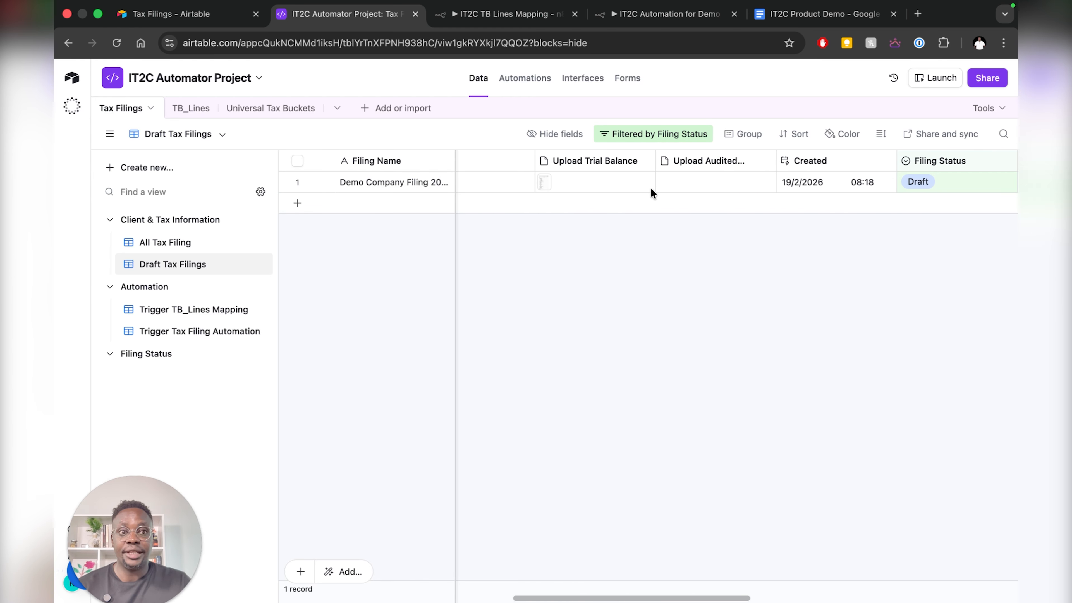
scroll(651, 189, "right", 1)
- Set the demo filing's status to Approved for Filing, then switch to the n8n IT2C Automation for Demo workflow
left_click(848, 186)
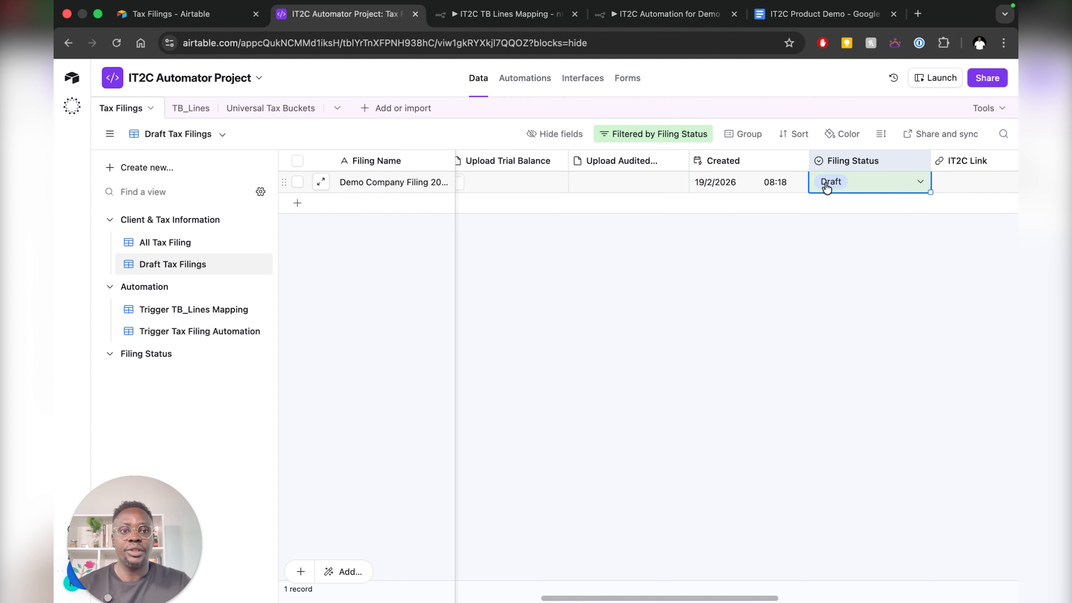
left_click(831, 181)
scroll(875, 296, "down", 2)
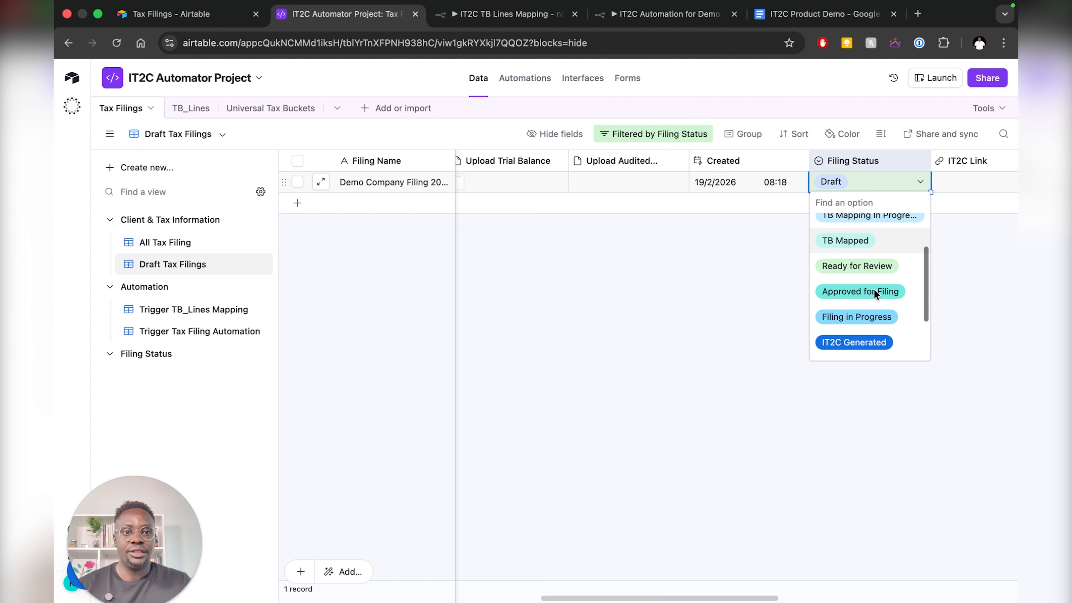
left_click(874, 288)
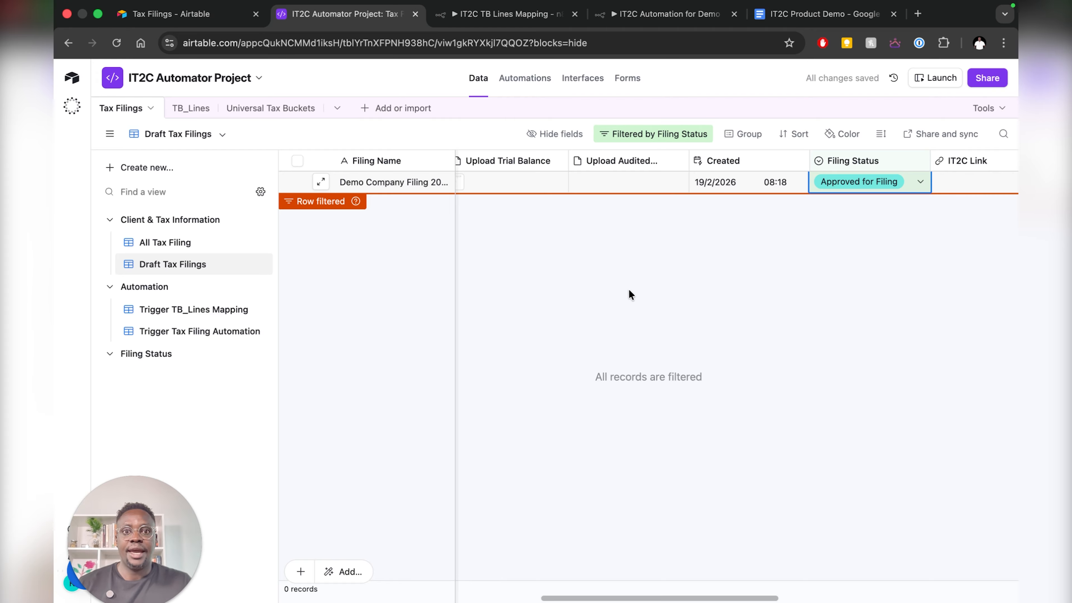
left_click(668, 17)
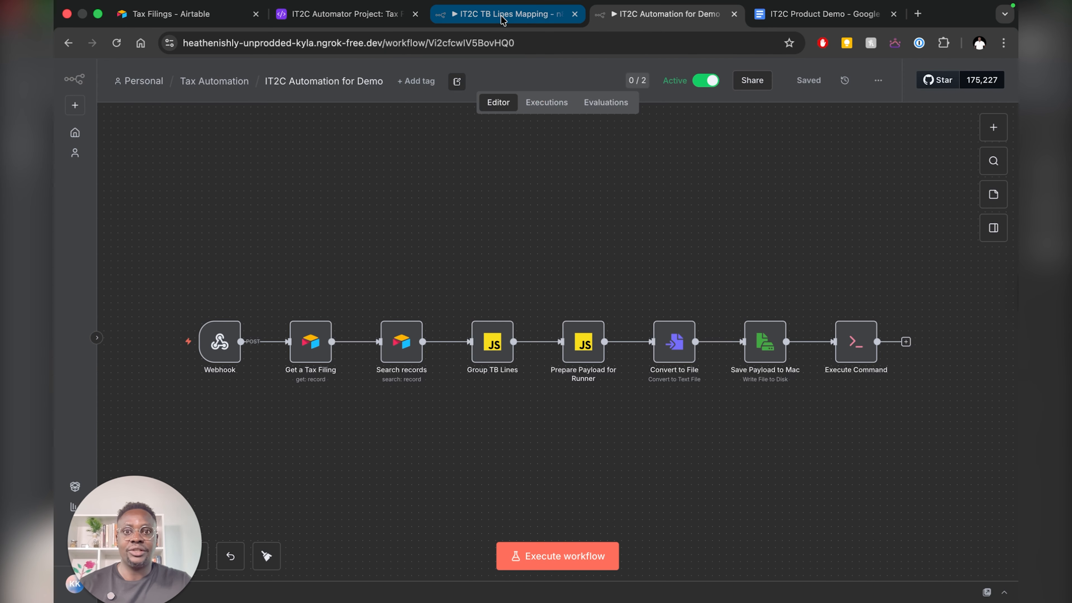
- Leave the browser workspace and bring the Finder window with the Outputs folder forward
key("ctrl+Left")
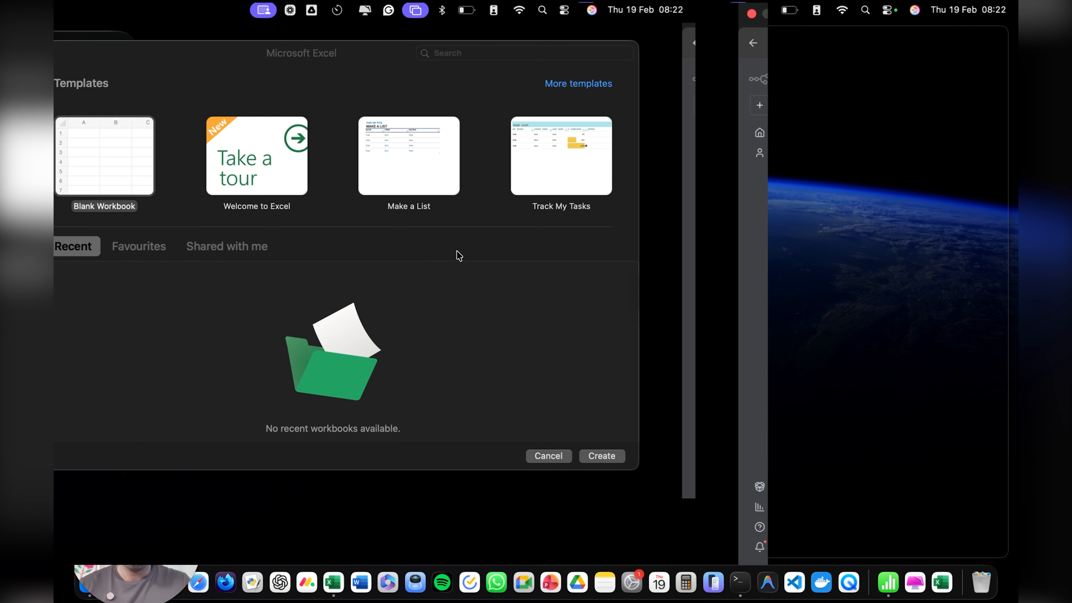
key("super+Tab")
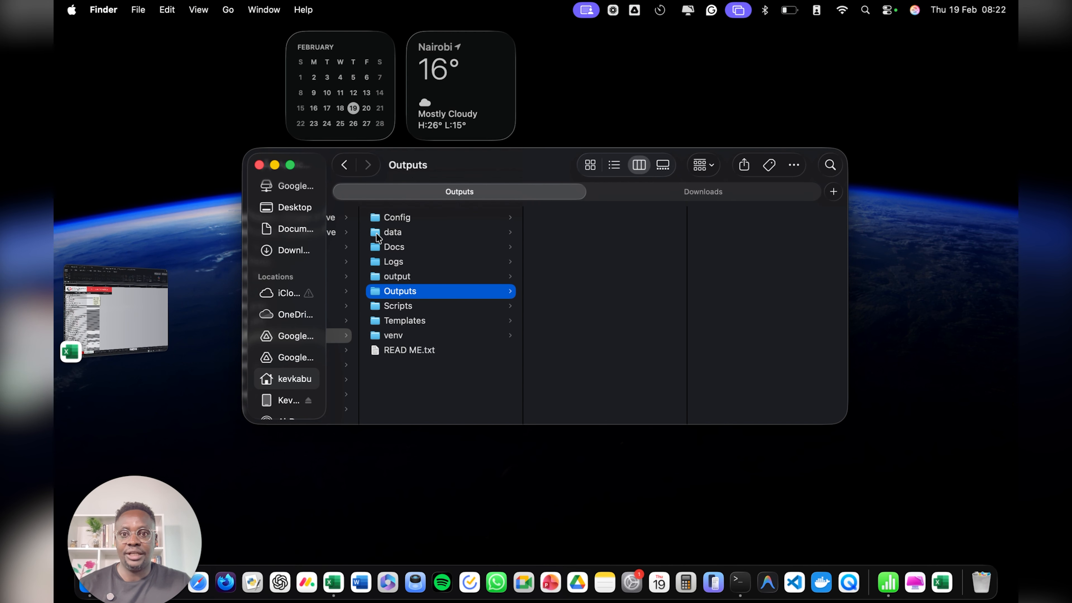
- Browse the data folder, then select IT2C_Demo Company Ltd-2025.xls in the Outputs folder
left_click(396, 232)
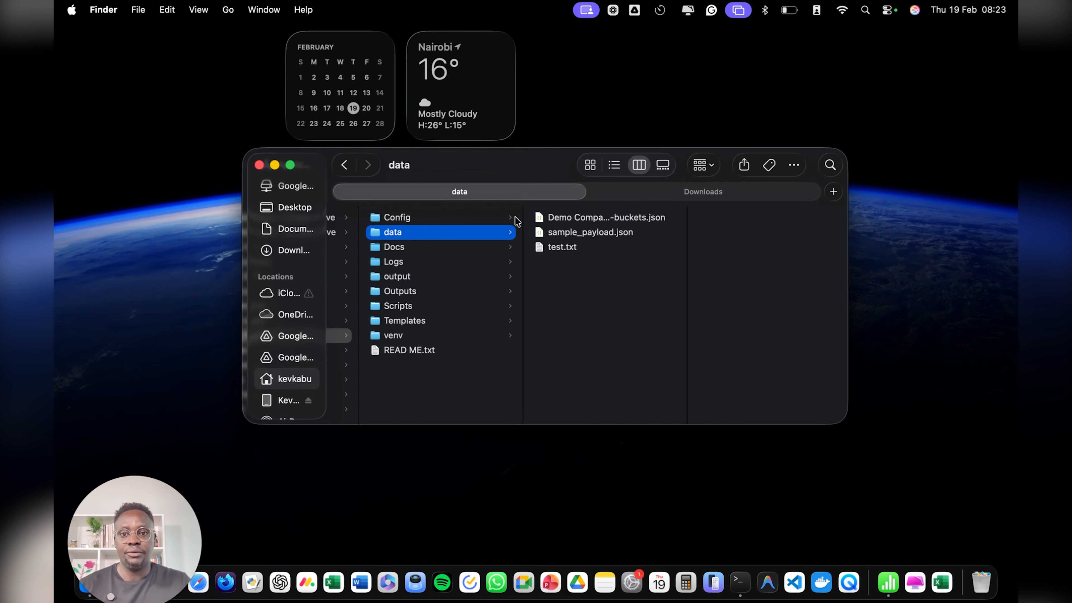
left_click(412, 294)
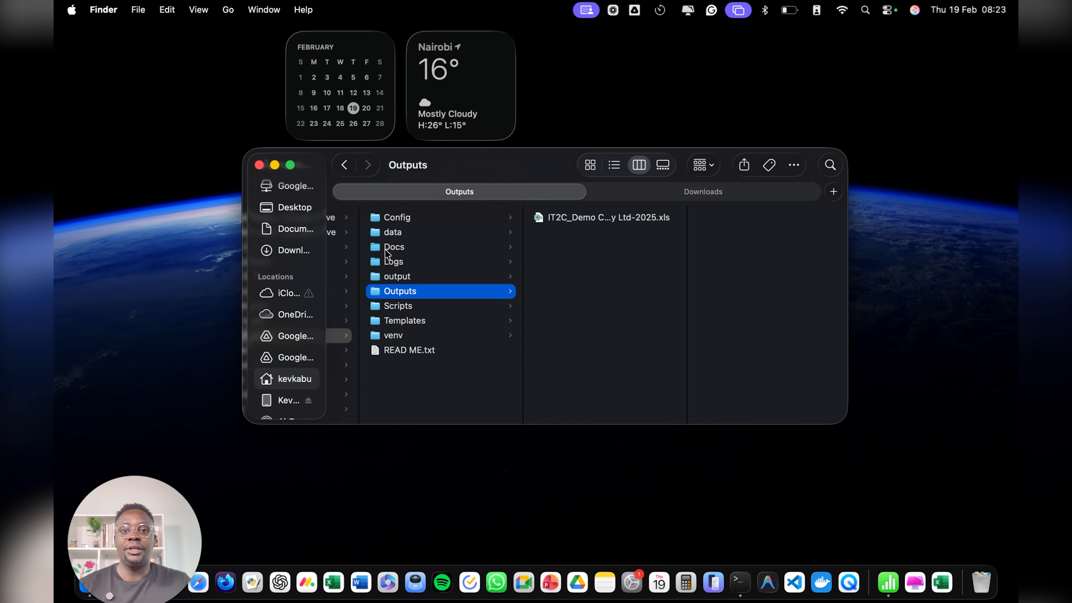
left_click(588, 220)
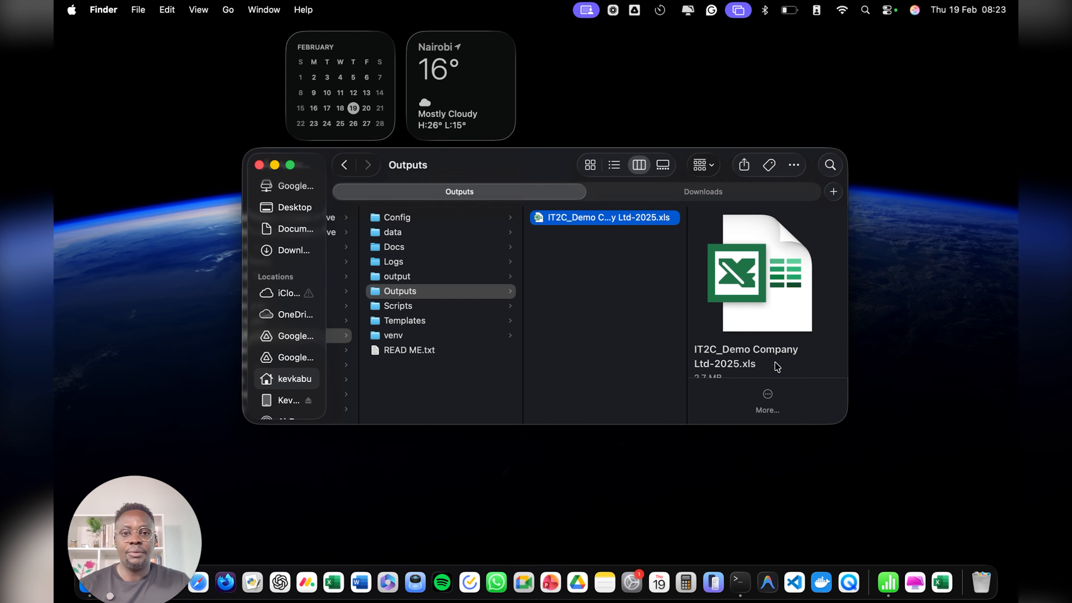
- Open IT2C_Demo Company Ltd-2025.xls in Excel without updating links, shown full screen
double_click(599, 220)
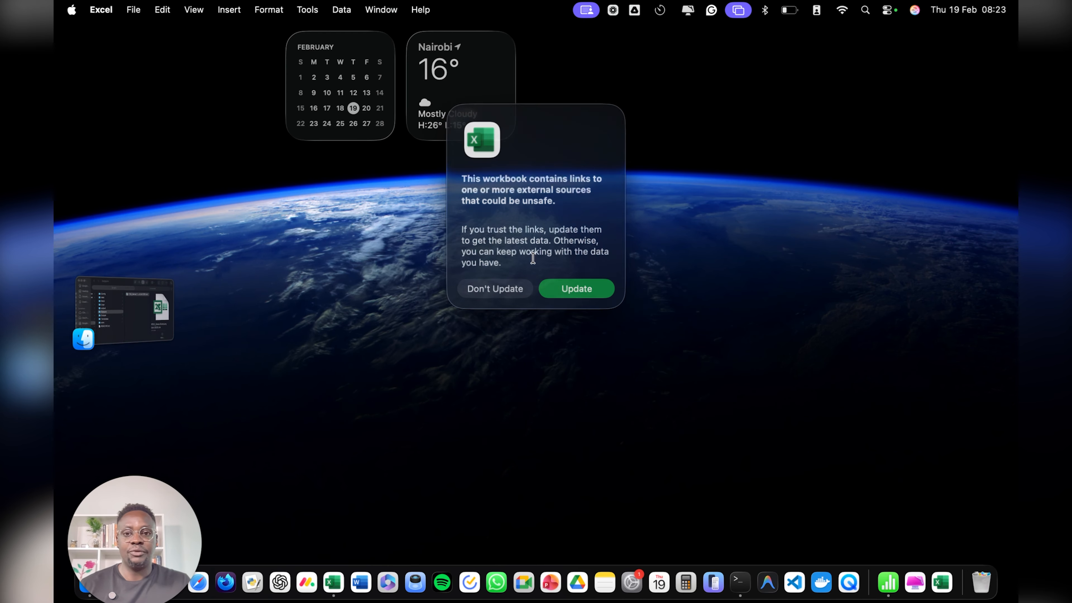
left_click(487, 288)
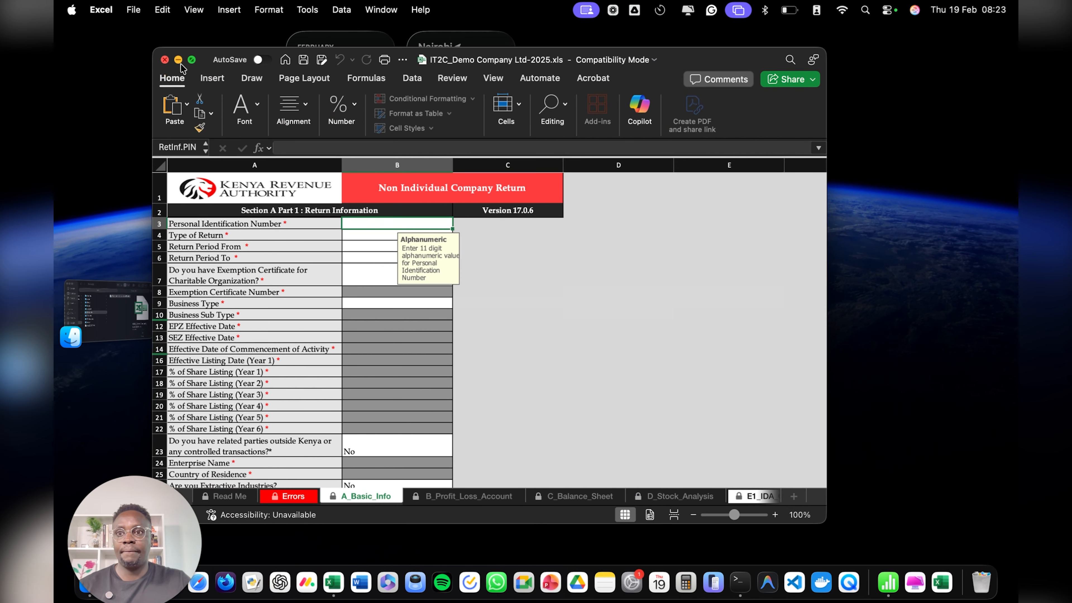
left_click(191, 60)
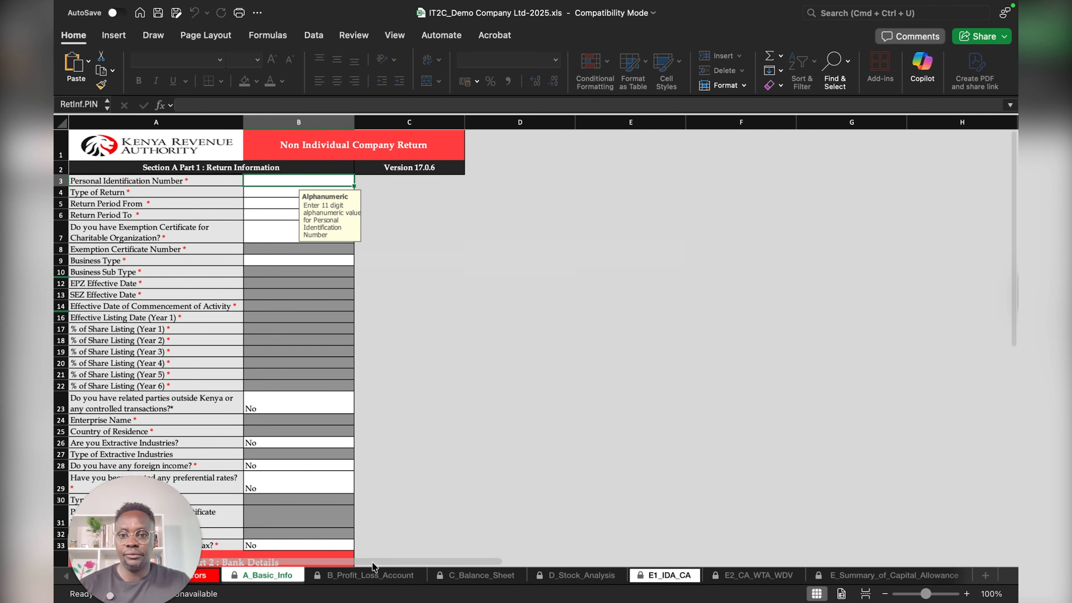
- On B_Profit_Loss_Account, check turnover in C4, direct expenses in C19 and advertisement in C50
left_click(367, 575)
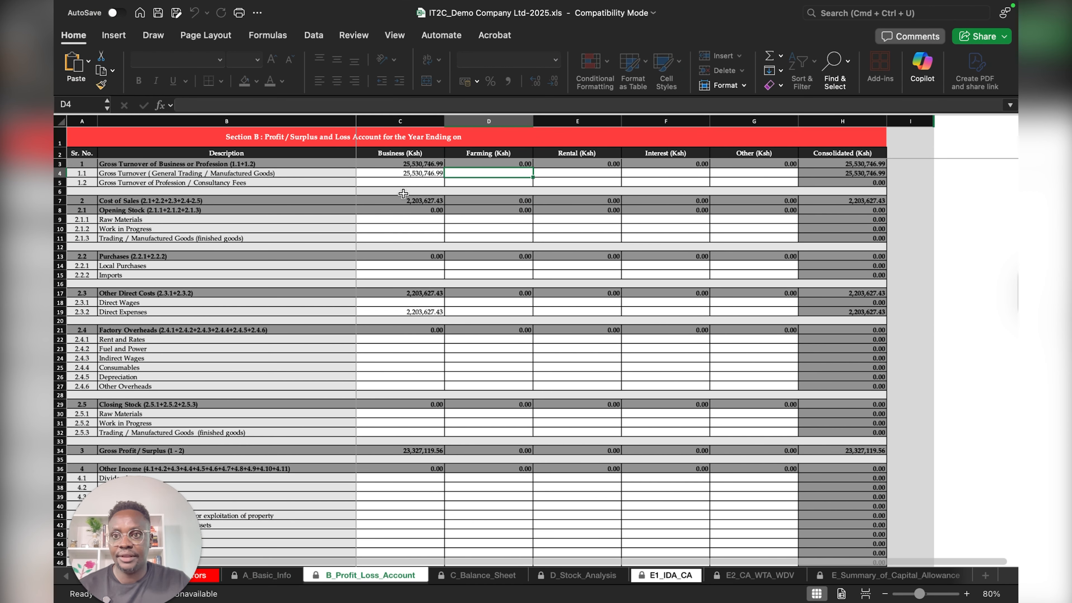
left_click(426, 176)
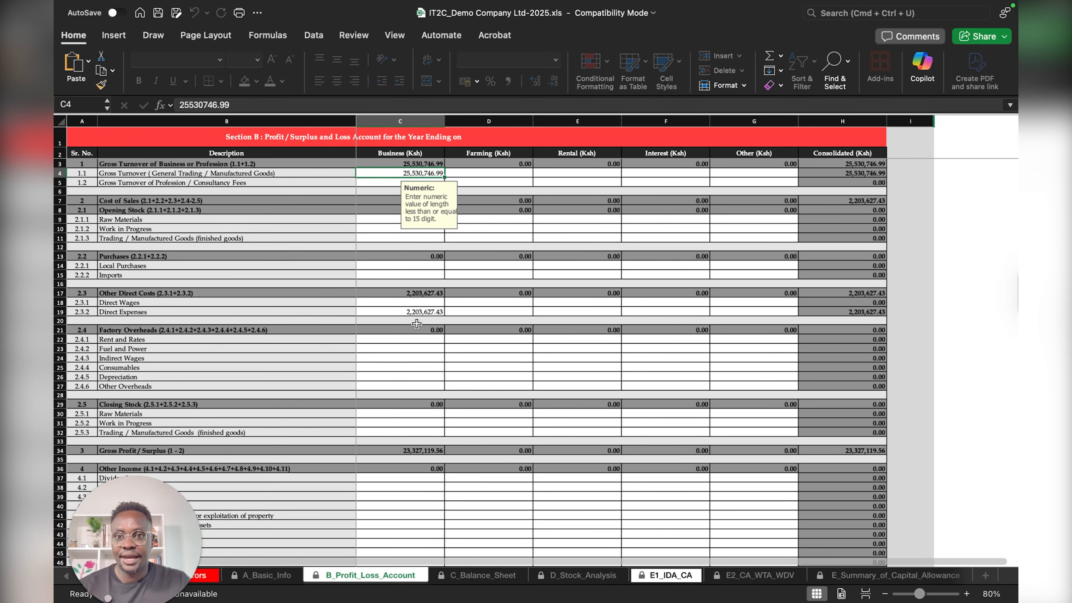
left_click(414, 313)
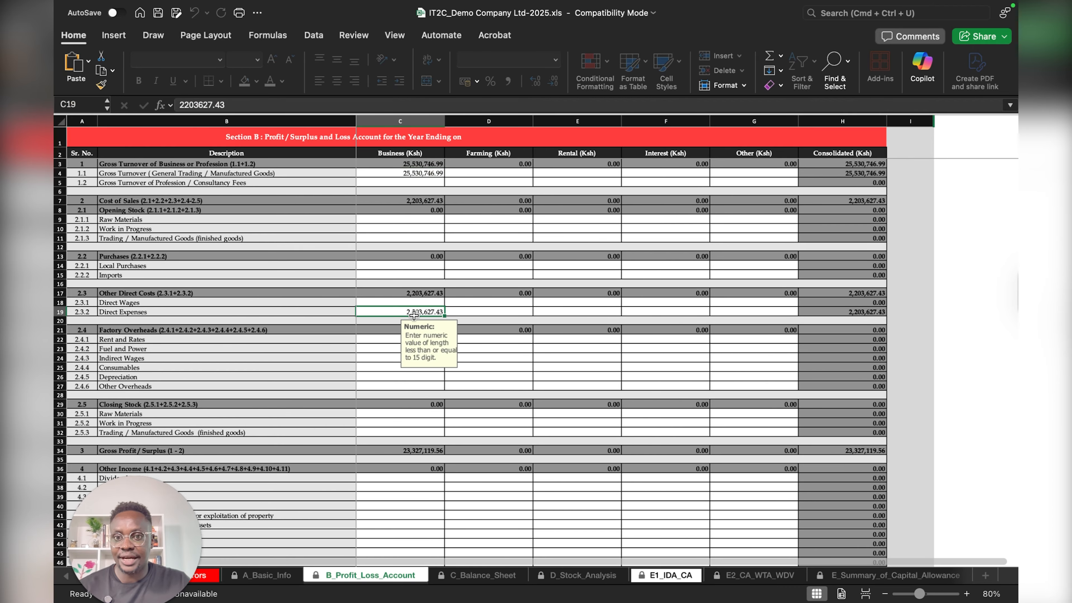
left_click(423, 174)
scroll(436, 339, "down", 6)
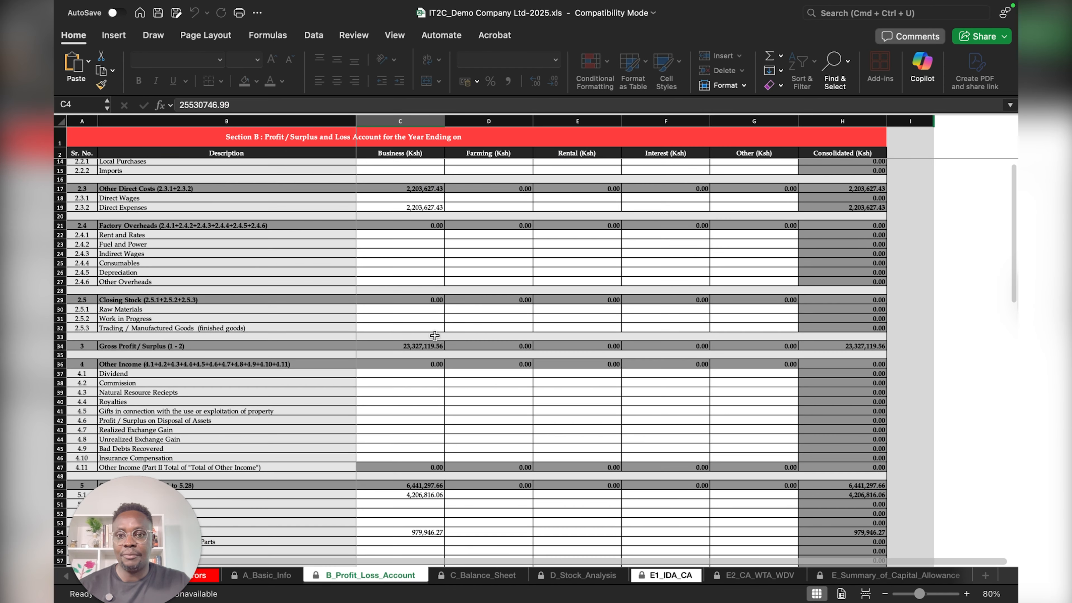
scroll(418, 332, "down", 3)
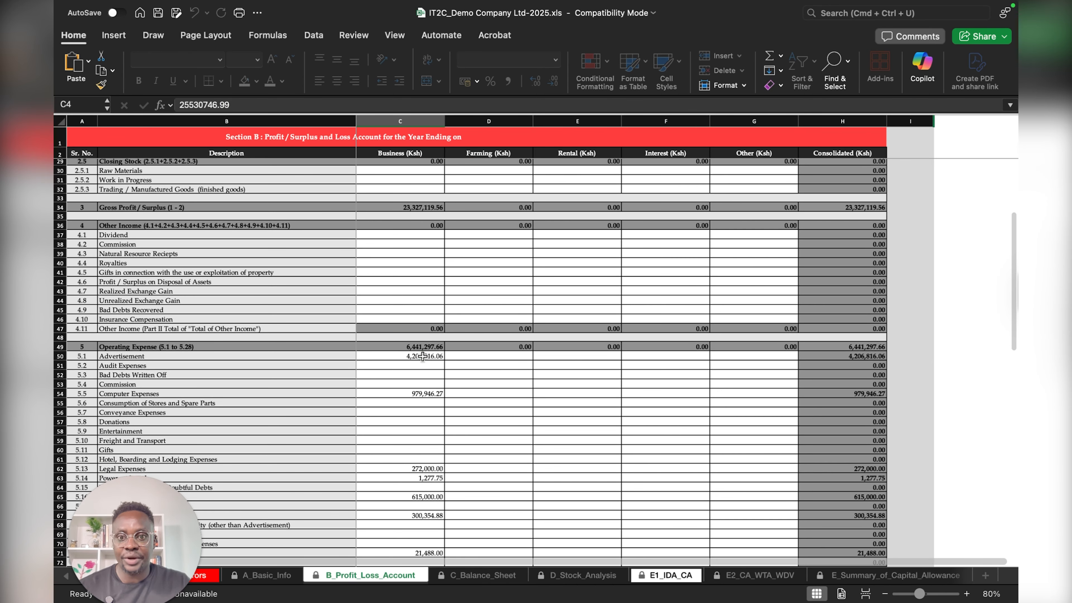
left_click(423, 356)
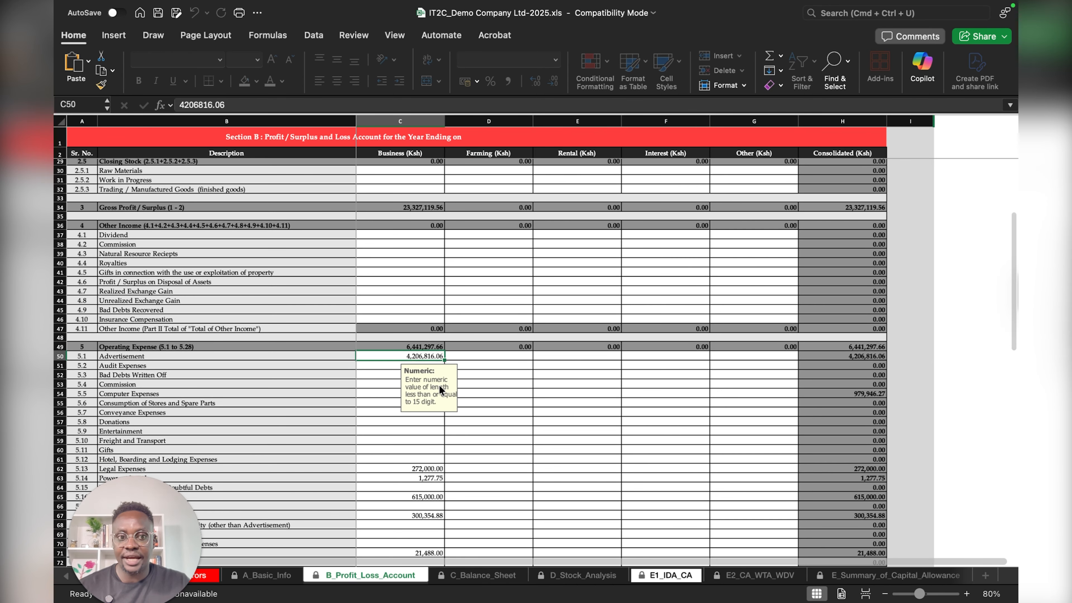
scroll(352, 349, "up", 9)
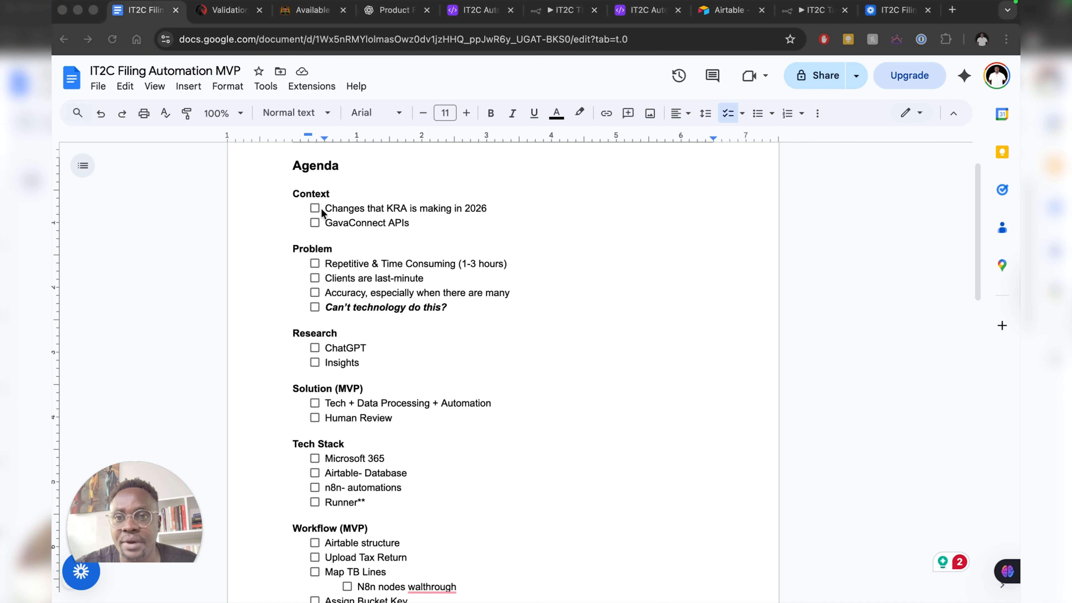
- Switch to the KRA notice on validating income and expenses in tax returns
left_click(219, 11)
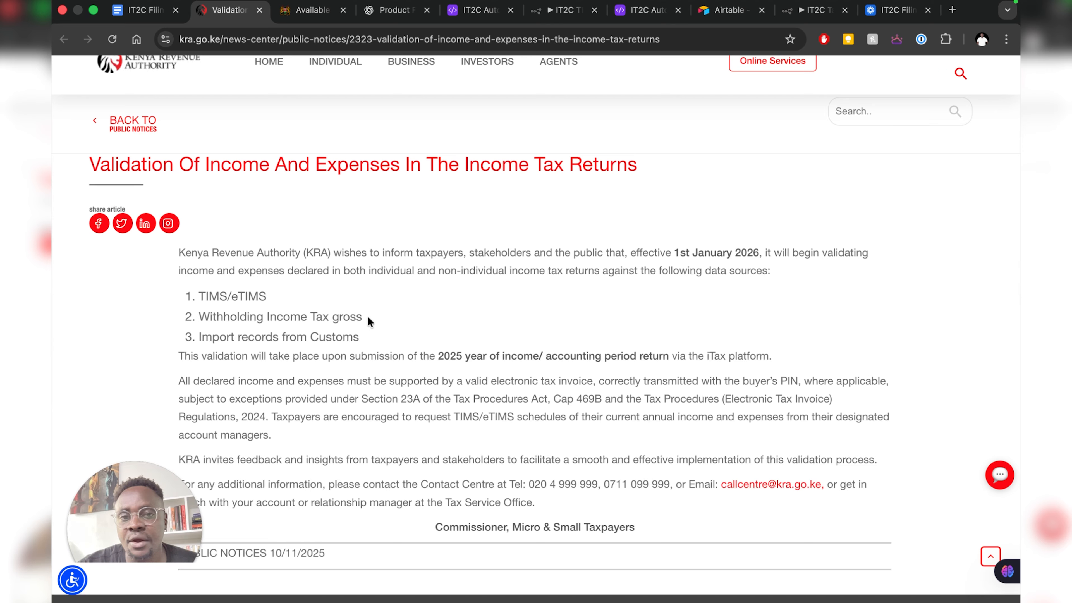
- Browse the GavaConnect Discover APIs catalog, then return to the IT2C Filing Automation MVP agenda
left_click(304, 16)
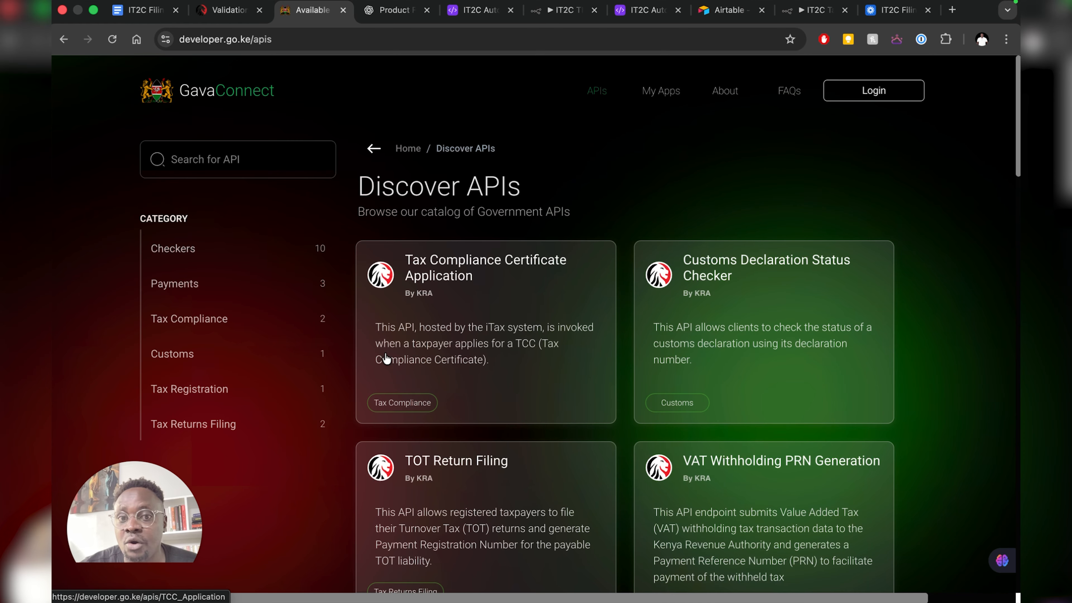
scroll(389, 357, "down", 5)
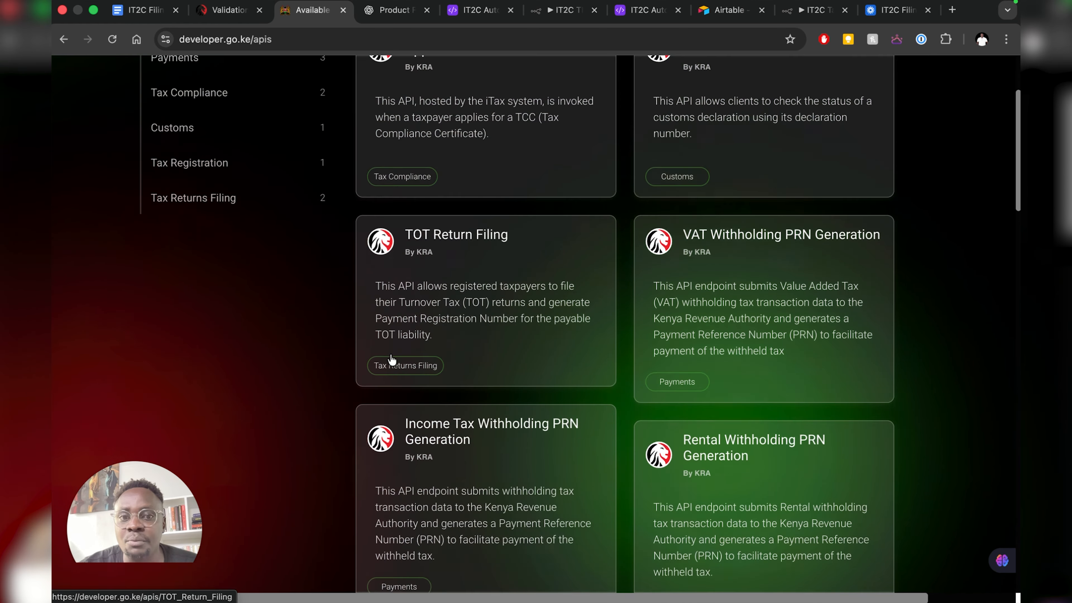
scroll(391, 359, "down", 2)
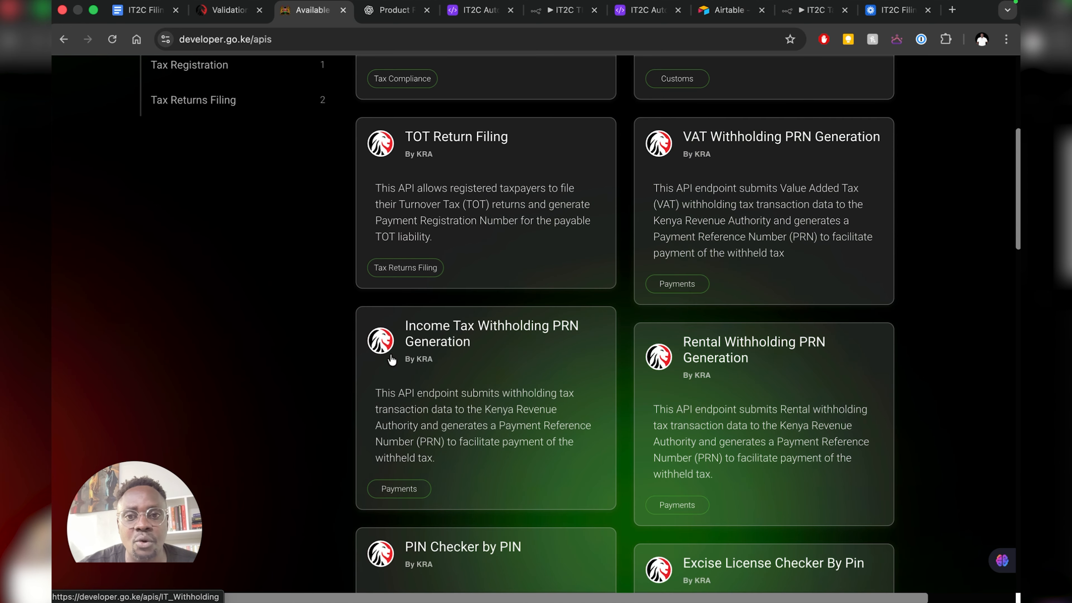
scroll(405, 355, "up", 8)
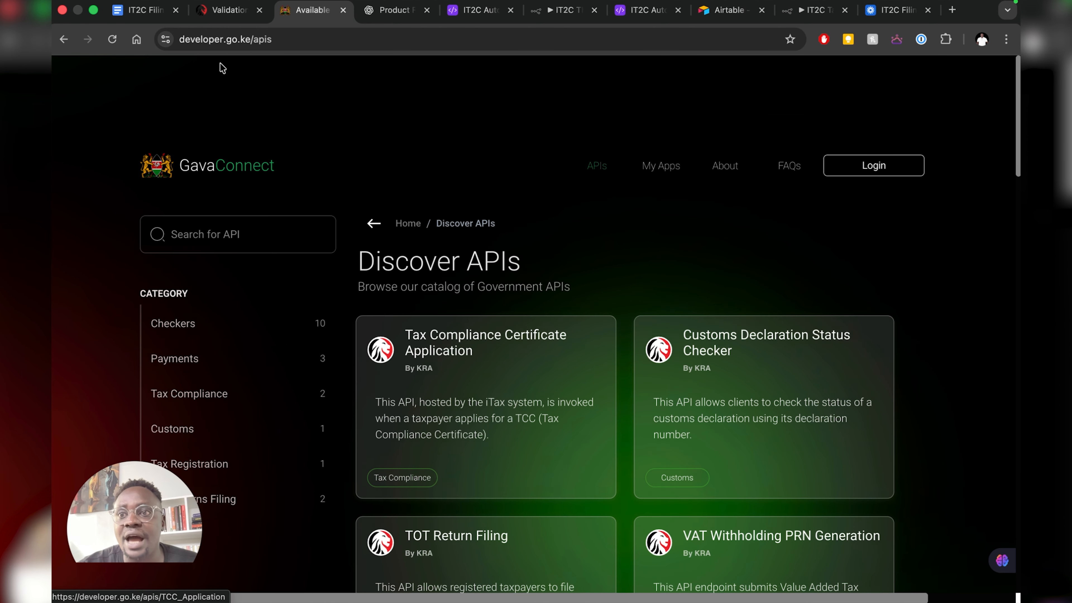
left_click(143, 11)
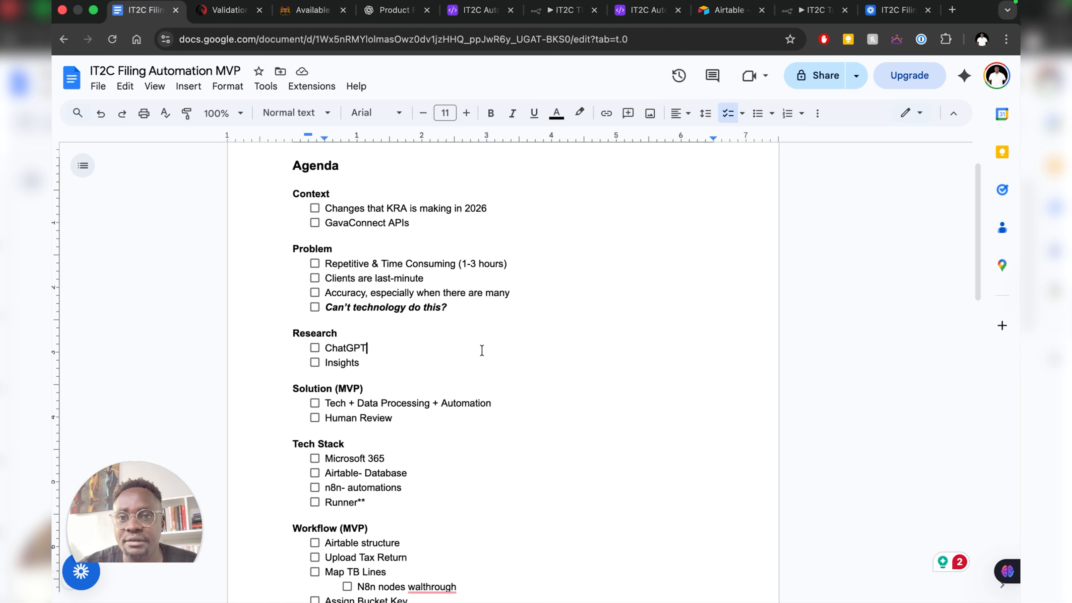
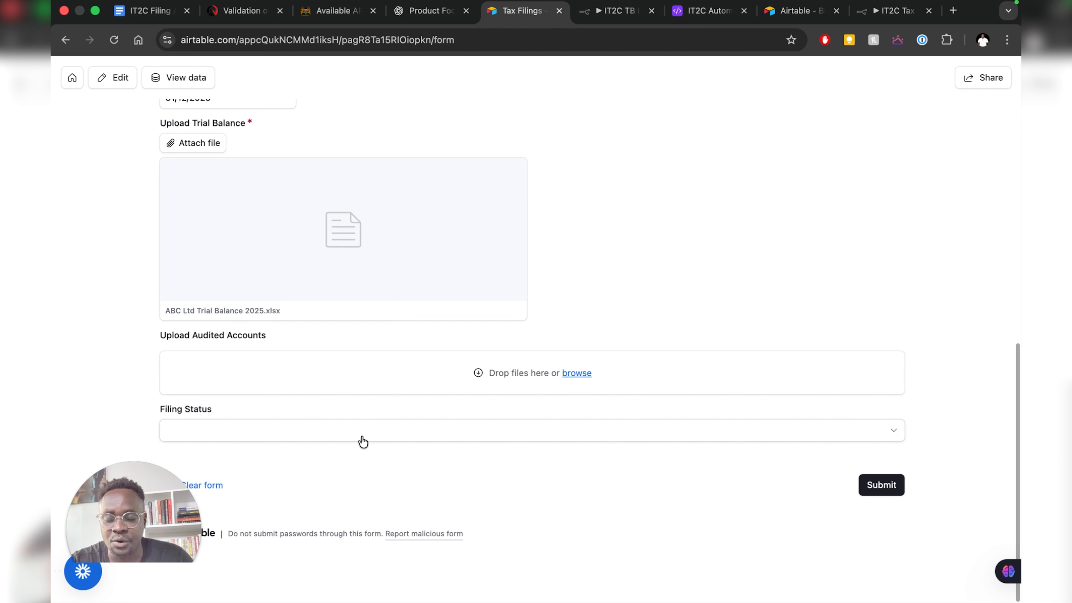
- Set Filing Status to Draft and submit the Airtable tax filing form
left_click(402, 439)
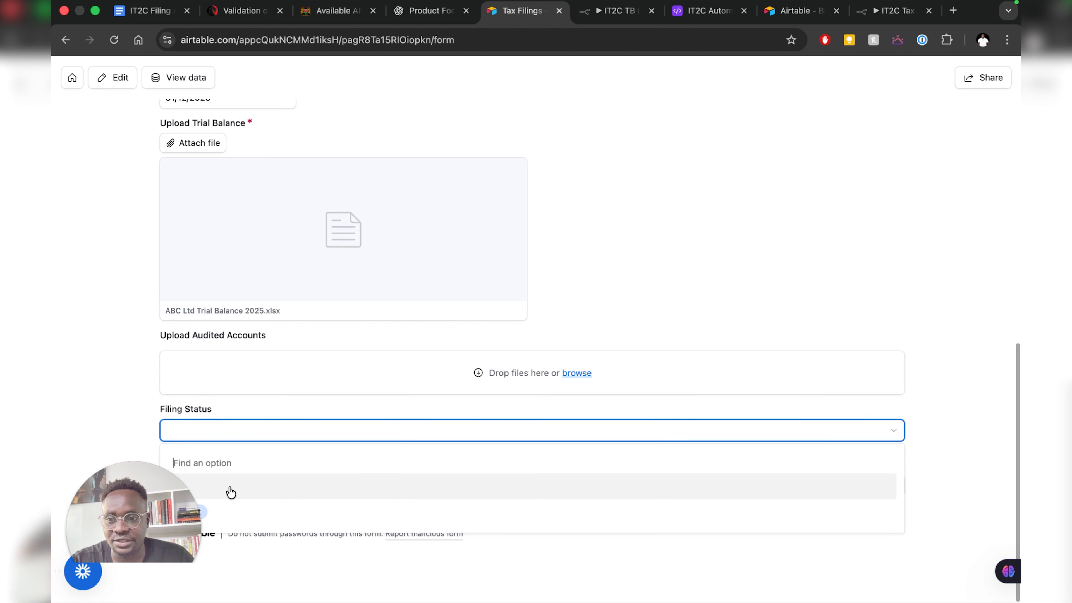
left_click_drag(165, 518, 817, 514)
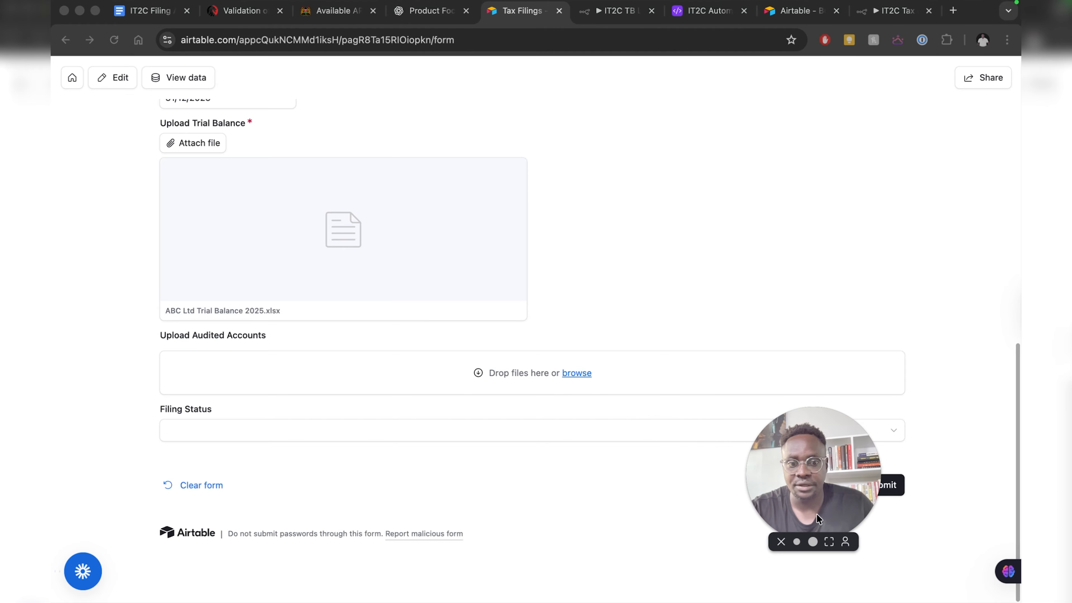
left_click(204, 436)
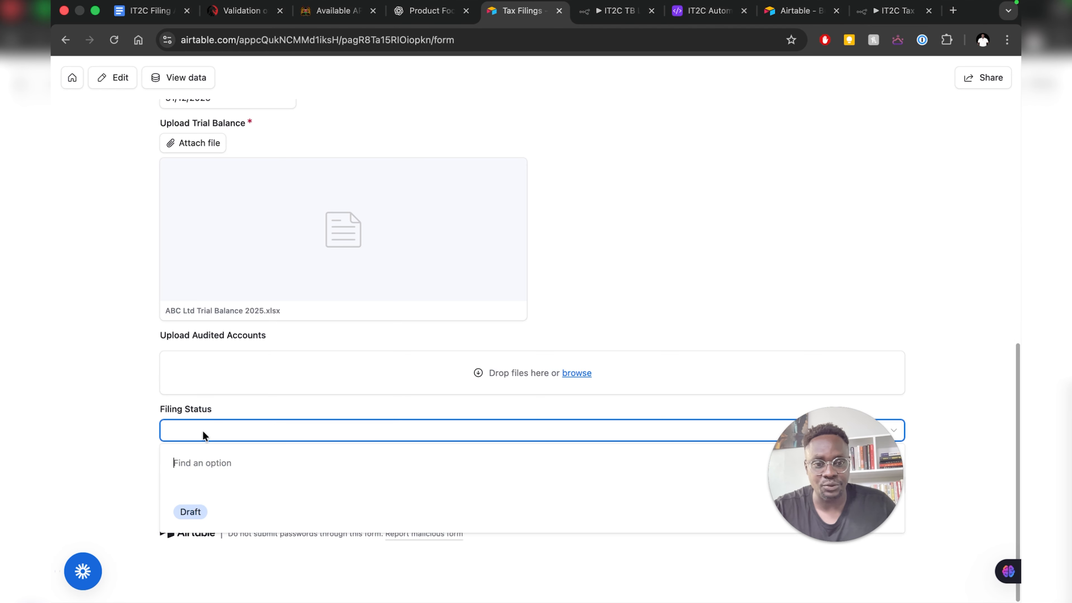
left_click(190, 514)
left_click_drag(855, 482, 970, 146)
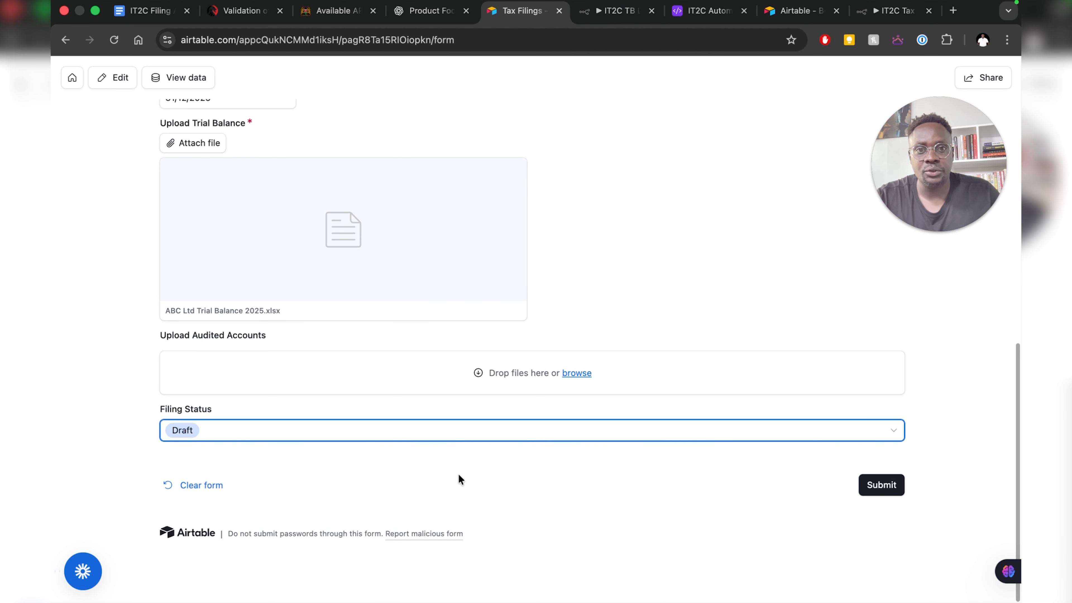
left_click(870, 485)
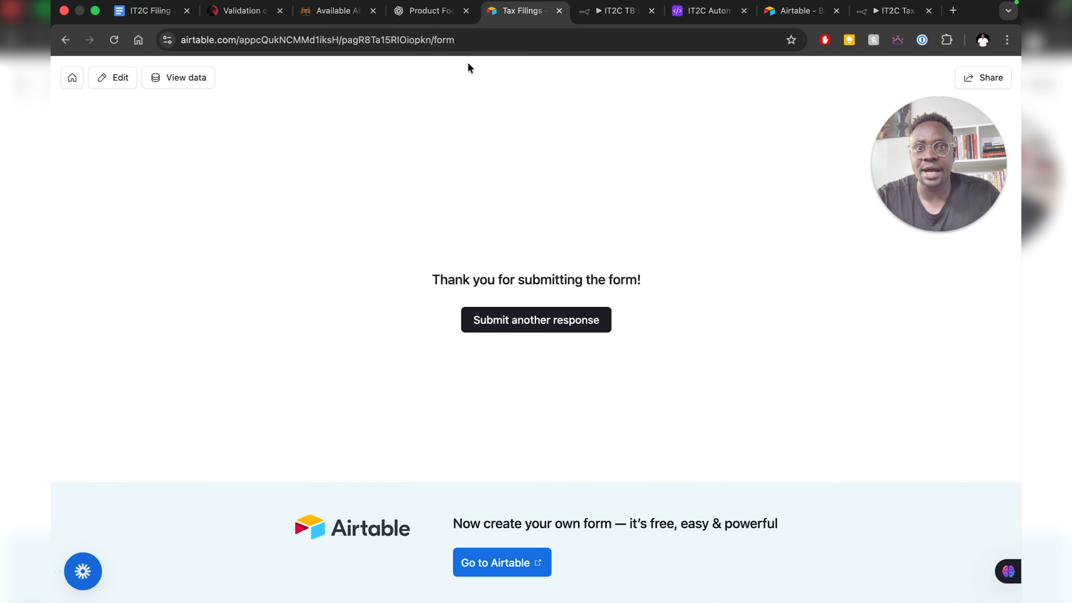
left_click(701, 13)
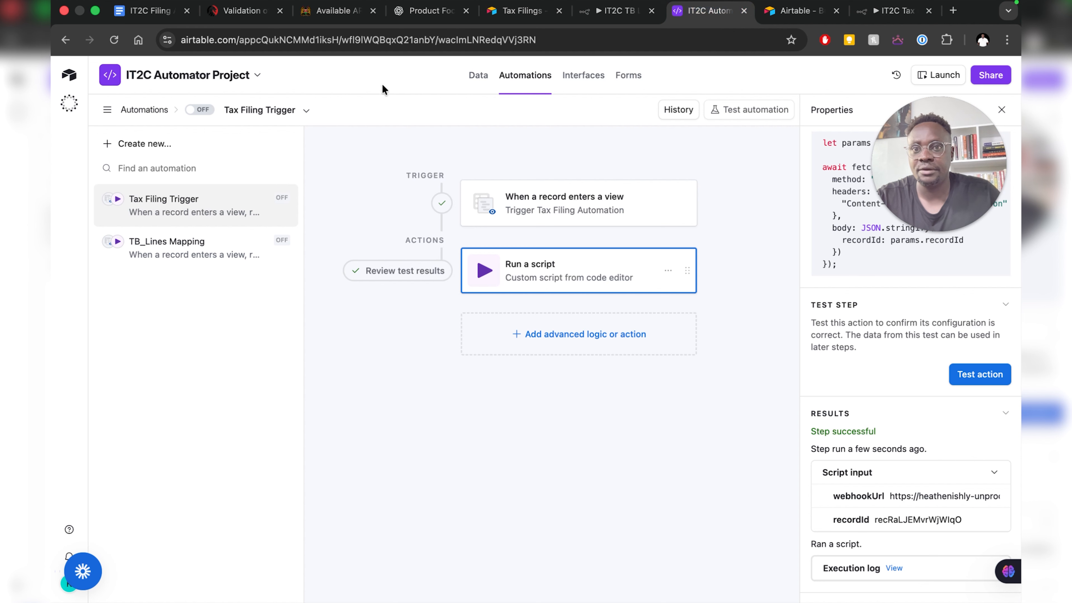
- Open the Tax Filing view and scroll across the new ABC Limited 2025 record
left_click(473, 87)
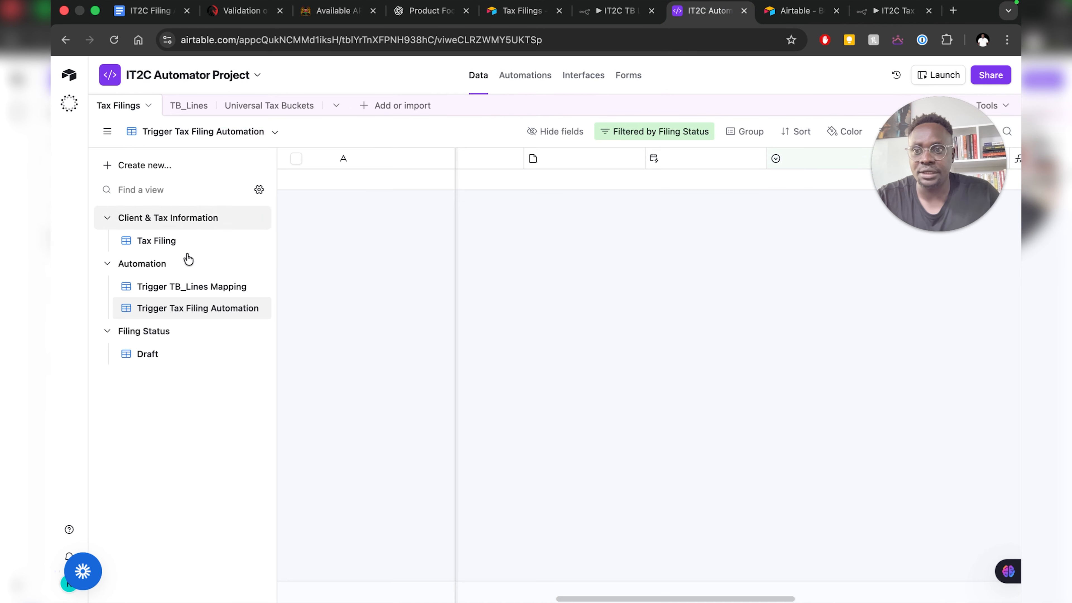
left_click(165, 245)
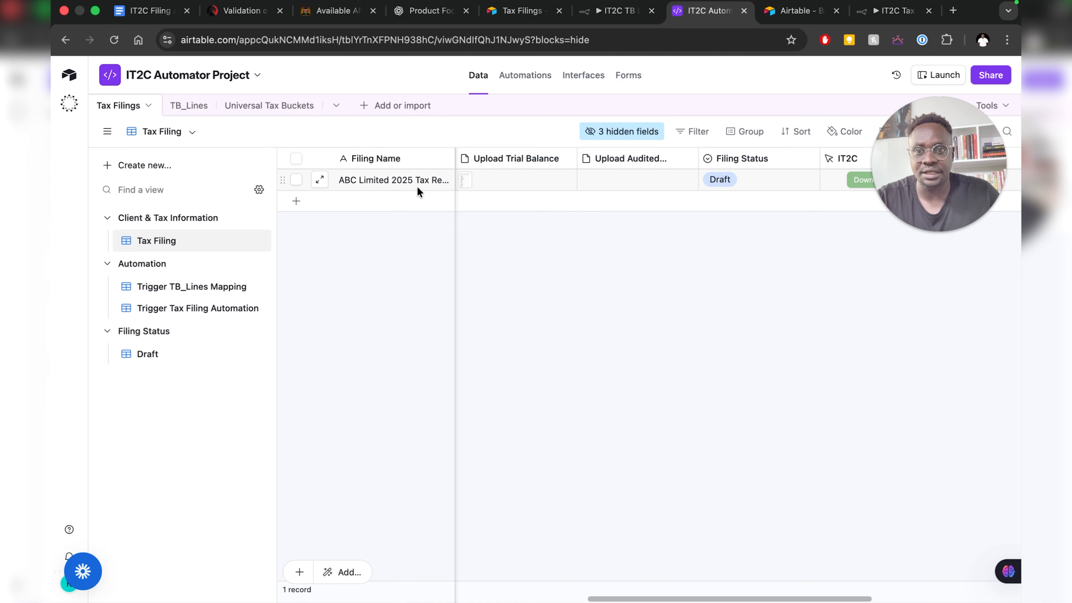
scroll(573, 183, "left", 10)
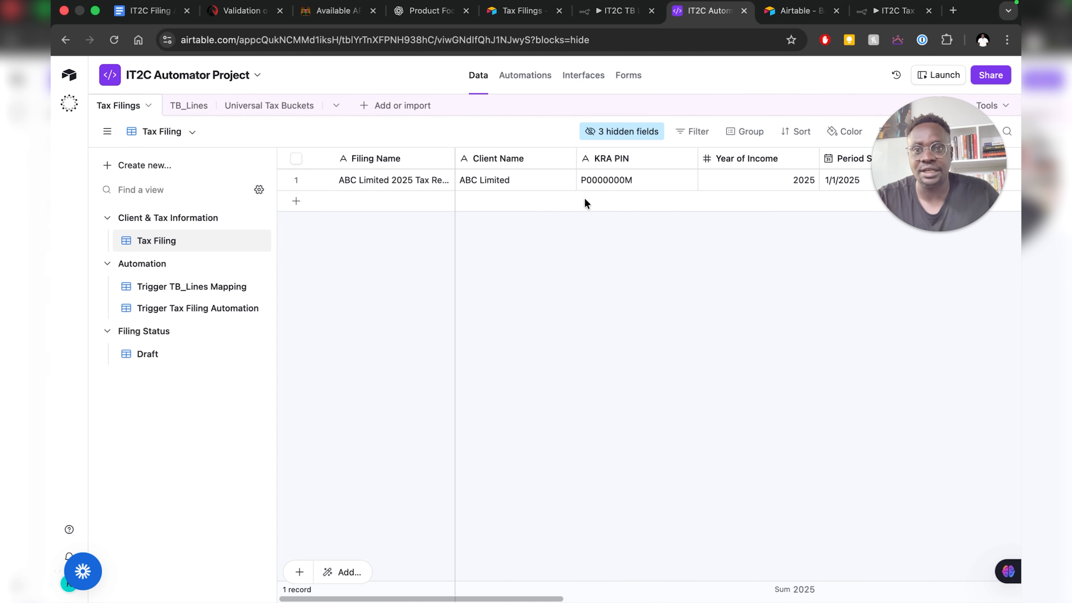
scroll(622, 181, "right", 10)
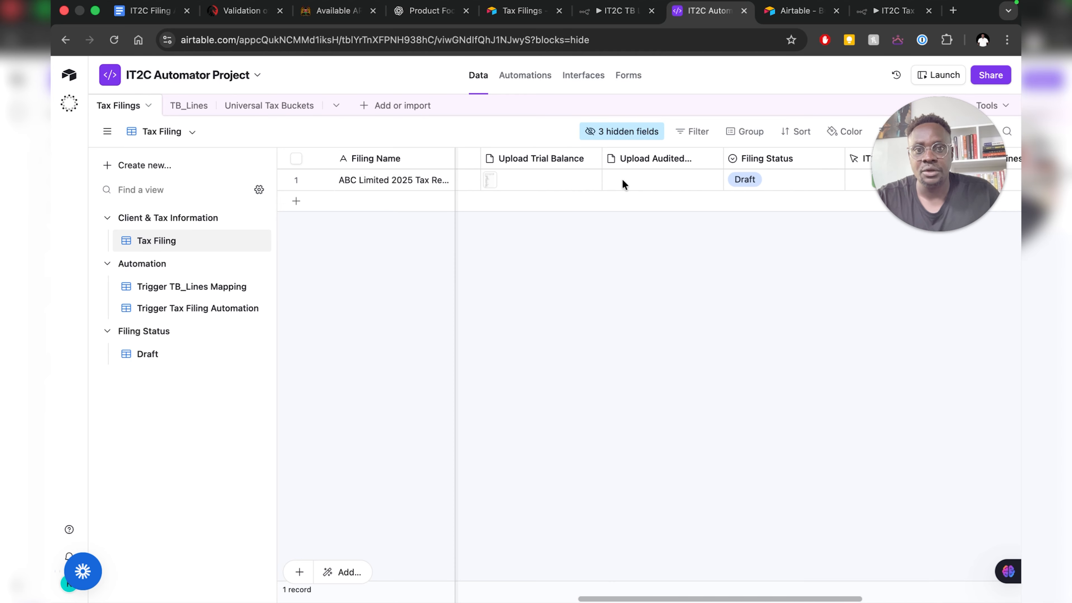
scroll(622, 182, "left", 8)
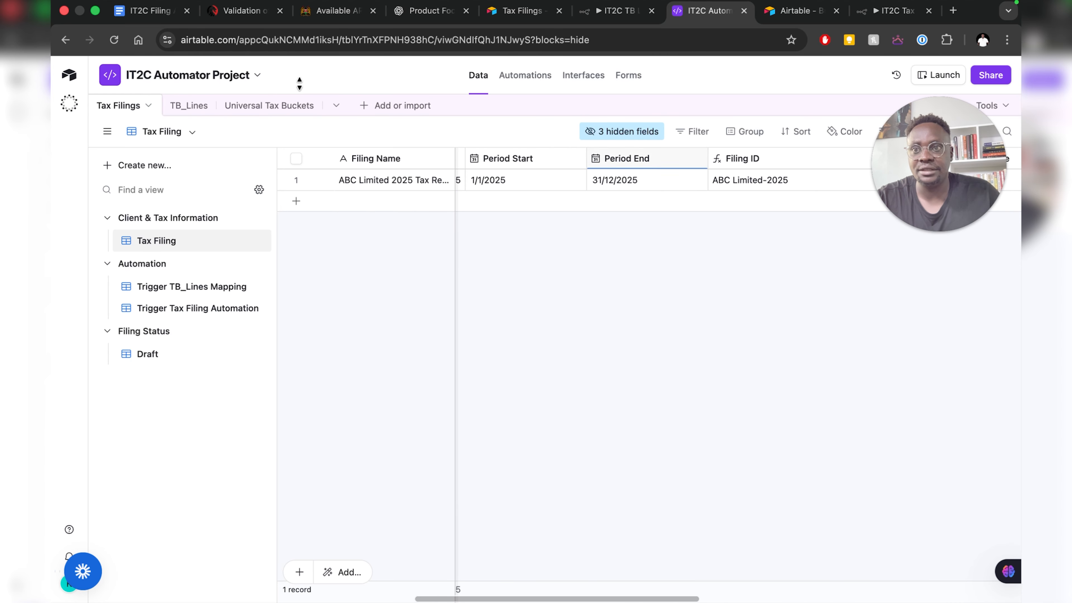
- Check the MVP checklist, then review the record's 2025 period and generated Filing ID
left_click(125, 6)
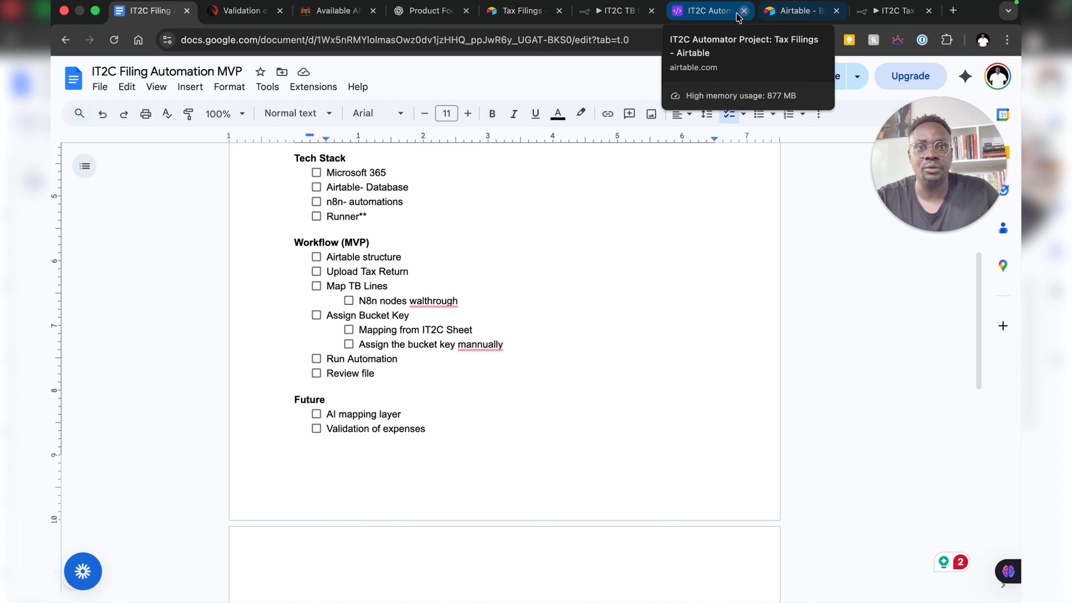
left_click(698, 13)
scroll(574, 177, "left", 3)
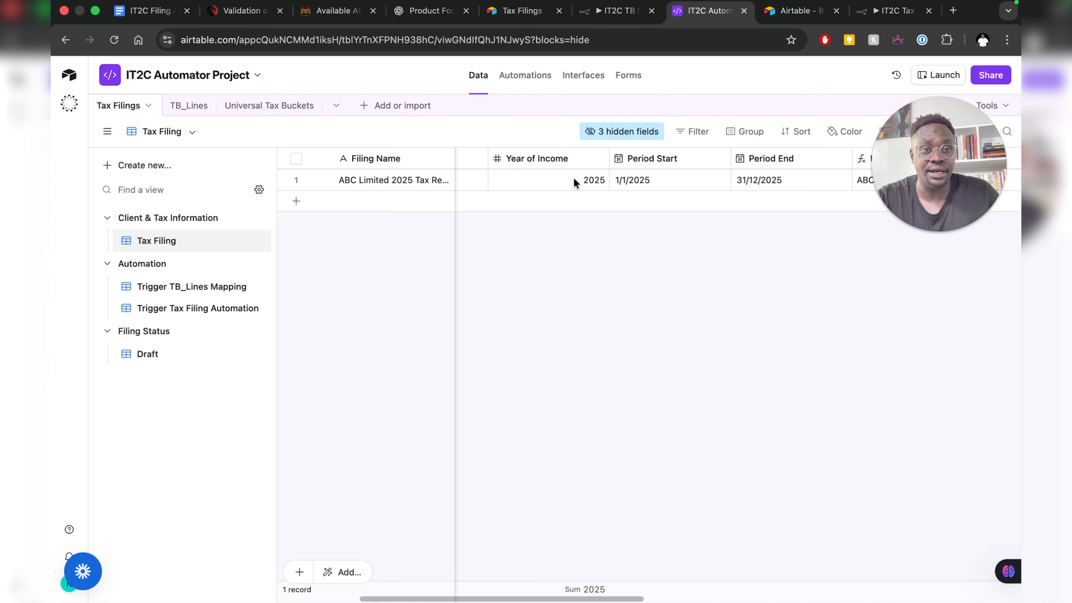
left_click_drag(928, 151, 928, 457)
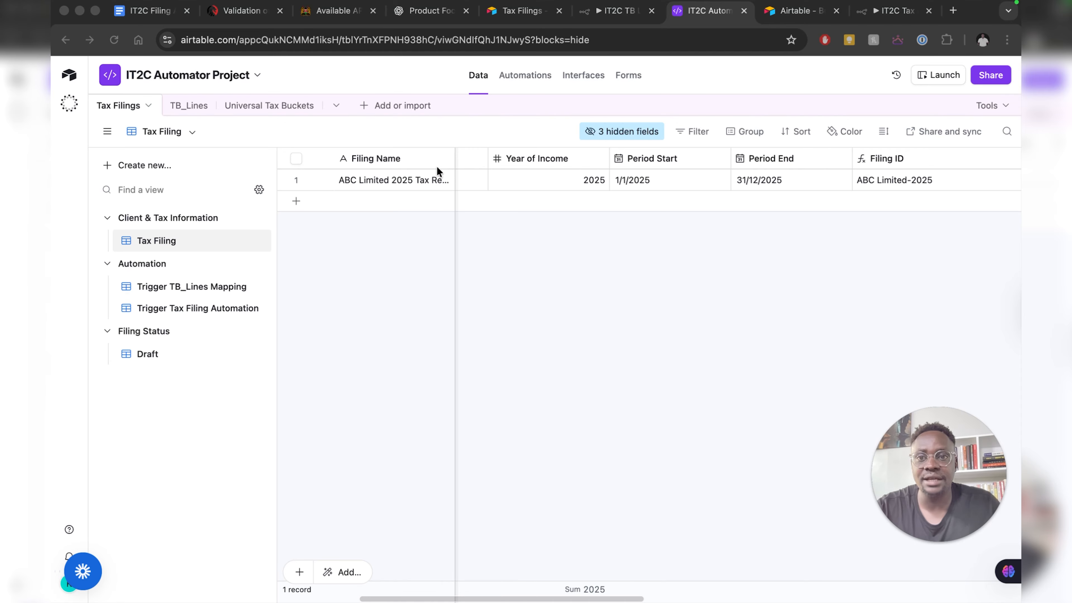
scroll(625, 182, "left", 5)
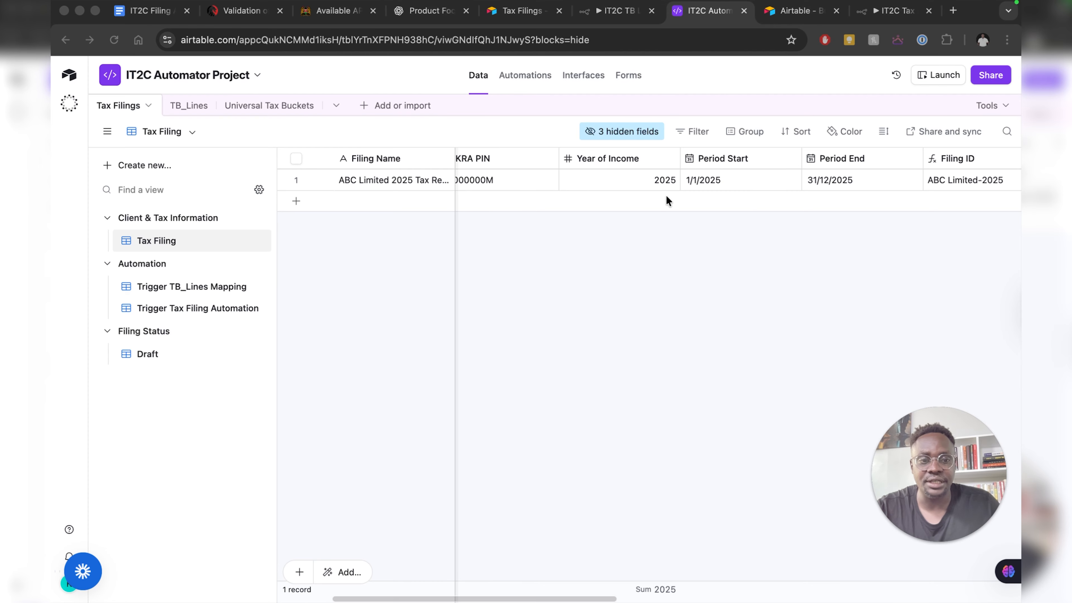
scroll(649, 196, "left", 2)
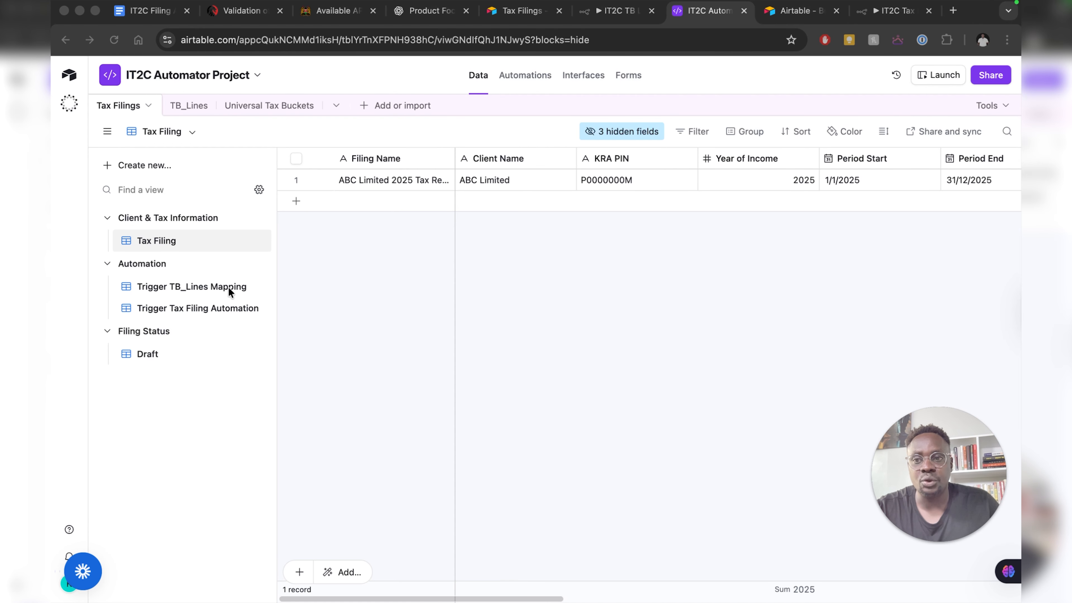
- Open the Trigger TB_Lines Mapping view and review its trial-balance and Draft filter conditions
left_click(166, 291)
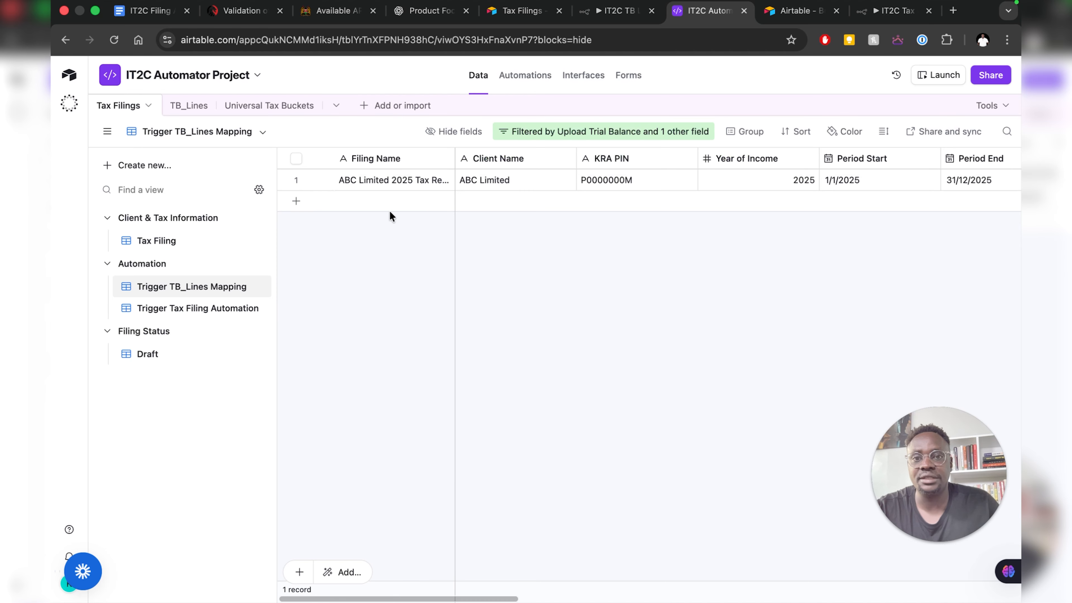
left_click(568, 135)
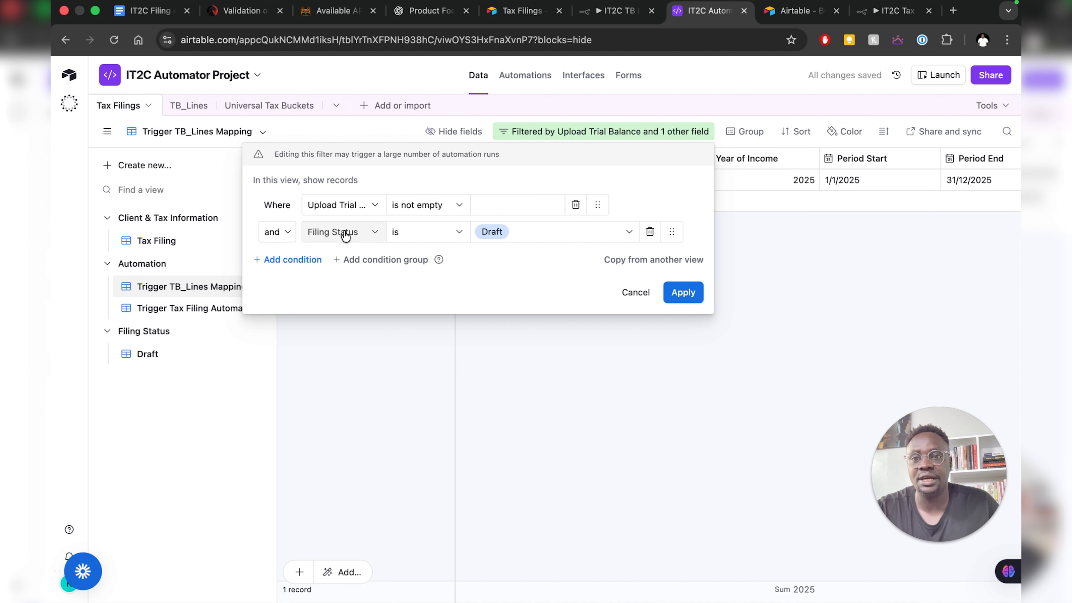
left_click(632, 298)
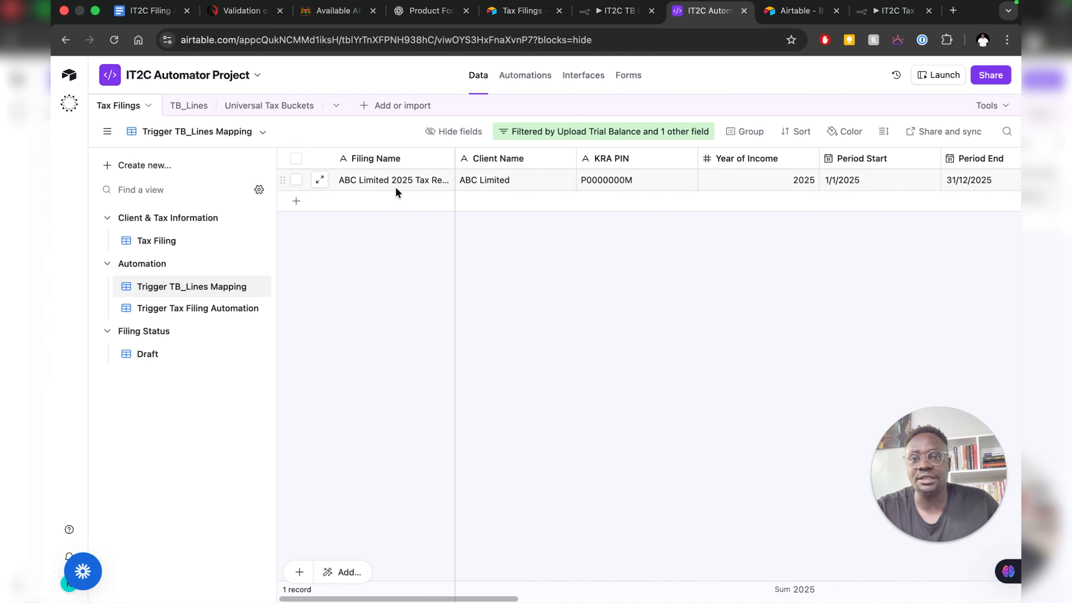
mouse_move(206, 253)
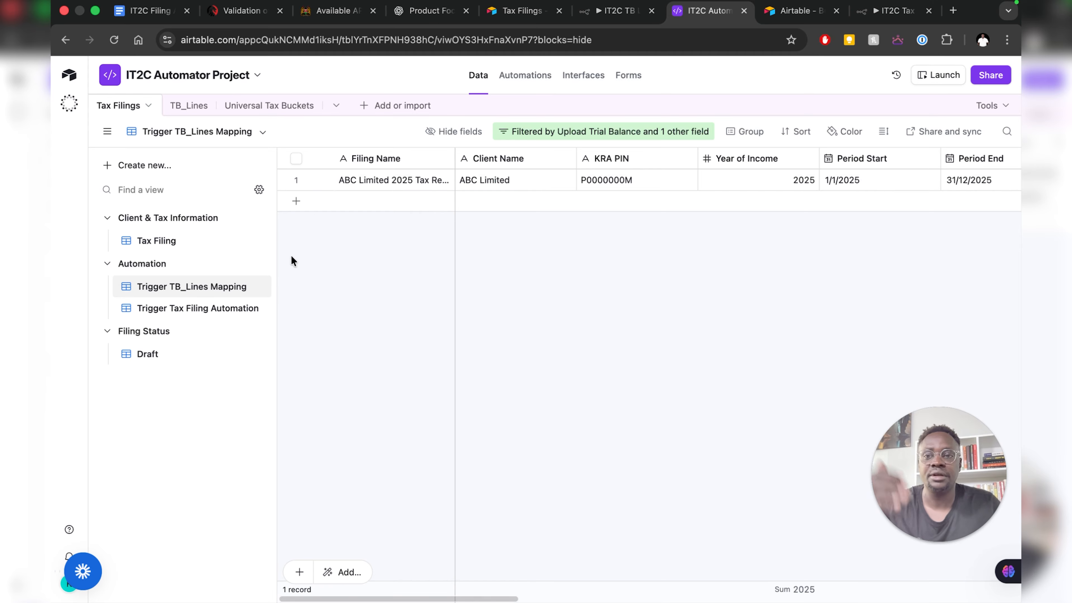
mouse_move(209, 287)
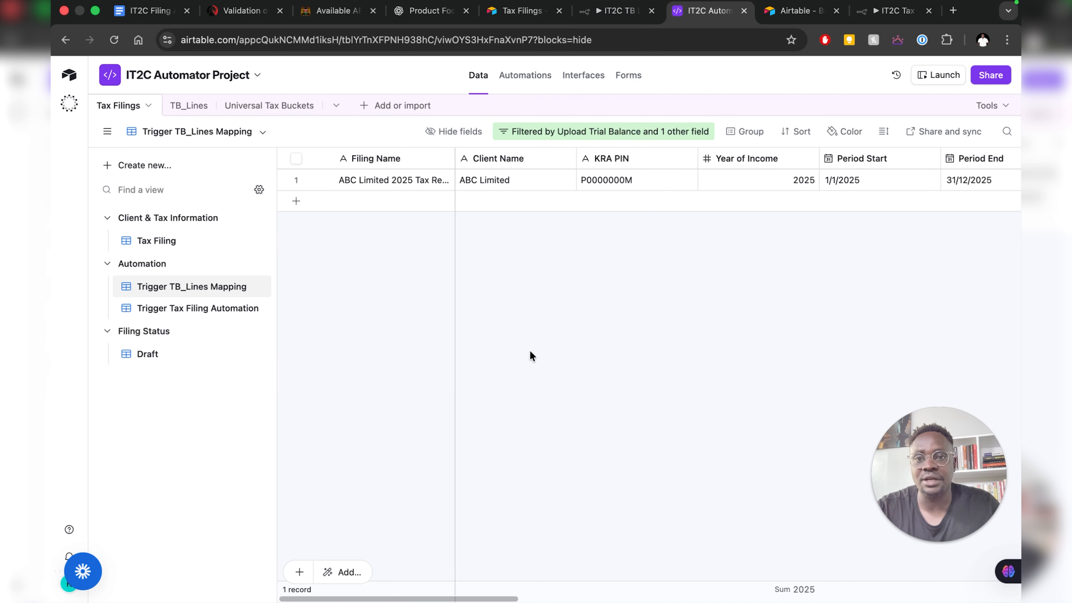
- Unpin the n8n Webhook node's test output and copy its tb_lines mapping POST test URL
left_click(604, 14)
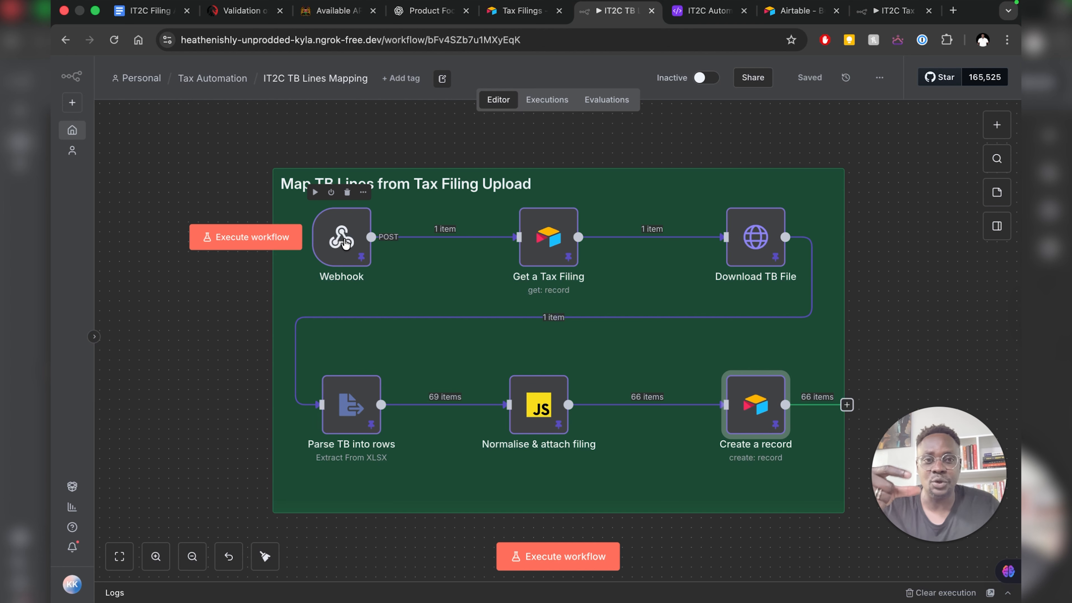
left_click(342, 247)
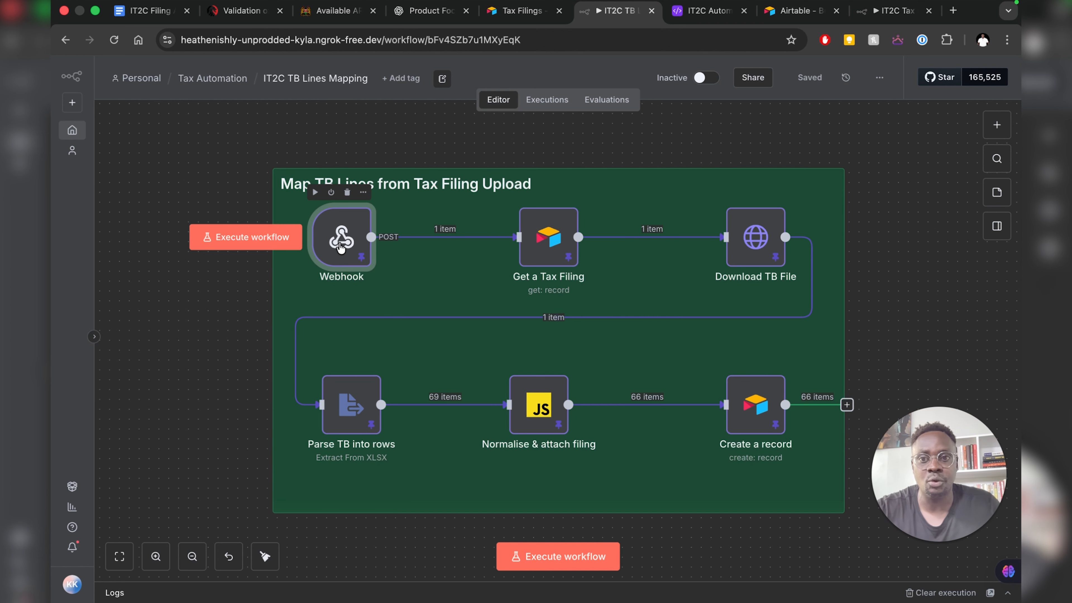
double_click(346, 237)
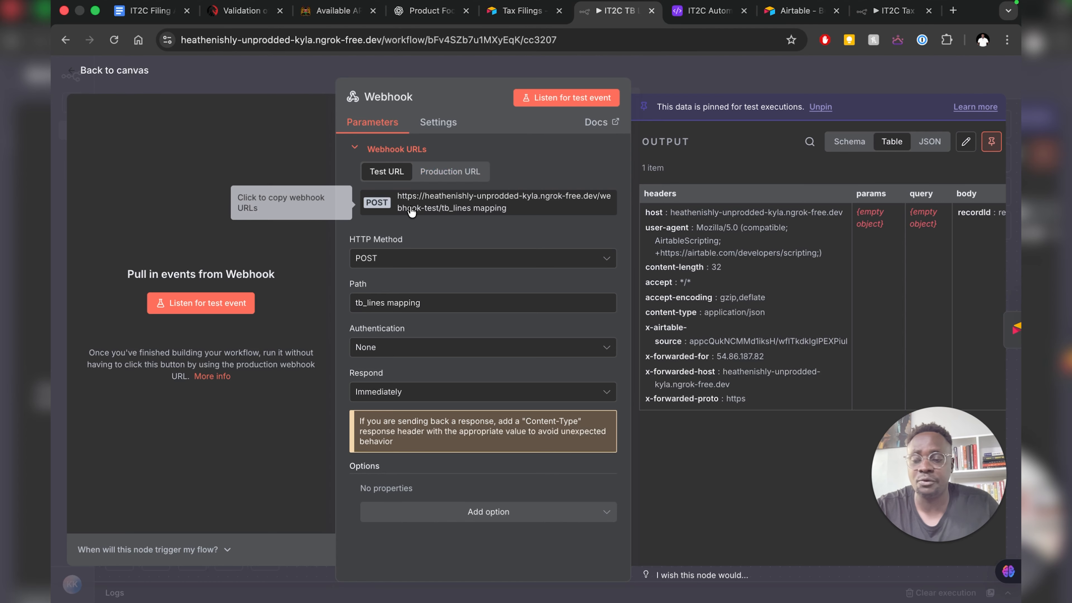
left_click(820, 111)
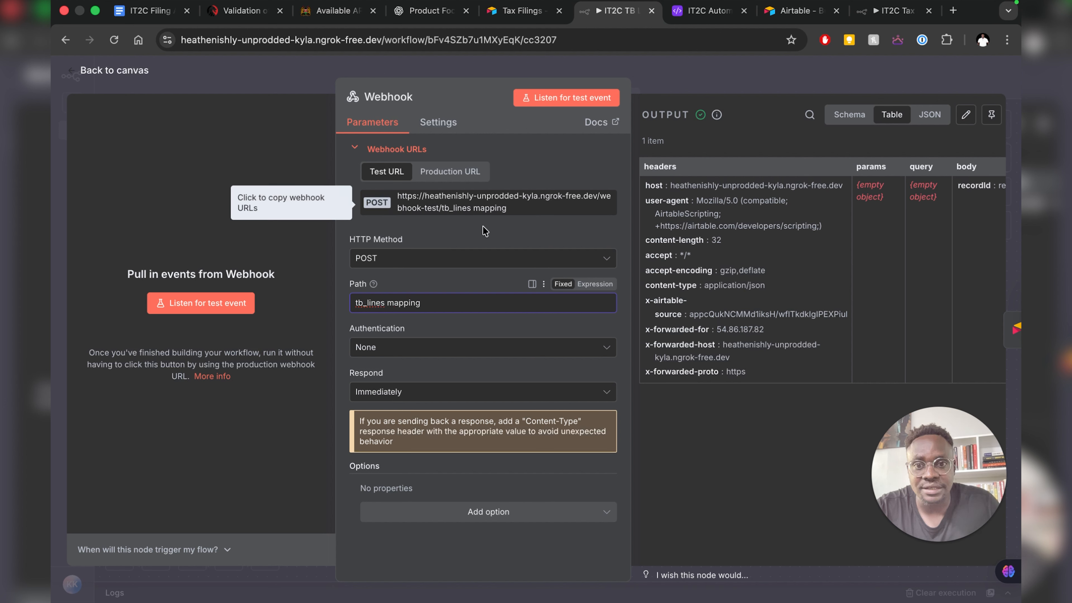
left_click(459, 209)
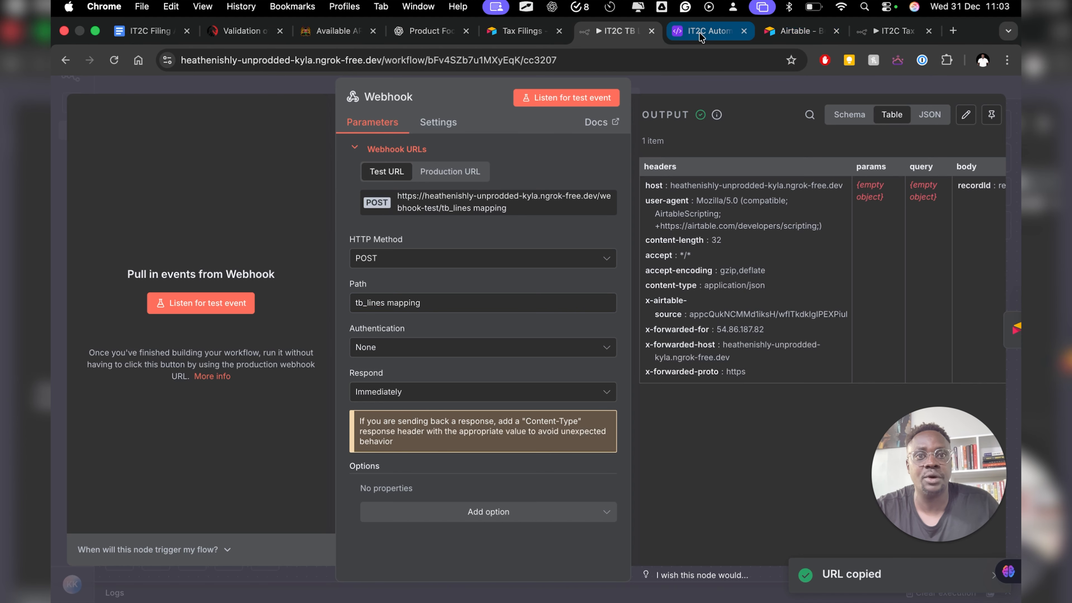
left_click(699, 32)
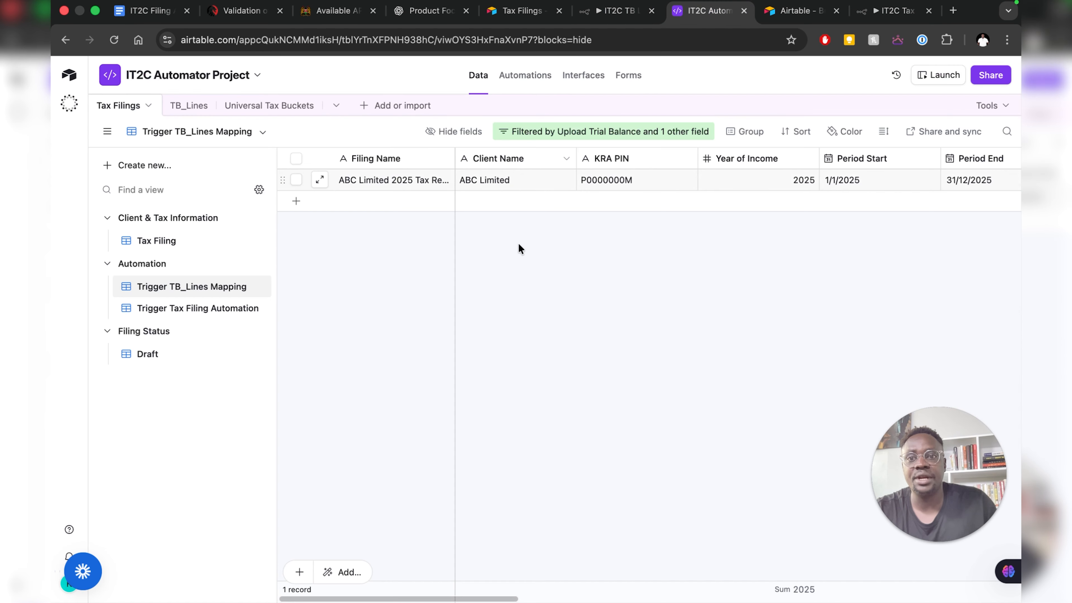
- Inspect the TB_Lines Mapping automation's trigger on the Tax Filings table's Trigger TB_Lines Mapping view
left_click(528, 77)
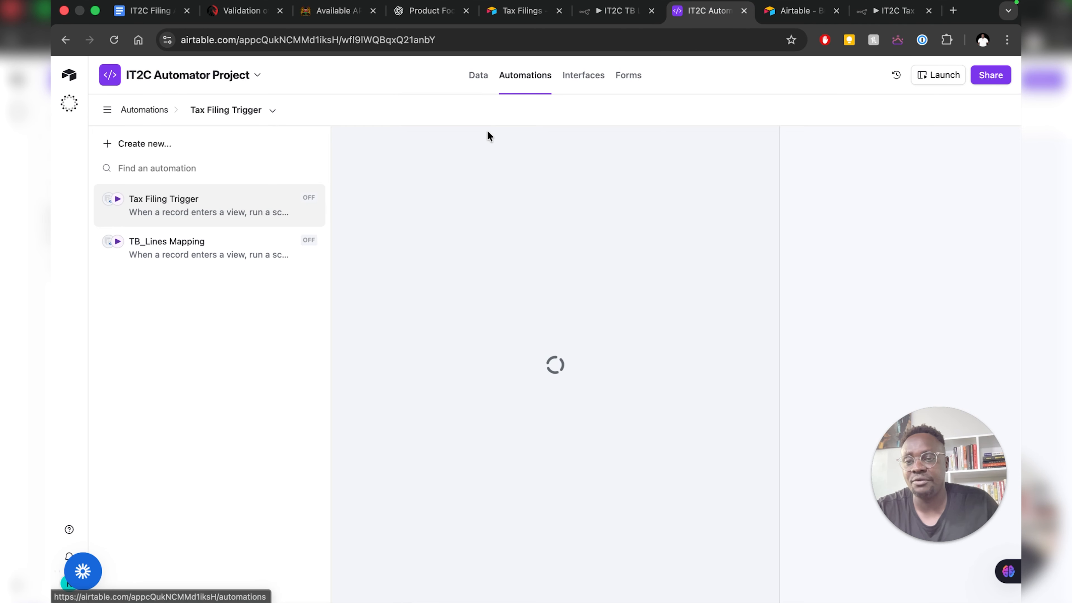
left_click(192, 253)
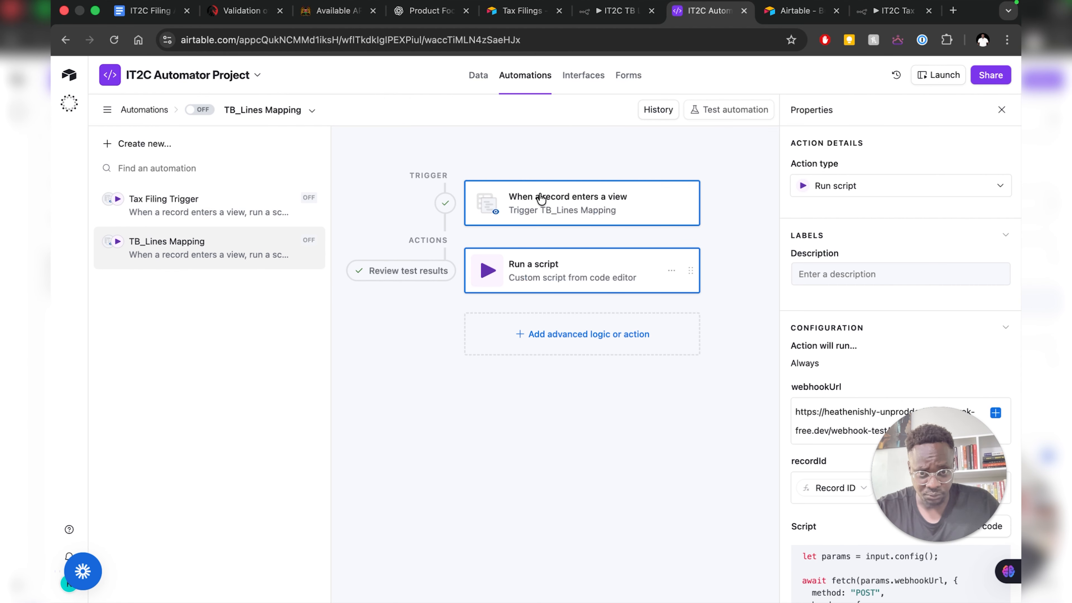
left_click(558, 199)
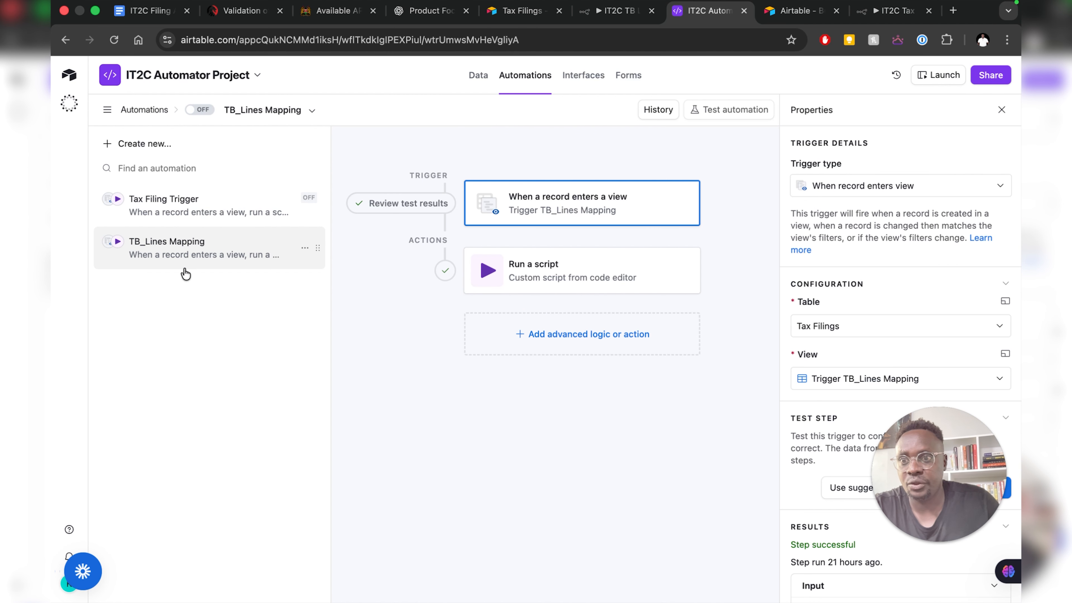
left_click(139, 146)
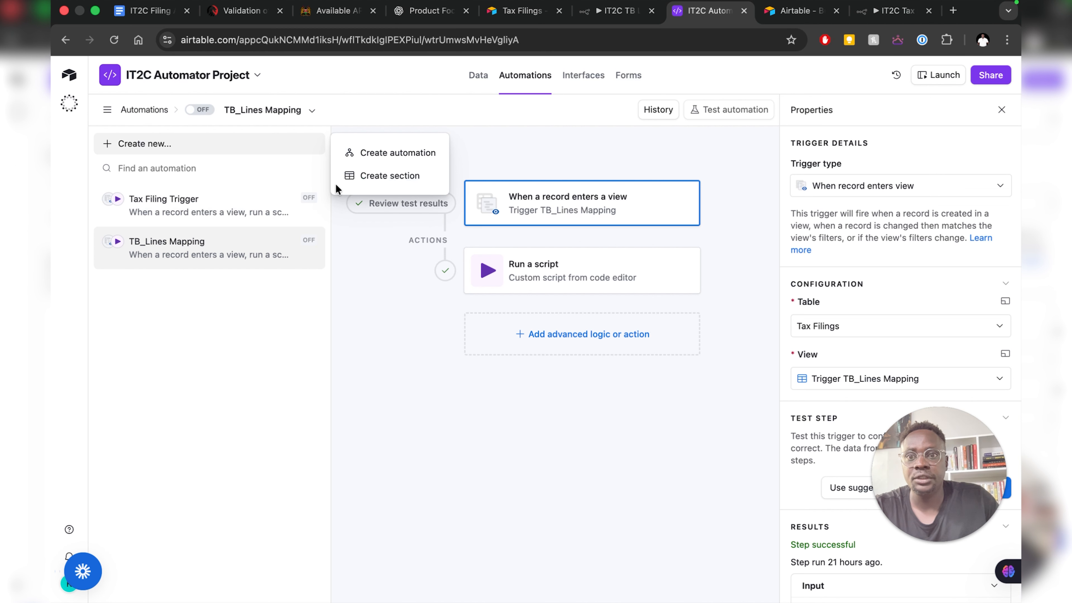
- Create a new automation and rename it 'TB Lines Mapping n8n Trigger'
left_click(396, 153)
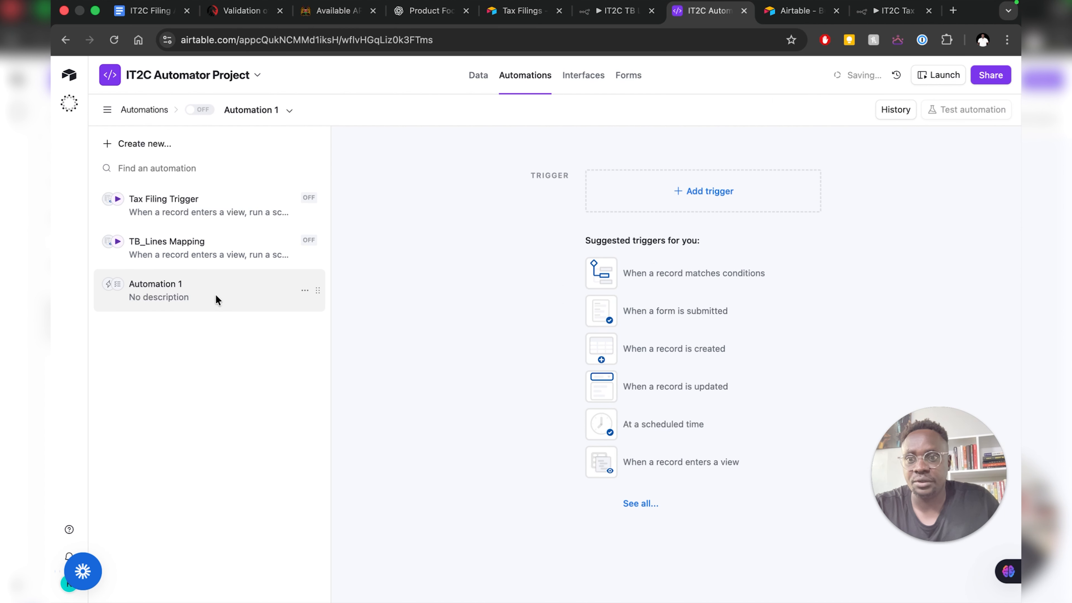
left_click(305, 291)
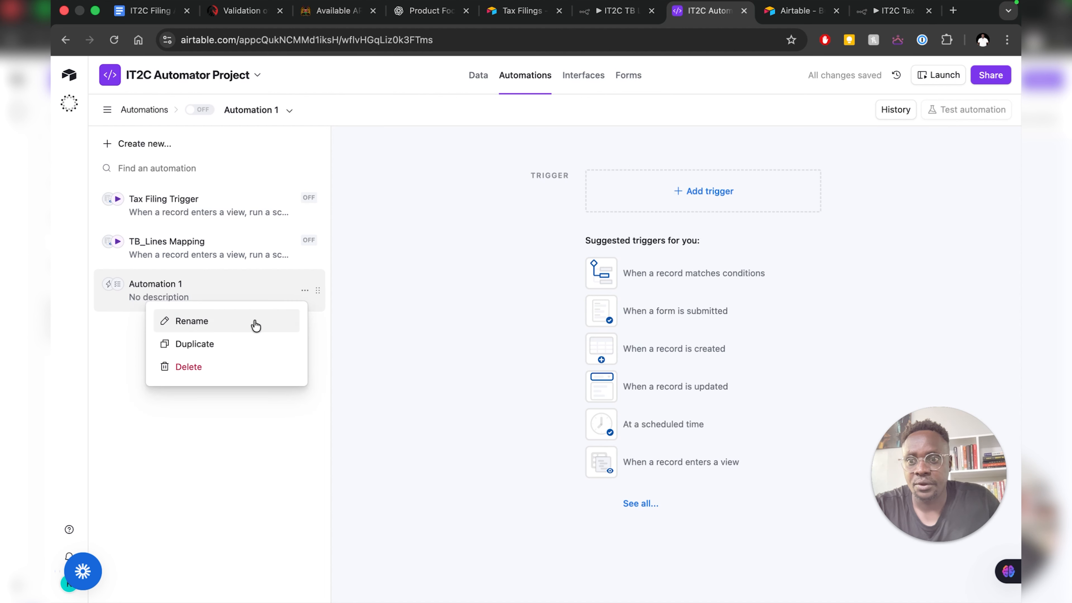
left_click(228, 321)
key("Right")
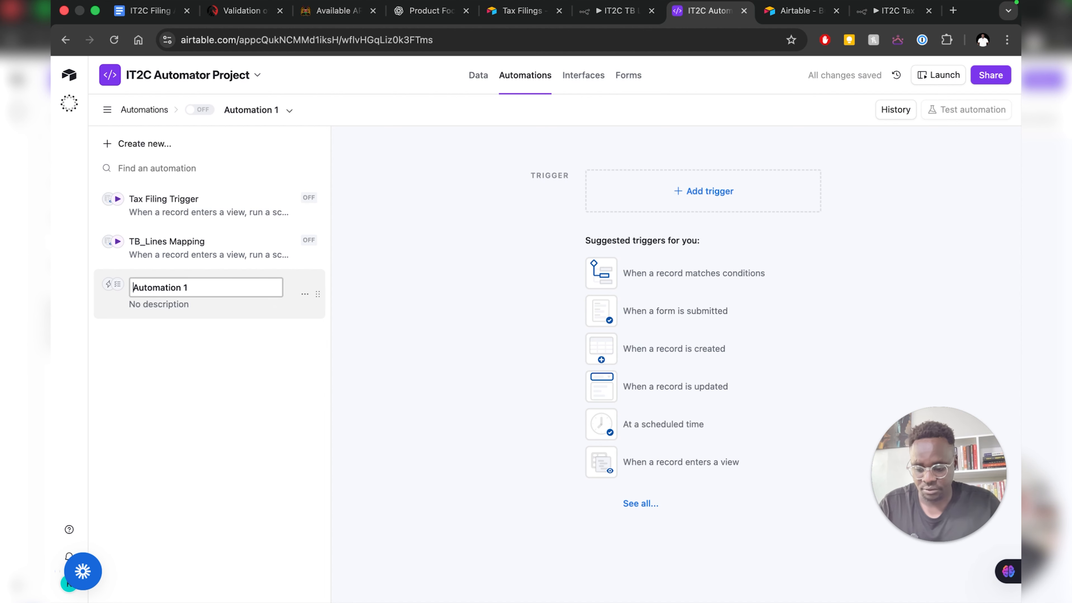
key("super+a")
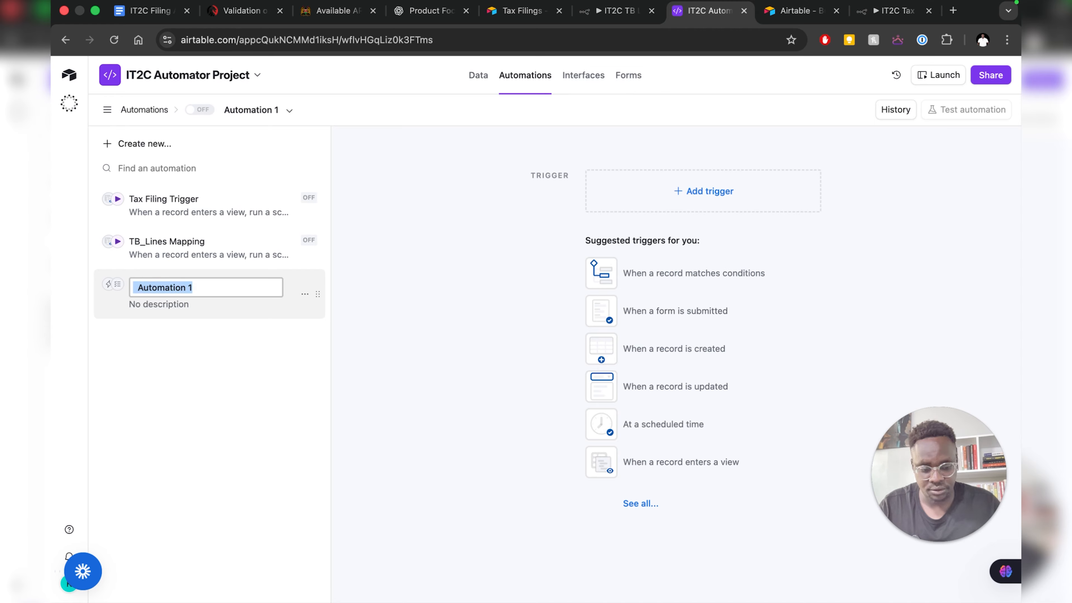
key("super")
key("super")
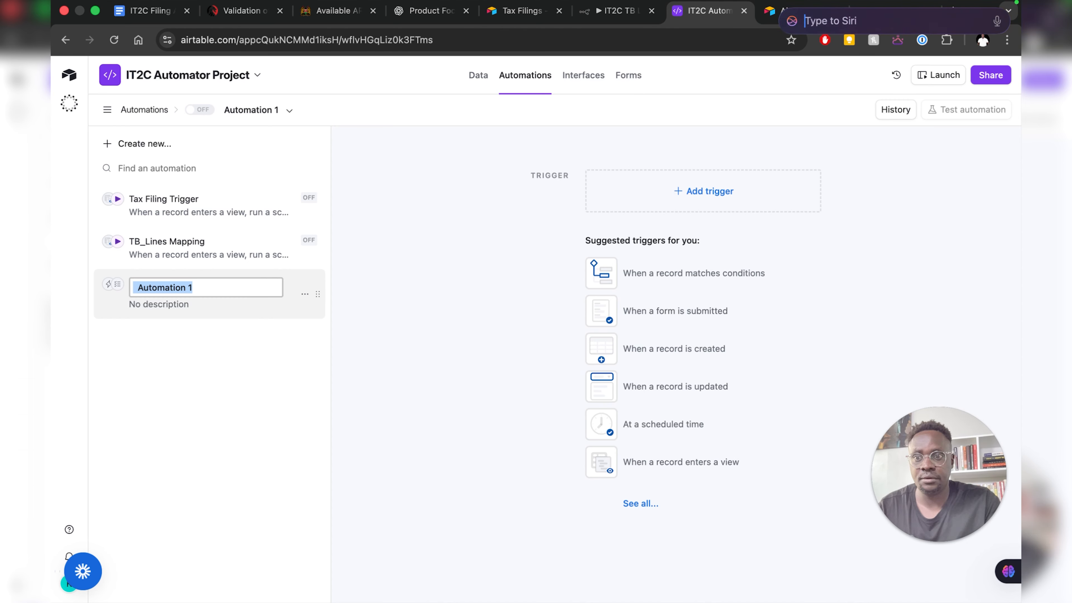
left_click(196, 291)
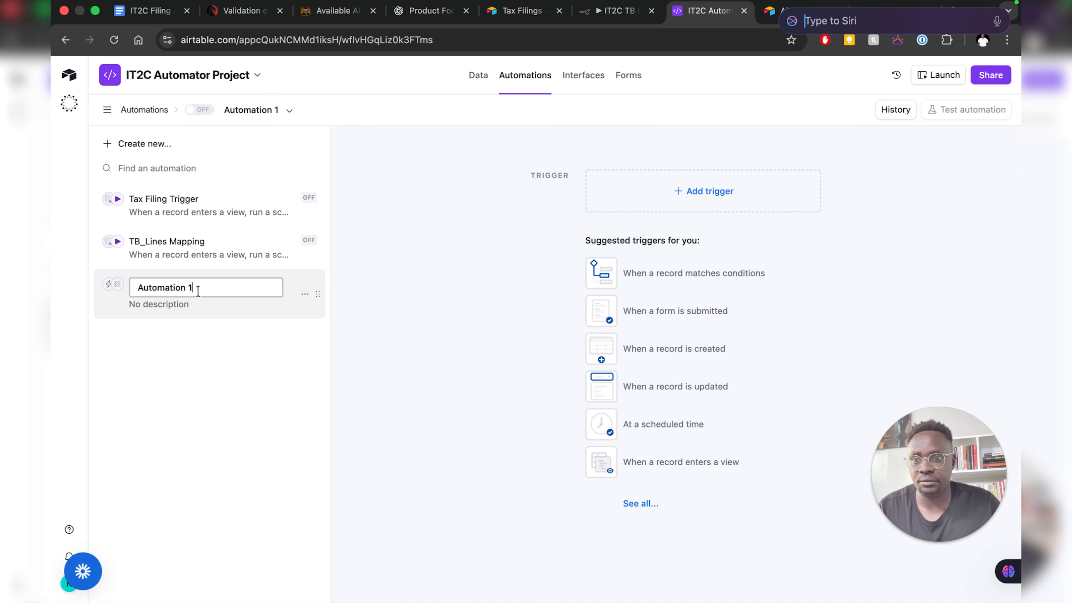
key("ctrl+a")
key("BackSpace")
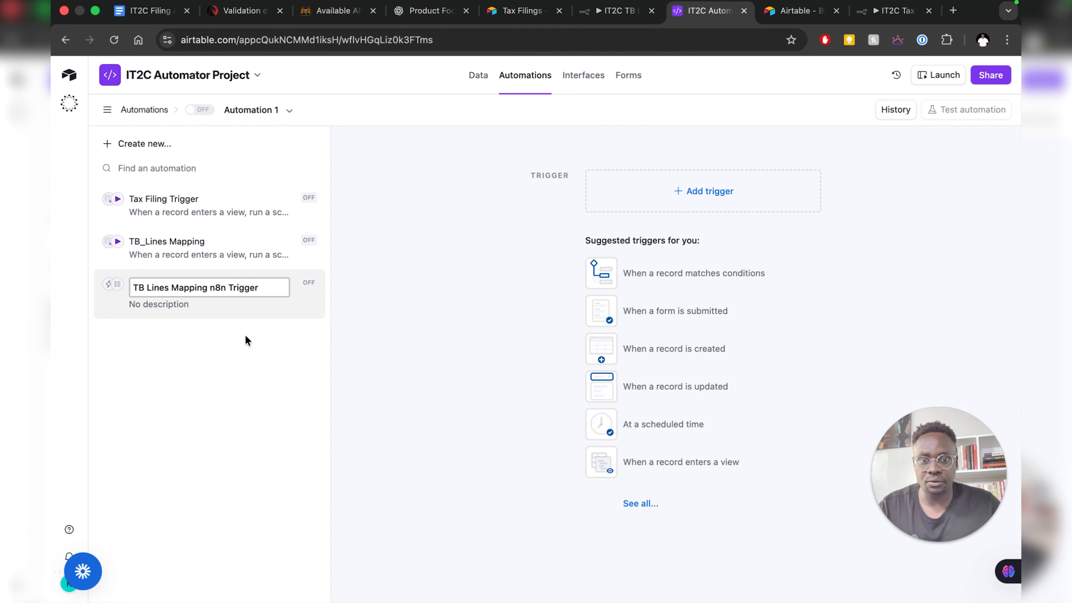
left_click(254, 348)
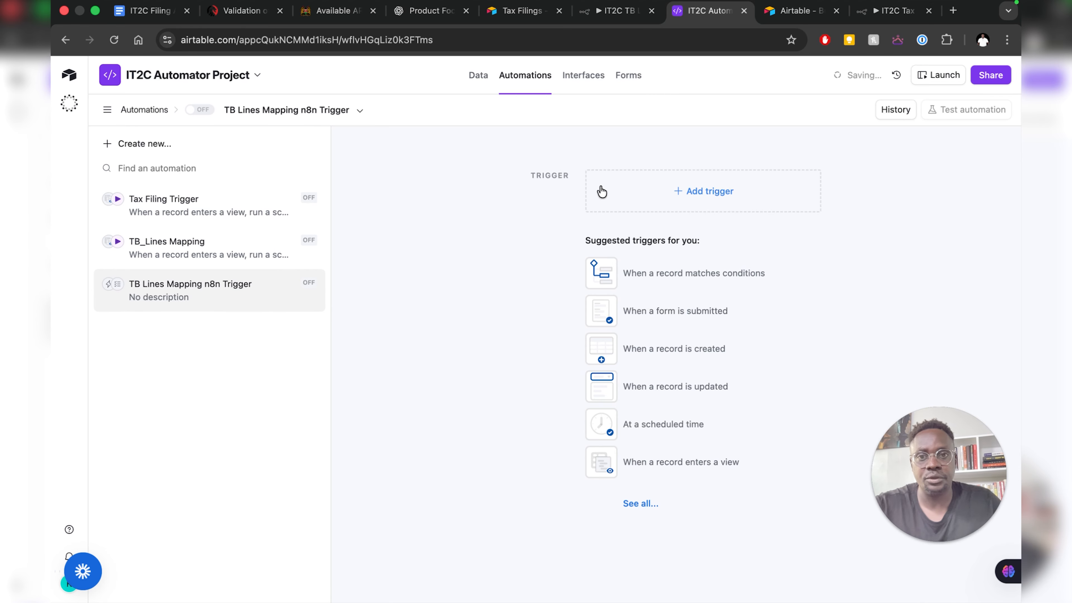
left_click(655, 204)
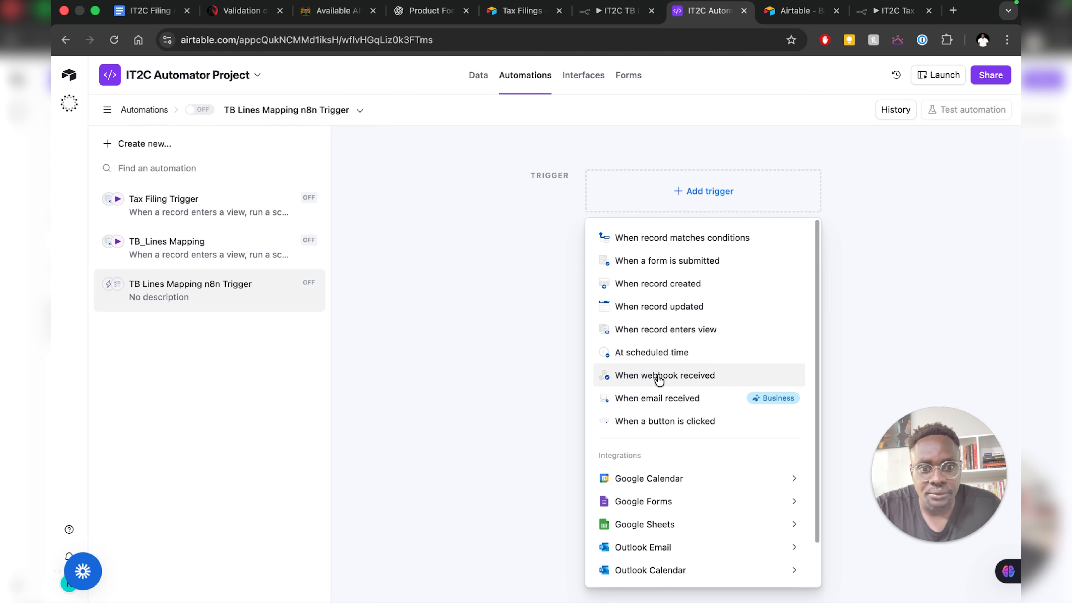
- Trigger when a Tax Filings record enters the Trigger TB_Lines Mapping view, testing with a suggested record
left_click(657, 331)
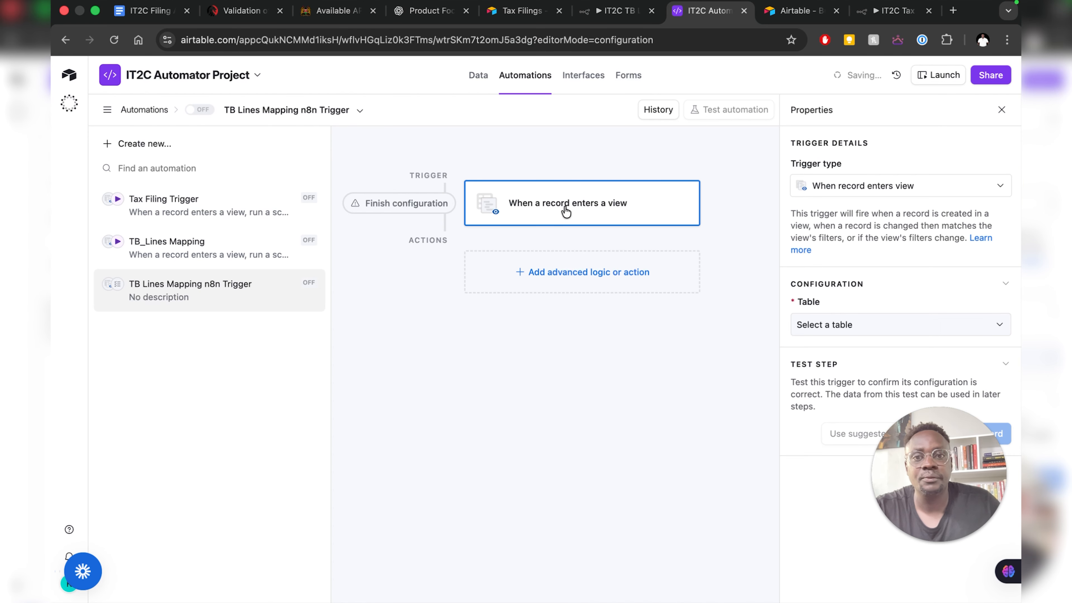
left_click(820, 330)
left_click(828, 370)
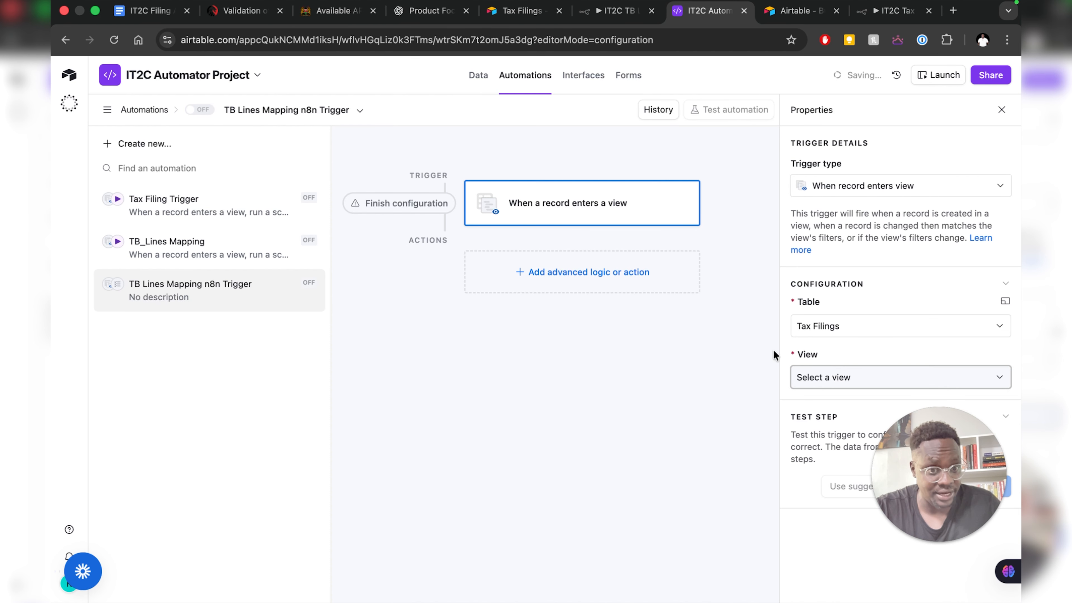
left_click(836, 375)
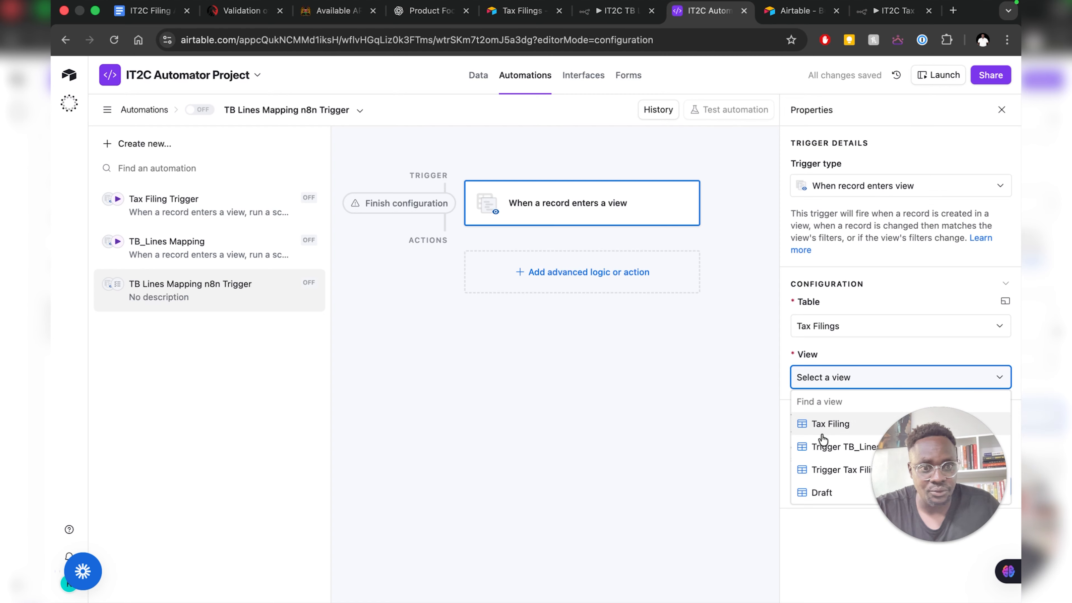
left_click(830, 446)
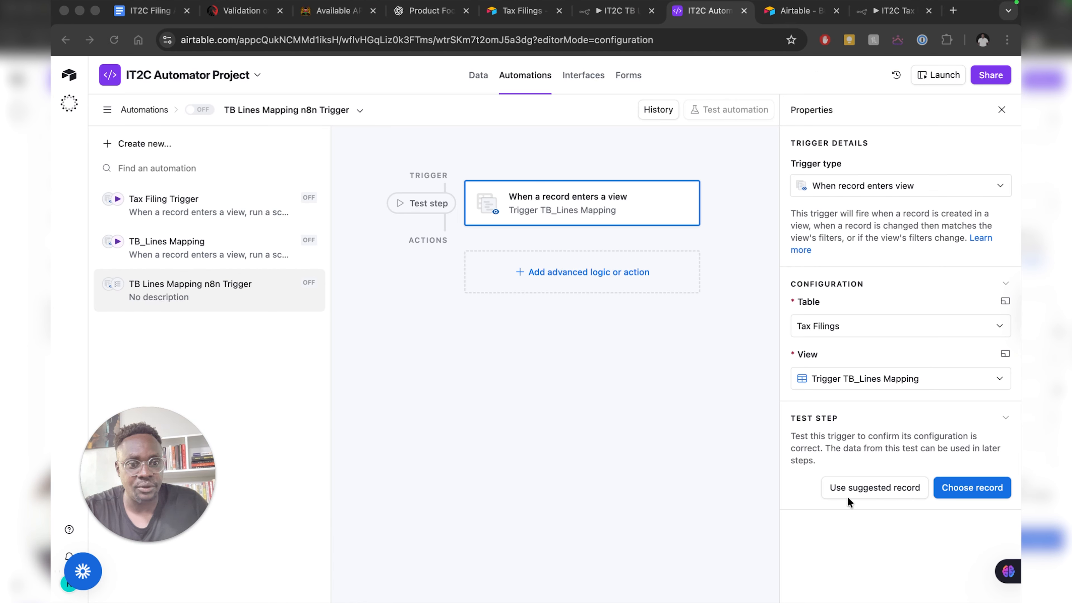
left_click(870, 489)
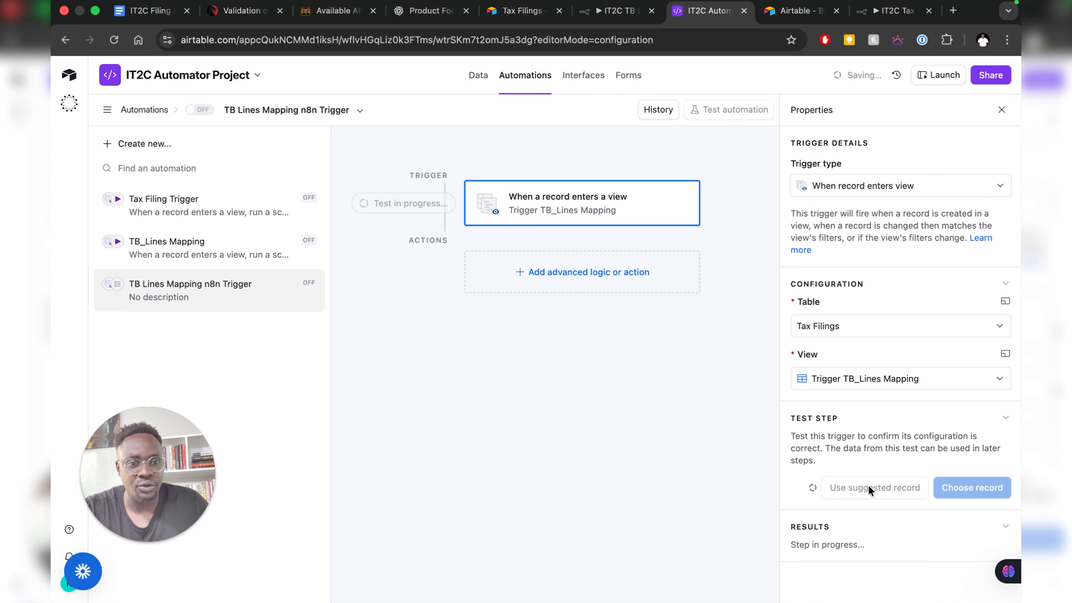
scroll(848, 488, "down", 5)
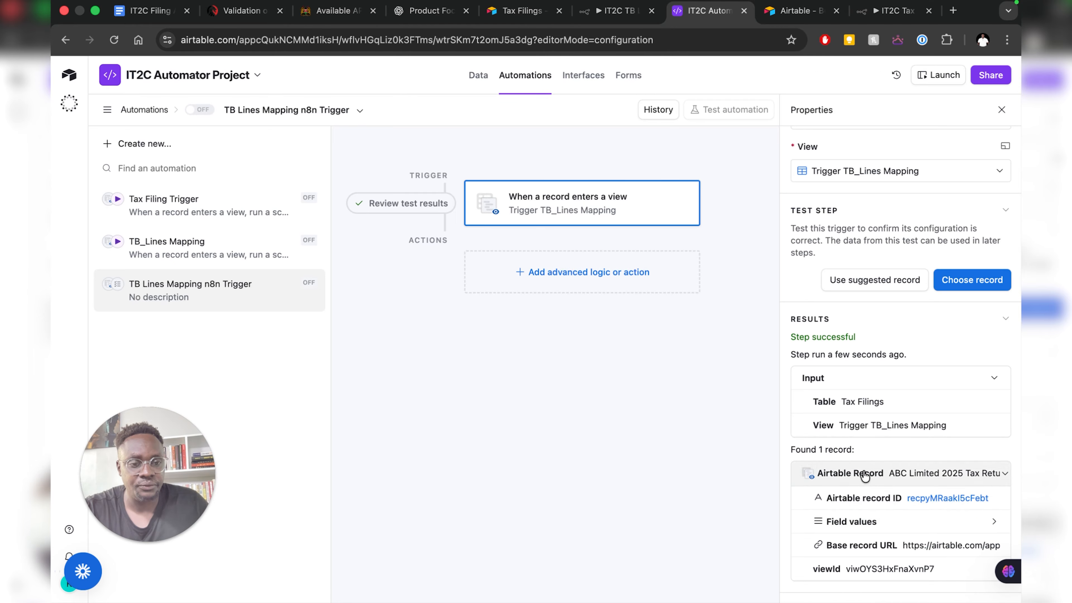
- Add a Run a script action after the trigger
left_click(542, 282)
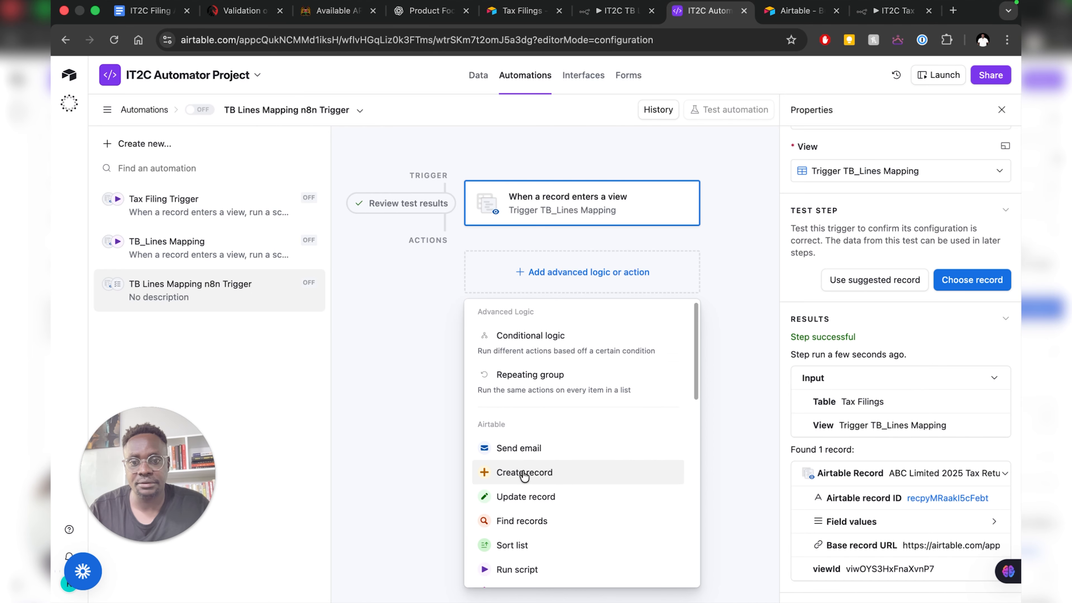
scroll(525, 475, "down", 2)
left_click(531, 506)
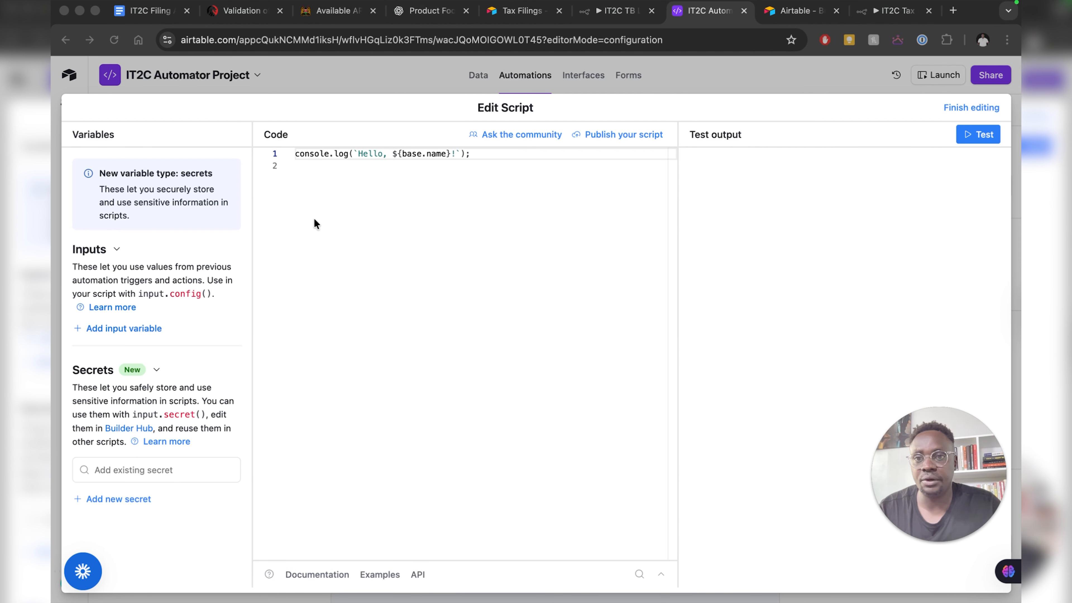
- Copy the webhook fetch script from TB_Lines Mapping, then return to TB Lines Mapping n8n Trigger
left_click(967, 109)
left_click(187, 241)
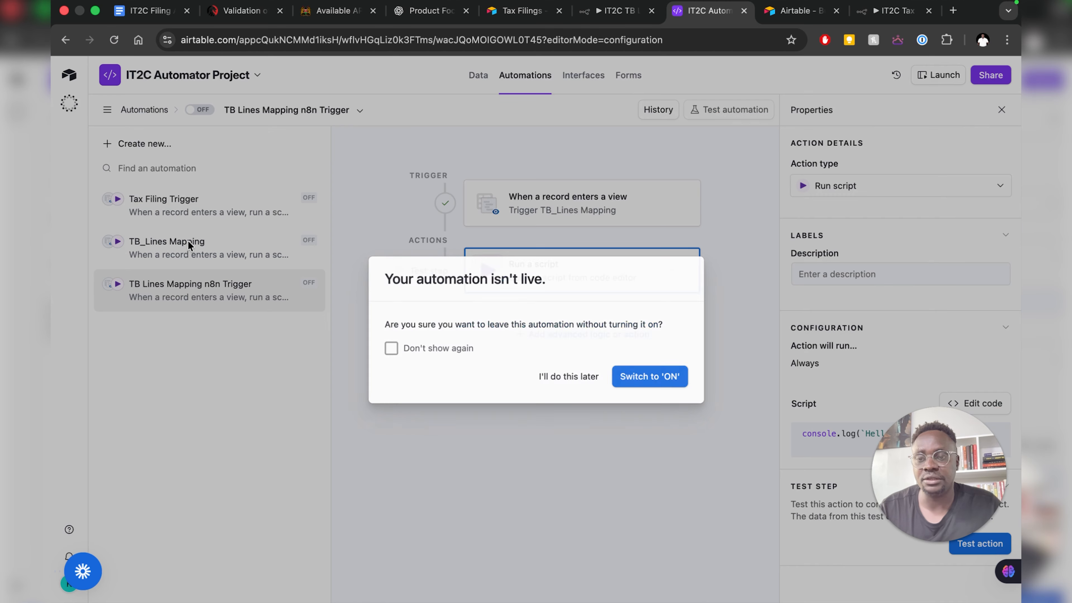
left_click(568, 377)
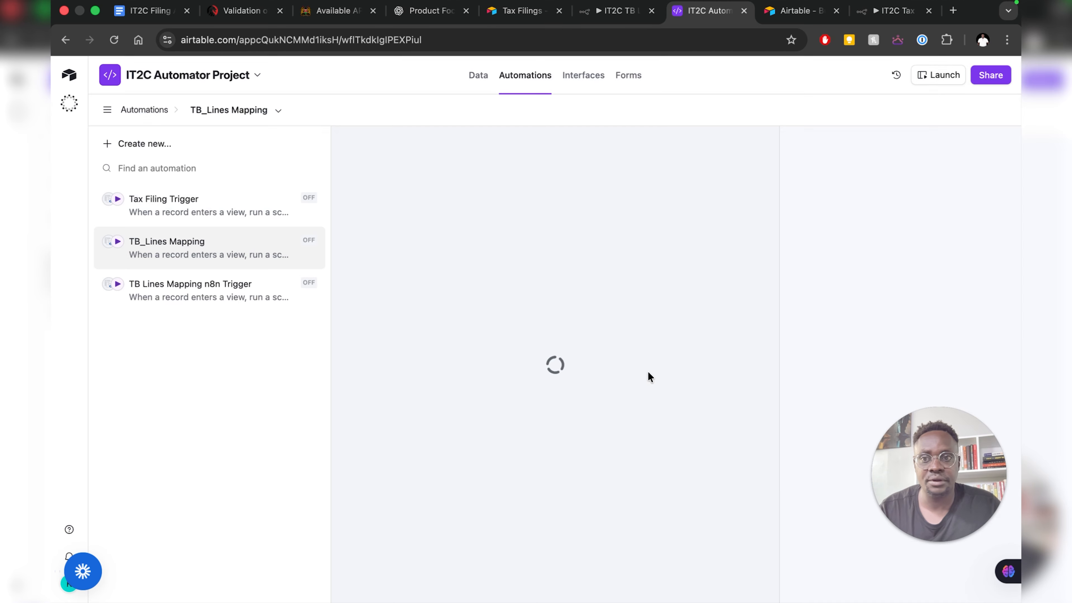
left_click(652, 289)
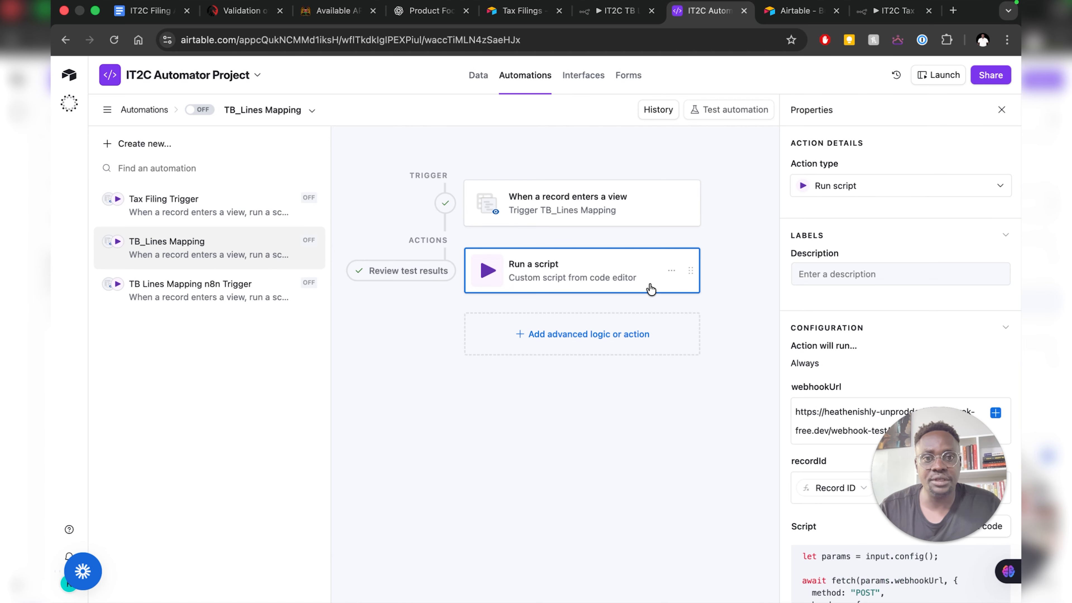
scroll(816, 368, "down", 5)
scroll(817, 364, "down", 2)
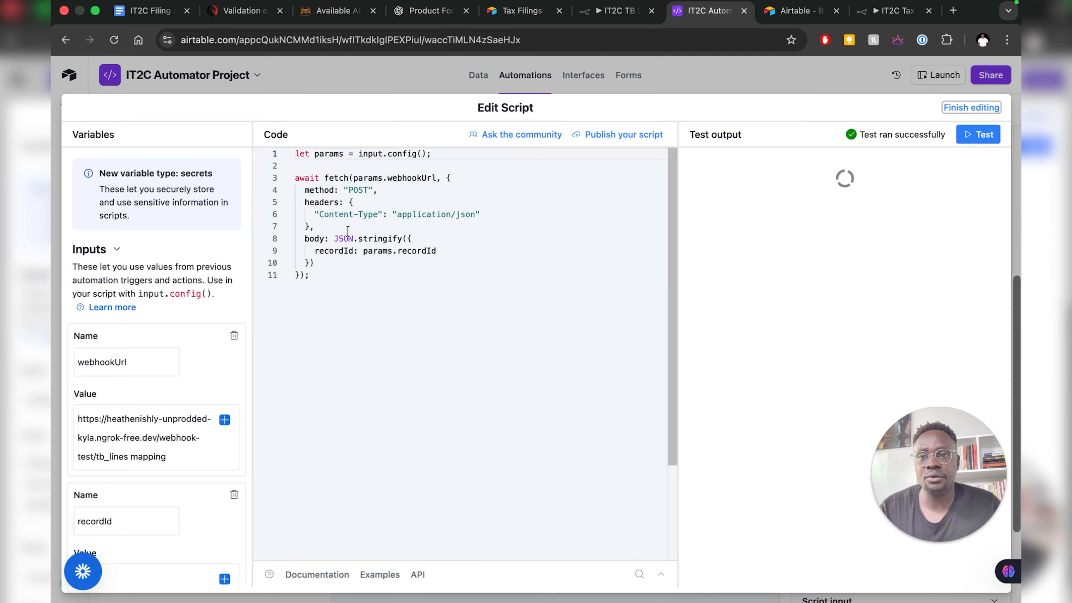
left_click_drag(343, 285, 278, 120)
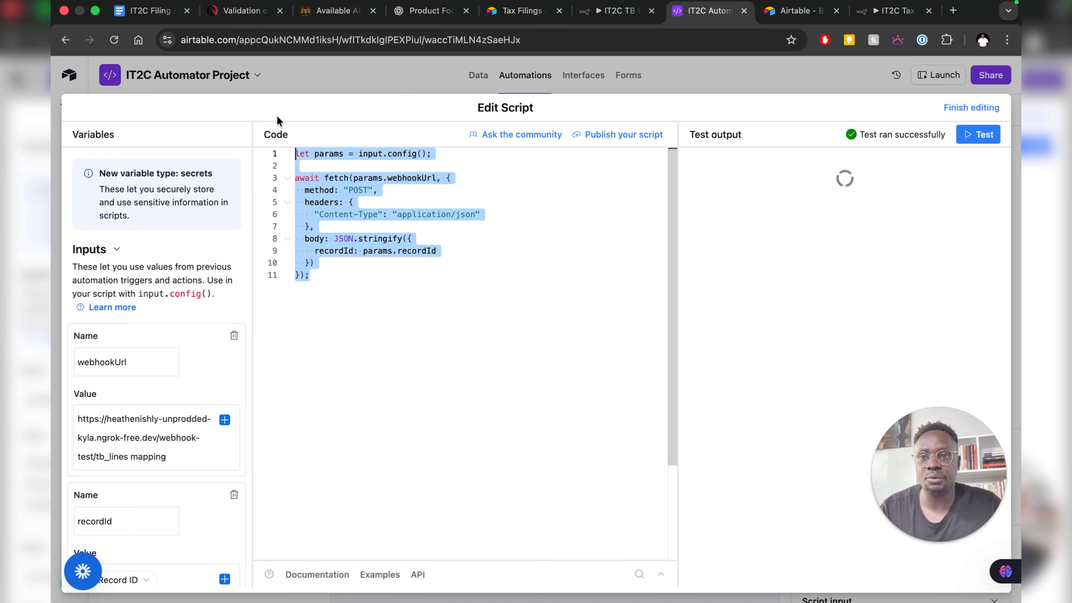
right_click(354, 202)
left_click_drag(325, 271, 277, 139)
key("super+c")
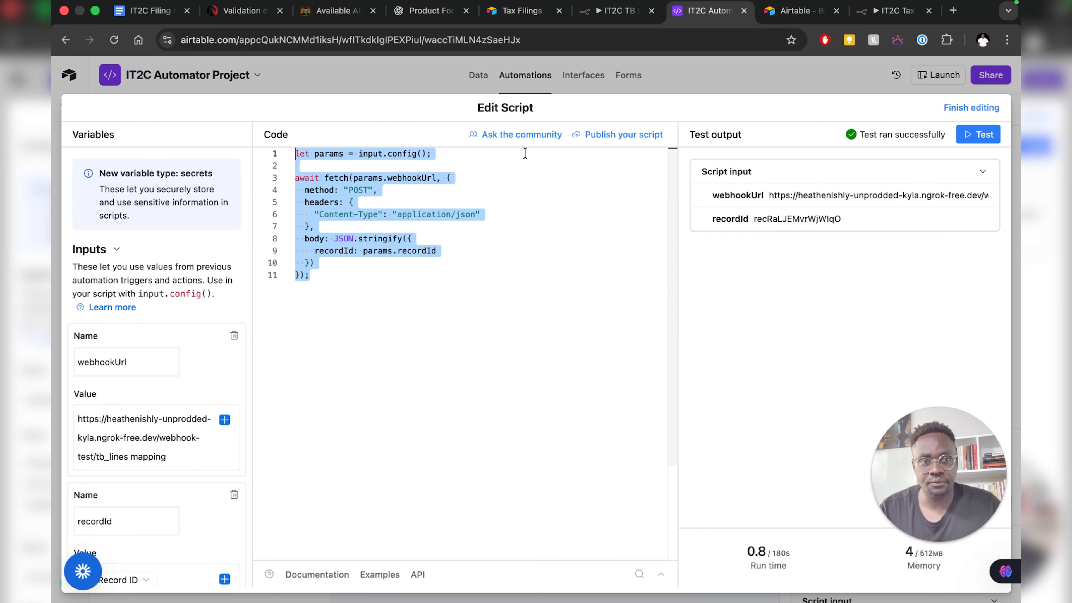
left_click(984, 108)
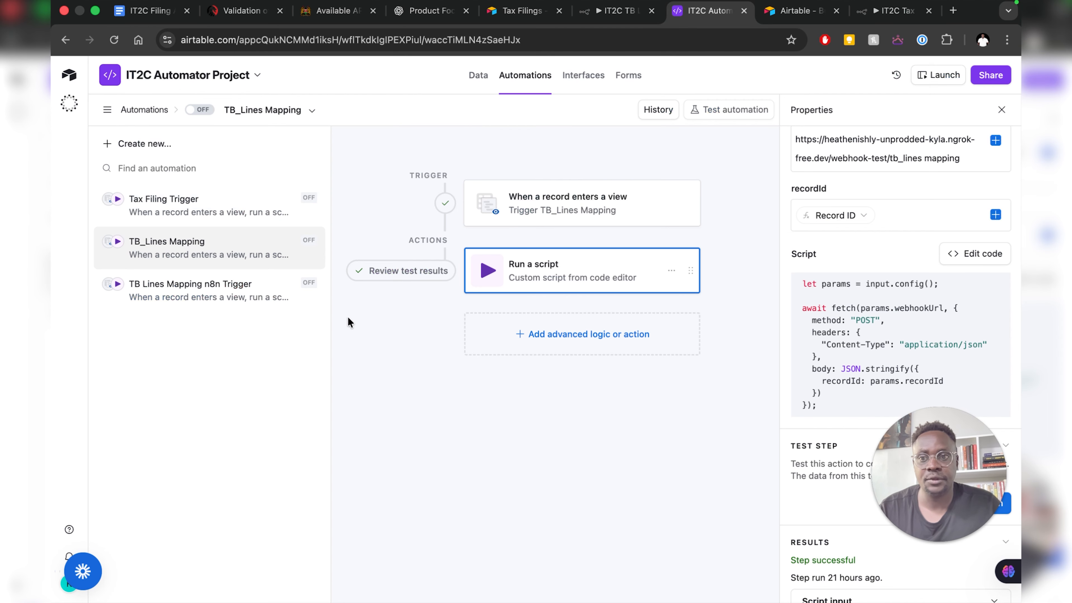
left_click(169, 292)
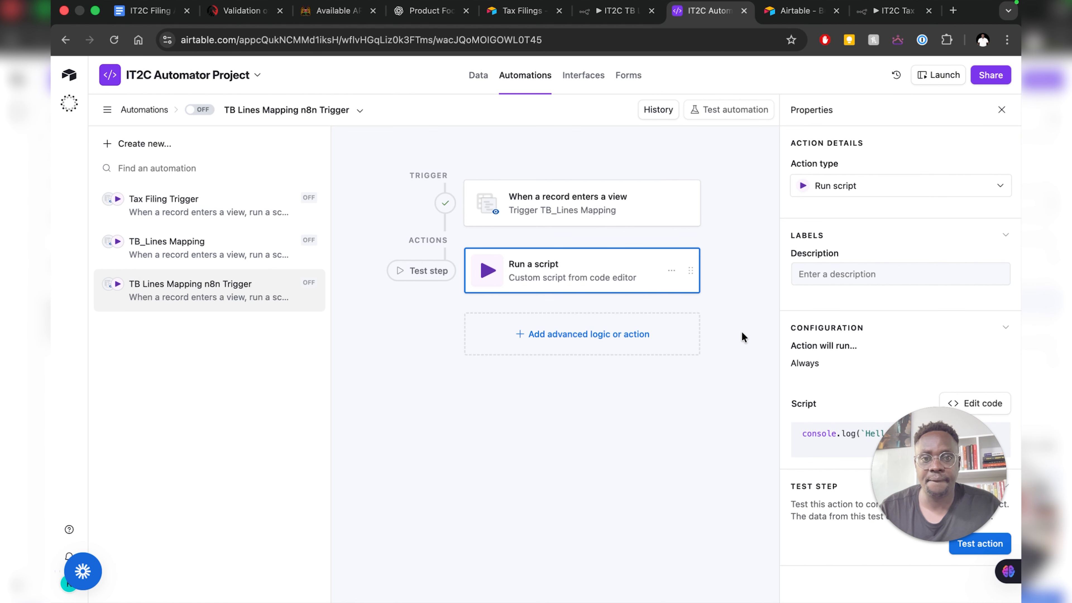
- Replace the new script action's starter code with the copied webhook fetch script
left_click(993, 403)
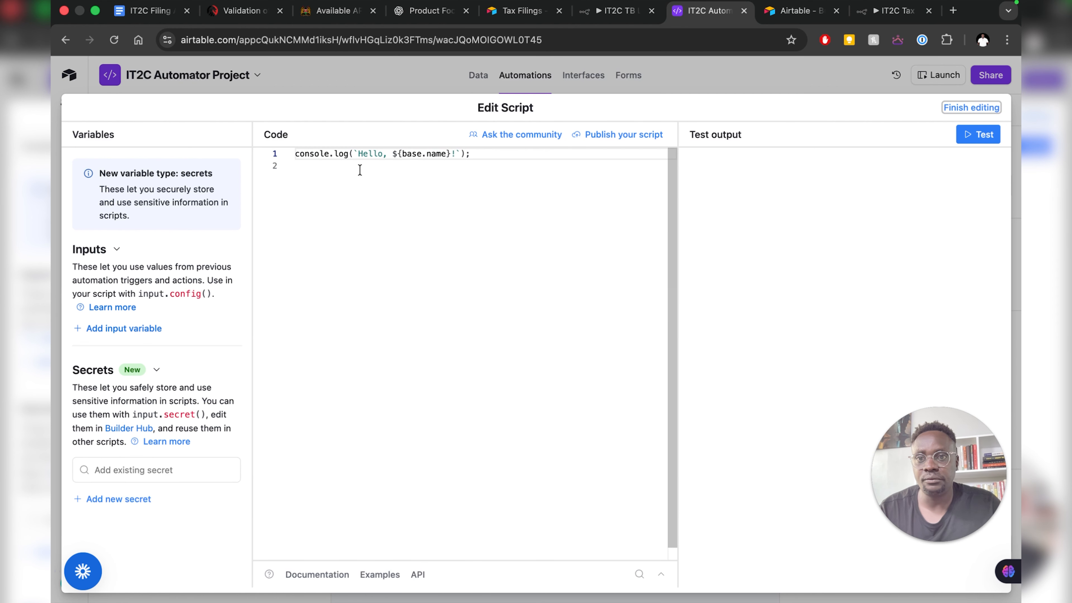
left_click(354, 161)
key("super+a")
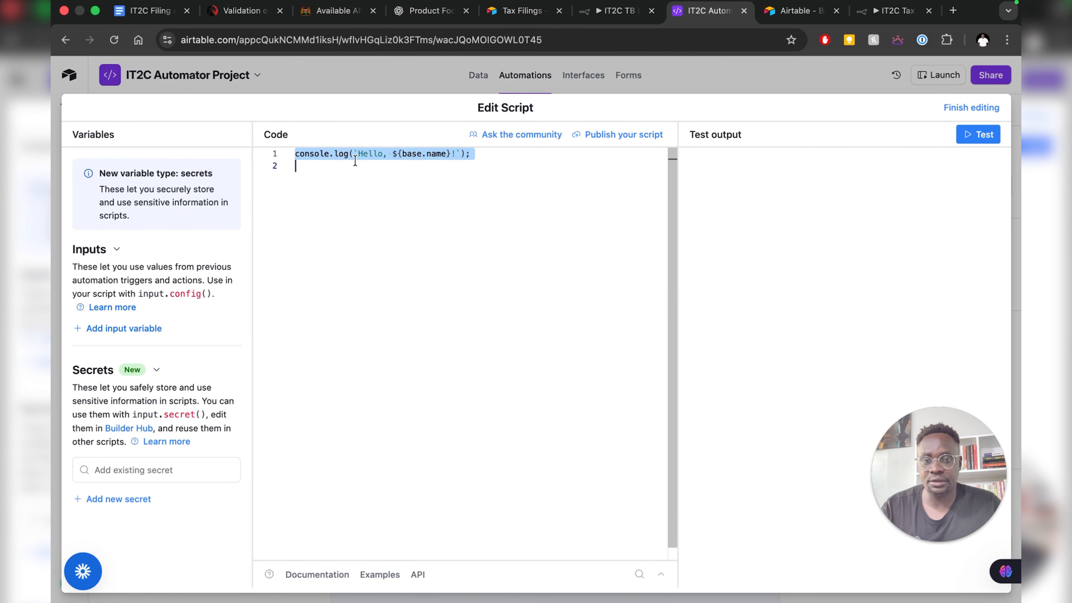
key("BackSpace")
key("super+v")
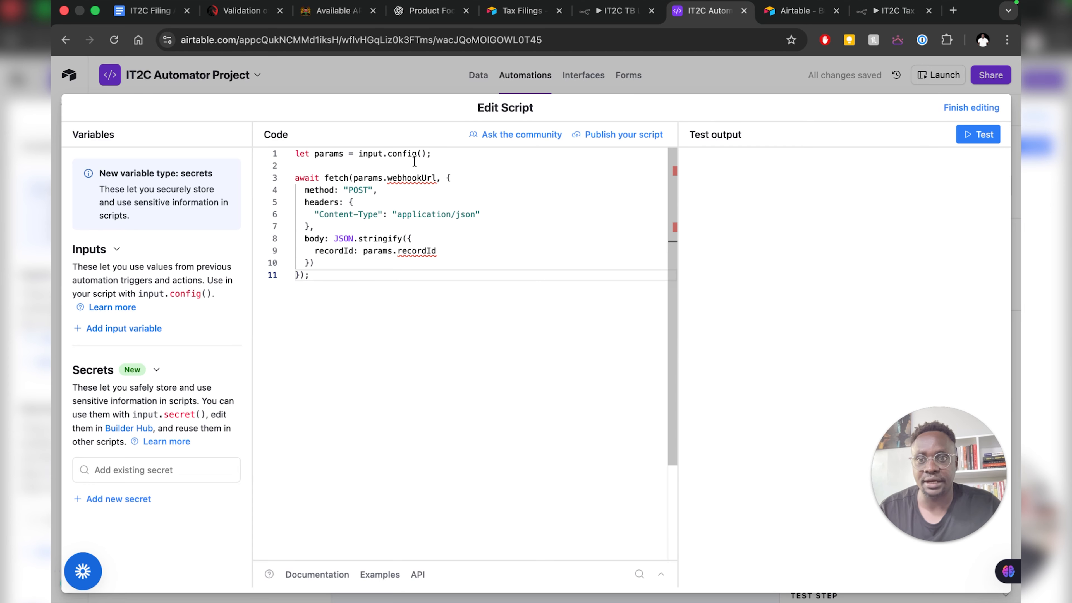
- Add a webhookUrl input variable and copy the n8n webhook test URL for it
left_click_drag(388, 178, 438, 177)
key("super+c")
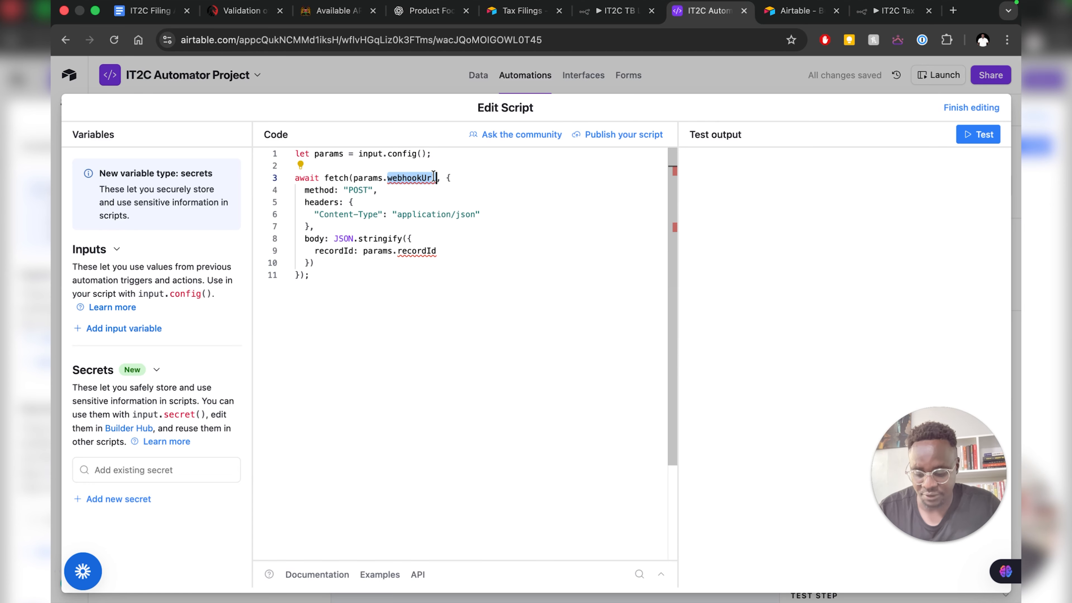
left_click(124, 329)
key("super+v")
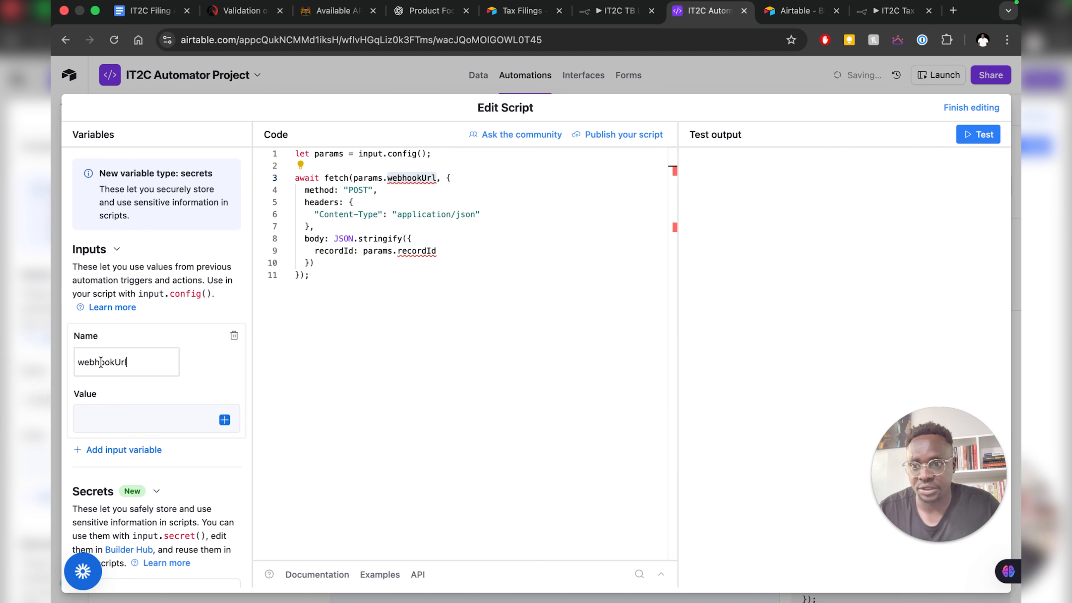
key("Tab")
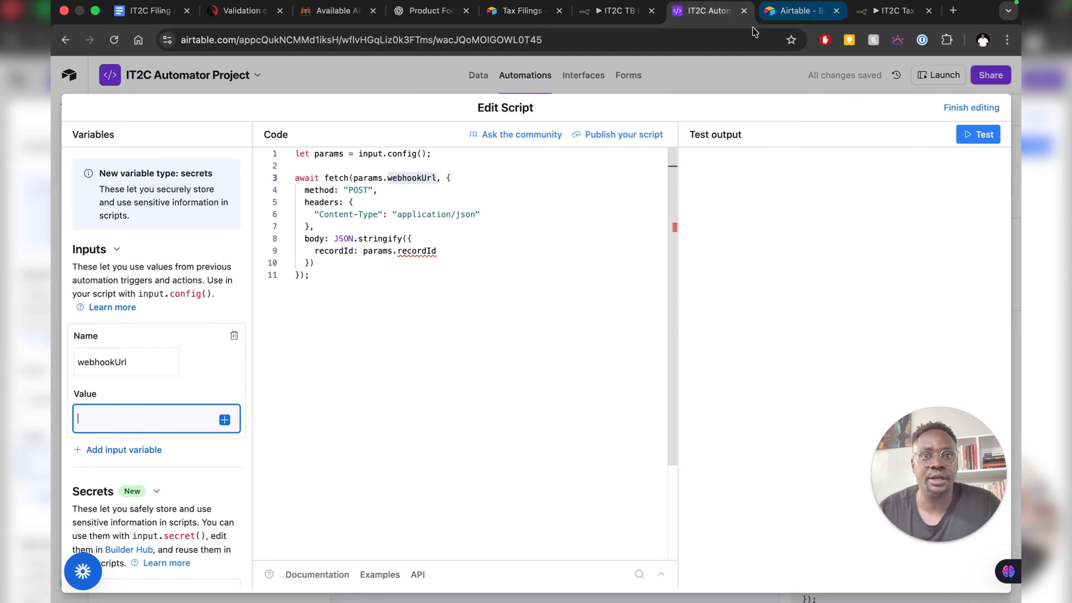
left_click(591, 12)
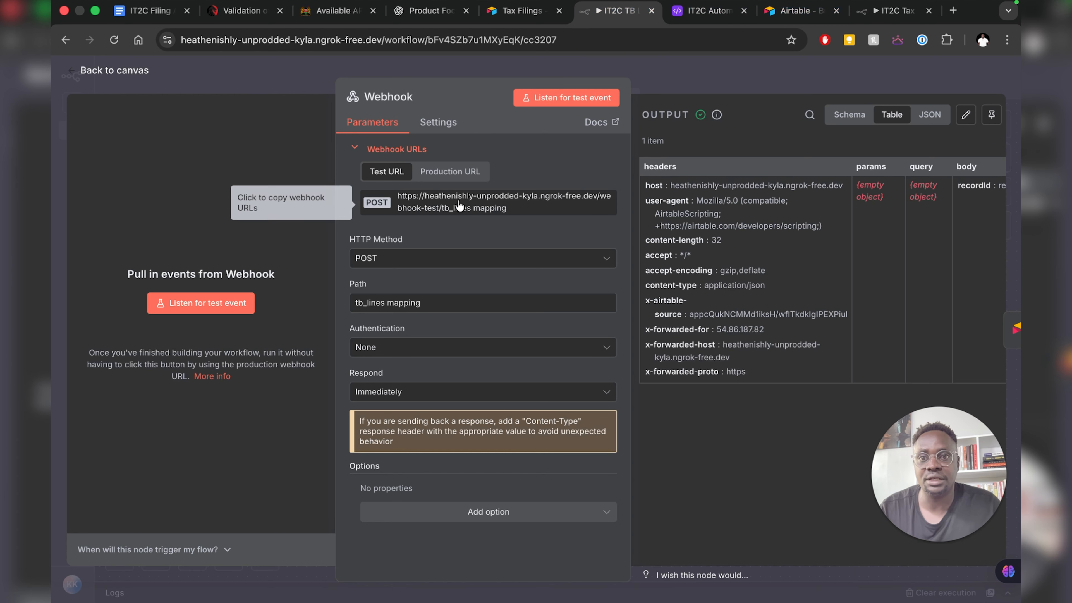
left_click(457, 210)
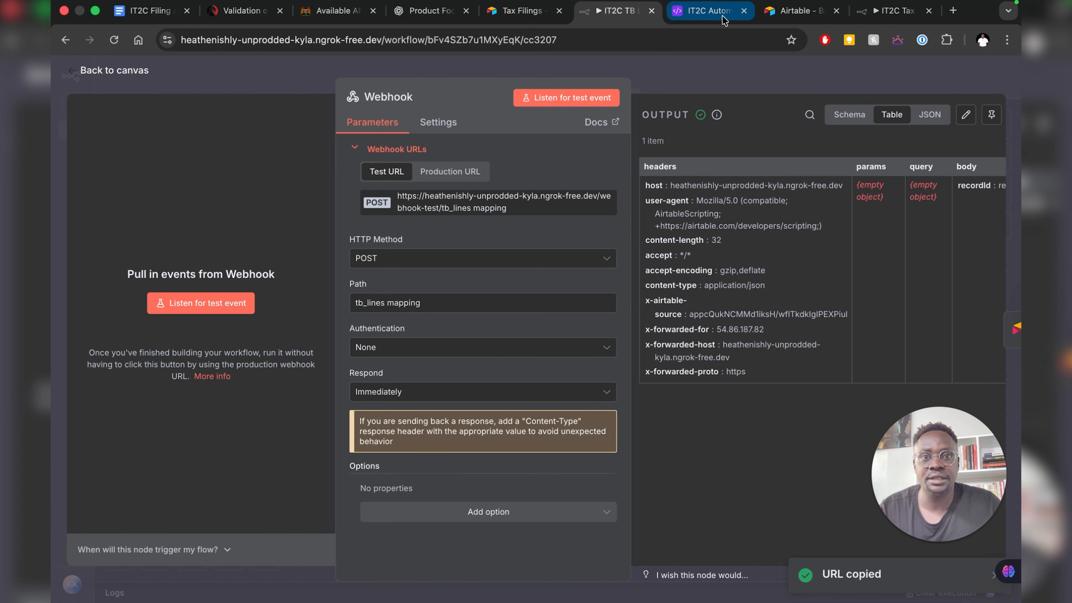
left_click(703, 13)
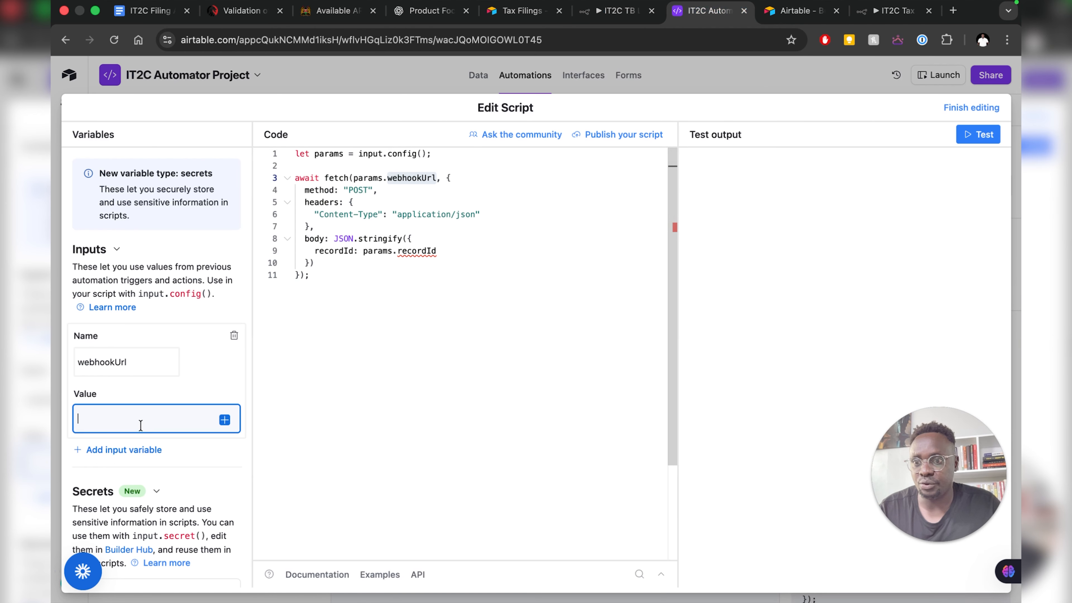
- Paste the n8n test webhook URL as webhookUrl's value
key("super+v")
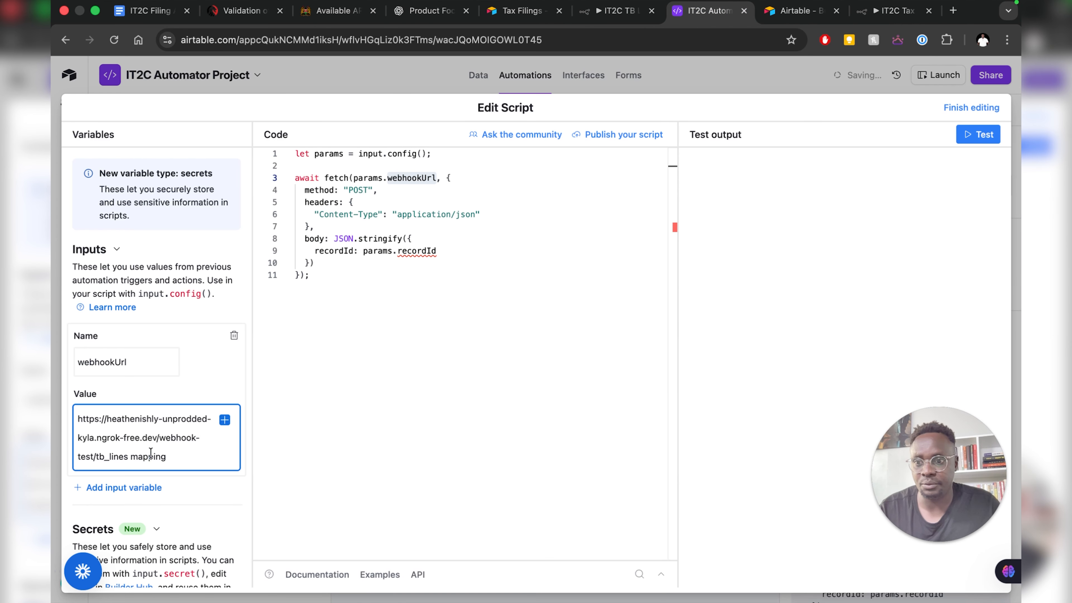
scroll(151, 449, "down", 2)
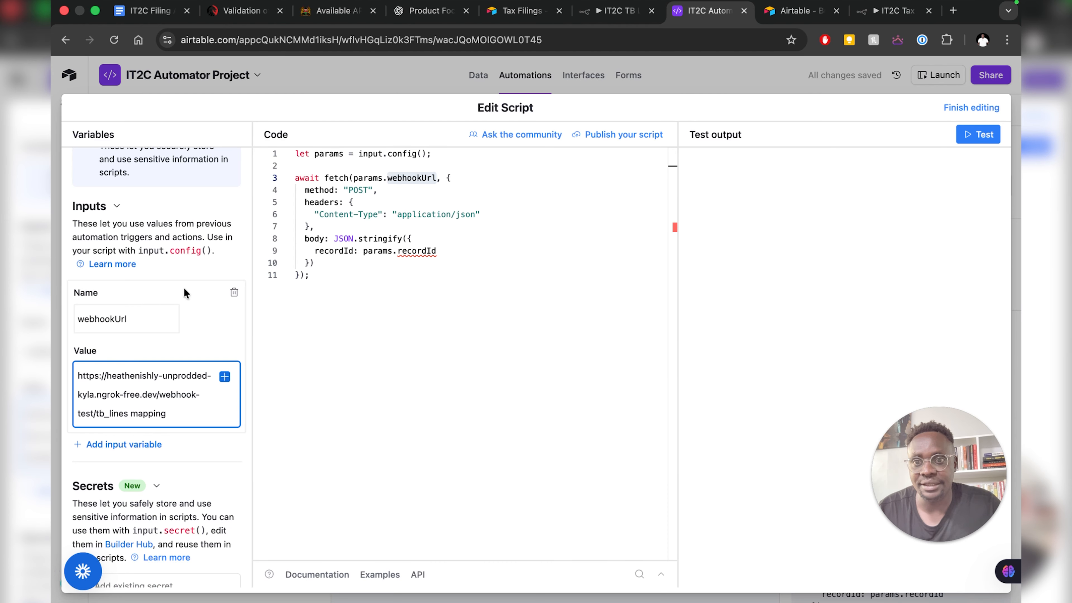
mouse_move(400, 177)
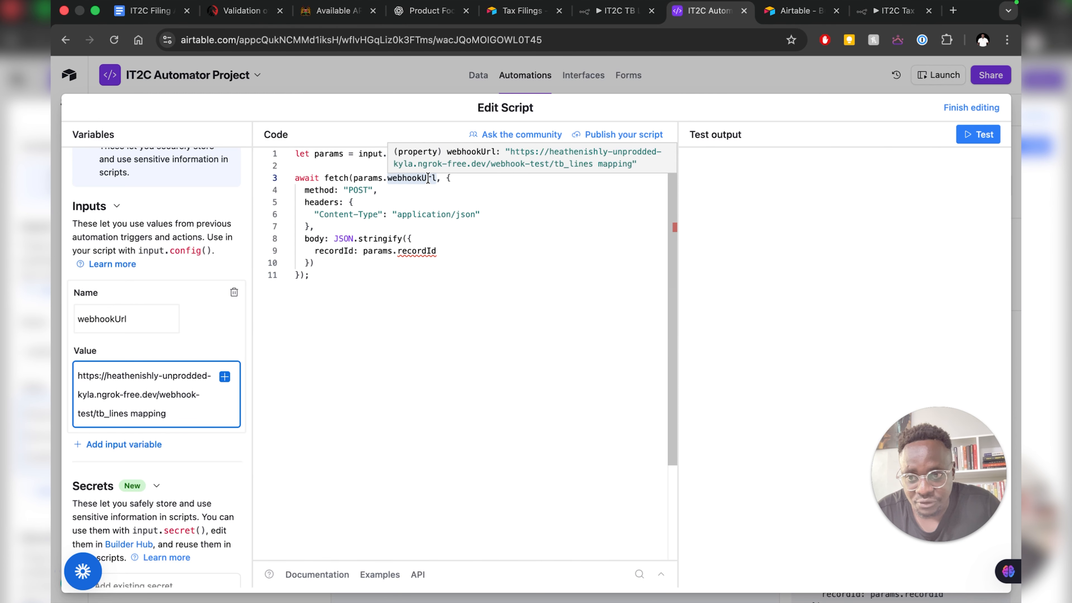
scroll(155, 350, "down", 2)
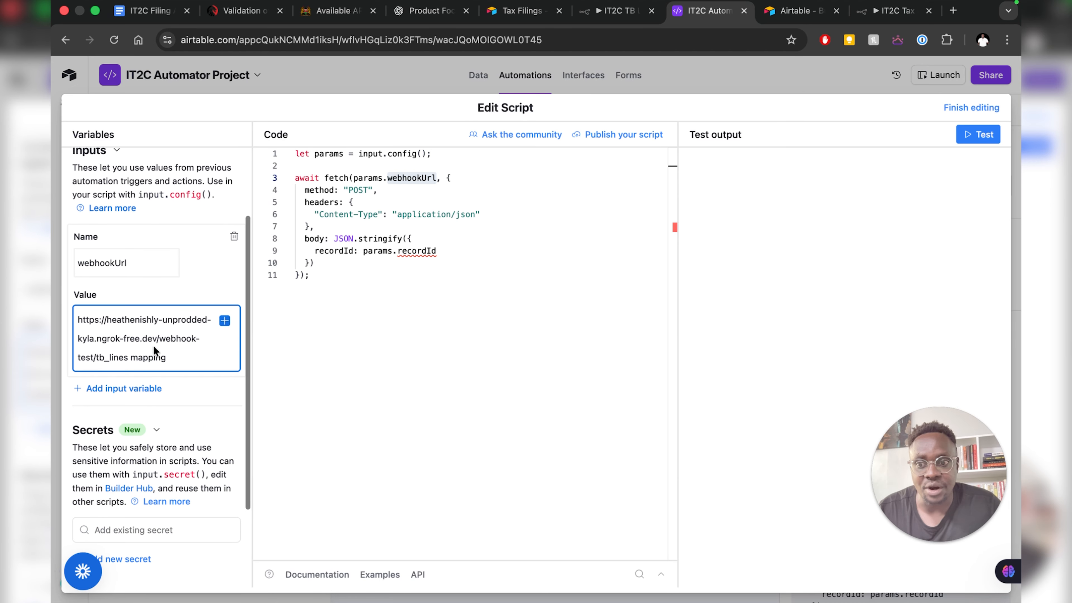
- Add a recordId input variable mapped to the trigger record's Record ID
left_click(138, 392)
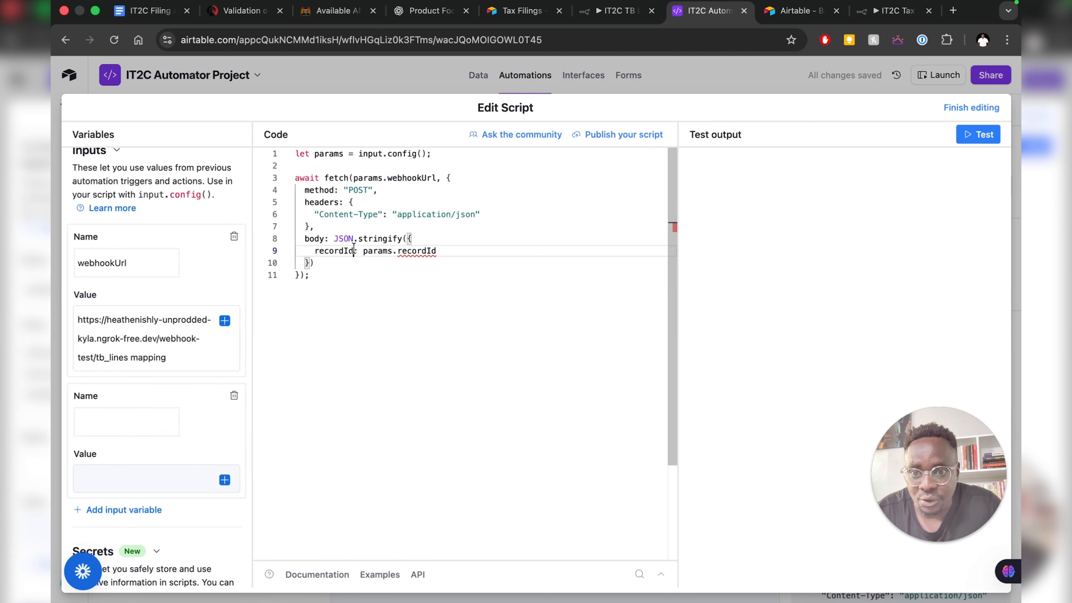
left_click_drag(353, 250, 314, 250)
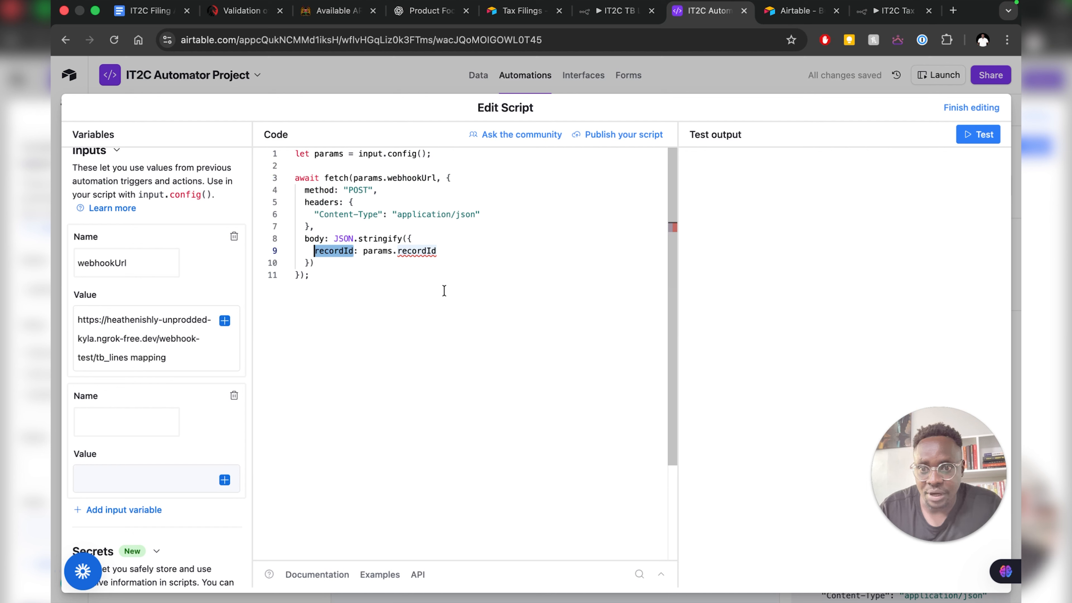
left_click(104, 422)
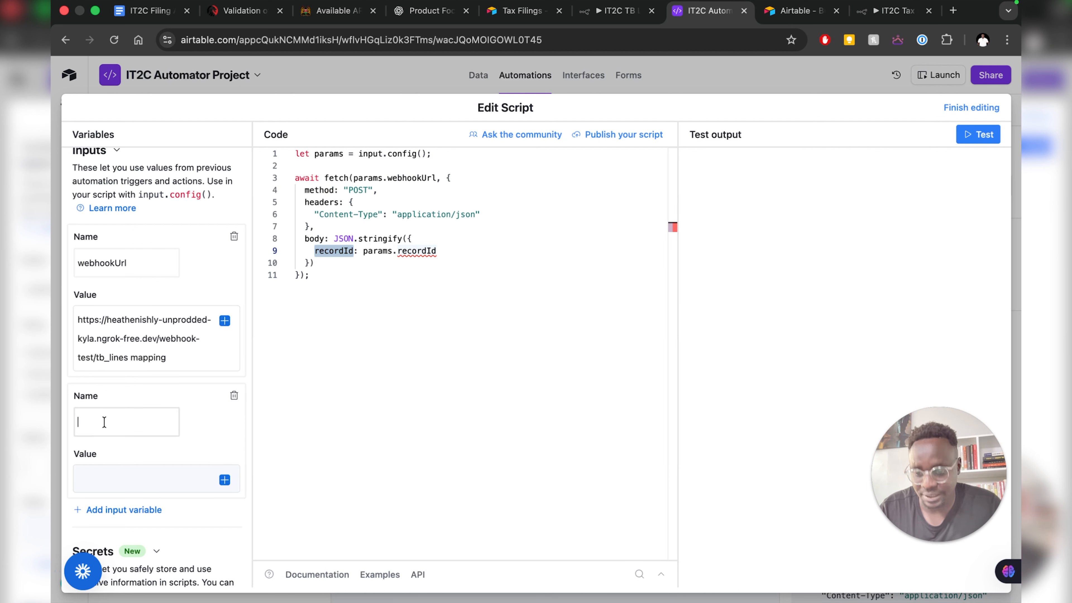
key("ctrl+v")
left_click(224, 479)
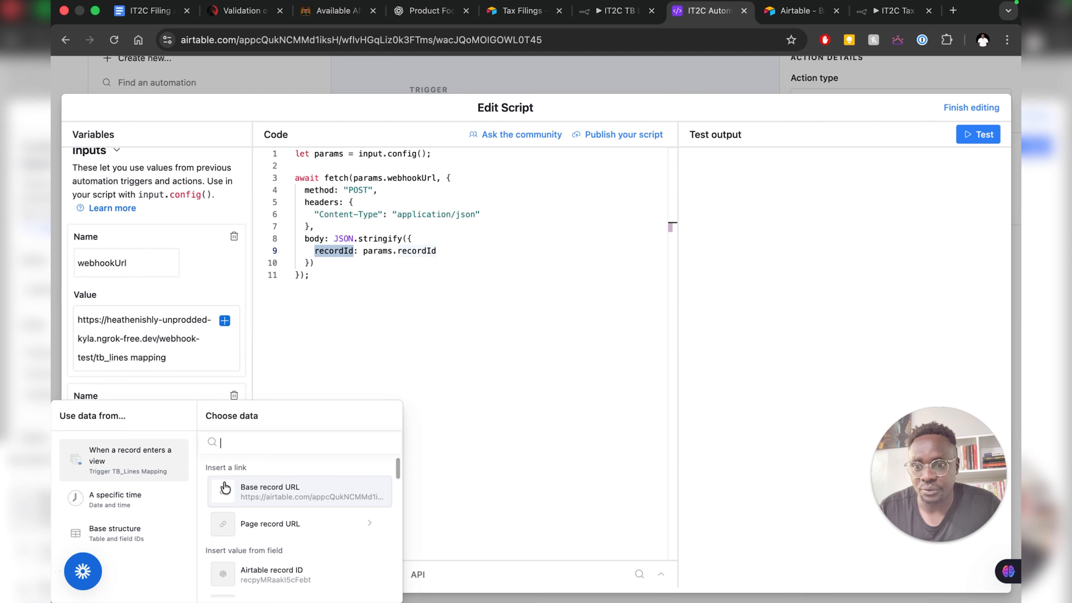
scroll(283, 498, "down", 5)
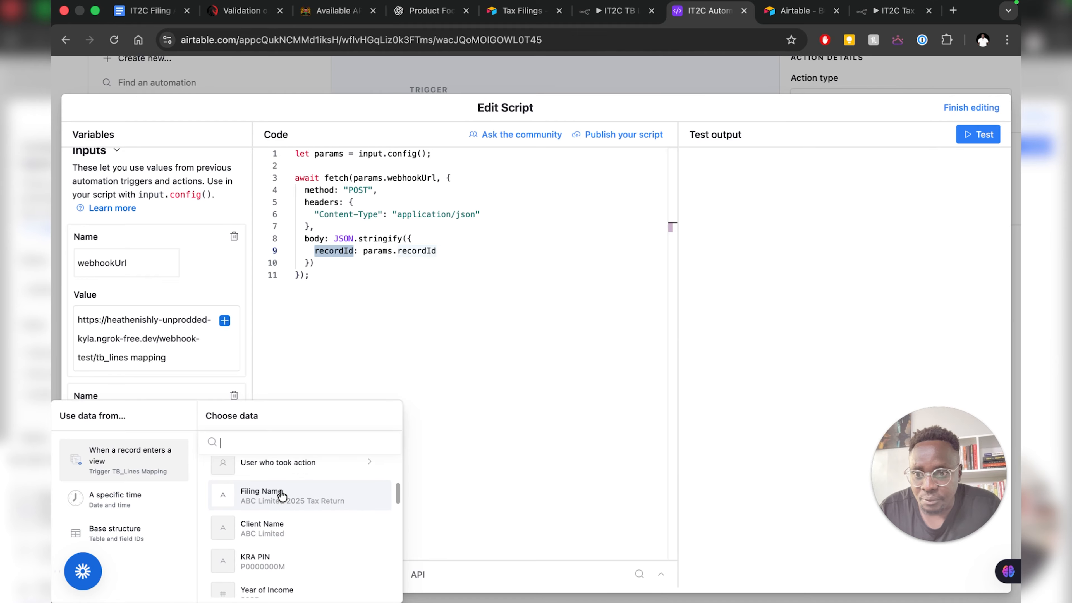
scroll(282, 496, "down", 10)
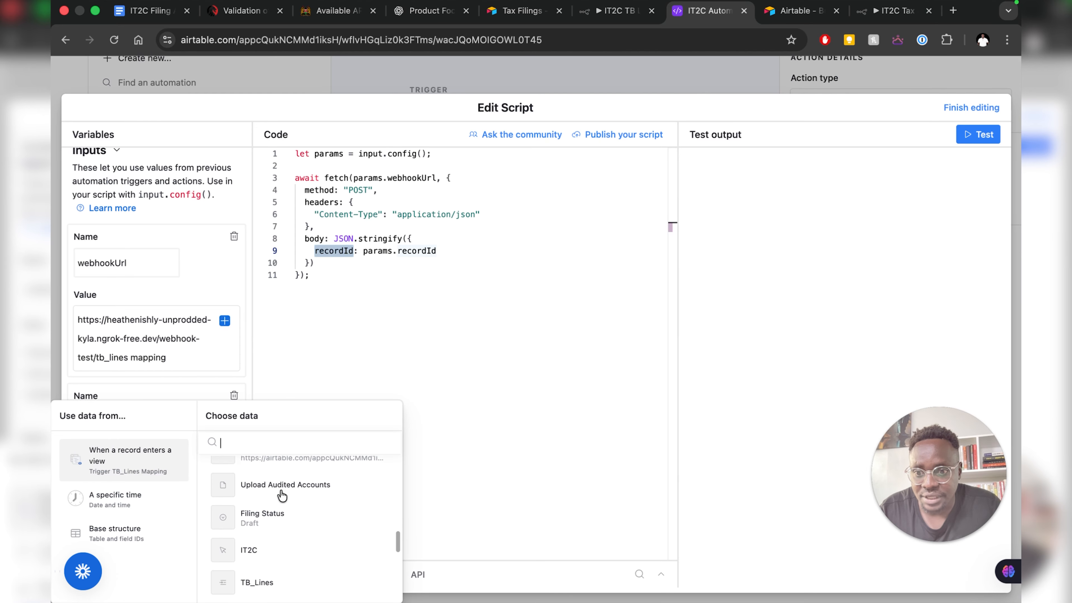
scroll(282, 496, "down", 5)
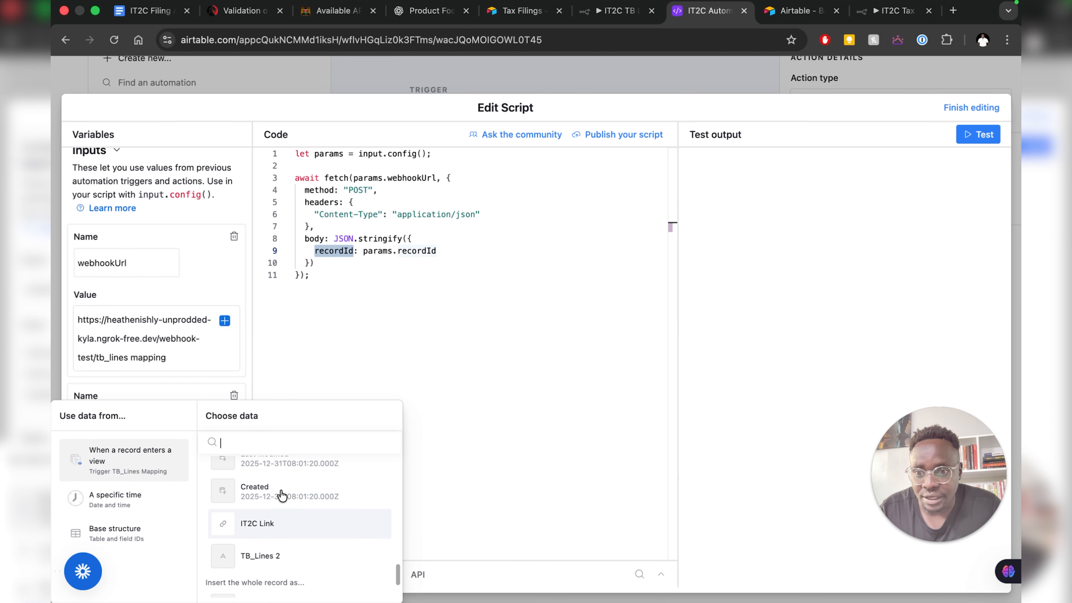
scroll(282, 496, "up", 2)
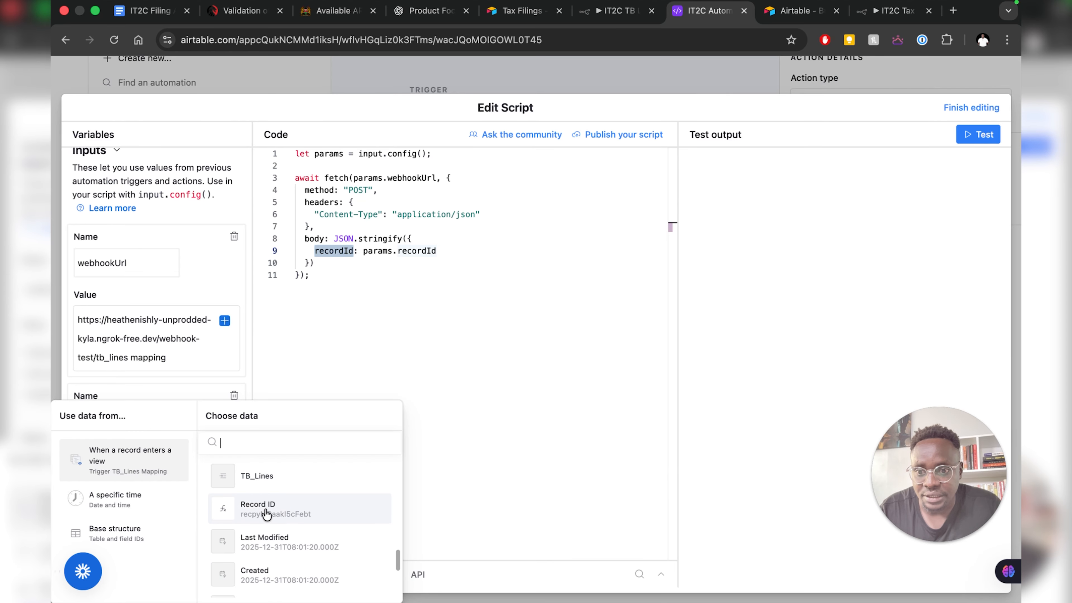
left_click(266, 511)
scroll(140, 429, "up", 3)
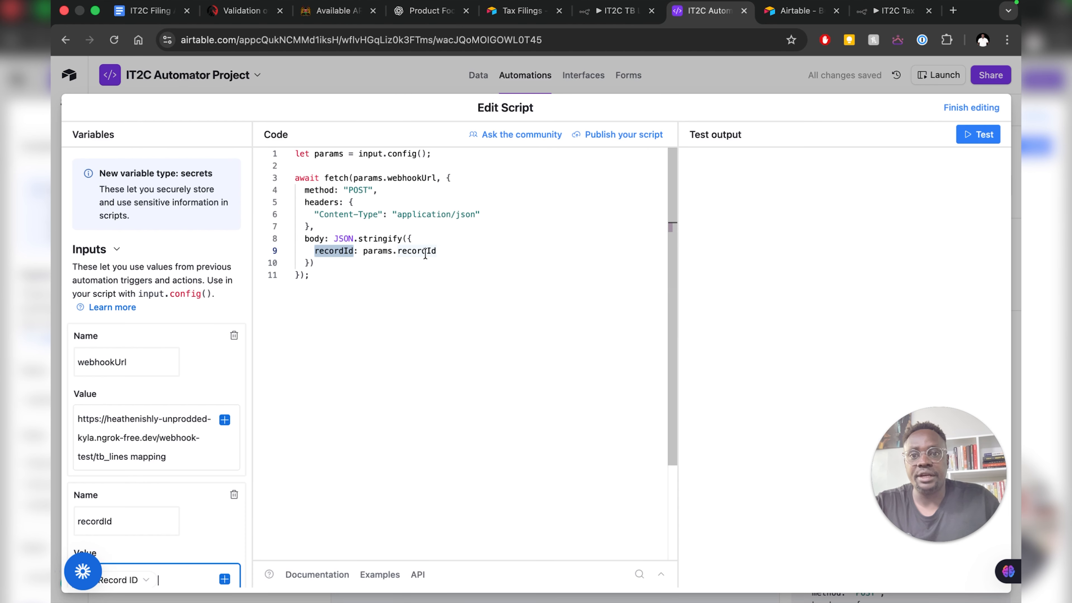
left_click(444, 197)
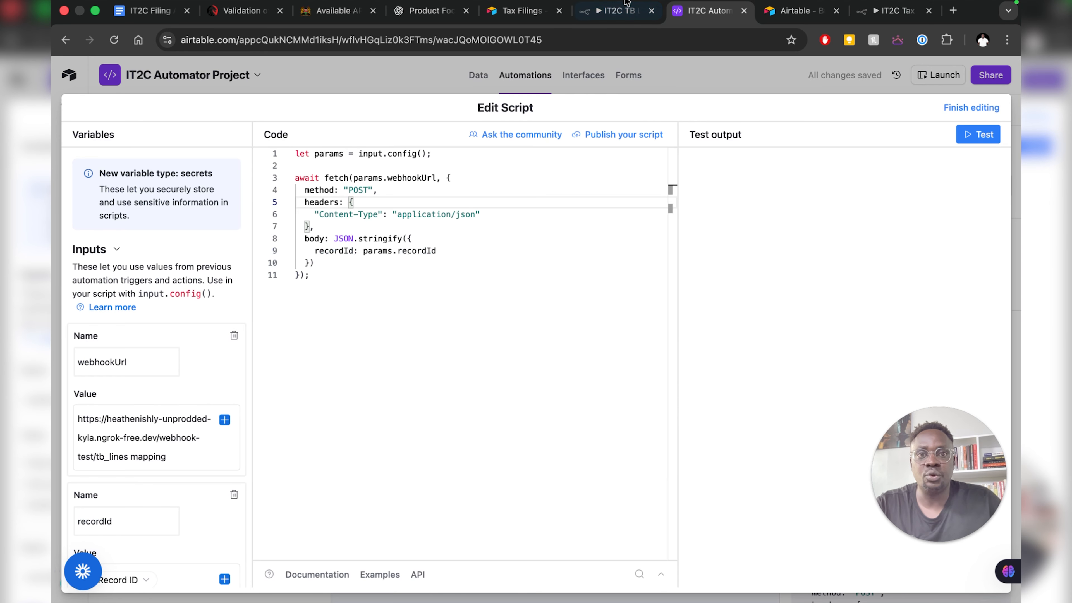
- Put the n8n Webhook node into listening mode for a test event
left_click(610, 17)
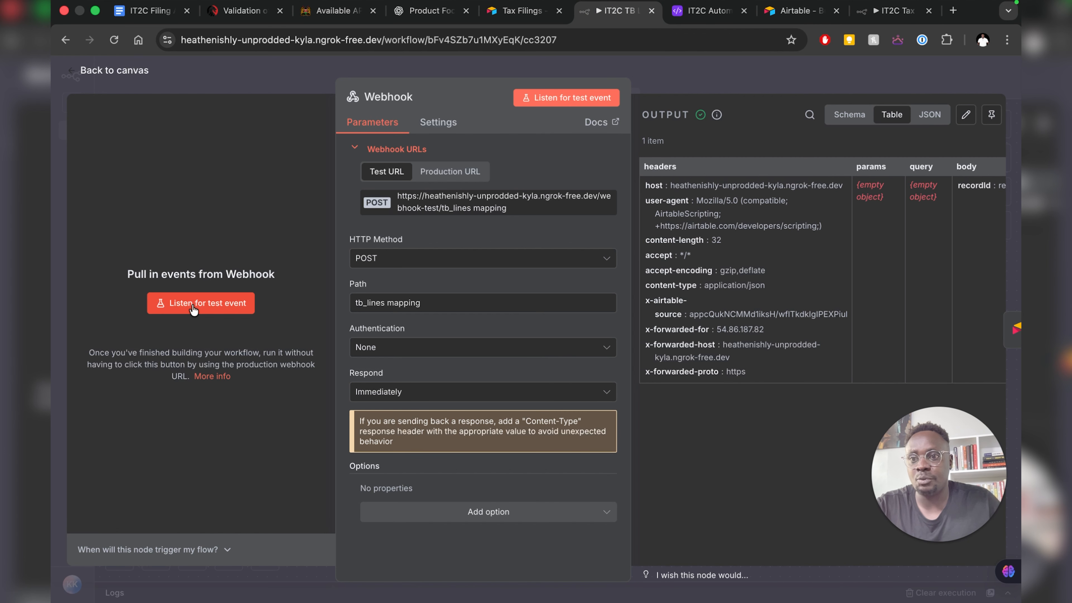
left_click(237, 306)
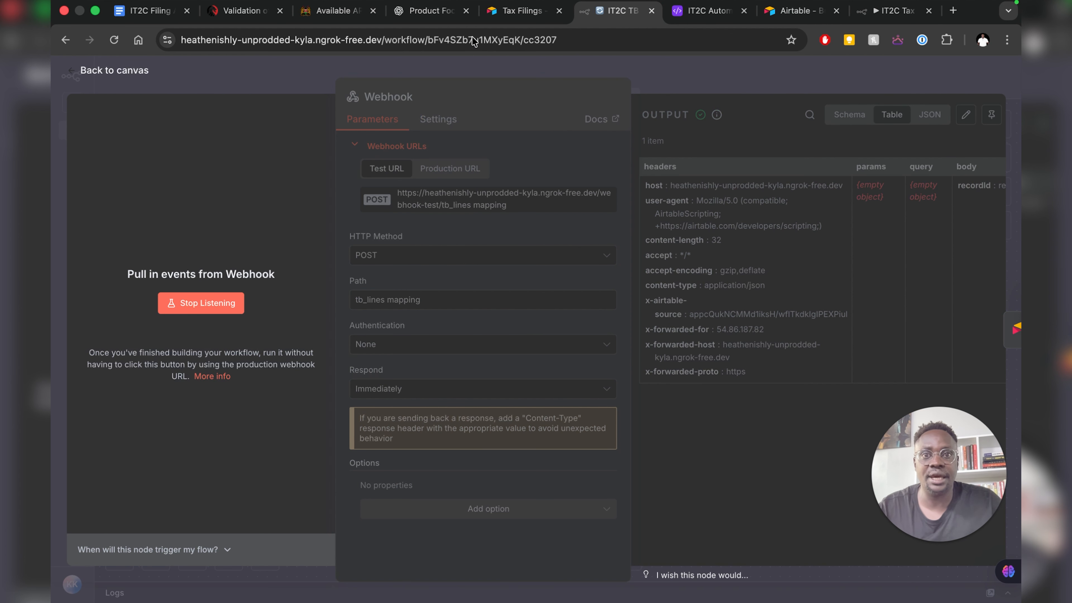
left_click(689, 16)
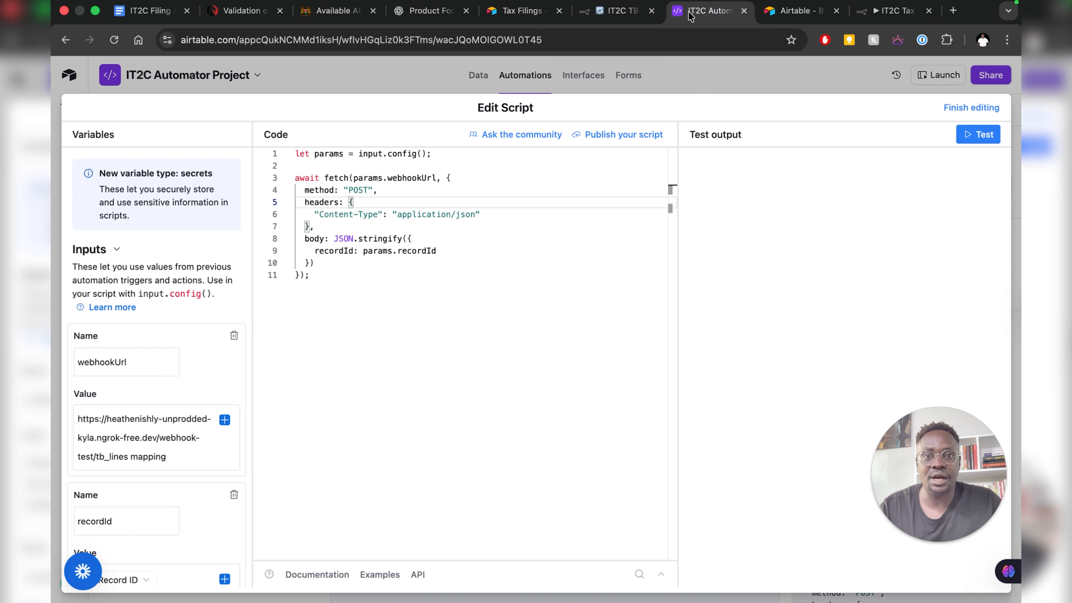
- Run the Airtable script test and check the request that arrived at n8n's Webhook node
left_click(967, 137)
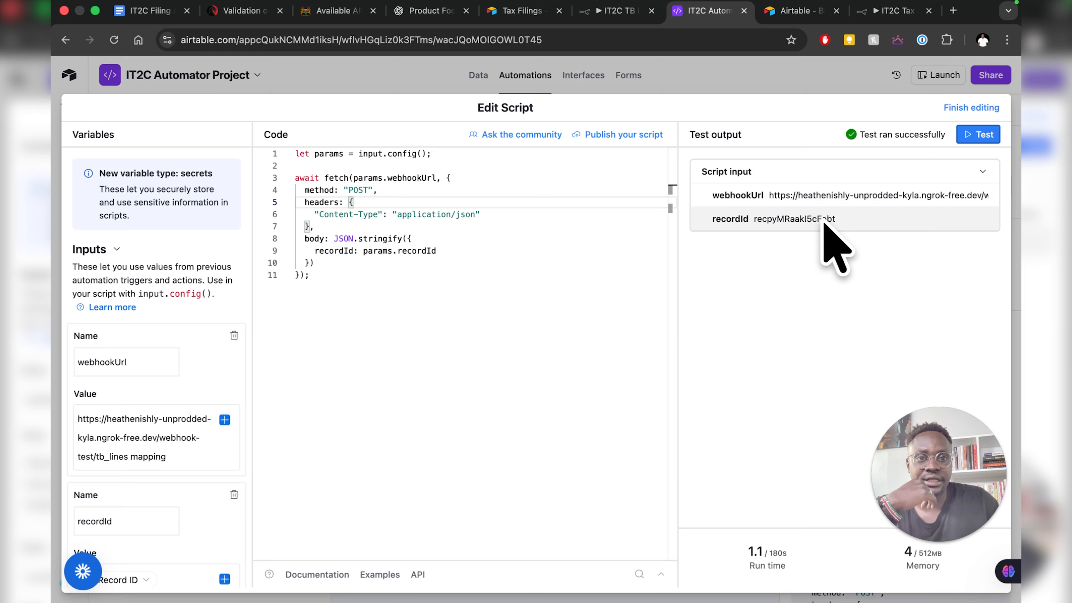
left_click(595, 18)
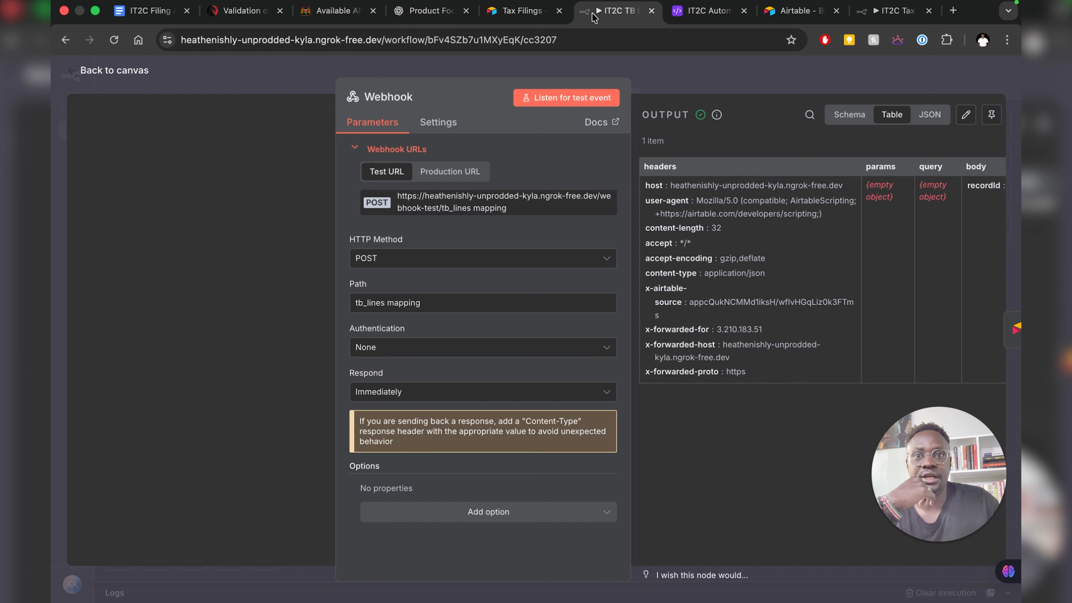
- Inspect the webhook output as raw JSON to confirm recordId in the body, then return to Airtable
left_click(846, 121)
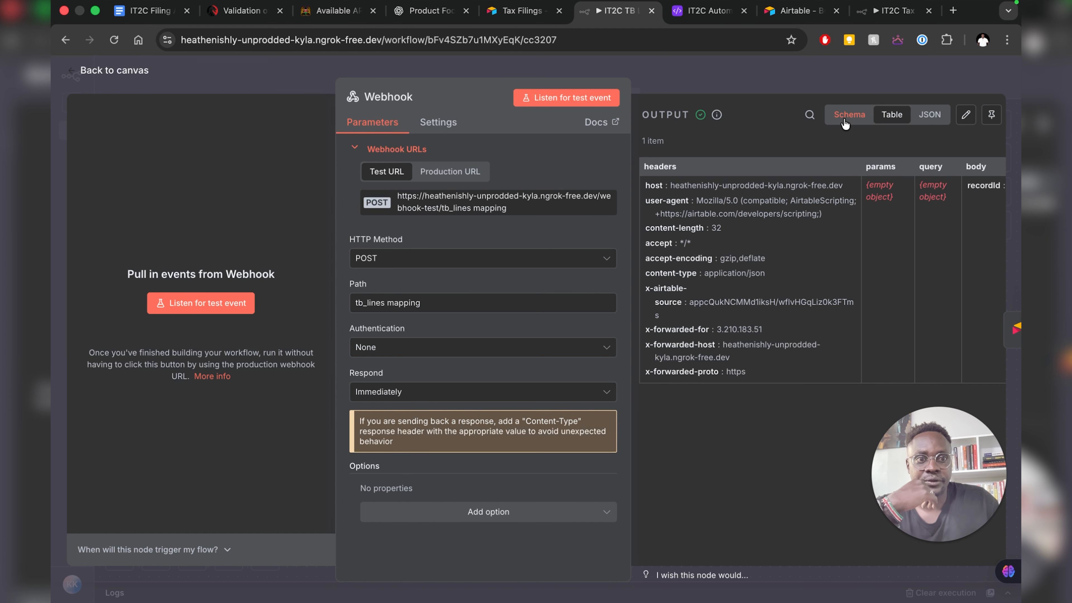
left_click(932, 120)
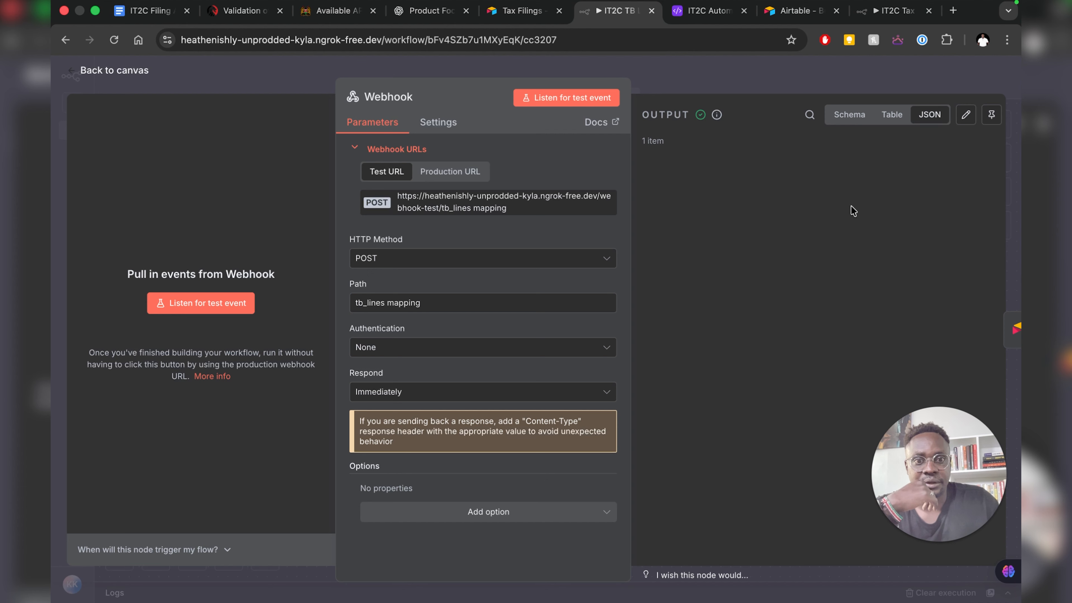
scroll(734, 235, "down", 1)
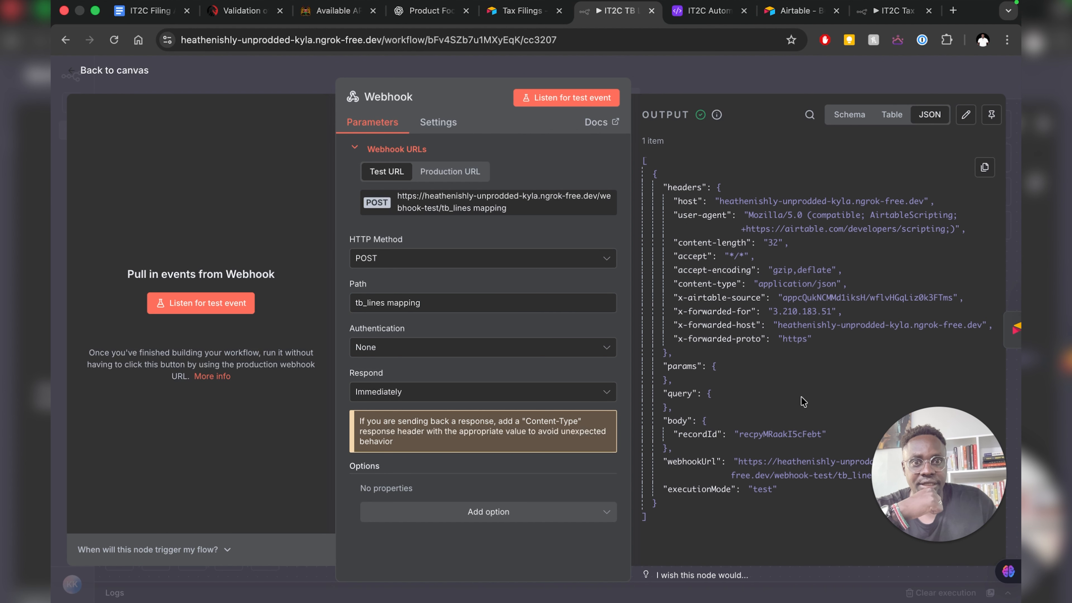
left_click(710, 10)
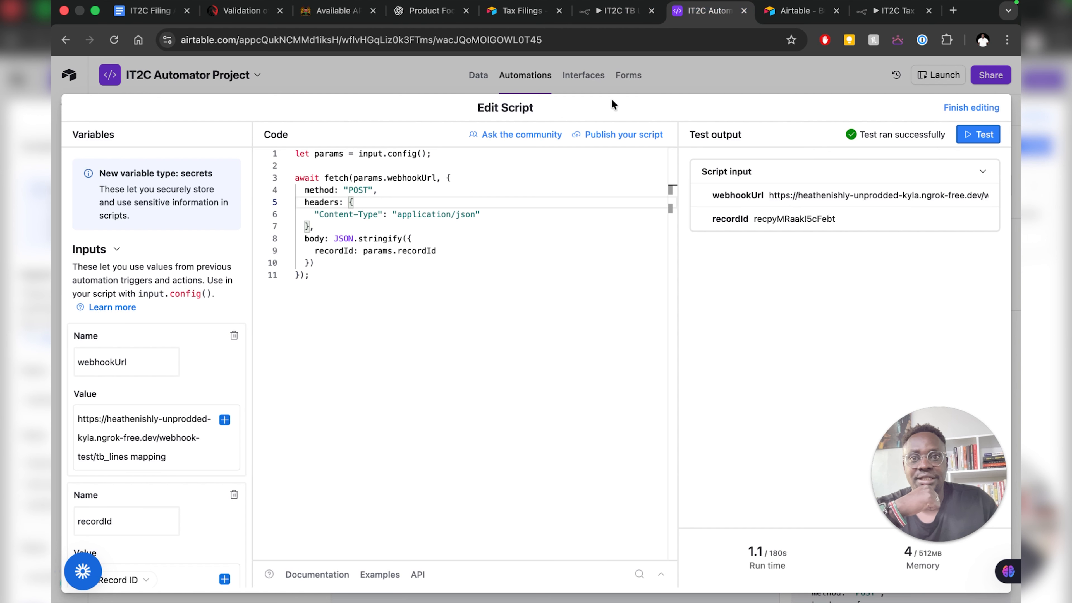
- Finish the script, leave the automation off, and compare the record's Record ID with n8n's recordId
left_click(955, 107)
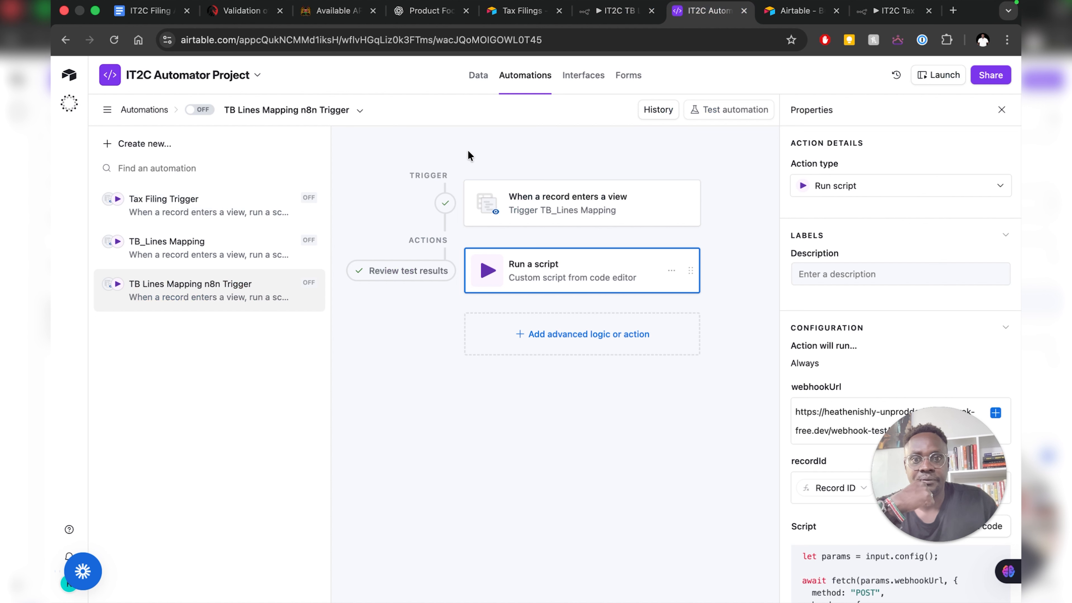
left_click(477, 78)
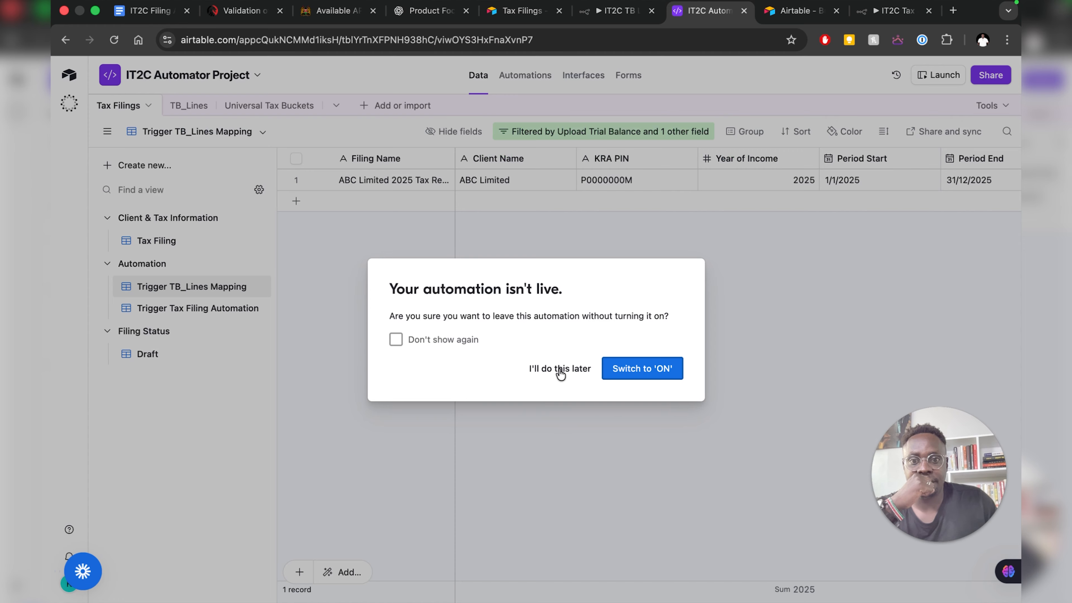
left_click(561, 372)
scroll(737, 196, "right", 10)
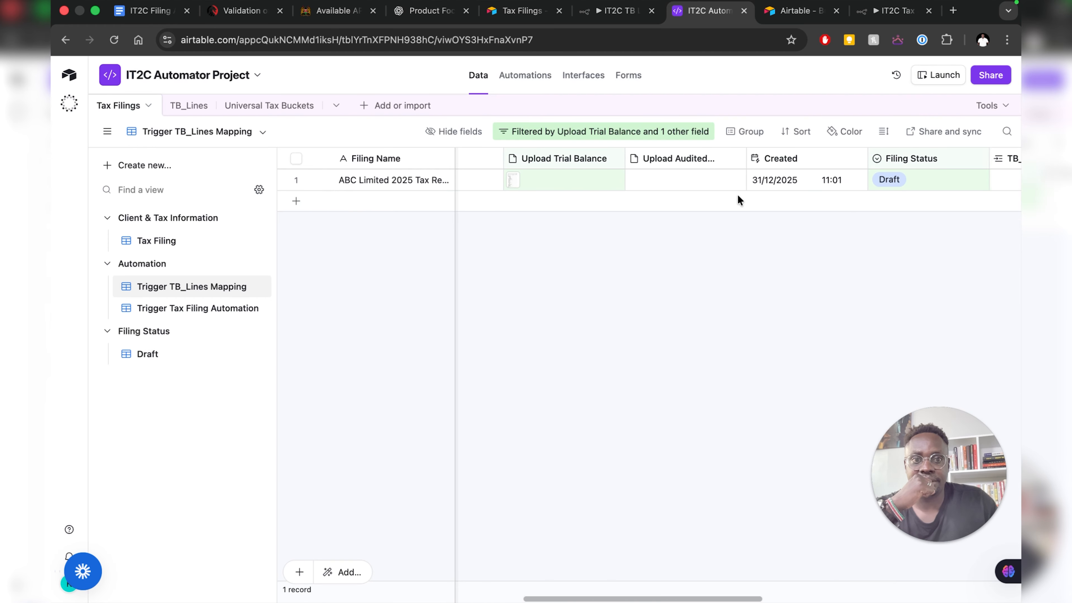
scroll(737, 194, "right", 8)
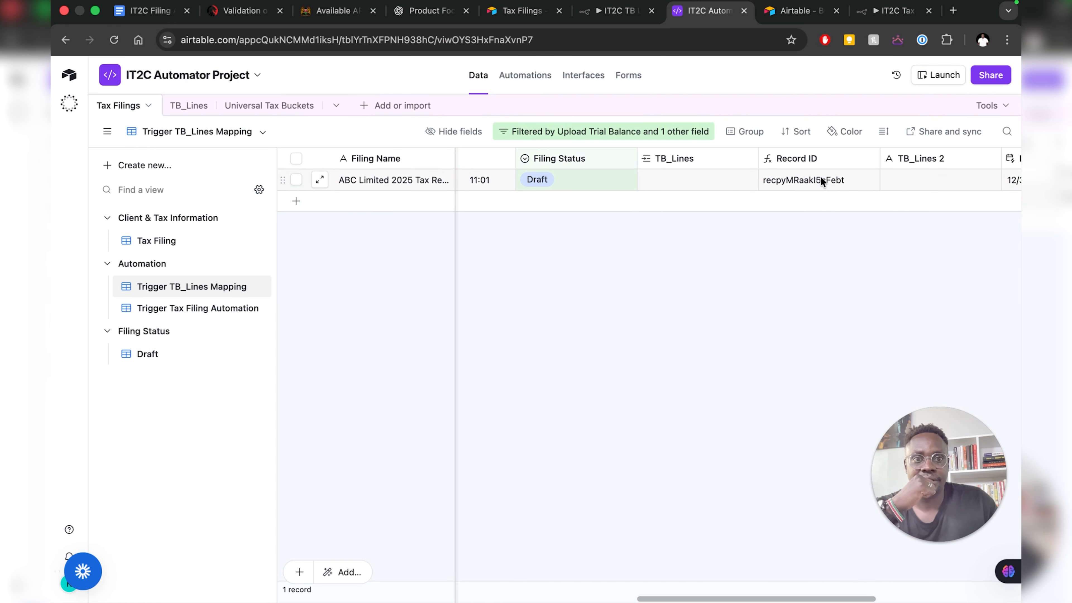
left_click(618, 11)
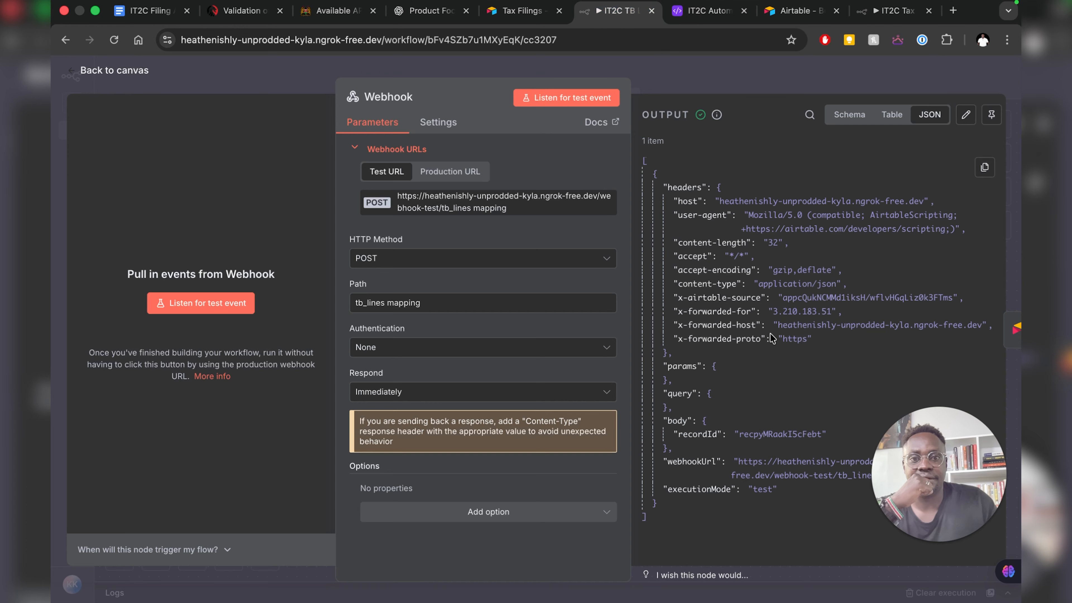
left_click(100, 72)
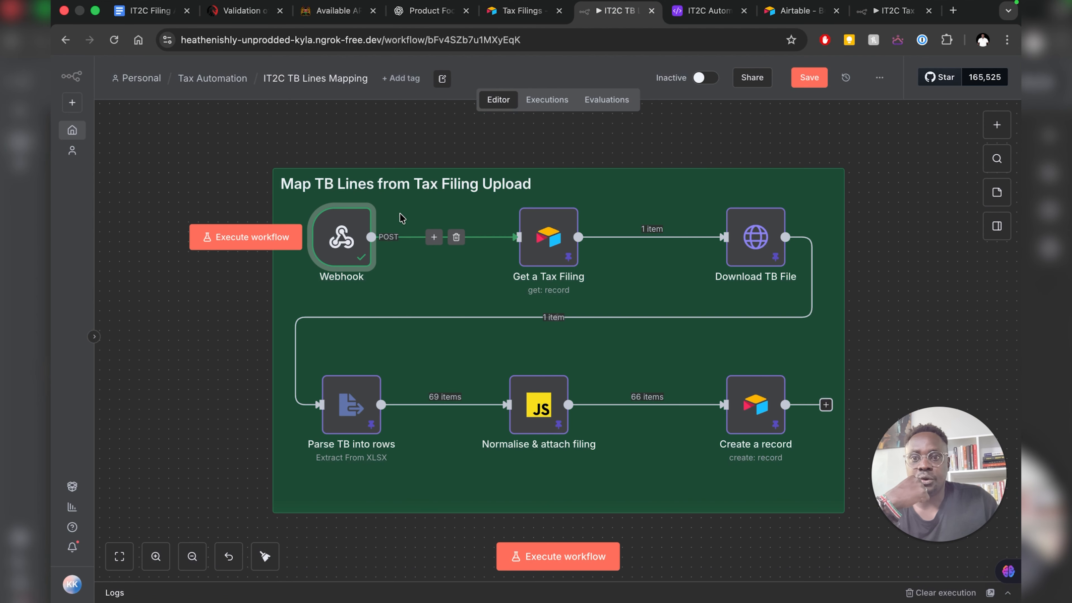
right_click(330, 255)
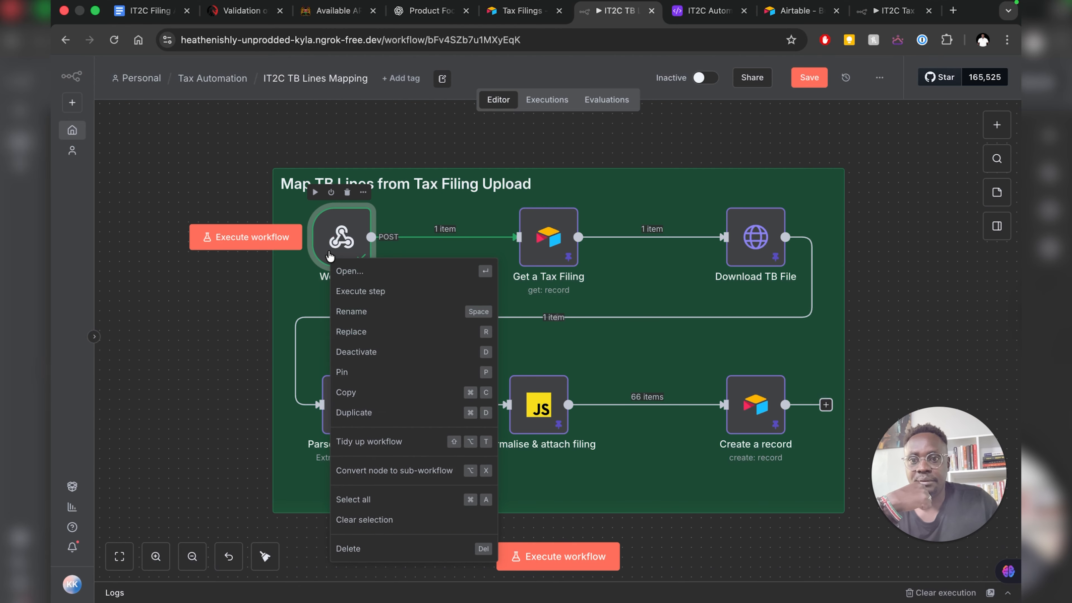
left_click(346, 372)
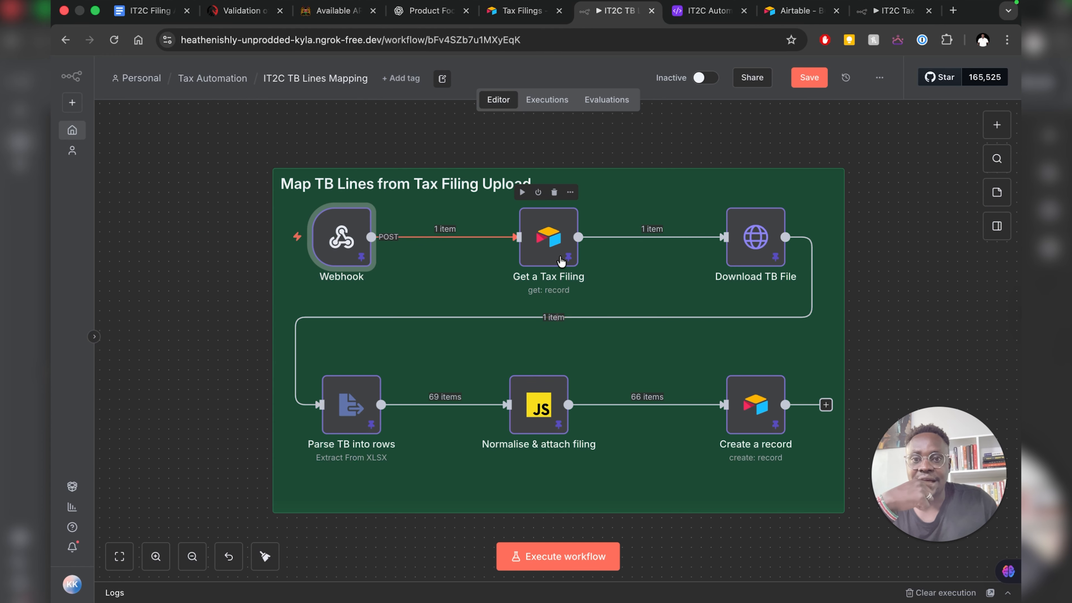
left_click(544, 250)
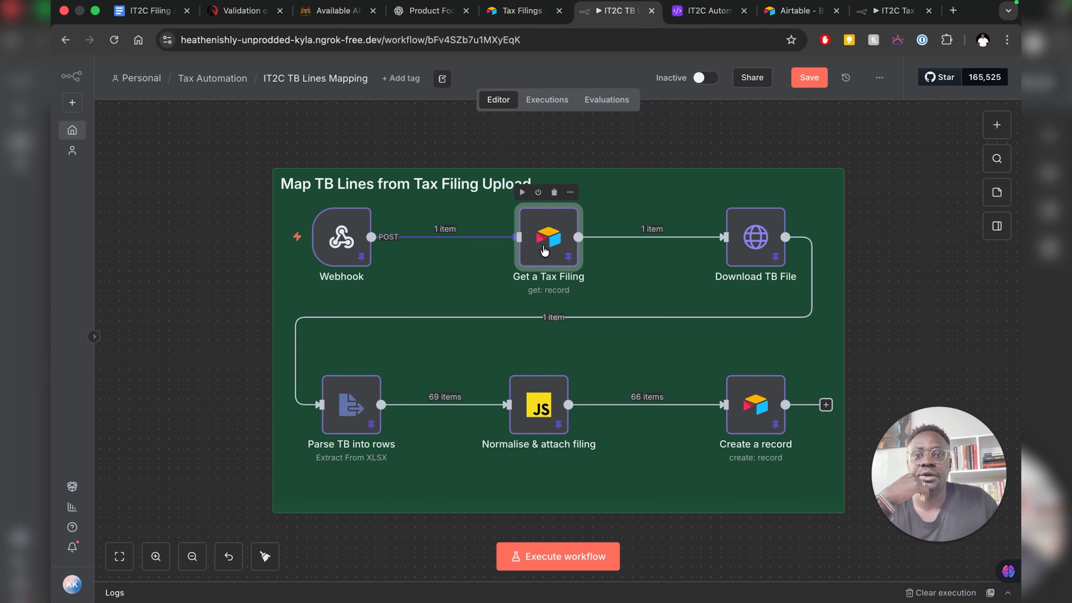
- Start a new Airtable Personal Access Token credential from the Get a Tax Filing node
double_click(544, 250)
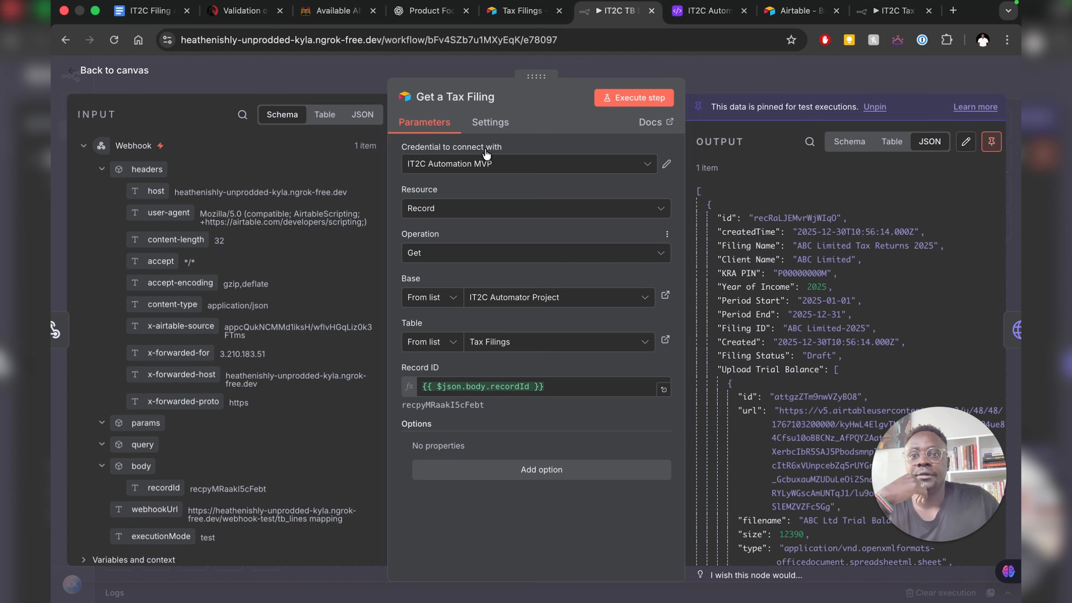
left_click(477, 169)
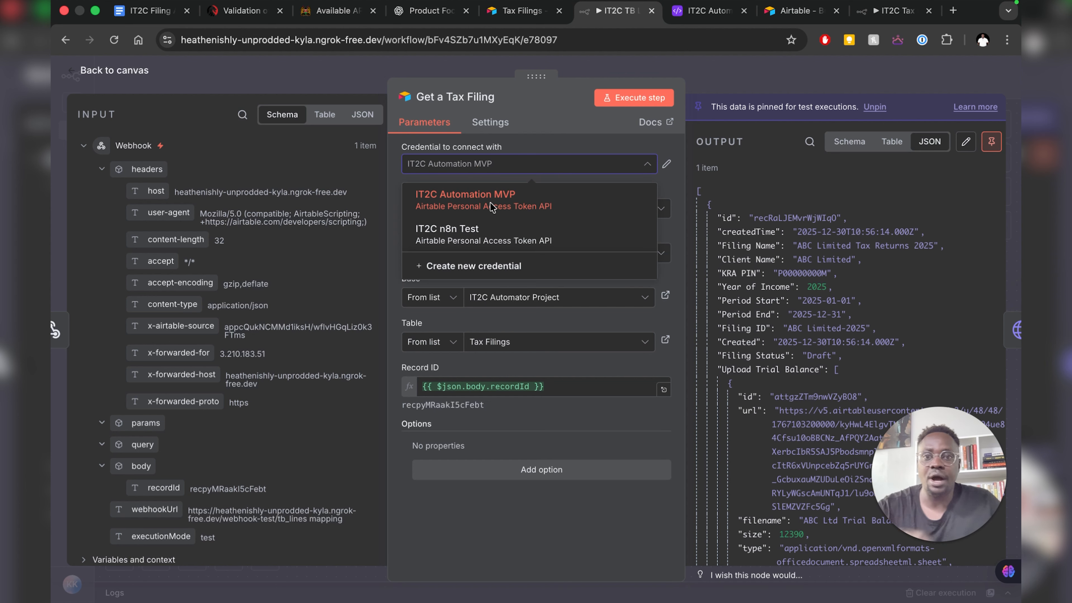
left_click(482, 267)
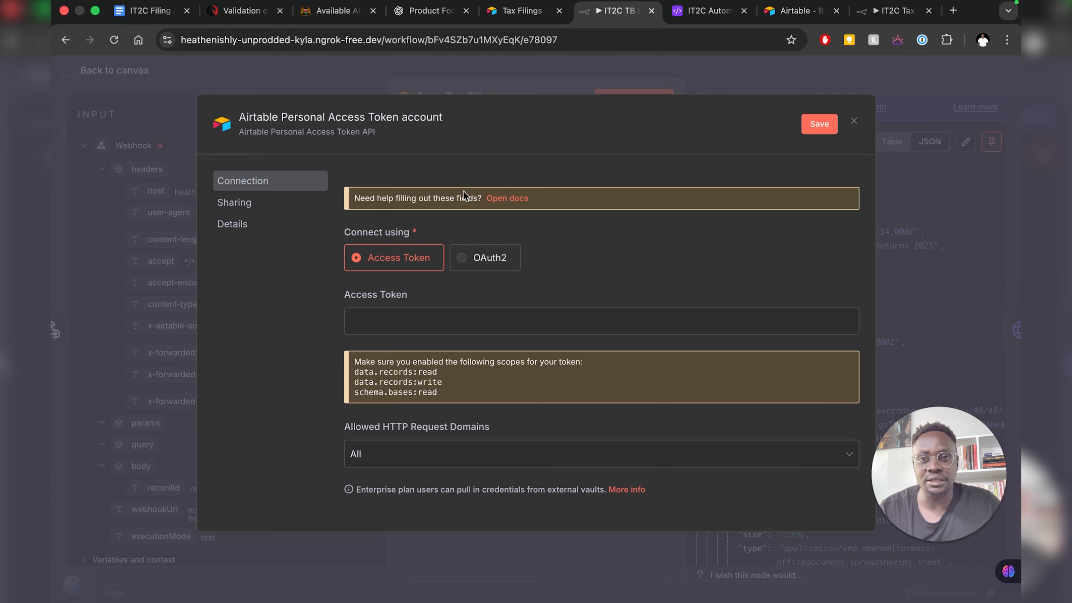
- Follow n8n's Airtable credentials docs to Airtable's Personal access tokens page
left_click(514, 198)
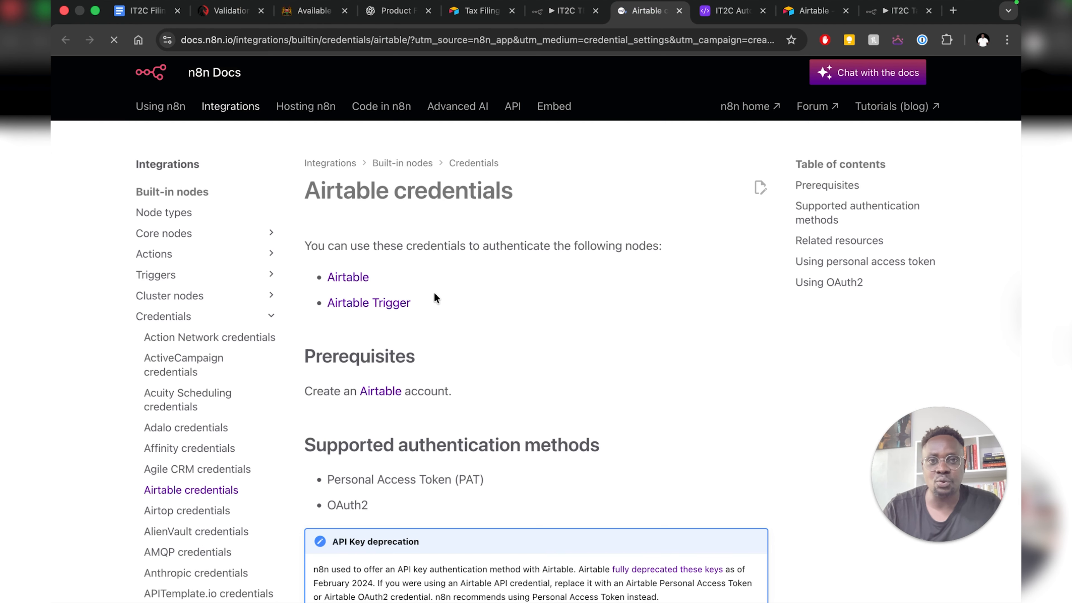
scroll(508, 331, "down", 10)
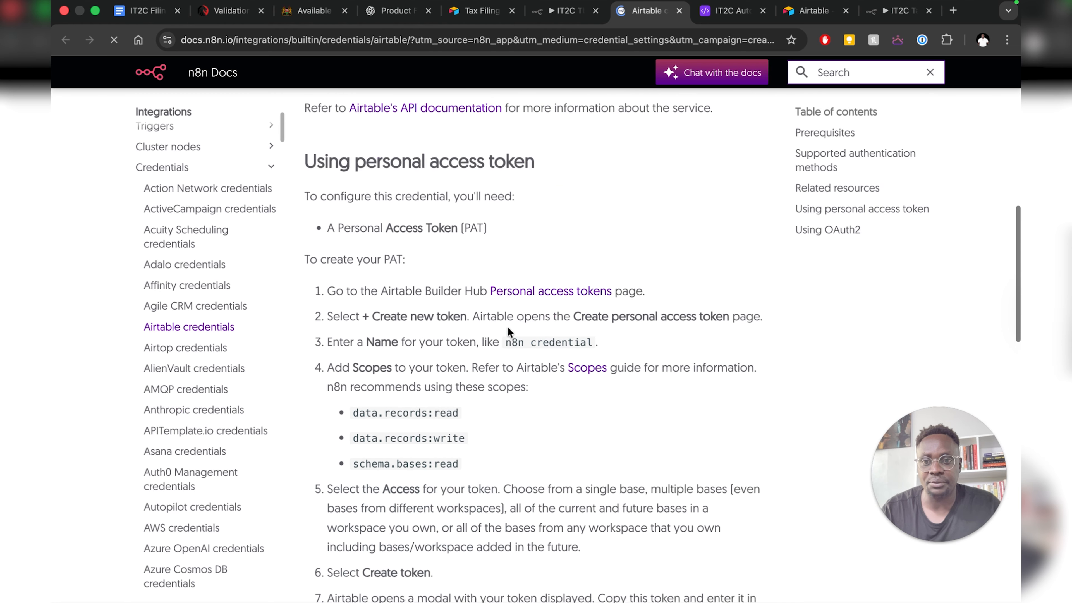
scroll(508, 332, "down", 3)
scroll(508, 331, "up", 2)
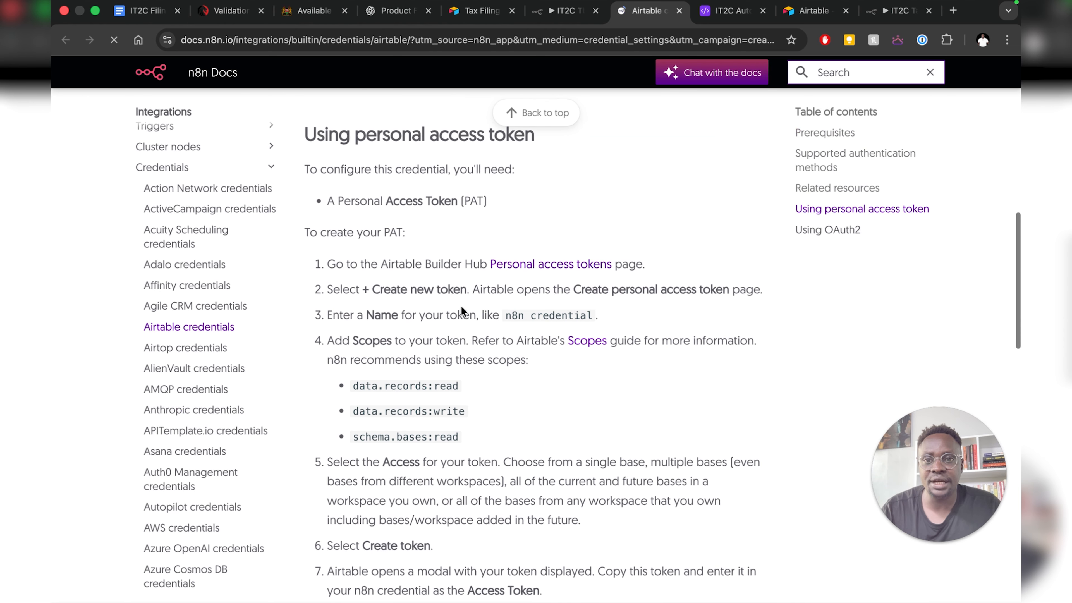
scroll(429, 291, "up", 1)
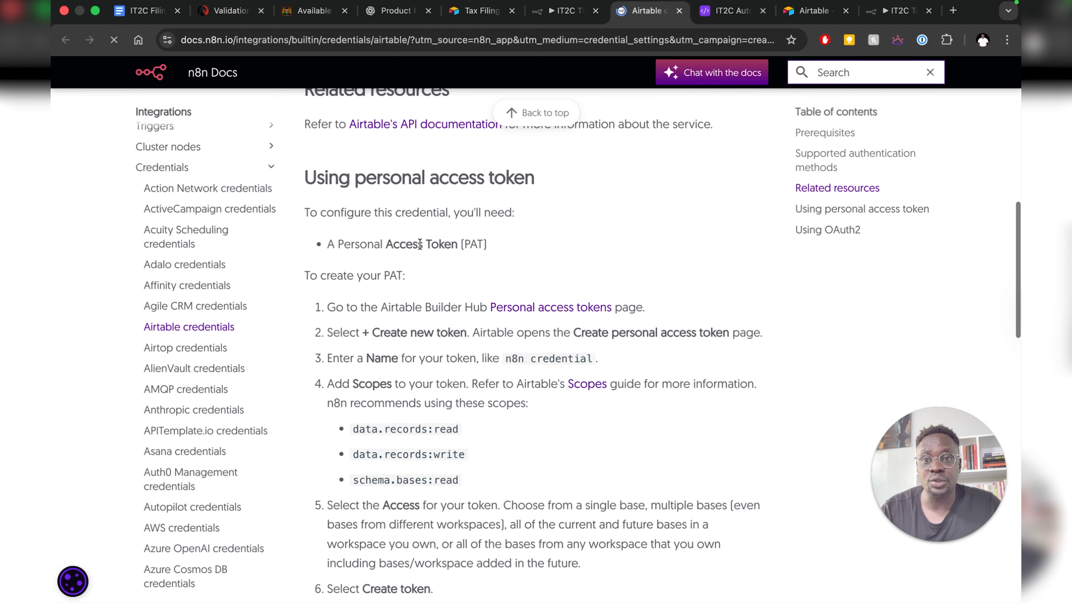
scroll(450, 255, "down", 3)
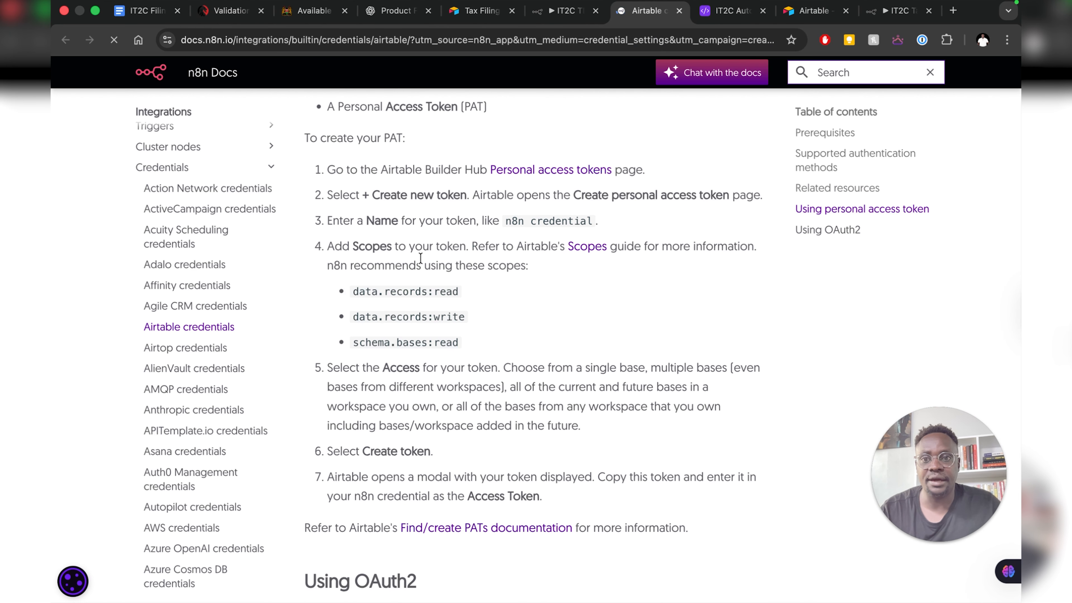
scroll(420, 257, "up", 4)
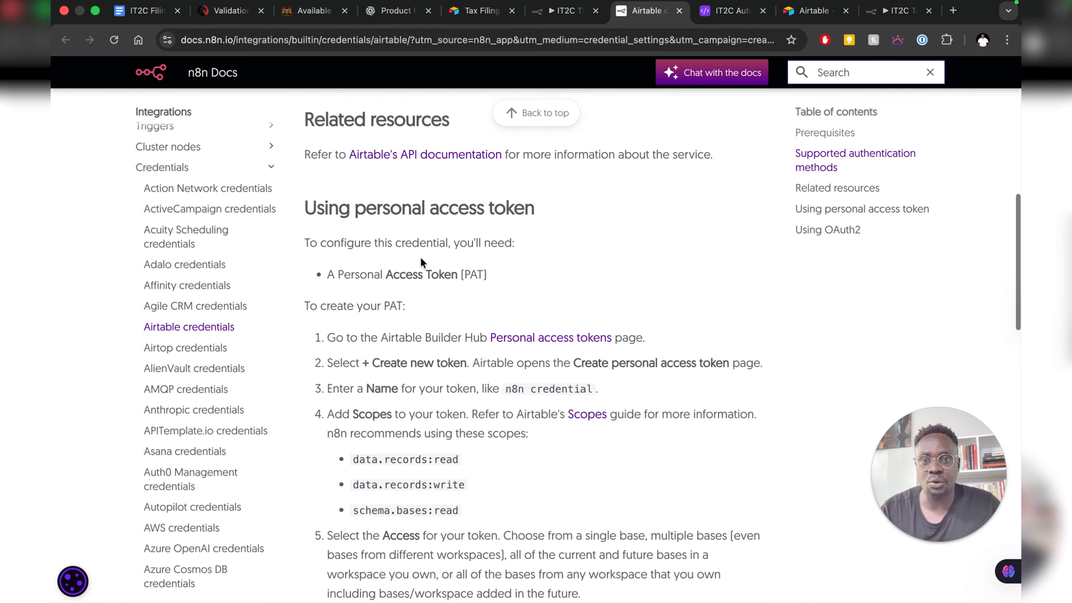
left_click(562, 344)
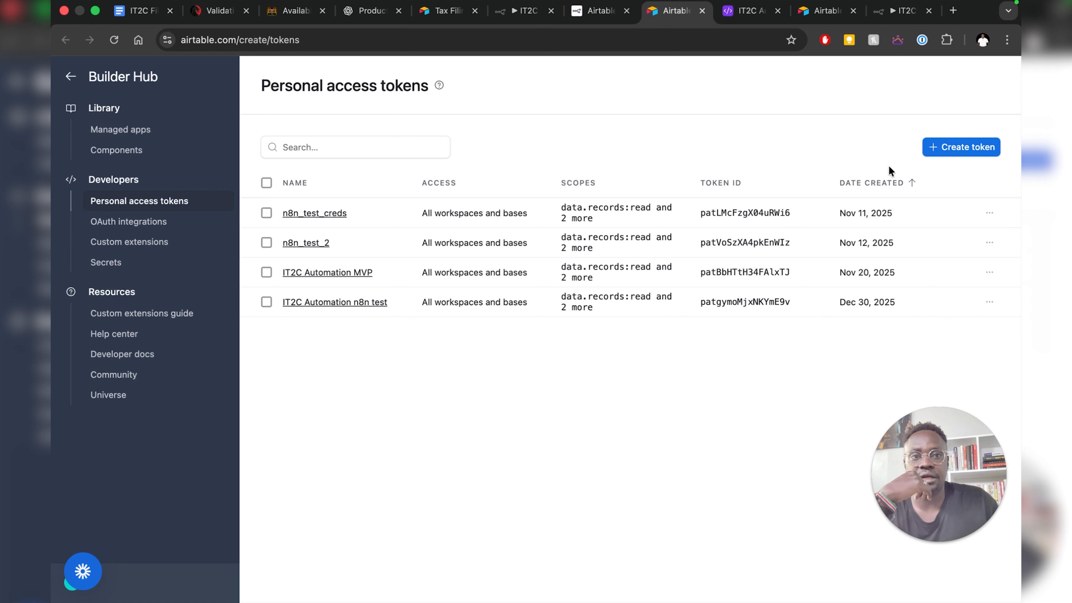
- Start a new token named IT2C n8n test 2 and look up the recommended scopes in the docs
left_click(949, 148)
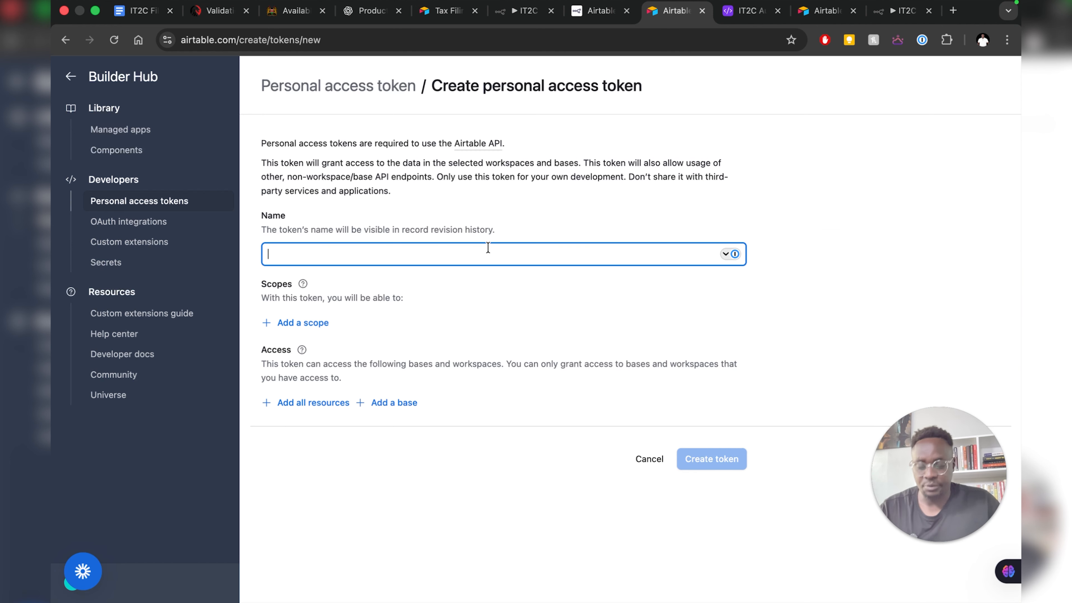
type("IT2C n8n test 2")
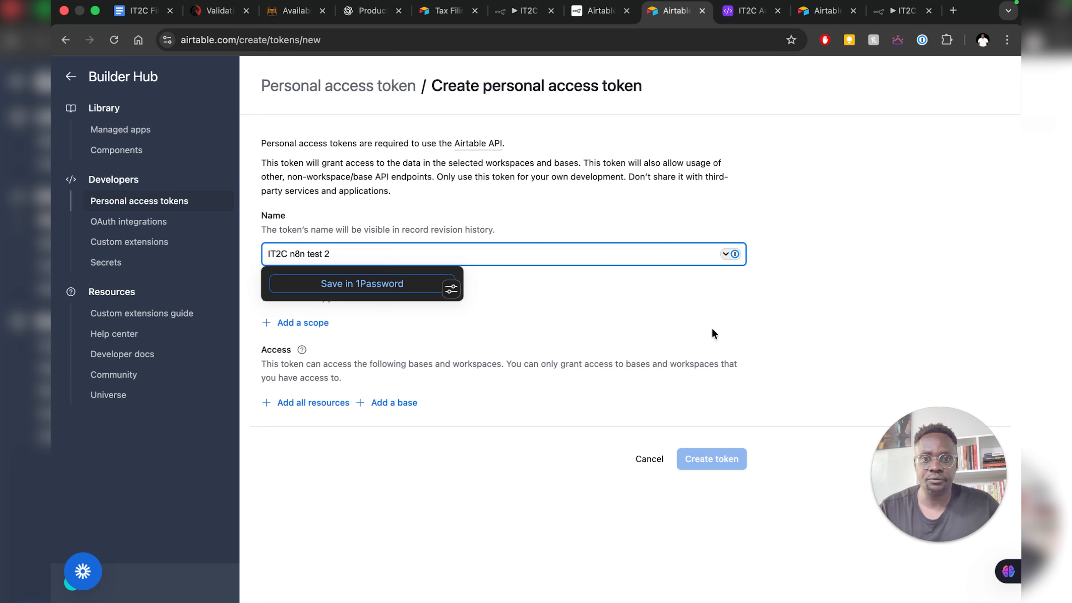
left_click(712, 328)
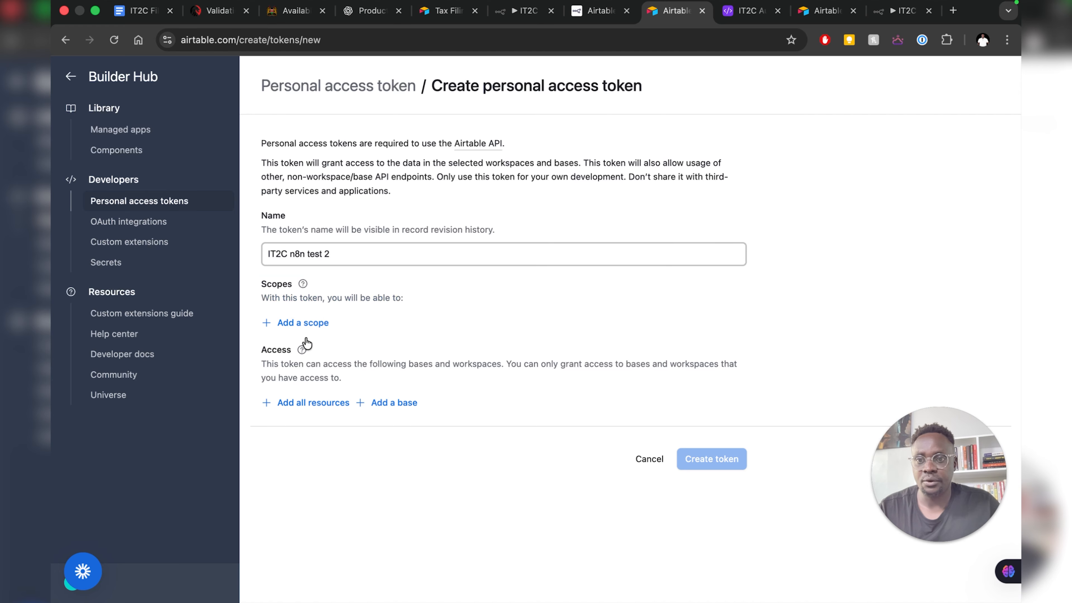
left_click(302, 323)
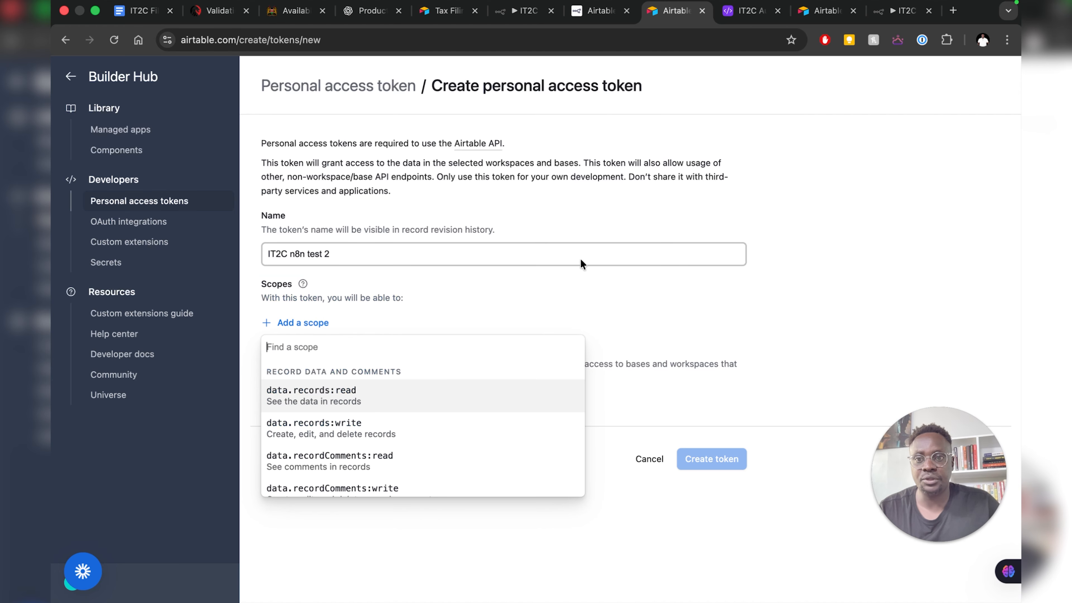
left_click(594, 14)
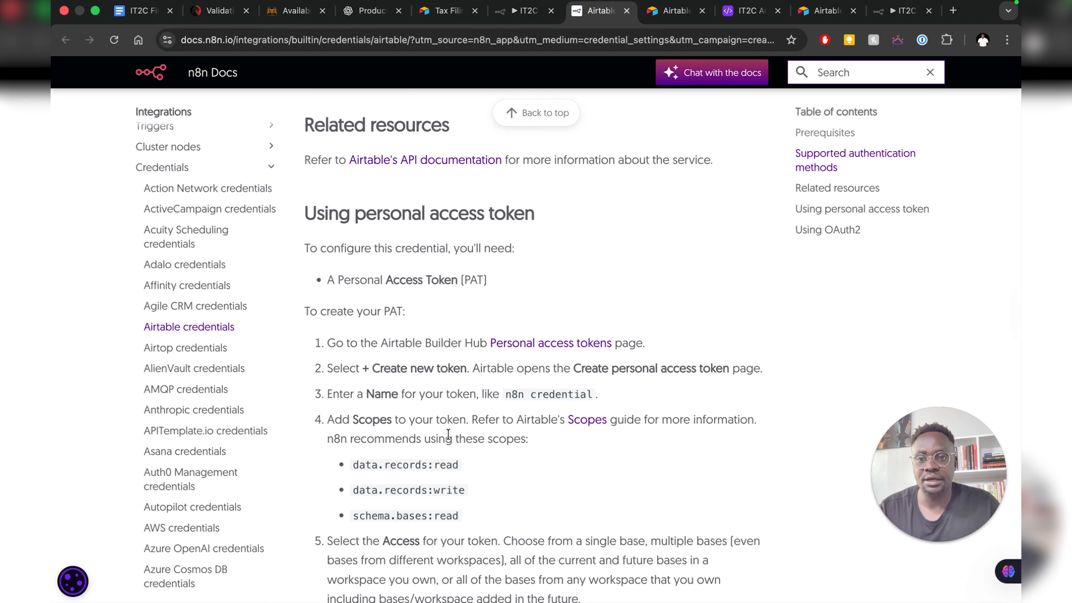
left_click_drag(348, 466, 477, 465)
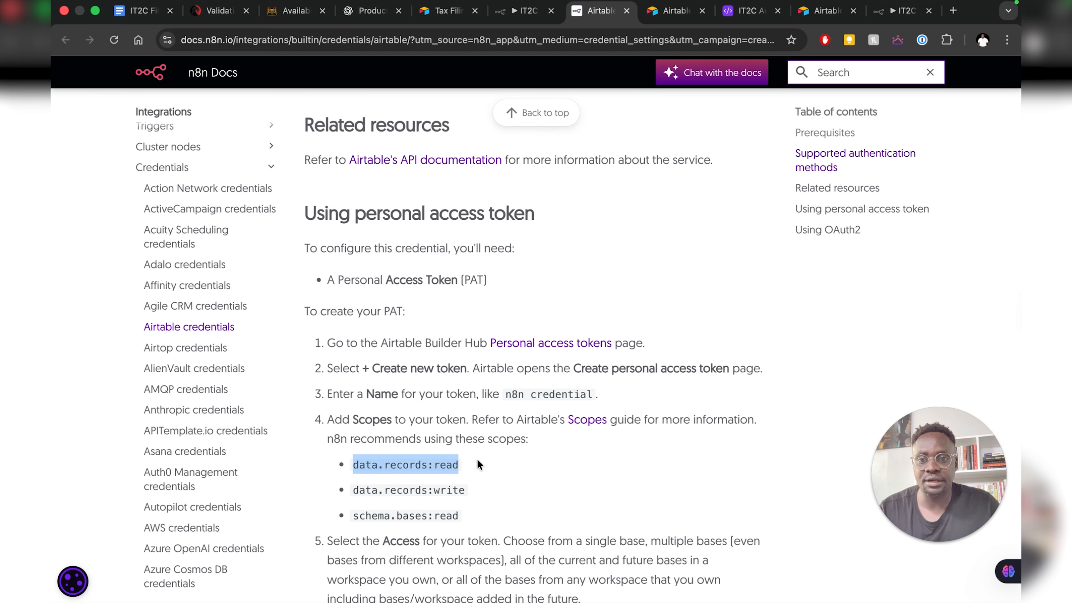
left_click_drag(353, 490, 490, 496)
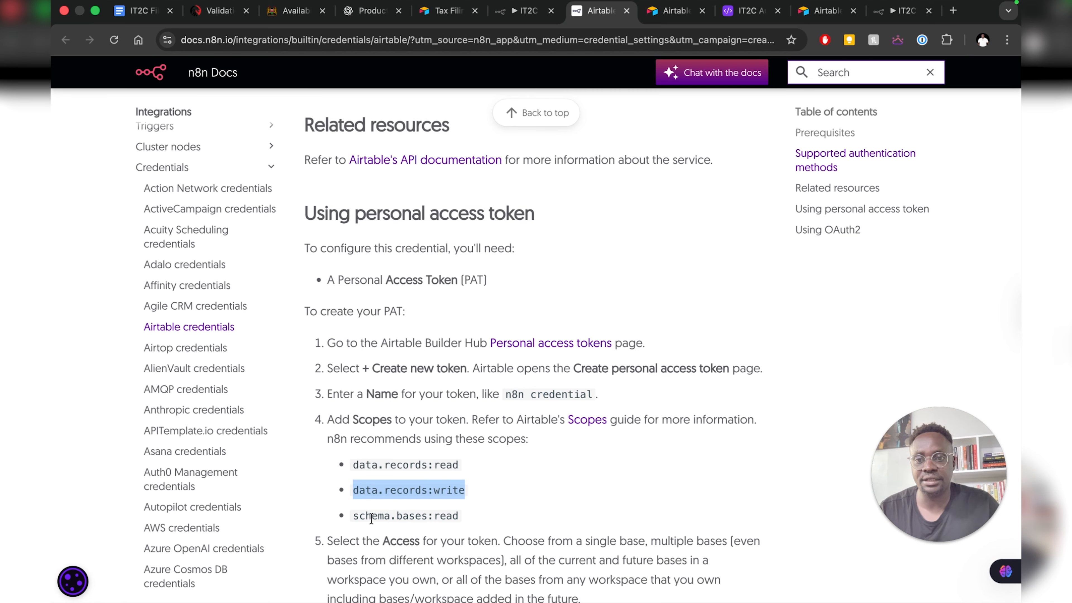
left_click_drag(353, 518, 481, 520)
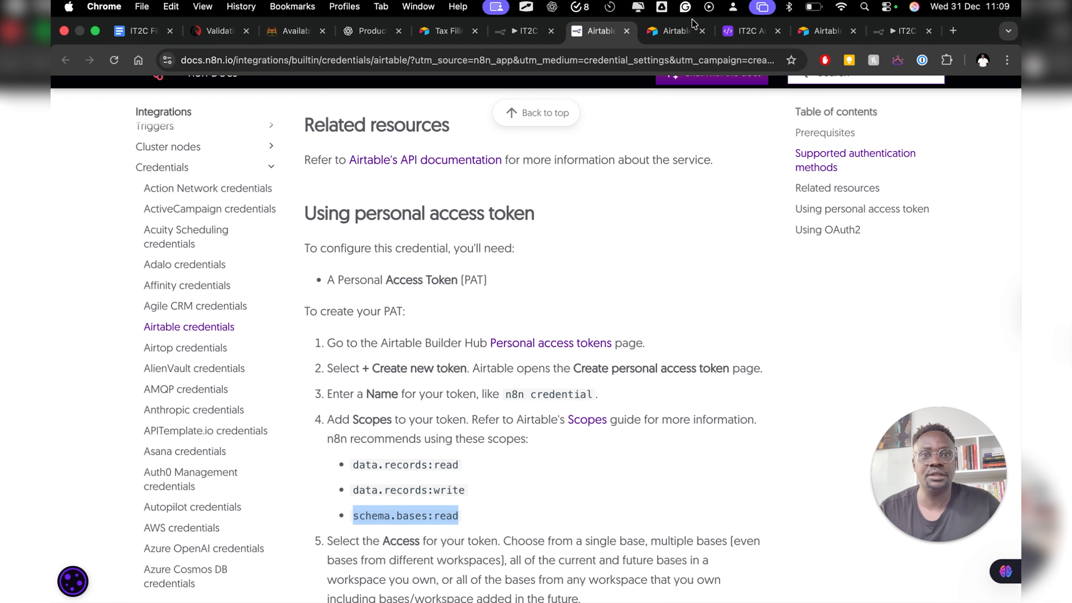
left_click(674, 31)
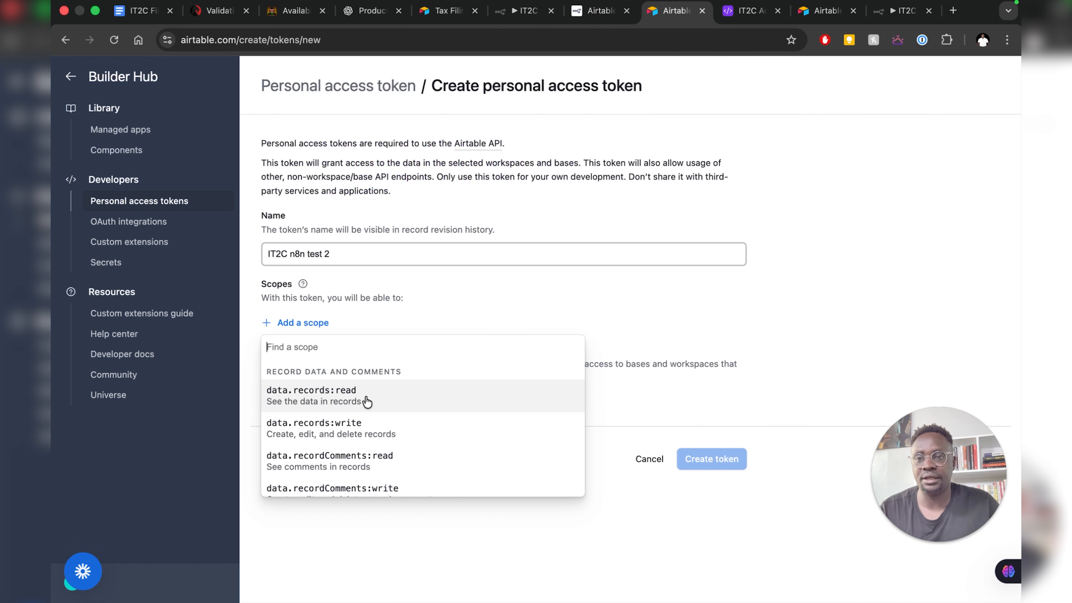
- Add data.records:read, data.records:write and schema.bases:read scopes on all bases, and create the token
left_click(345, 397)
left_click(301, 353)
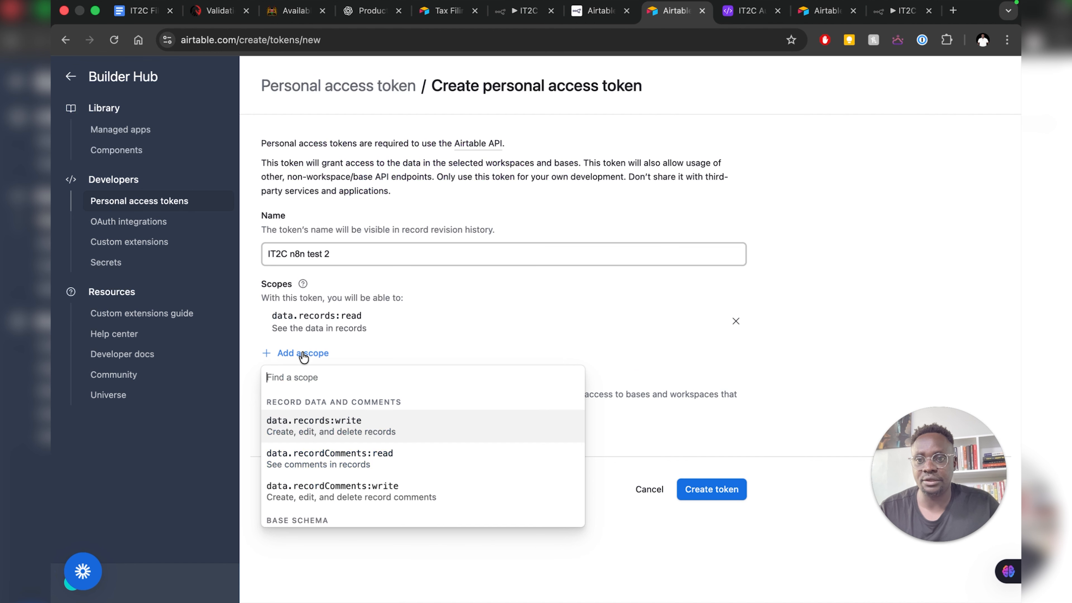
left_click(331, 430)
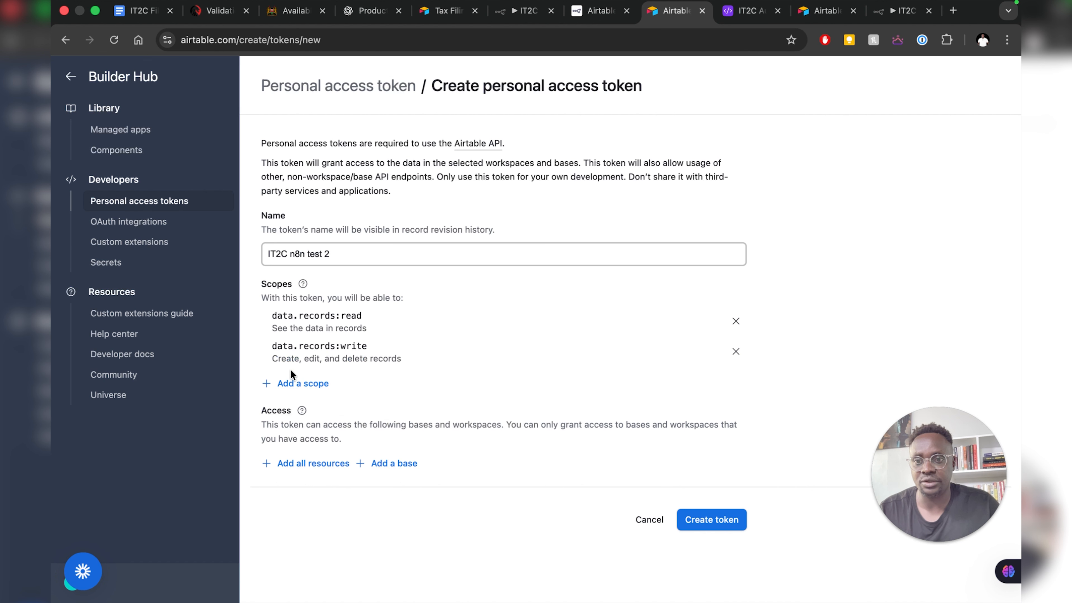
left_click(293, 385)
scroll(342, 481, "down", 2)
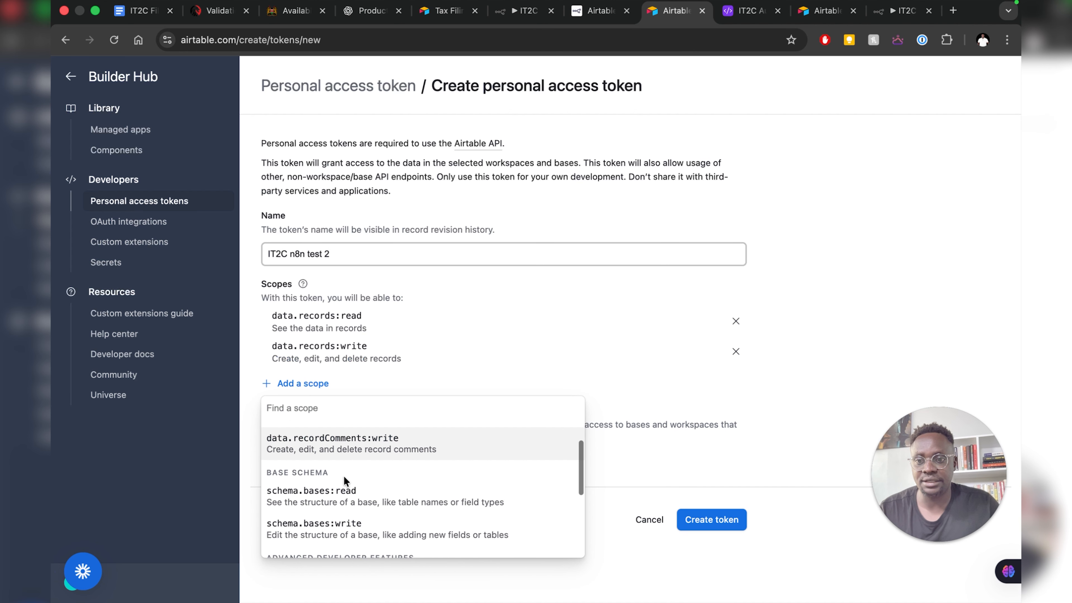
left_click(347, 494)
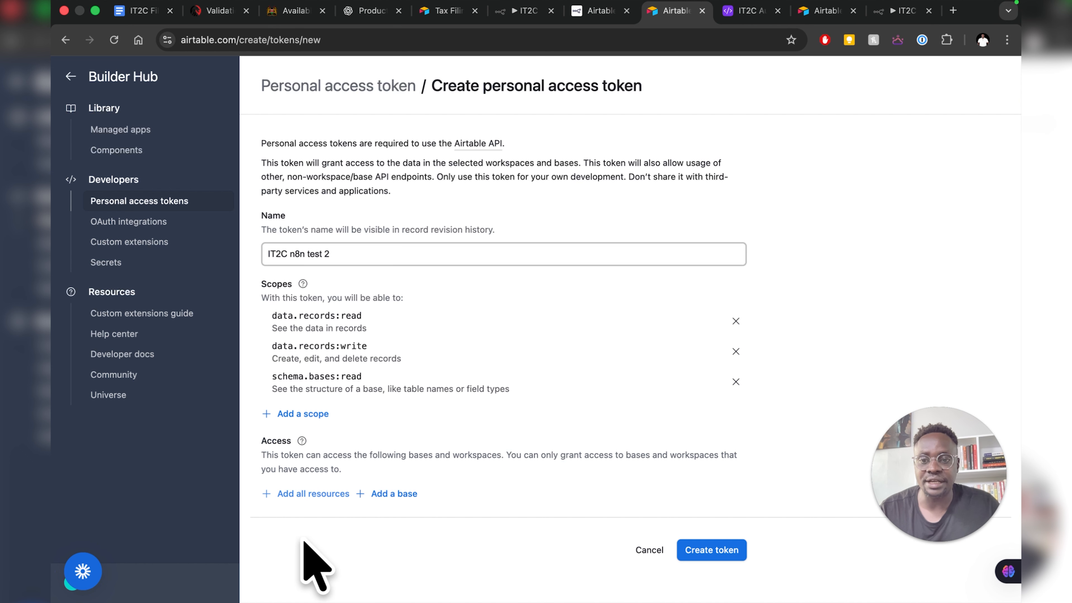
left_click(313, 494)
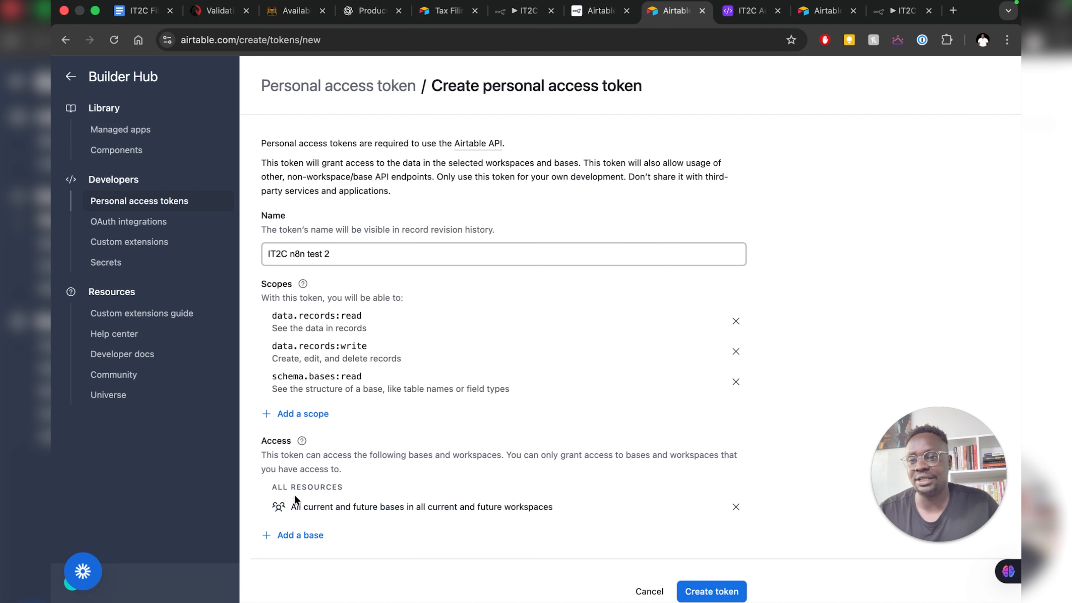
scroll(440, 390, "down", 2)
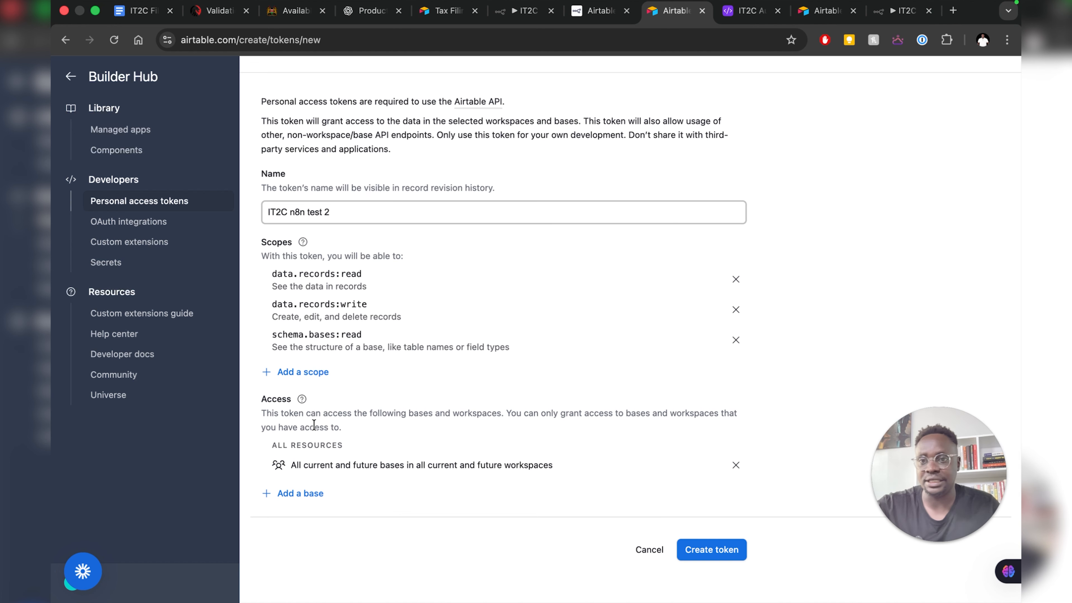
left_click(713, 551)
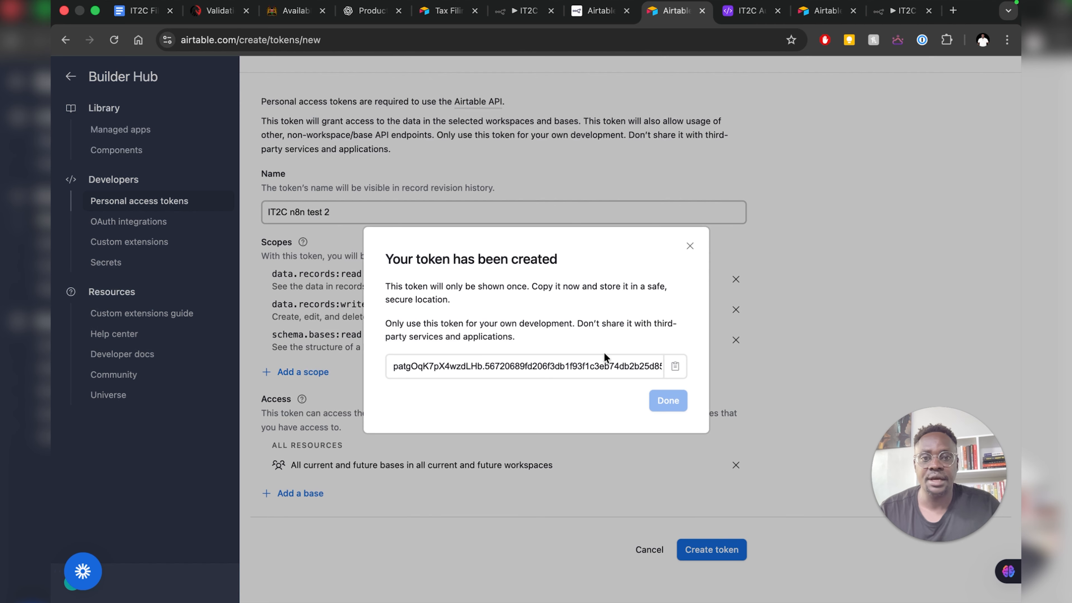
- Copy the new Airtable token, paste it into the n8n credential's Access Token, and save
left_click(676, 367)
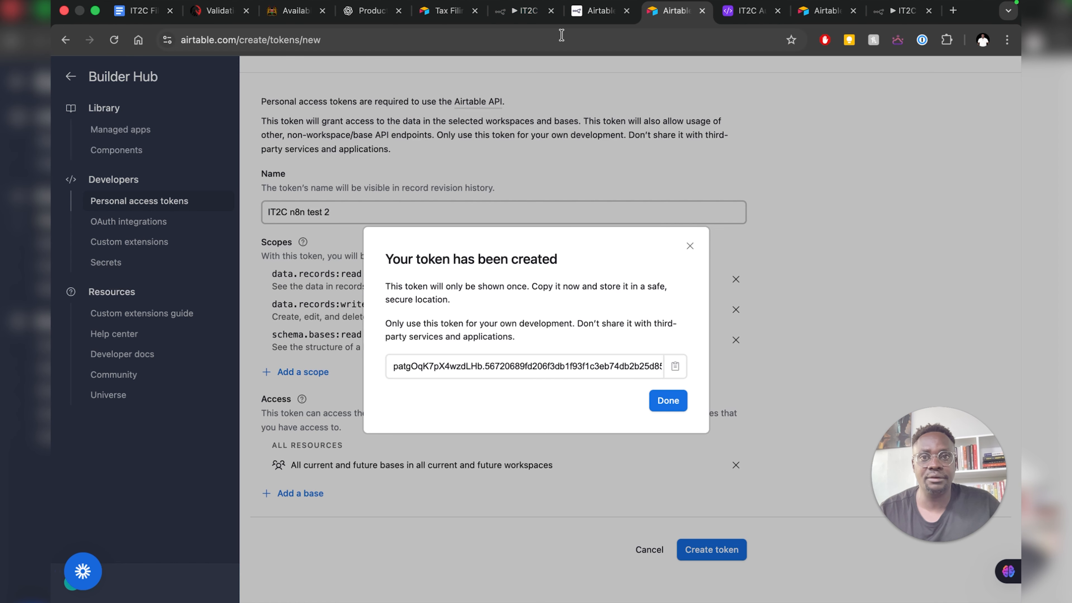
left_click(516, 14)
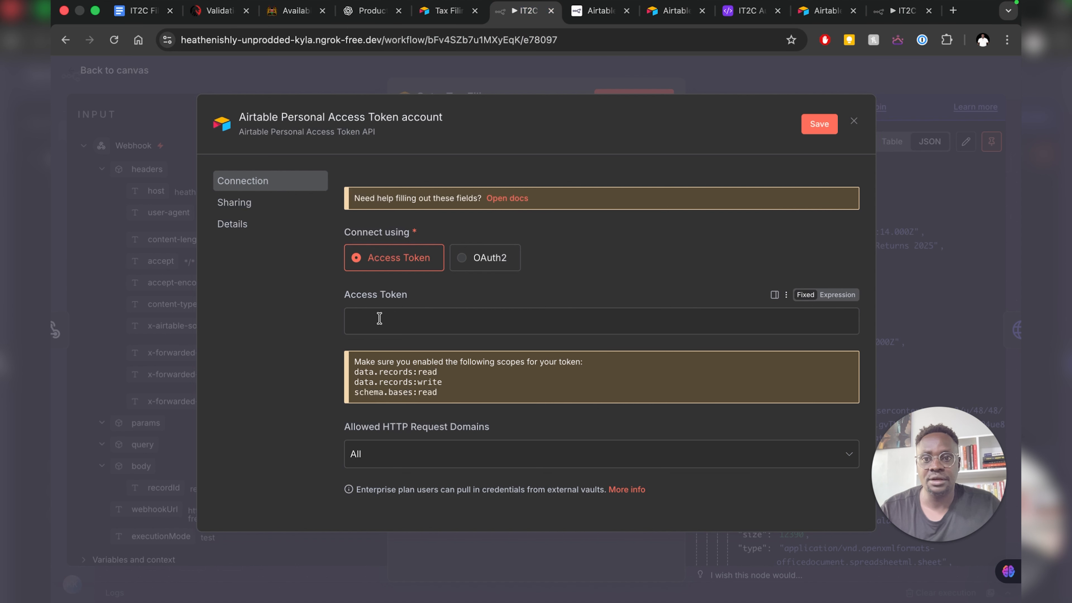
left_click(392, 320)
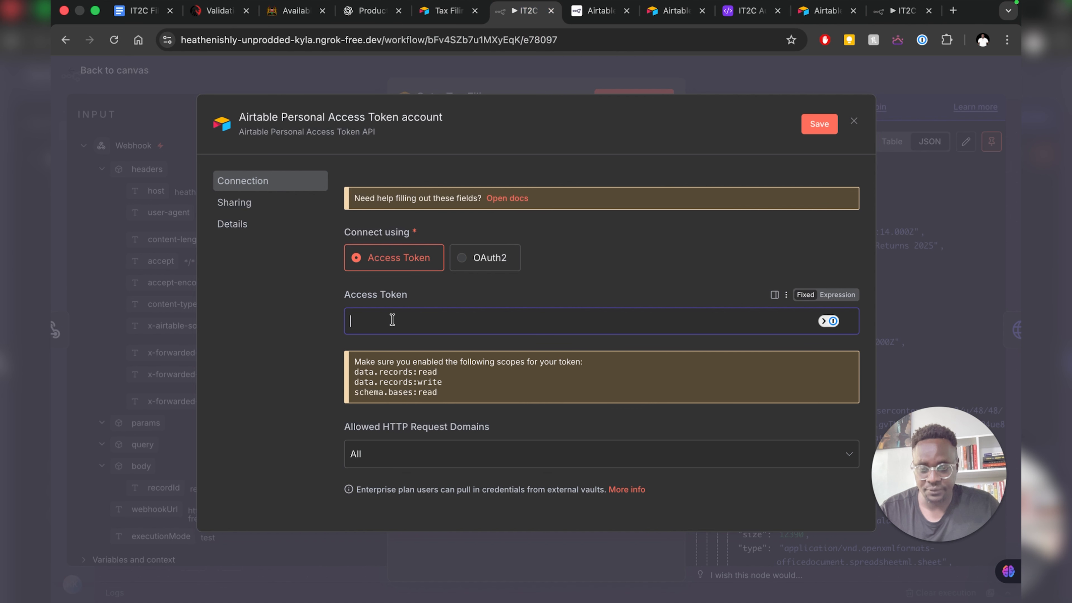
key("super+v")
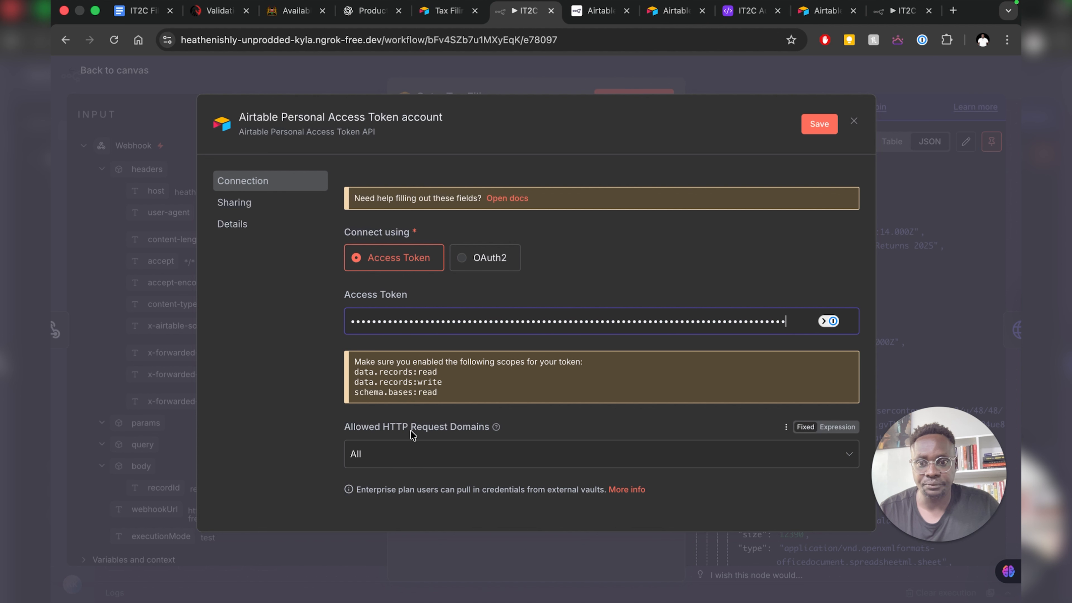
scroll(411, 431, "down", 2)
scroll(374, 404, "up", 2)
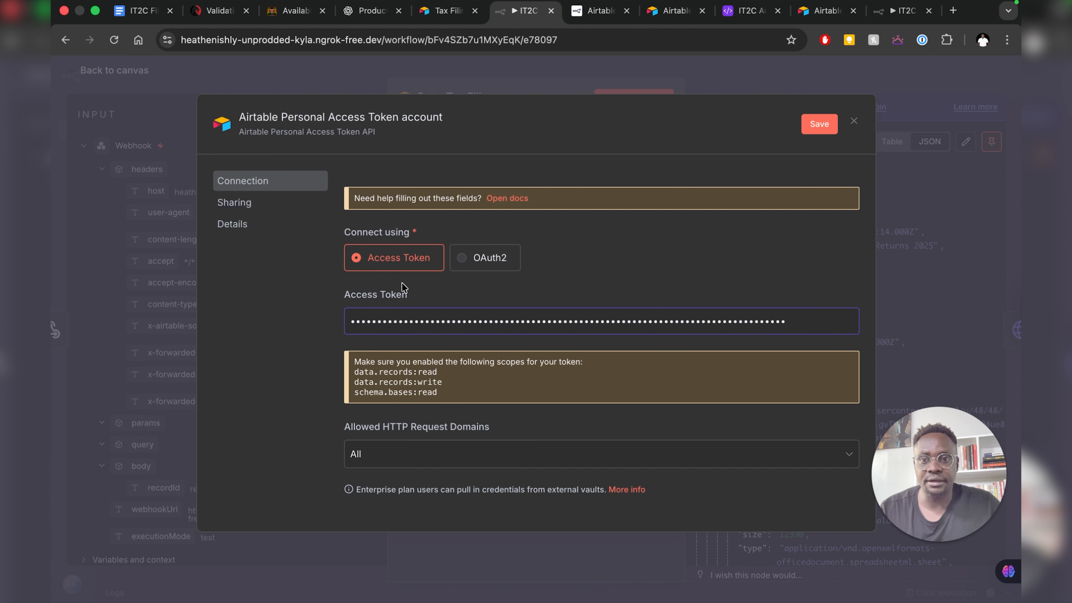
left_click(811, 129)
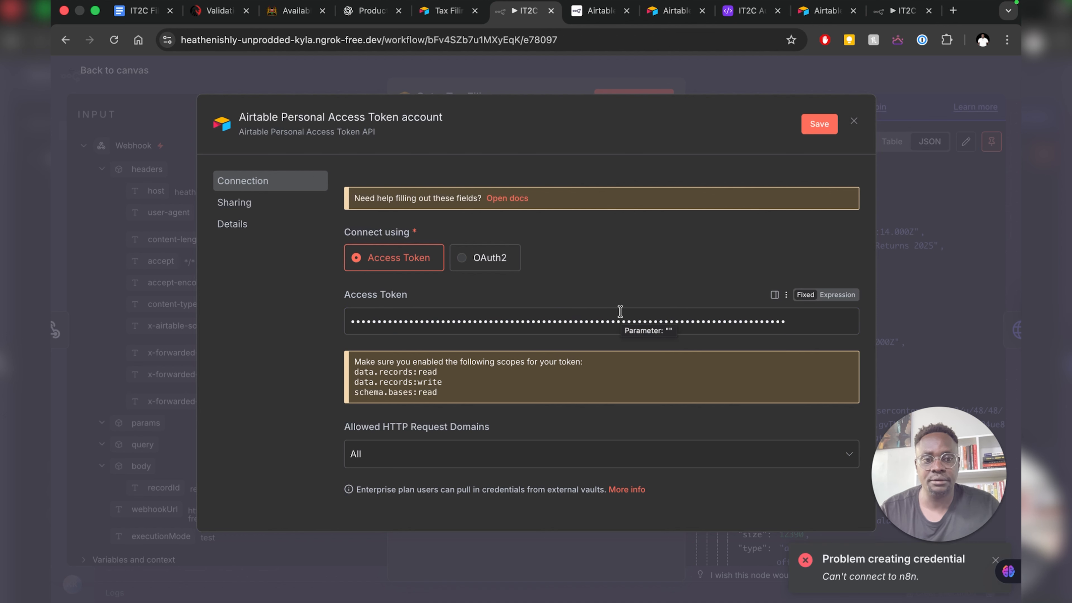
scroll(629, 313, "down", 2)
scroll(614, 305, "up", 2)
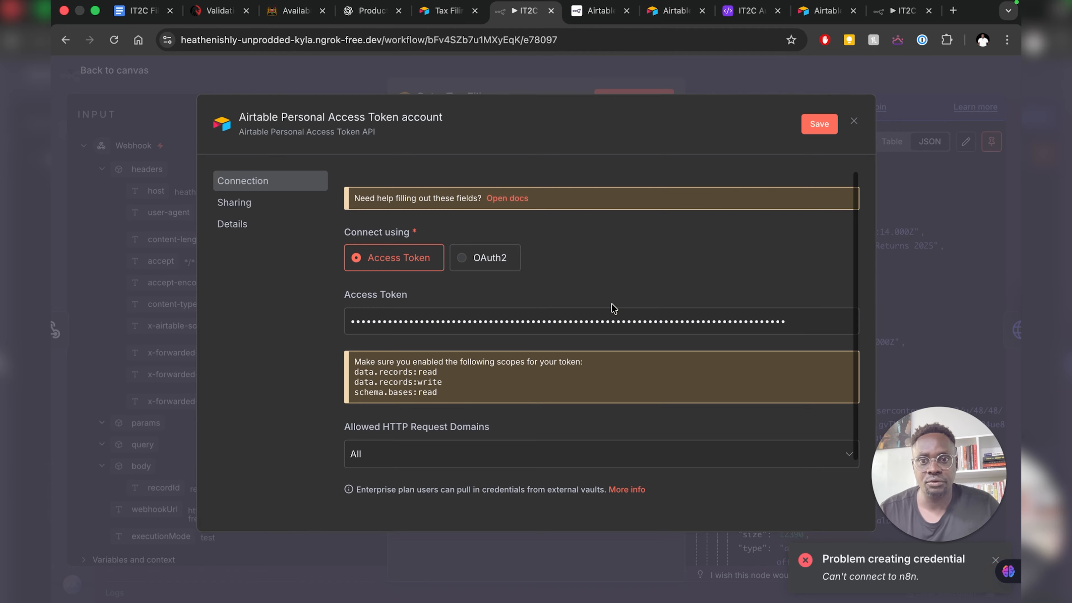
- Replace the old Access Token value with the freshly copied IT2C n8n test 2 token
double_click(598, 320)
key("BackSpace")
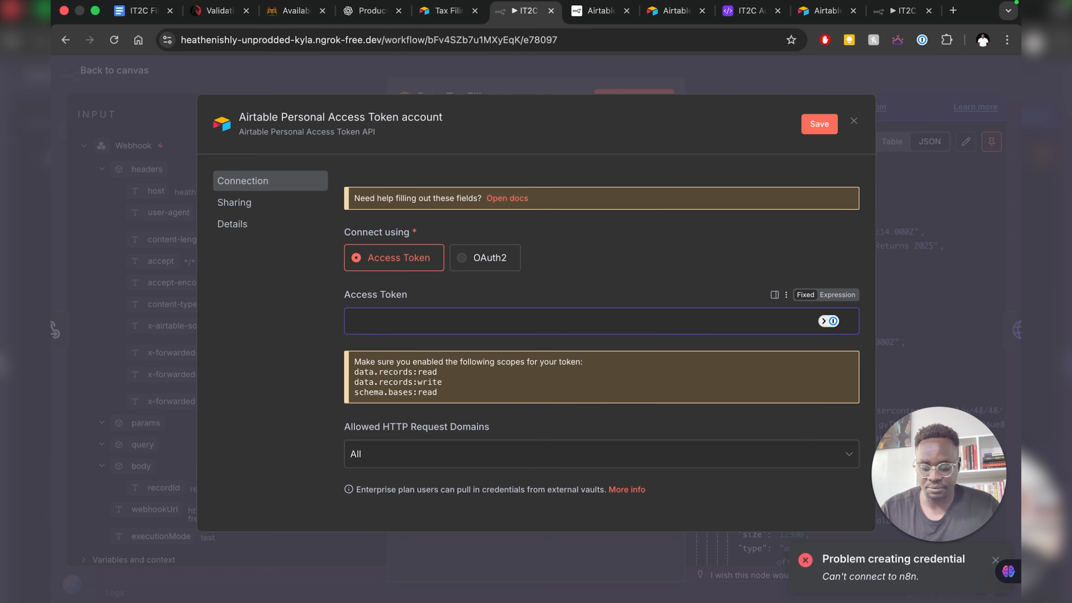
key("super+v")
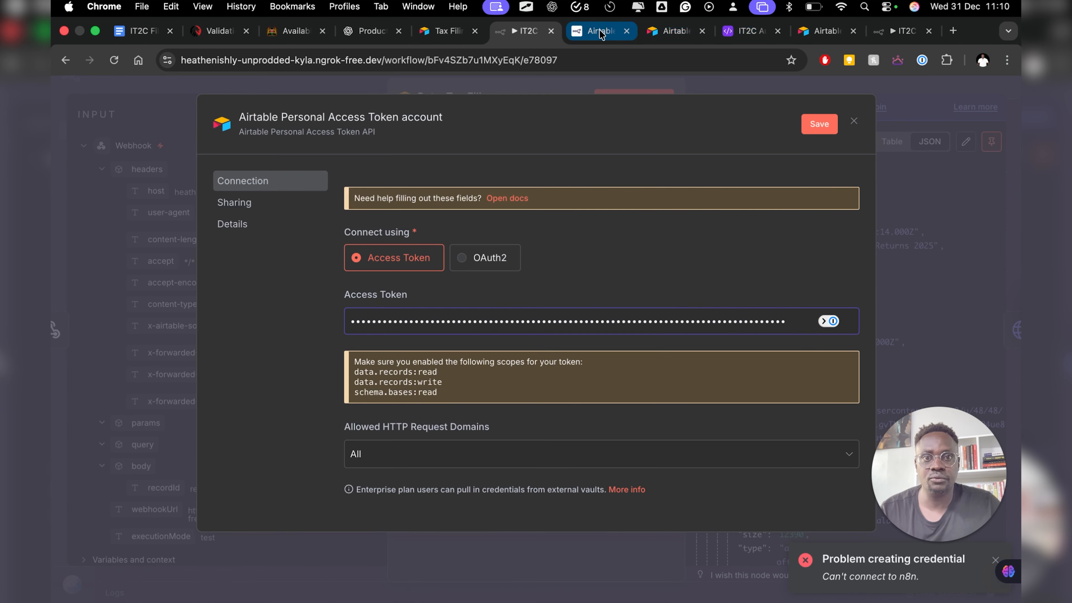
left_click(675, 31)
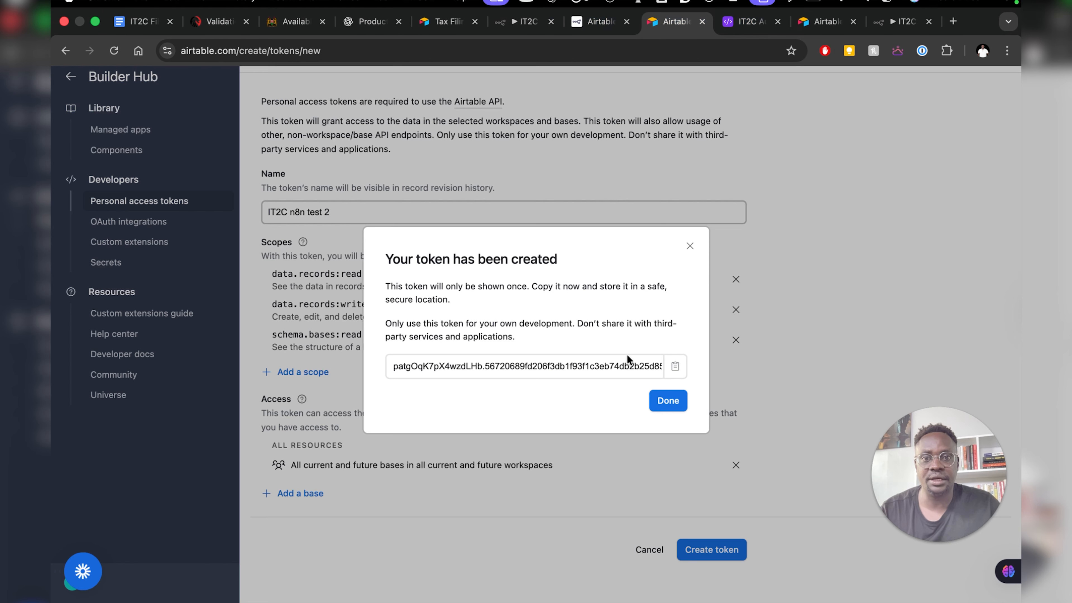
left_click(674, 370)
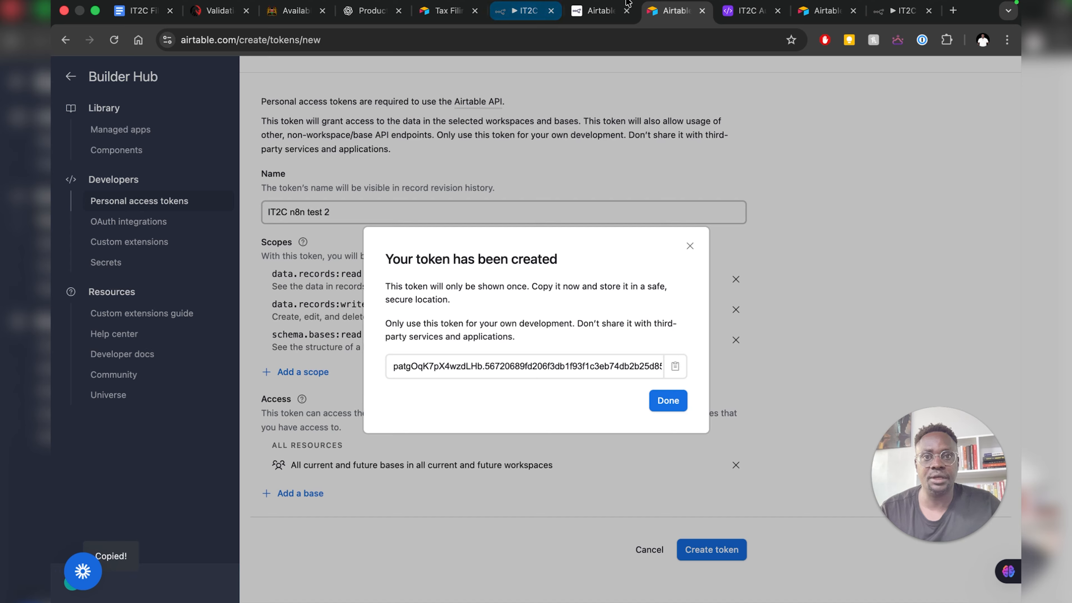
left_click(522, 12)
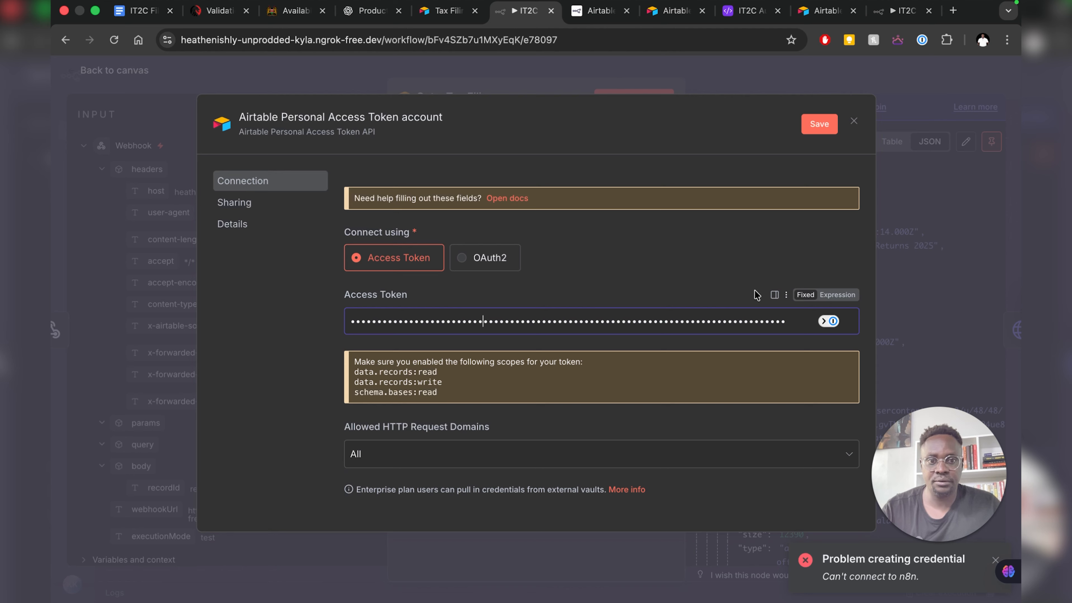
key("super+a")
key("BackSpace")
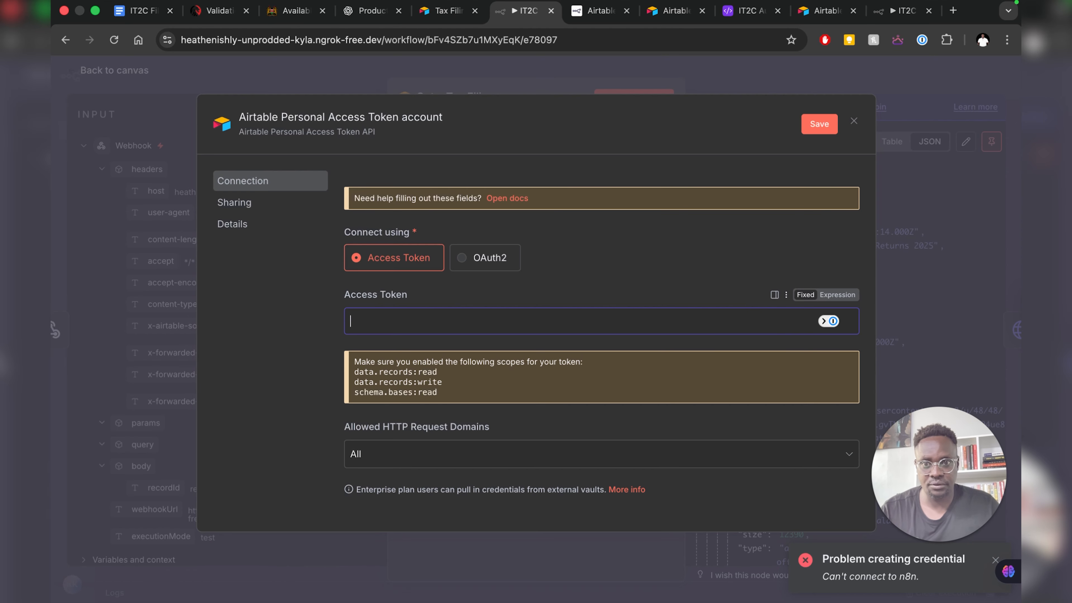
key("super+v")
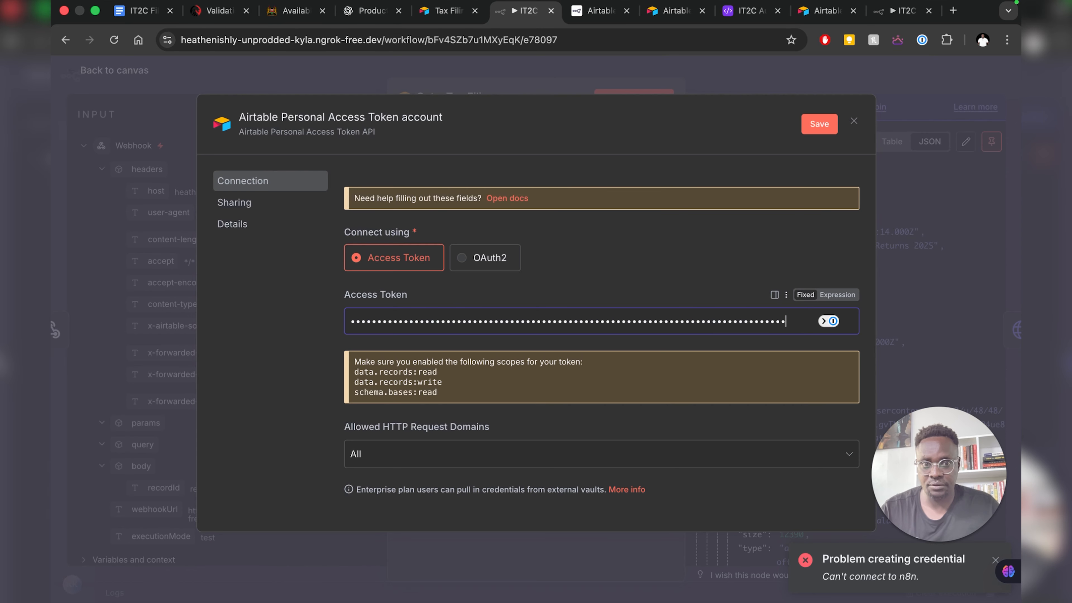
scroll(531, 260, "down", 2)
scroll(531, 258, "up", 2)
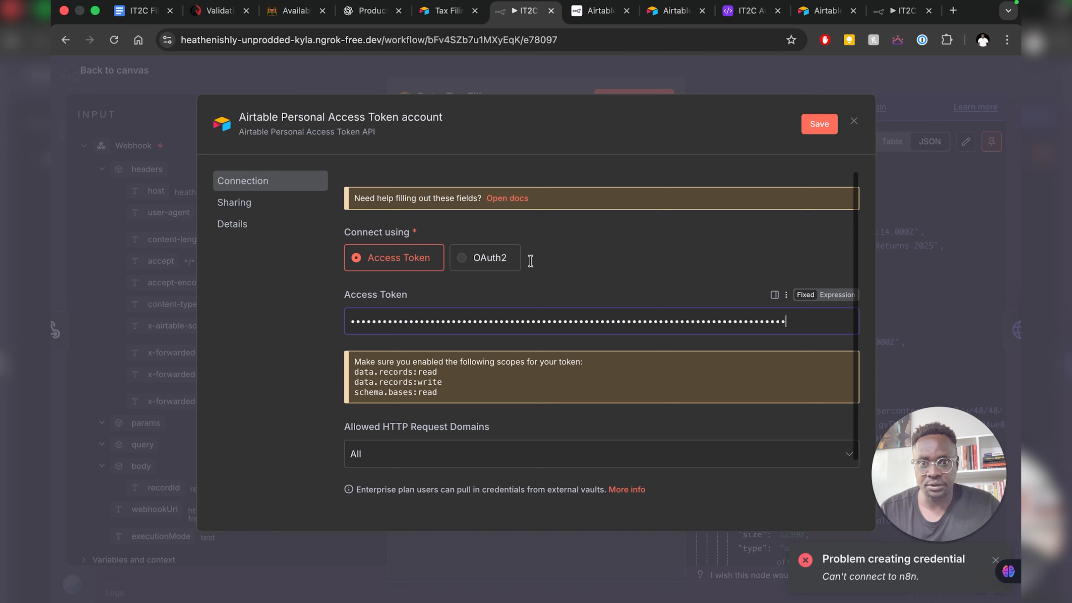
- Save the credential under the name It2c test 2 n8n and close the credential dialog
left_click(820, 125)
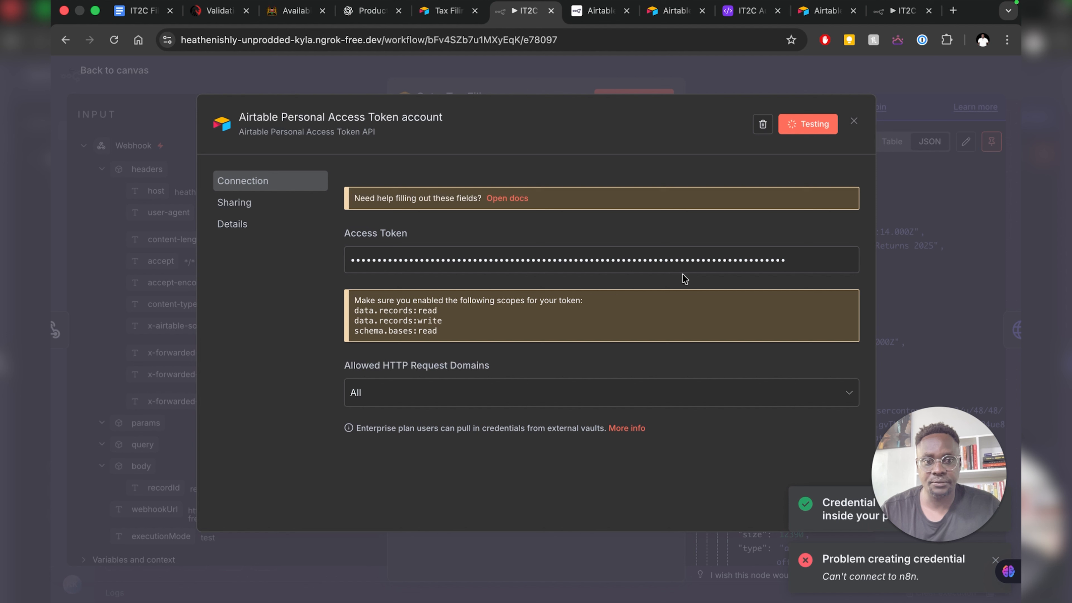
left_click_drag(937, 477, 125, 546)
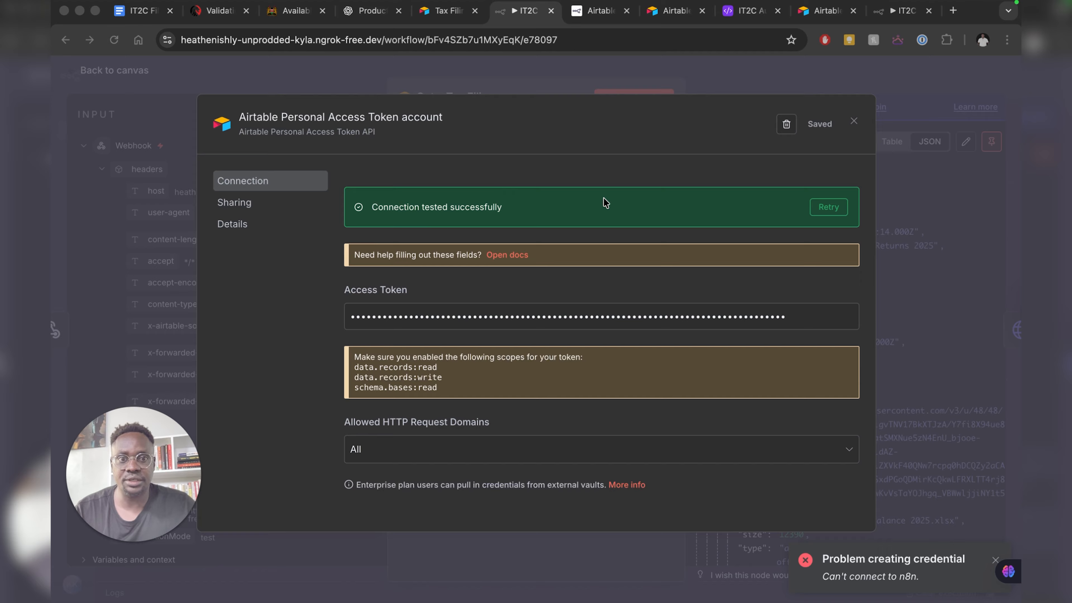
left_click(374, 119)
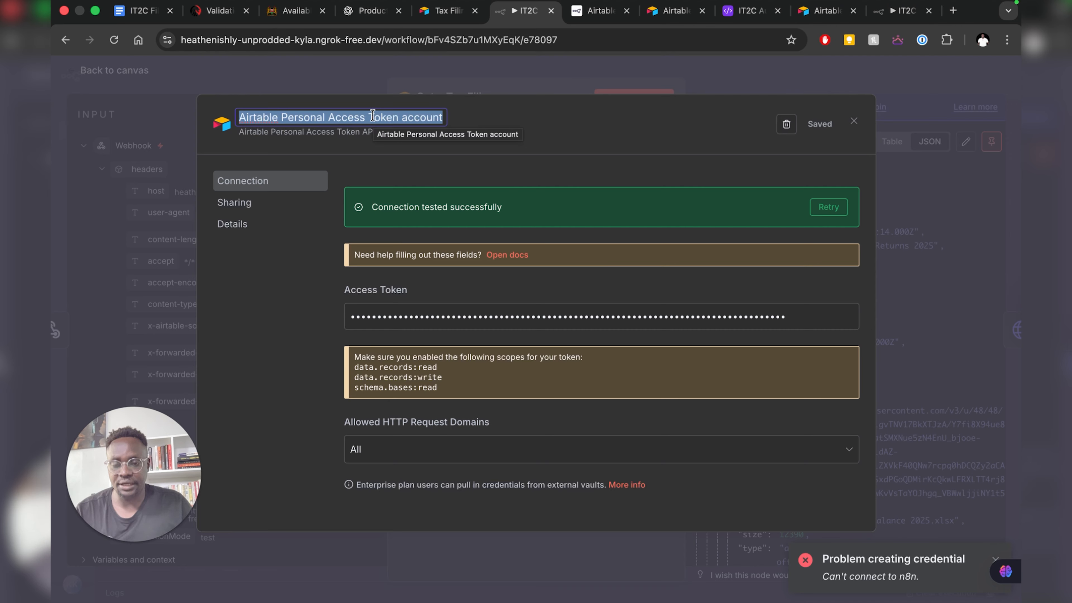
key("BackSpace")
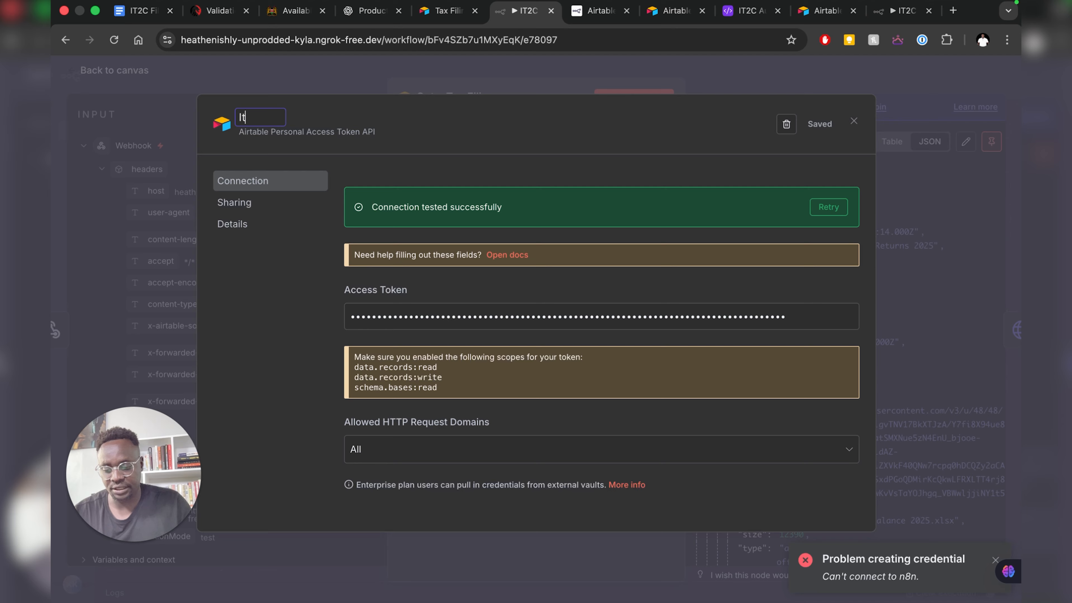
type("It2c ")
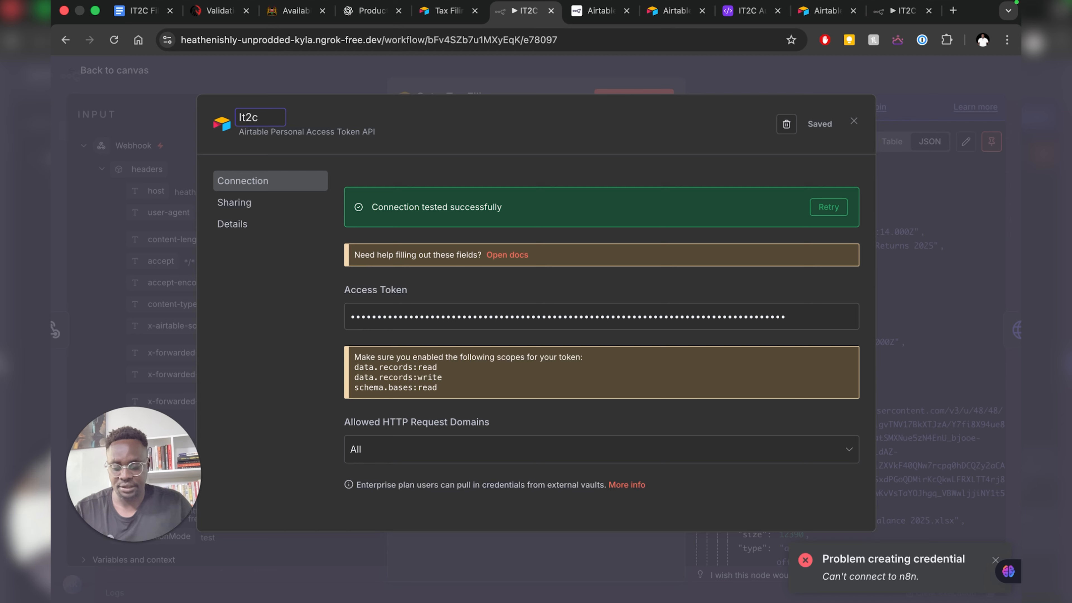
type("test 2 n")
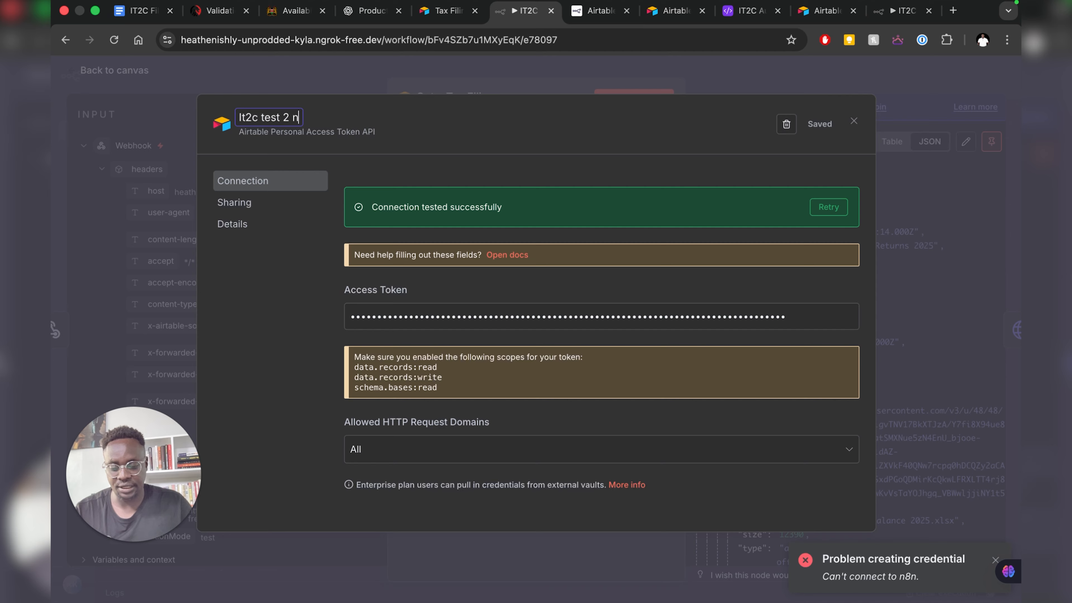
type("8n")
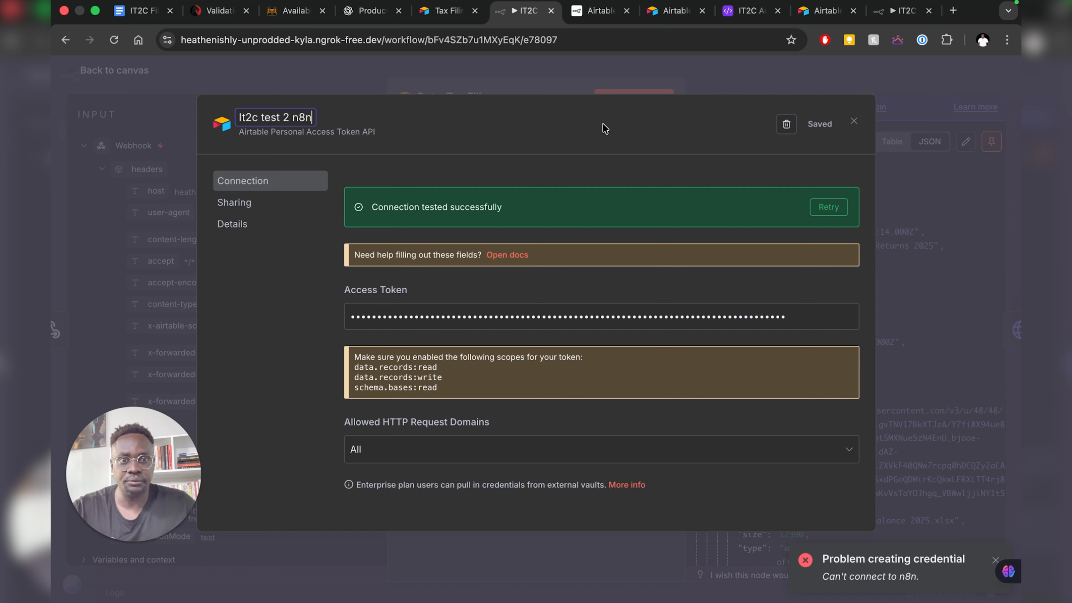
key("Return")
left_click(820, 124)
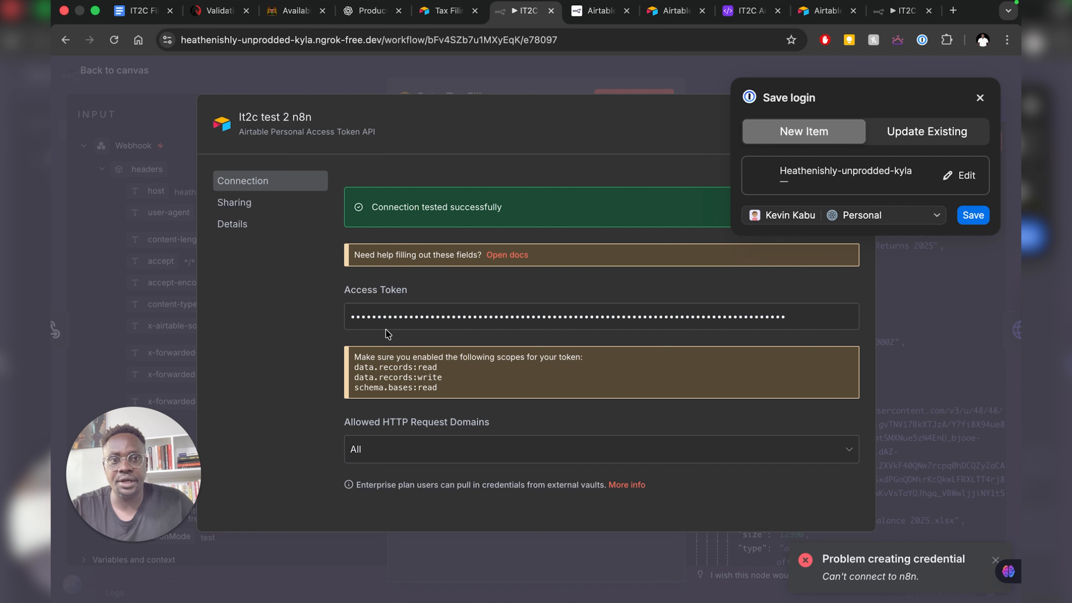
left_click(980, 97)
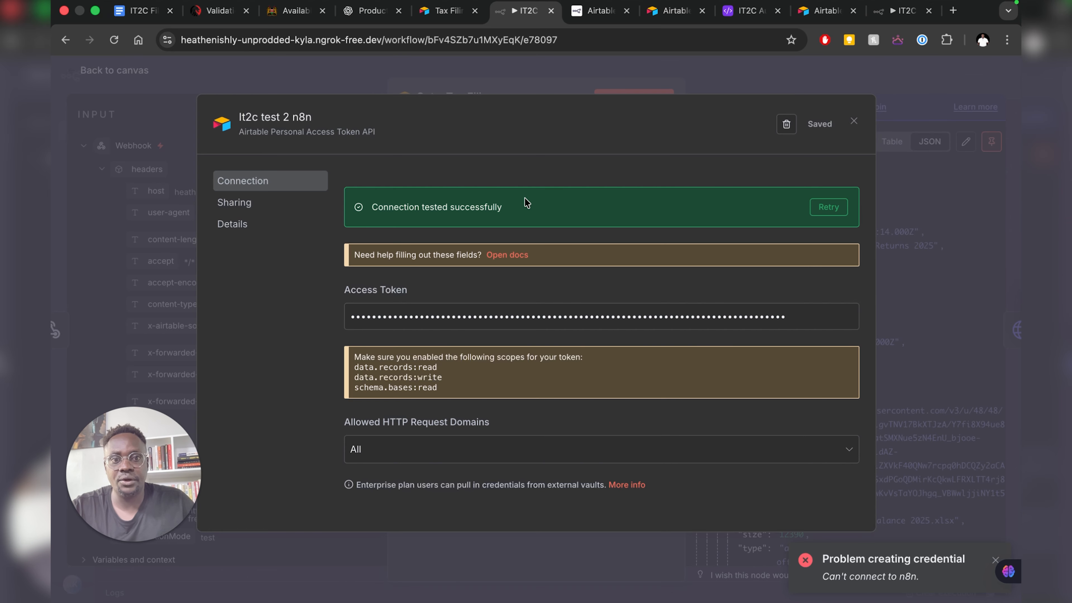
left_click(854, 123)
left_click(995, 561)
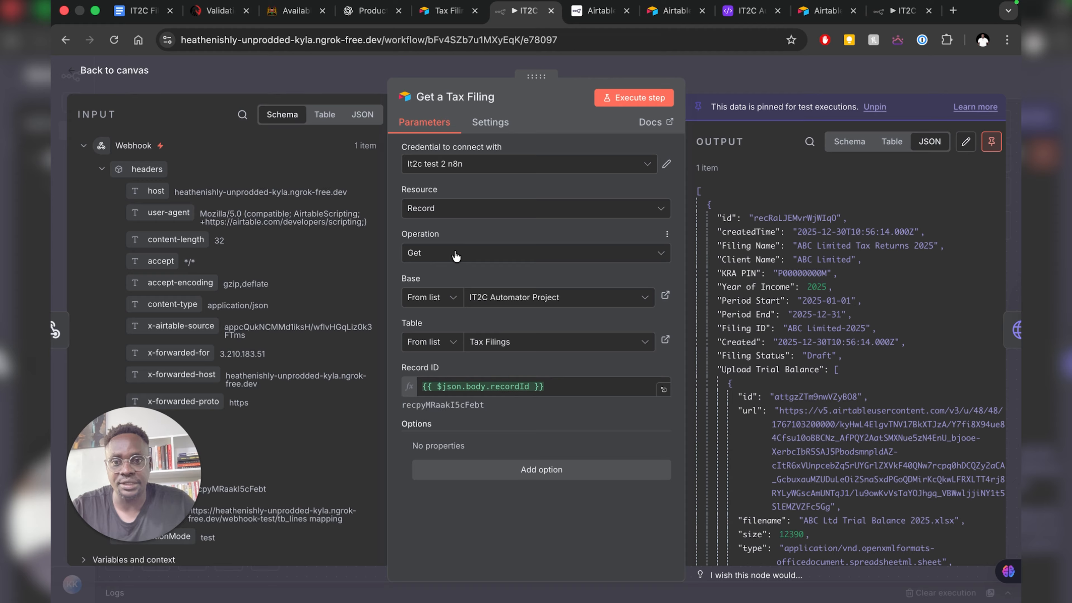
- Pick the IT2C Automator Project base and Tax Filings table from the lists
left_click(451, 297)
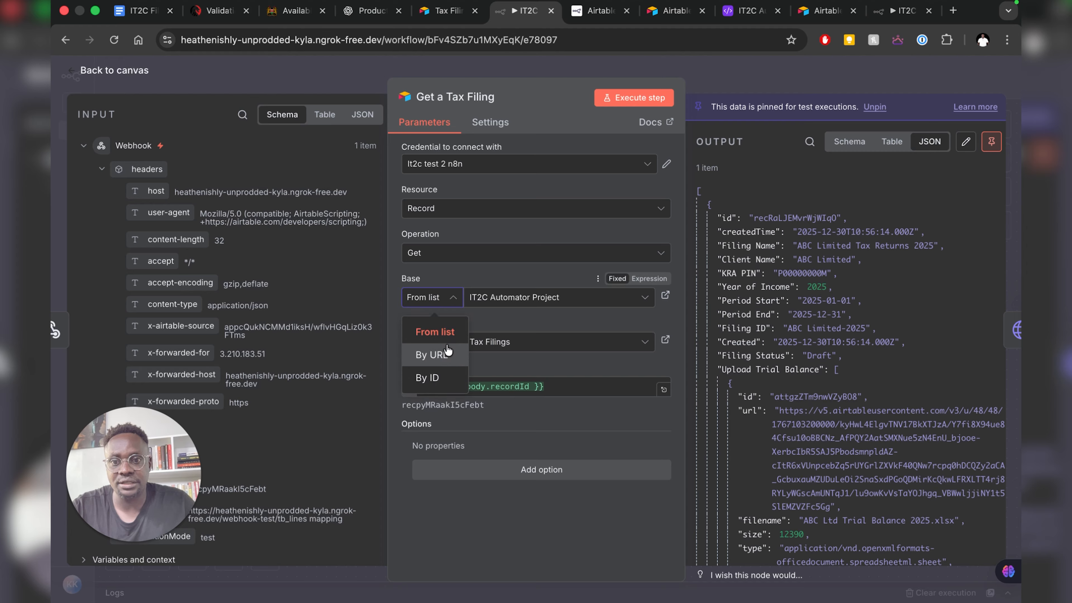
left_click(439, 333)
left_click(550, 297)
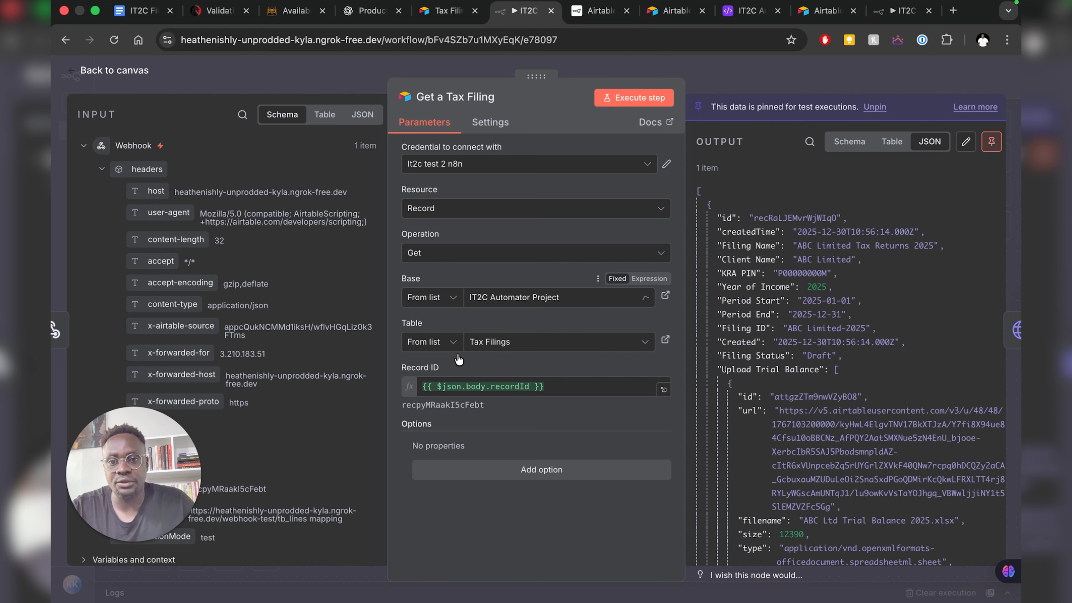
left_click(459, 361)
left_click(428, 343)
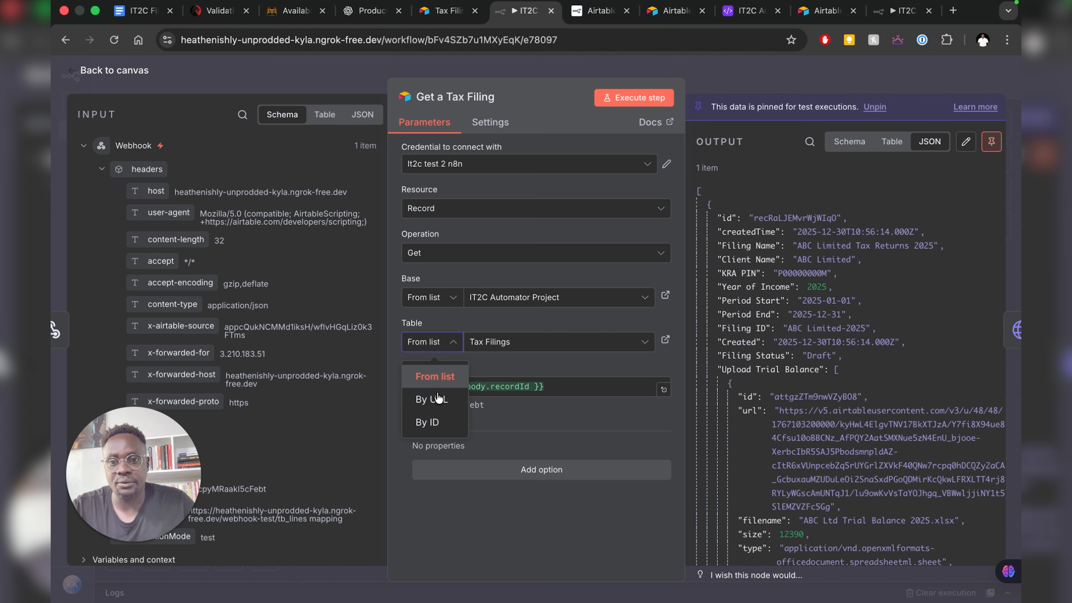
left_click(535, 341)
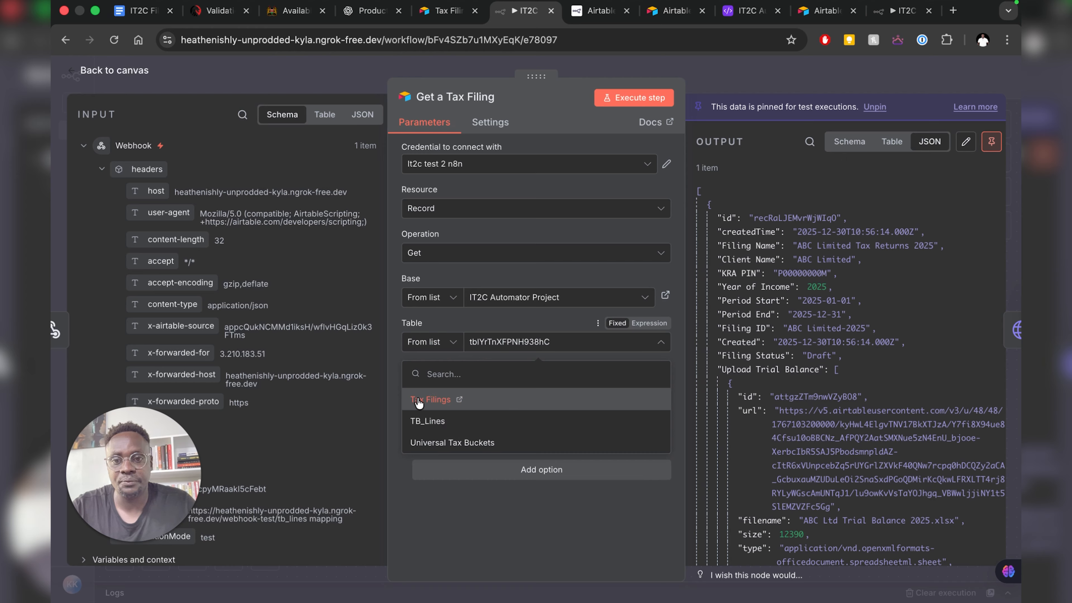
left_click(419, 402)
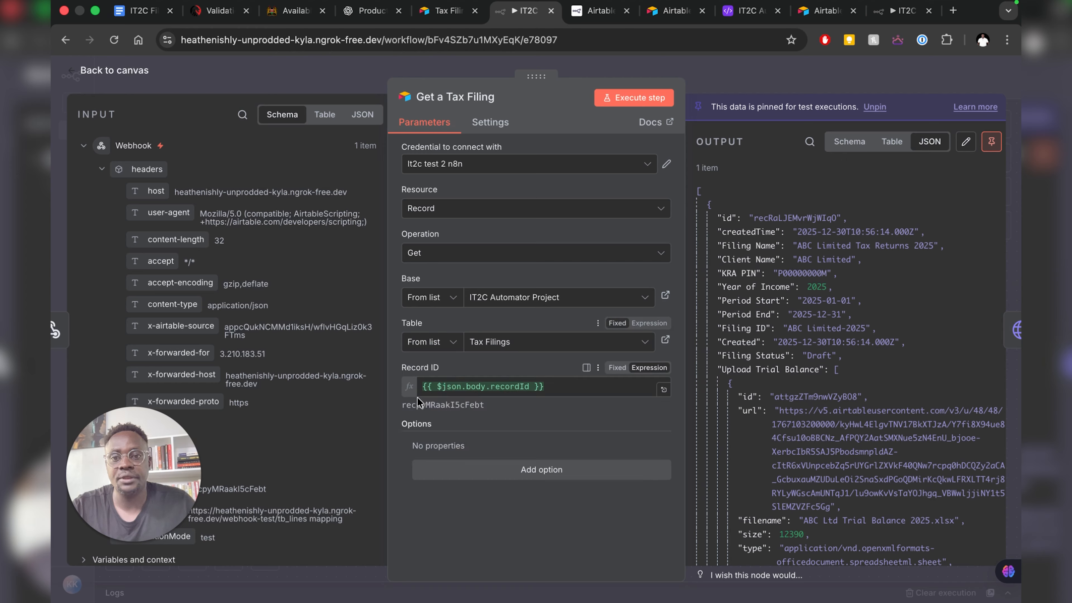
- Replace the Record ID expression with the webhook body's recordId, {{ $json.body.recordId }}
left_click(570, 389)
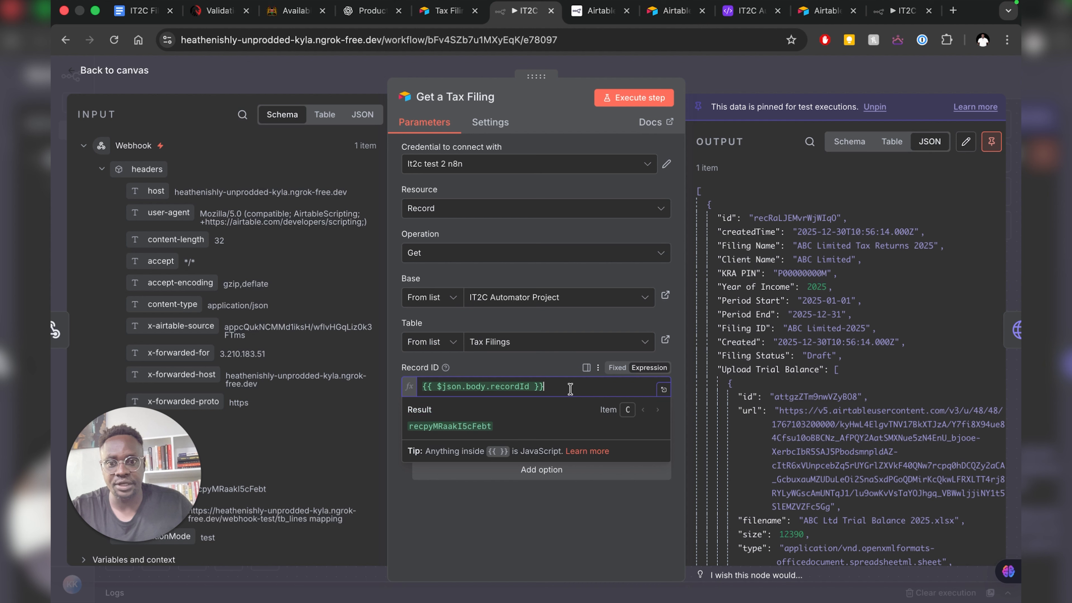
left_click_drag(552, 387, 411, 388)
key("BackSpace")
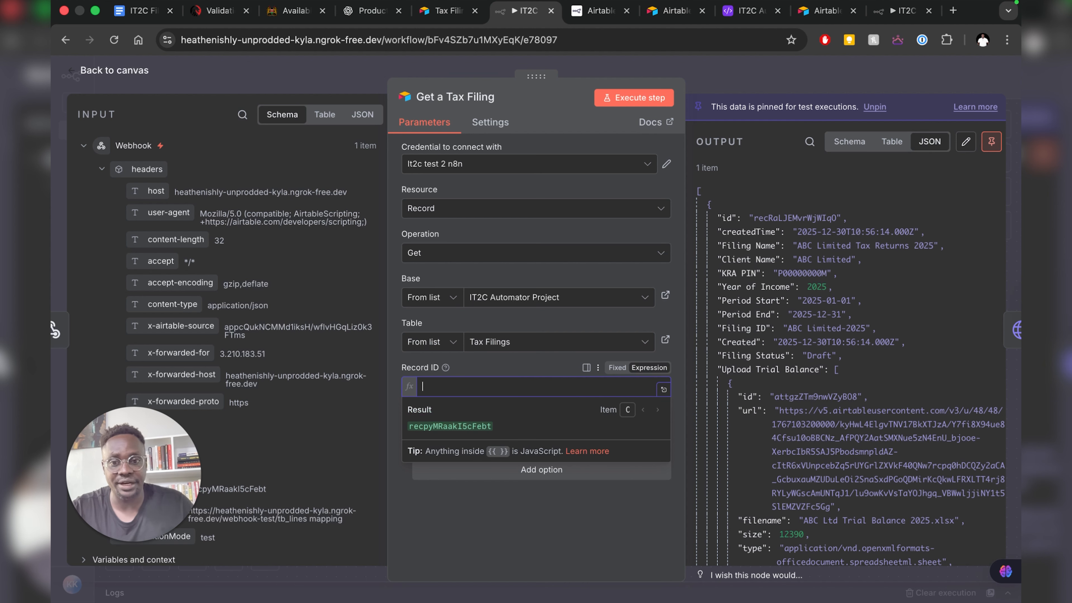
left_click(488, 536)
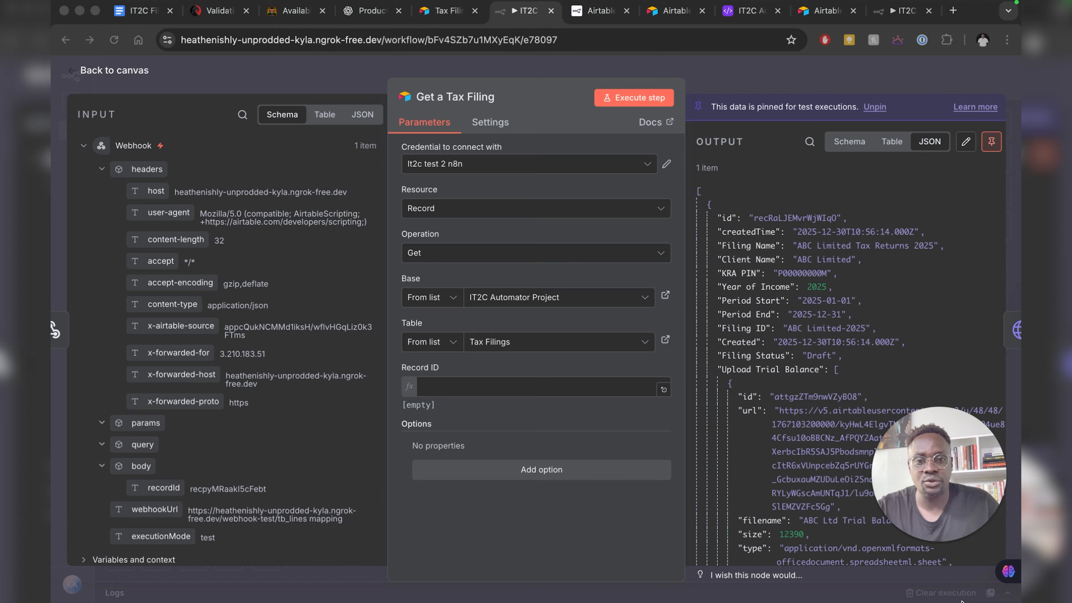
scroll(203, 428, "down", 1)
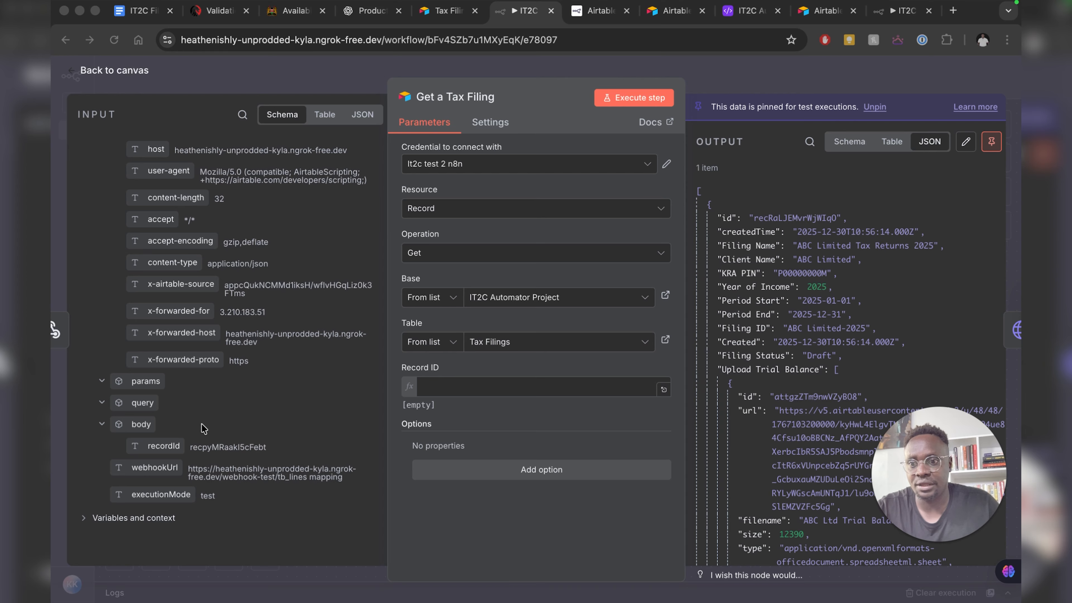
left_click(361, 120)
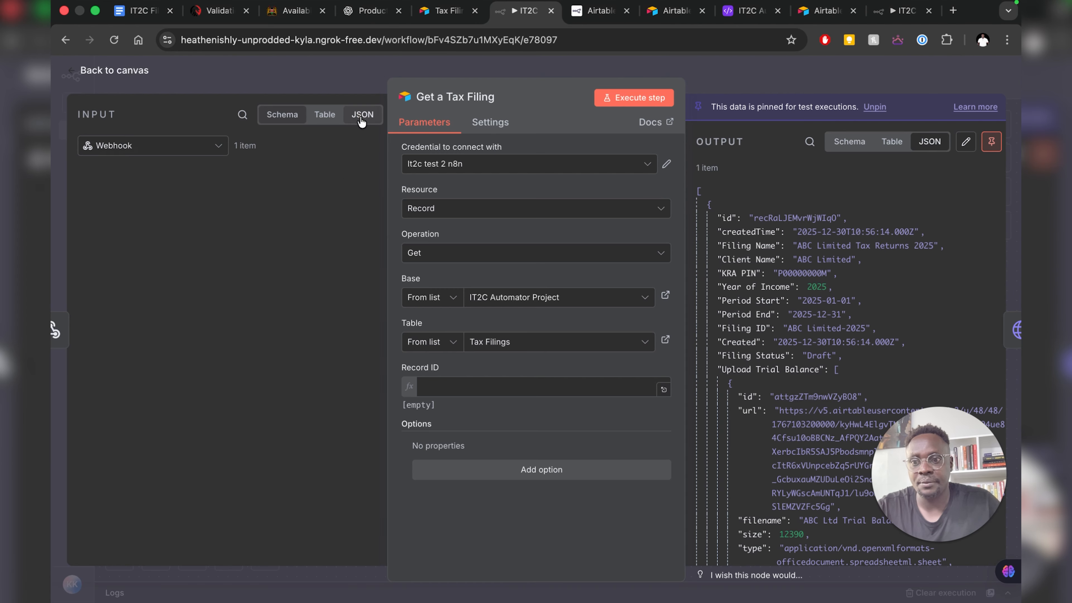
scroll(132, 437, "down", 2)
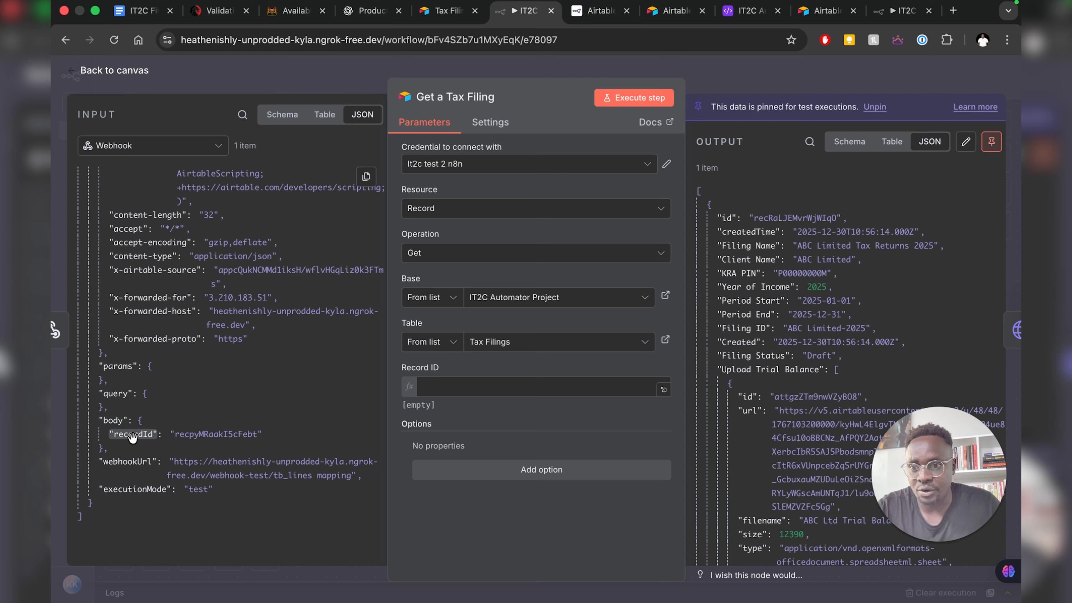
left_click_drag(132, 437, 484, 389)
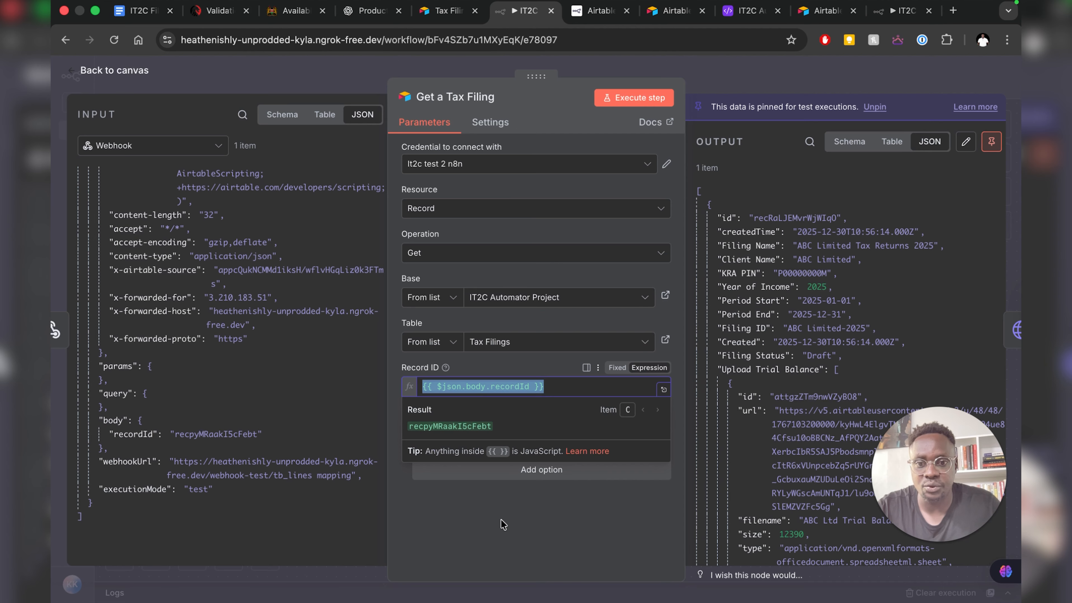
left_click(461, 379)
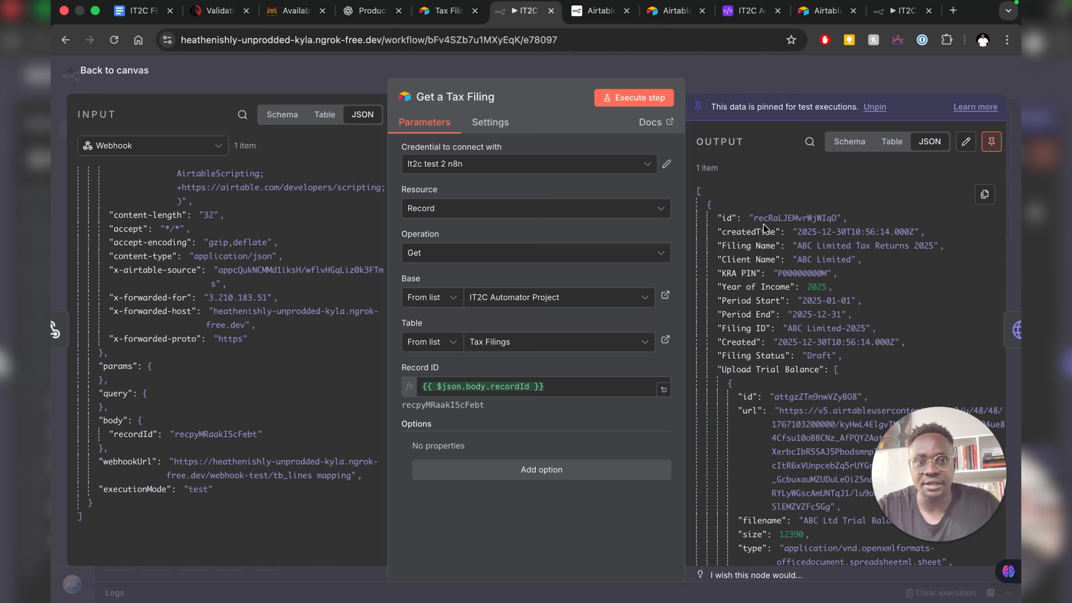
- Unpin and execute Get a Tax Filing, reviewing the returned ABC Limited 2025 Tax Return record
left_click(637, 98)
left_click(633, 364)
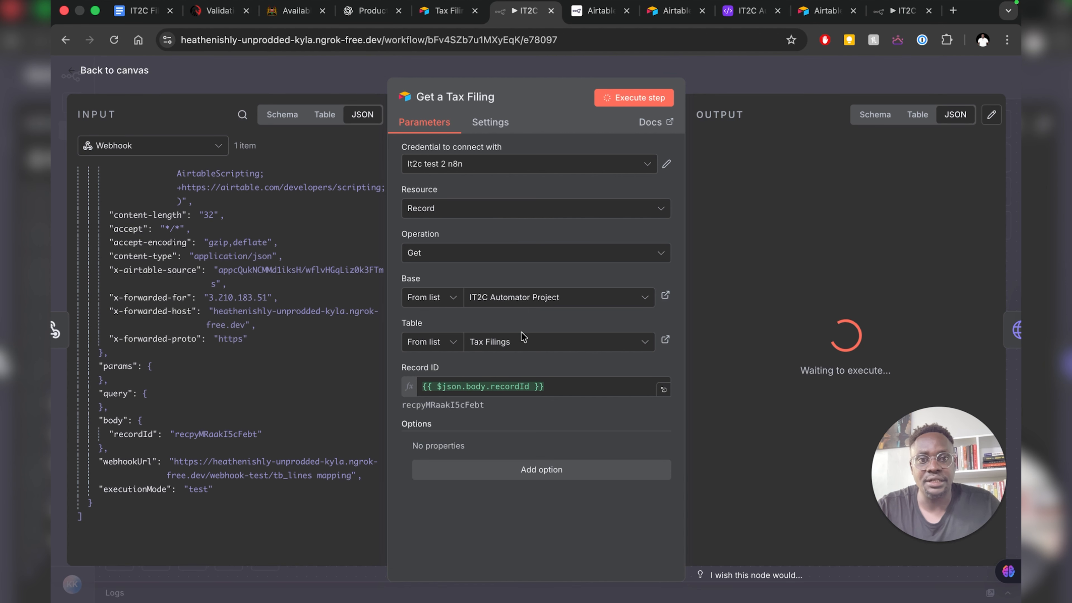
left_click_drag(922, 513, 127, 499)
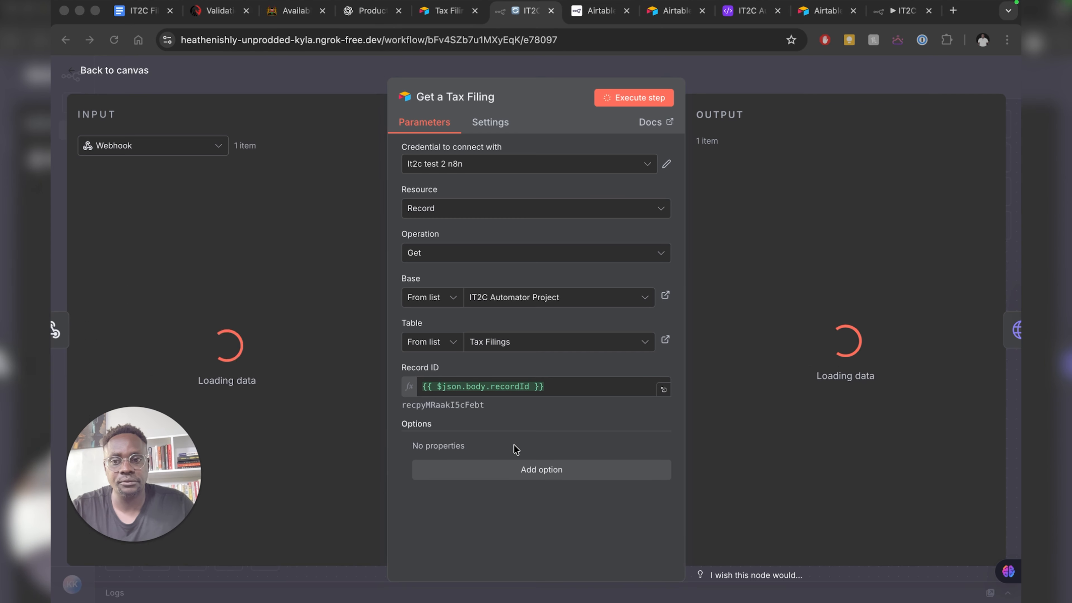
scroll(760, 275, "down", 2)
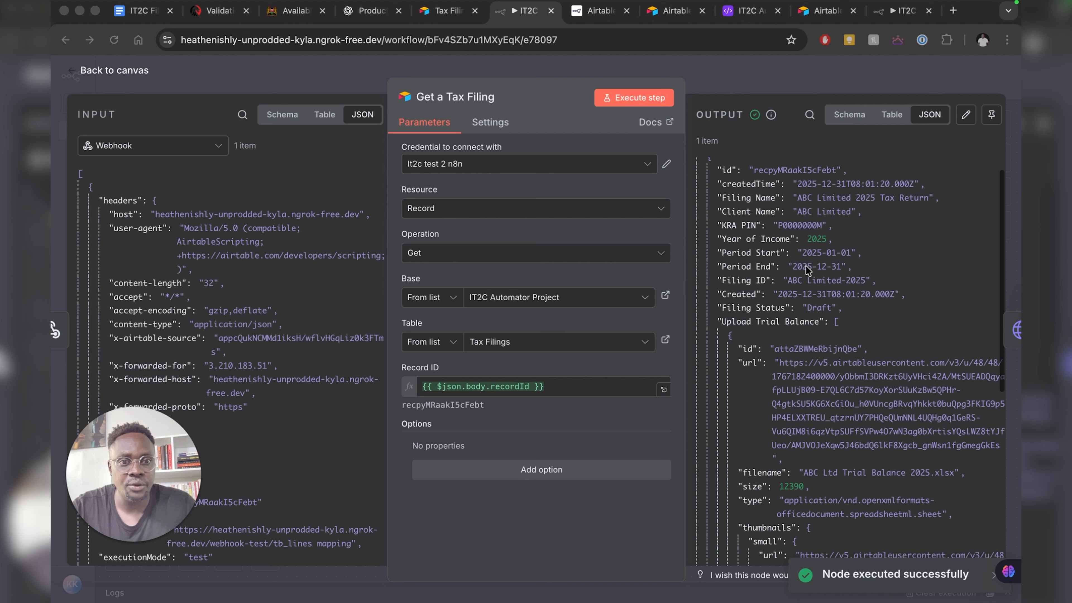
scroll(766, 228, "up", 2)
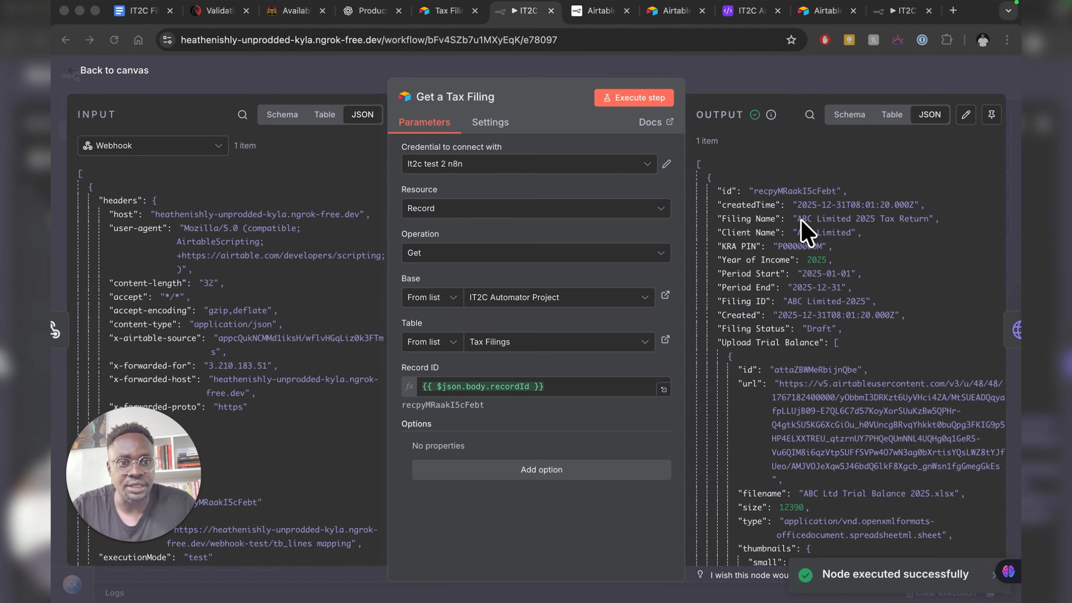
scroll(926, 230, "down", 5)
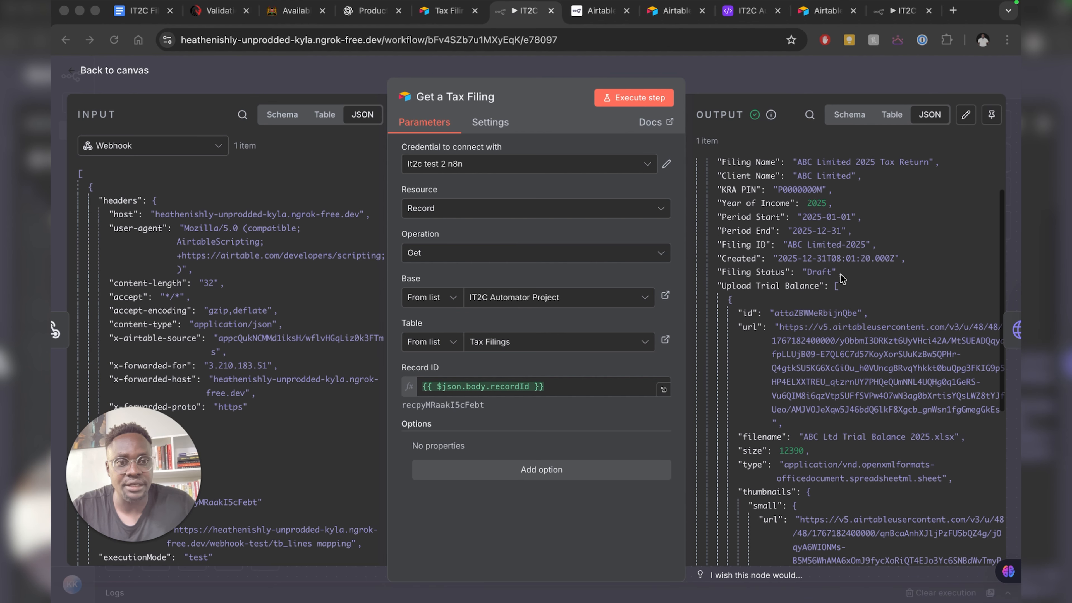
scroll(841, 278, "down", 8)
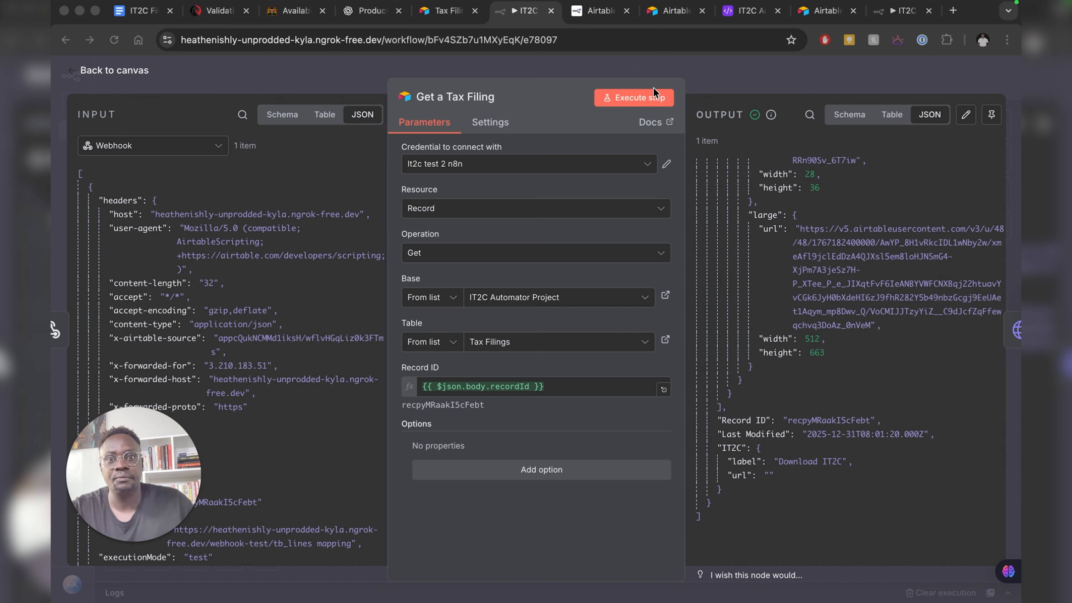
left_click(112, 71)
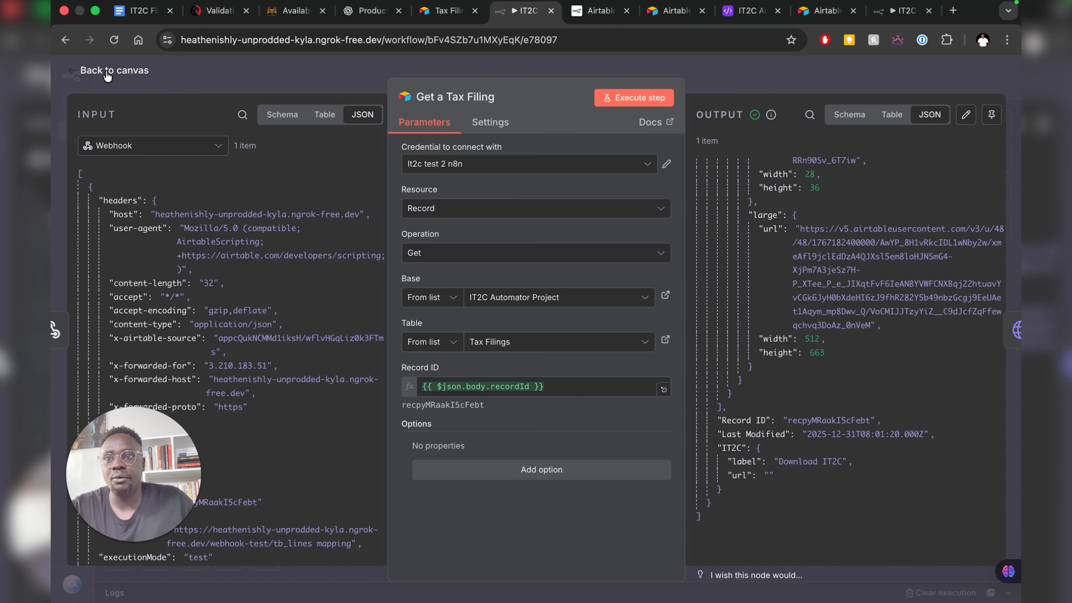
left_click(110, 71)
- Pin the Get a Tax Filing node's fetched tax filing record as test data
right_click(541, 239)
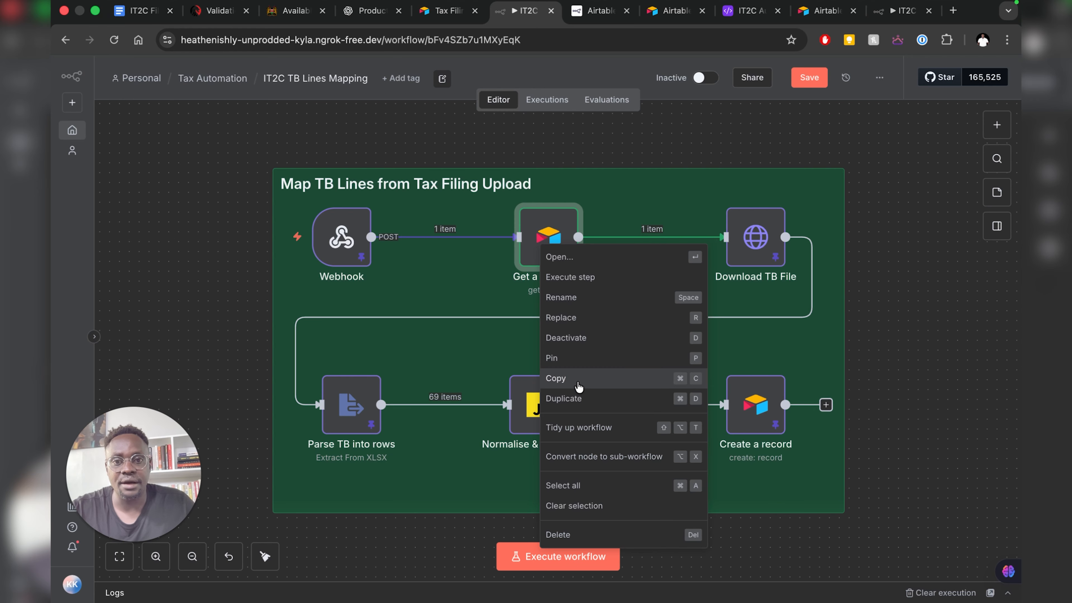
left_click(572, 364)
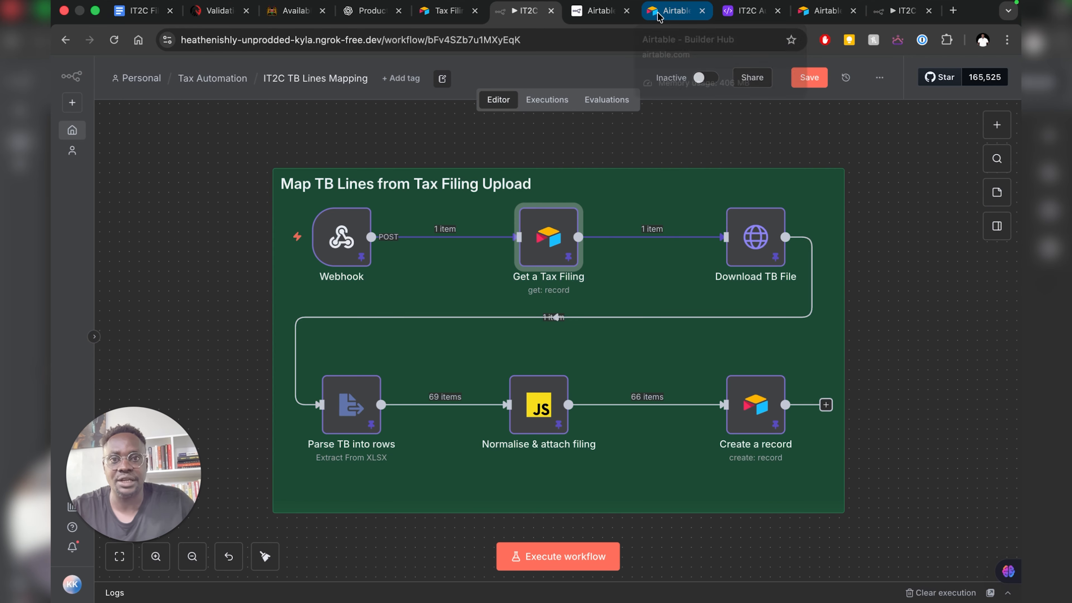
left_click(747, 10)
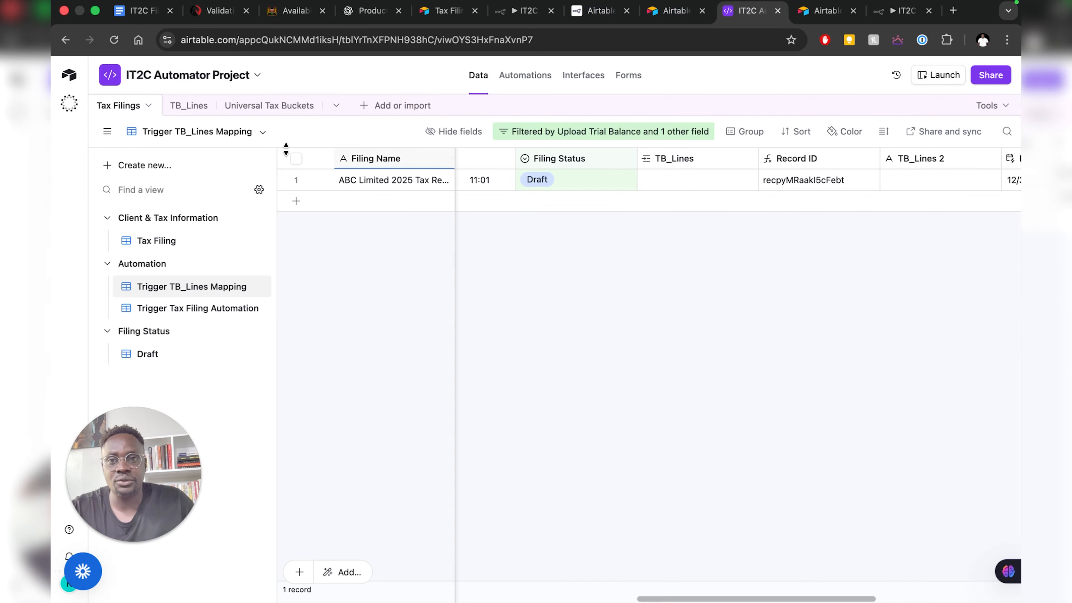
scroll(694, 196, "left", 10)
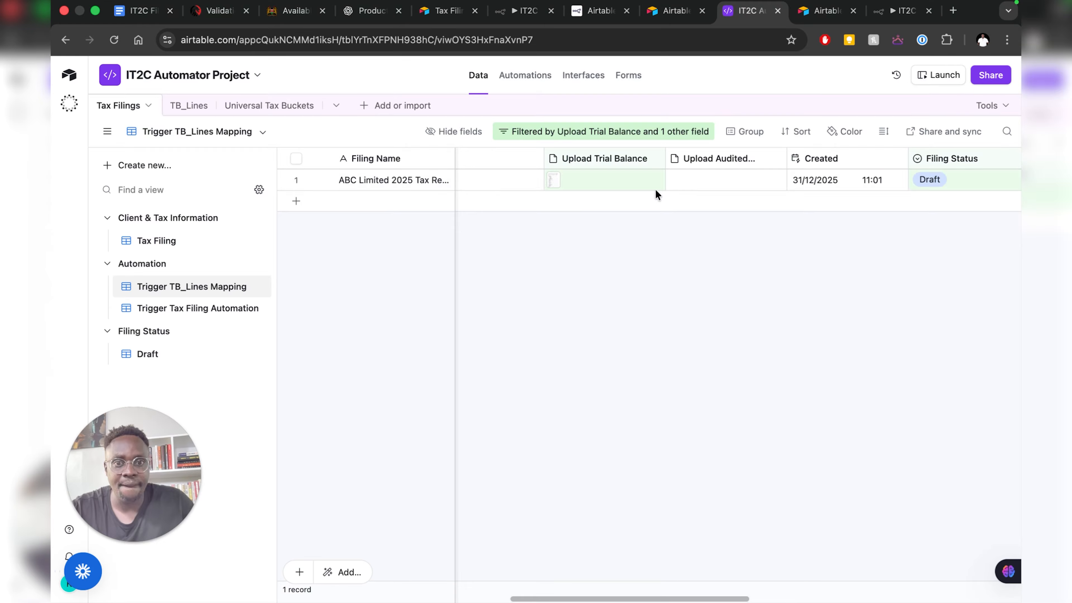
left_click(555, 184)
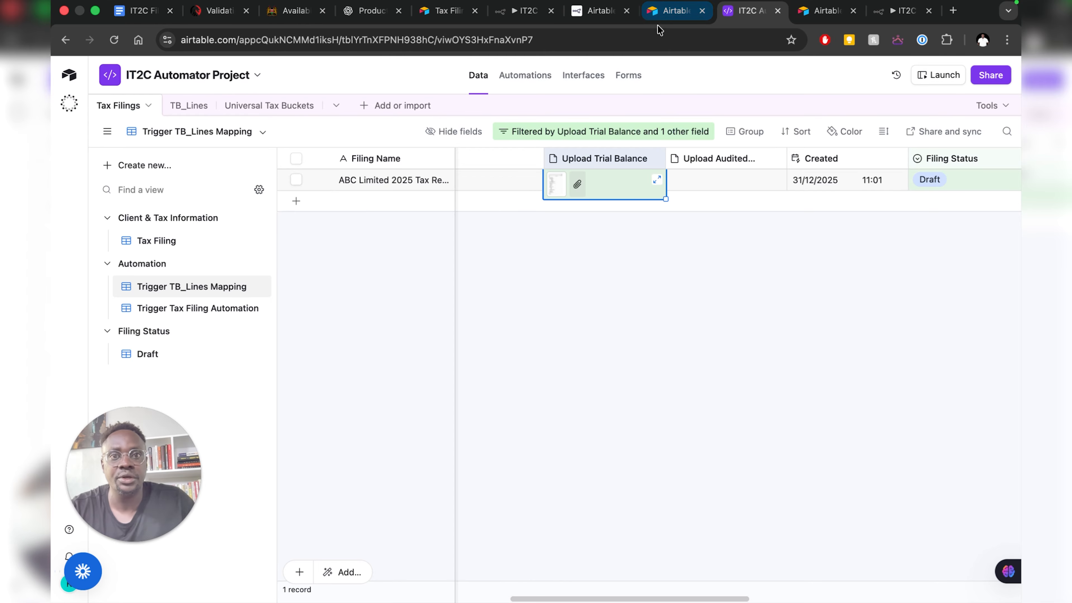
left_click(524, 11)
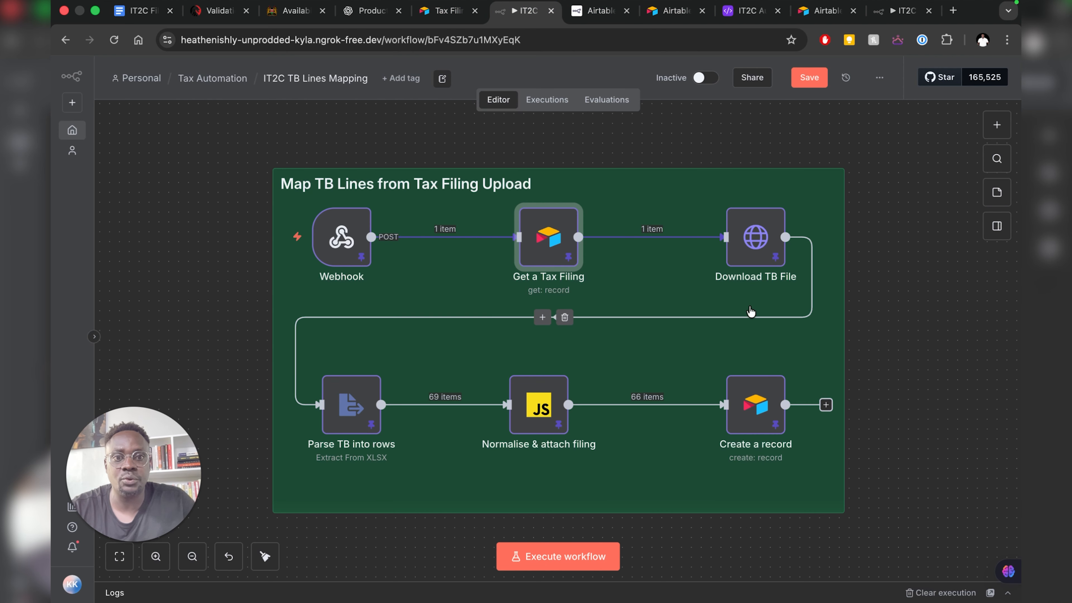
- Open Download TB File and preview what its URL expression resolves to
left_click(751, 252)
double_click(750, 253)
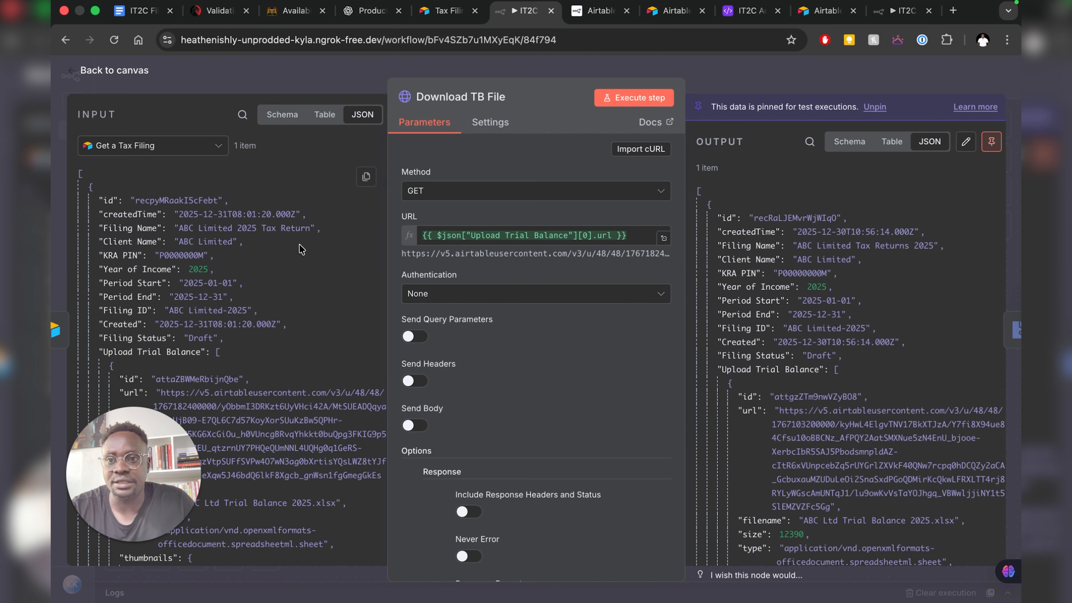
scroll(292, 253, "down", 5)
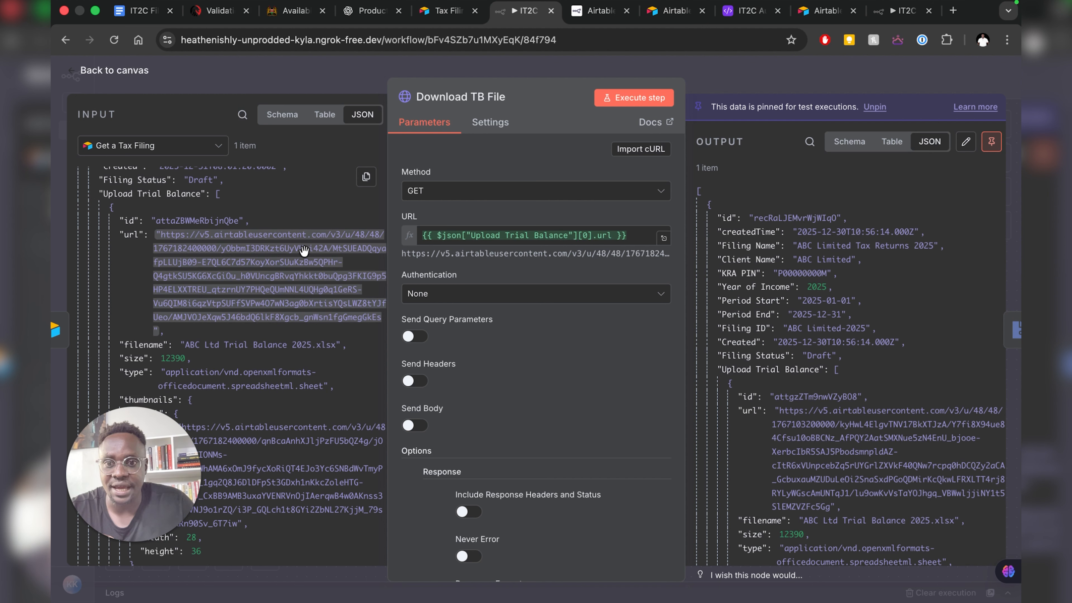
left_click(436, 235)
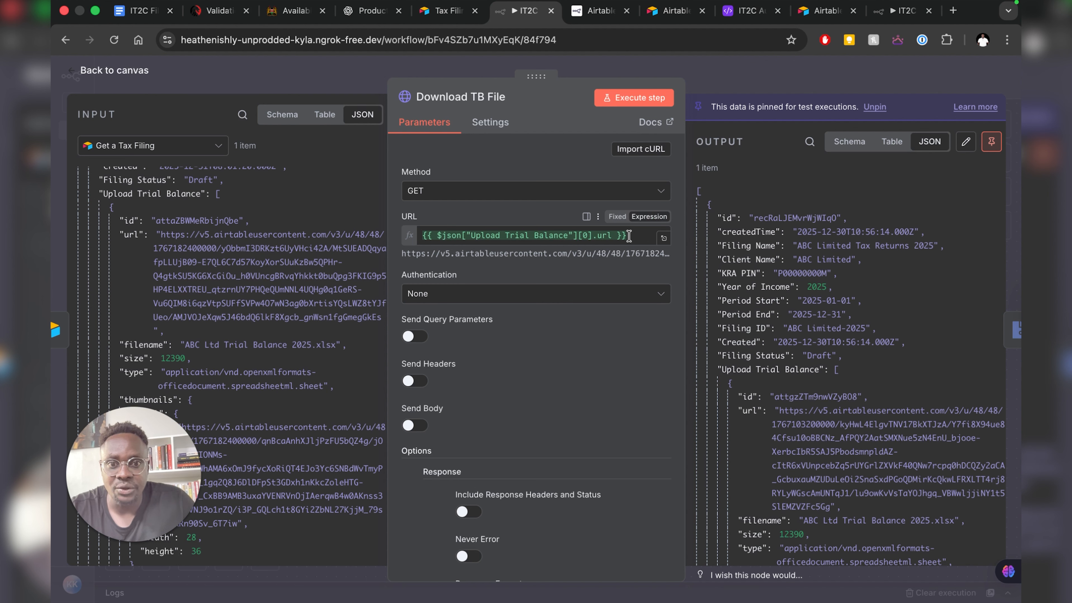
left_click_drag(629, 236, 393, 239)
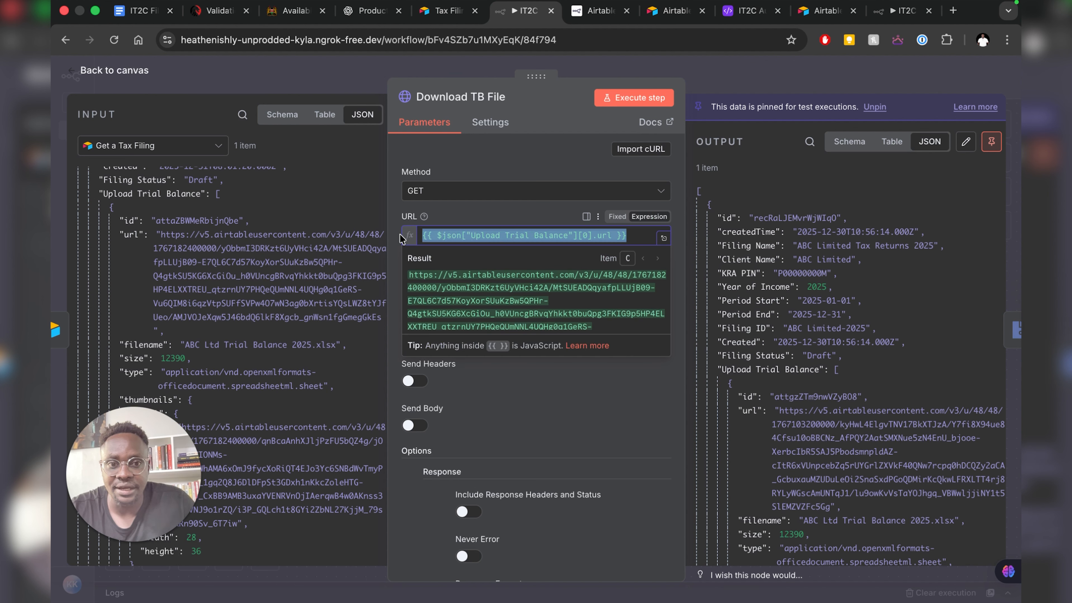
left_click(512, 425)
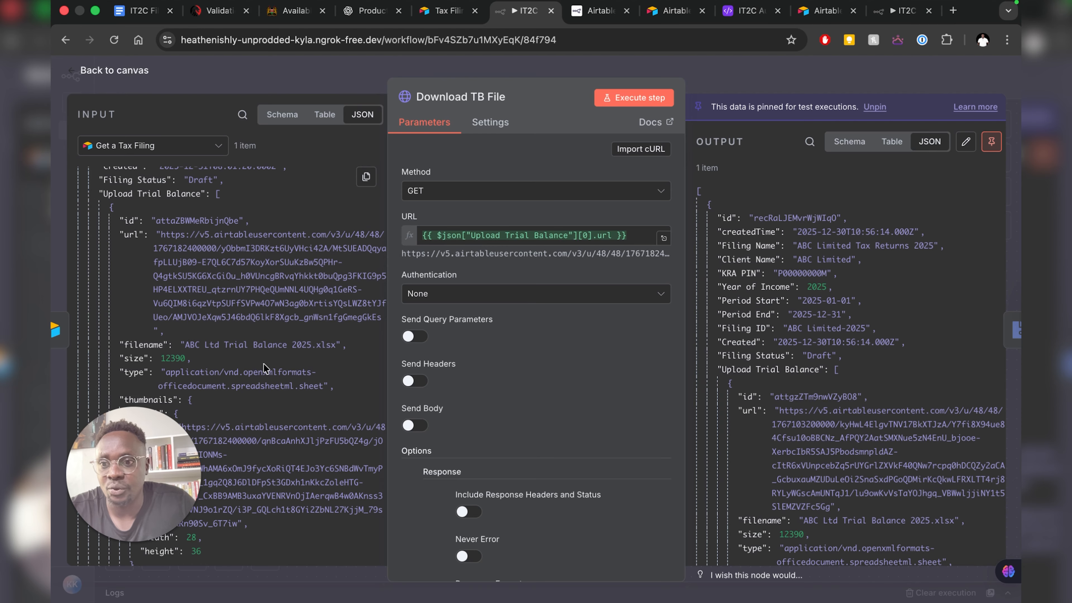
- Re-run Download TB File unpinned, fetching ABCLtdTrialBalance2025.xlsx (12.4 kB) as binary tbfile
scroll(270, 363, "down", 2)
scroll(270, 338, "up", 1)
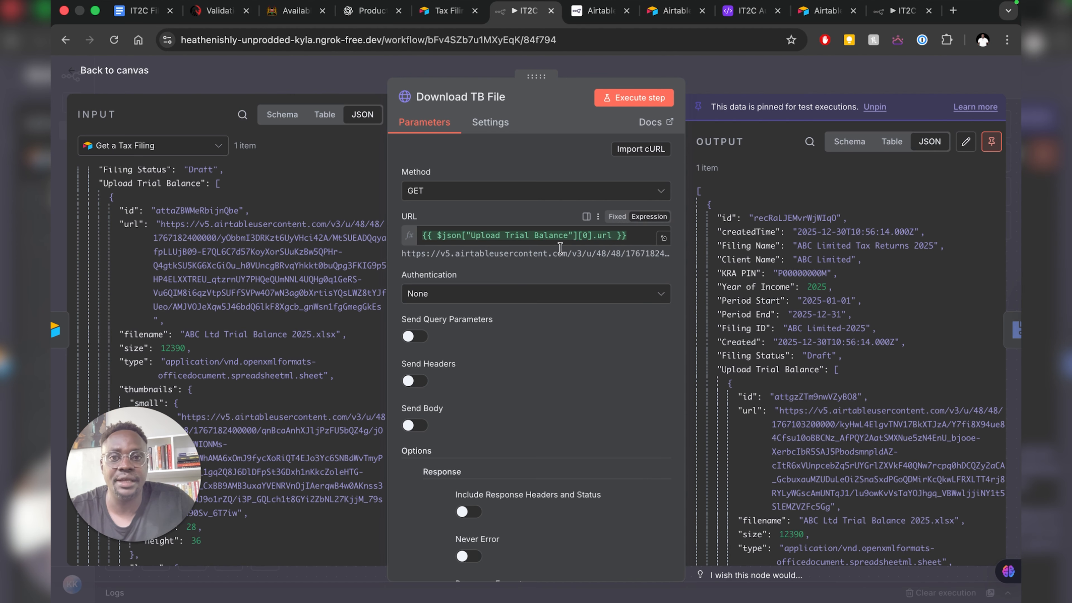
left_click(643, 102)
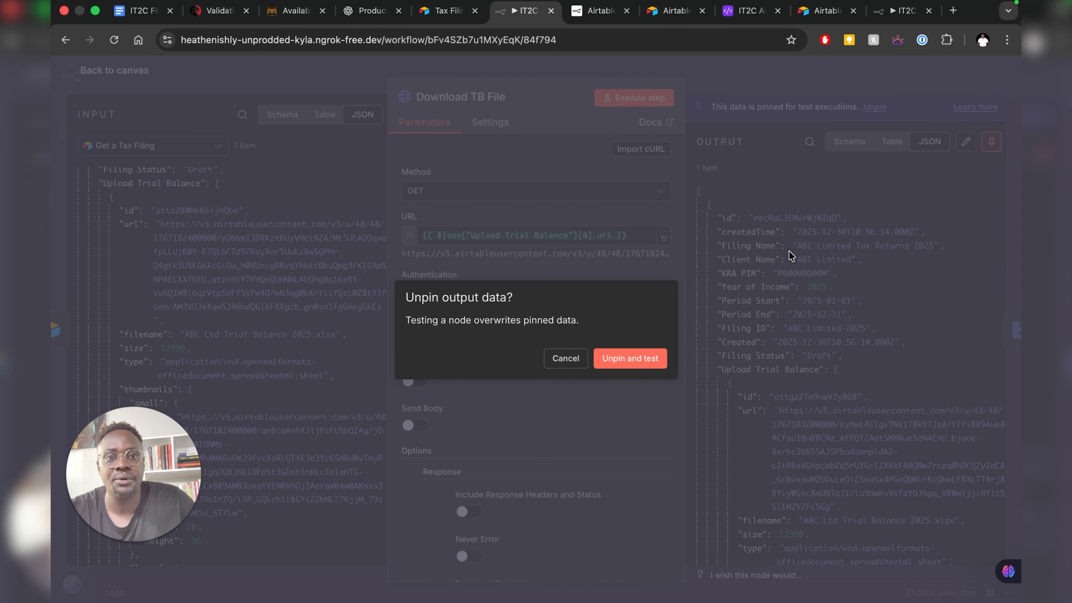
left_click(633, 360)
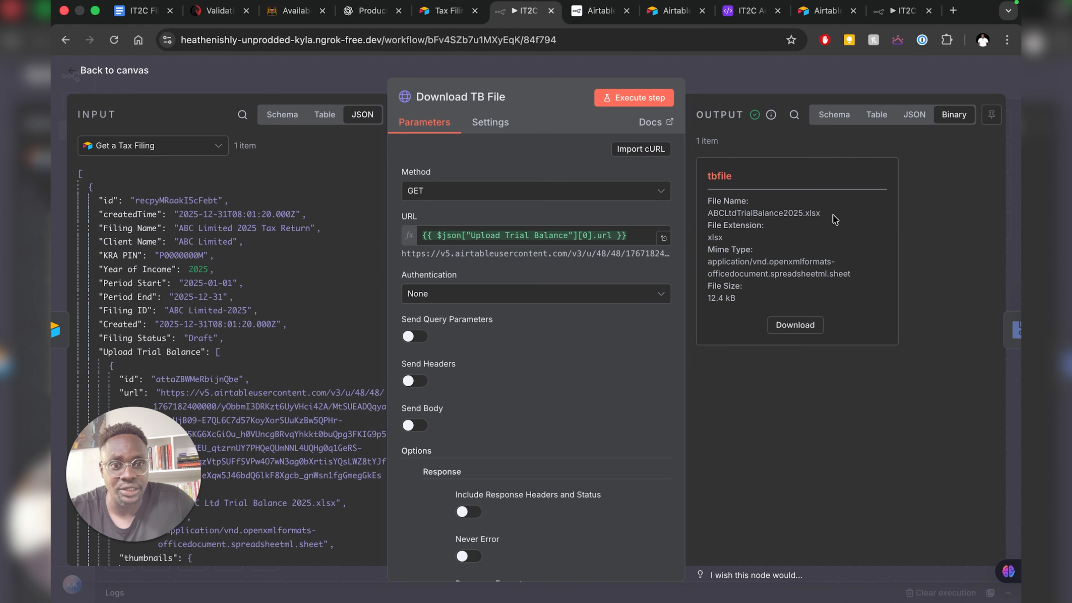
left_click(115, 72)
- Pin Download TB File's output and open Parse TB into rows (XLSX from tbfile, Header Row on)
right_click(743, 252)
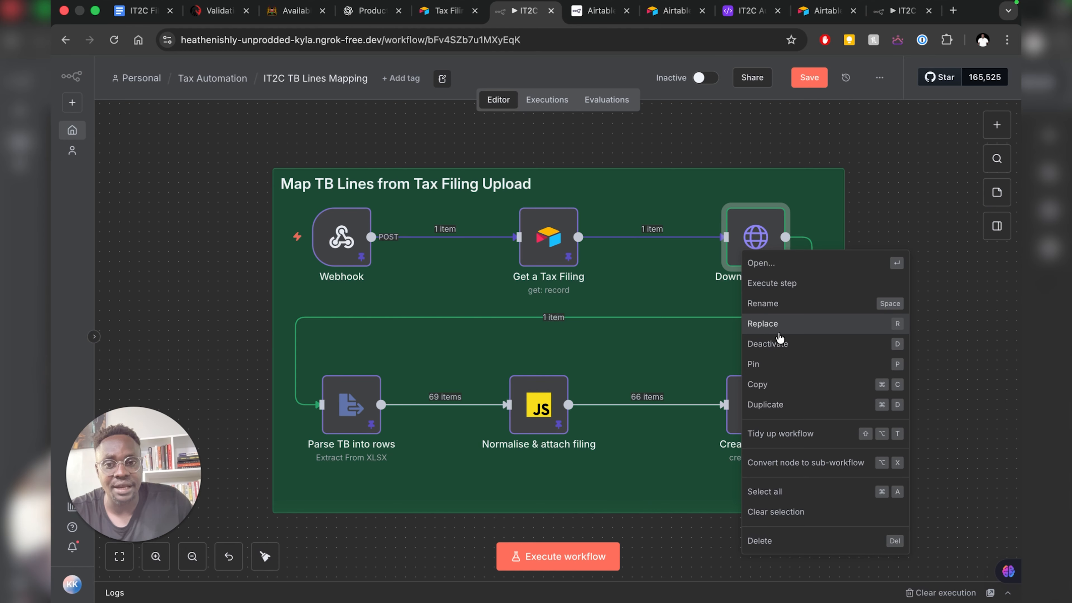
left_click(766, 364)
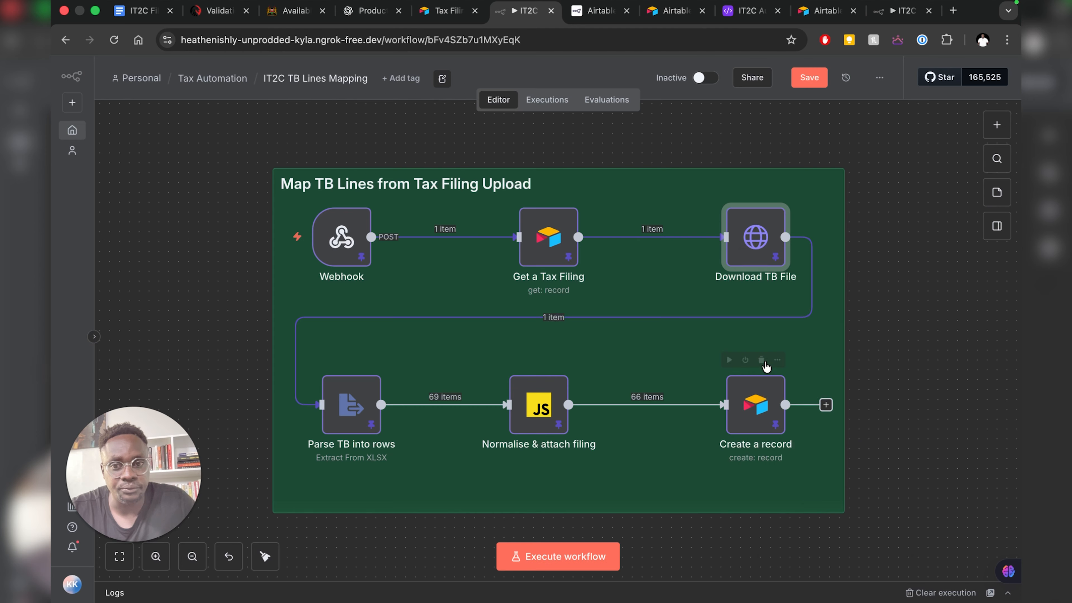
double_click(373, 389)
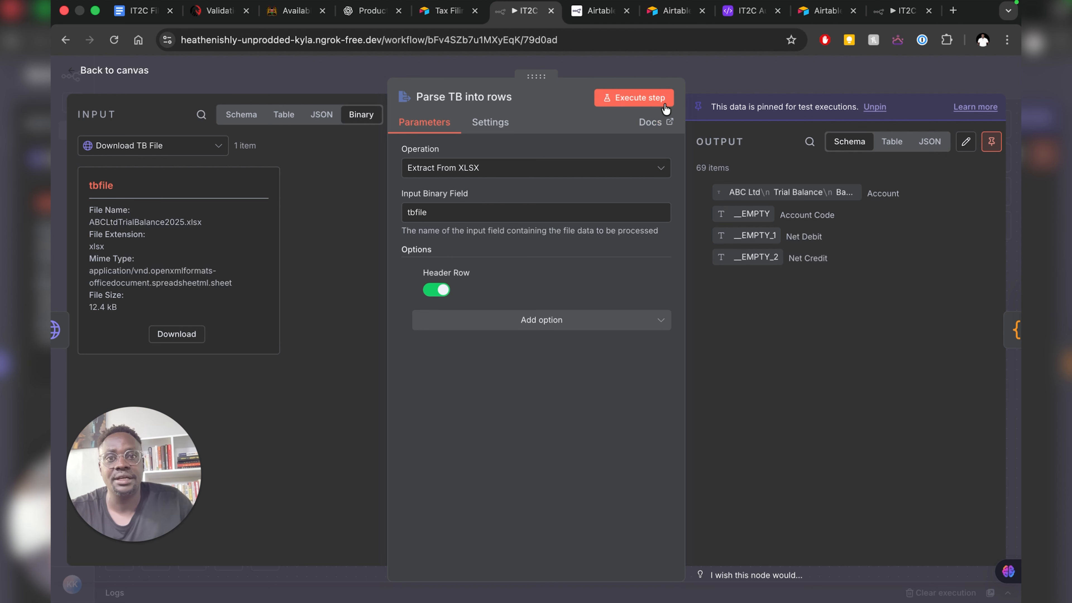
- Re-run Parse TB into rows without pinned data and browse the 69 parsed rows as a table
left_click(633, 97)
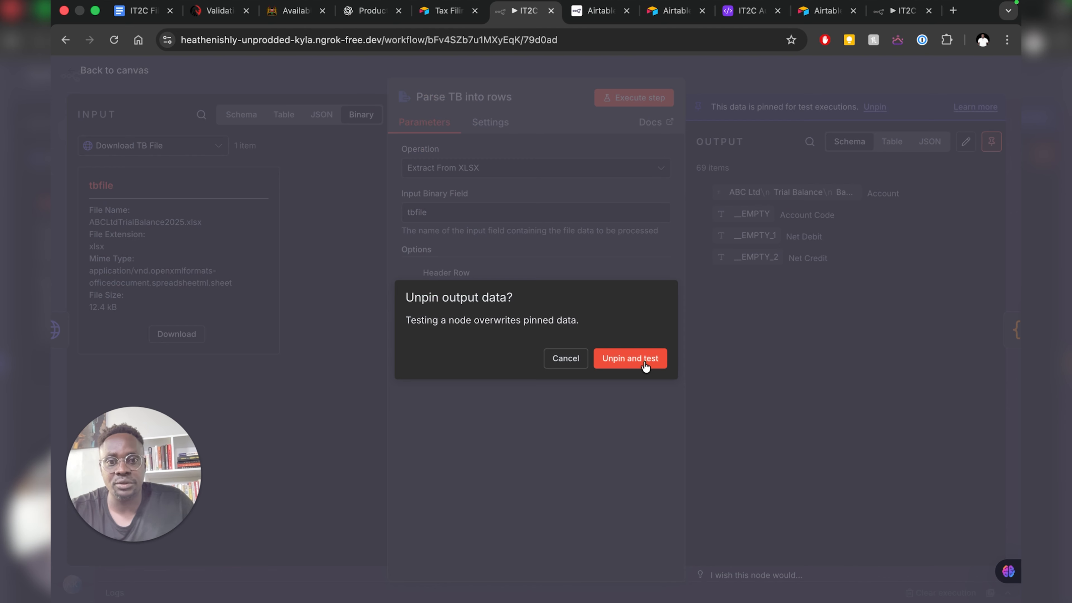
left_click(630, 358)
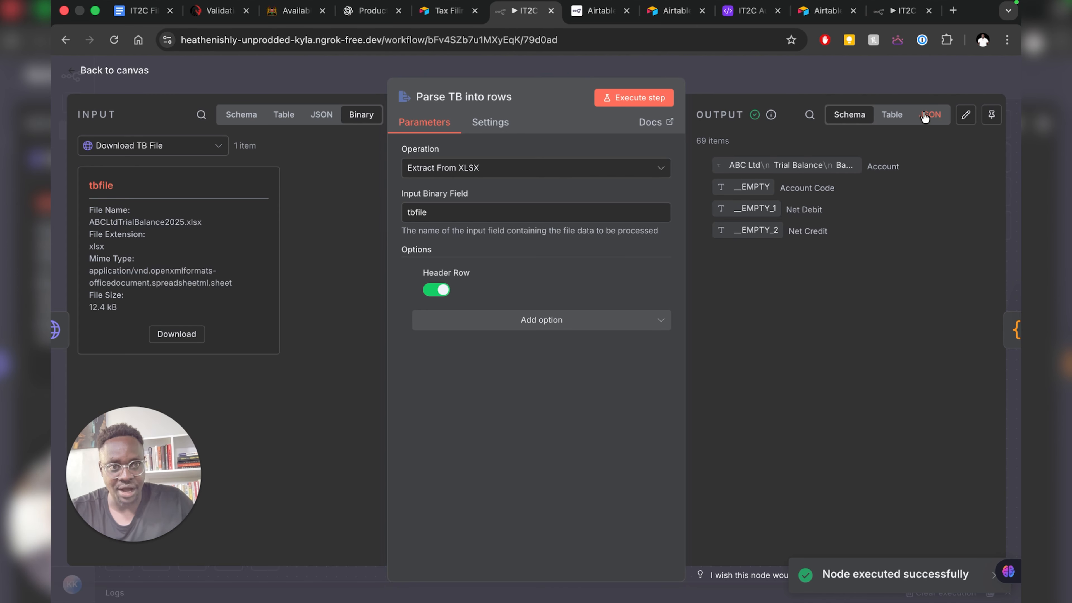
left_click(925, 117)
left_click(838, 123)
left_click(892, 117)
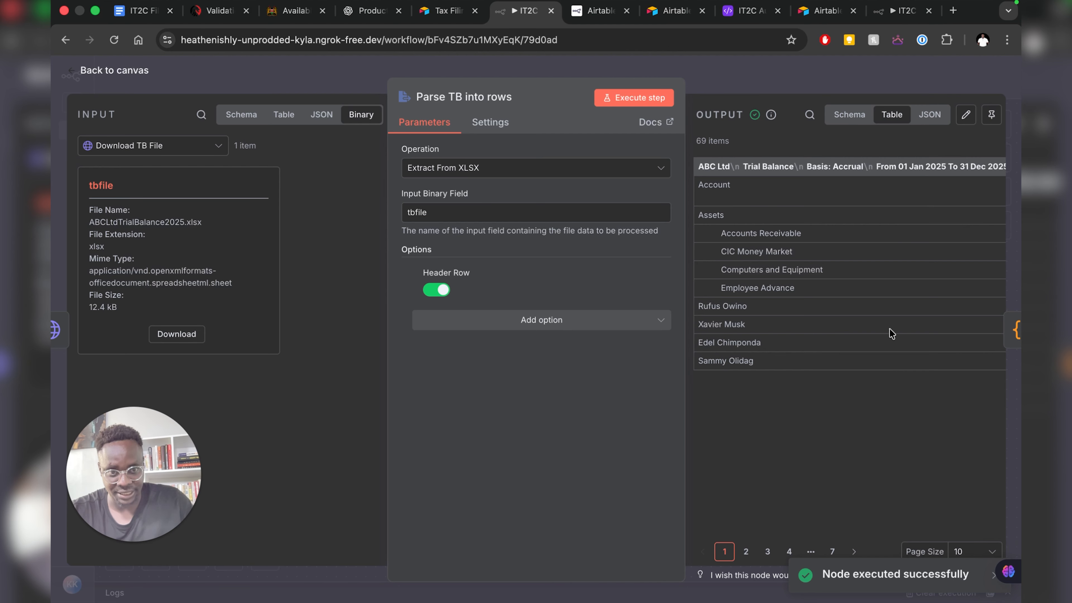
left_click(969, 556)
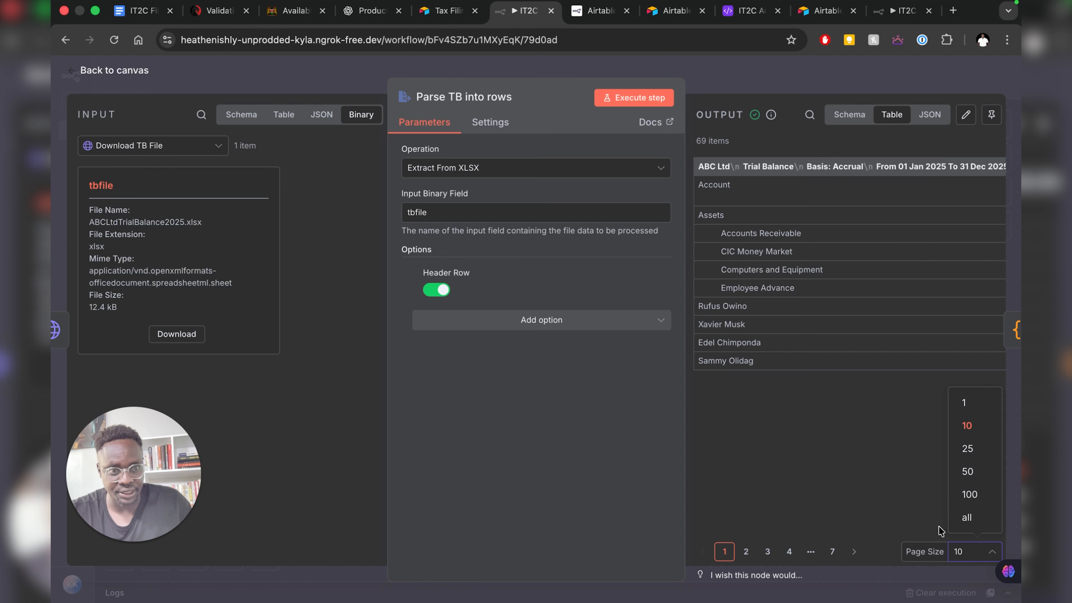
left_click(963, 499)
scroll(814, 326, "right", 10)
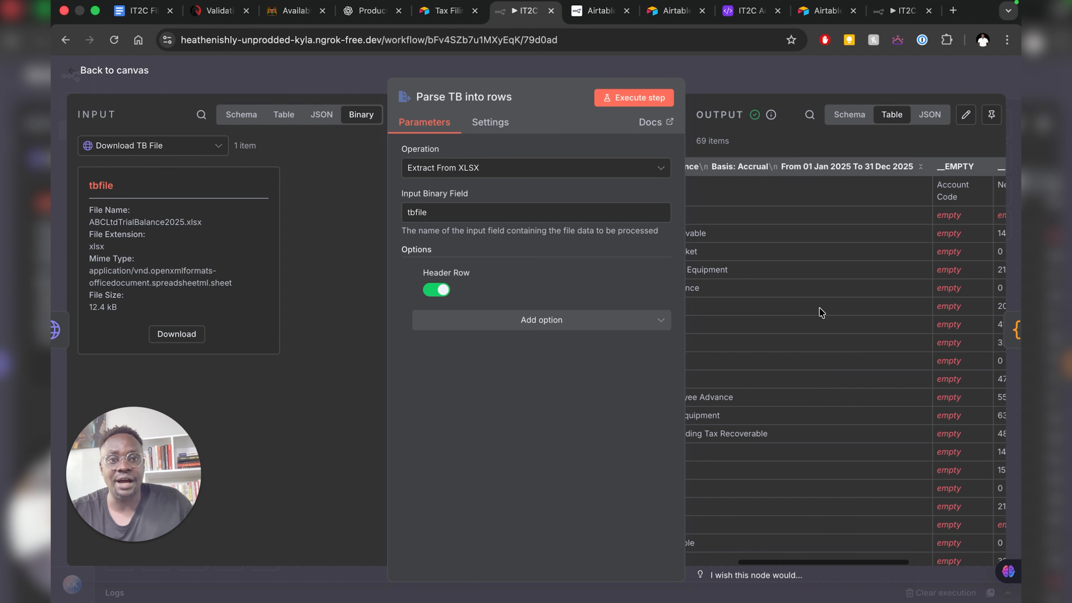
scroll(880, 329, "down", 5)
scroll(880, 328, "down", 5)
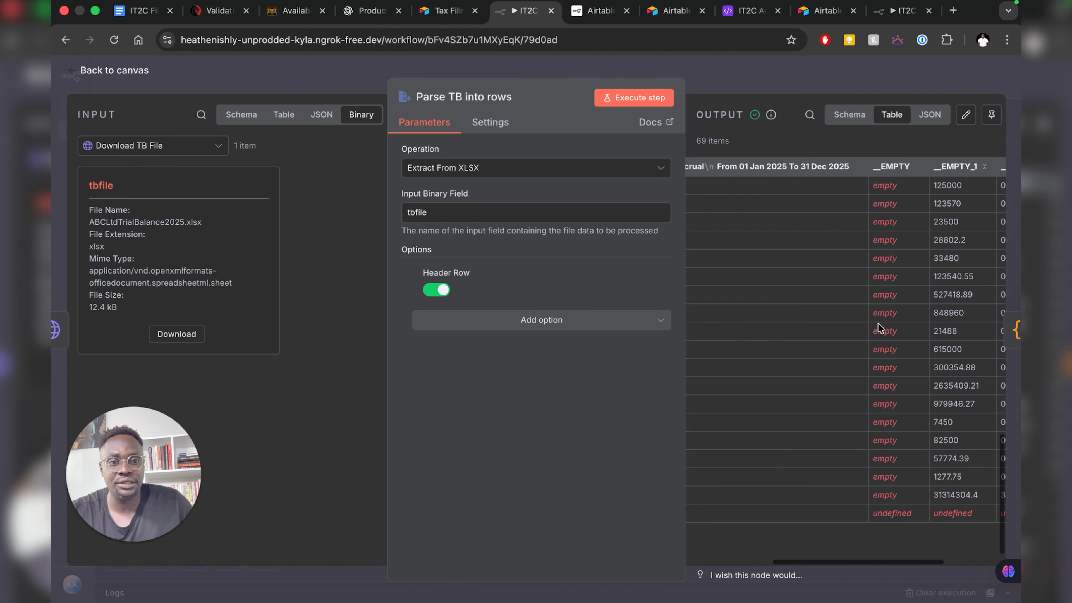
scroll(879, 323, "left", 10)
scroll(879, 324, "up", 15)
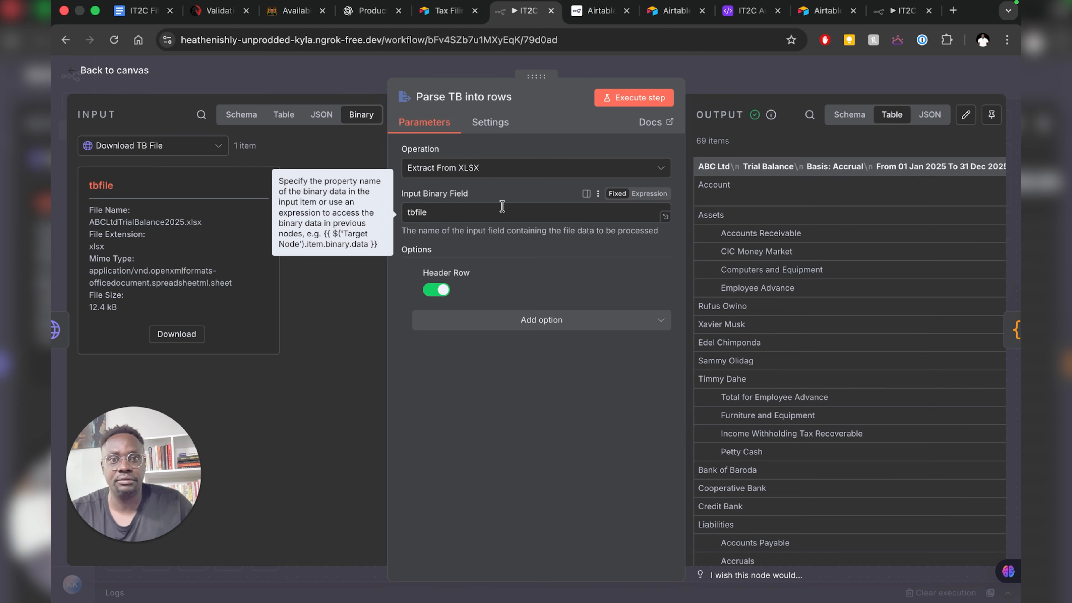
- Pin the Parse TB into rows output and open the Normalise & attach filing code
left_click(91, 72)
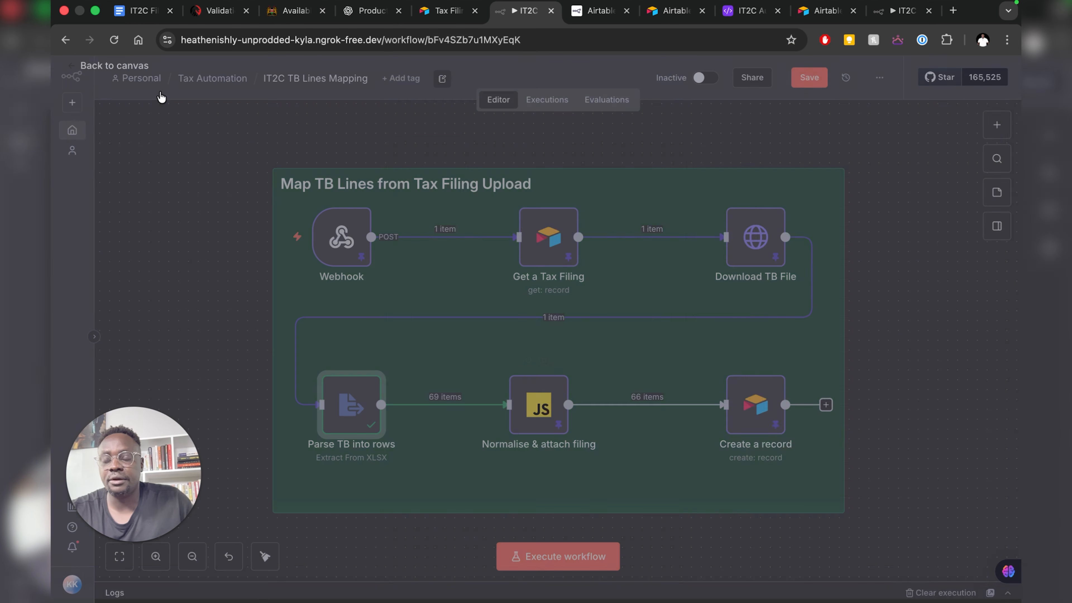
right_click(351, 403)
left_click(333, 210)
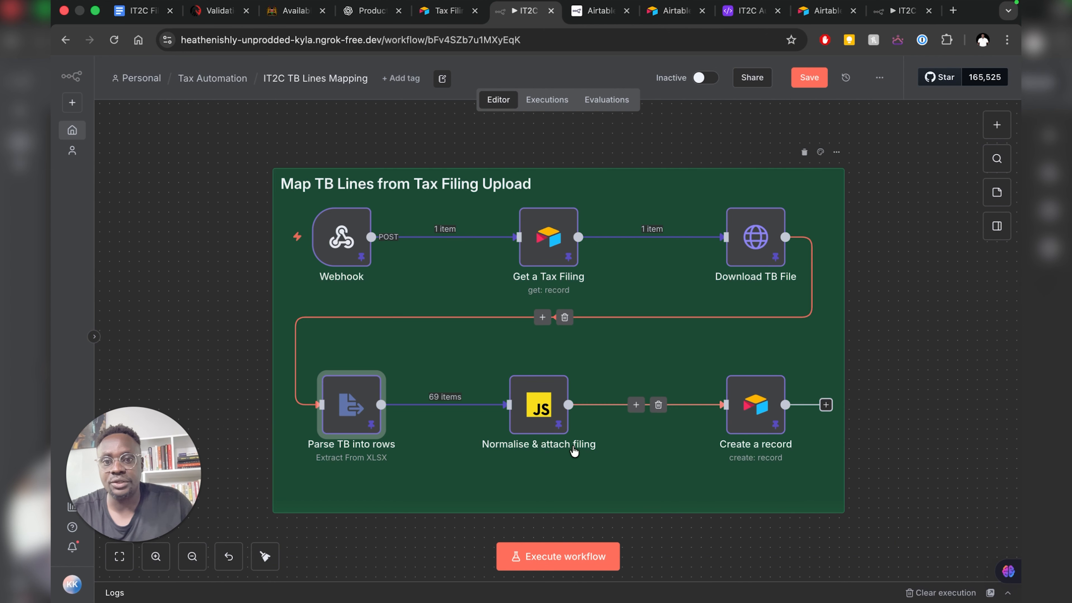
left_click(530, 415)
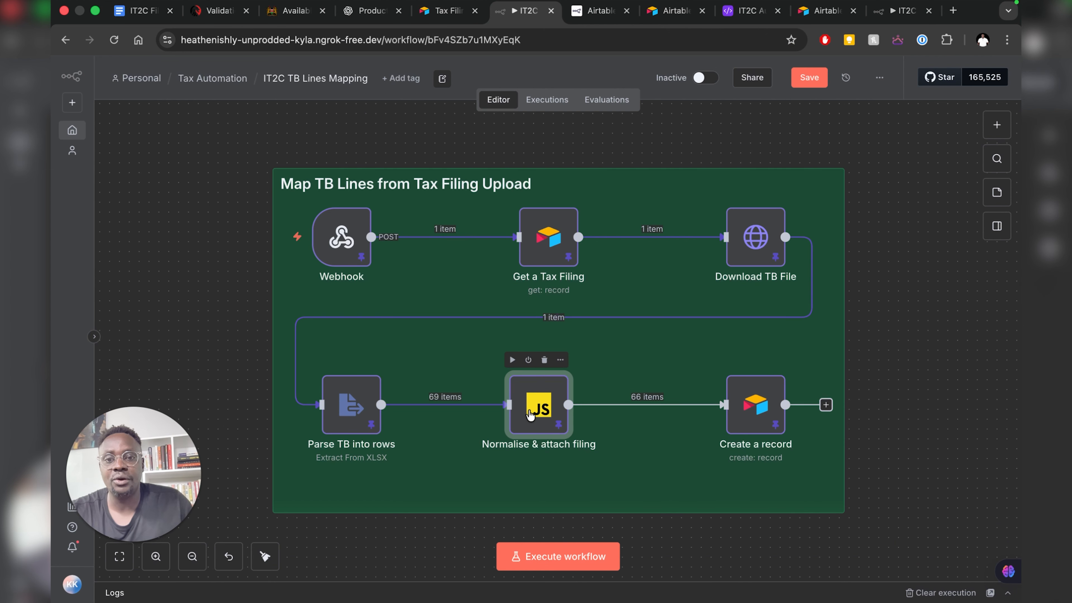
double_click(543, 409)
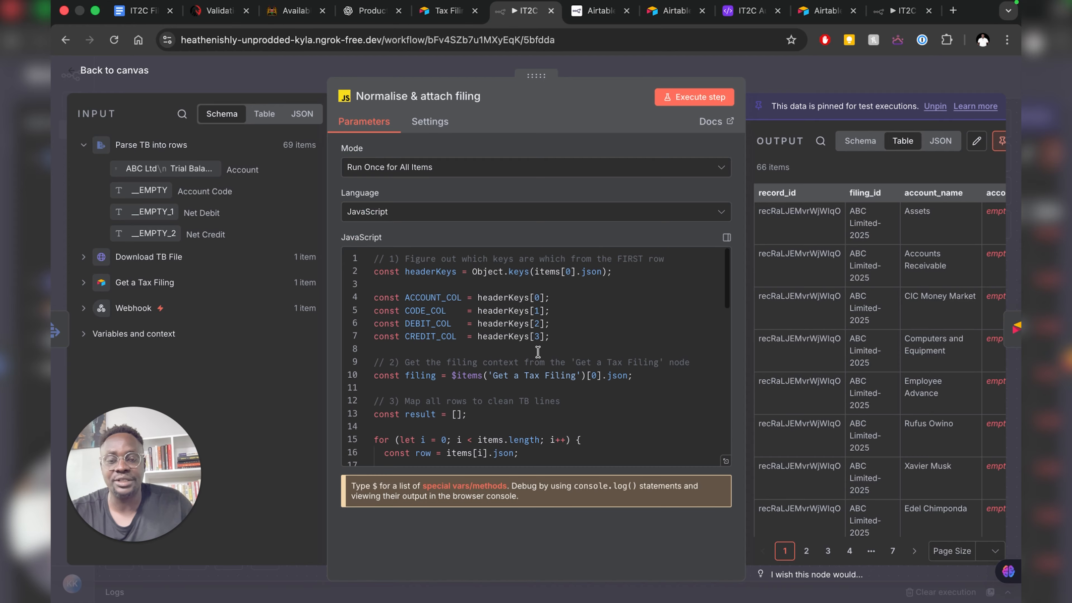
left_click(744, 16)
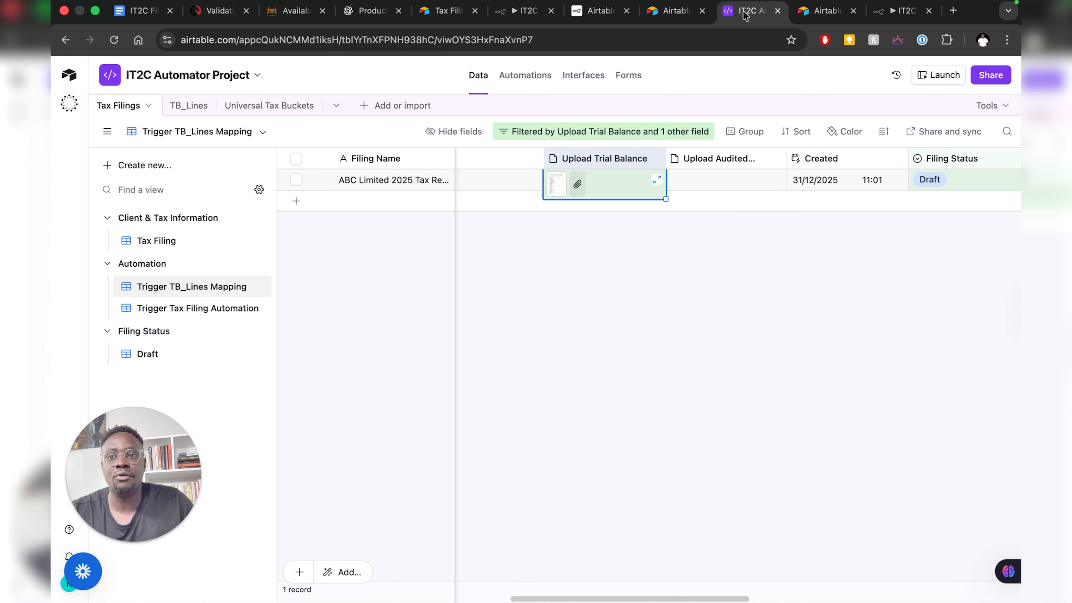
left_click(186, 113)
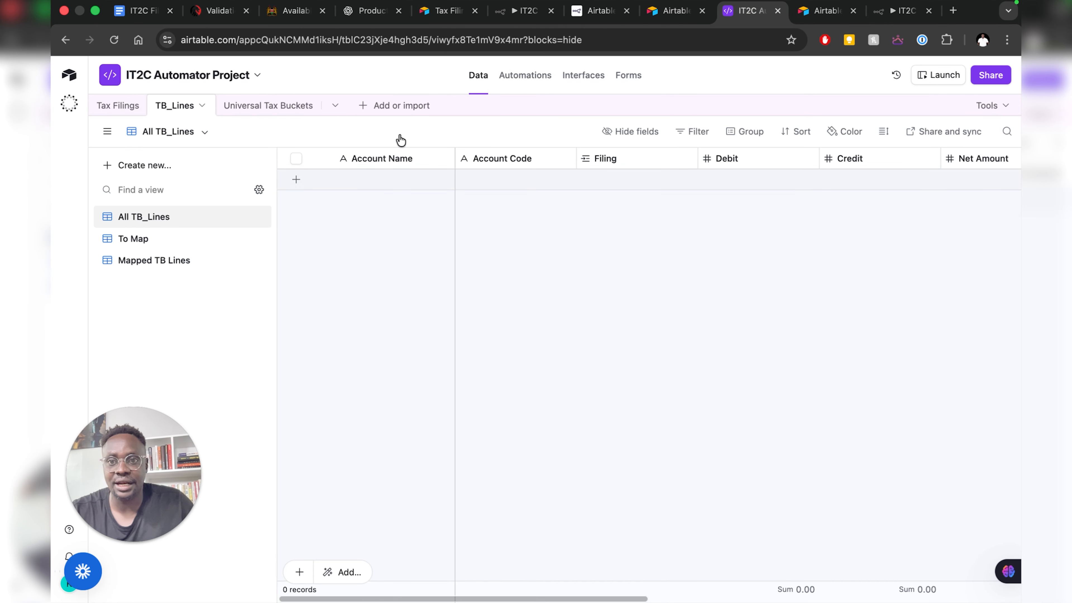
scroll(691, 328, "right", 10)
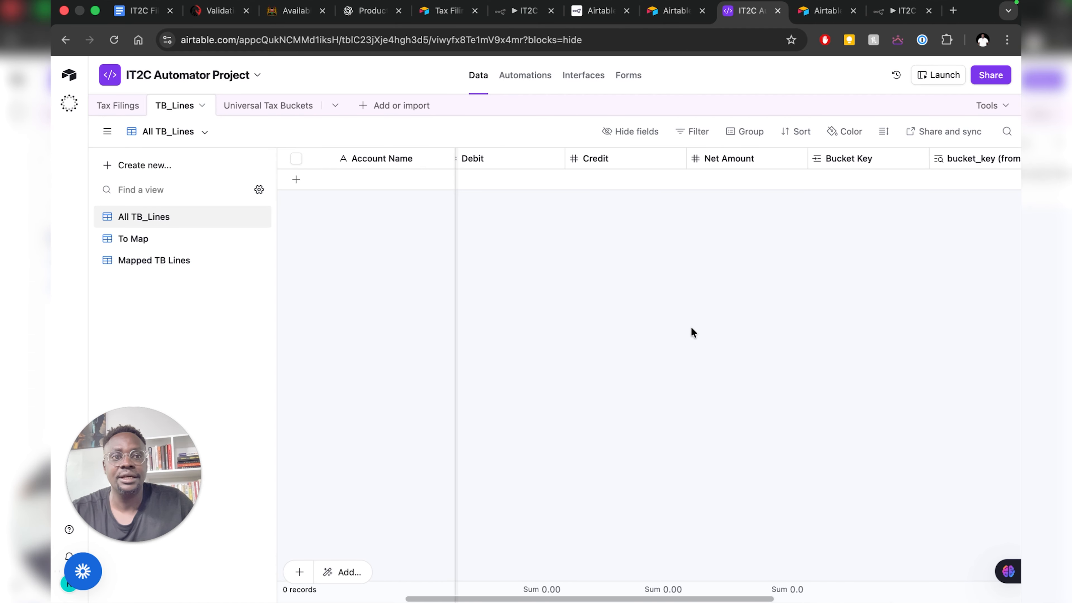
scroll(691, 328, "left", 10)
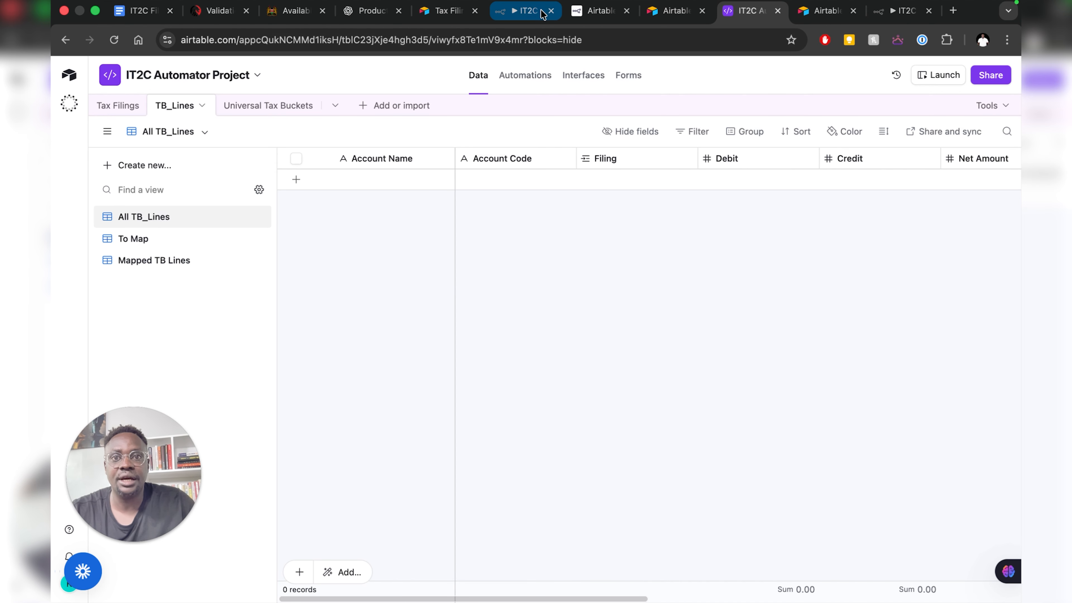
left_click(523, 12)
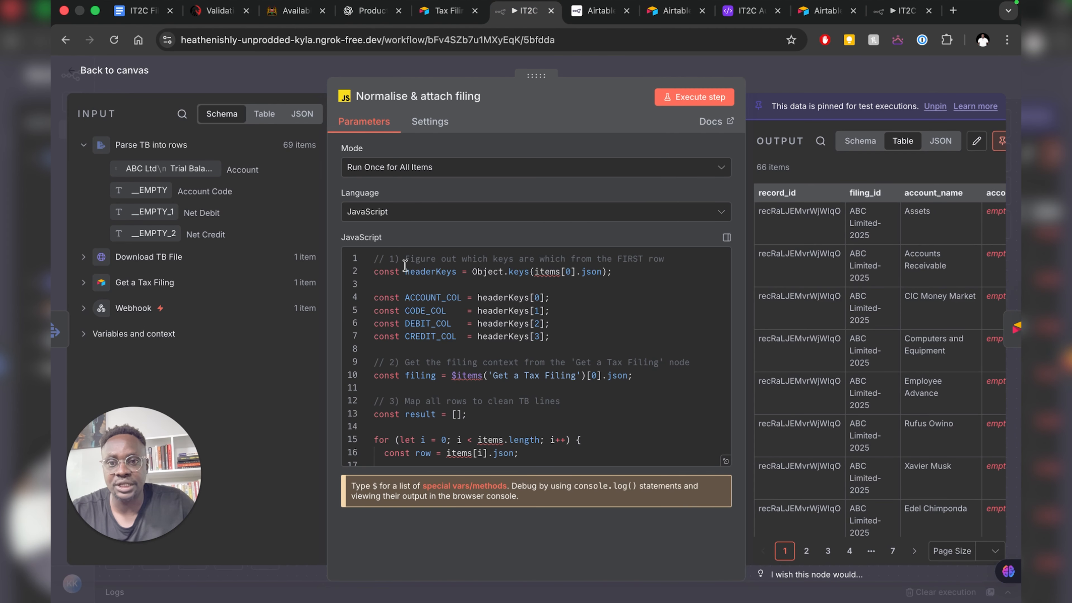
- Read through the Normalise & attach filing JavaScript, starting from its first comment line
left_click_drag(405, 257, 661, 261)
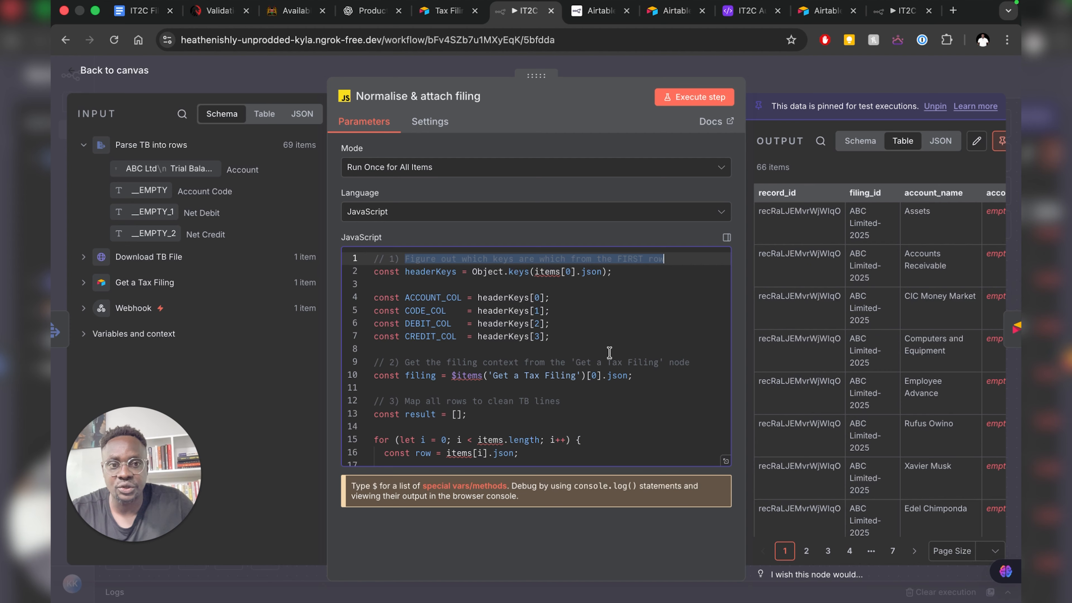
scroll(609, 352, "down", 2)
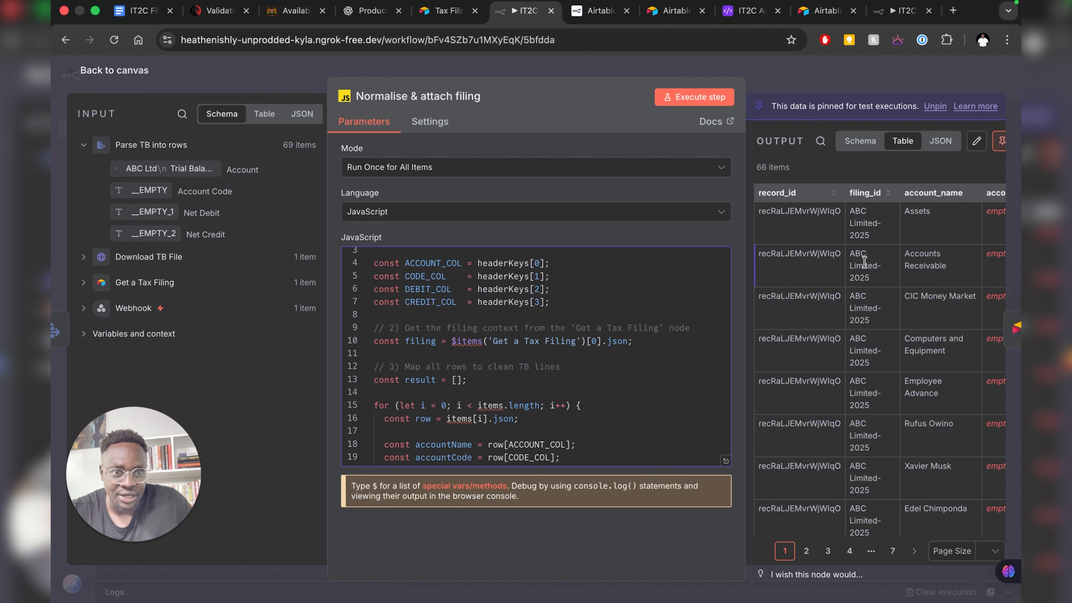
scroll(896, 271, "right", 3)
scroll(893, 267, "left", 3)
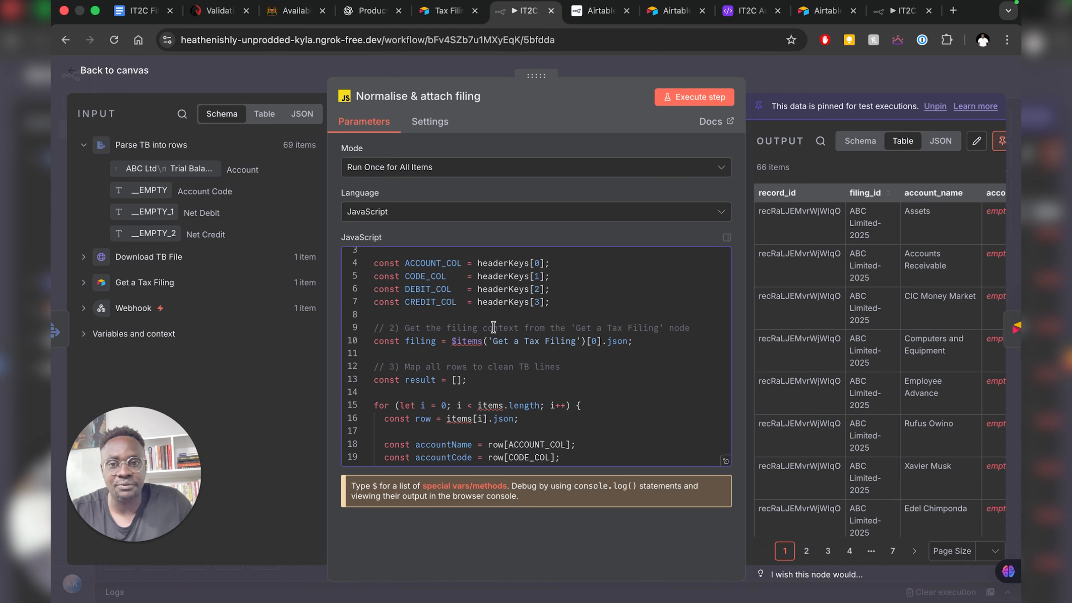
scroll(499, 334, "down", 10)
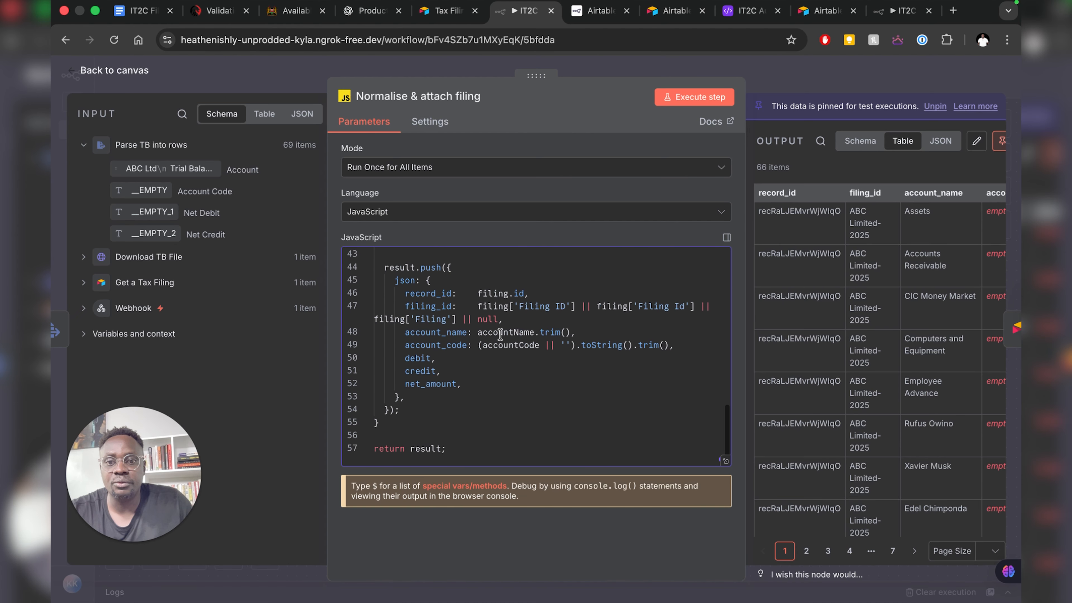
scroll(490, 359, "up", 10)
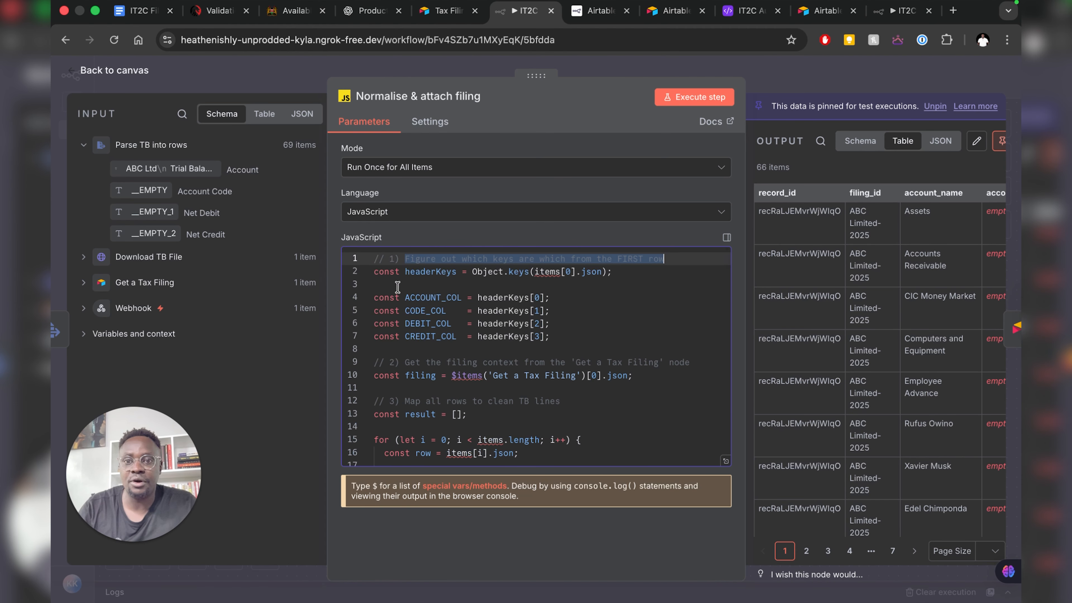
left_click(370, 273)
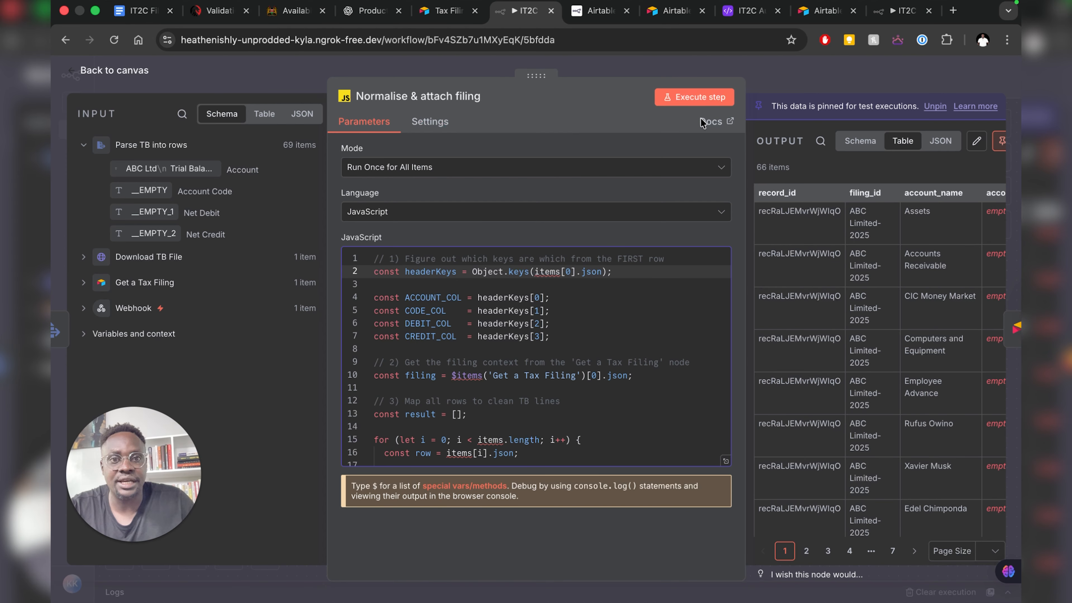
- Run Normalise & attach filing live without pinned data, producing 66 TB line items
left_click(685, 99)
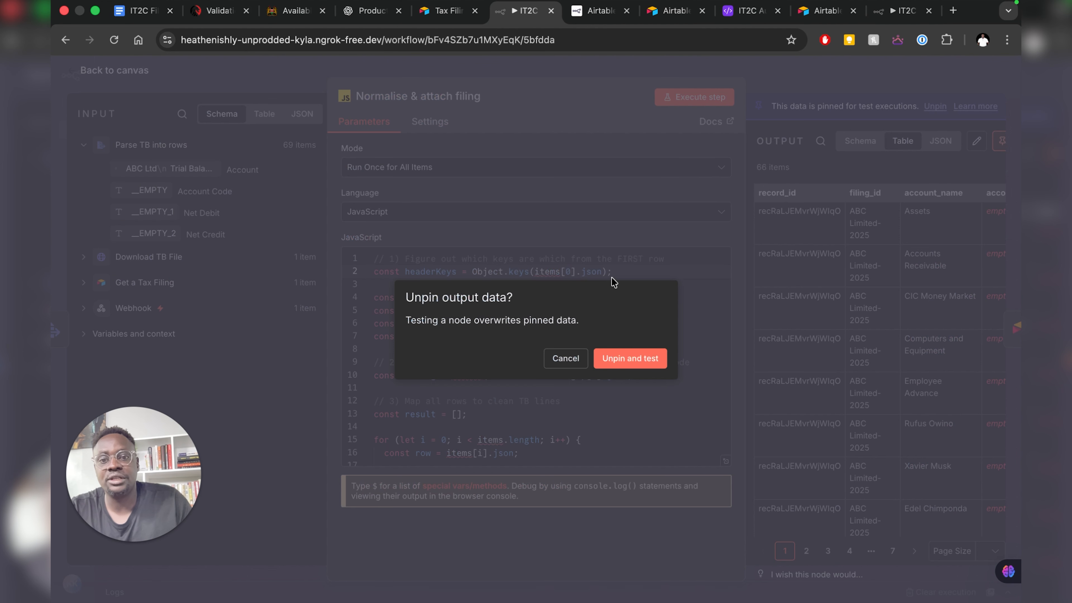
key("Return")
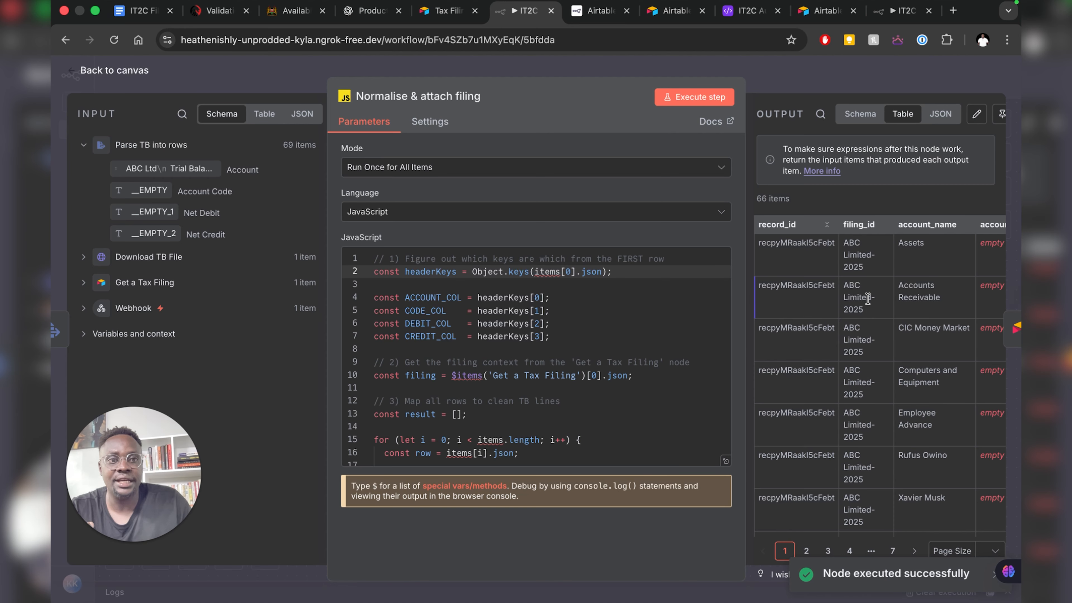
scroll(868, 298, "right", 5)
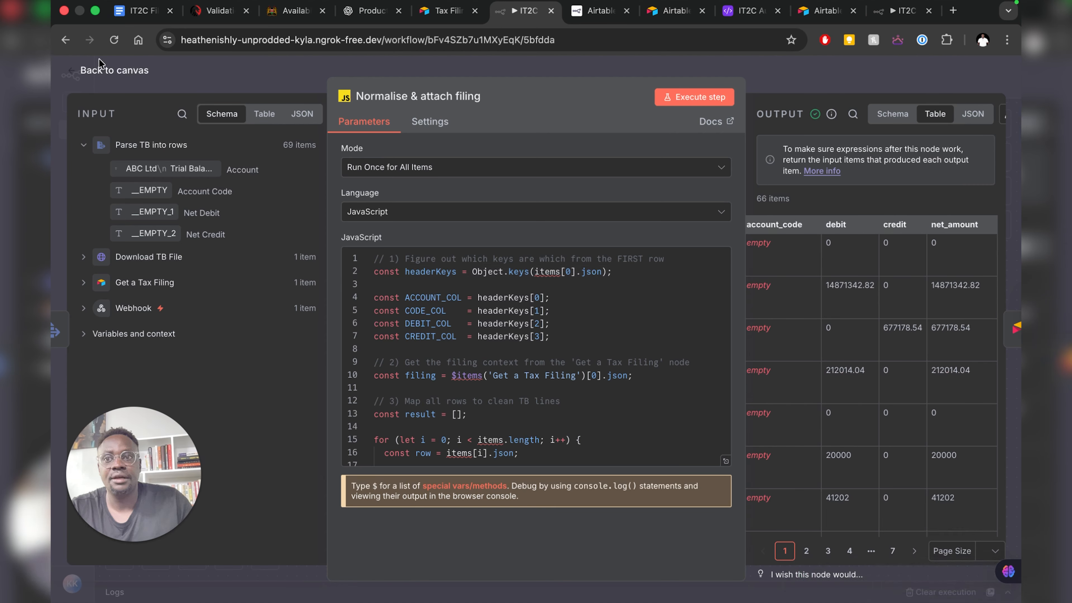
left_click(101, 71)
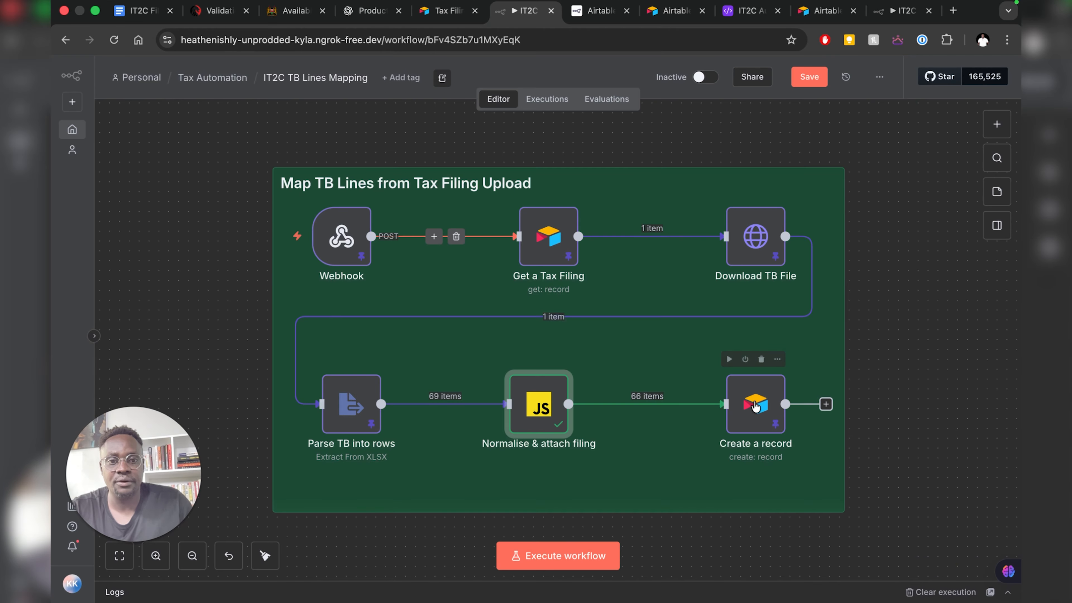
left_click(749, 11)
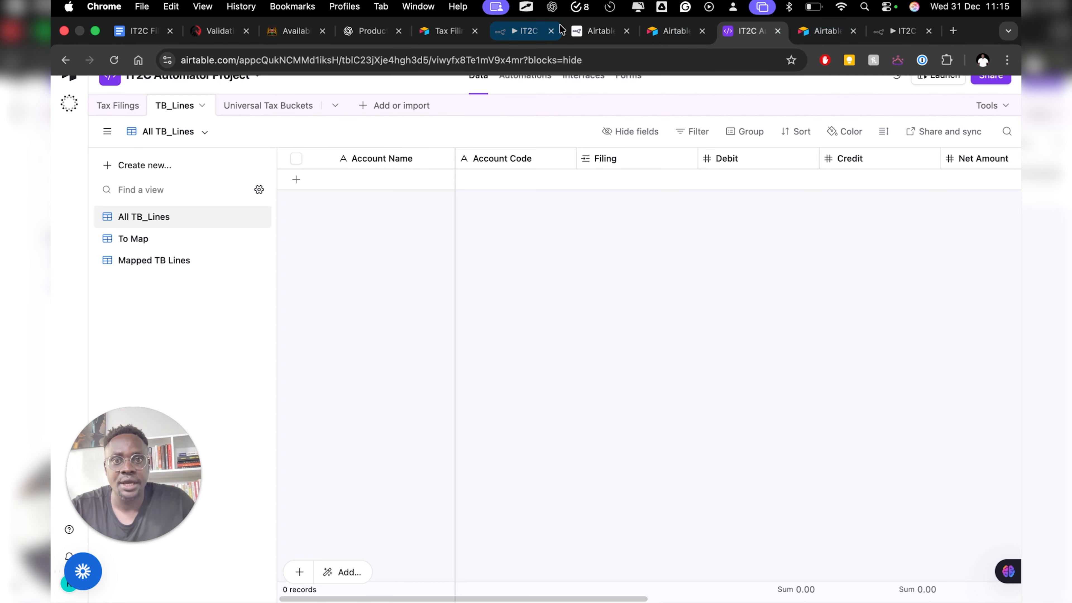
left_click(512, 33)
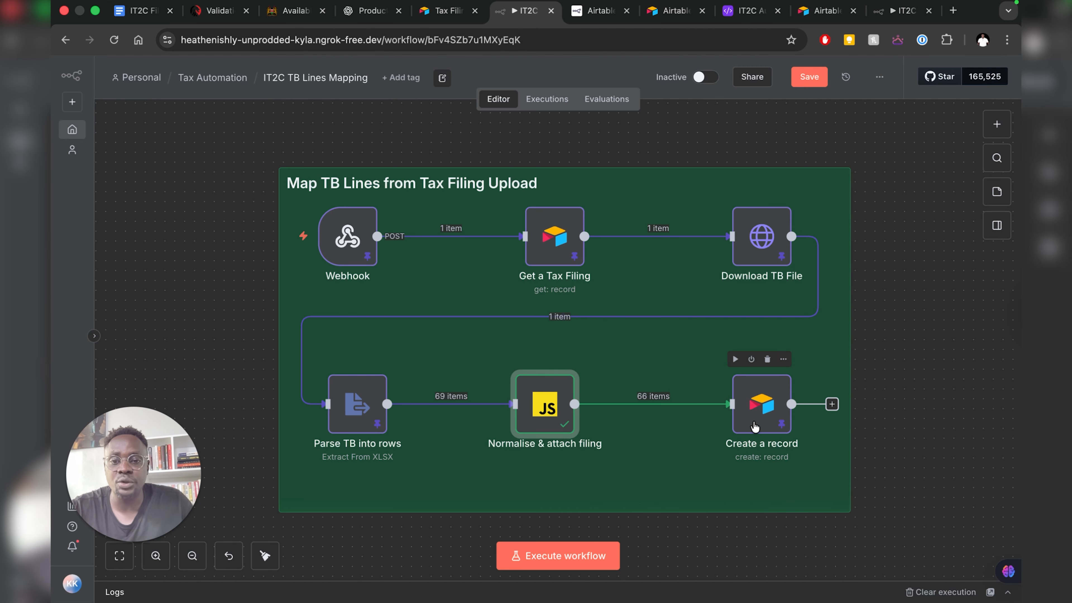
left_click(755, 426)
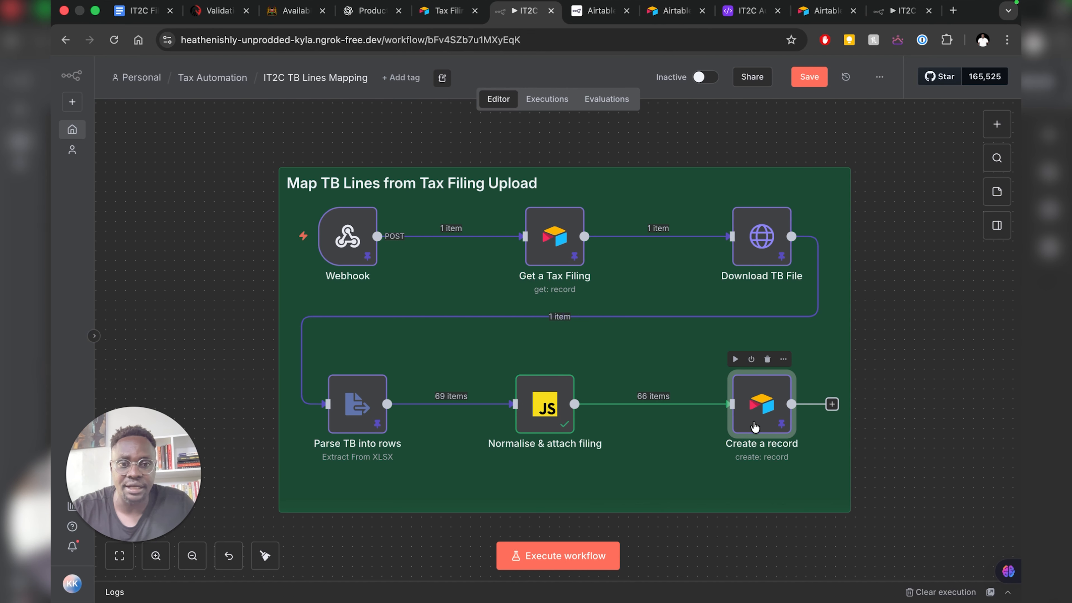
- In Create a record, use the It2c test 2 n8n credential and the IT2C Automator Project base
double_click(756, 426)
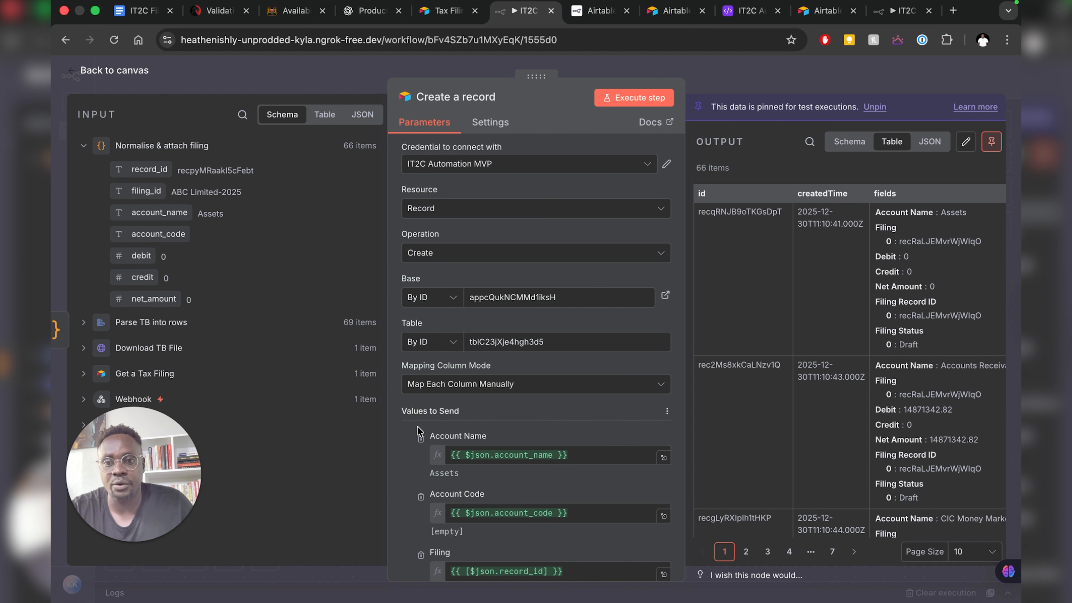
left_click(471, 171)
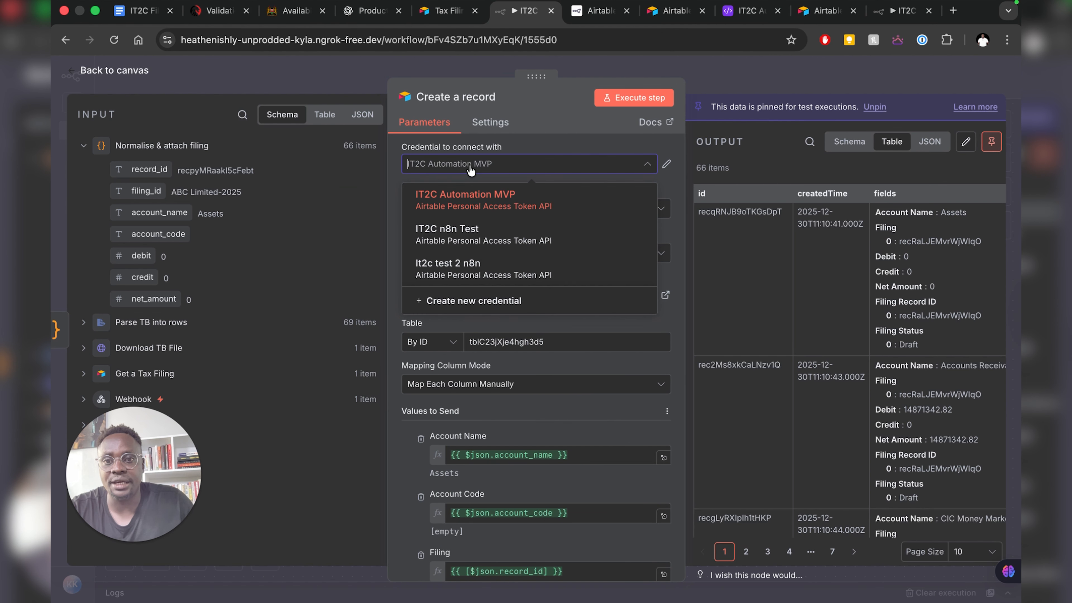
left_click(470, 273)
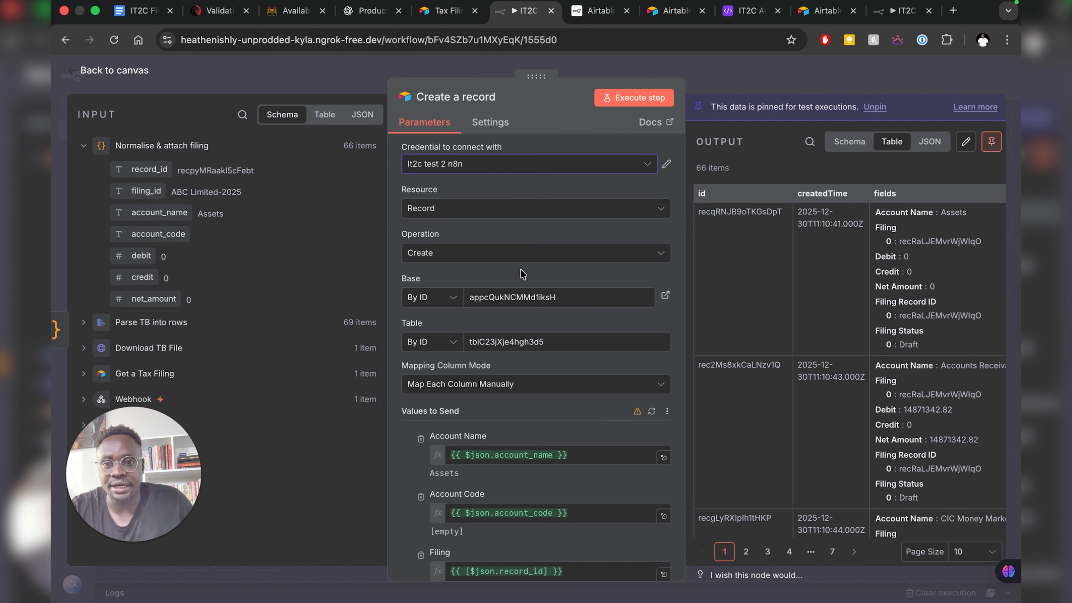
left_click(458, 299)
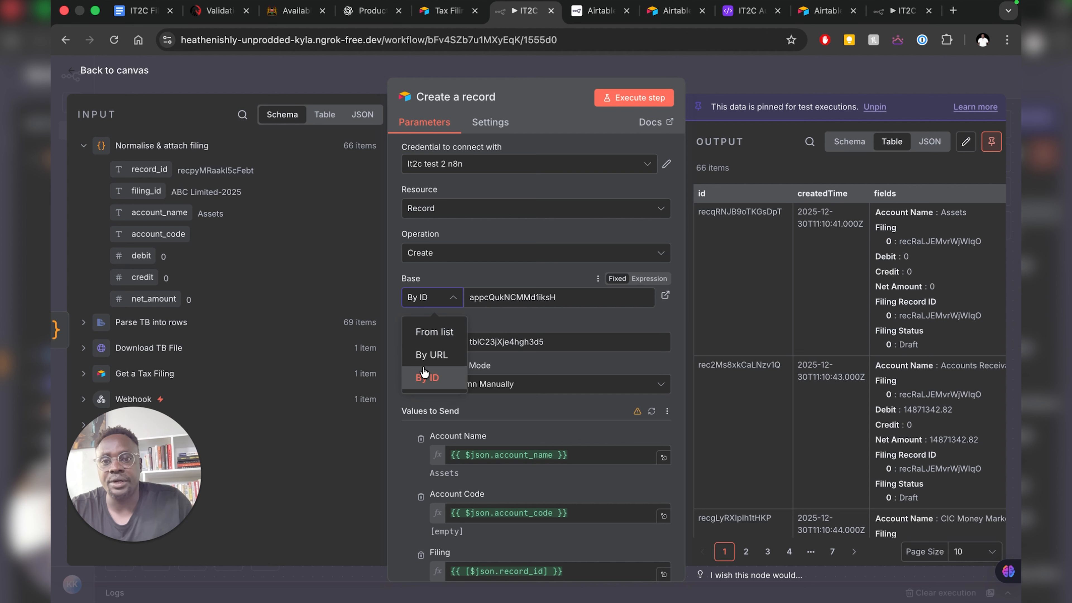
left_click(436, 333)
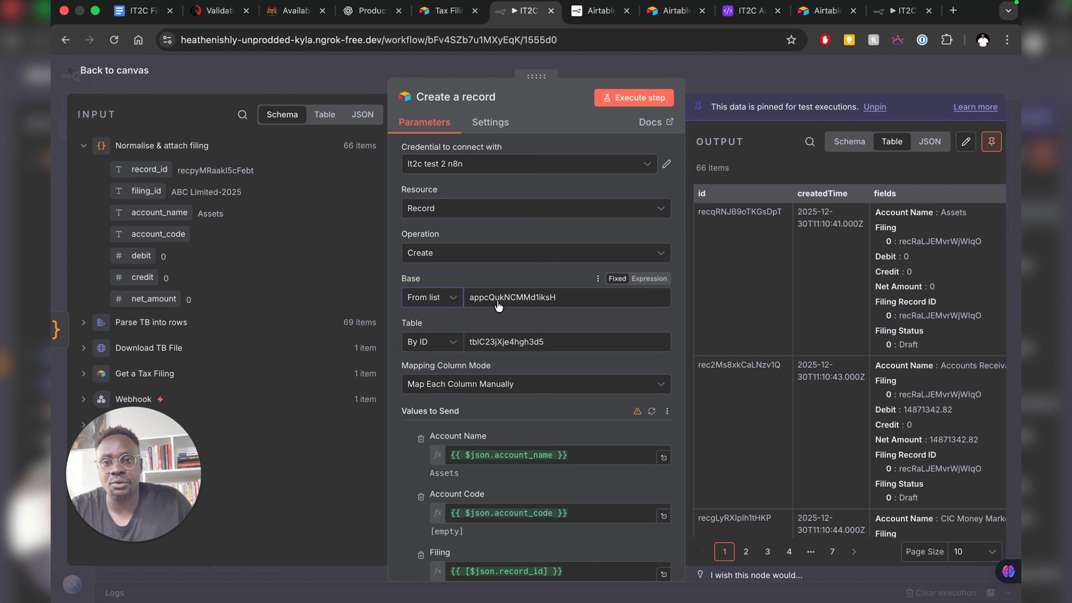
left_click(552, 299)
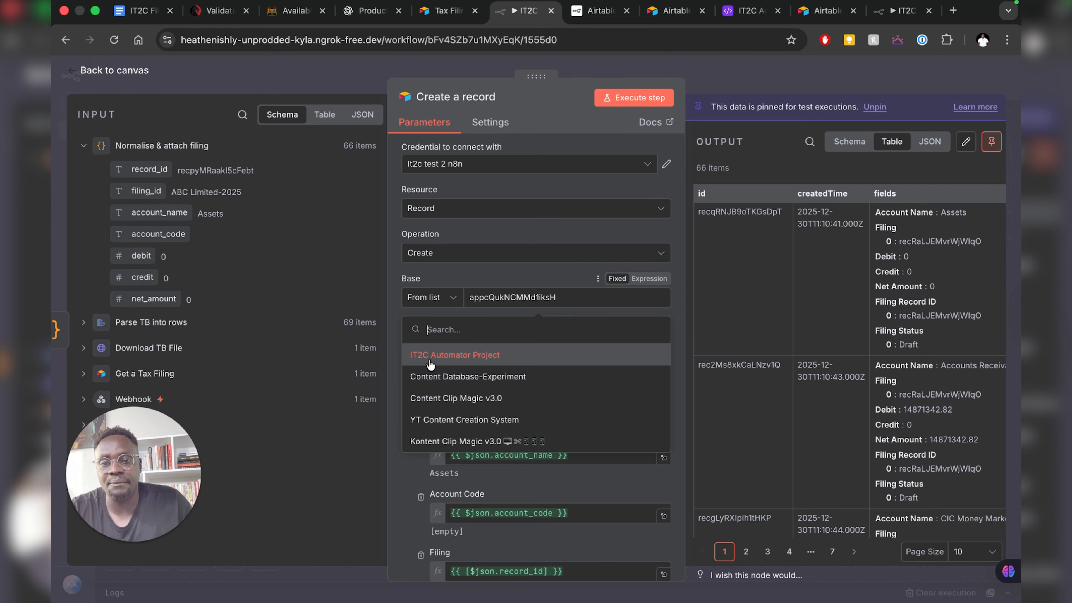
left_click(431, 359)
- Choose TB_Lines from the table list and scroll down to the field mappings
left_click(431, 343)
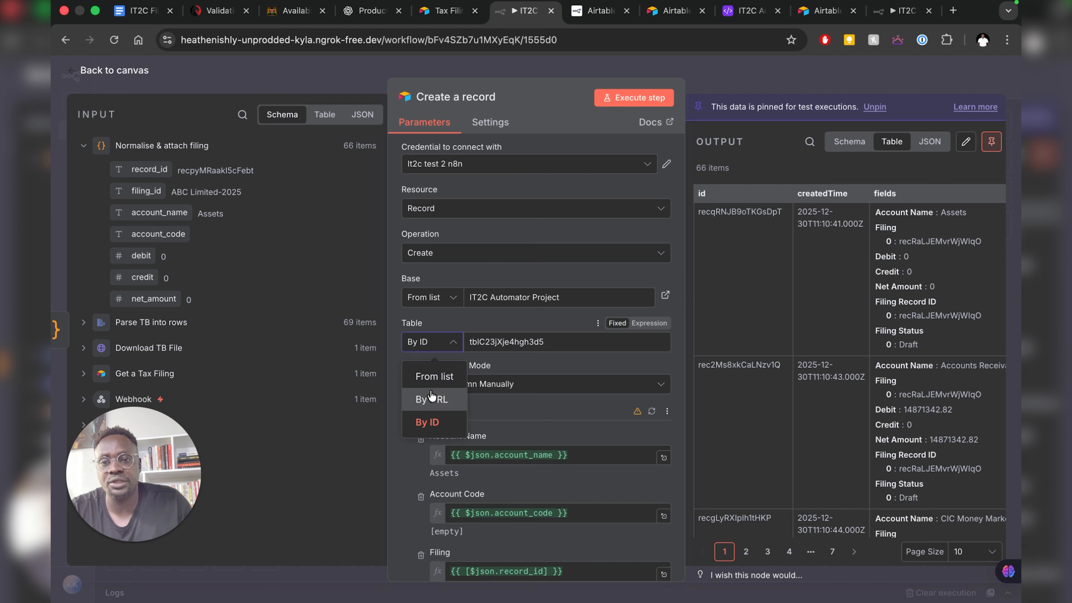
left_click(435, 376)
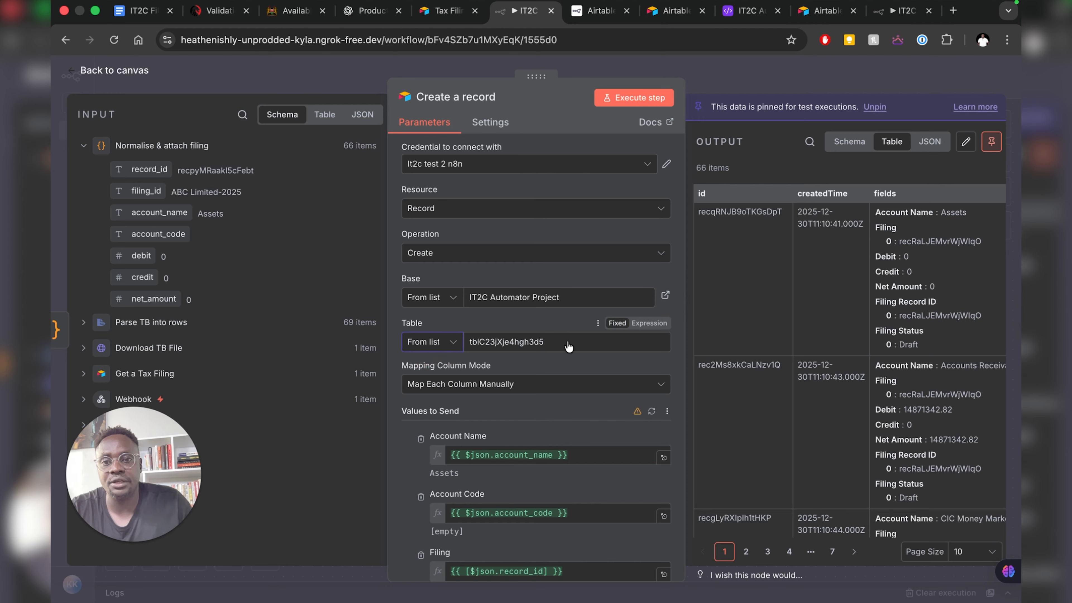
left_click(543, 349)
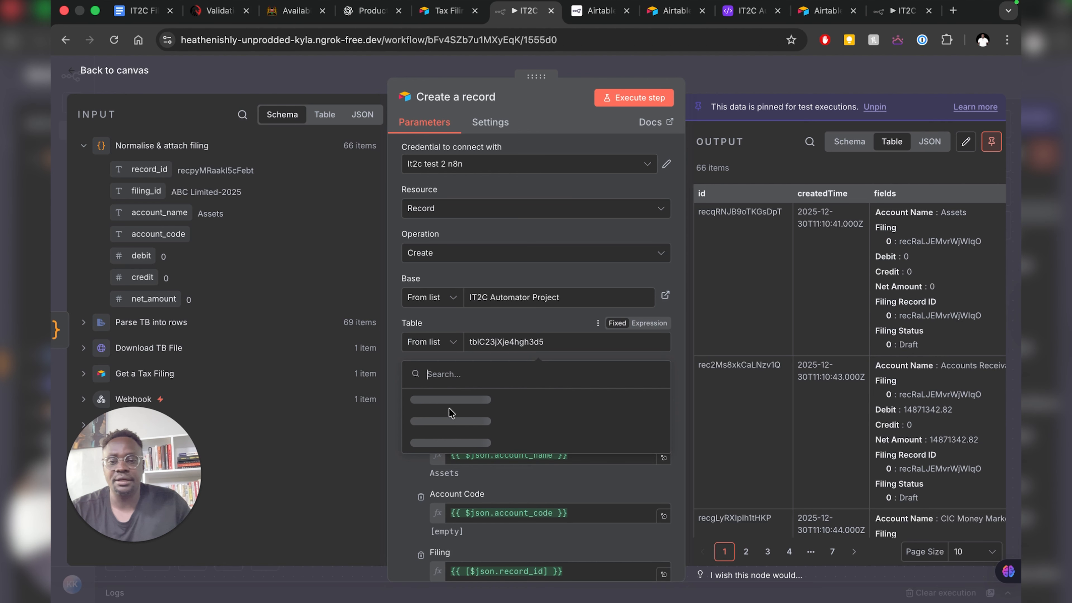
left_click(425, 401)
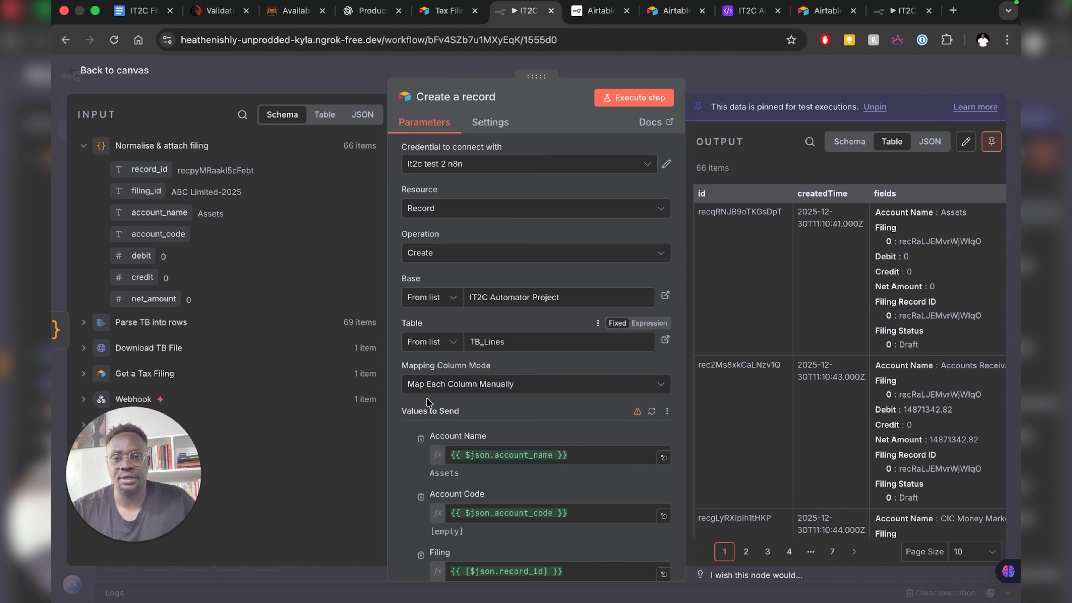
scroll(530, 387, "down", 3)
scroll(530, 386, "down", 2)
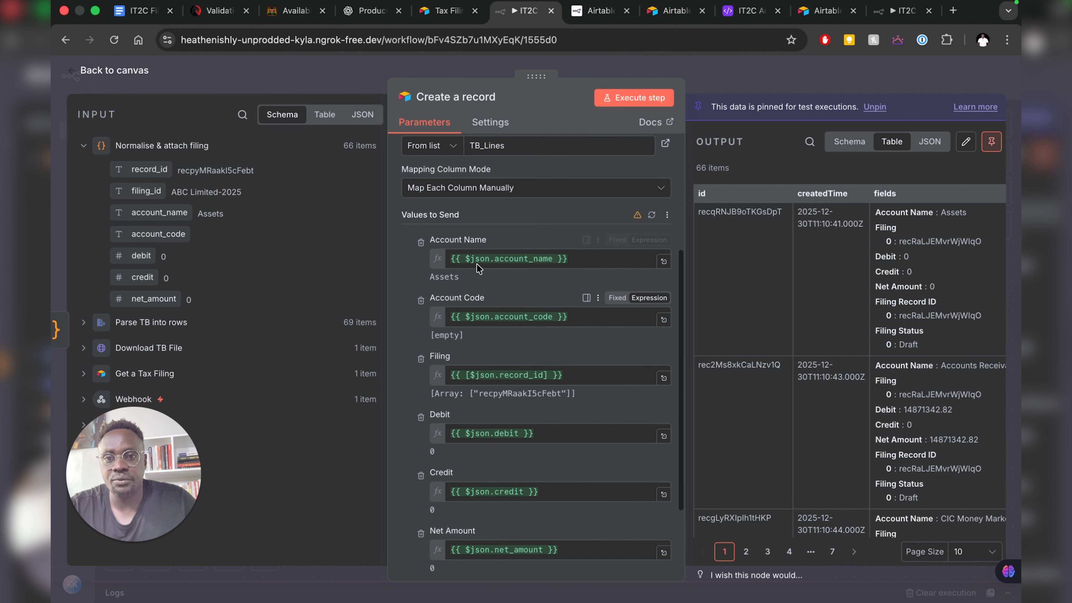
- Remove all six existing mappings, from Account Name through Net Amount
left_click(584, 259)
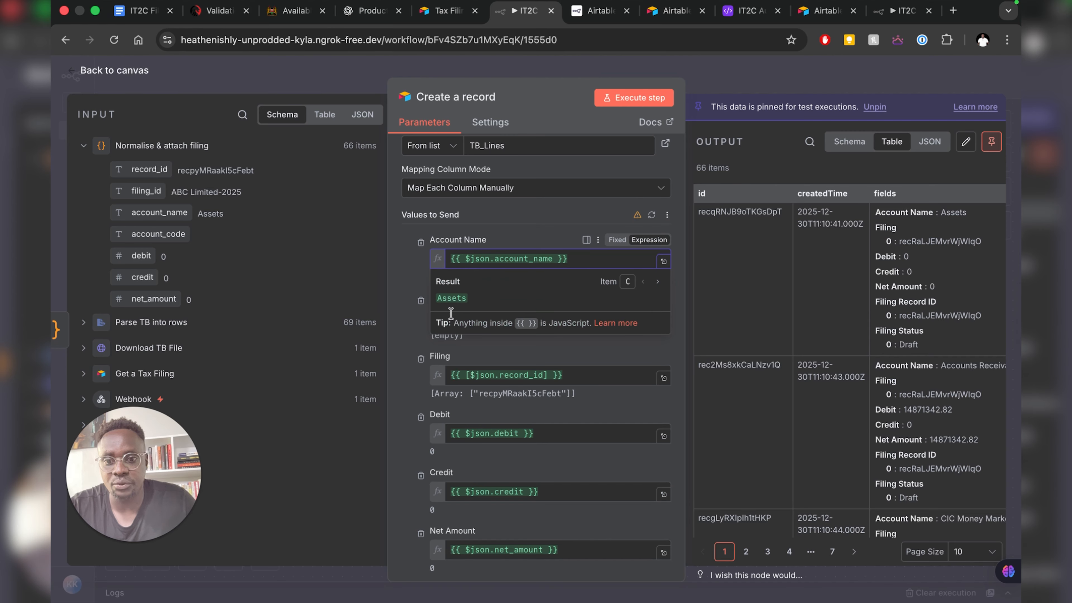
left_click(421, 244)
left_click(421, 243)
left_click(421, 243)
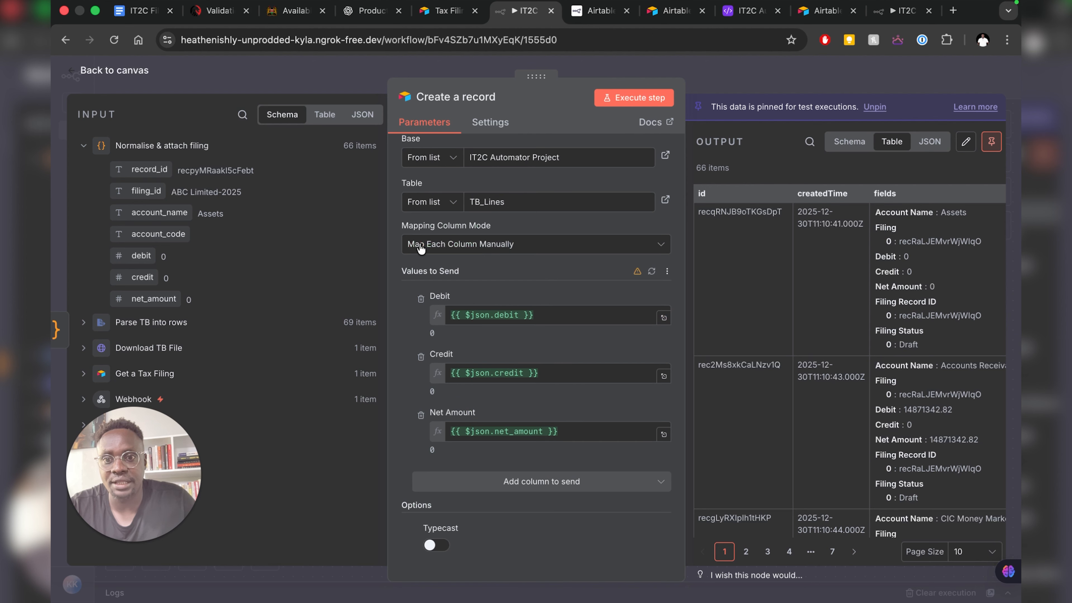
left_click(420, 299)
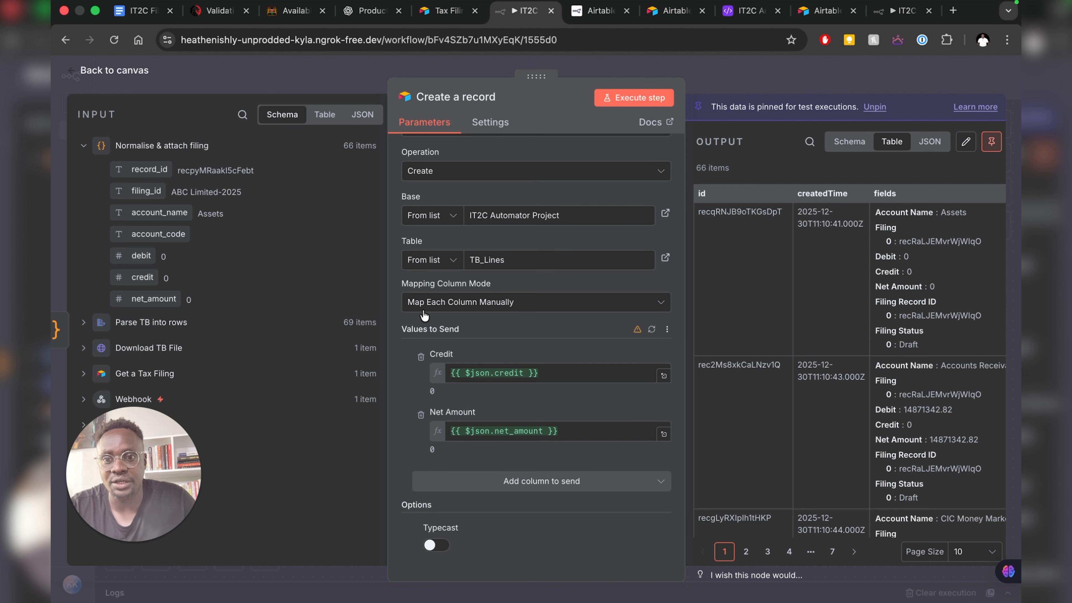
left_click(421, 357)
left_click(421, 415)
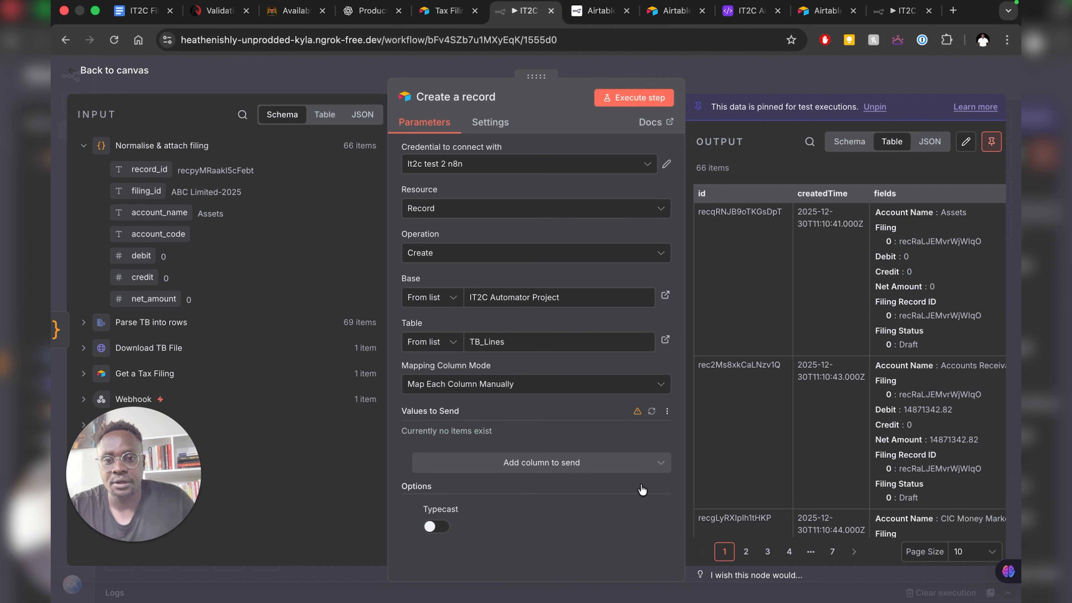
- Add Account Name and Filing columns, mapped to account_name and filing_id
left_click(595, 465)
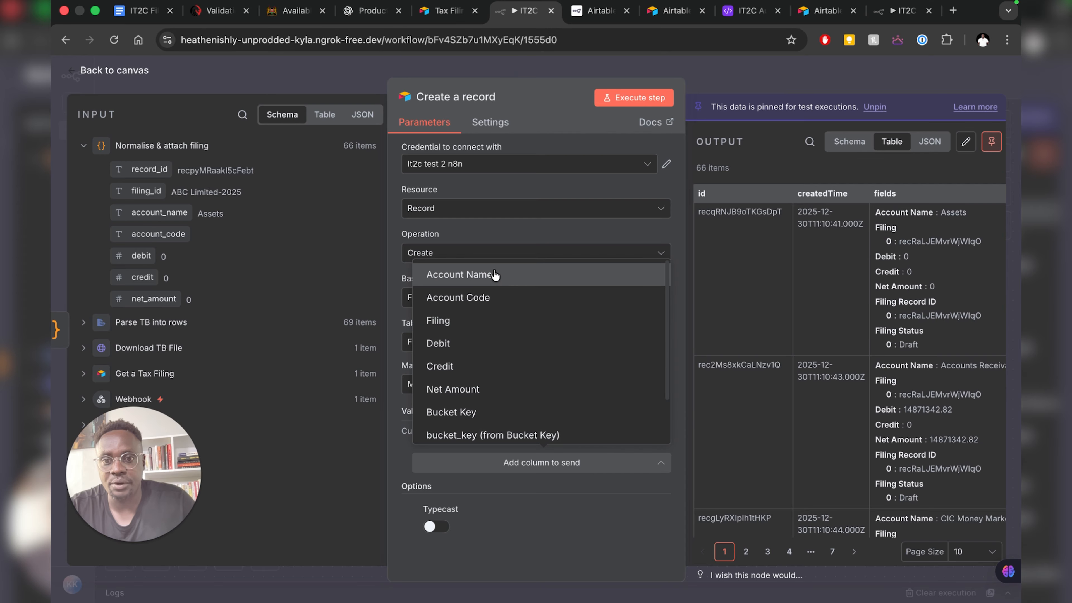
left_click(494, 275)
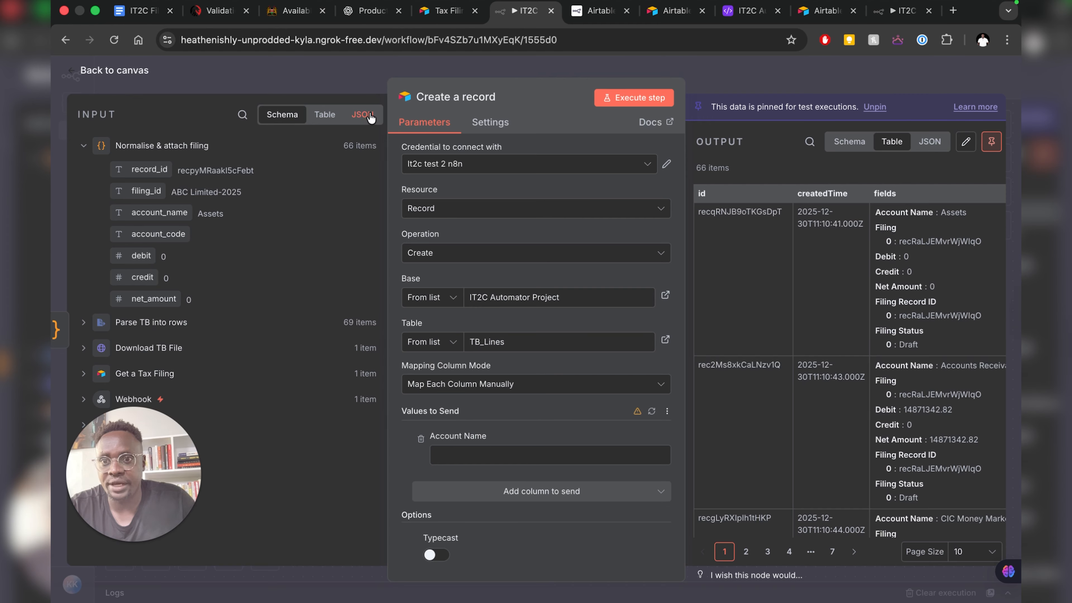
left_click(362, 114)
scroll(181, 233, "down", 3)
scroll(180, 233, "up", 4)
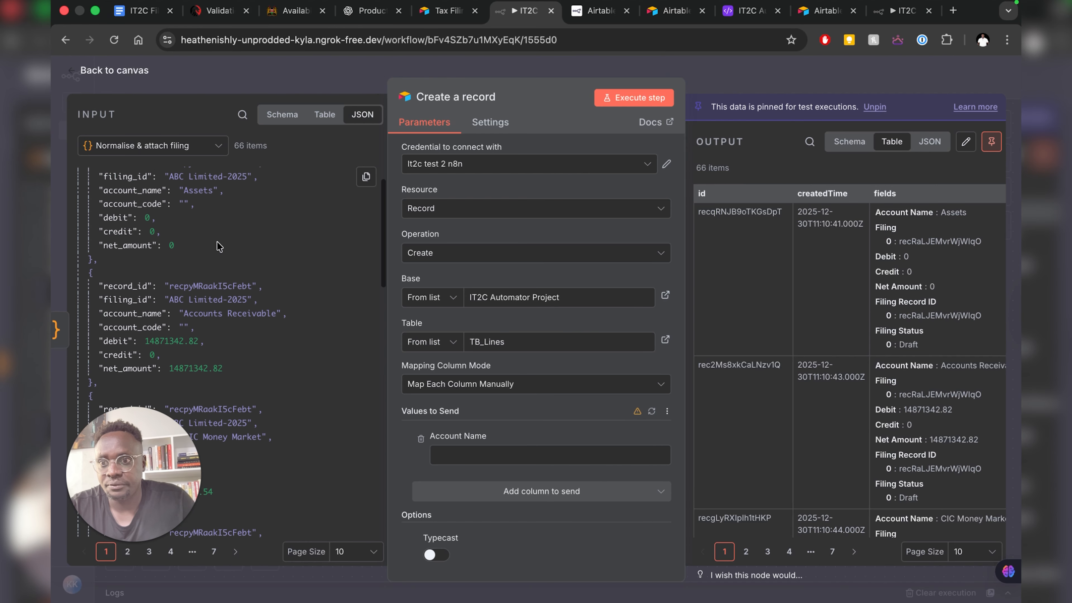
left_click_drag(132, 220, 523, 460)
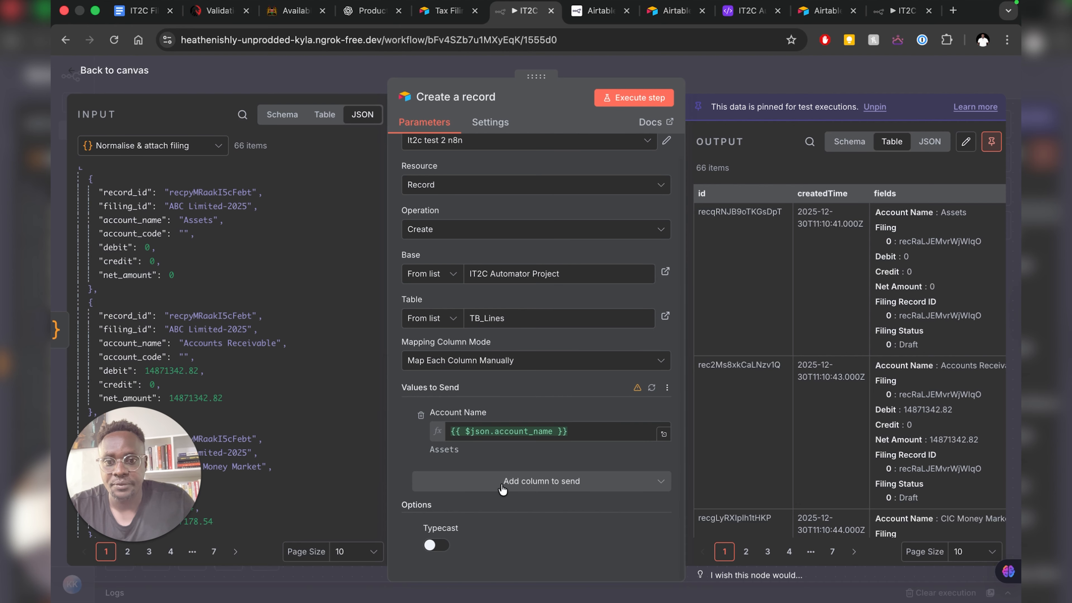
left_click(503, 485)
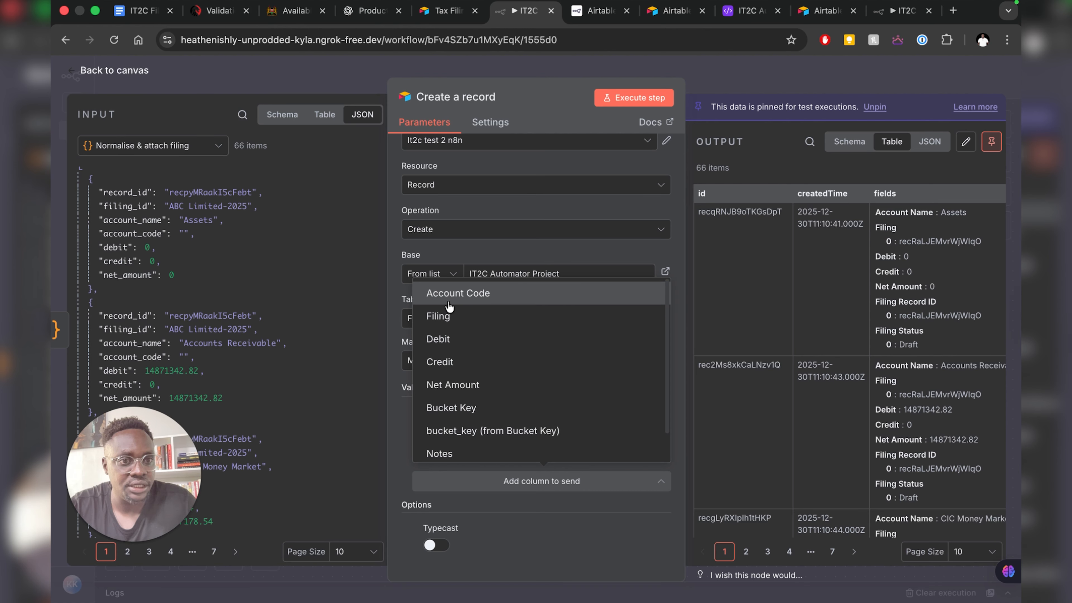
left_click(438, 316)
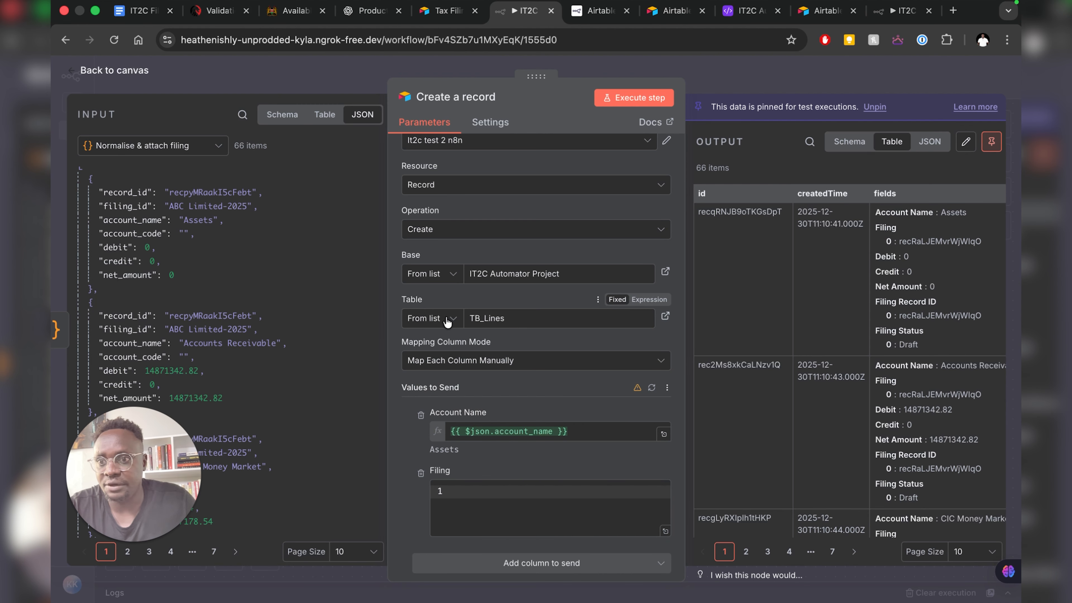
scroll(471, 343, "down", 2)
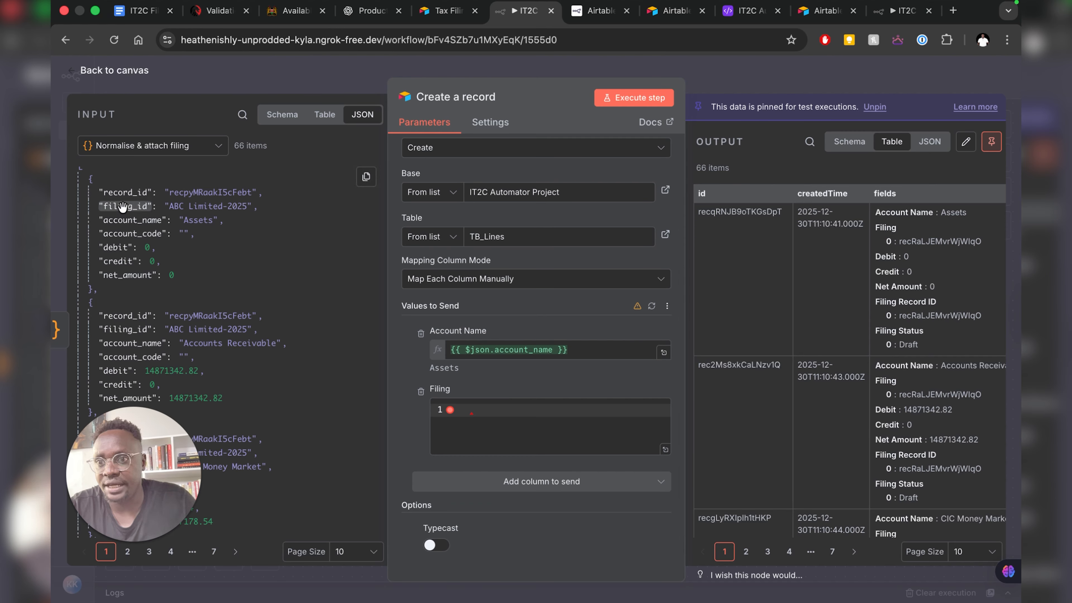
left_click_drag(123, 206, 532, 419)
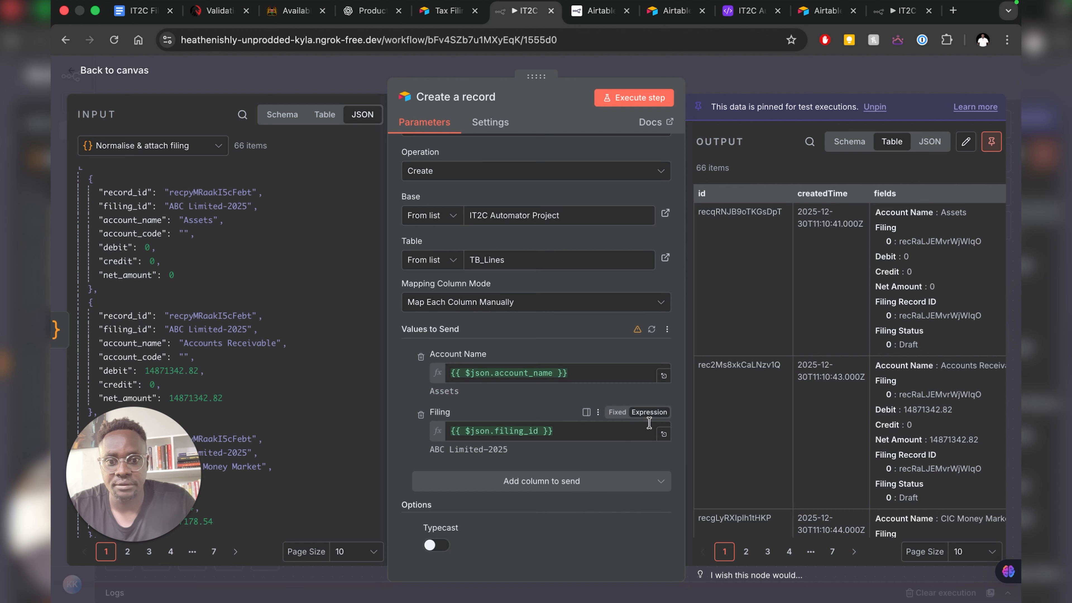
- Add Debit and Credit columns, mapped to the debit and credit input fields
left_click(499, 480)
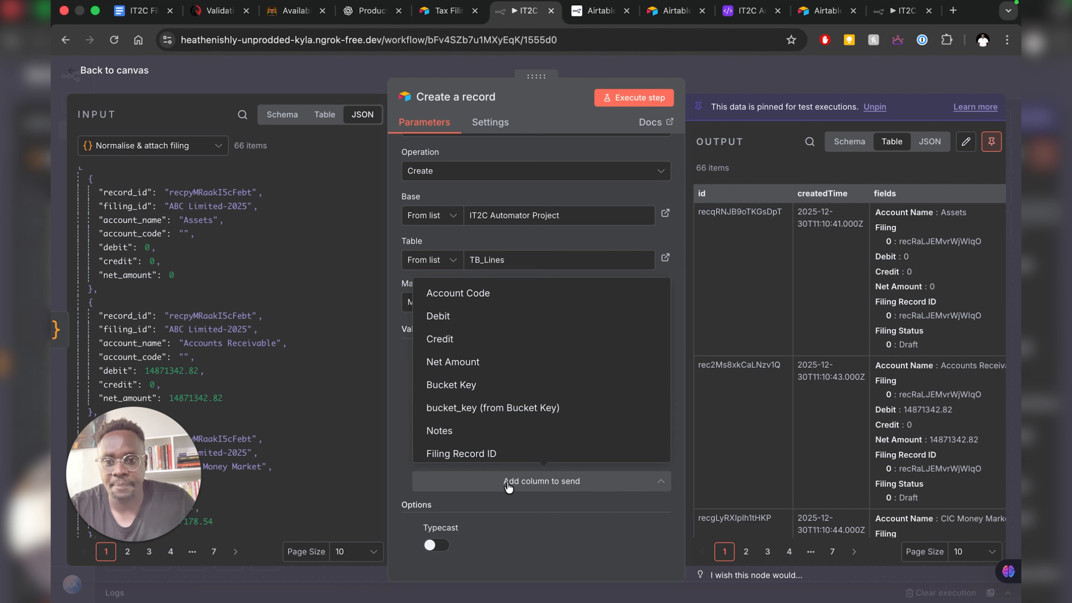
left_click(452, 316)
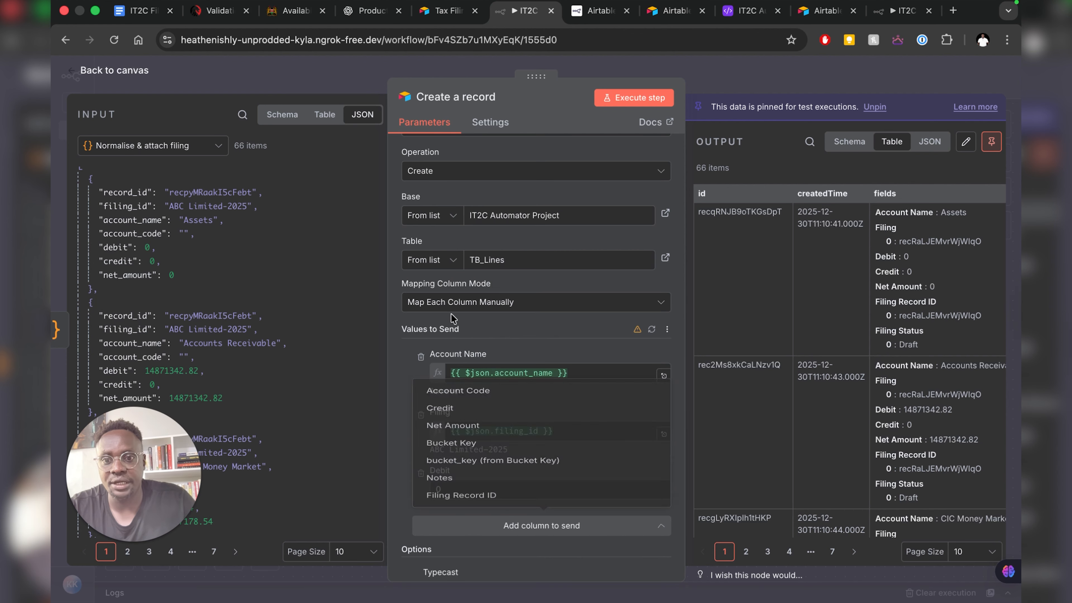
scroll(416, 379, "down", 1)
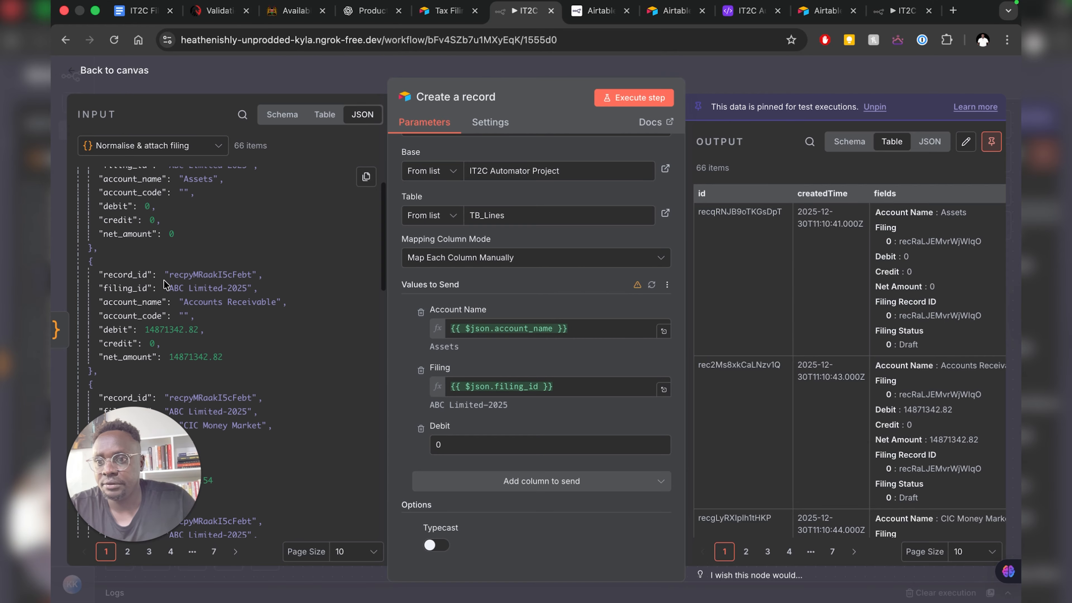
scroll(164, 280, "down", 3)
left_click_drag(112, 306, 486, 446)
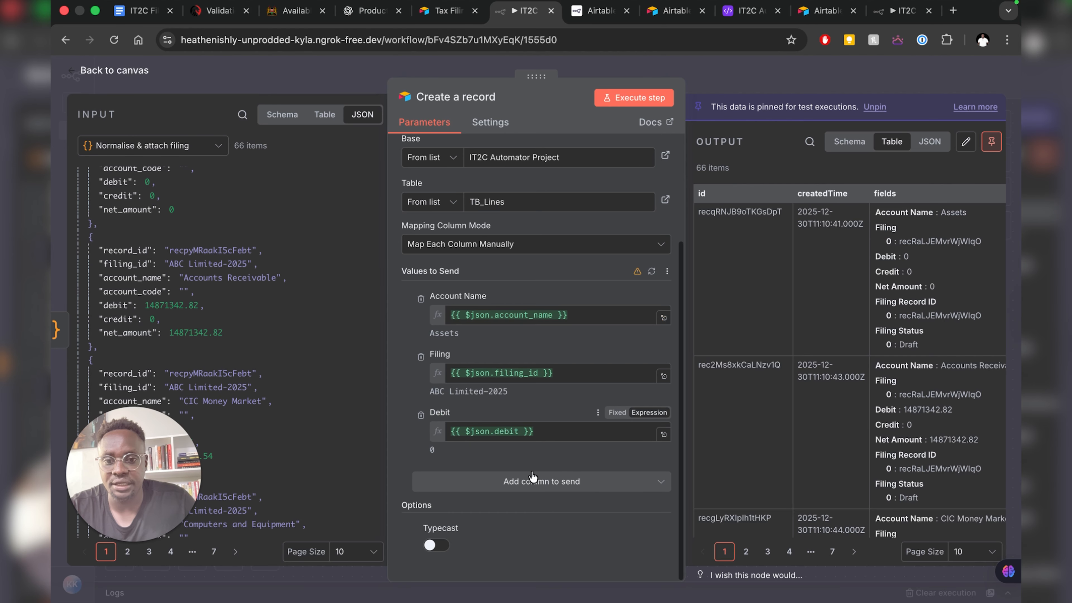
left_click(532, 483)
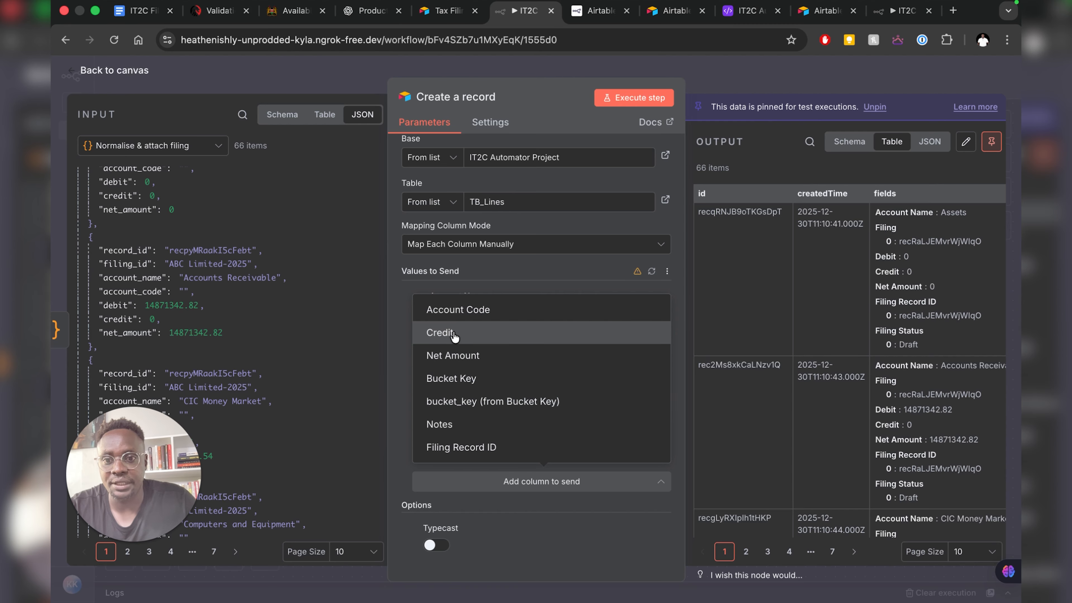
left_click(440, 333)
scroll(244, 328, "down", 7)
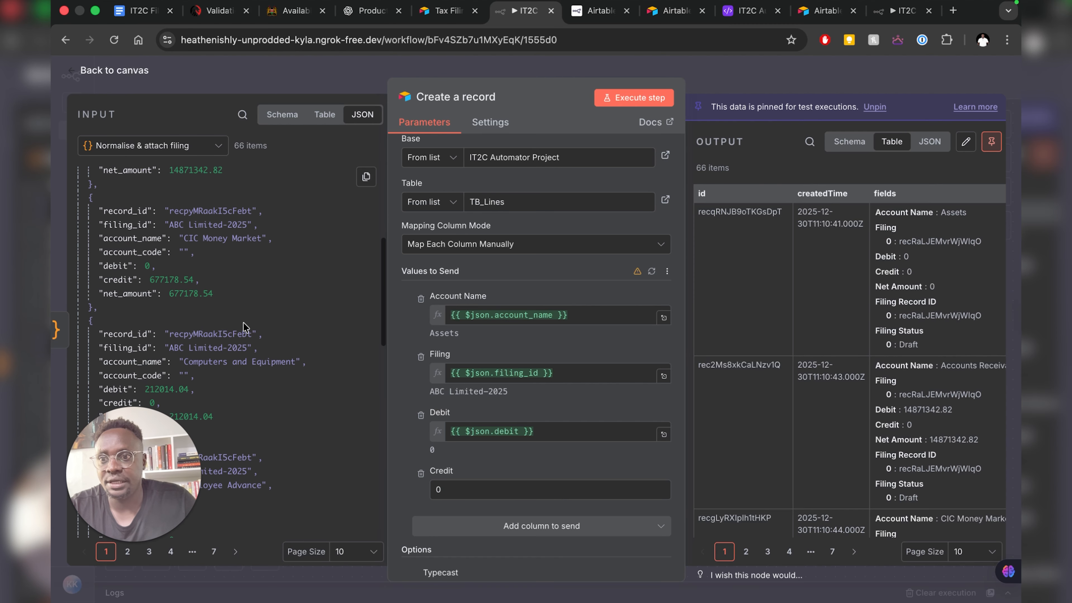
left_click_drag(116, 278, 470, 501)
- Map Net Amount to {{ $json.net_amount }} without adding further columns
scroll(478, 446, "down", 2)
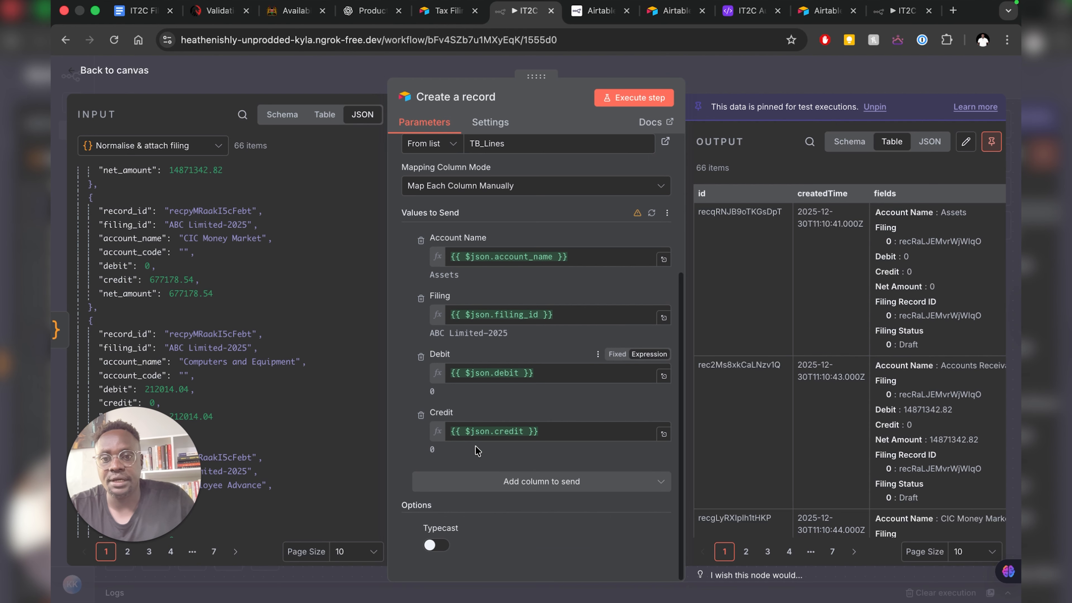
left_click(485, 481)
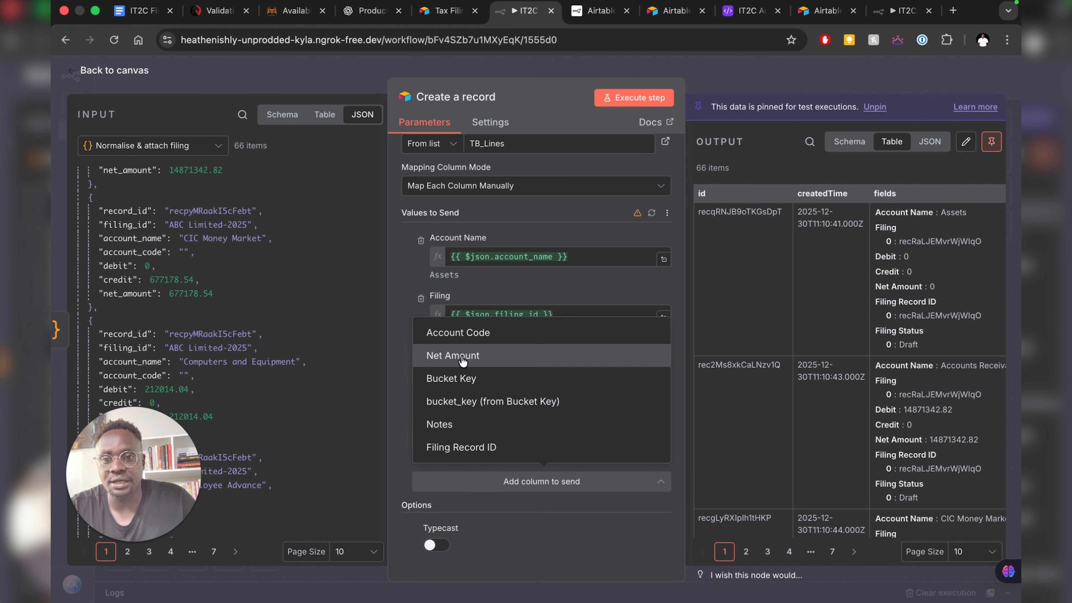
scroll(223, 341, "down", 3)
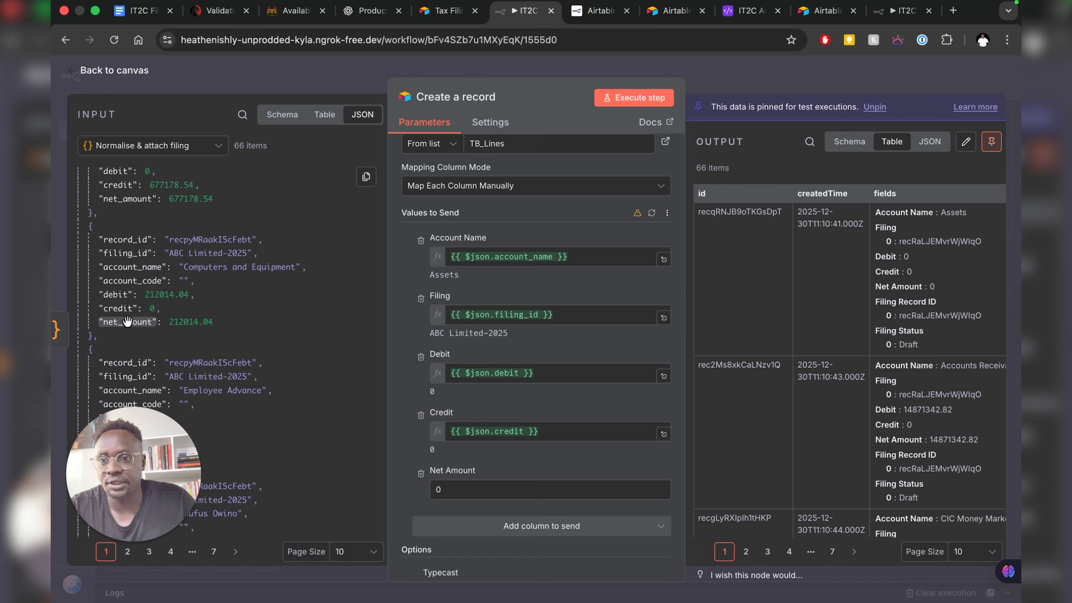
left_click_drag(127, 321, 454, 492)
scroll(430, 430, "down", 2)
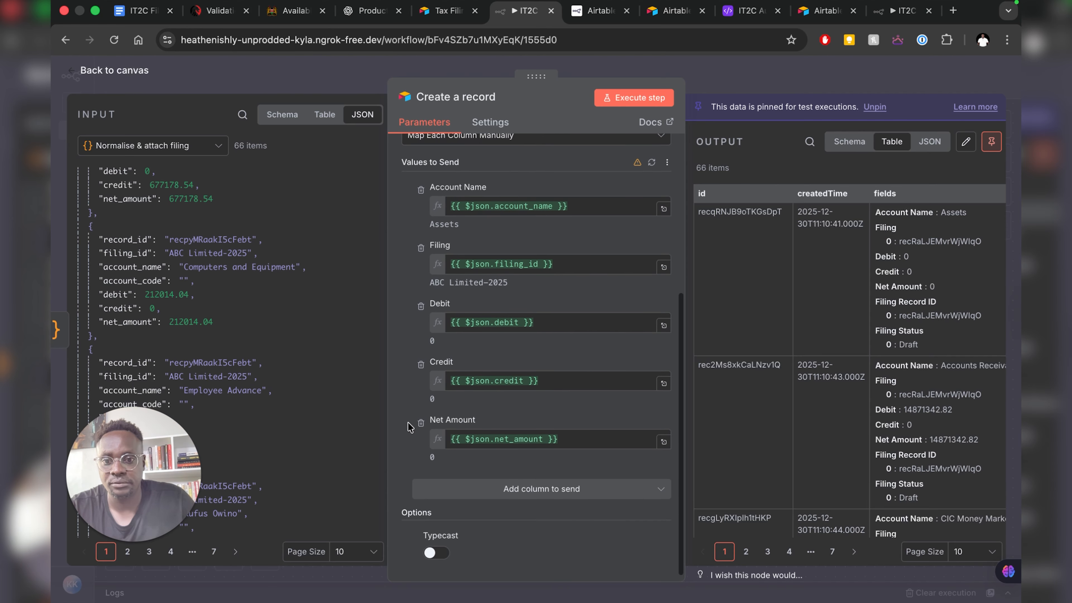
scroll(408, 422, "down", 1)
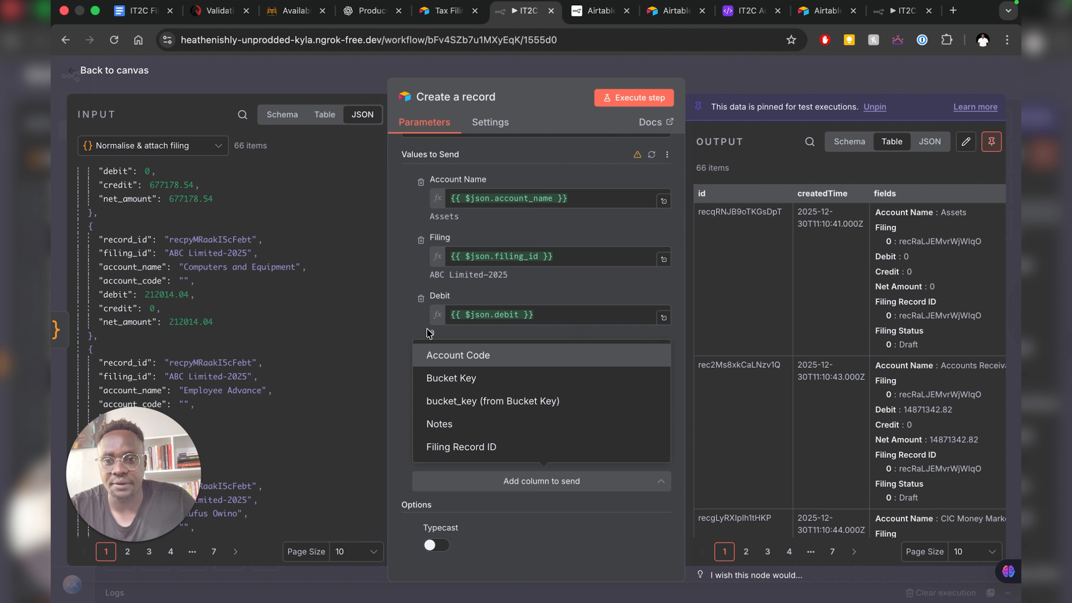
left_click(395, 330)
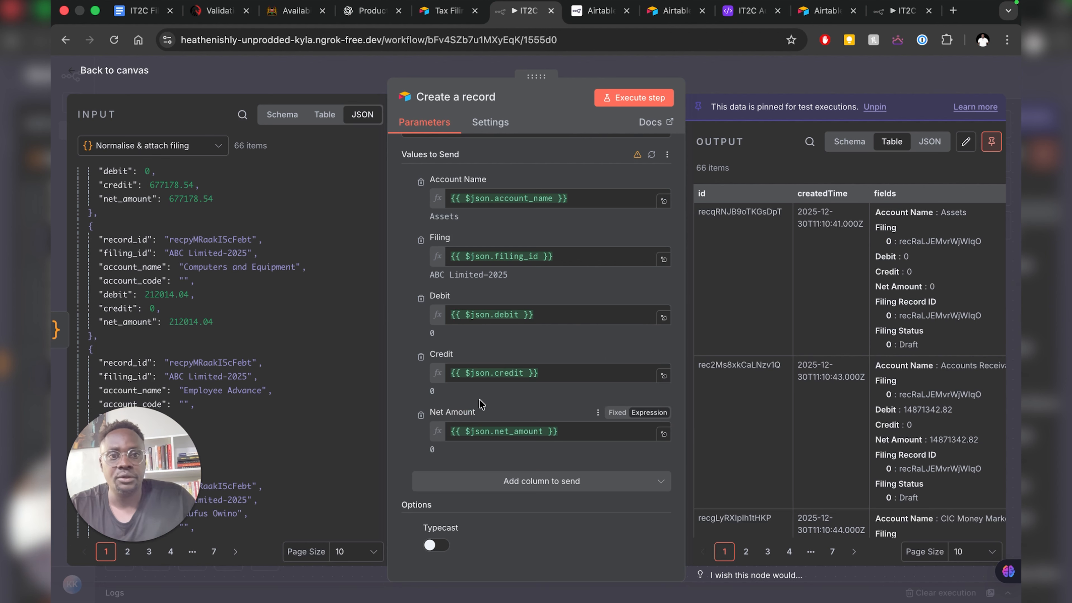
scroll(840, 338, "right", 2)
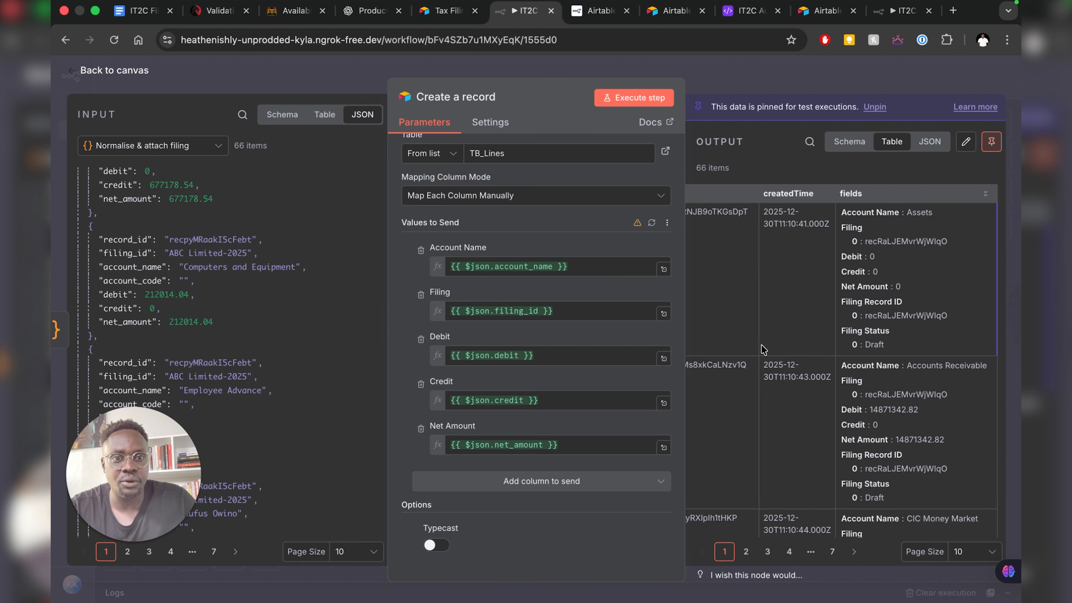
scroll(568, 304, "up", 5)
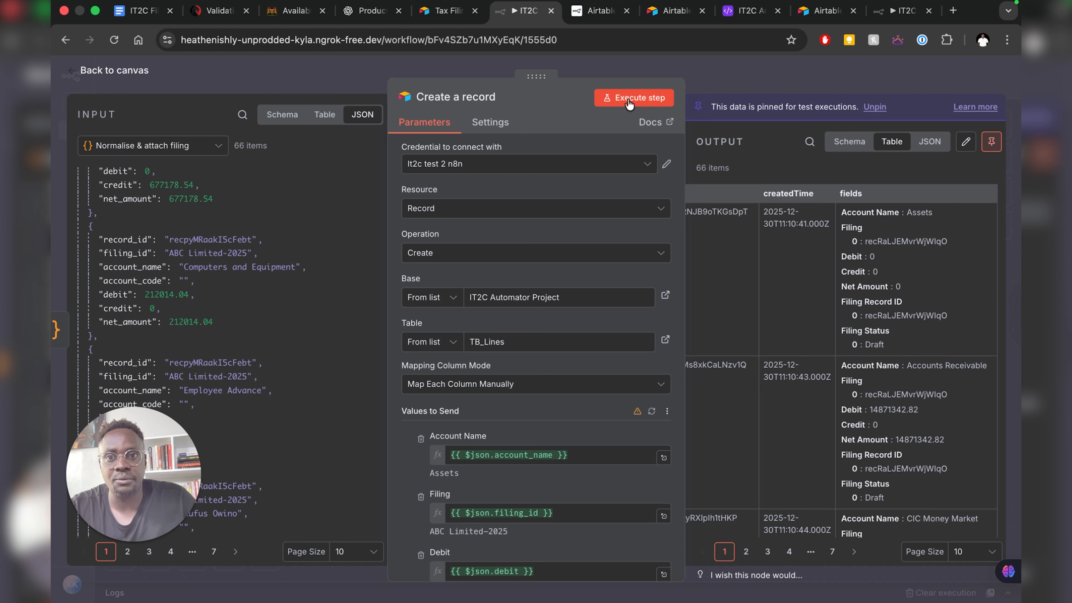
- Check the Airtable TB_Lines table (0 records), then return to the IT2C n8n test 2 token confirmation
left_click(733, 14)
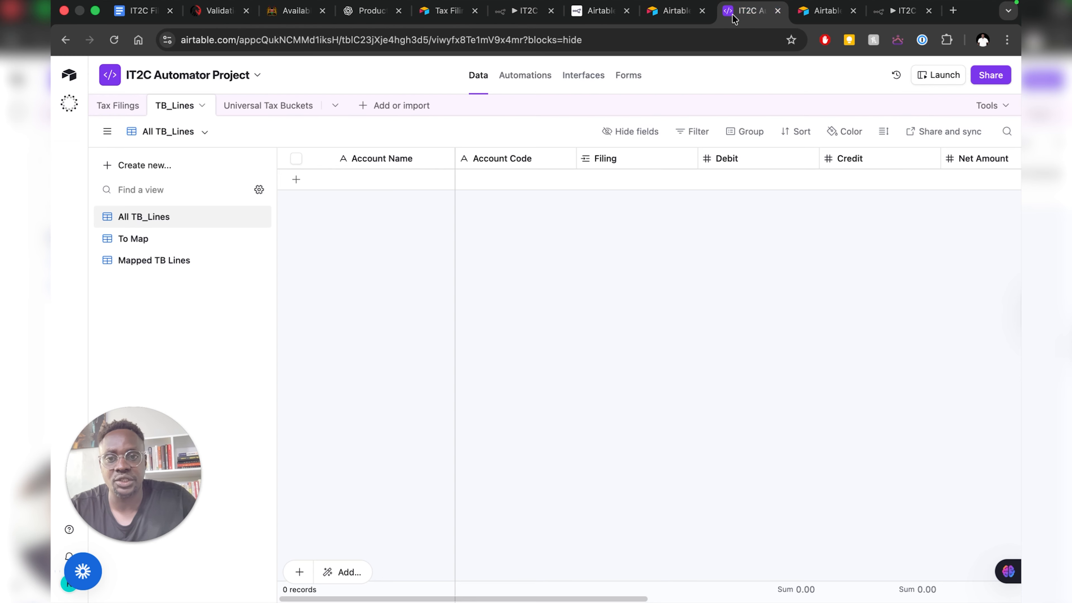
scroll(645, 172, "right", 3)
scroll(646, 173, "right", 5)
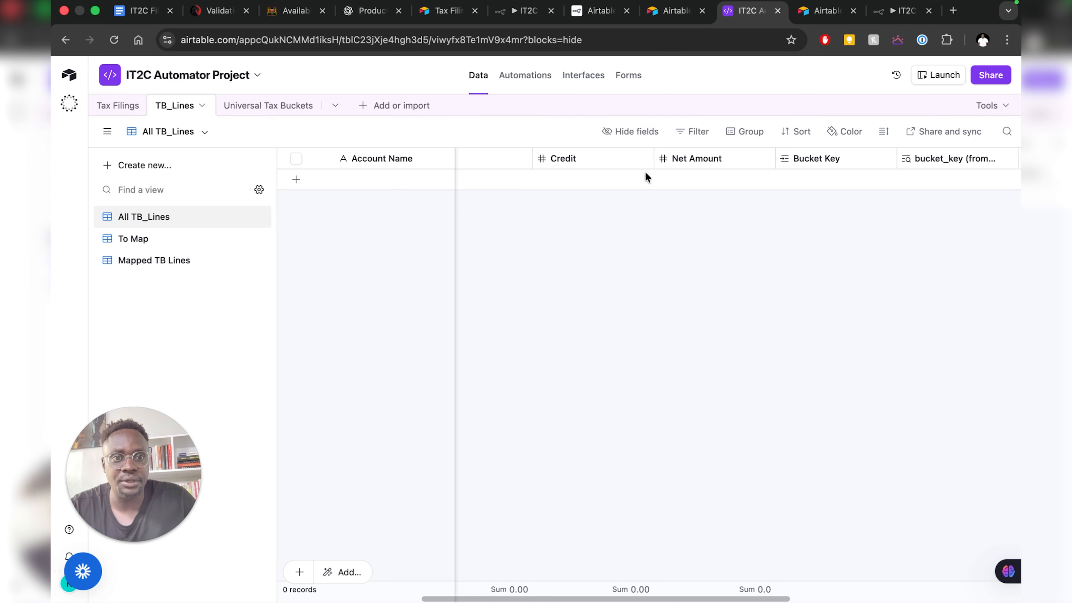
scroll(789, 178, "right", 5)
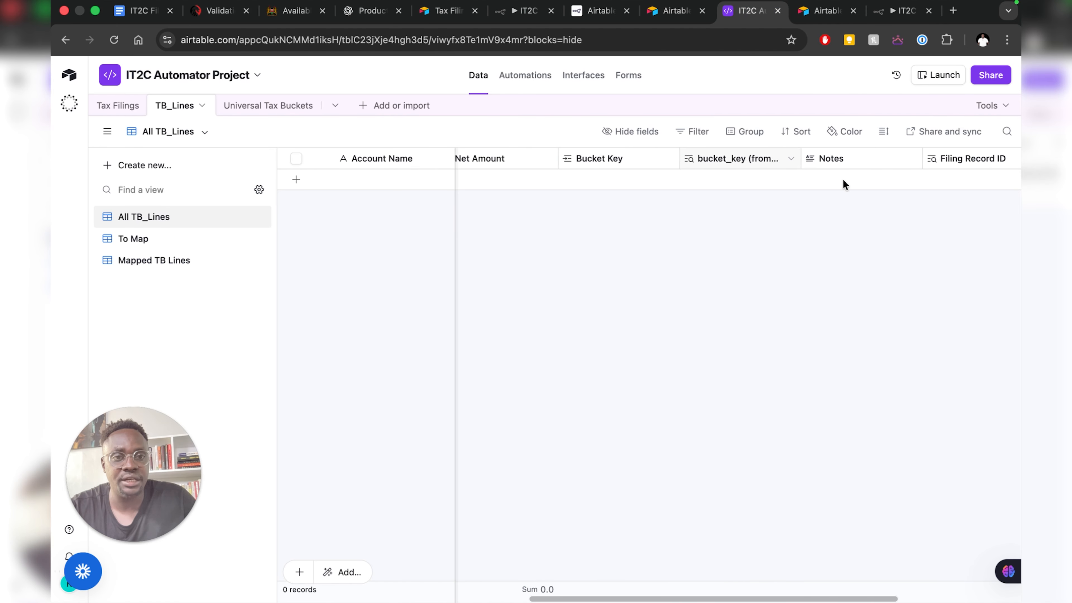
scroll(884, 180, "left", 5)
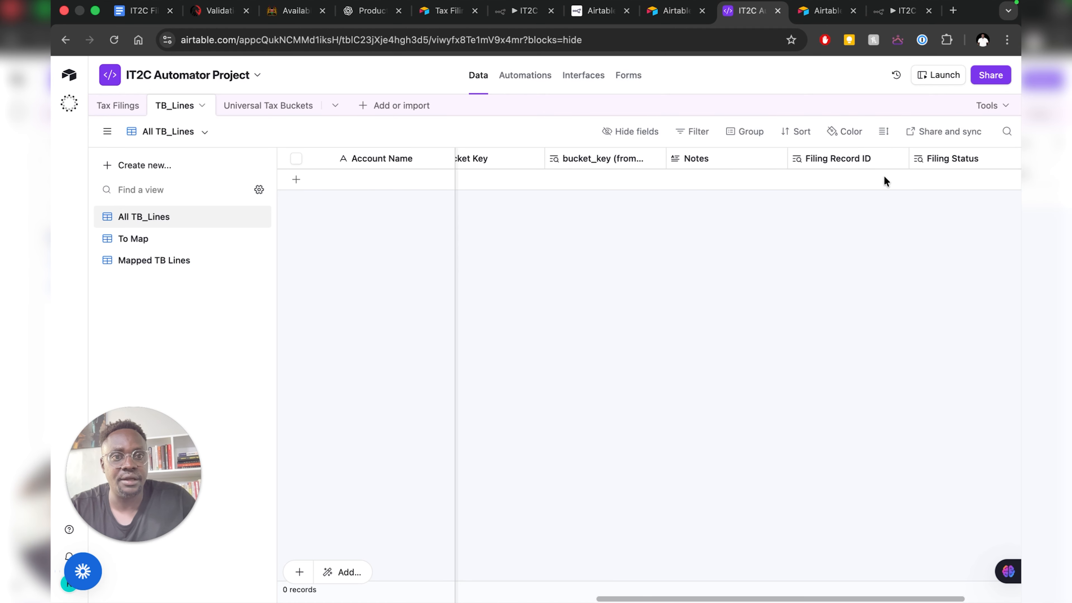
scroll(739, 190, "left", 5)
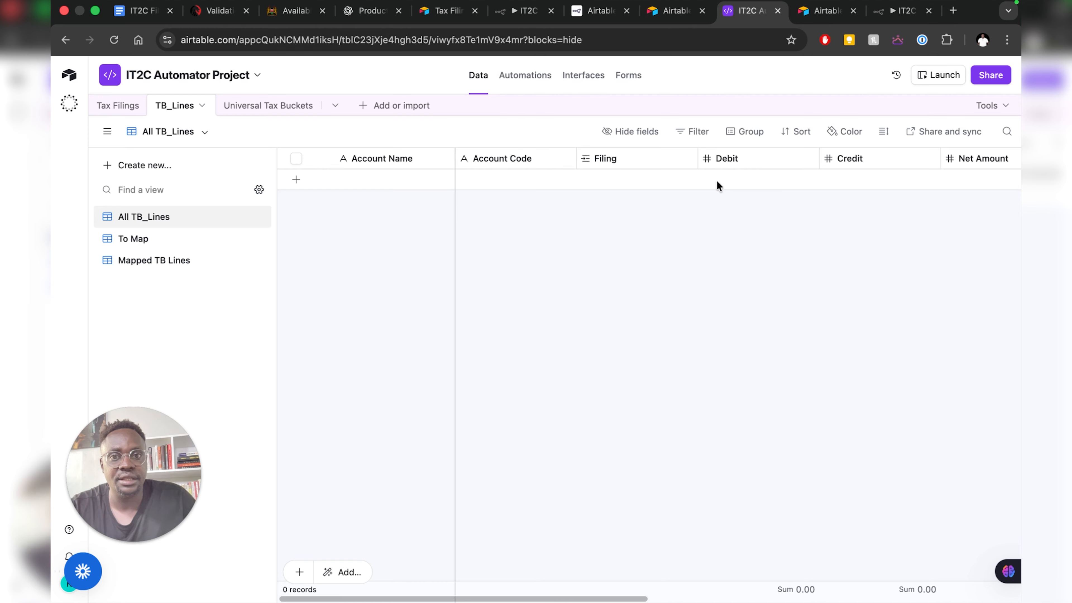
left_click(675, 12)
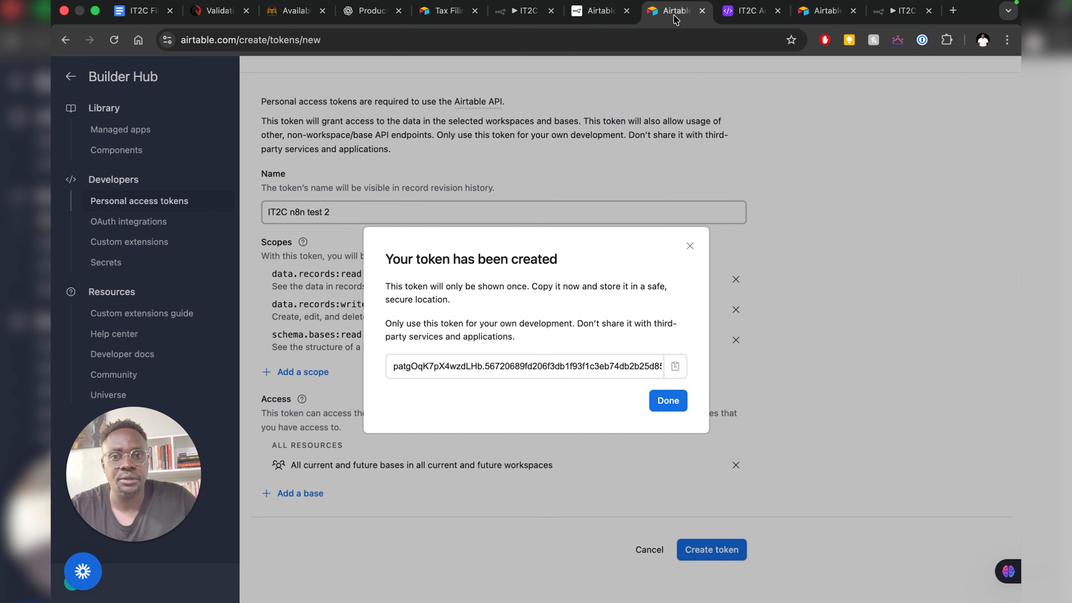
- Run Create a record without pinned data and confirm Airtable TB_Lines still has 0 records
left_click(518, 19)
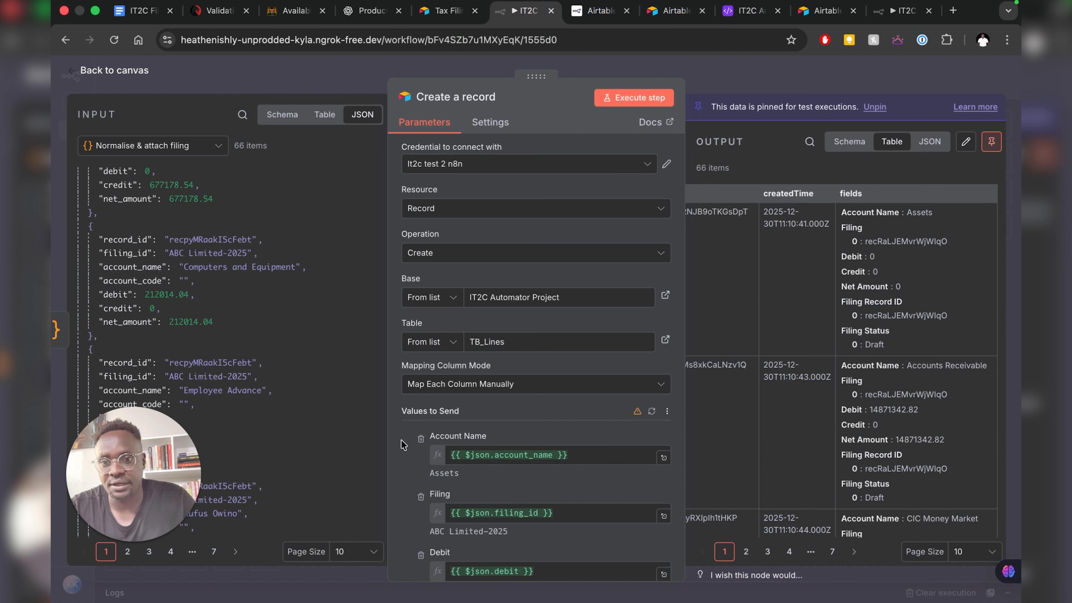
scroll(608, 465, "down", 5)
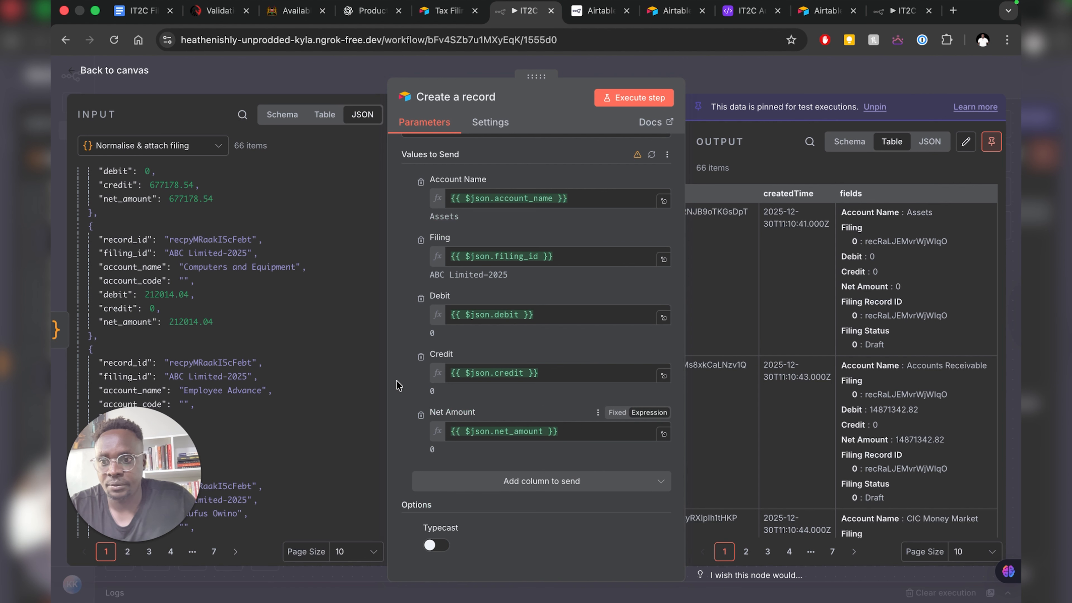
scroll(119, 441, "down", 5)
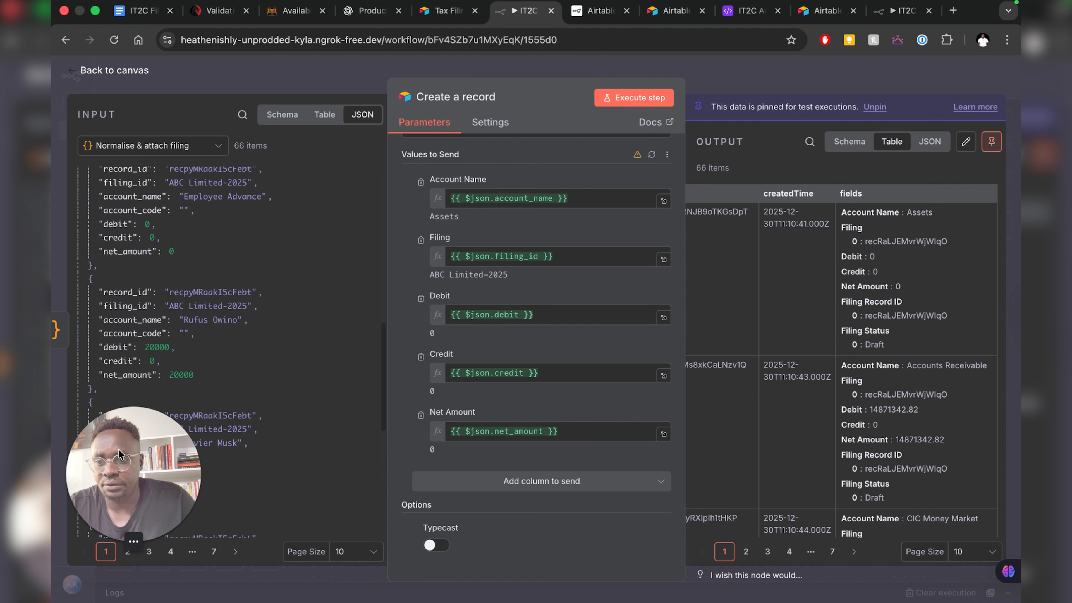
left_click_drag(118, 499, 145, 489)
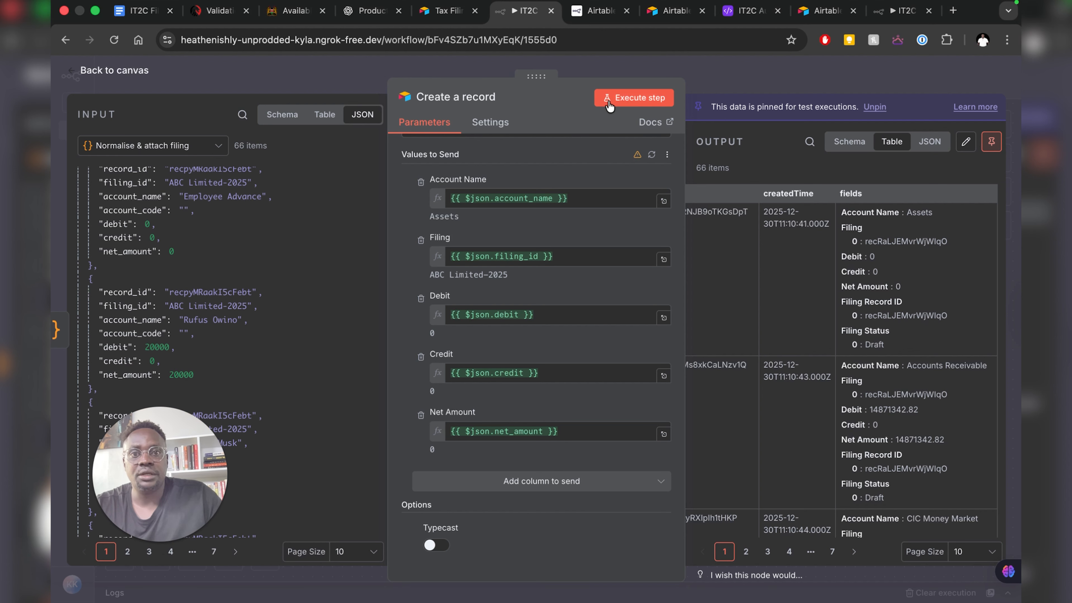
left_click(622, 99)
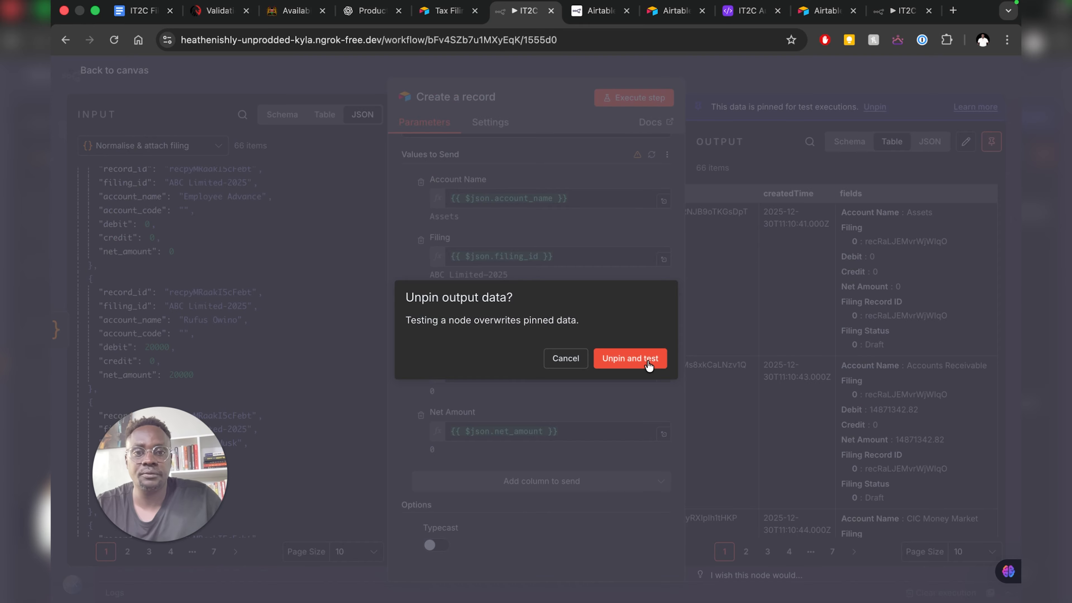
left_click(648, 366)
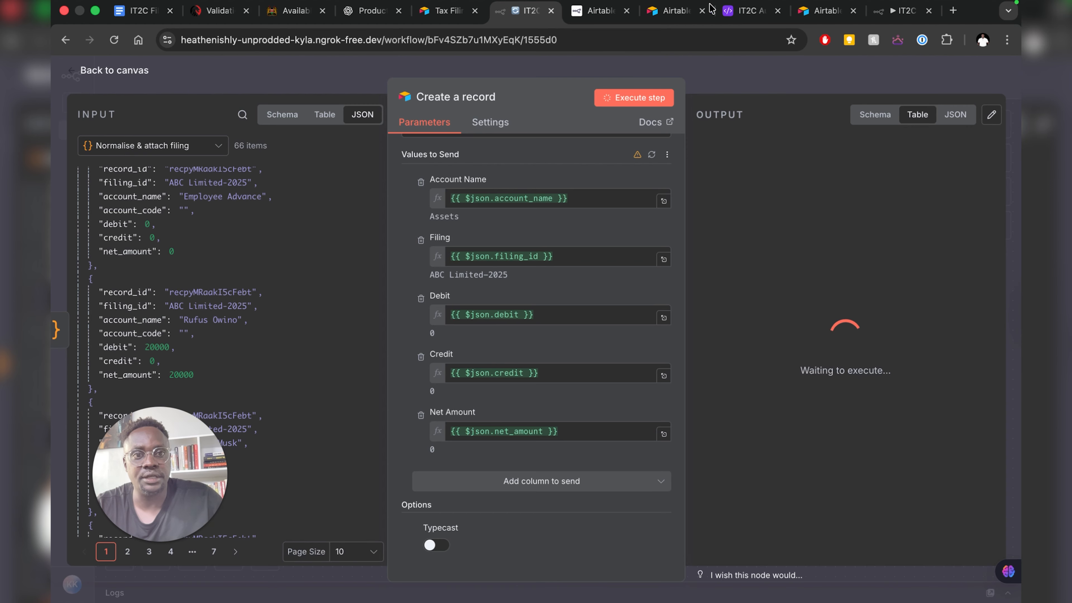
left_click(744, 17)
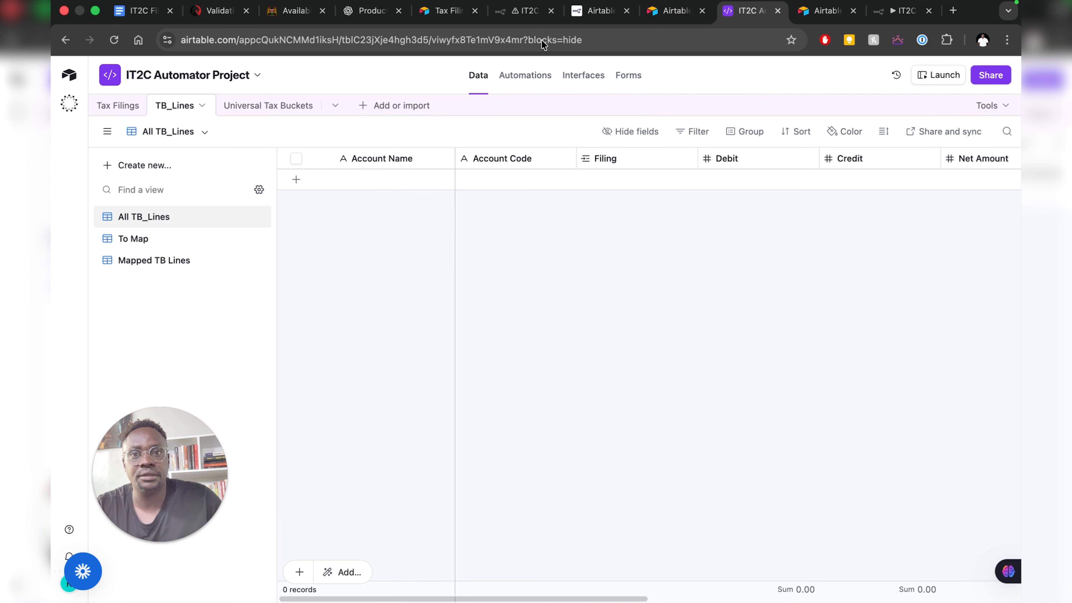
left_click(523, 10)
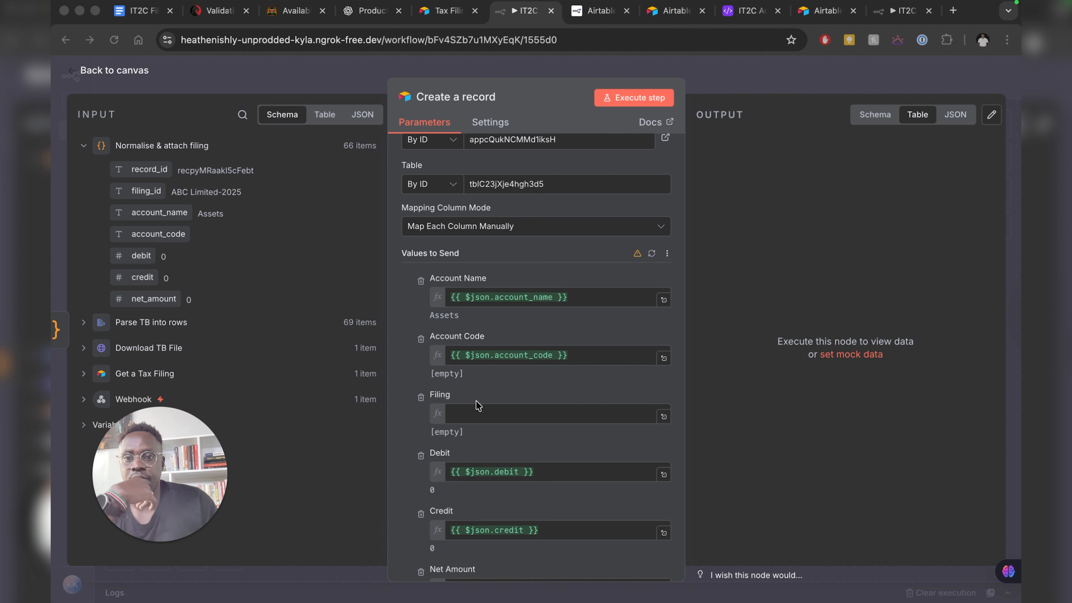
- Map record_id into the Filing field and run the step again
left_click(473, 411)
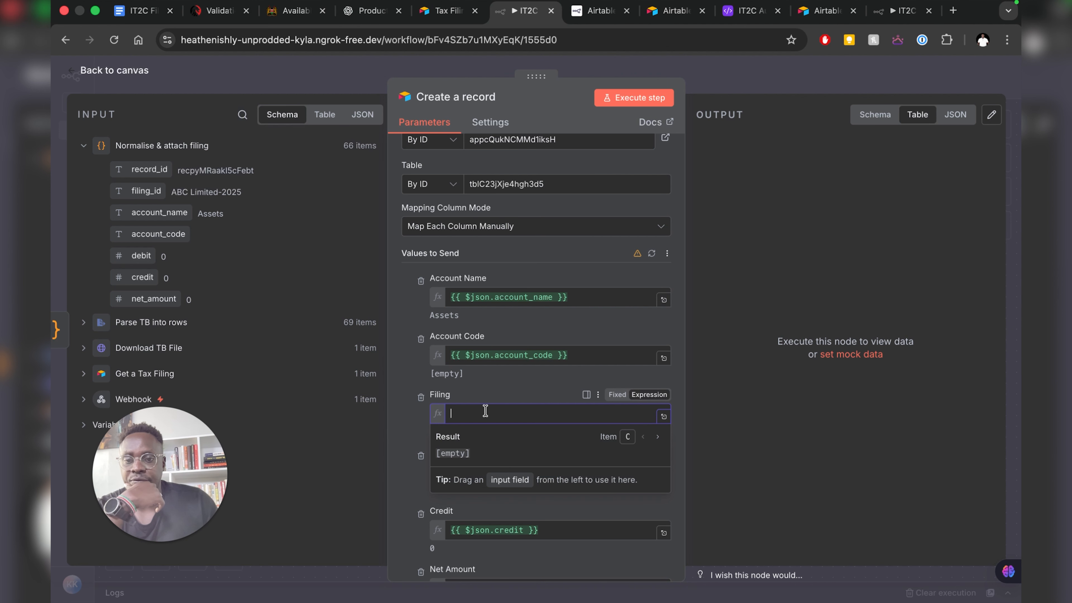
left_click_drag(141, 169, 473, 414)
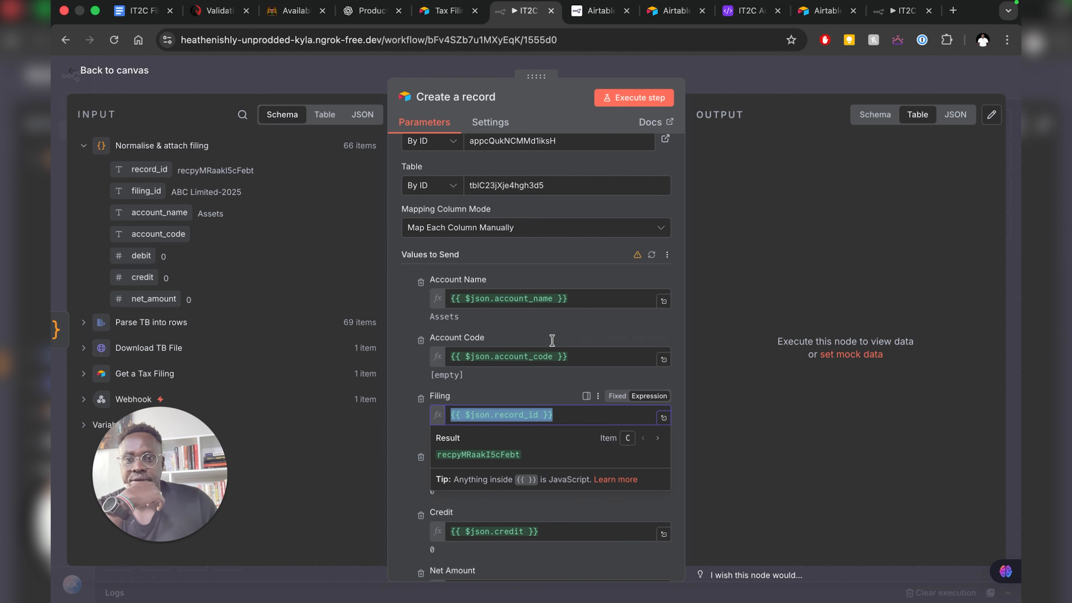
left_click(561, 393)
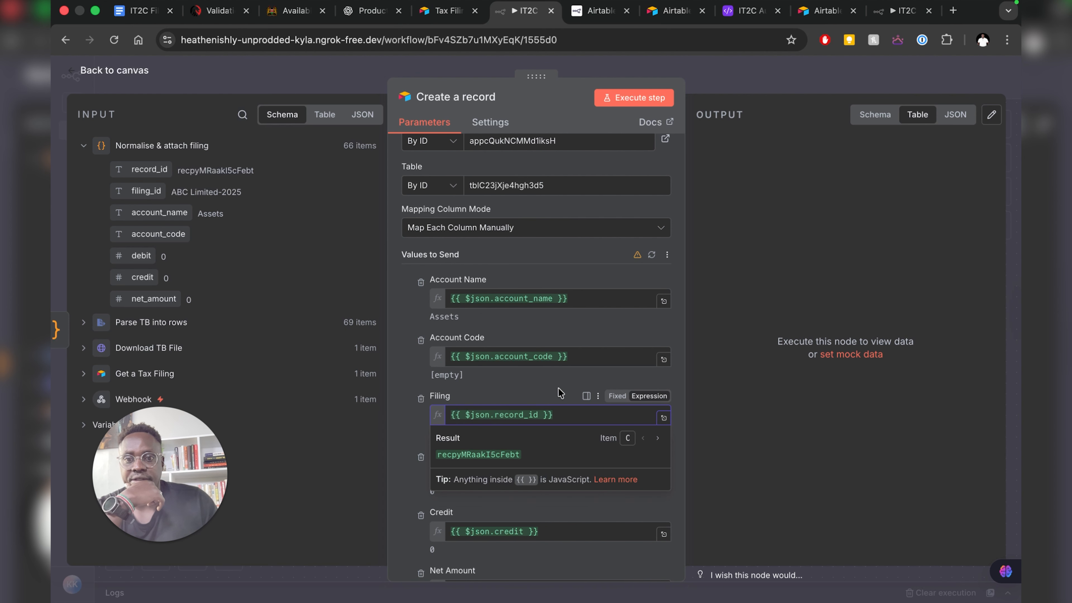
left_click(627, 94)
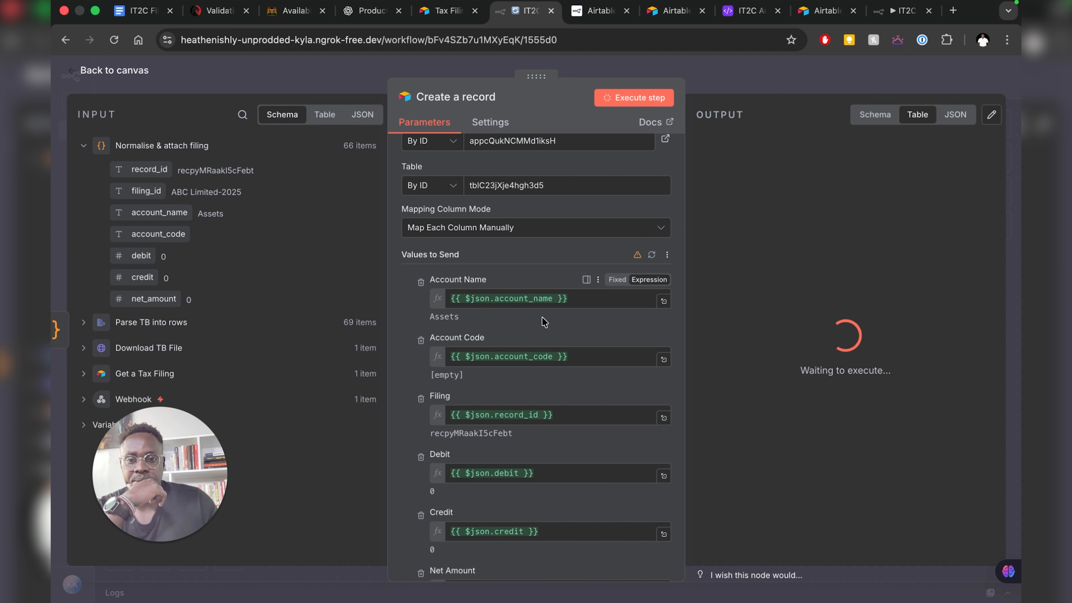
- Wrap Filing as {{ [$json.record_id] }} so it sends an array, then rerun the step
left_click(471, 415)
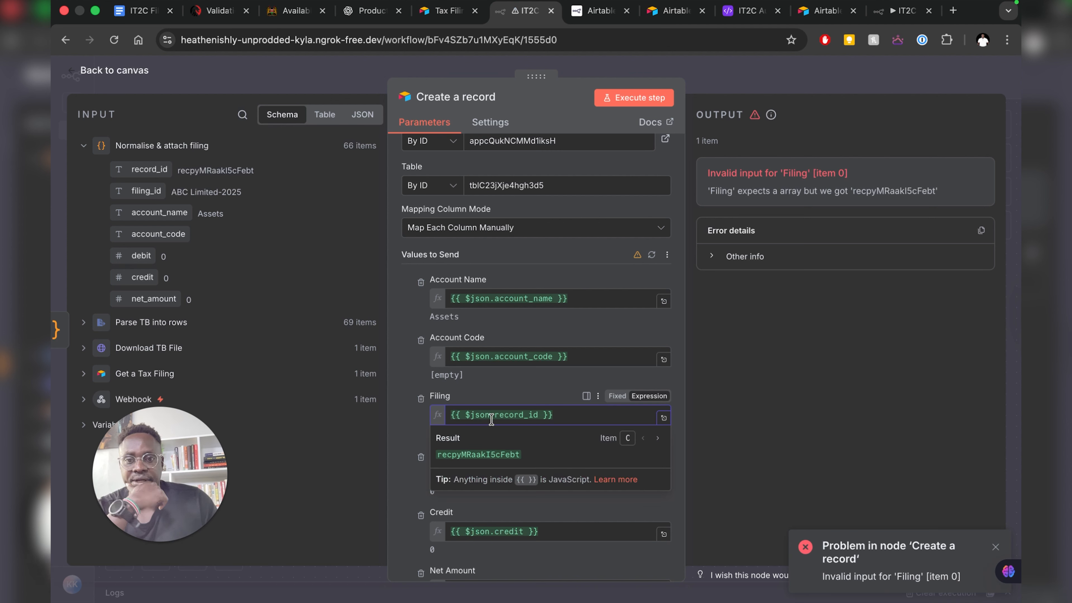
type("[")
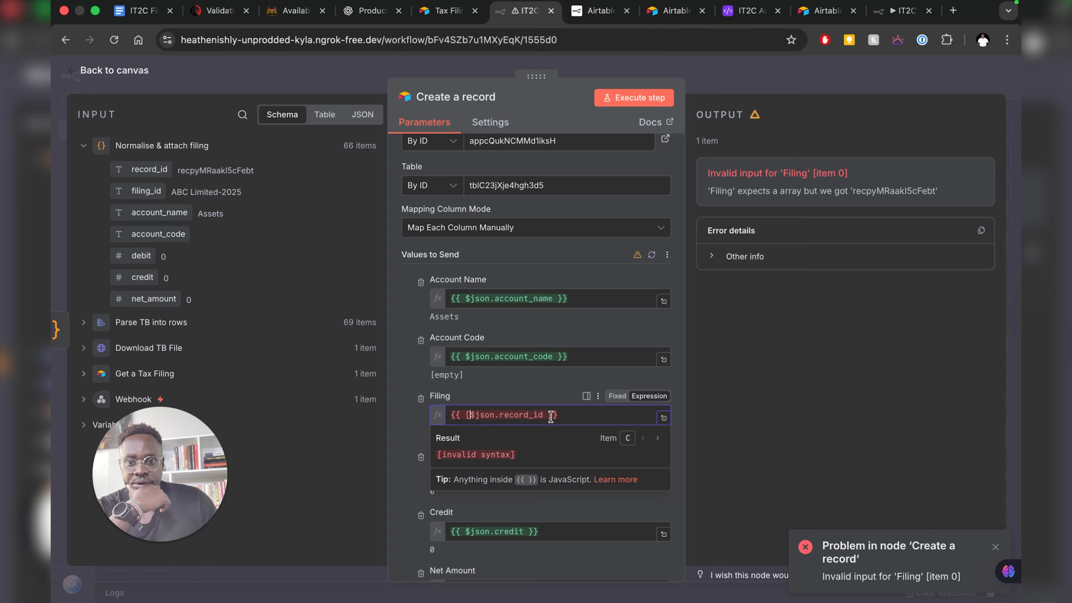
left_click(542, 415)
type("]")
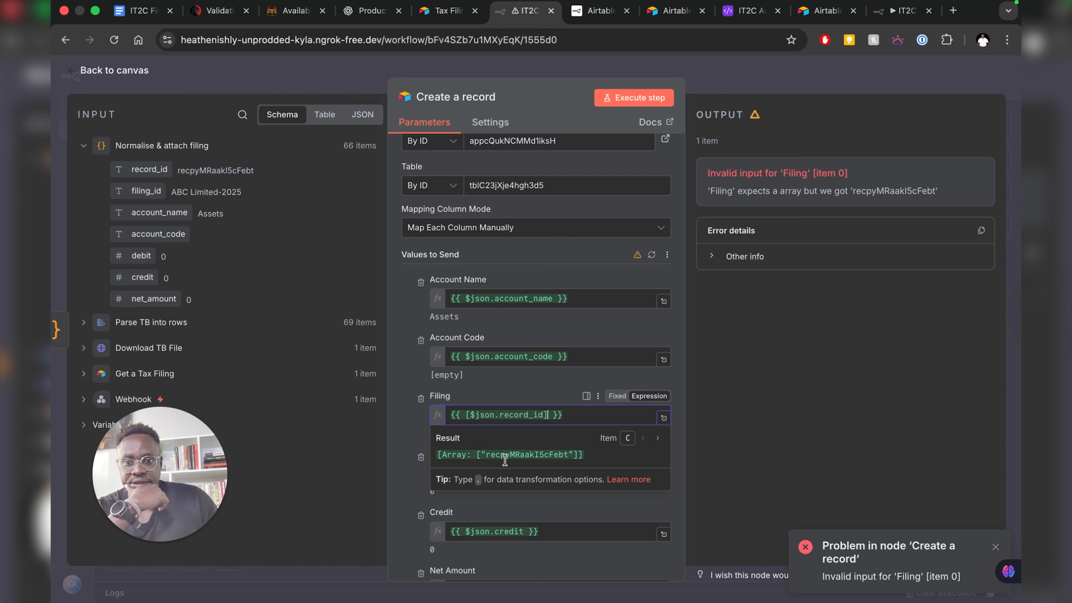
left_click(400, 470)
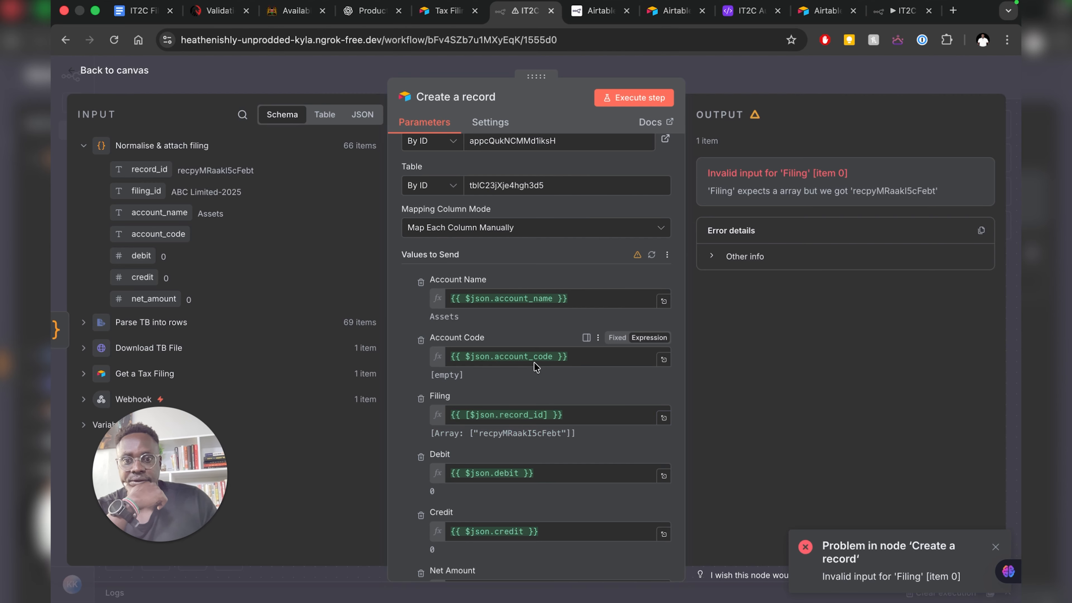
left_click(637, 96)
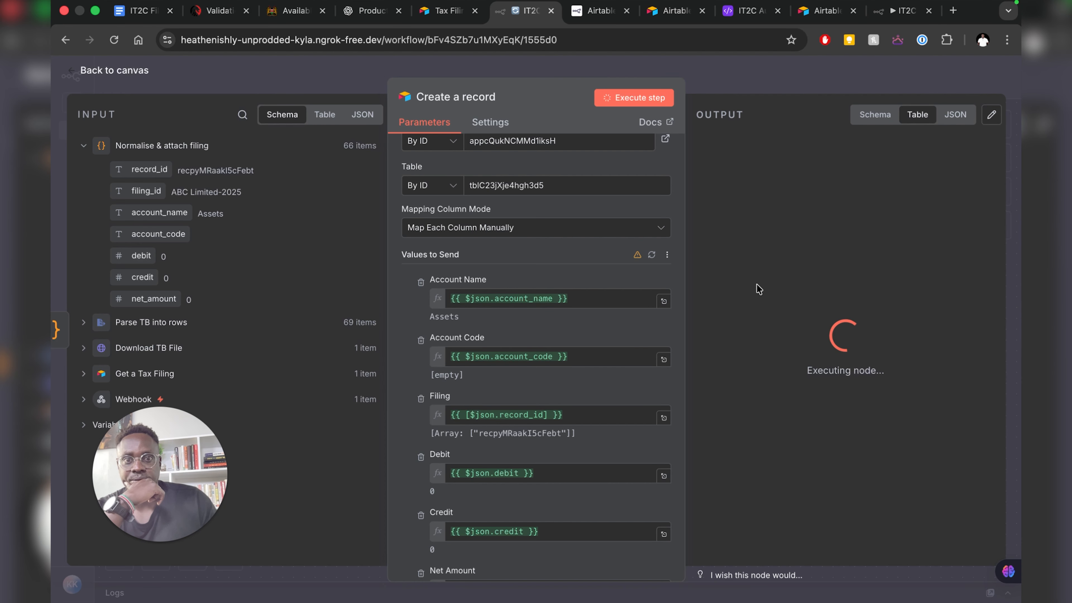
- Open the TB_Lines table in the Airtable base to check the created records
left_click(744, 12)
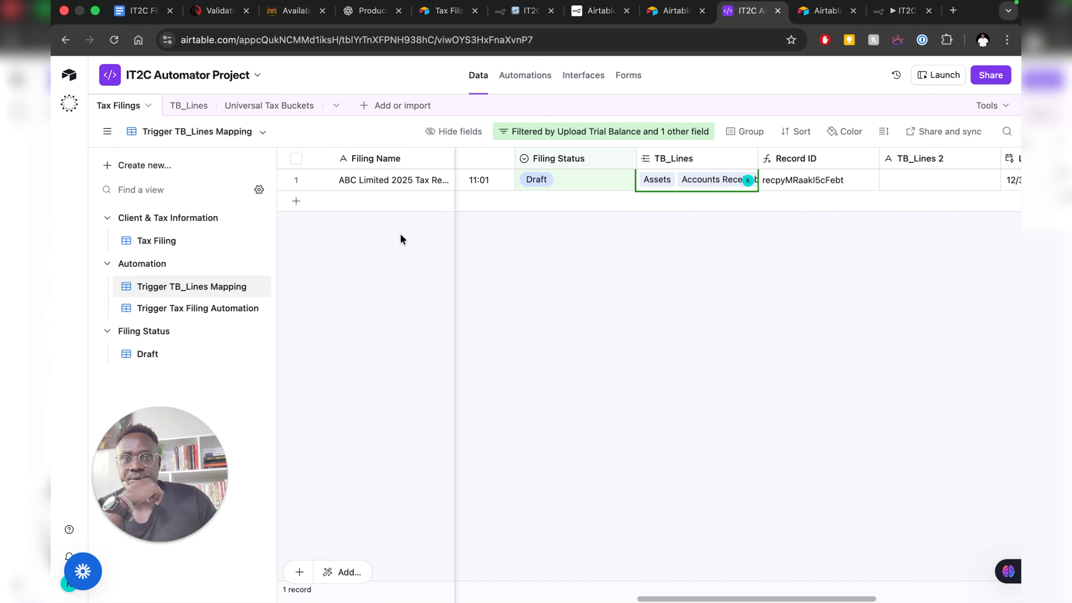
left_click(189, 105)
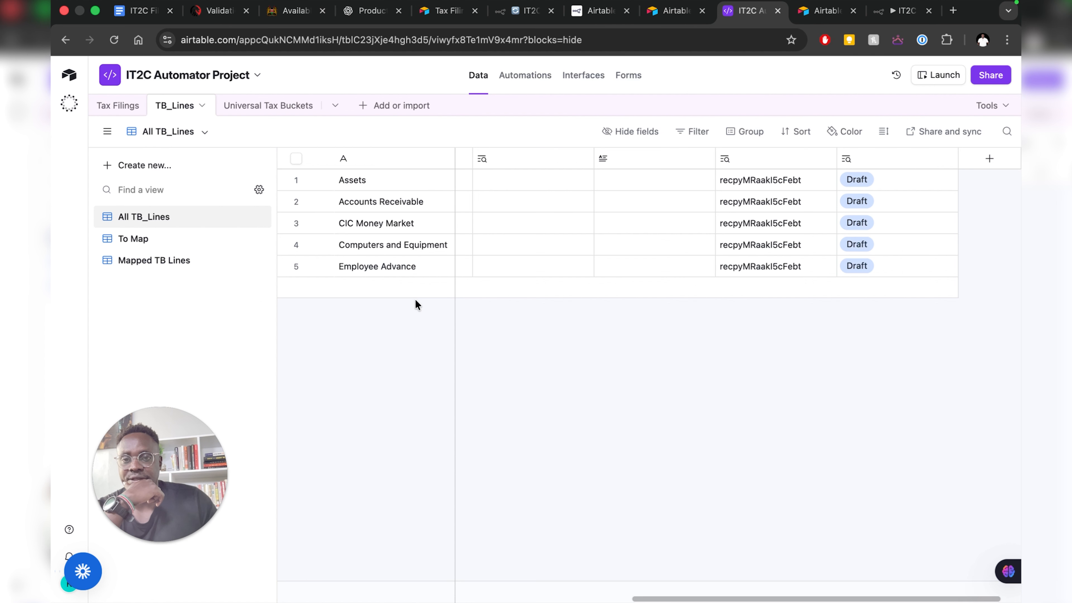
scroll(547, 231, "left", 10)
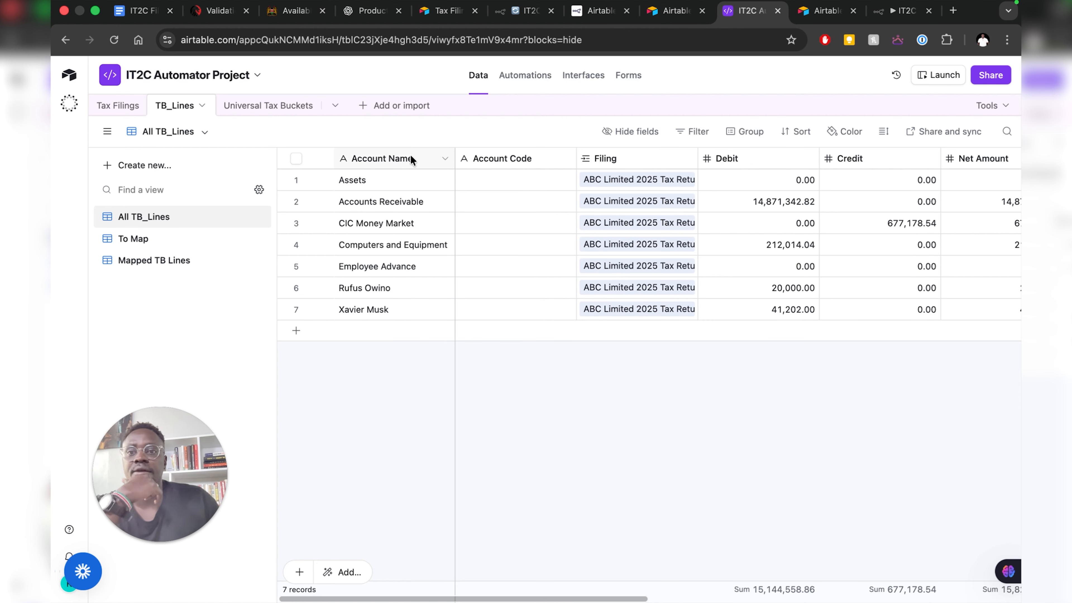
- Check the running n8n step, then close the no-longer-needed token confirmation tab
left_click(511, 13)
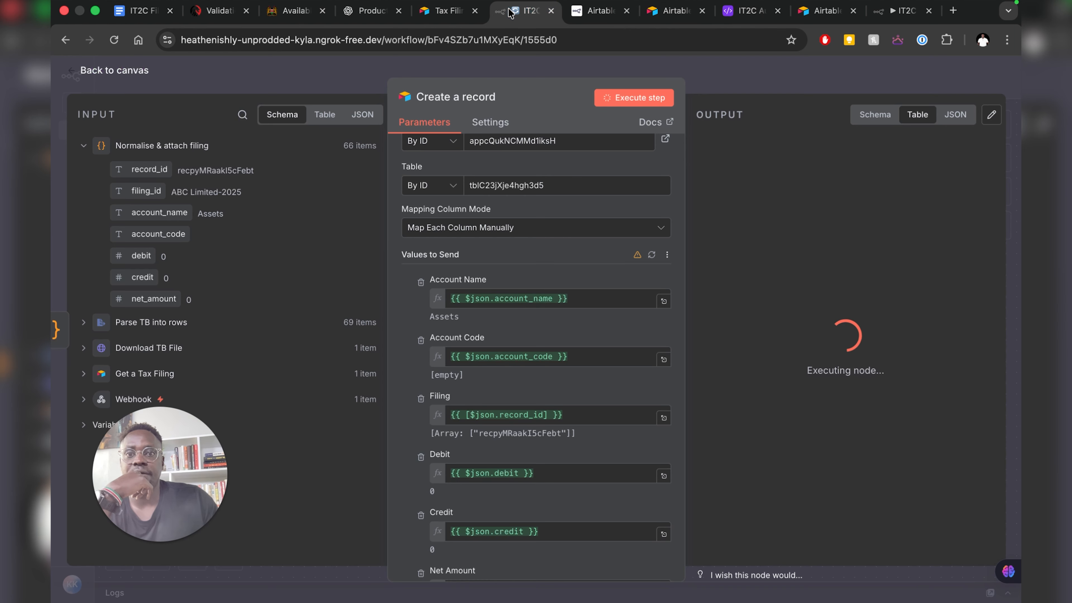
left_click(675, 11)
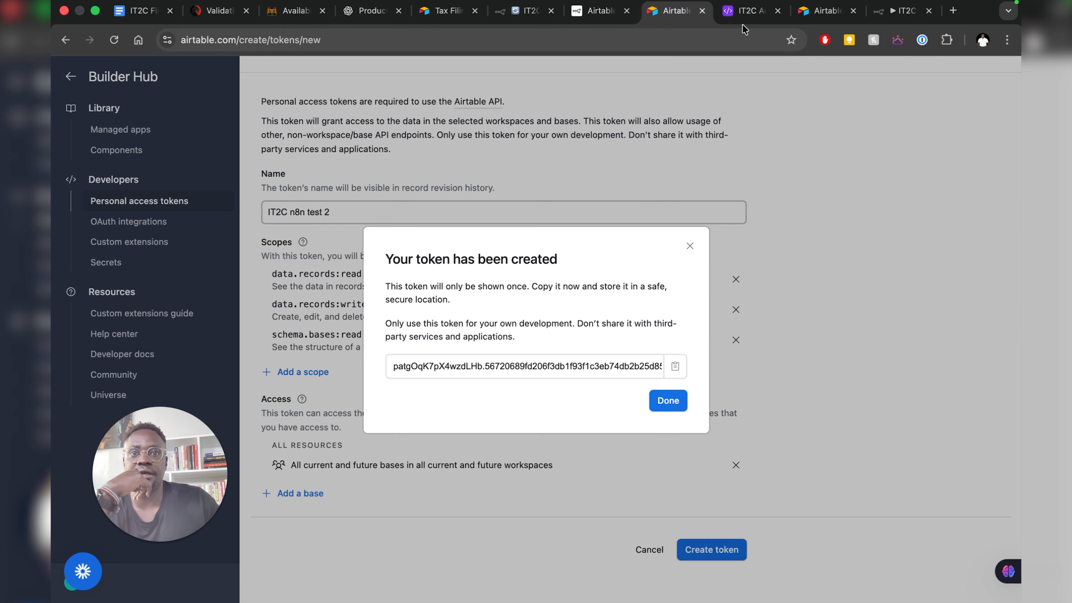
left_click(701, 11)
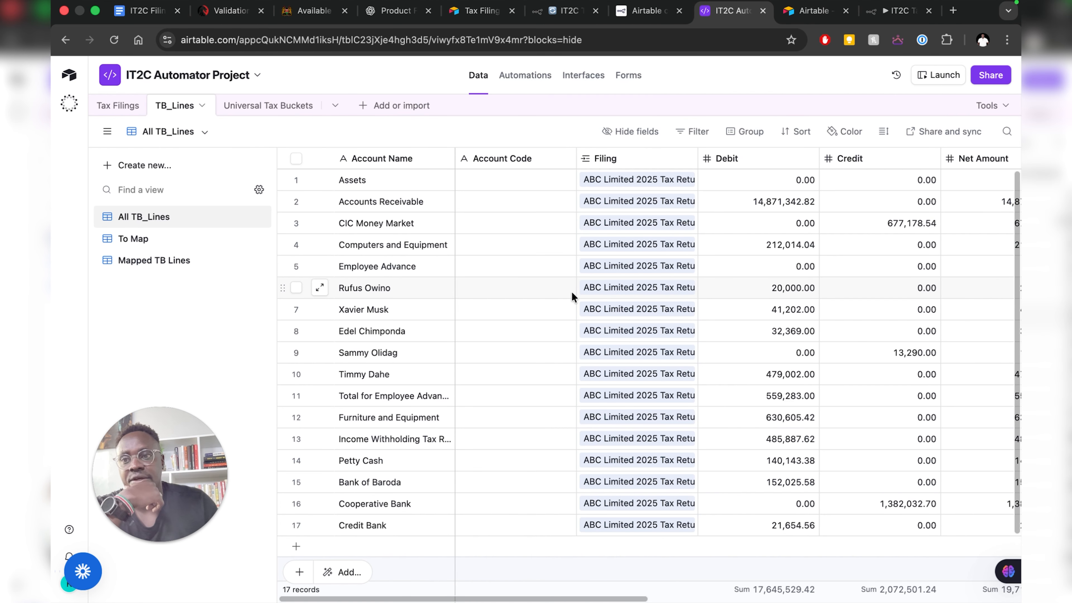
- Review the 24 trial balance lines linked to ABC Limited, then bring up the MVP doc
scroll(597, 295, "down", 3)
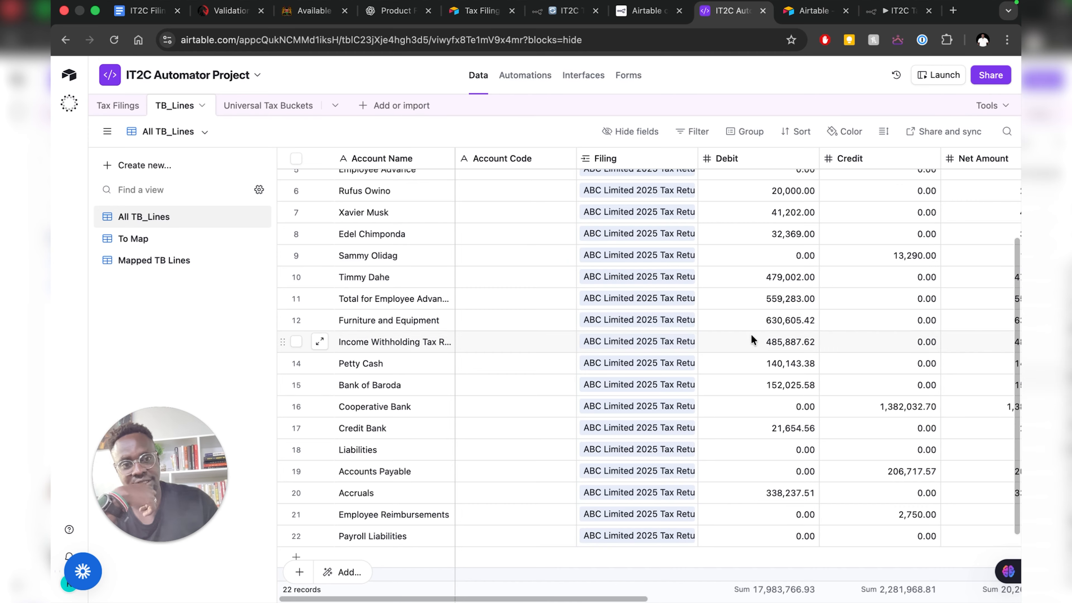
scroll(753, 334, "right", 5)
scroll(766, 207, "up", 3)
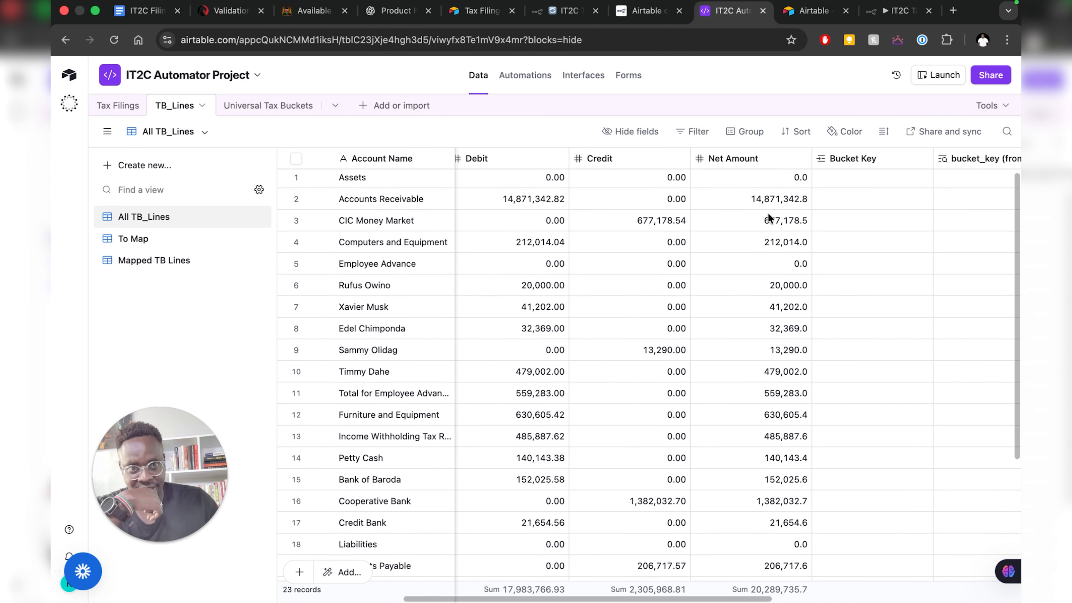
scroll(768, 218, "right", 5)
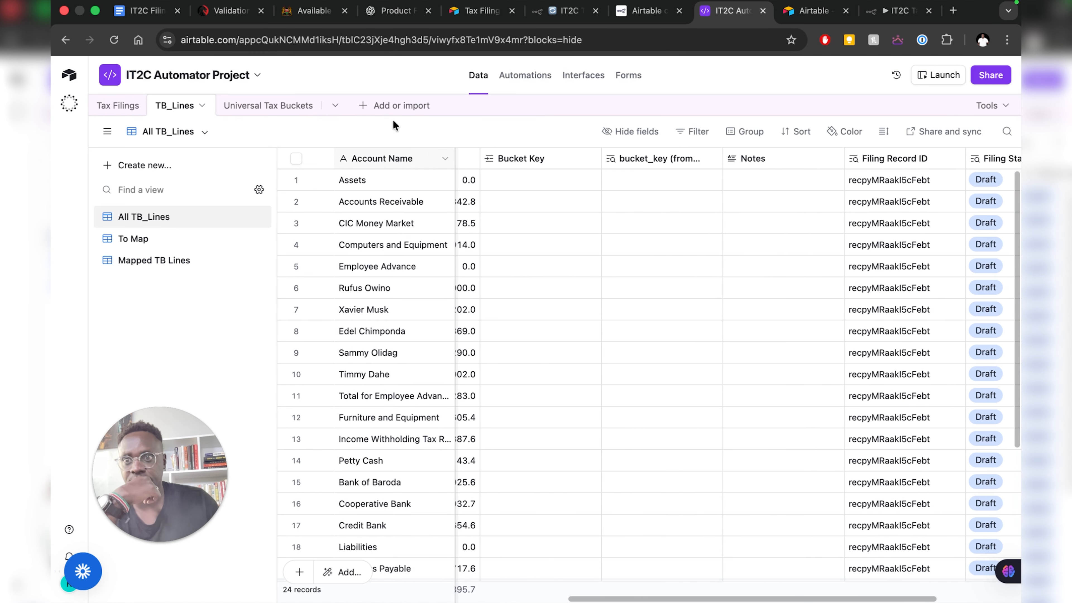
key("super+1")
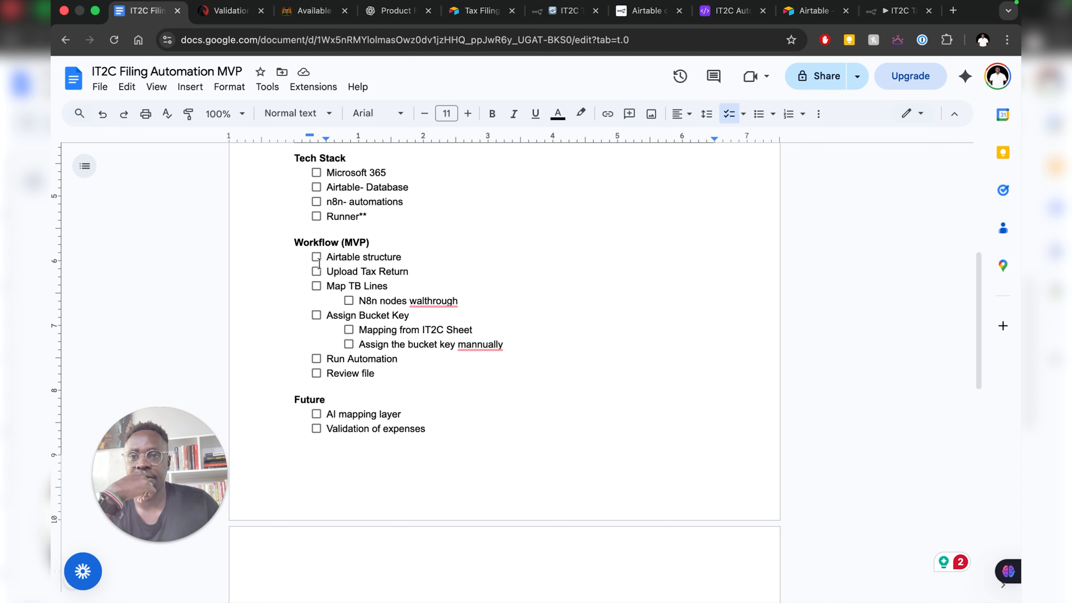
- Tick Airtable structure, Upload Tax Return, Map TB Lines and N8n nodes walkthrough in the MVP checklist
left_click(316, 257)
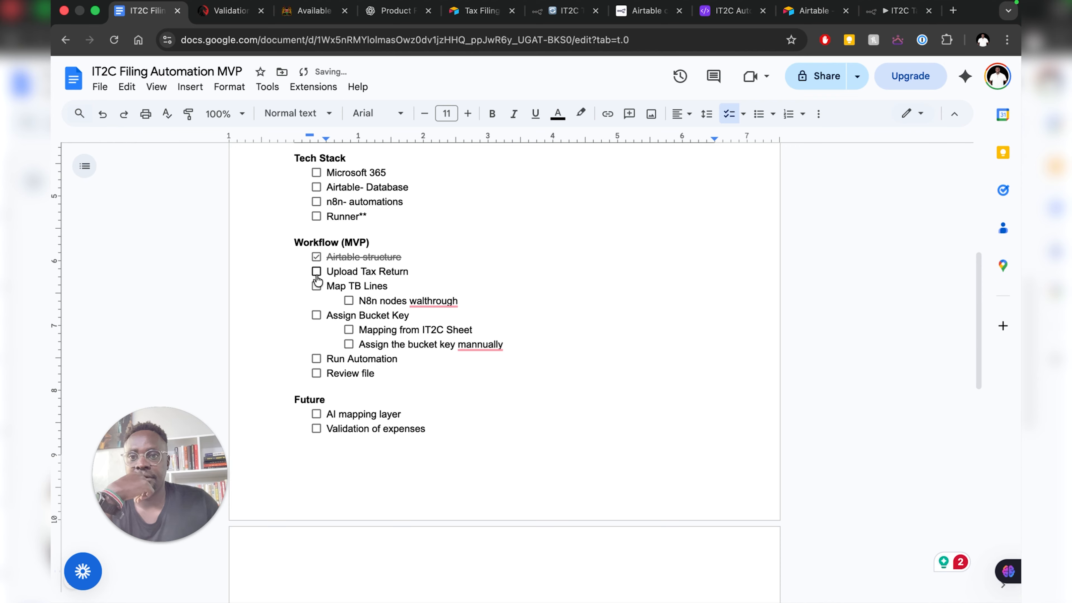
left_click(316, 272)
left_click(316, 286)
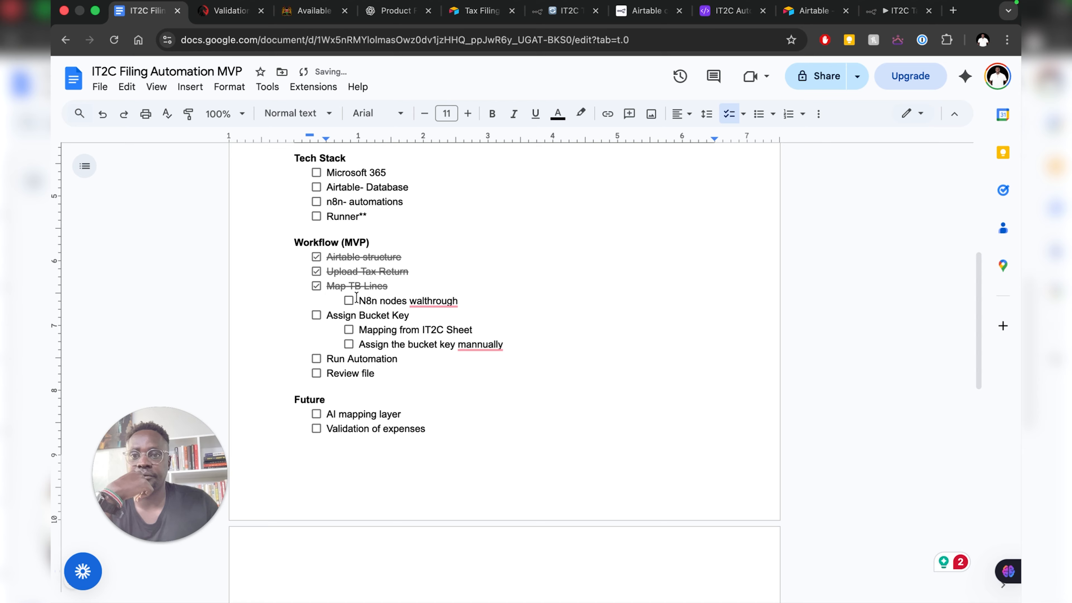
left_click(349, 301)
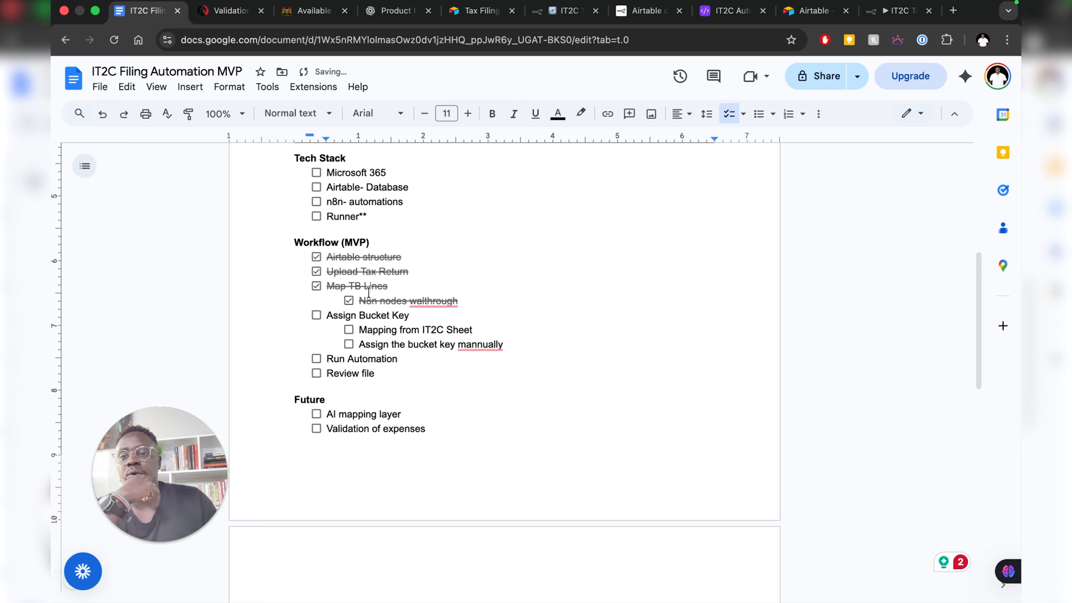
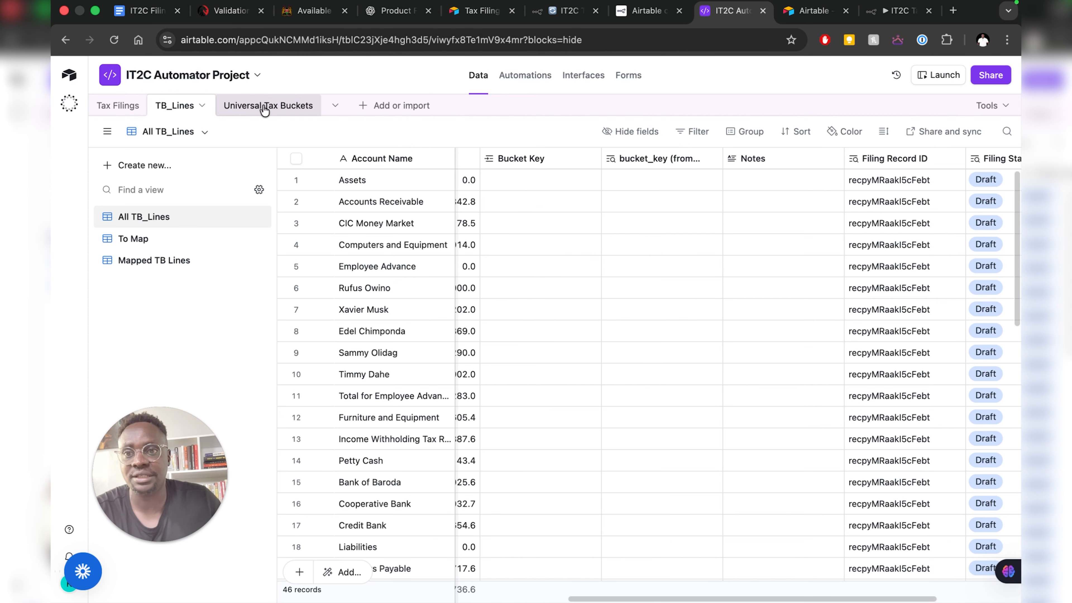
- Browse the 25 bucket records in Universal Tax Buckets, briefly rechecking TB_Lines in between
left_click(265, 107)
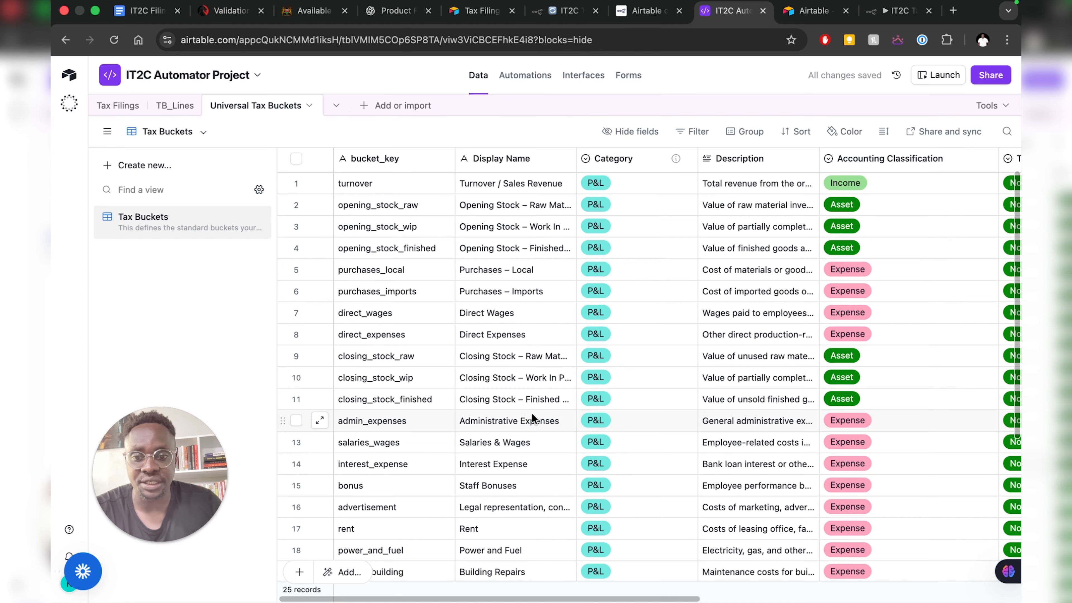
scroll(532, 416, "down", 5)
left_click(171, 108)
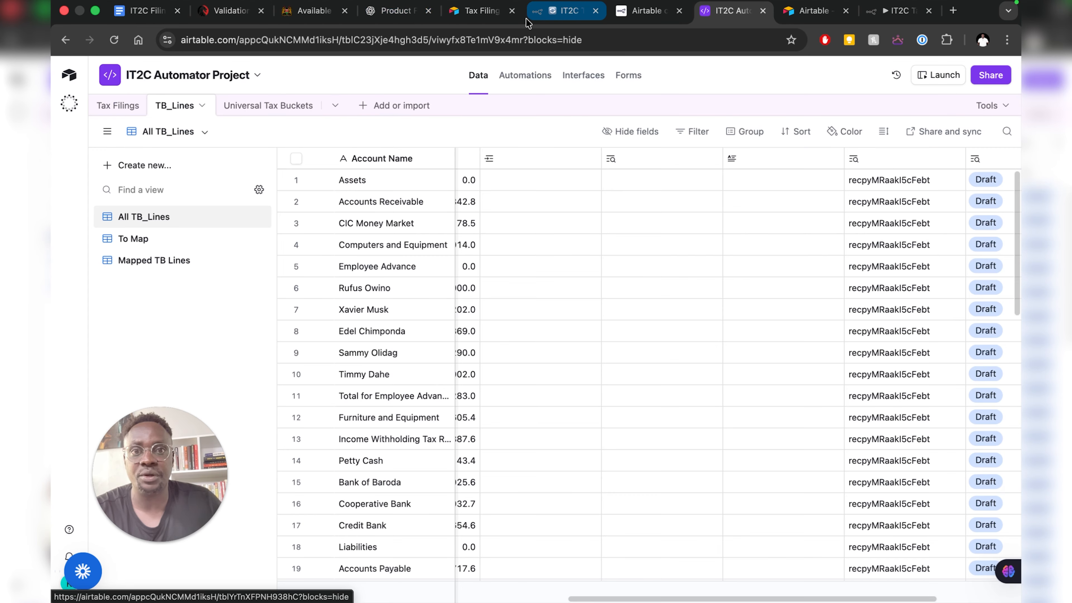
scroll(592, 225, "left", 10)
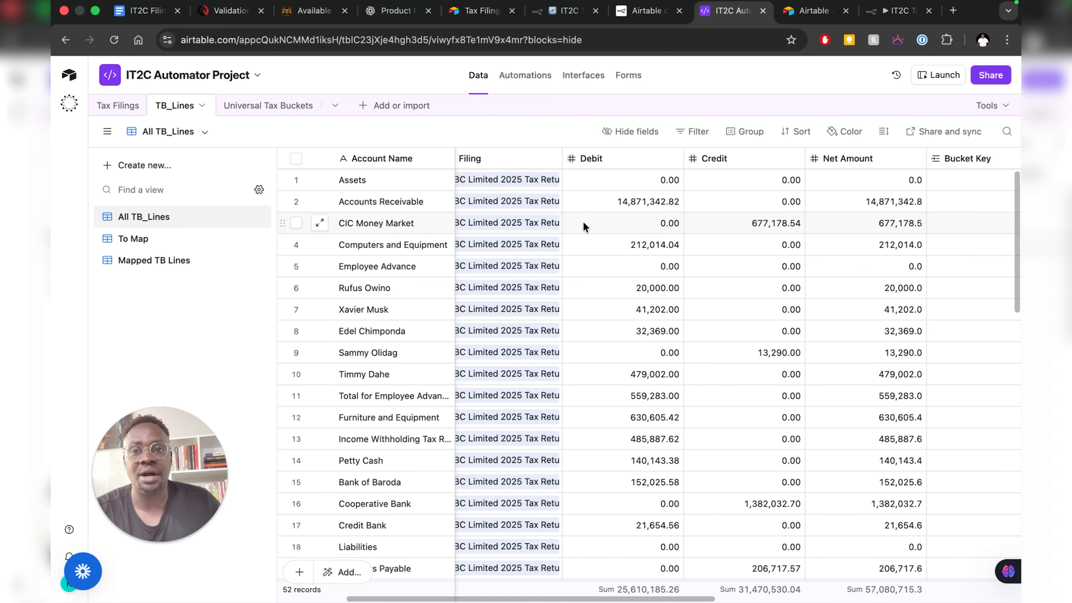
scroll(583, 221, "left", 4)
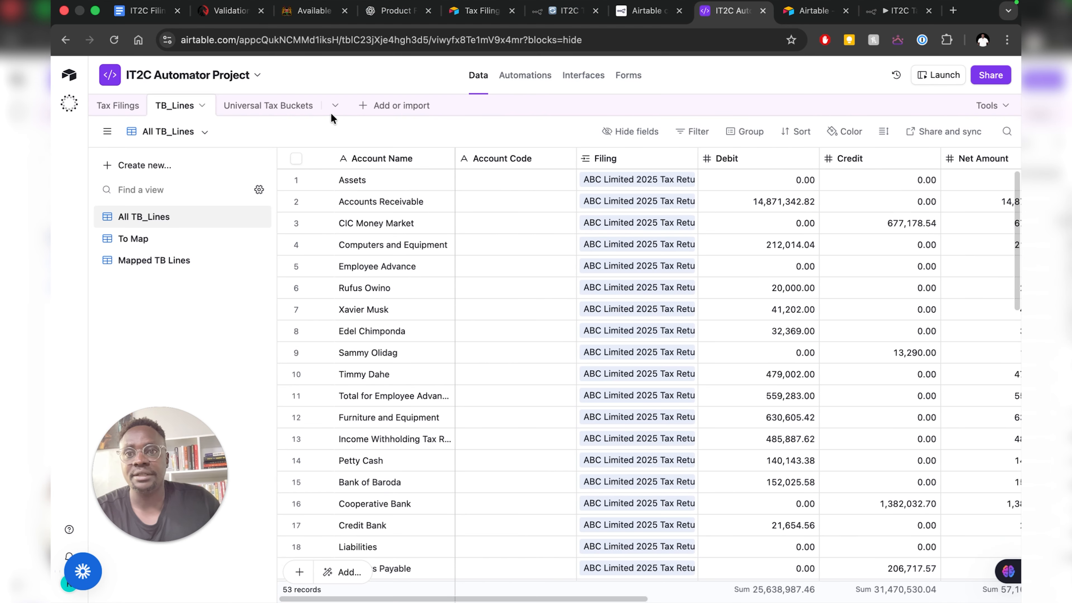
left_click(285, 108)
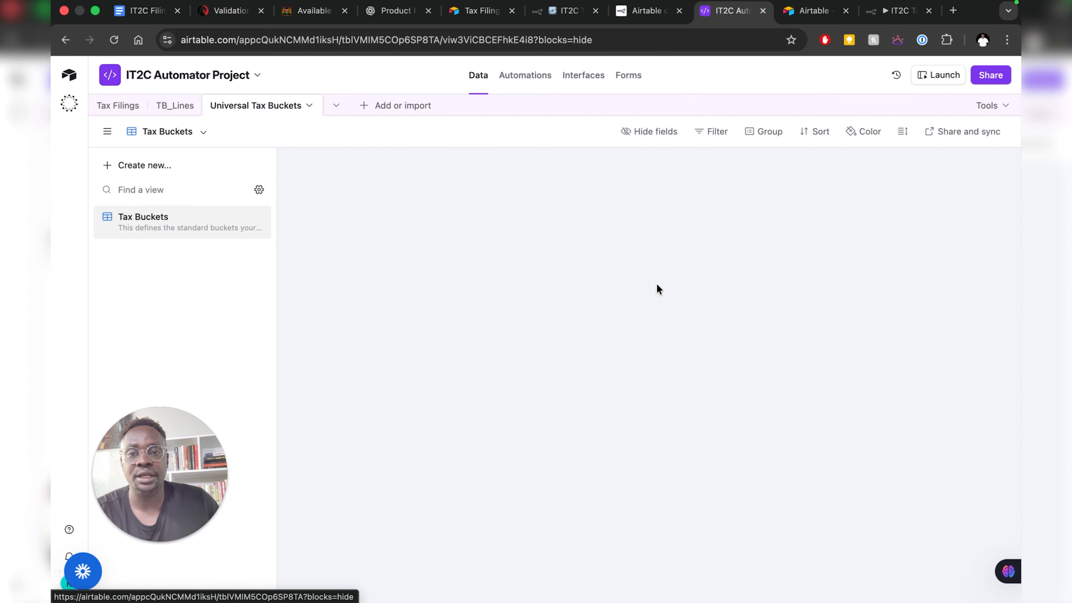
scroll(640, 277, "up", 3)
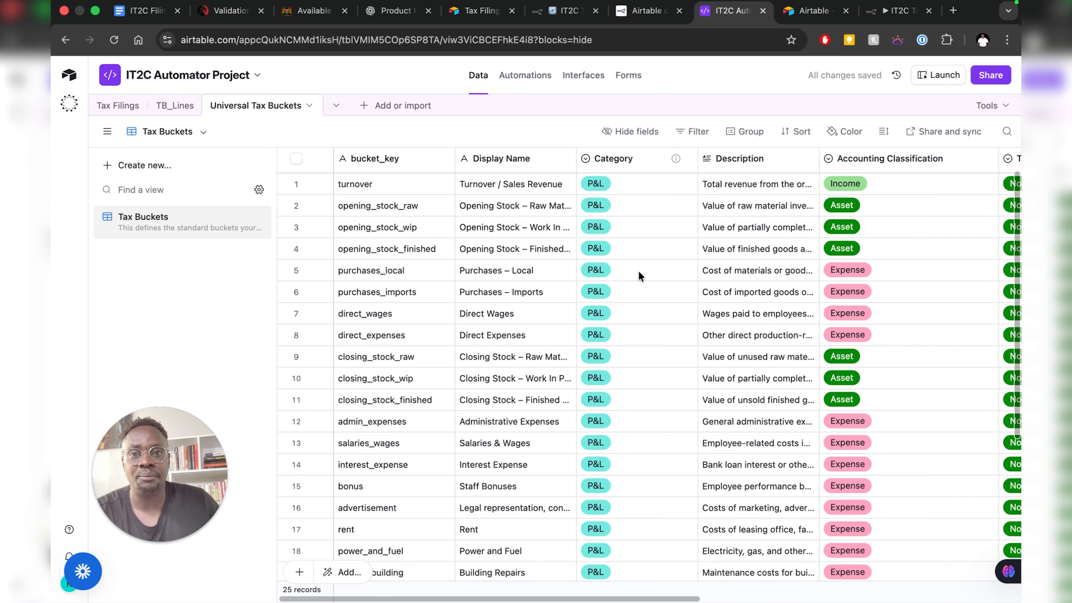
scroll(640, 277, "down", 6)
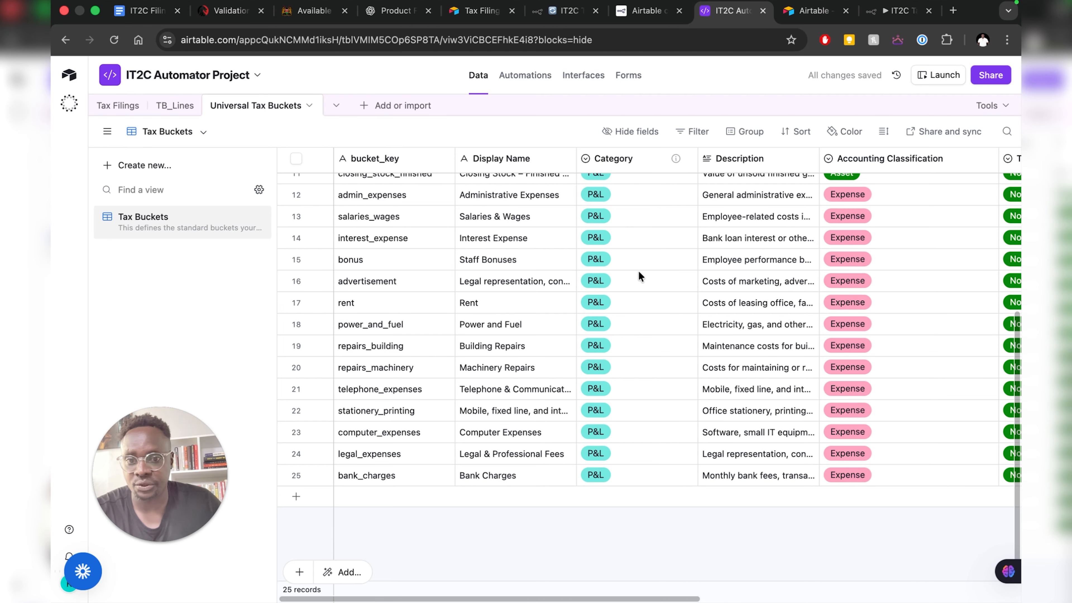
scroll(640, 276, "up", 5)
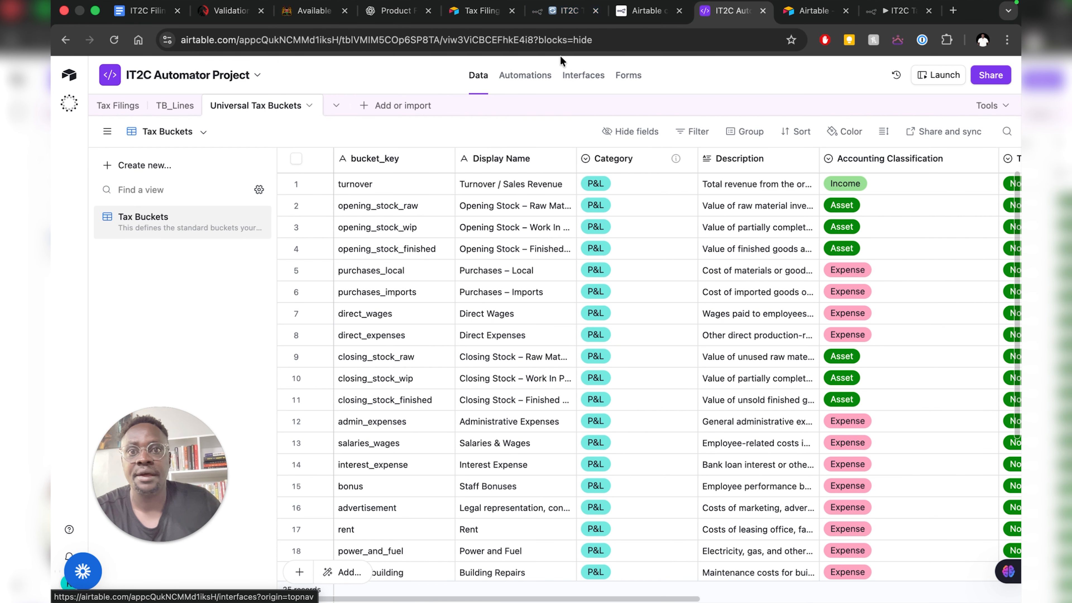
- Fix the plan item's spelling to 'Assign the bucket key manually' using Grammarly's suggestion
left_click(131, 18)
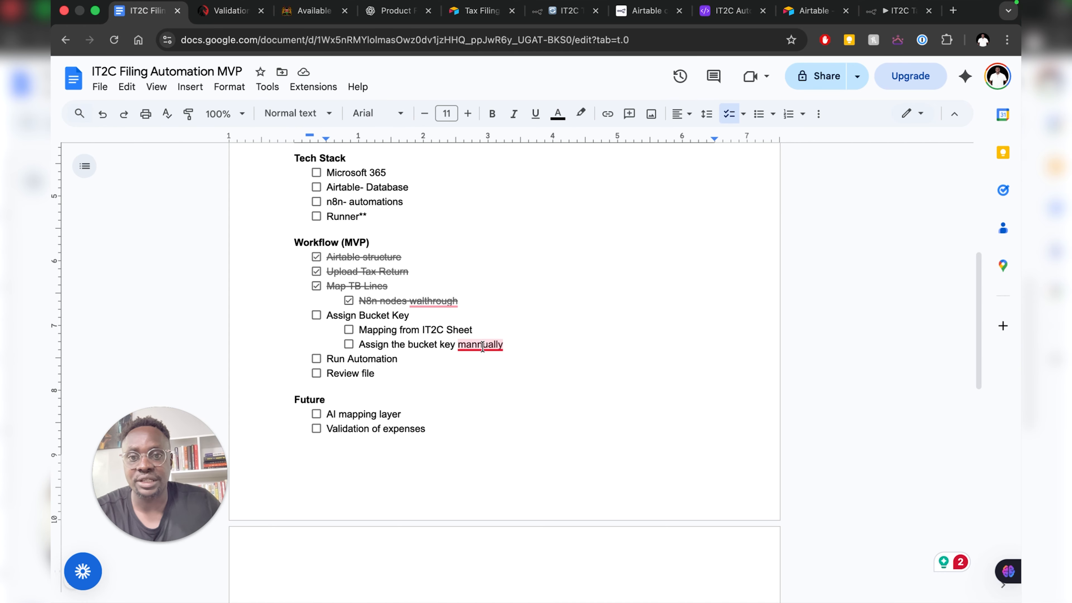
mouse_move(482, 347)
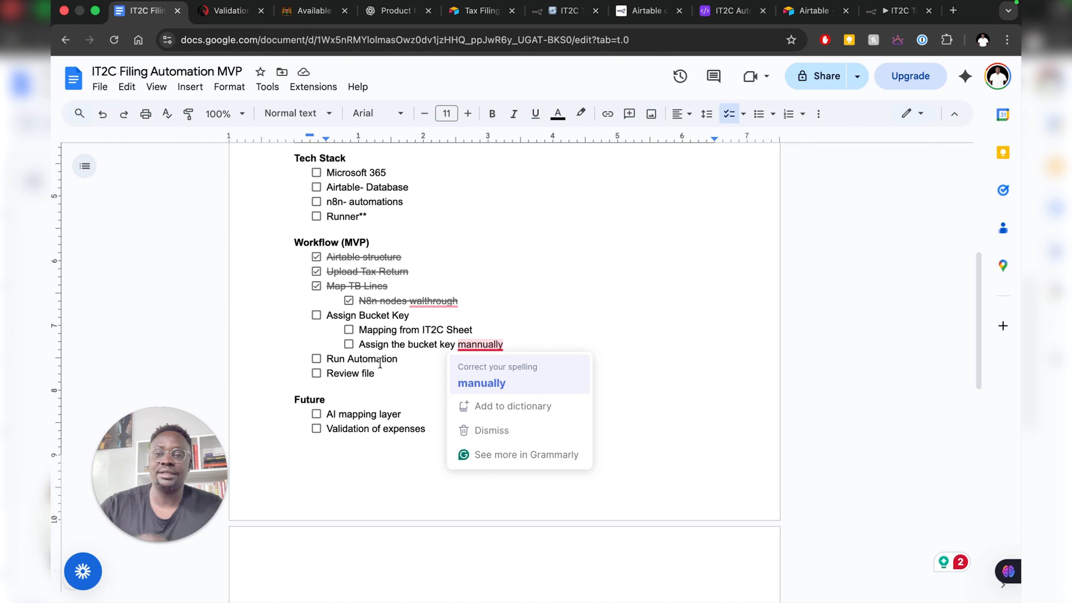
left_click(482, 383)
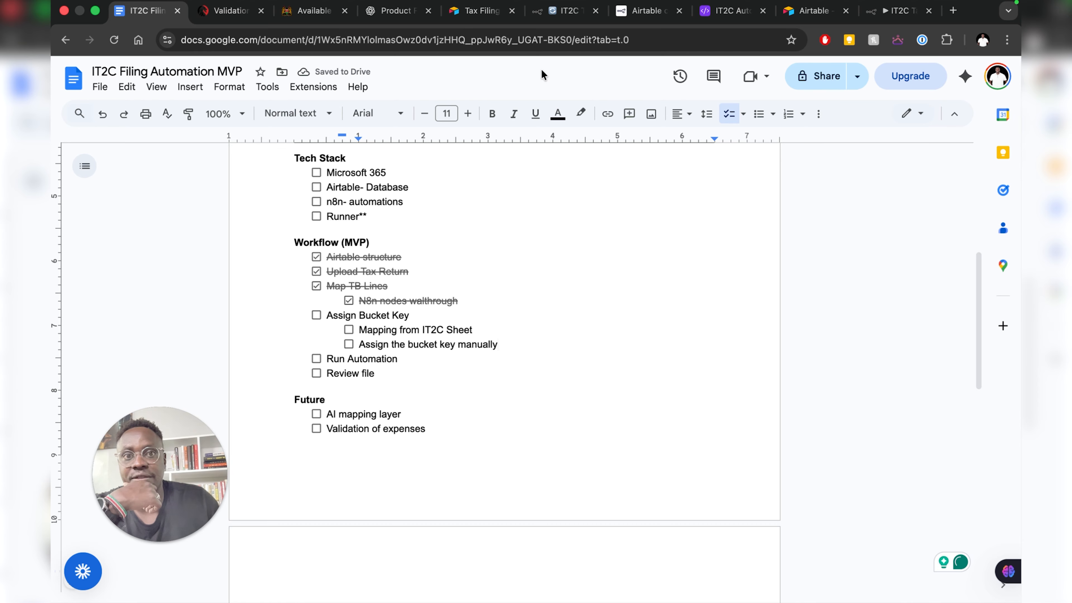
left_click(716, 17)
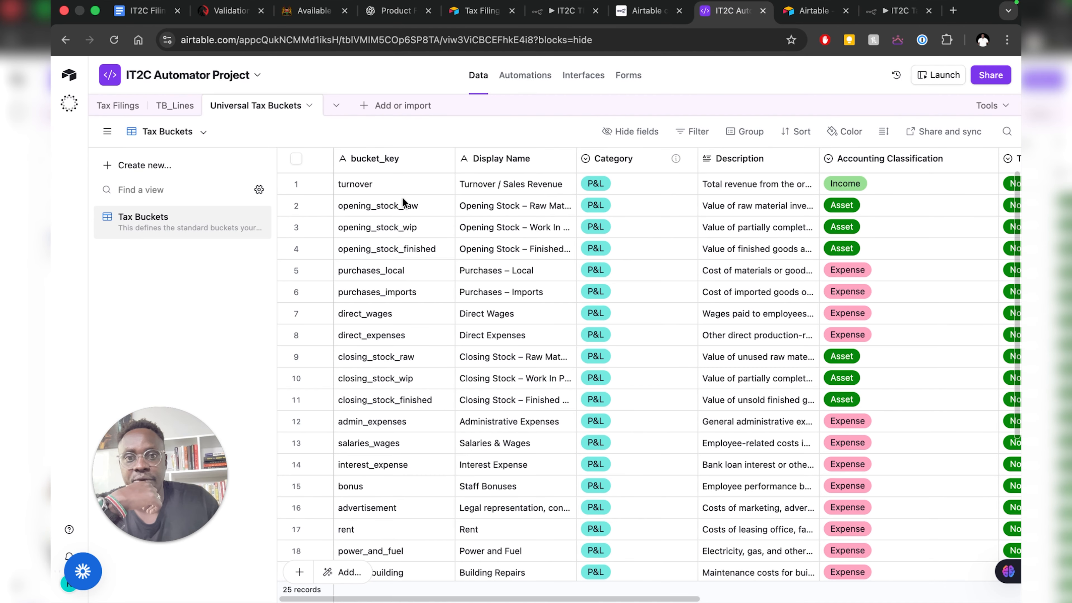
- Scroll through TB_Lines' 66 records, with Debit totalling 31,873,587.40 and Credit 31,470,530.04
left_click(168, 110)
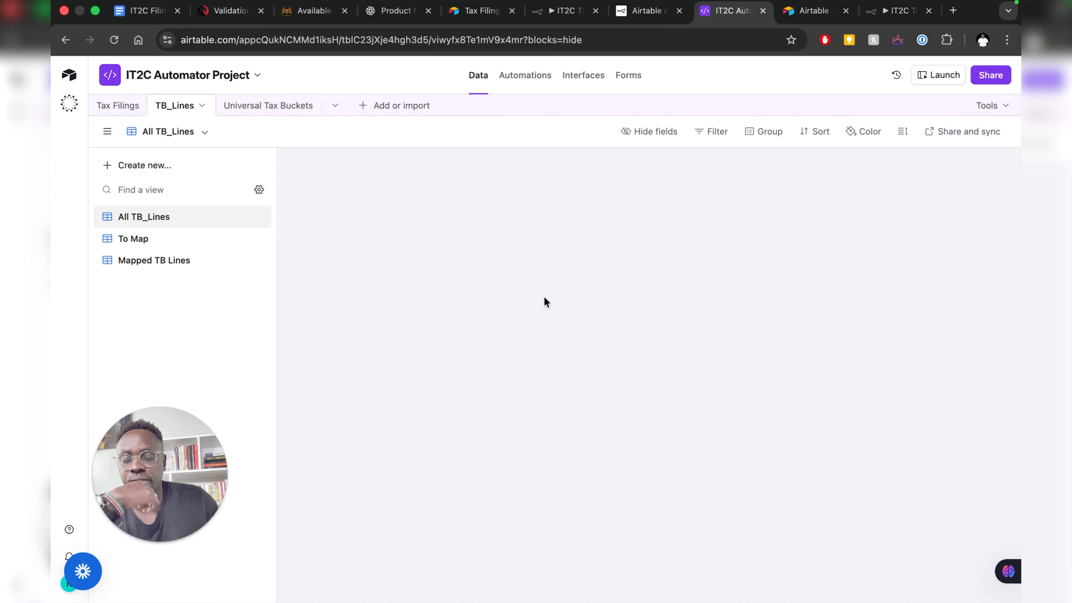
scroll(545, 298, "down", 3)
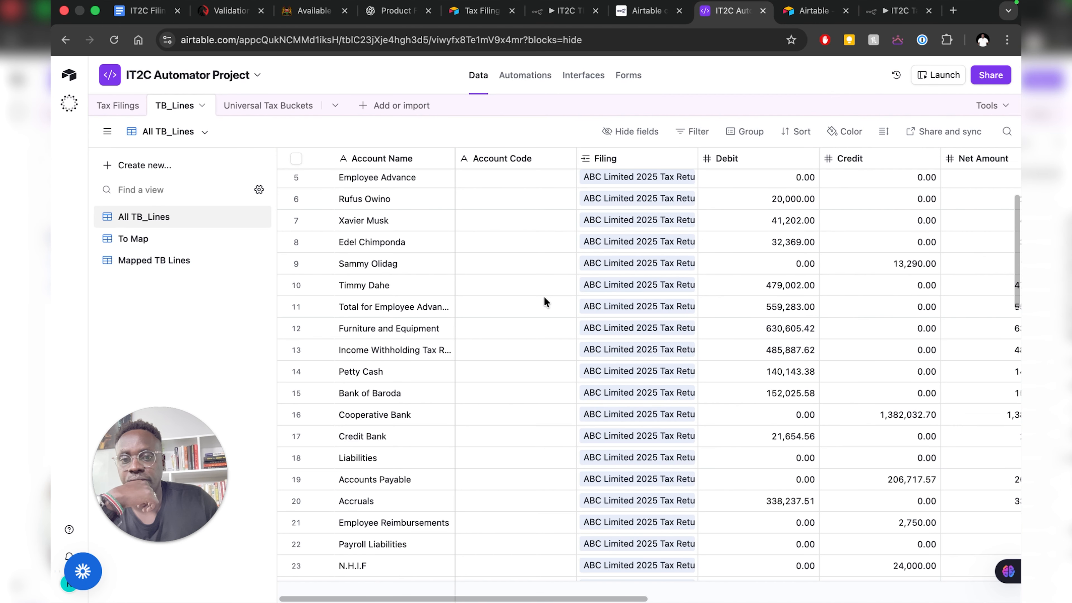
scroll(544, 298, "down", 20)
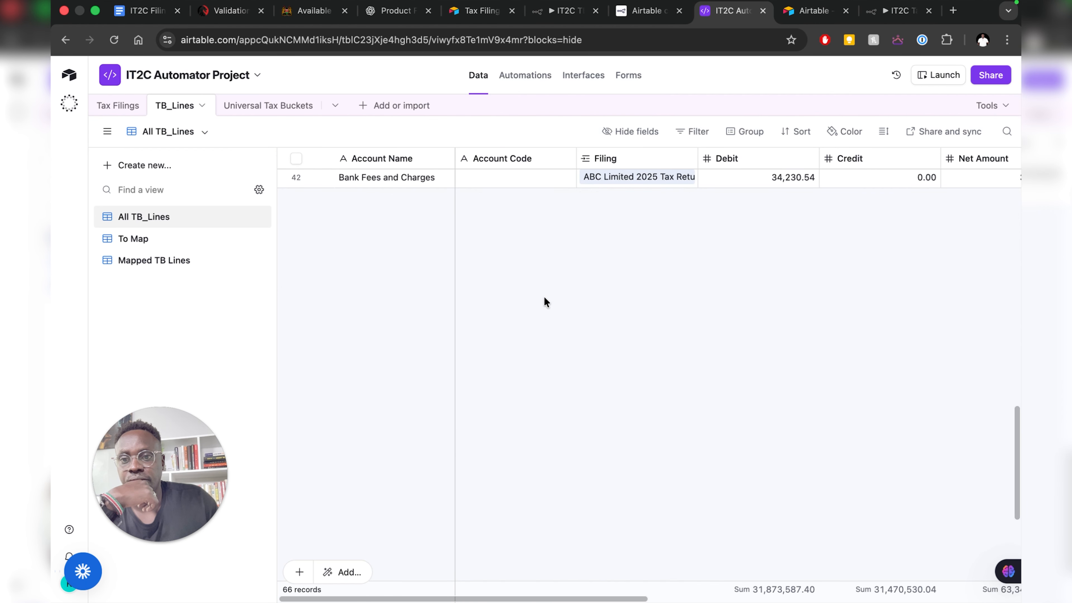
scroll(544, 301, "down", 5)
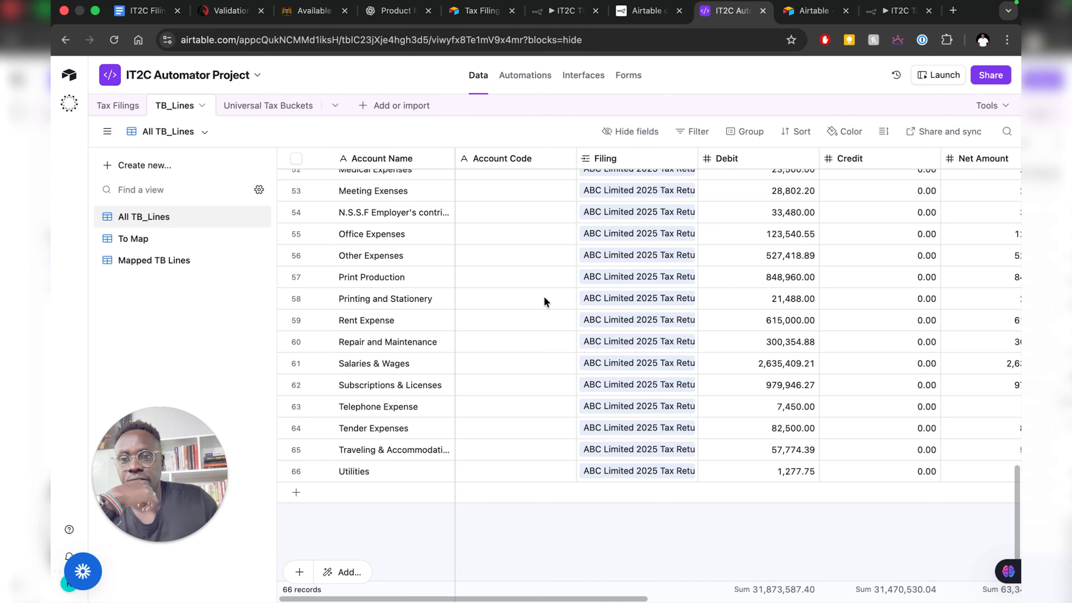
scroll(543, 296, "up", 20)
scroll(543, 296, "down", 5)
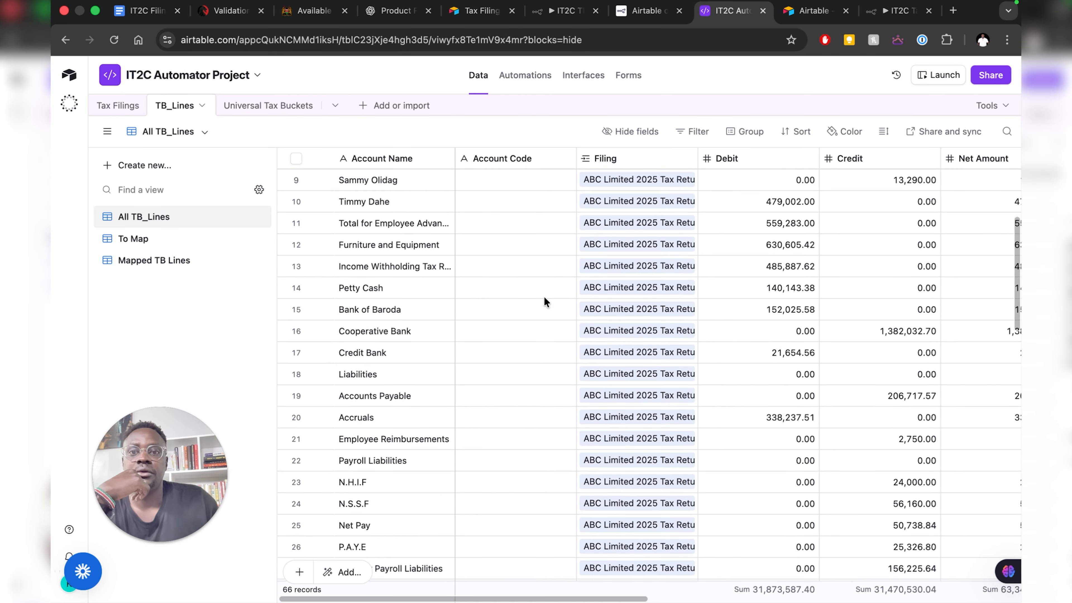
- Pin the Create a record node's output and save the IT2C TB Lines Mapping workflow
left_click(547, 15)
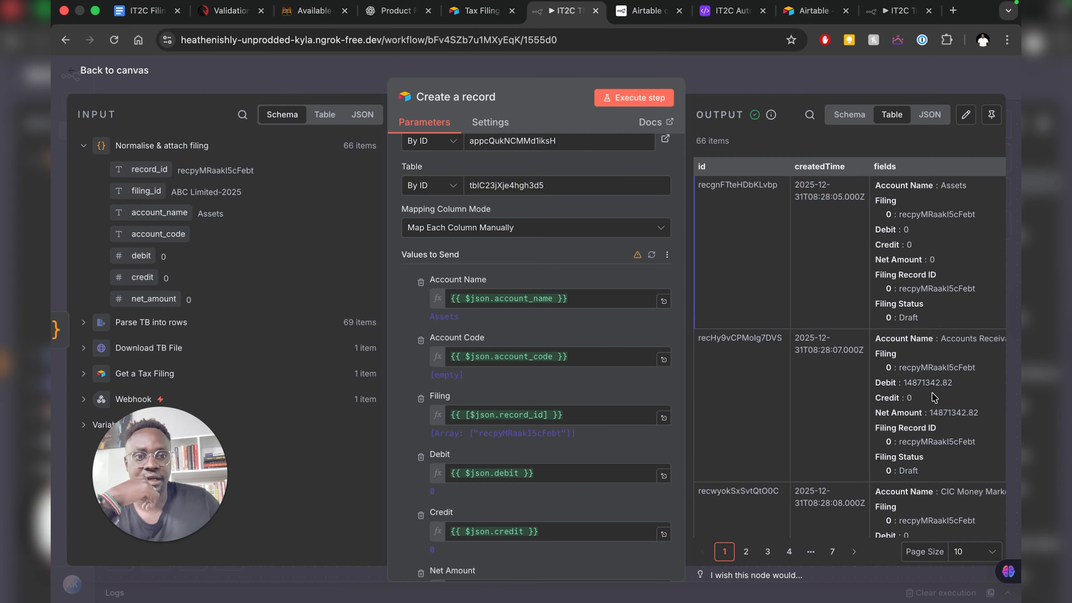
scroll(907, 325, "down", 15)
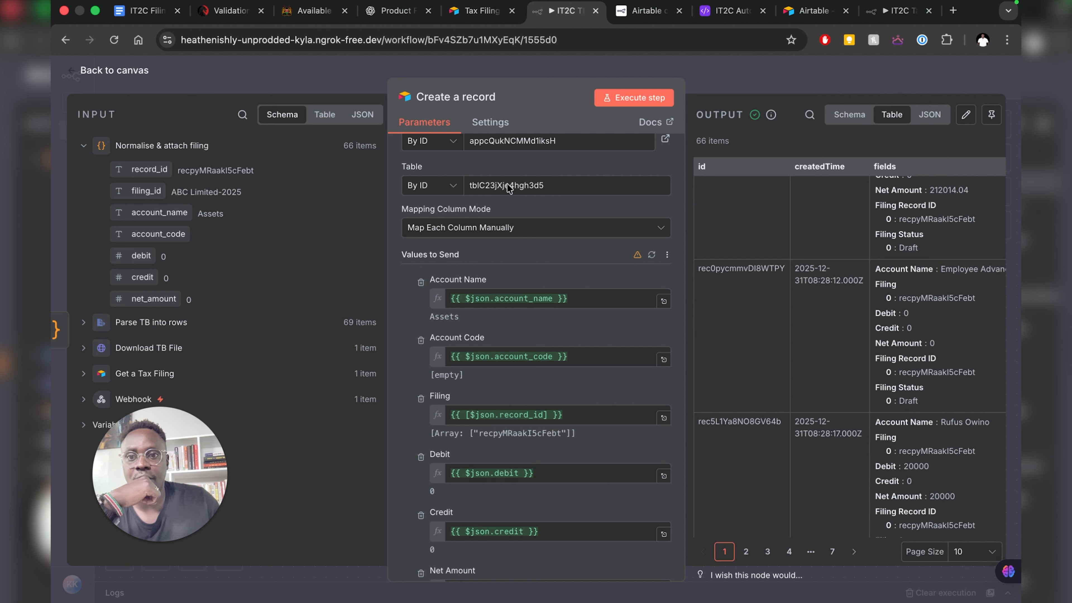
key("Escape")
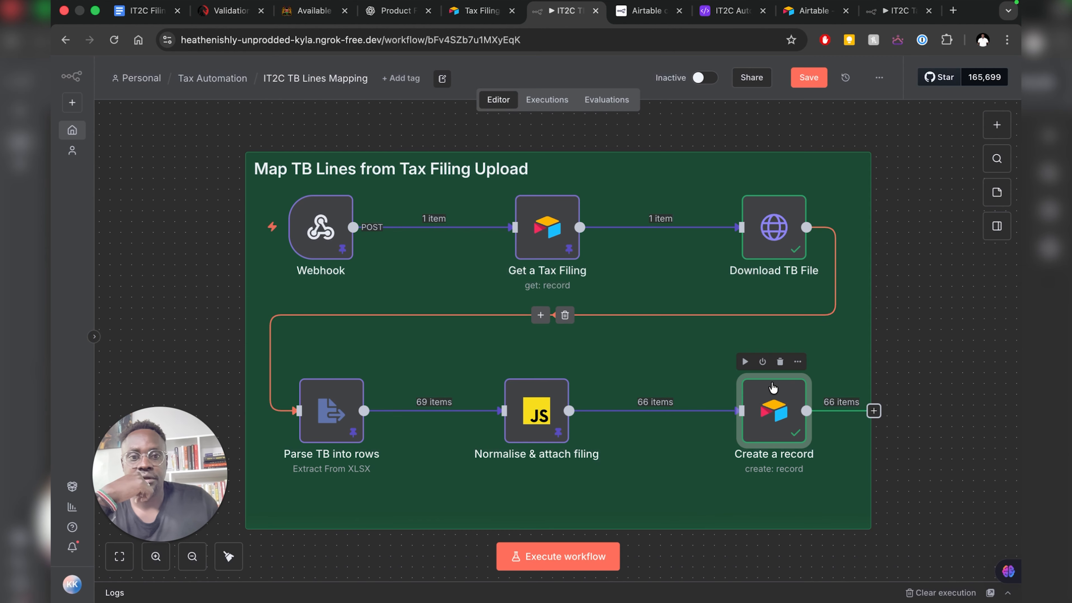
right_click(777, 425)
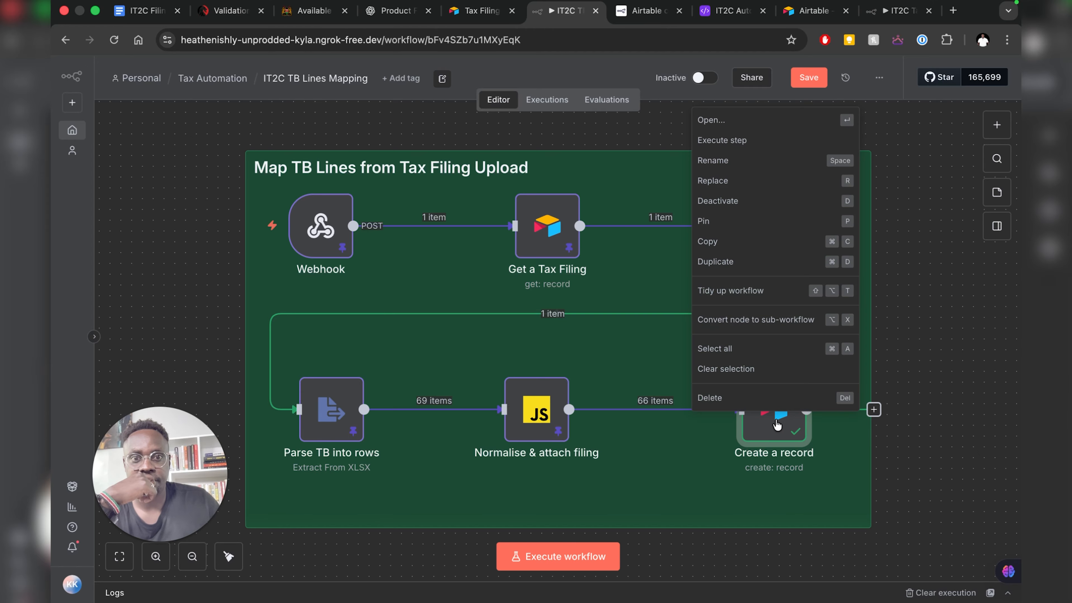
left_click(725, 221)
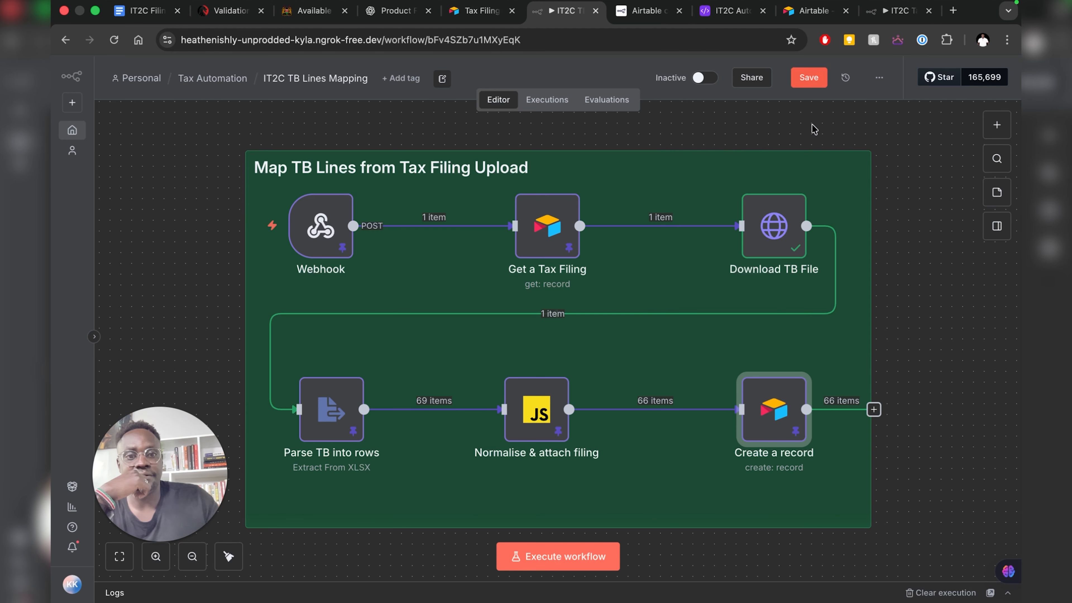
left_click(802, 83)
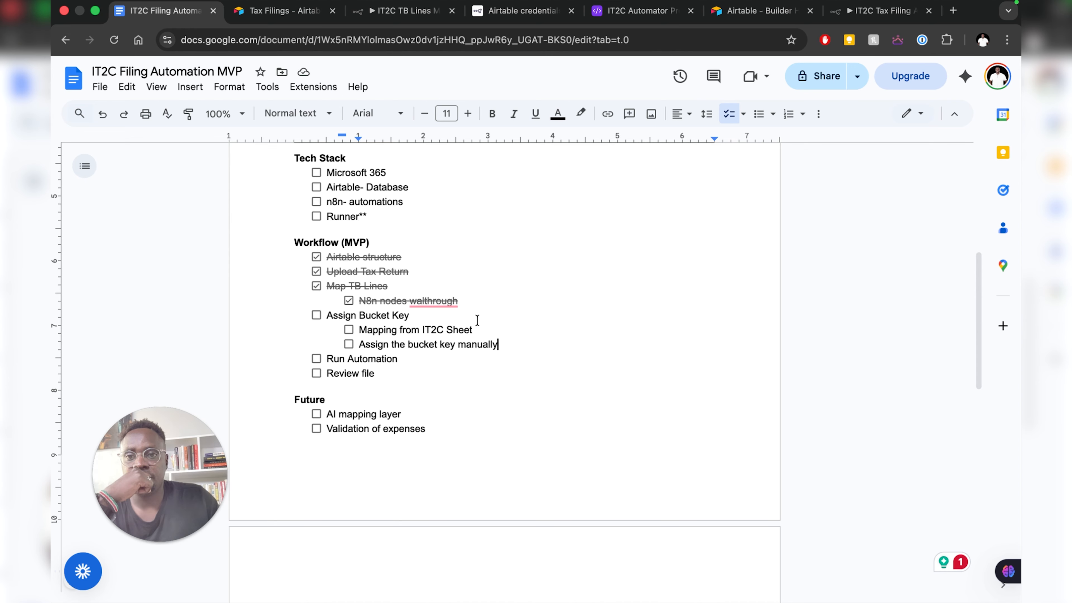
- Leave the planning doc and return to Airtable's TB_Lines table with its 66 records
scroll(566, 66, "down", 2)
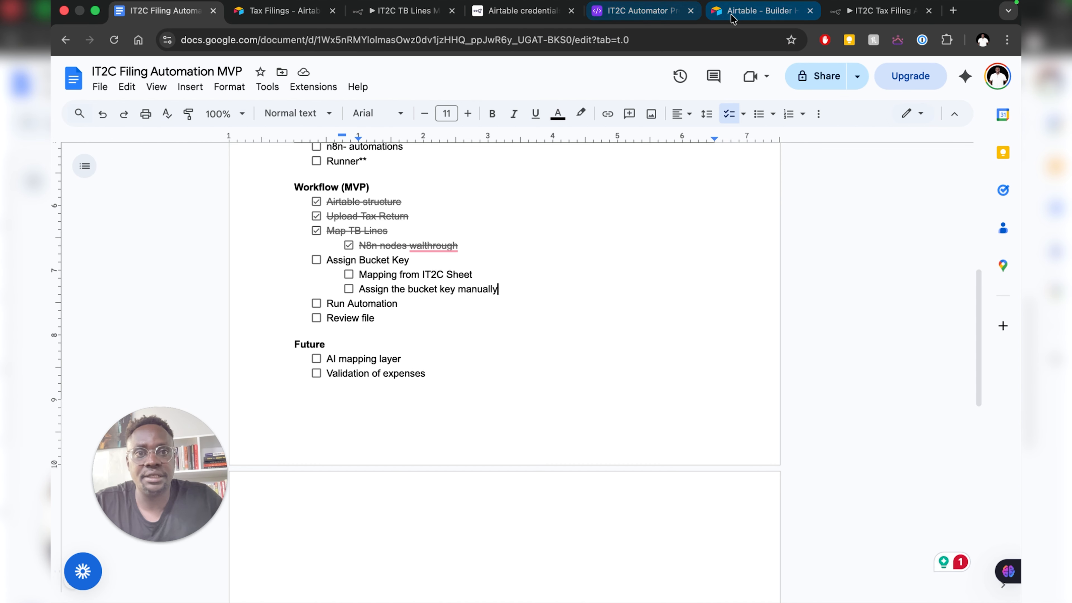
left_click(647, 16)
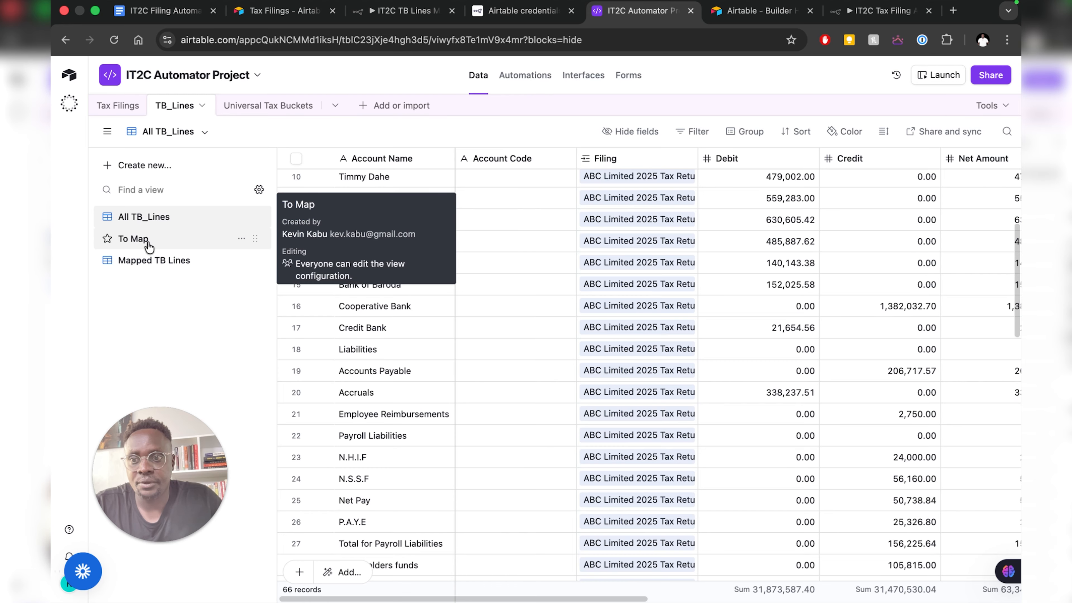
- Open the To Map view of TB_Lines and scroll to the Sales row's empty Bucket Key
left_click(133, 238)
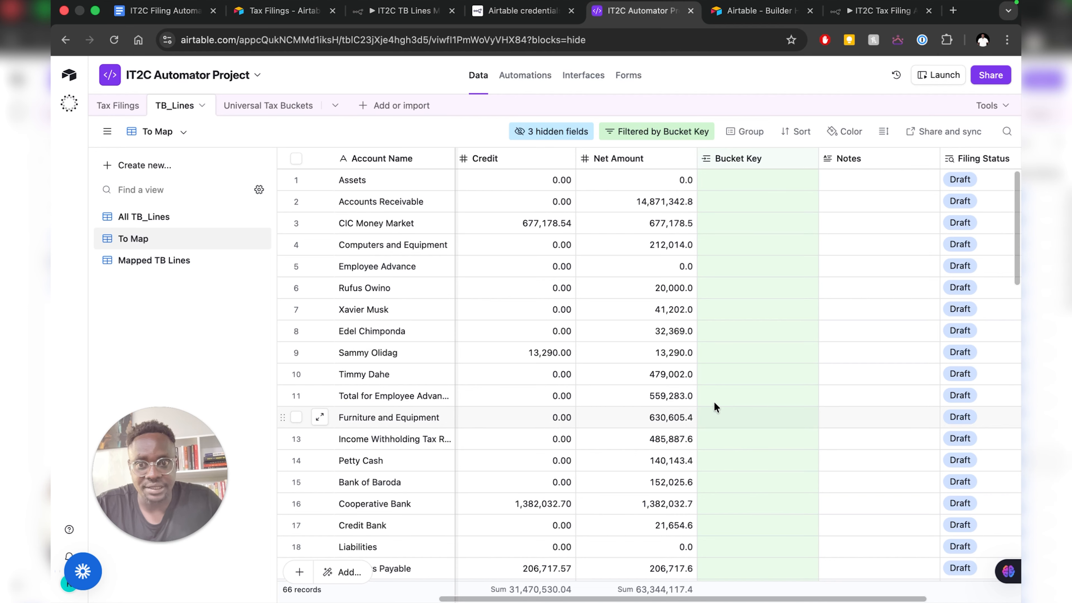
scroll(667, 359, "down", 5)
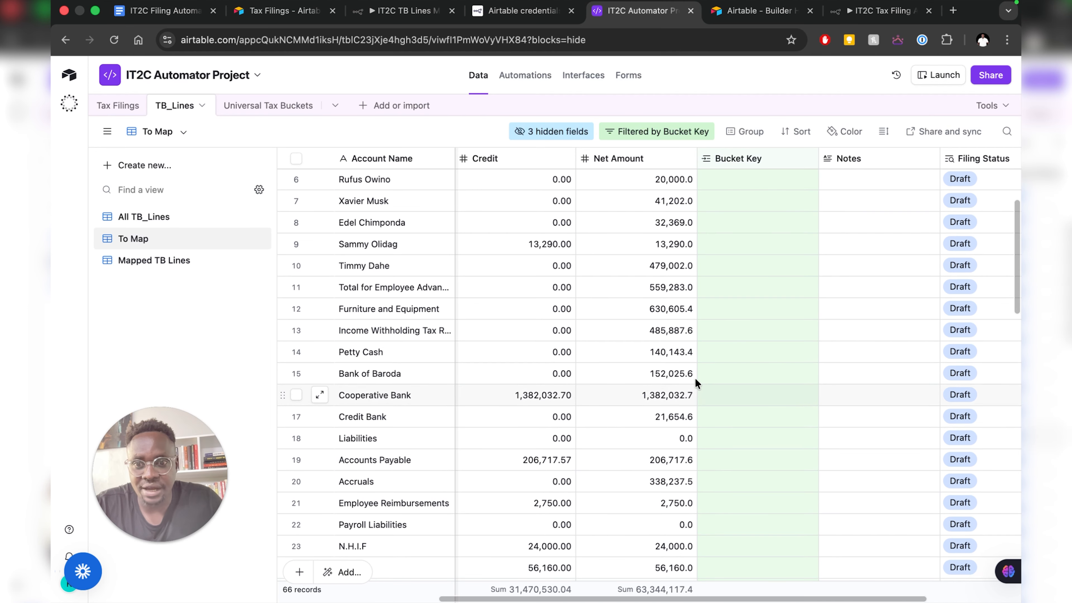
scroll(699, 373, "down", 10)
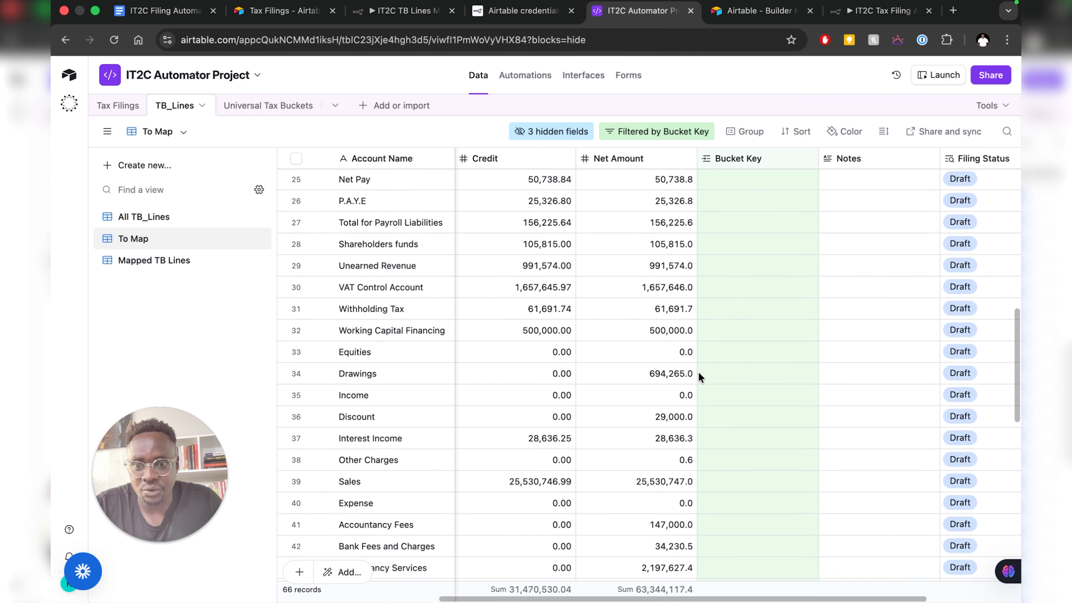
scroll(698, 371, "down", 2)
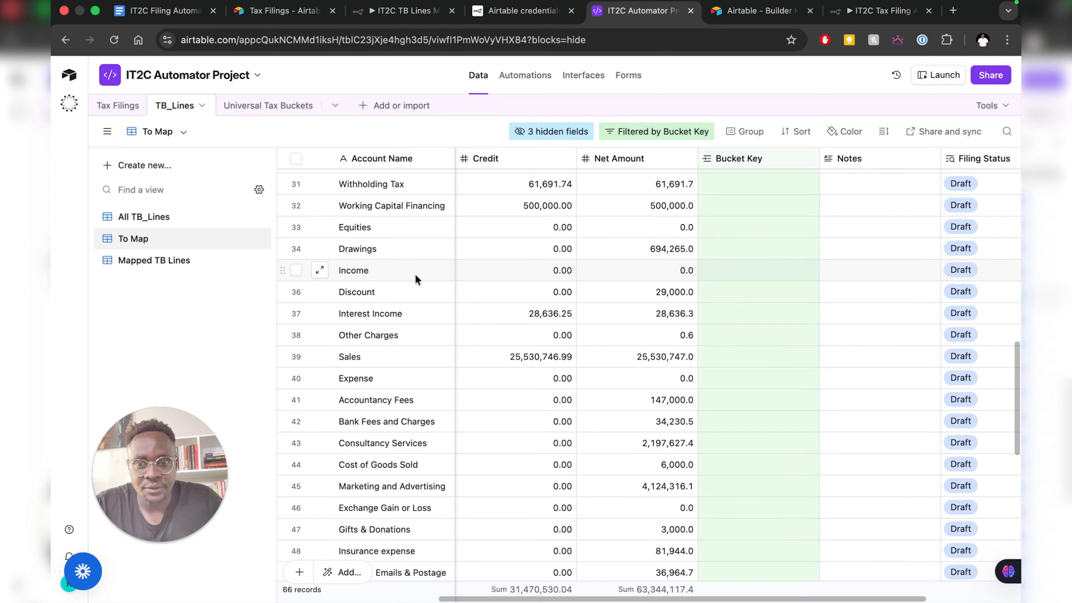
scroll(532, 304, "down", 2)
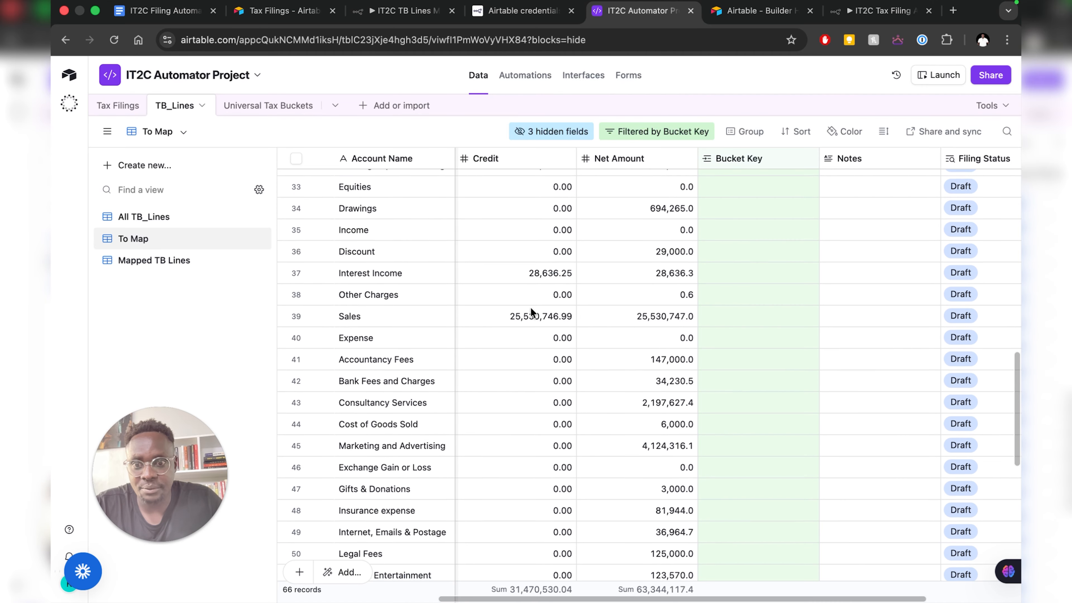
left_click(741, 312)
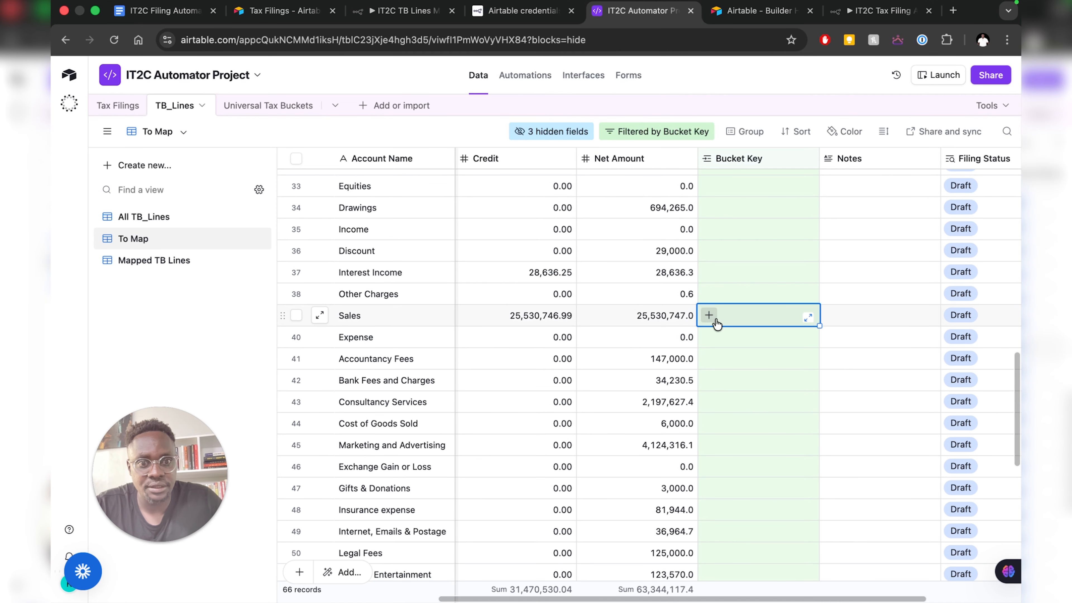
- Link the turnover bucket to Sales and legal_expenses to Accountancy Fees
left_click(706, 314)
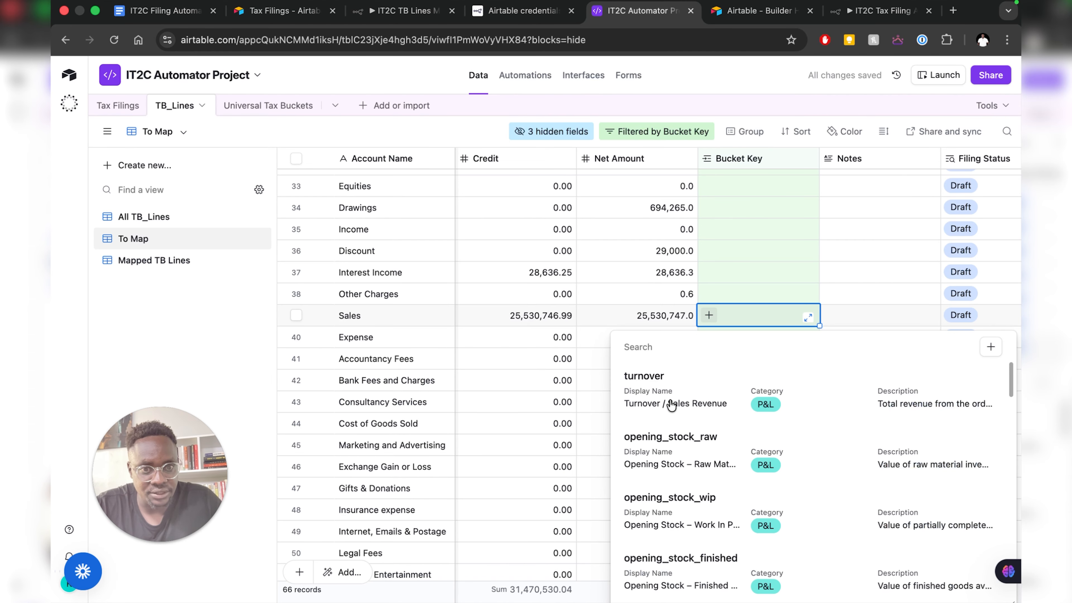
left_click(671, 405)
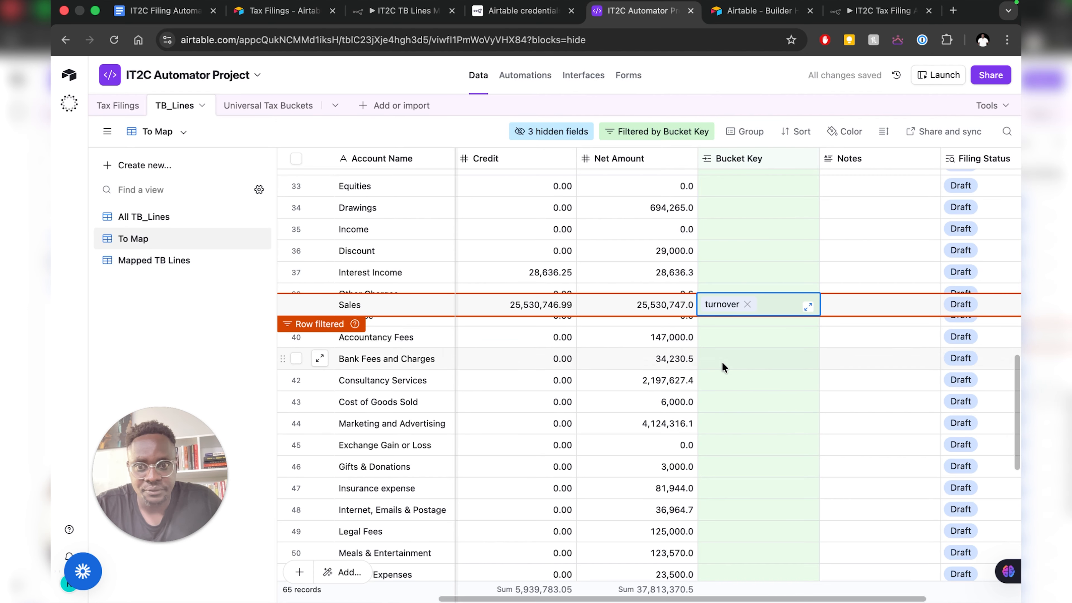
scroll(722, 361, "down", 1)
scroll(741, 323, "up", 2)
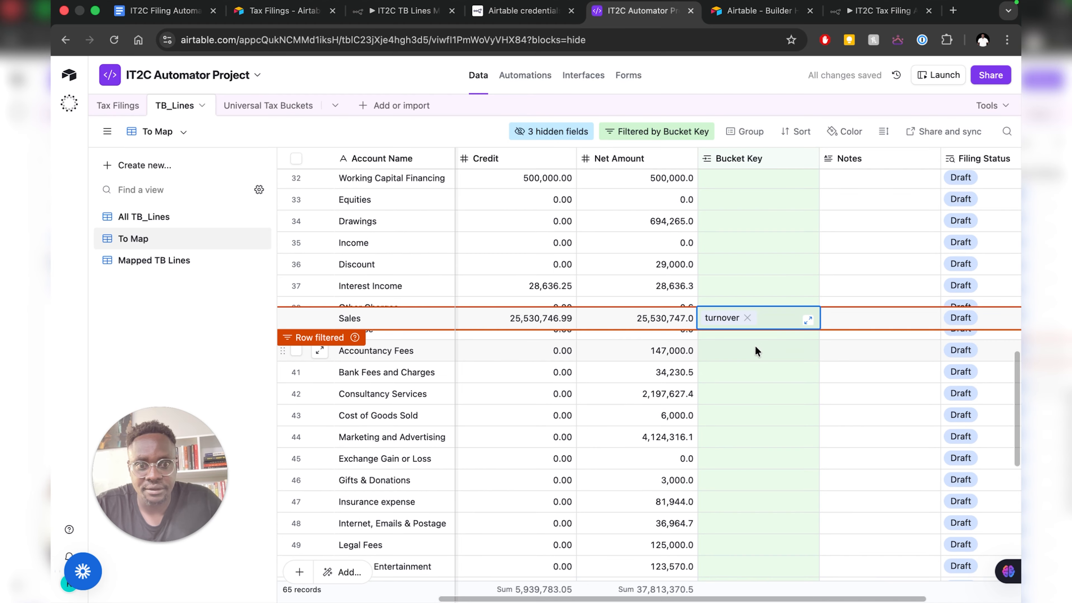
left_click(746, 341)
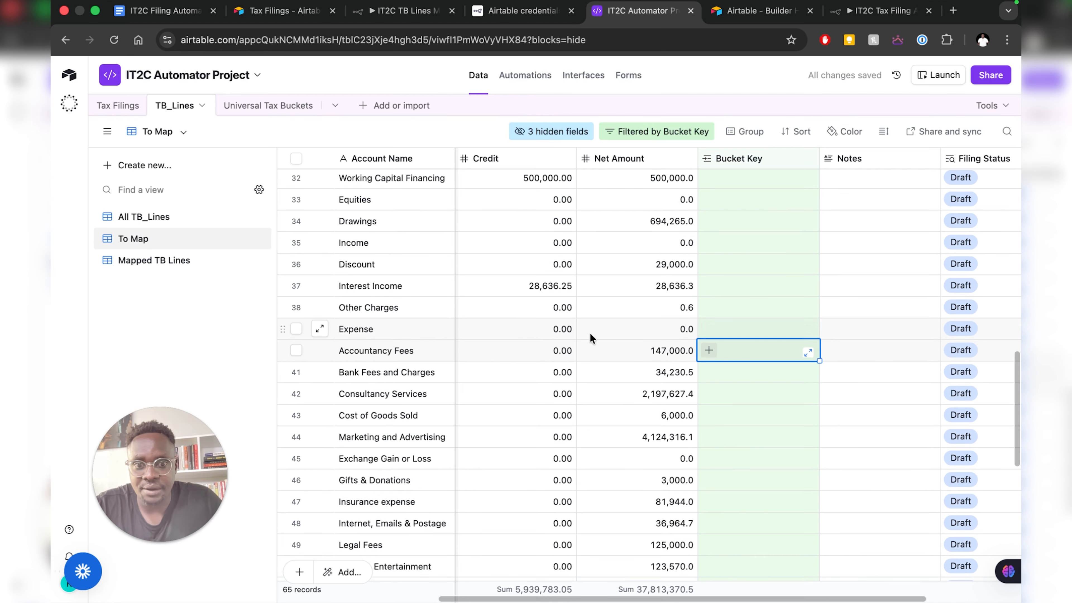
left_click(709, 351)
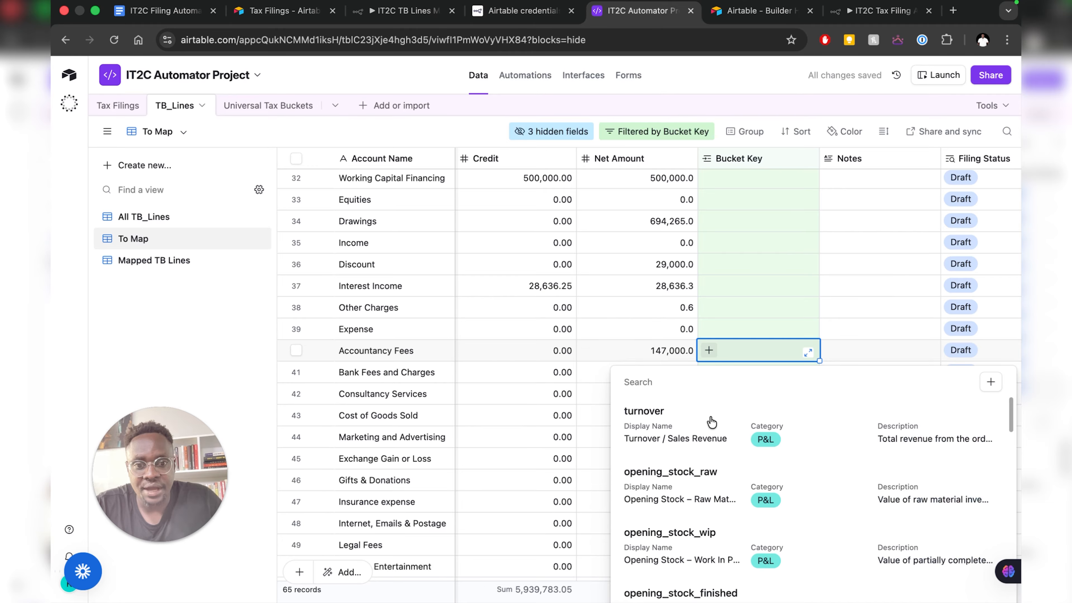
scroll(707, 424, "down", 10)
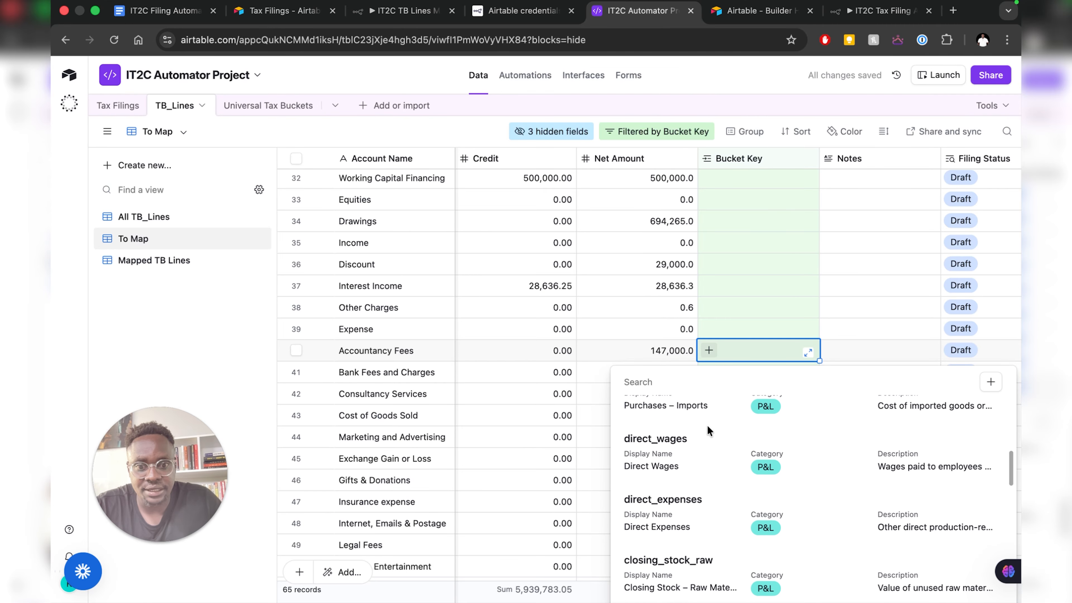
scroll(708, 427, "down", 5)
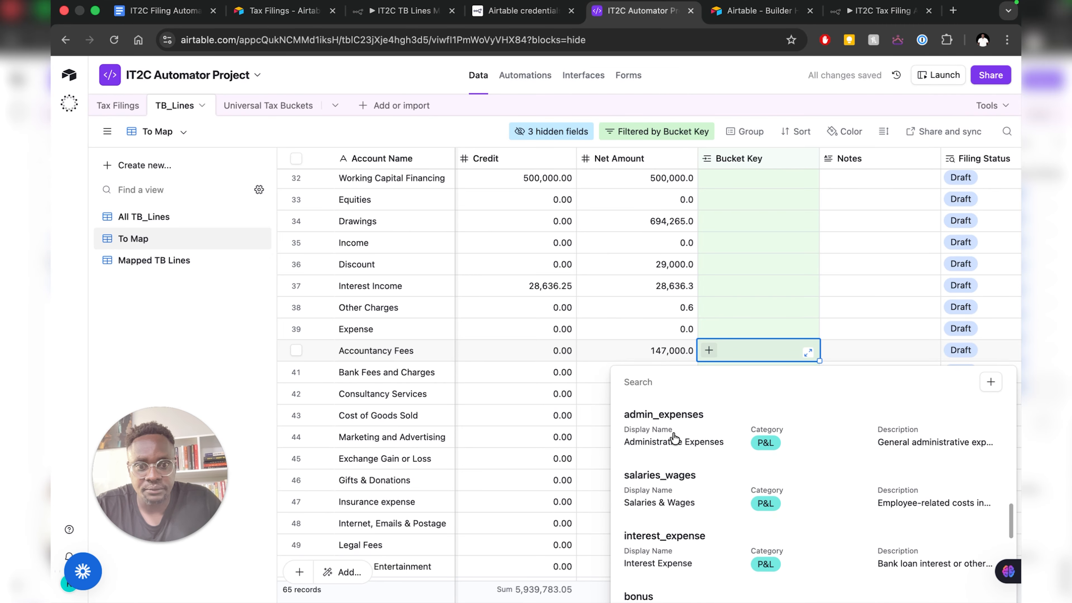
scroll(673, 438, "down", 5)
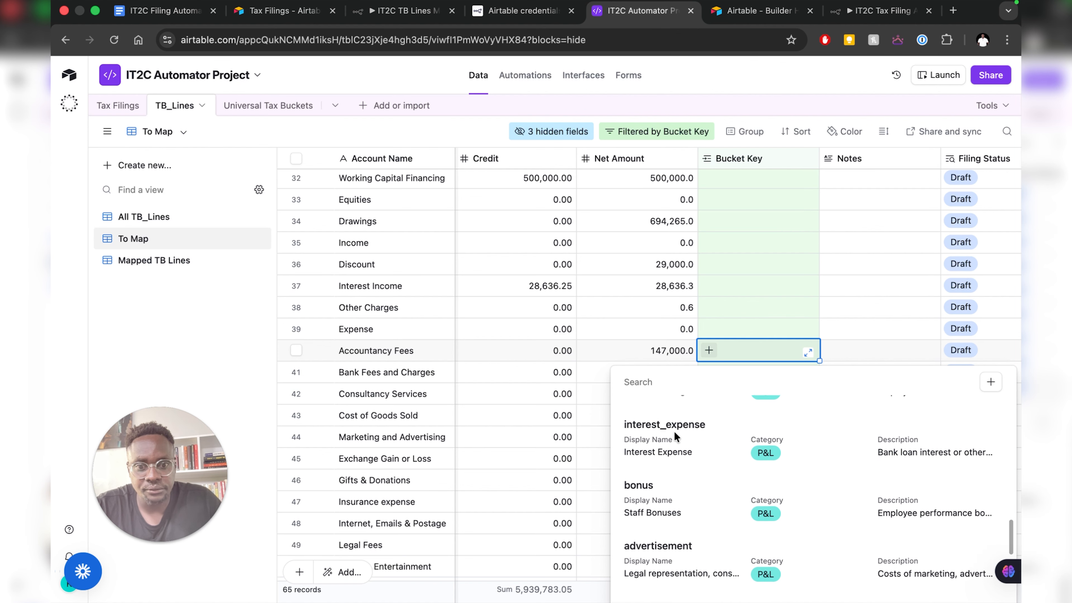
scroll(674, 437, "down", 8)
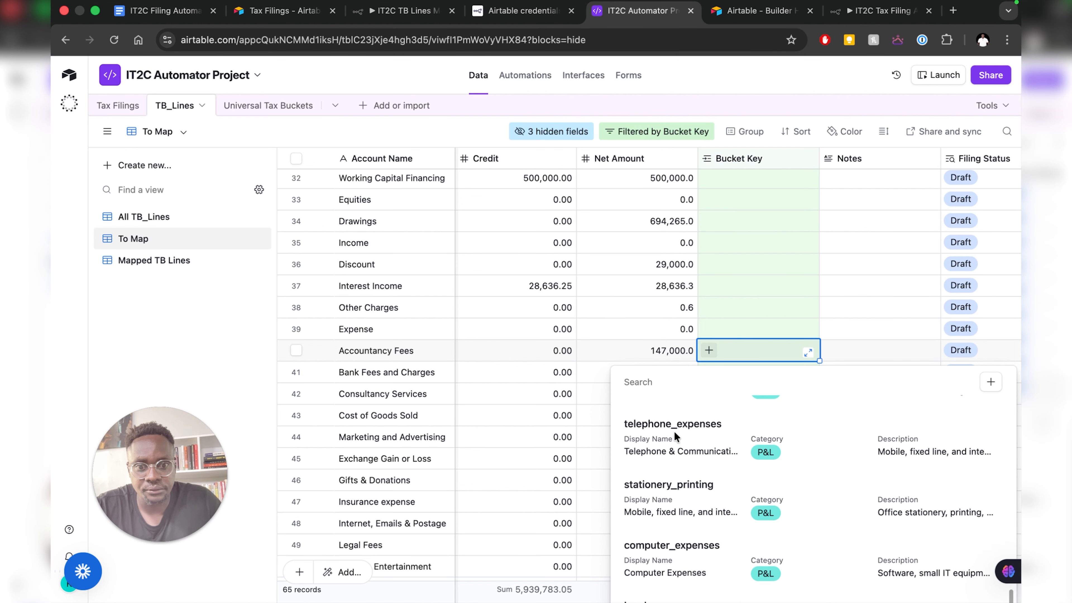
scroll(674, 431, "down", 1)
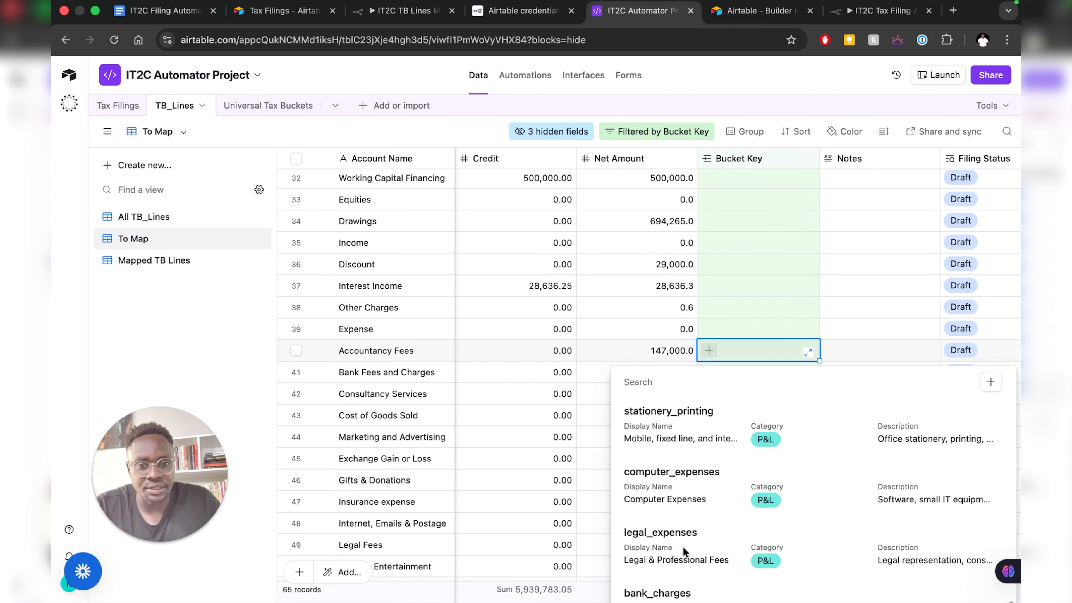
left_click(655, 550)
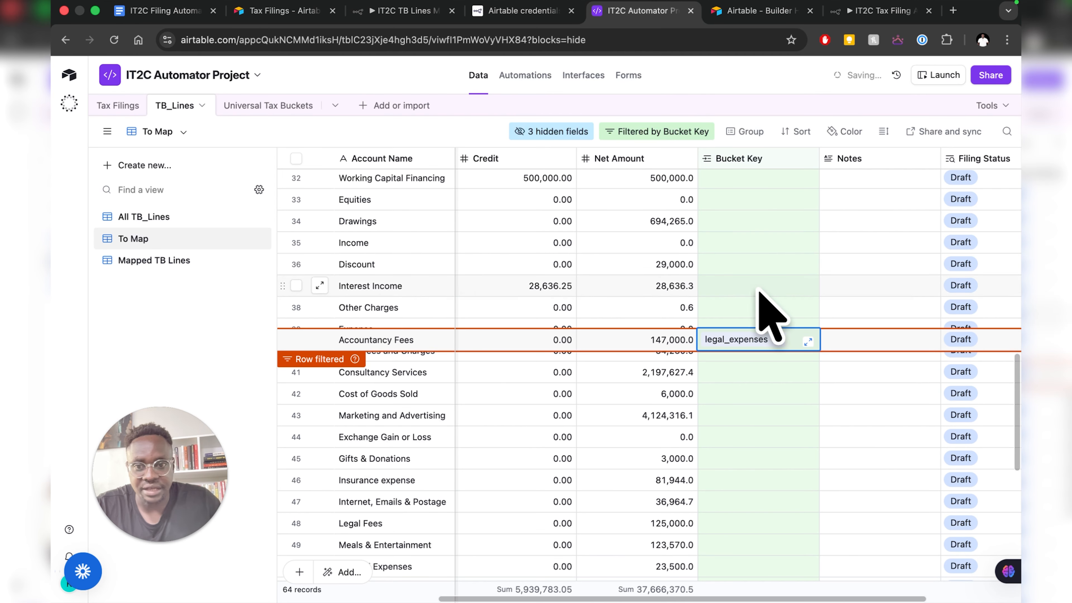
scroll(766, 397, "down", 2)
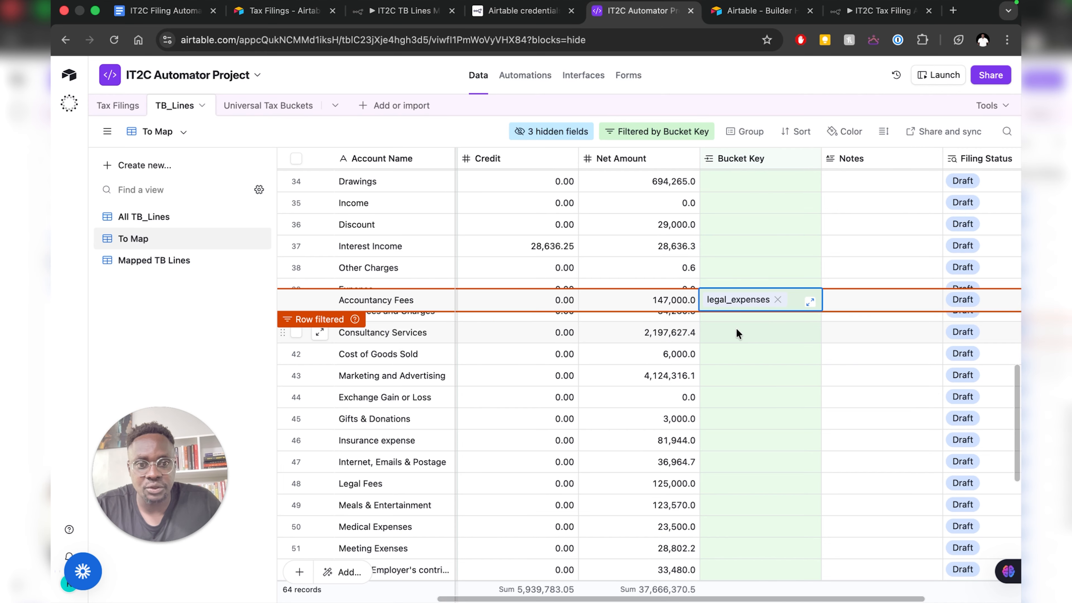
- Link bank_charges to Bank Fees and Charges, then switch to the All TB_Lines view
left_click(727, 315)
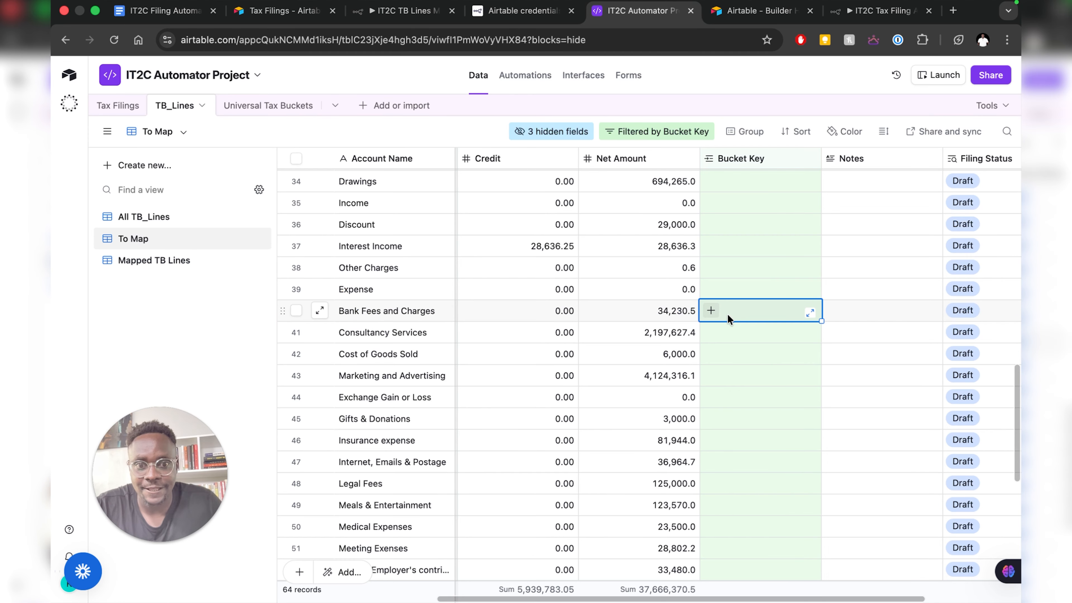
left_click(711, 310)
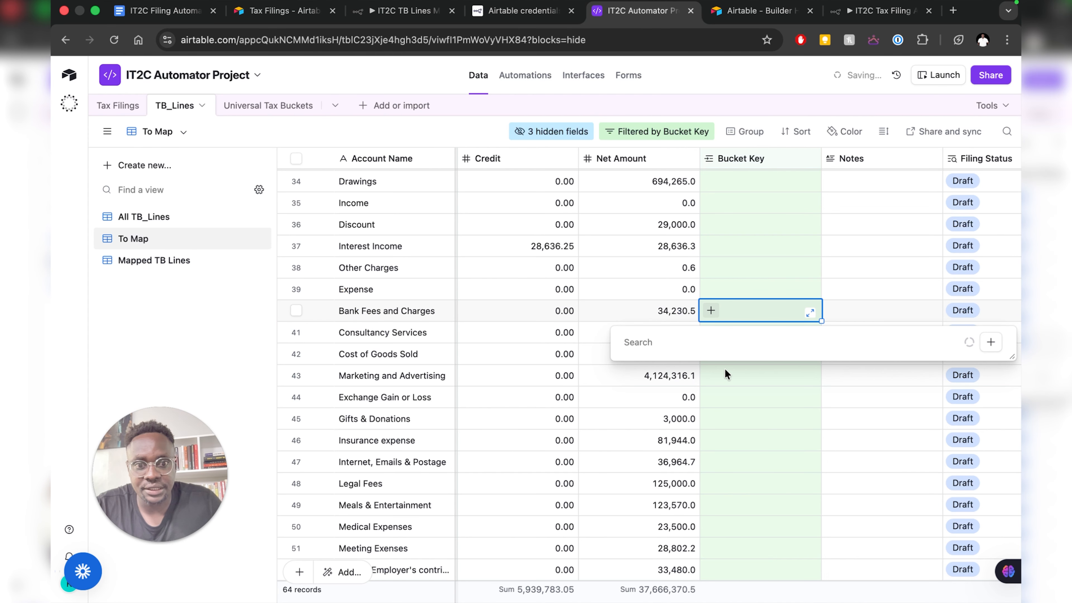
type("bank")
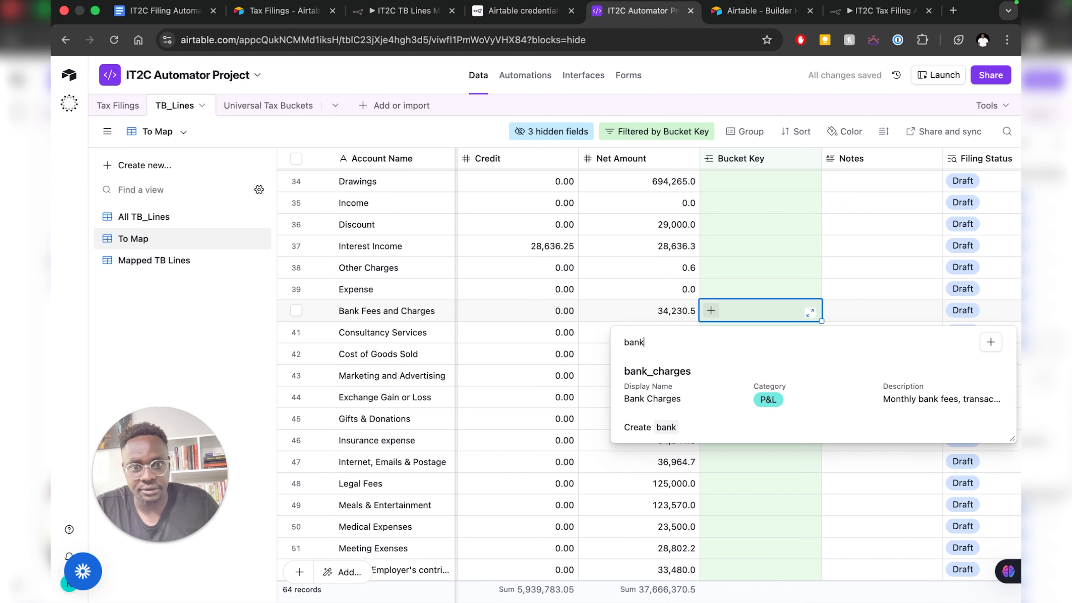
left_click(652, 386)
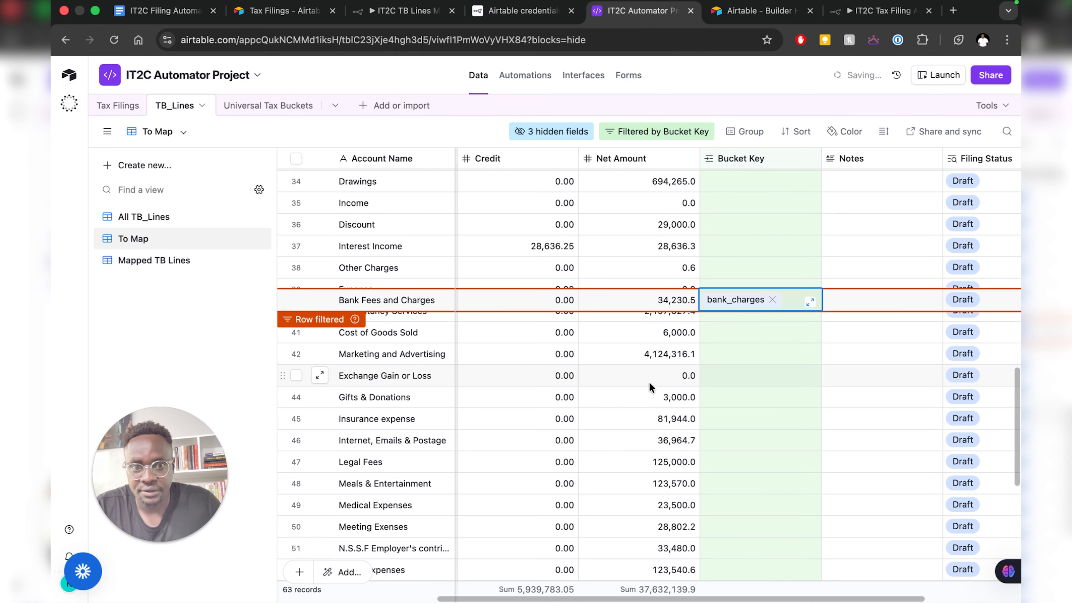
left_click(164, 219)
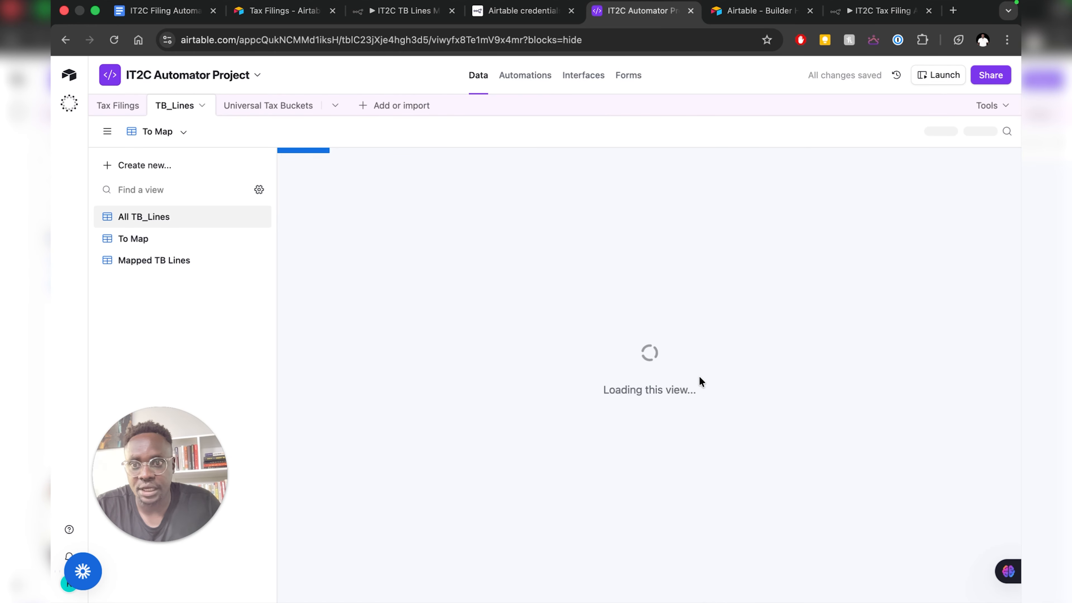
- Assign direct_expenses to both Consultancy Services and Cost of Goods Sold
scroll(785, 386, "down", 10)
left_click(714, 289)
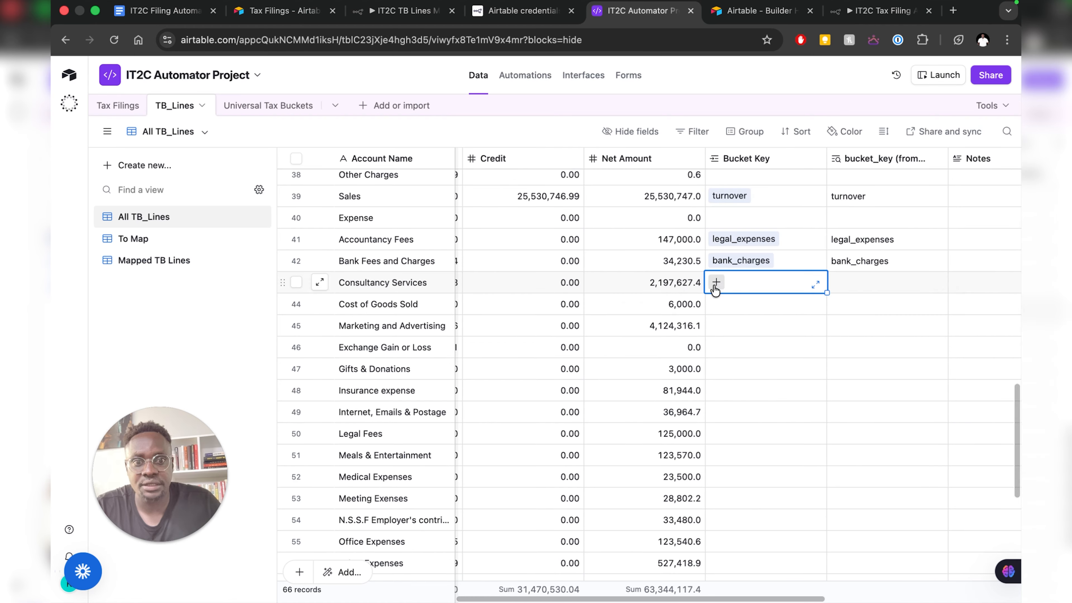
left_click(716, 282)
type("direct")
left_click(663, 439)
left_click(716, 304)
left_click(717, 304)
type("direct")
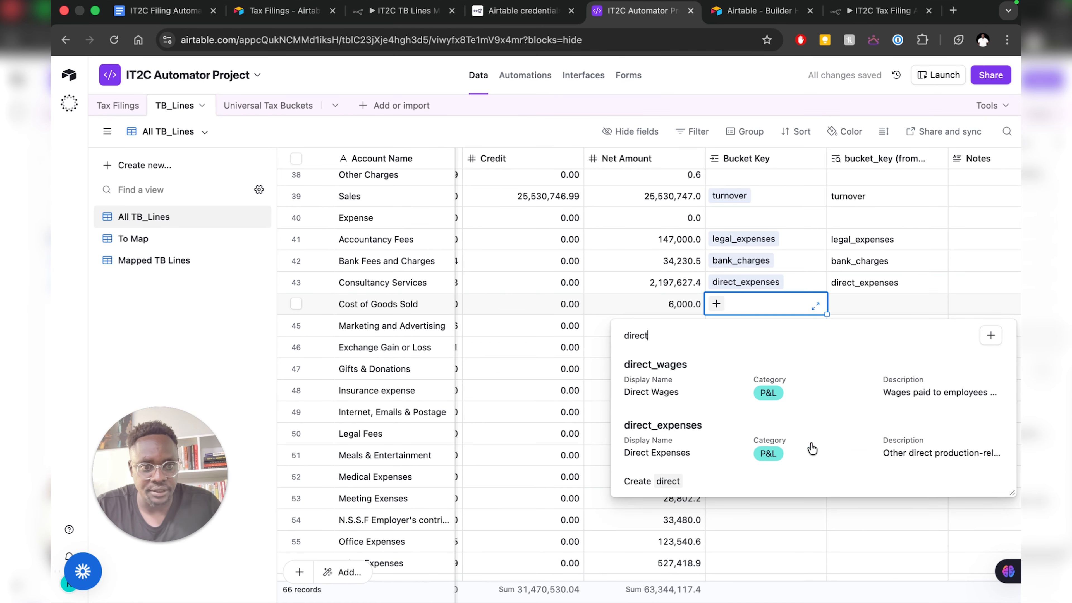
left_click(667, 449)
- Link advertisement to Marketing and Advertising and telephone_expenses to Internet, Emails & Postage
left_click(718, 324)
left_click(718, 325)
type("advert")
left_click(667, 383)
scroll(723, 326, "down", 2)
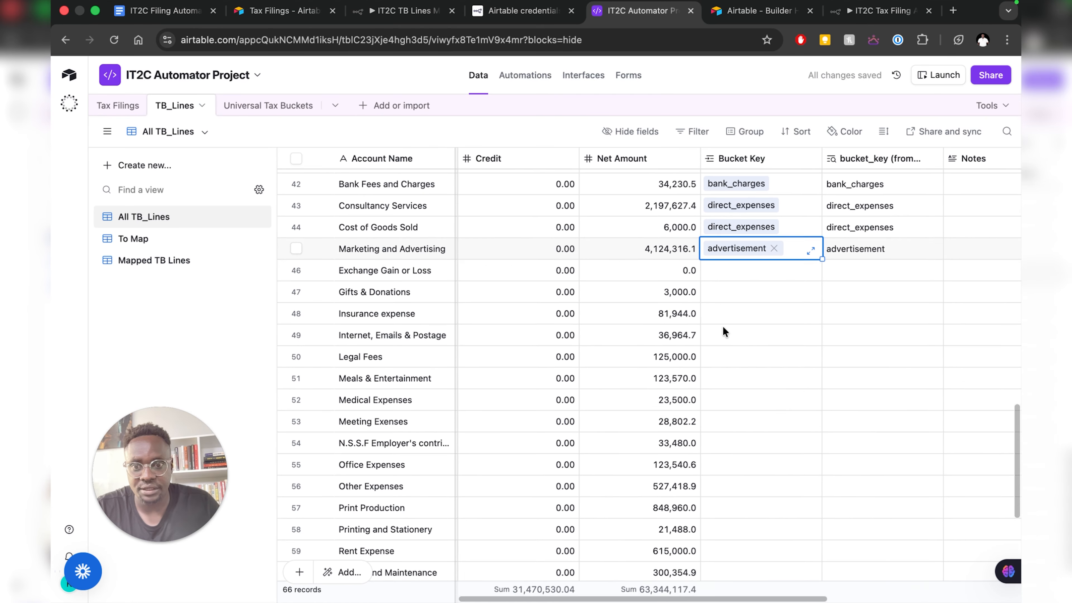
left_click(723, 327)
left_click(713, 336)
type("com")
key("BackSpace")
key("BackSpace")
key("BackSpace")
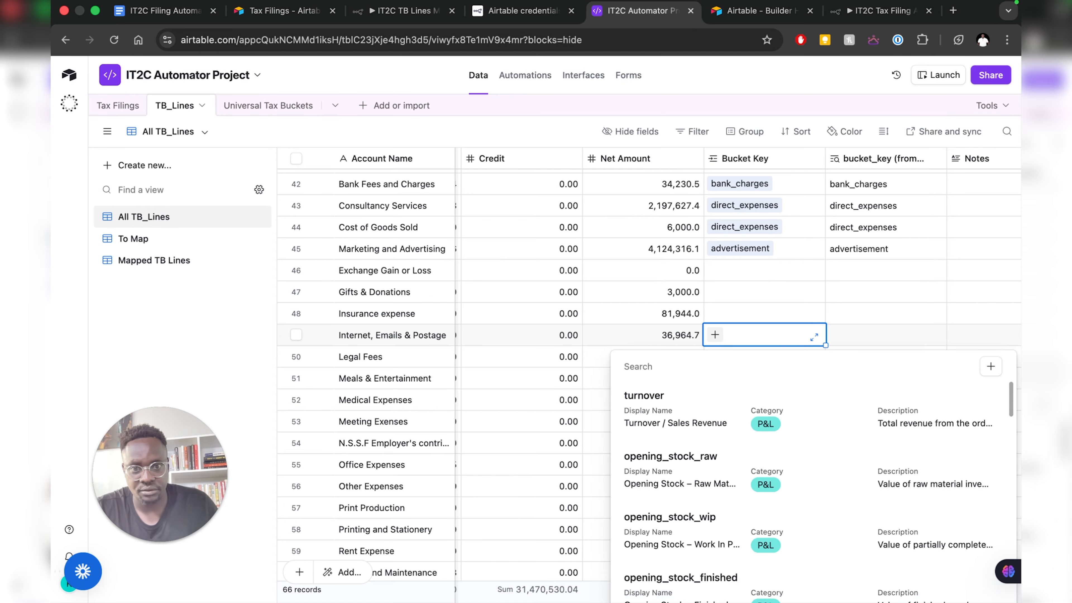
type("tele")
left_click(669, 411)
- Key Legal Fees as legal_expenses and Print Production as direct_expenses
left_click(723, 357)
left_click(714, 357)
type("leg")
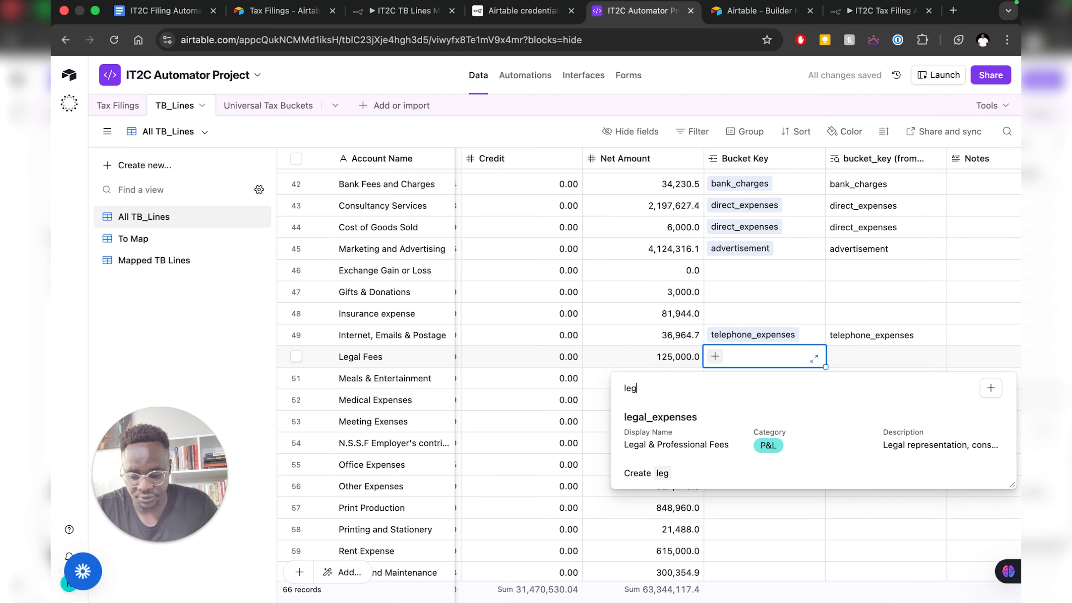
left_click(671, 418)
left_click(723, 380)
scroll(718, 392, "down", 3)
double_click(716, 406)
type("dir")
left_click(658, 515)
- Assign stationery_printing to Printing and Stationery and rent to Rent Expense
left_click(724, 418)
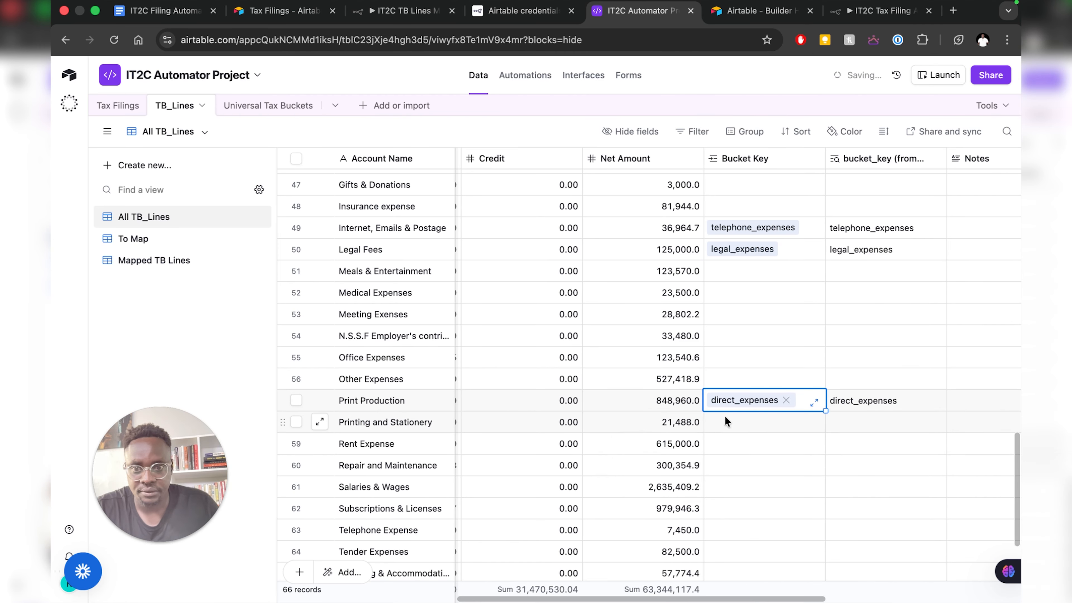
left_click(715, 422)
type("pri")
left_click(658, 479)
double_click(714, 443)
type("rent")
left_click(659, 500)
scroll(718, 427, "down", 3)
double_click(714, 424)
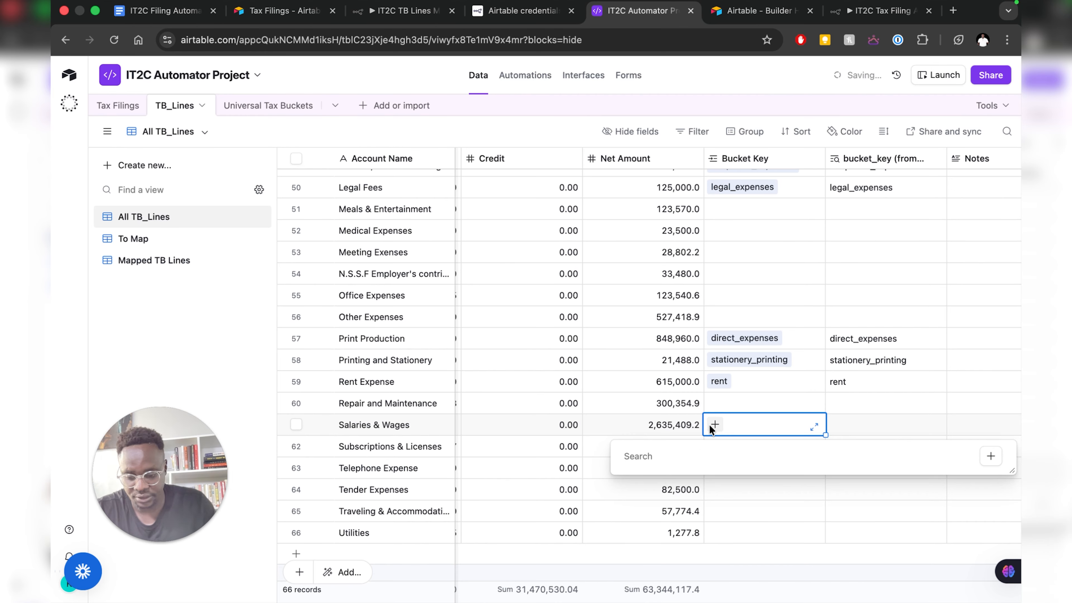
- Key Salaries & Wages, Subscriptions & Licenses, Telephone Expense, Tender Expenses: salaries_wages, computer_expenses, telephone_expenses, advertisement
type("sal")
left_click(658, 480)
double_click(720, 447)
scroll(801, 296, "down", 5)
left_click(658, 295)
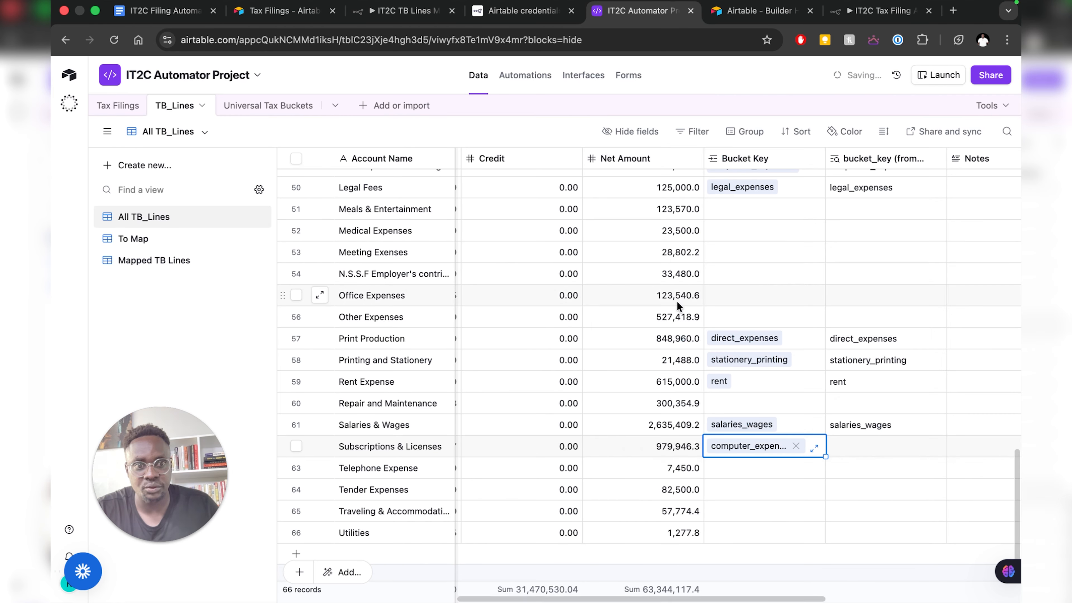
double_click(714, 468)
type("tel")
left_click(716, 495)
double_click(716, 489)
type("ad")
left_click(659, 399)
- Give Utilities the power_and_fuel bucket after abandoning a search for the travelling row
double_click(716, 511)
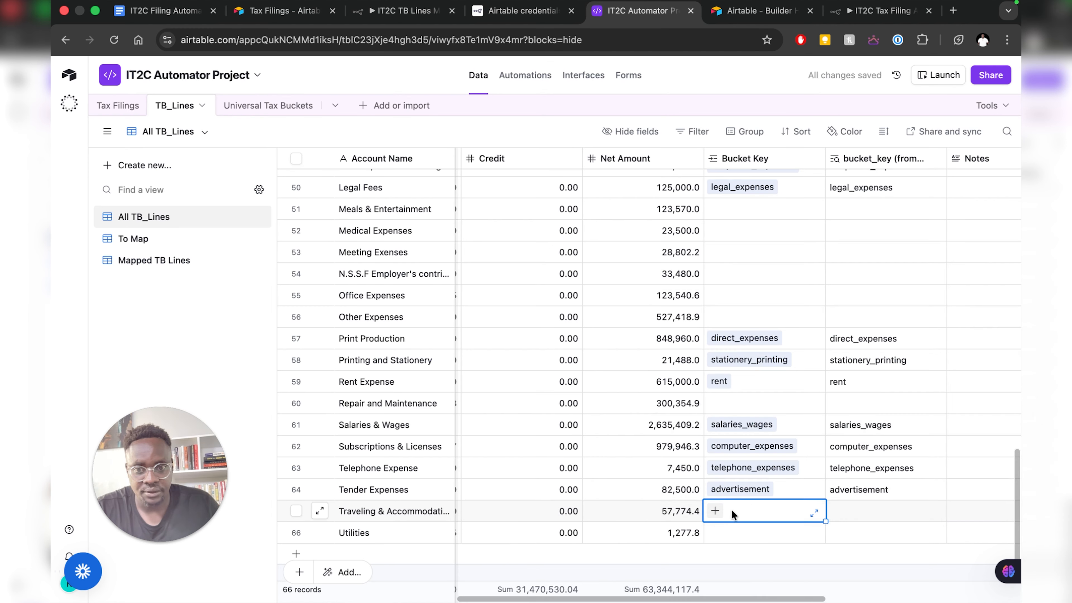
type("tr")
key("BackSpace")
key("BackSpace")
scroll(747, 361, "down", 10)
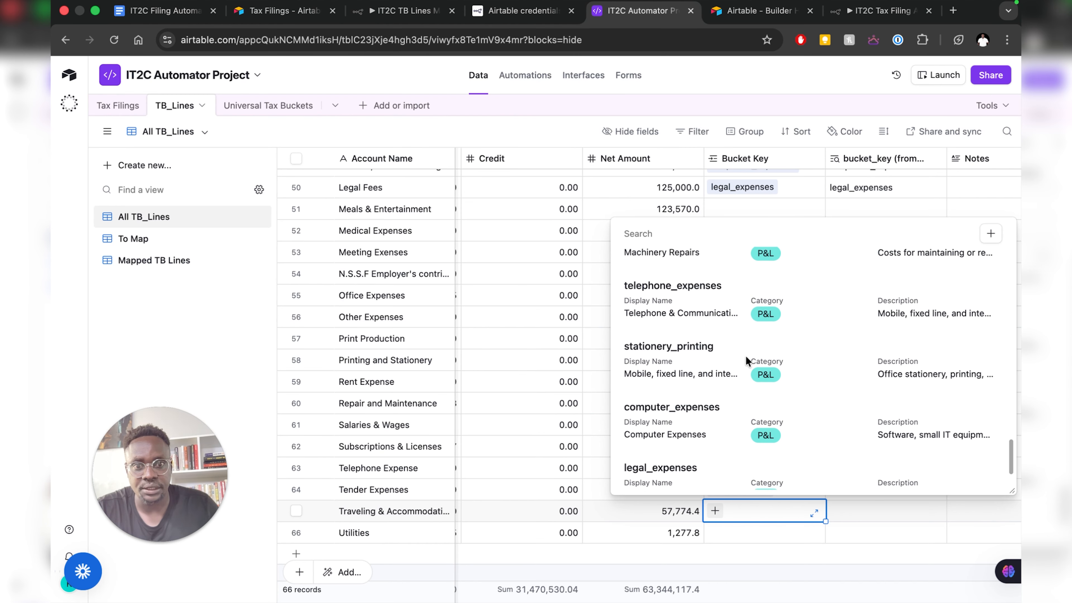
scroll(747, 361, "up", 5)
double_click(711, 532)
type("pow")
left_click(659, 376)
- Leave the travelling row without a Bucket Key and return to the Google Docs plan
double_click(716, 510)
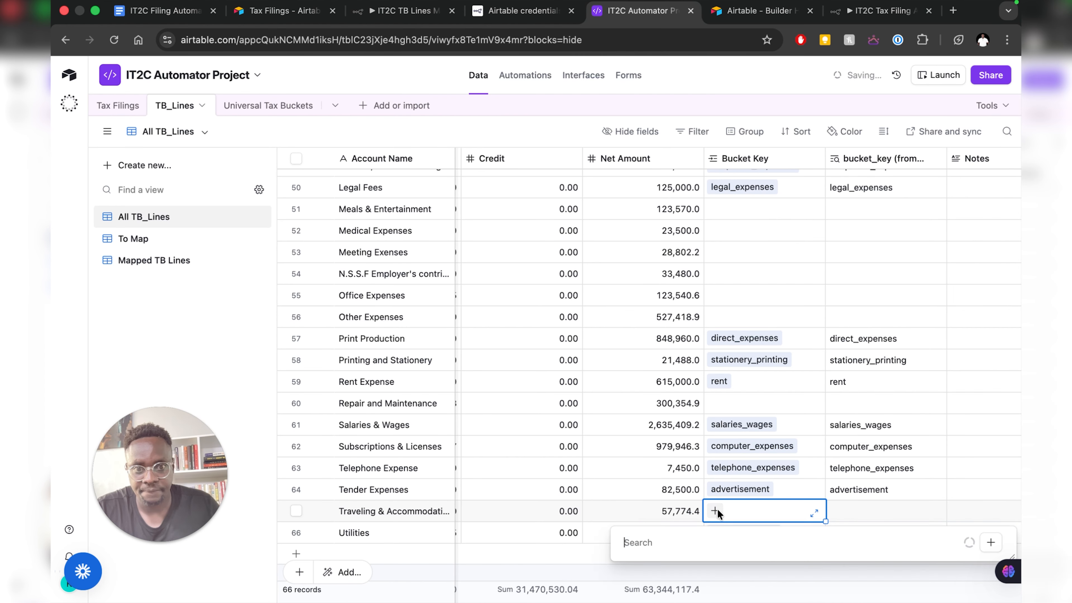
scroll(735, 428, "down", 10)
scroll(735, 428, "up", 3)
key("Escape")
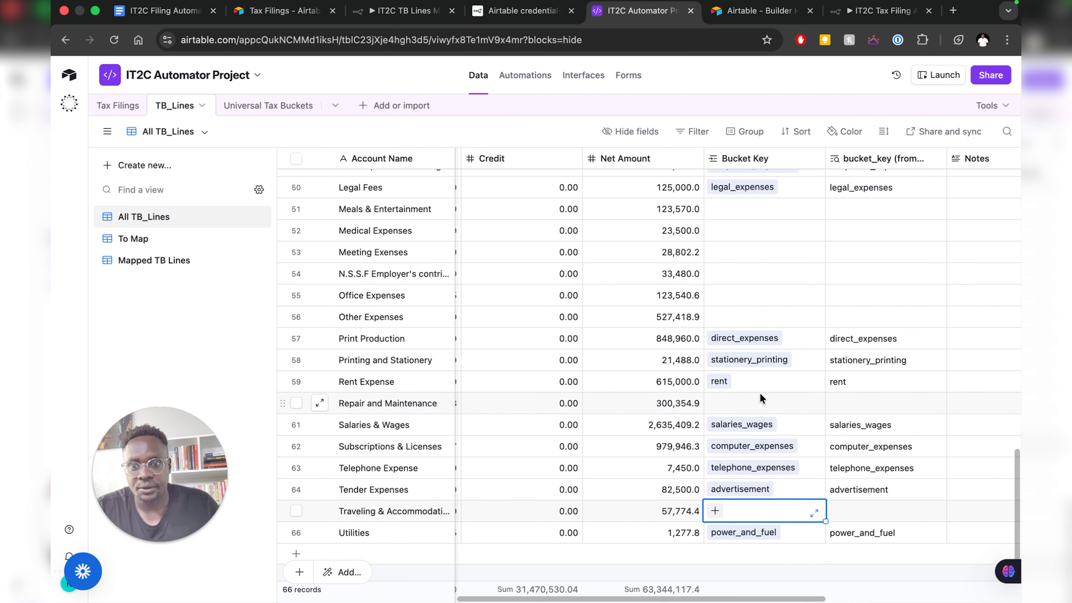
scroll(763, 326, "up", 2)
scroll(763, 326, "up", 10)
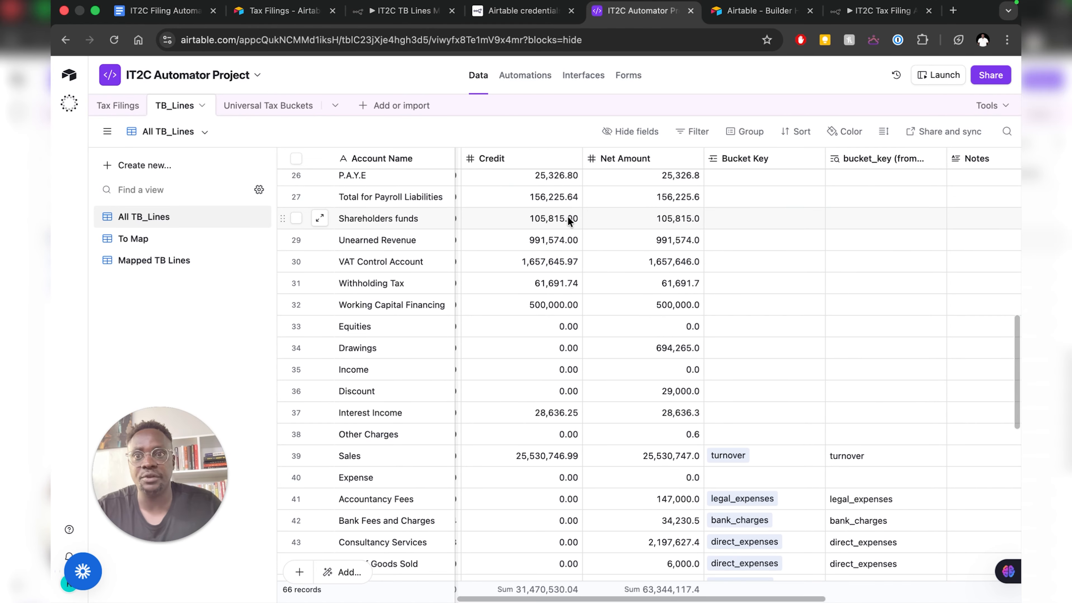
left_click(164, 11)
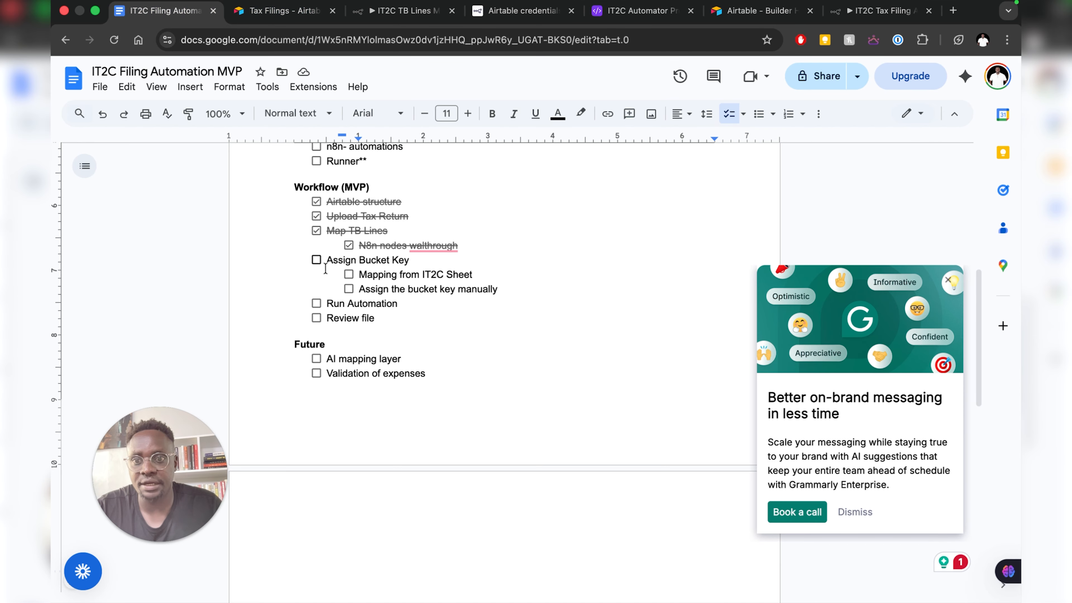
- Tick Assign Bucket Key with its subtasks Mapping from IT2C Sheet and Assign the bucket key manually
left_click(317, 260)
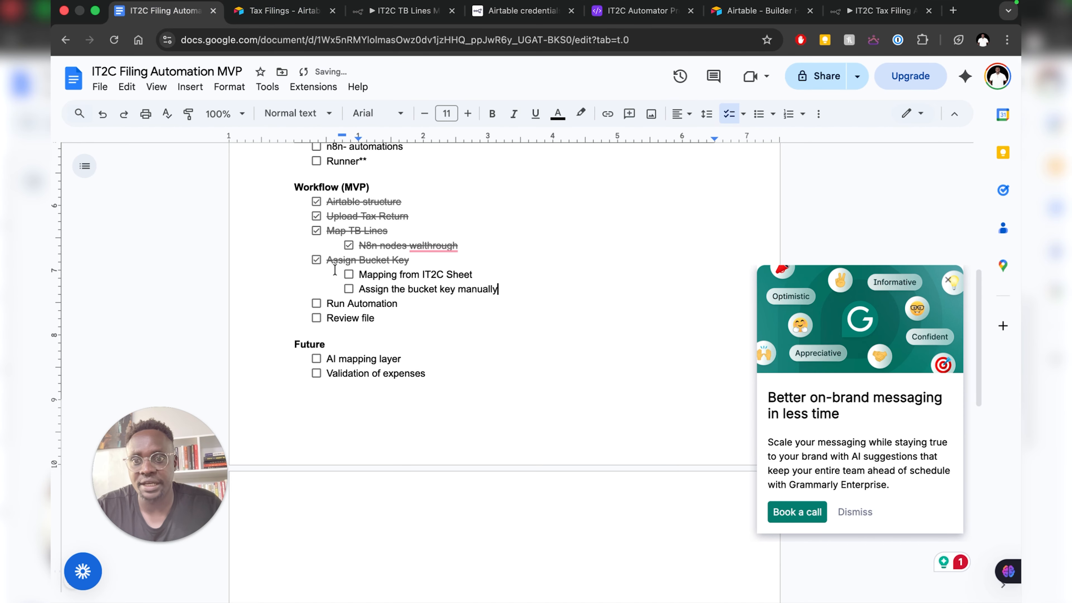
left_click(349, 274)
left_click(349, 290)
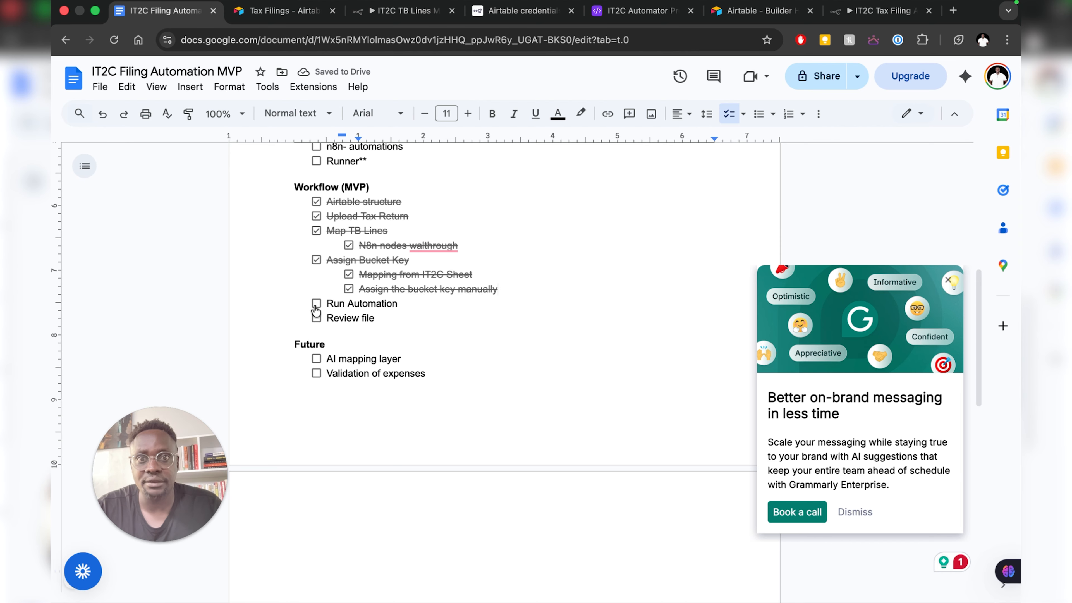
left_click(862, 12)
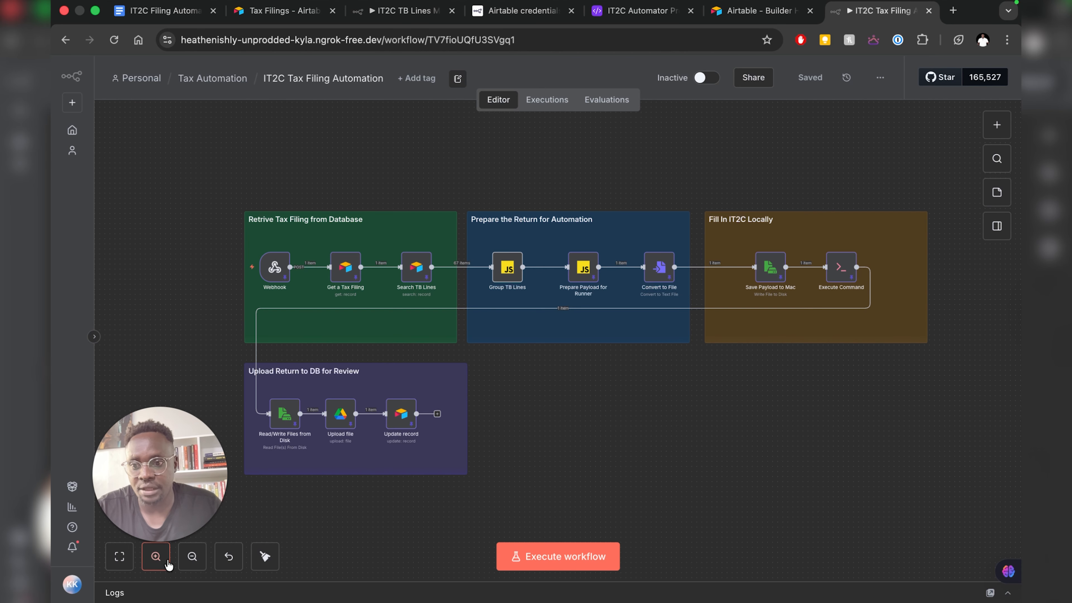
- Change the first sticky note's title from 'Database' to 'Retrive Tax Filing from Airtable'
left_click(160, 559)
left_click(155, 557)
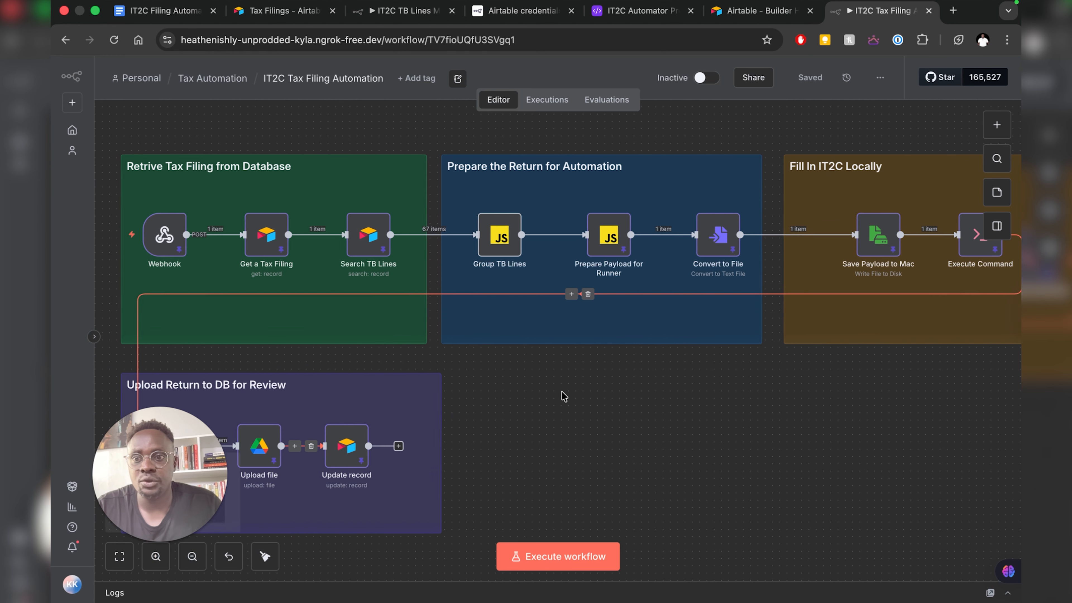
scroll(562, 395, "left", 3)
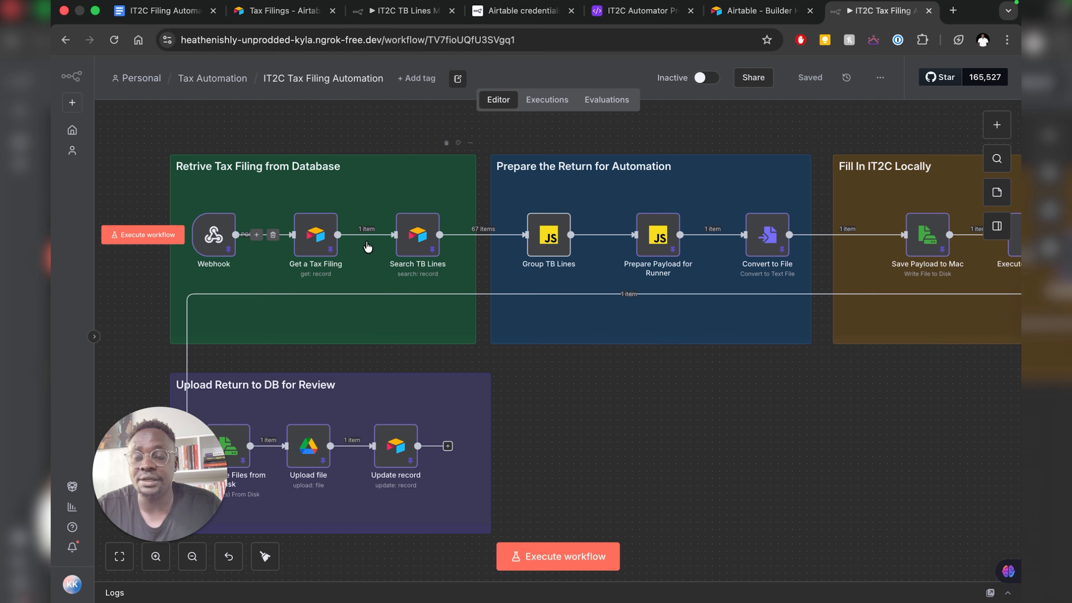
double_click(321, 169)
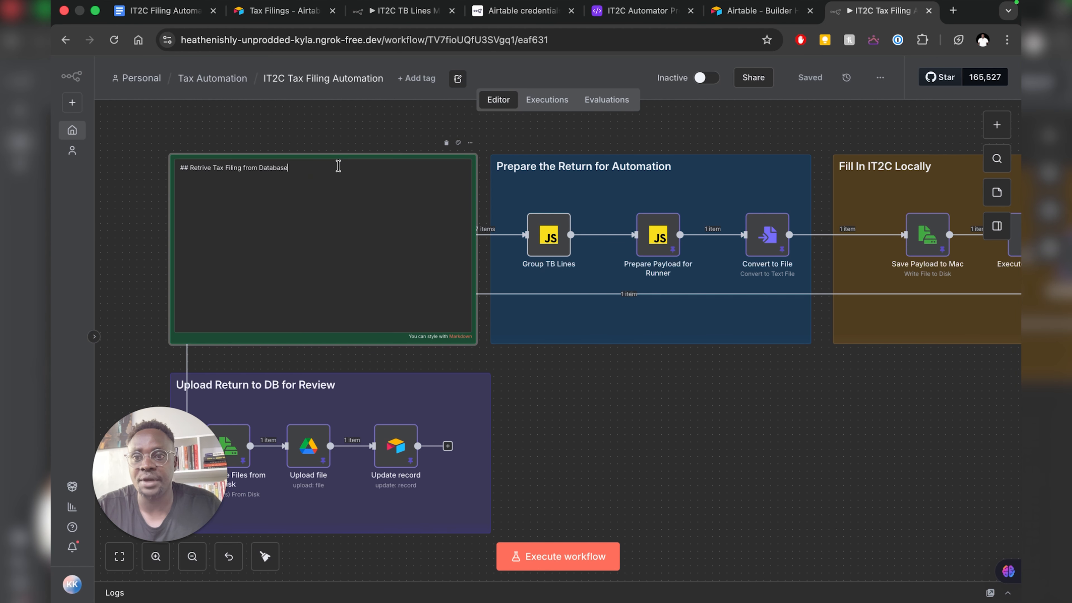
left_click_drag(296, 167, 261, 168)
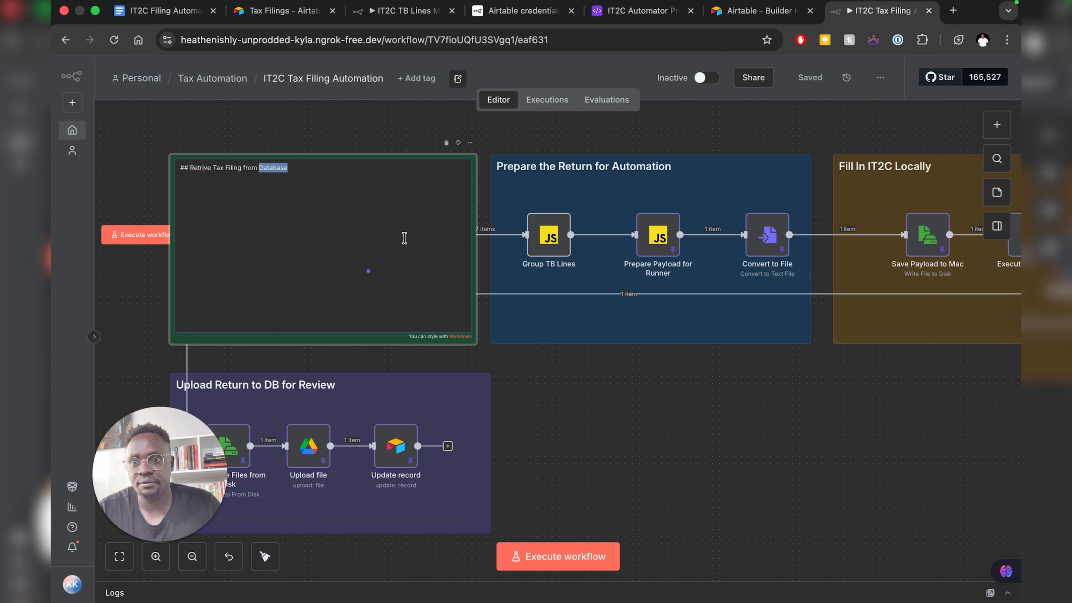
type("Air")
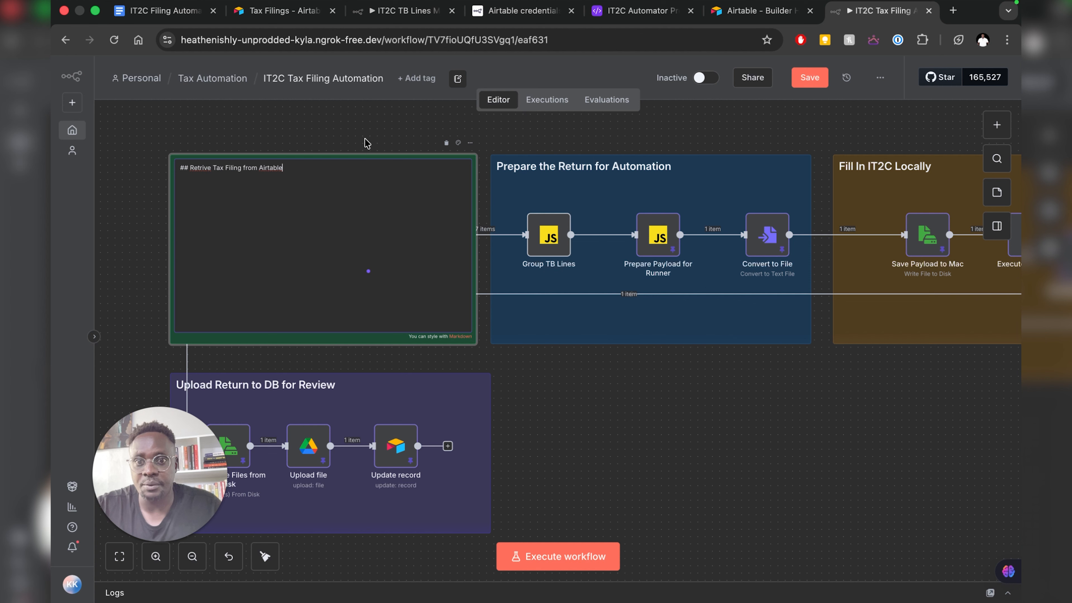
left_click(366, 129)
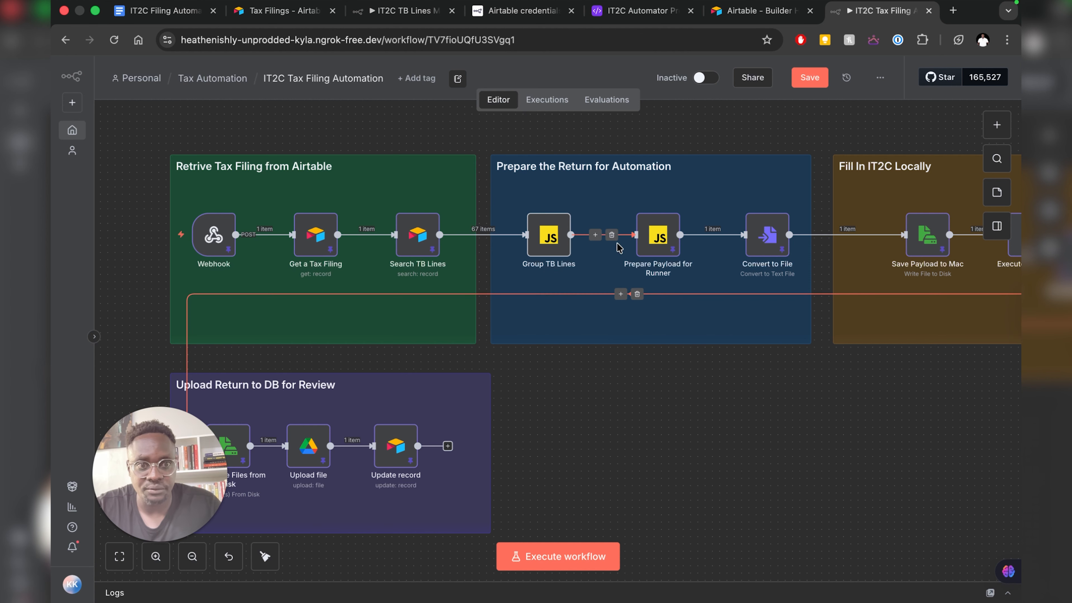
- Delete the loop connection from Execute Command back to the upload group
scroll(616, 232, "right", 5)
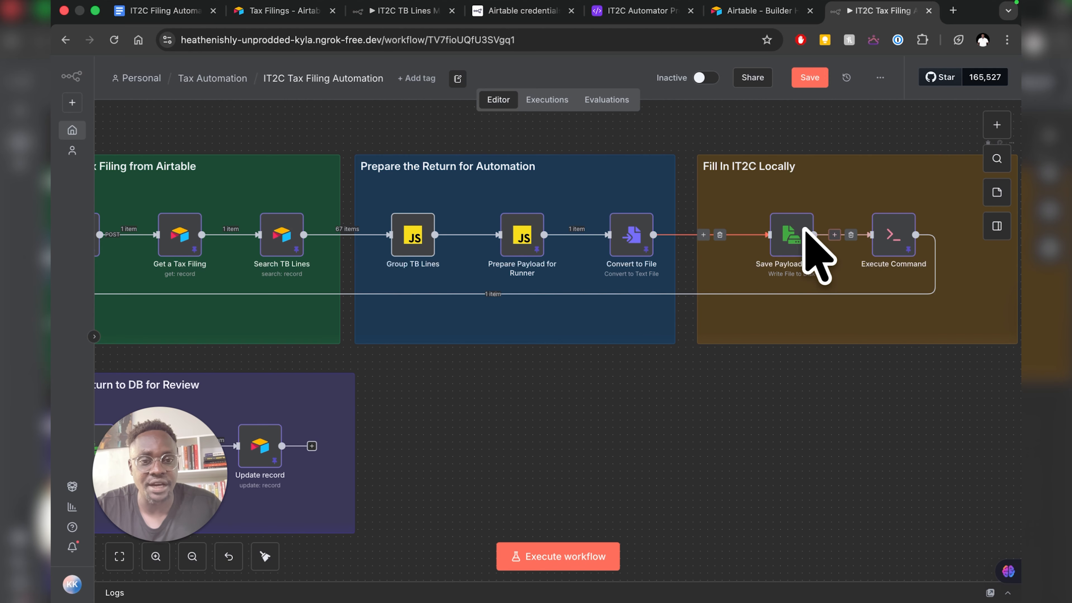
scroll(767, 322, "left", 2)
scroll(742, 319, "left", 4)
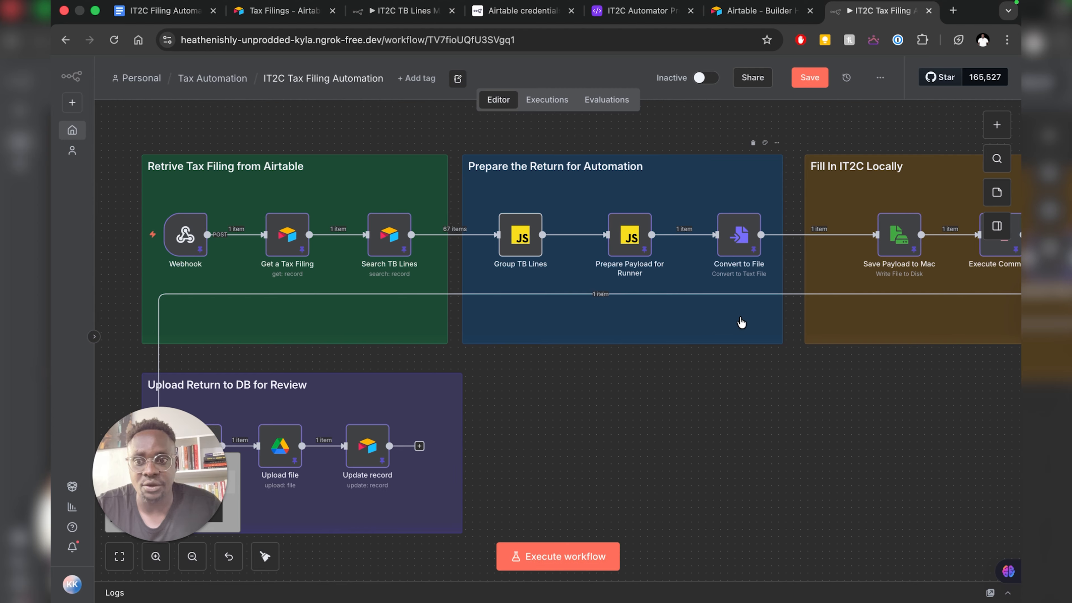
scroll(742, 318, "right", 6)
scroll(742, 322, "left", 8)
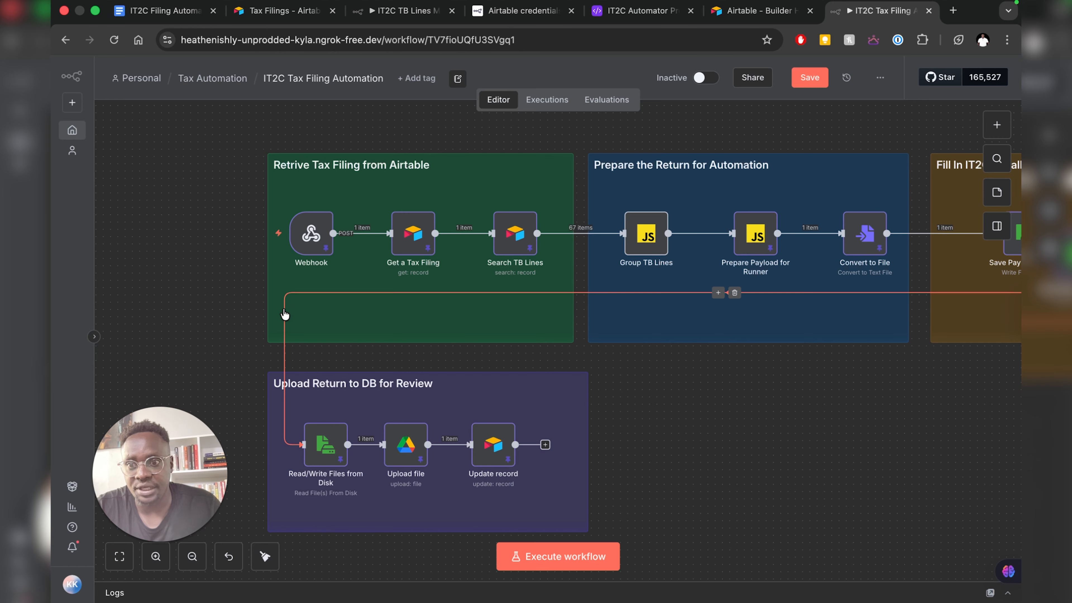
scroll(833, 298, "right", 8)
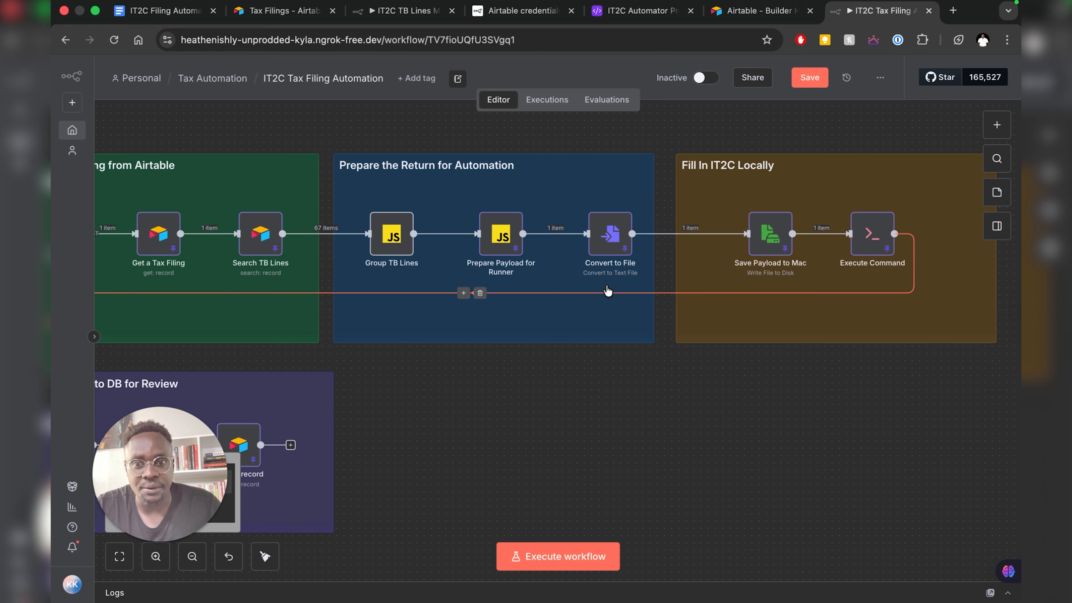
left_click(475, 292)
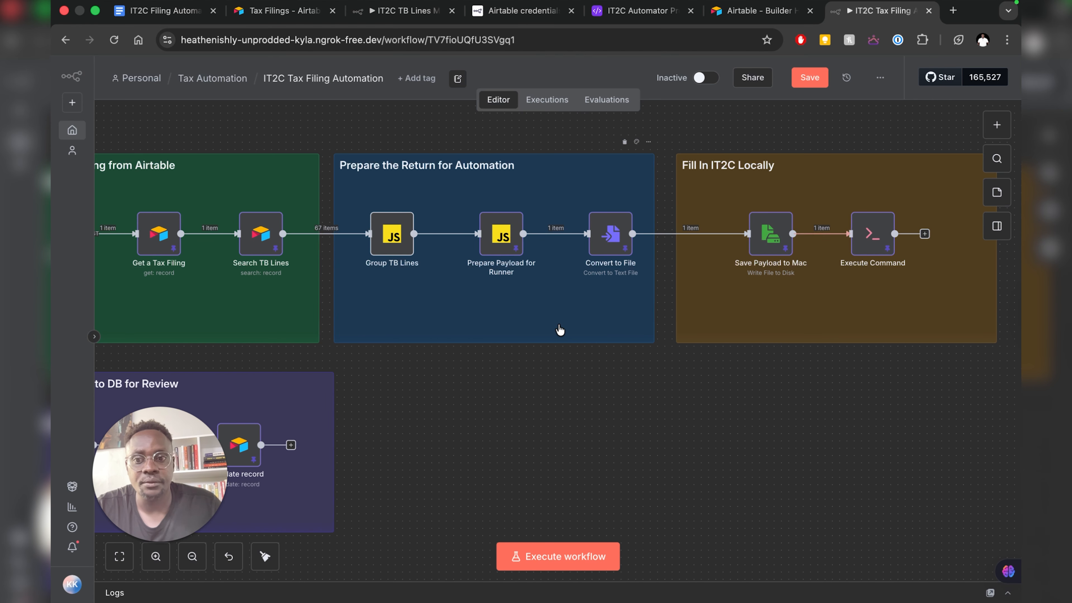
- Open the Webhook node's details, then go to the IT2C Automator Project Airtable base
scroll(654, 359, "left", 8)
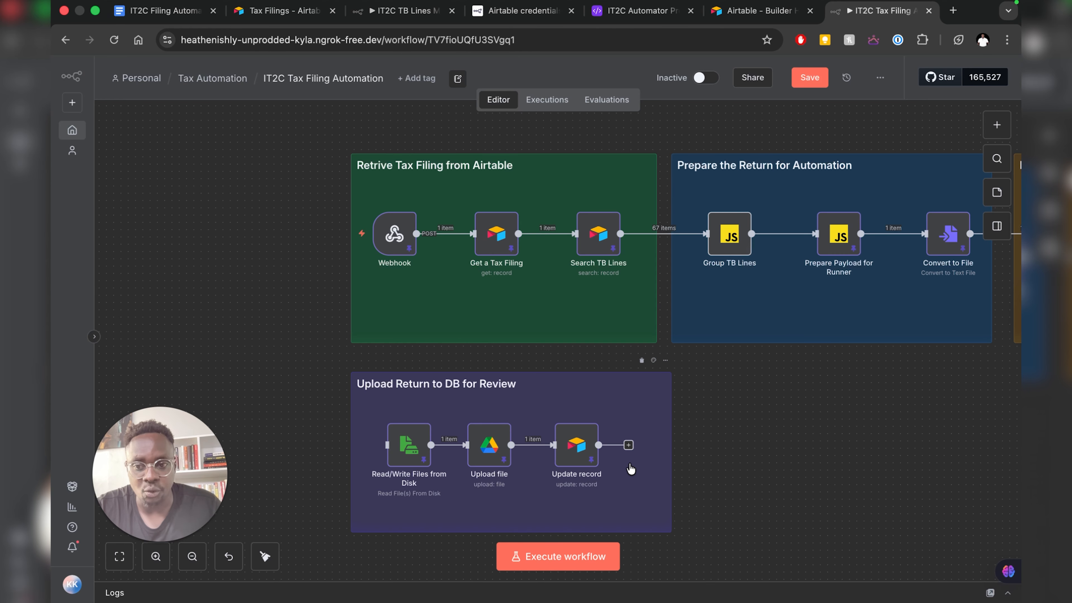
scroll(650, 469, "right", 5)
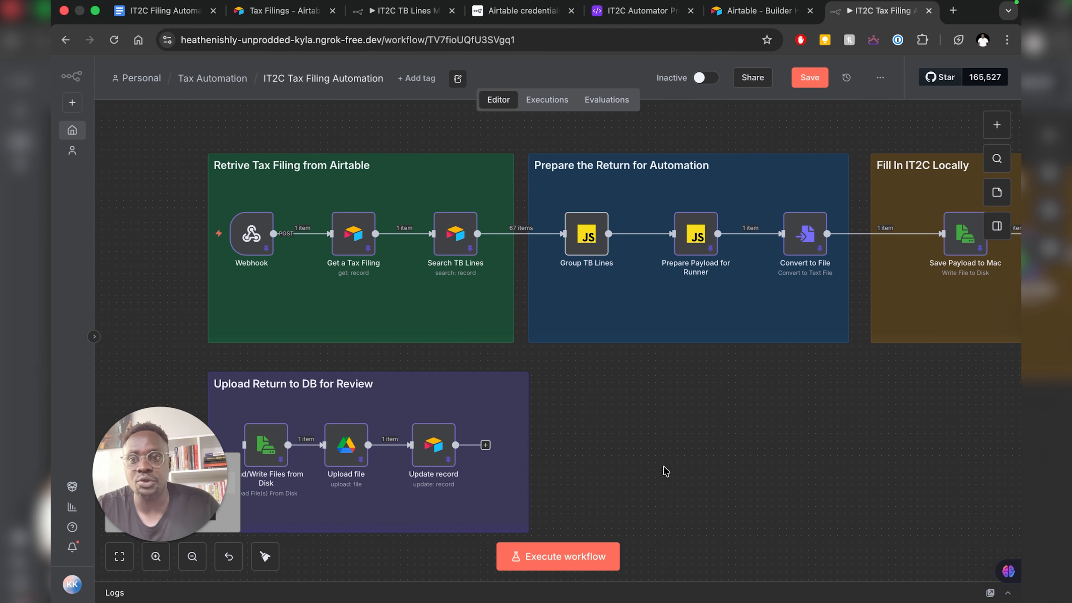
scroll(665, 471, "right", 1)
scroll(724, 373, "right", 1)
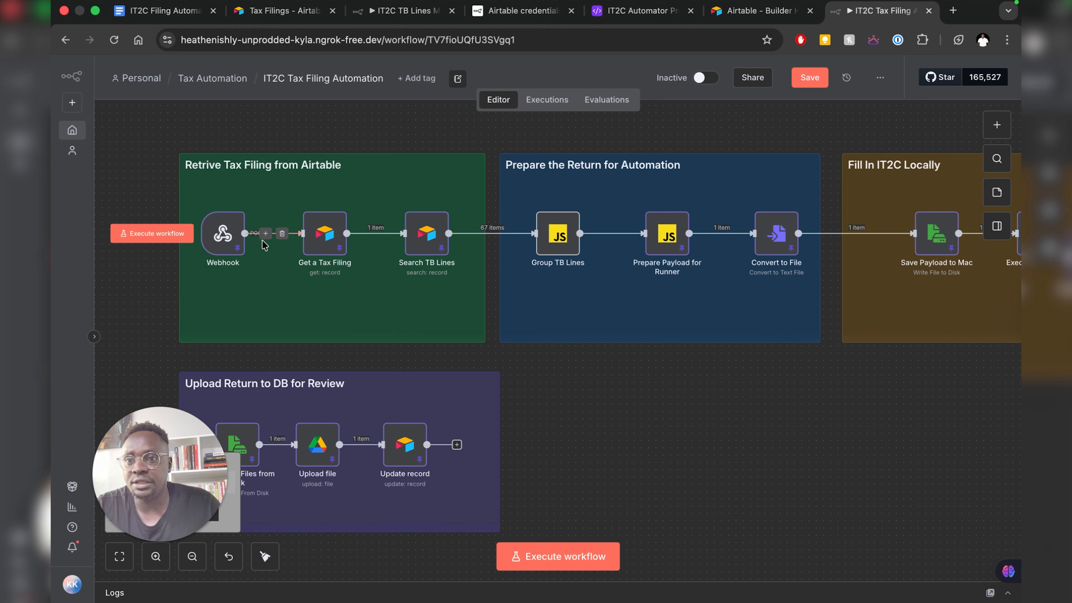
left_click(227, 241)
double_click(227, 241)
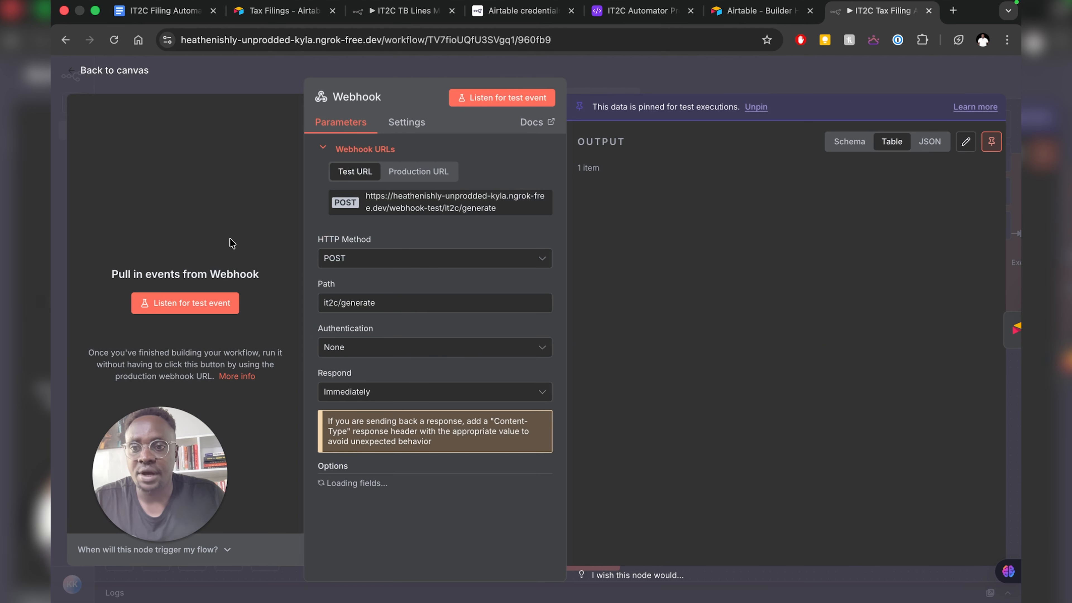
left_click(392, 13)
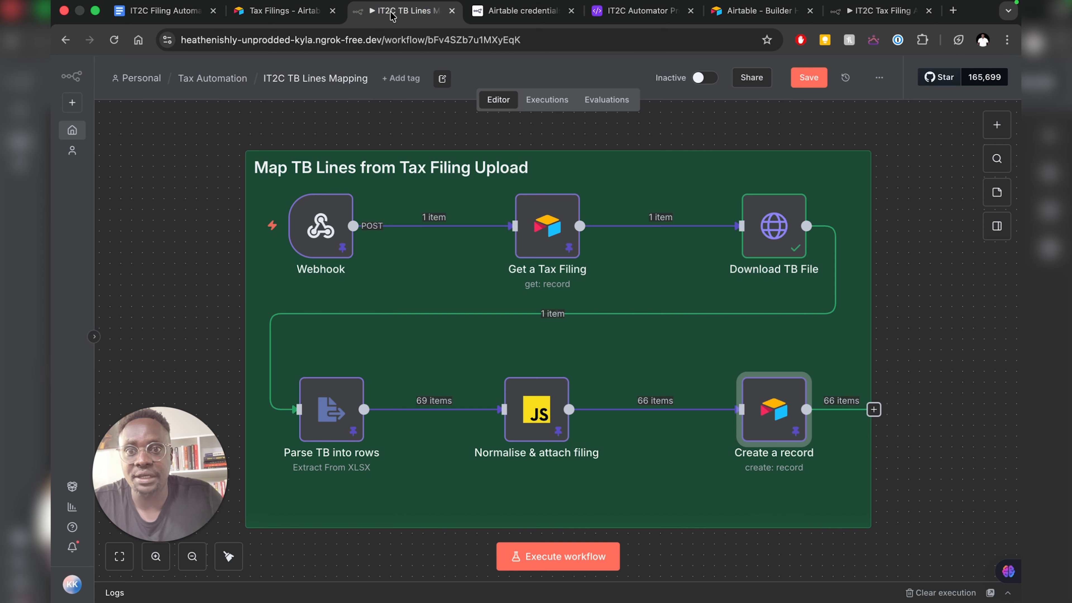
left_click(625, 17)
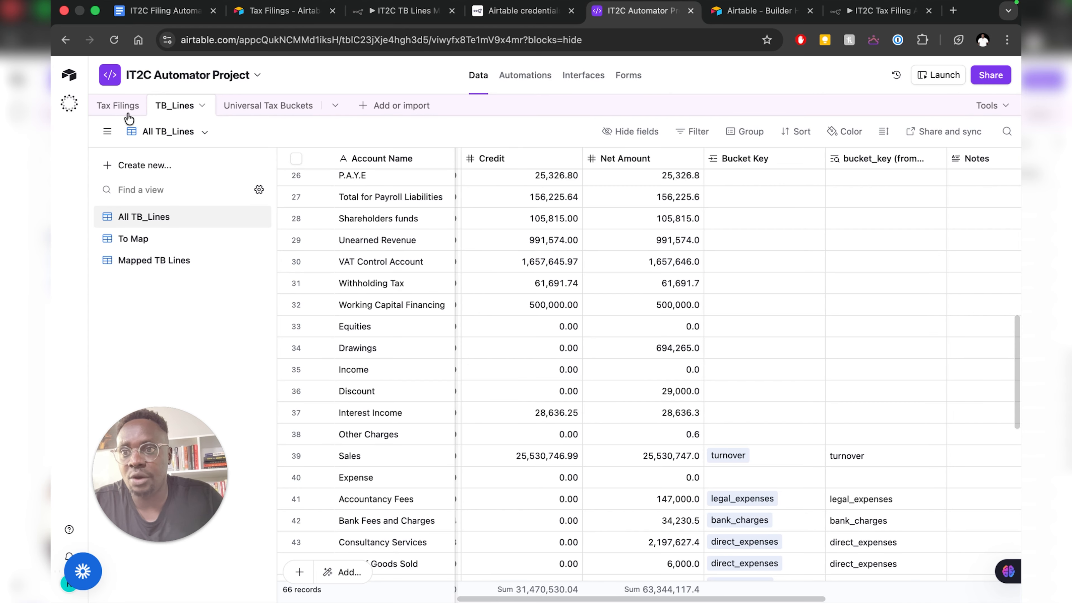
- Check the Trigger Tax Filing Automation view's Filing Status filter in Tax Filings, then go to the Tax Filing view
left_click(120, 108)
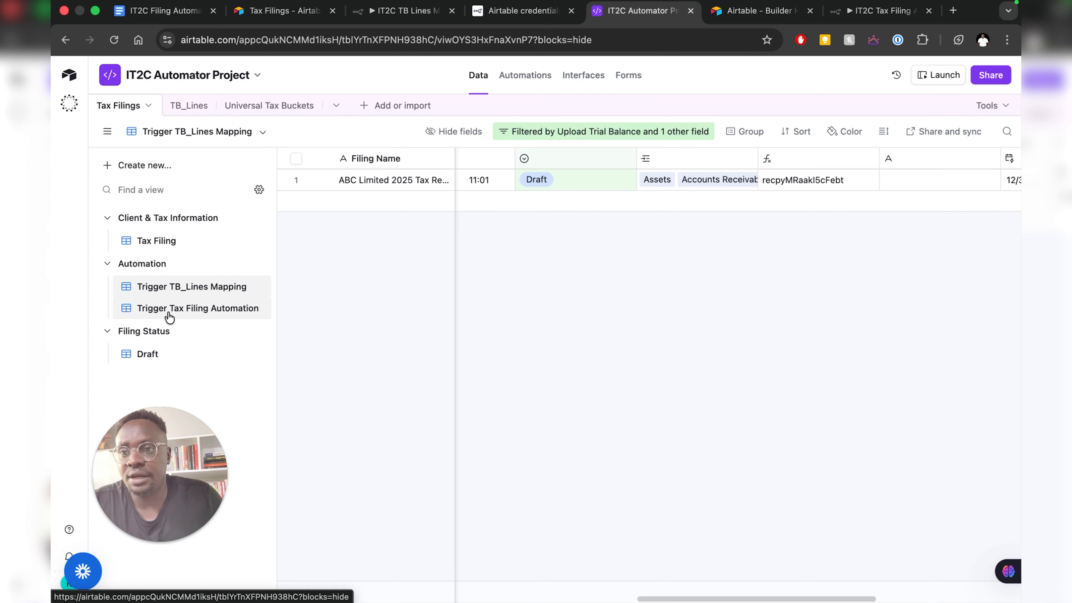
left_click(170, 316)
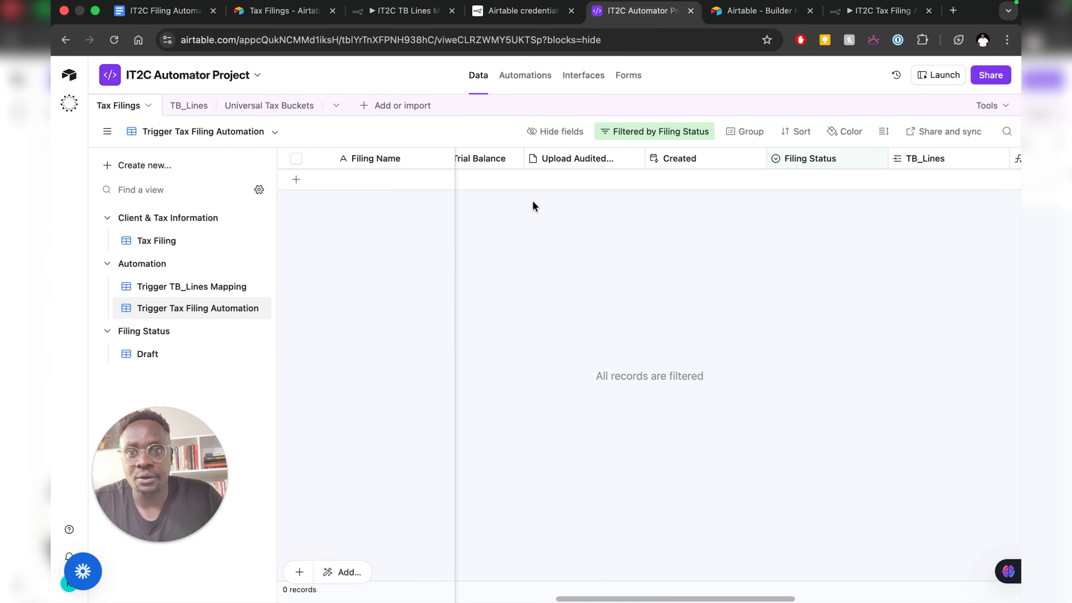
scroll(534, 206, "left", 10)
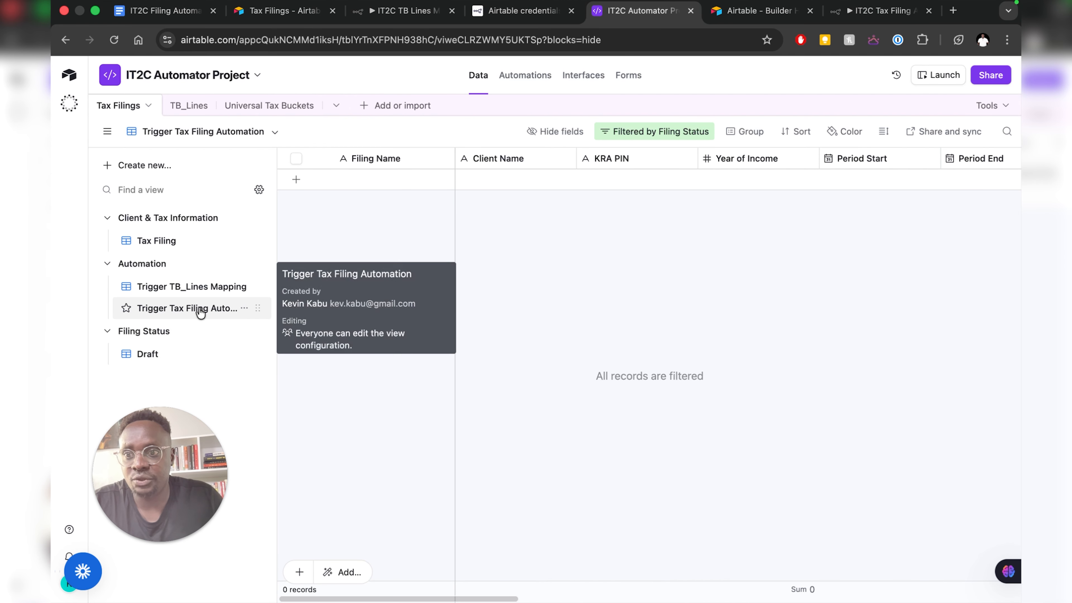
mouse_move(200, 312)
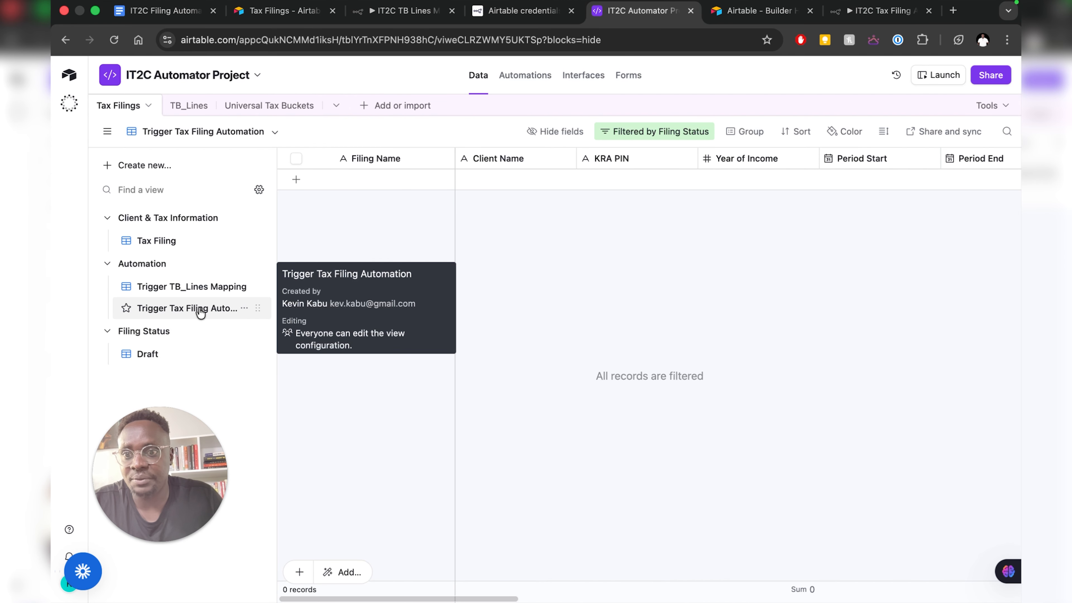
left_click(641, 134)
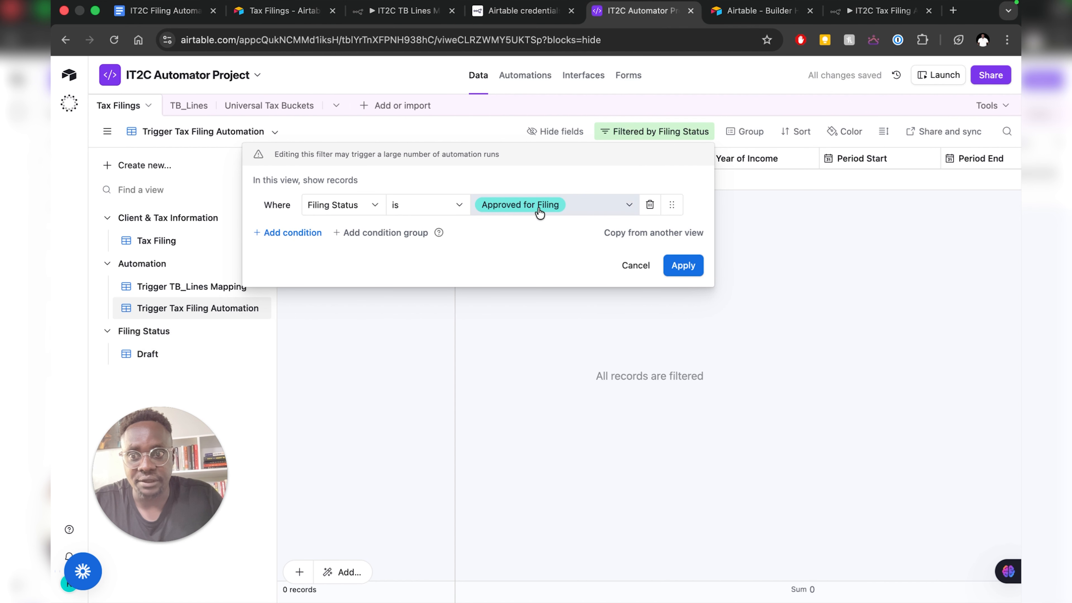
left_click(158, 244)
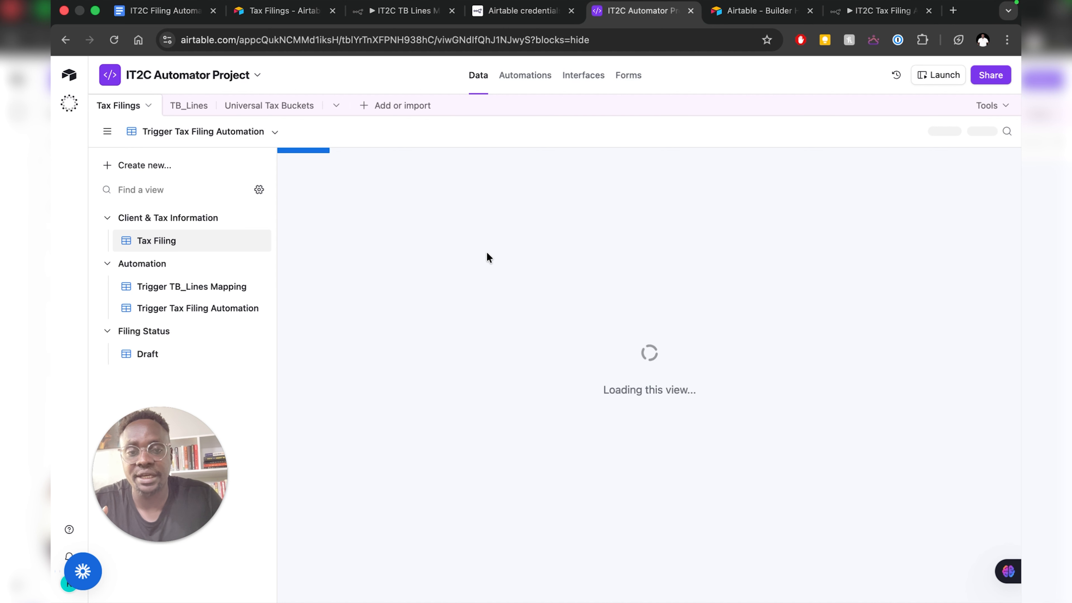
- Set ABC Limited 2025's Filing Status to Approved for Filing and confirm it shows in the Trigger Tax Filing Automation view
scroll(736, 211, "right", 10)
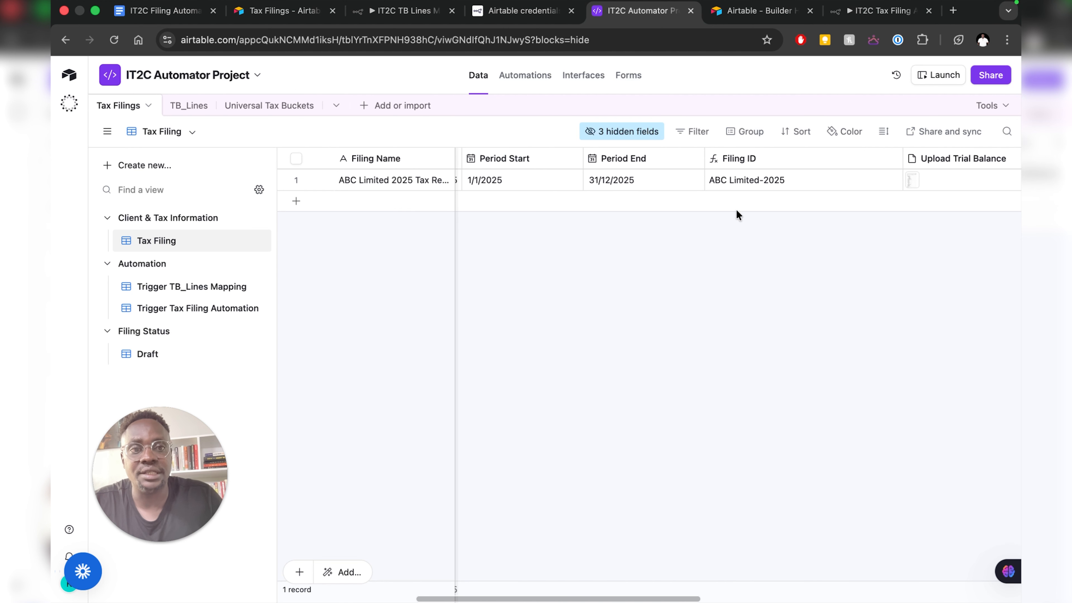
scroll(736, 215, "right", 6)
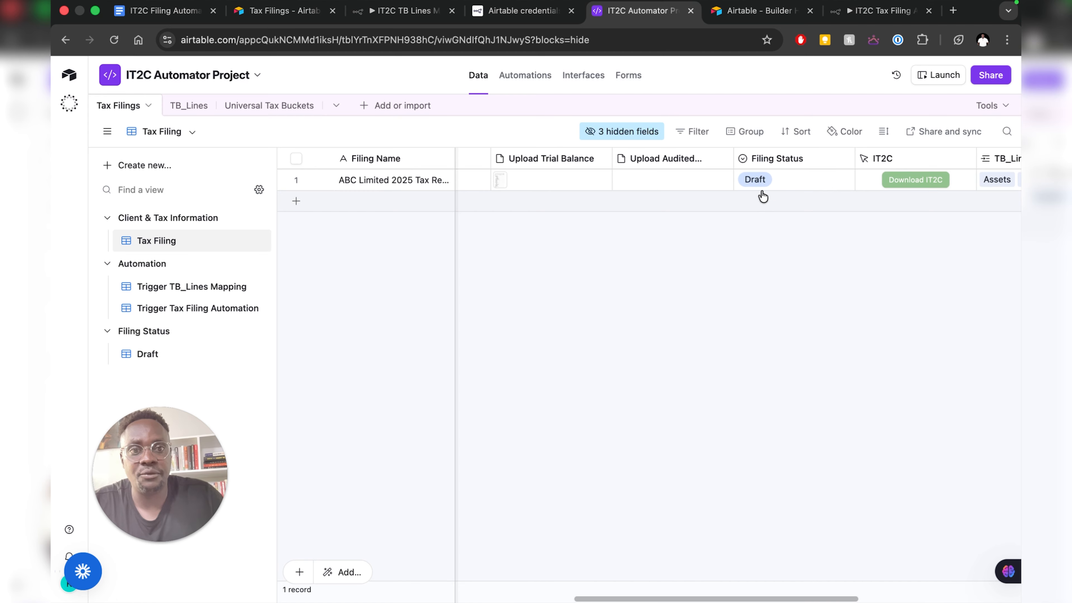
left_click(763, 183)
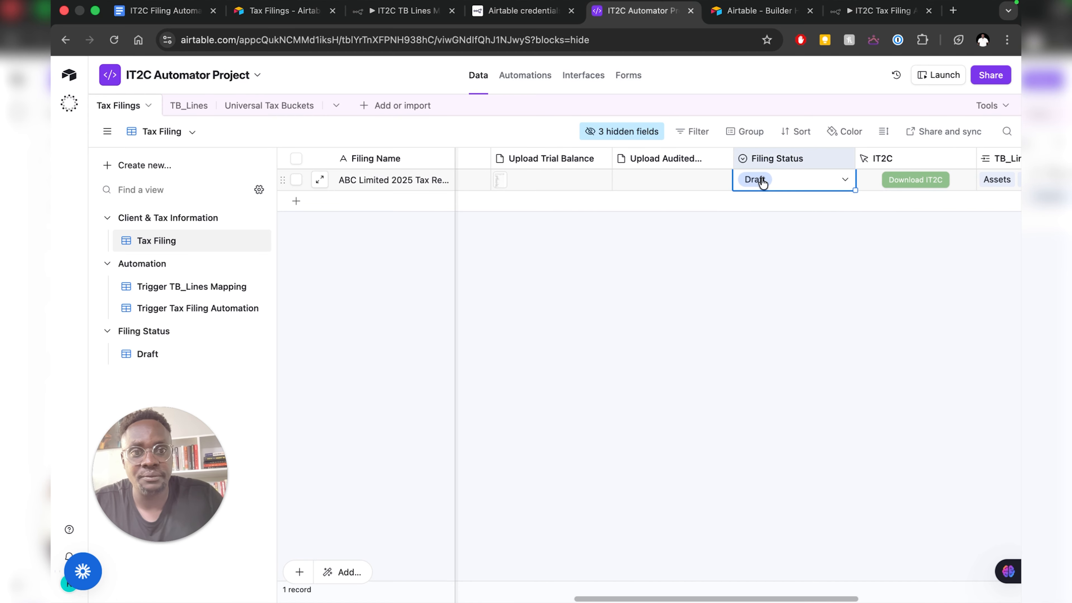
left_click(845, 181)
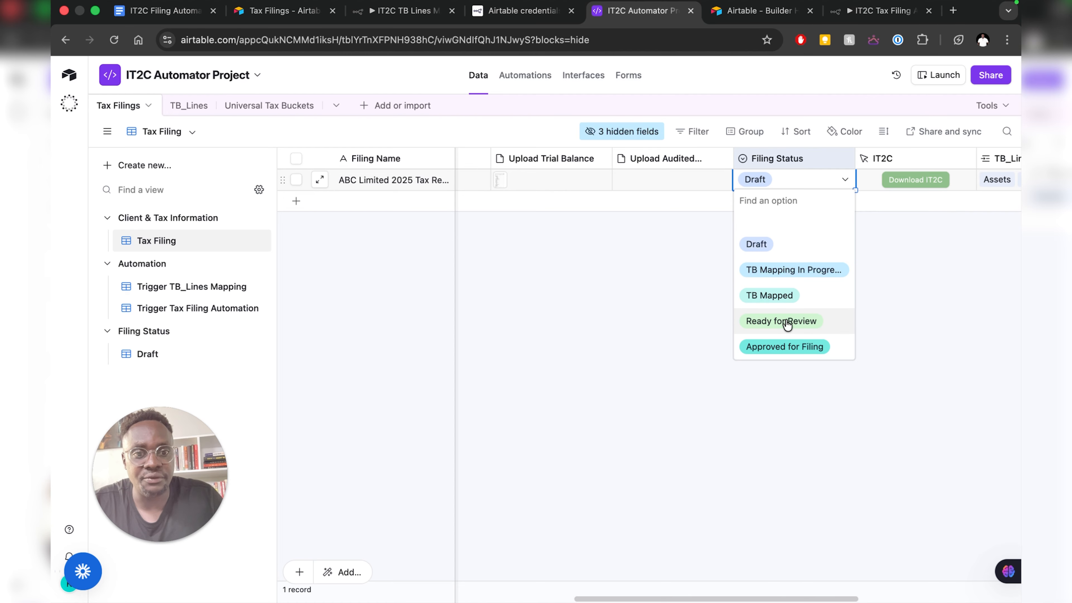
left_click(785, 346)
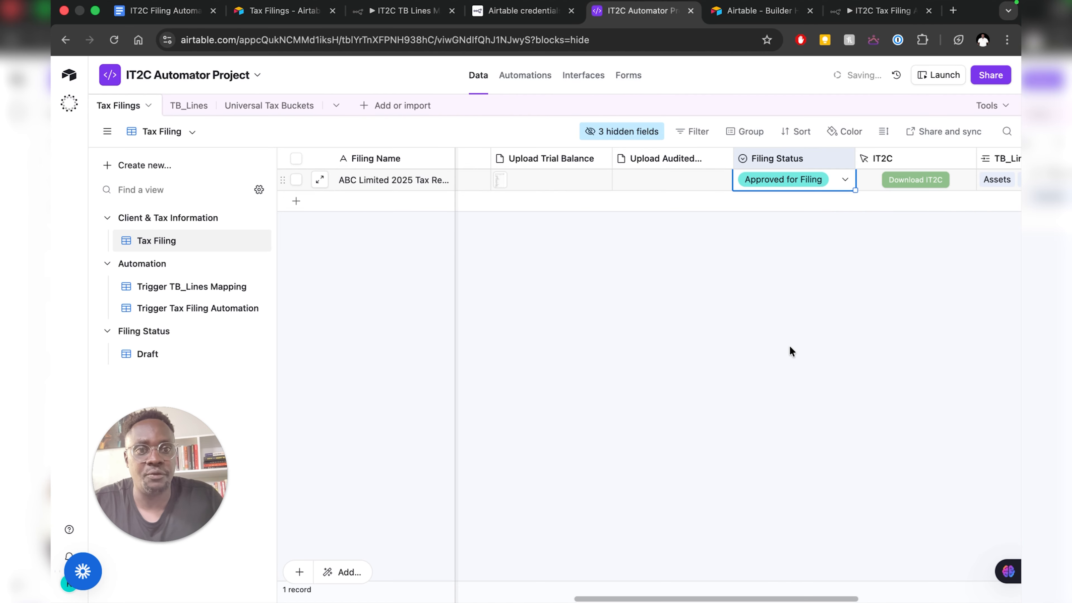
left_click(178, 308)
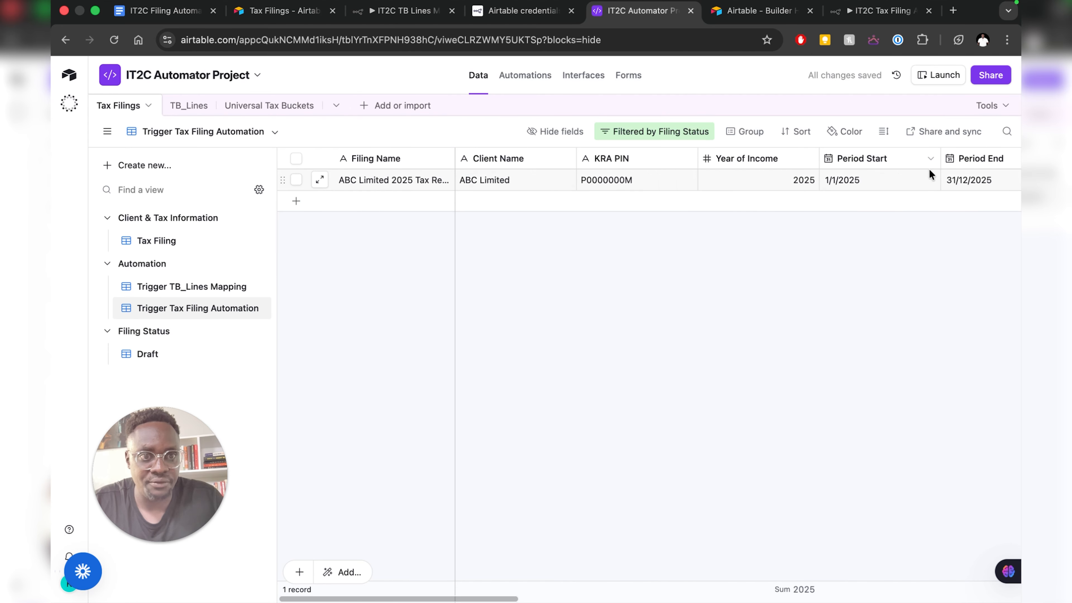
scroll(906, 184, "right", 15)
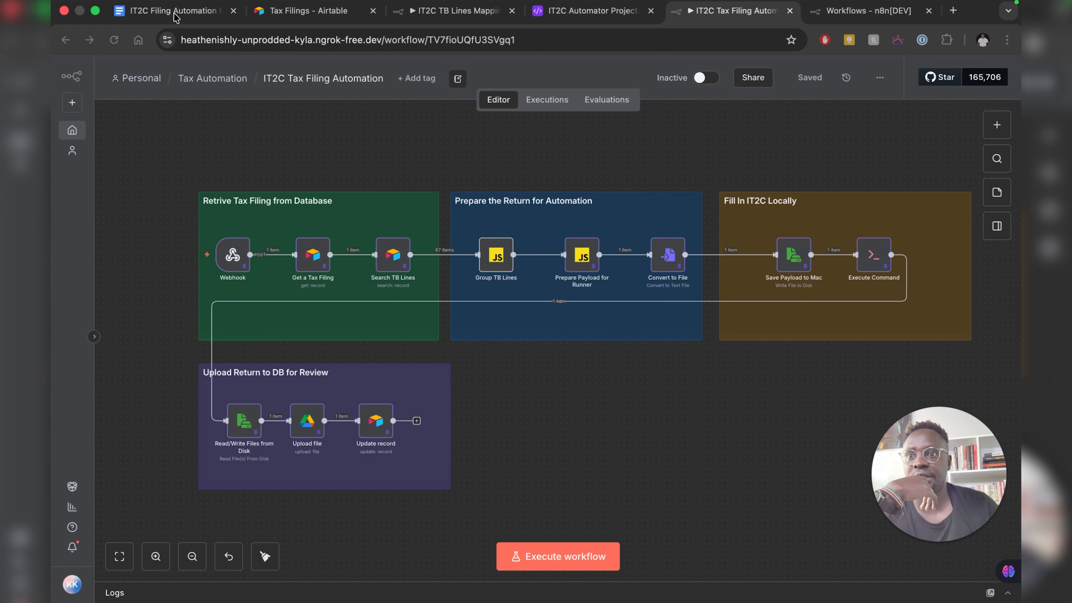
- From the n8n Workflows overview, create a new blank workflow
left_click(865, 11)
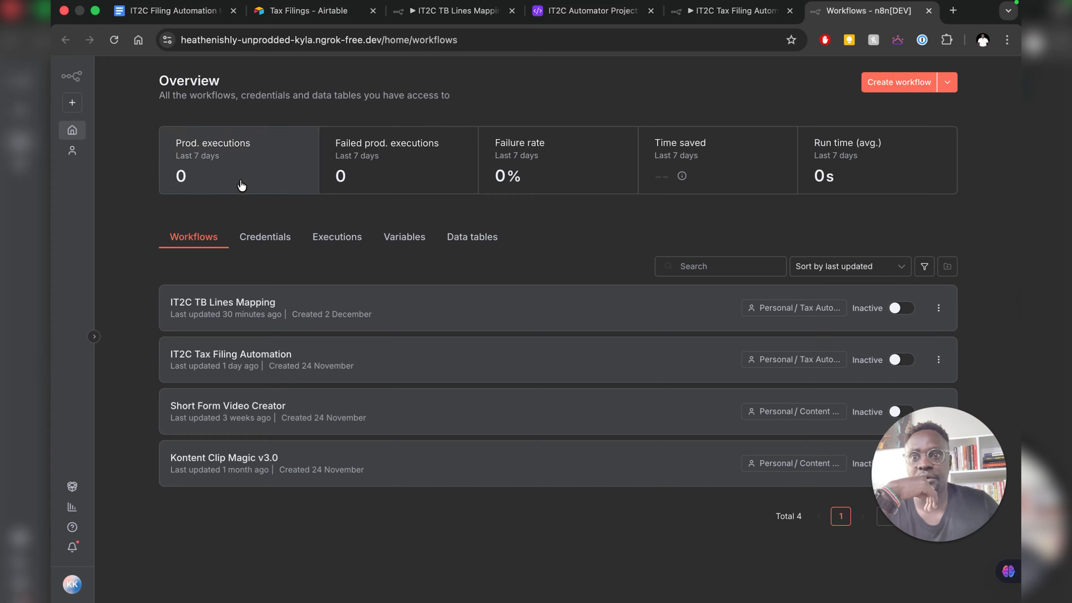
mouse_move(241, 185)
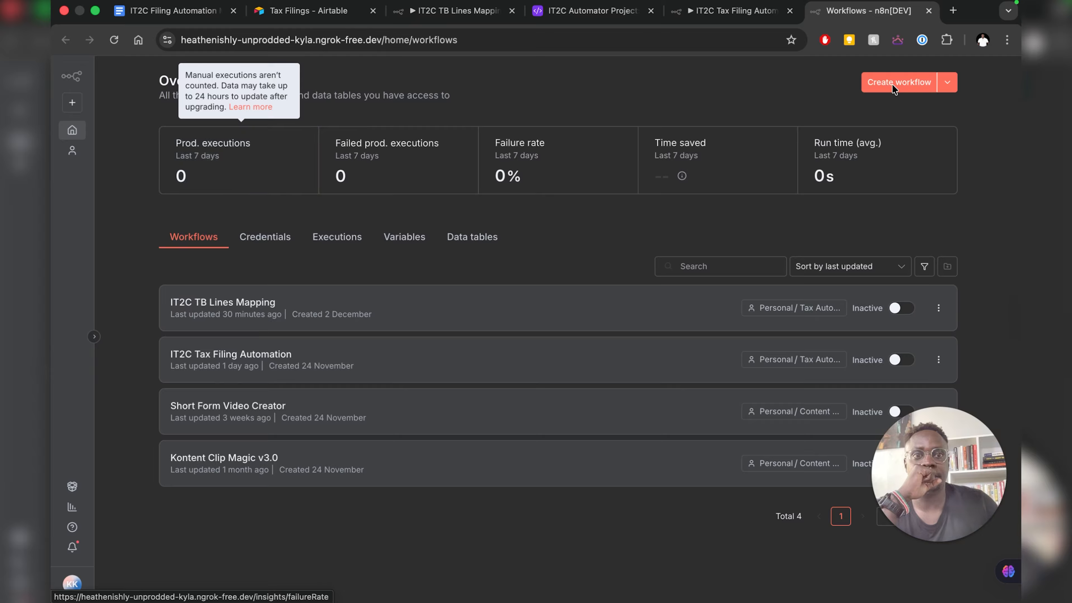
left_click(880, 83)
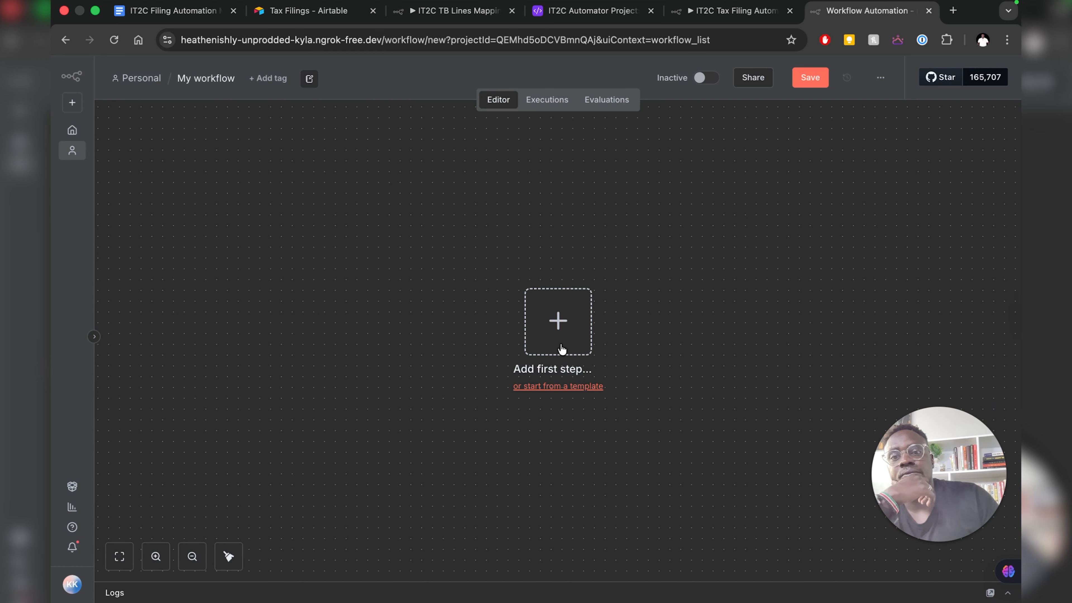
- Add a Webhook trigger with HTTP method POST and copy its test URL
left_click(592, 333)
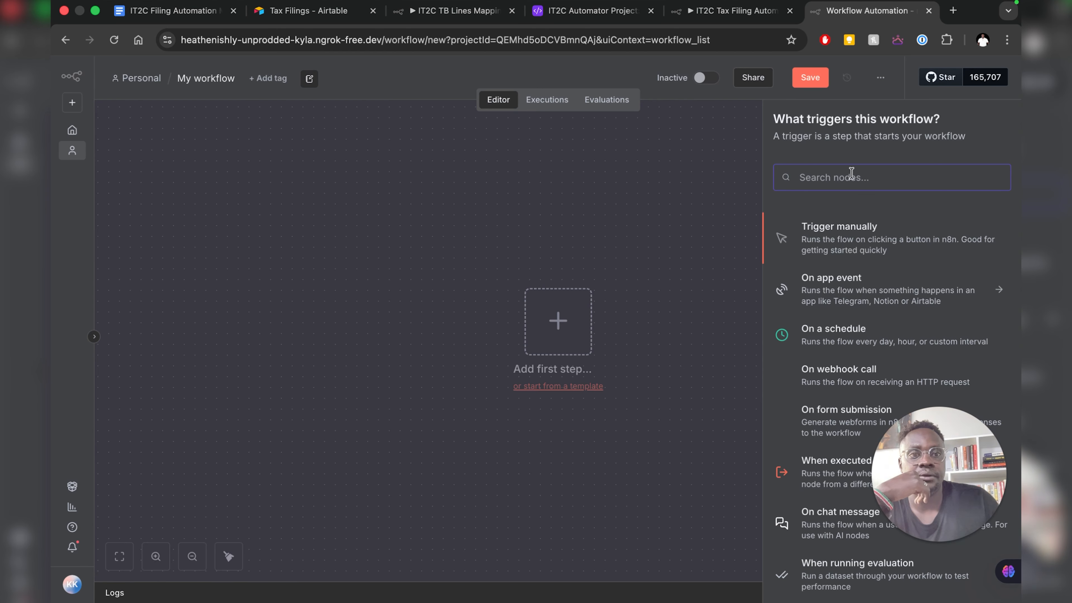
type("web")
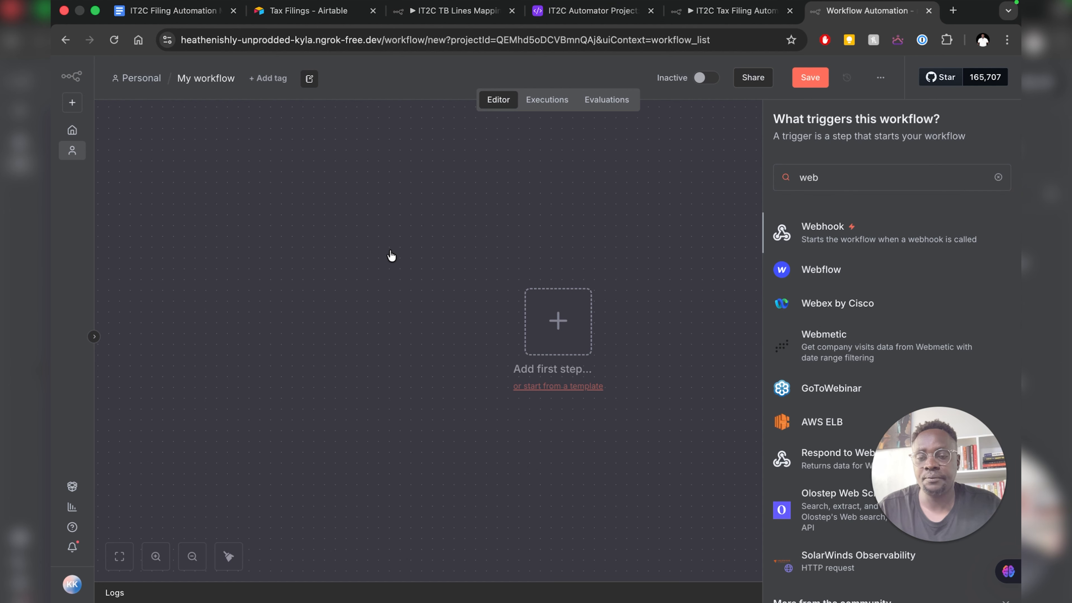
key("Return")
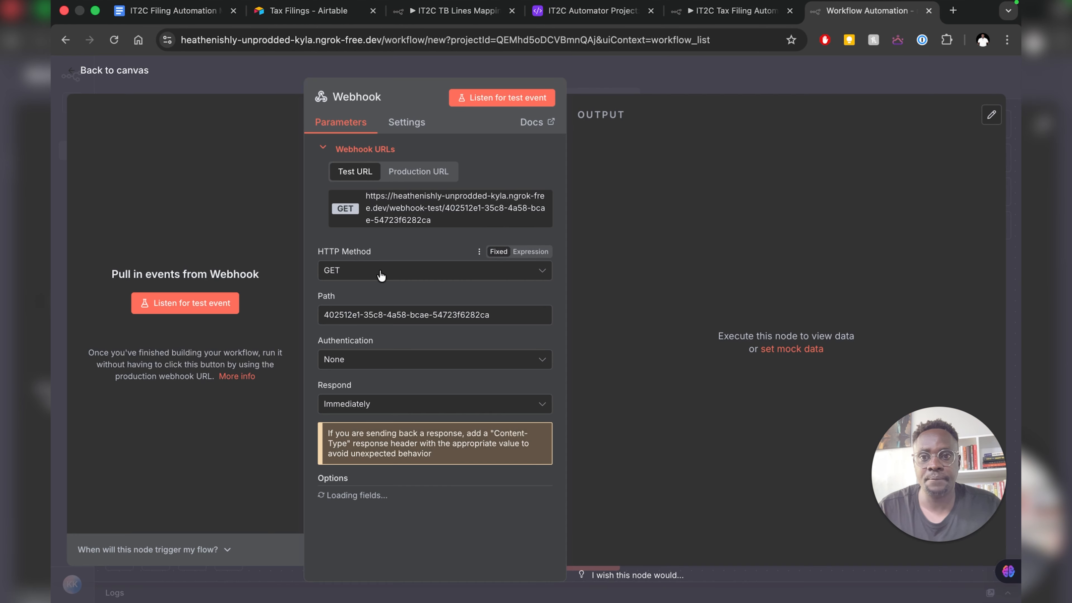
left_click(381, 276)
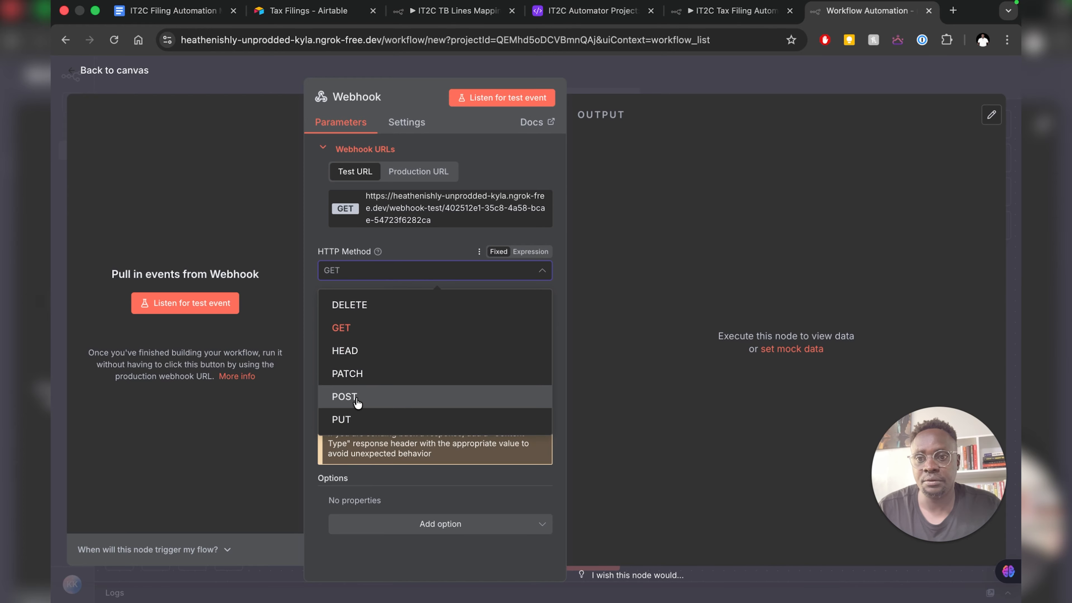
left_click(357, 403)
left_click(464, 213)
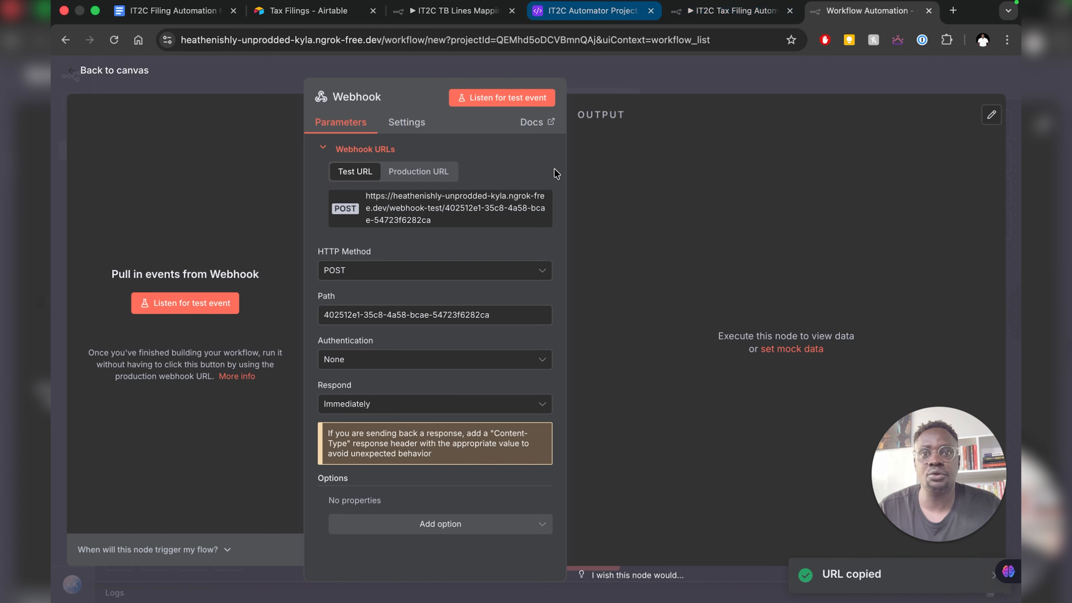
key("super+4")
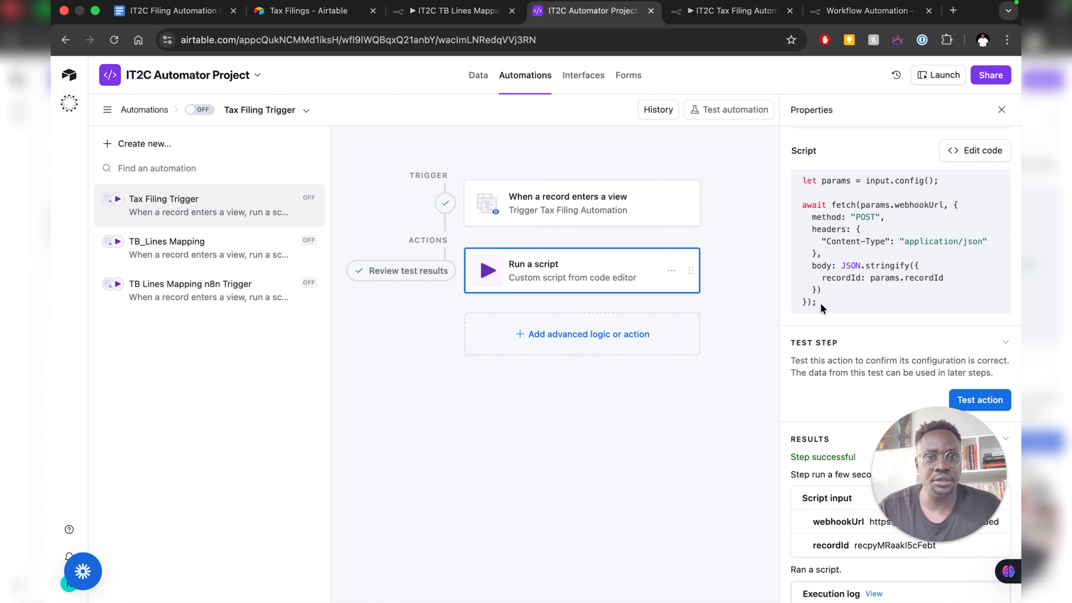
- Copy the Tax Filing Trigger's fetch script that POSTs the record ID to the webhook
left_click_drag(818, 302, 789, 173)
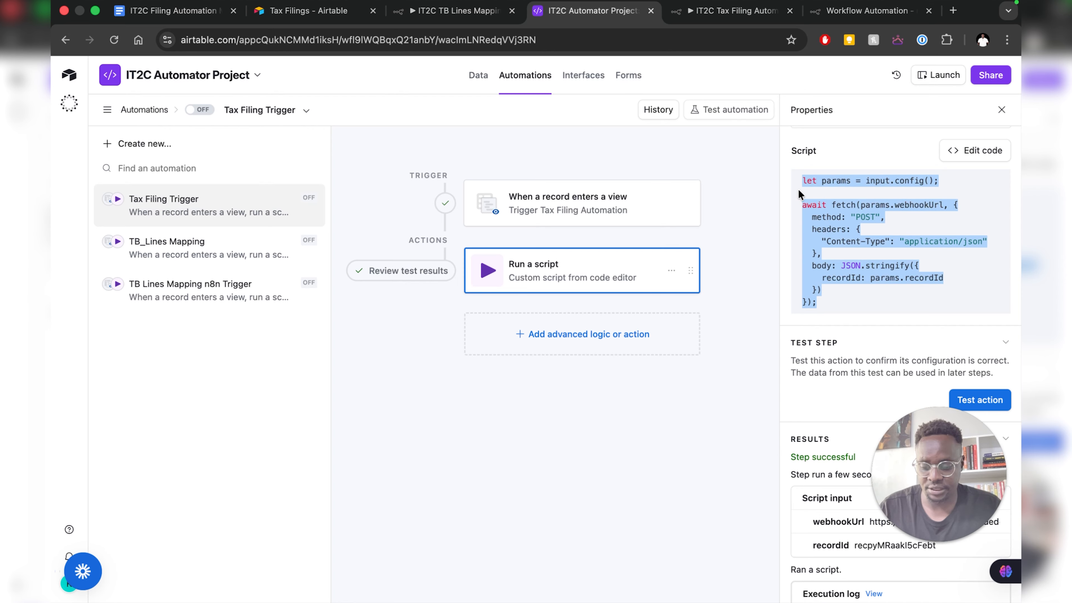
right_click(847, 235)
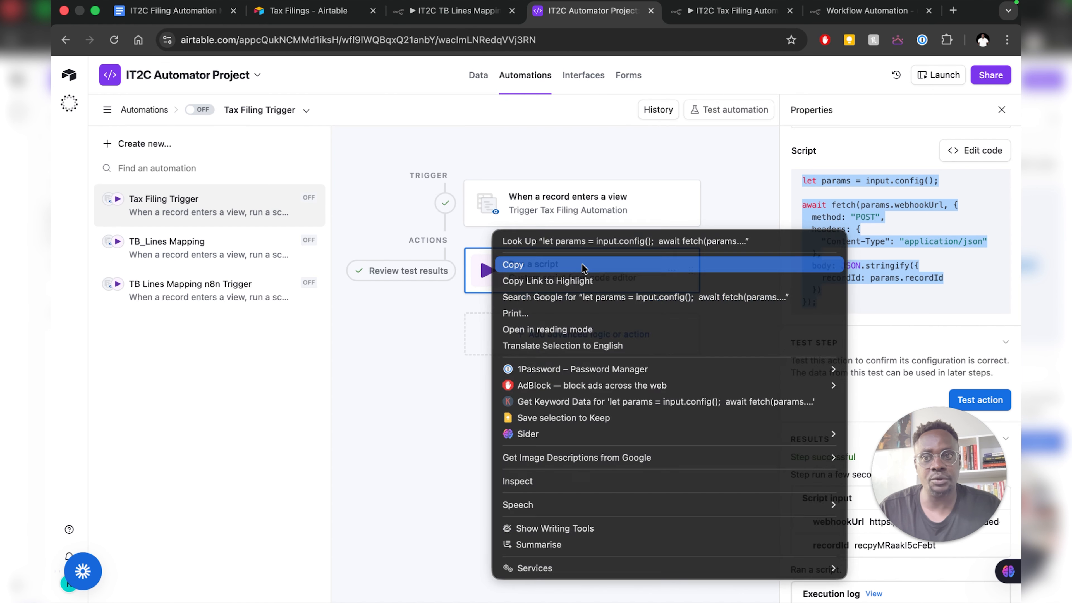
left_click(582, 264)
left_click(123, 144)
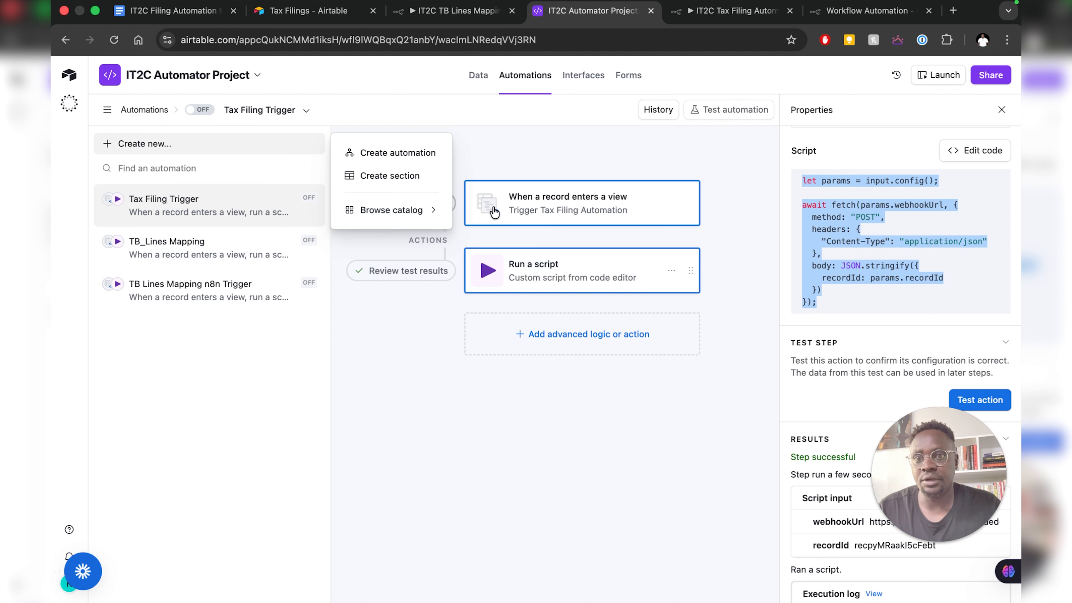
- Create an automation triggered when a record enters a view, using the Tax Filings table
left_click(435, 153)
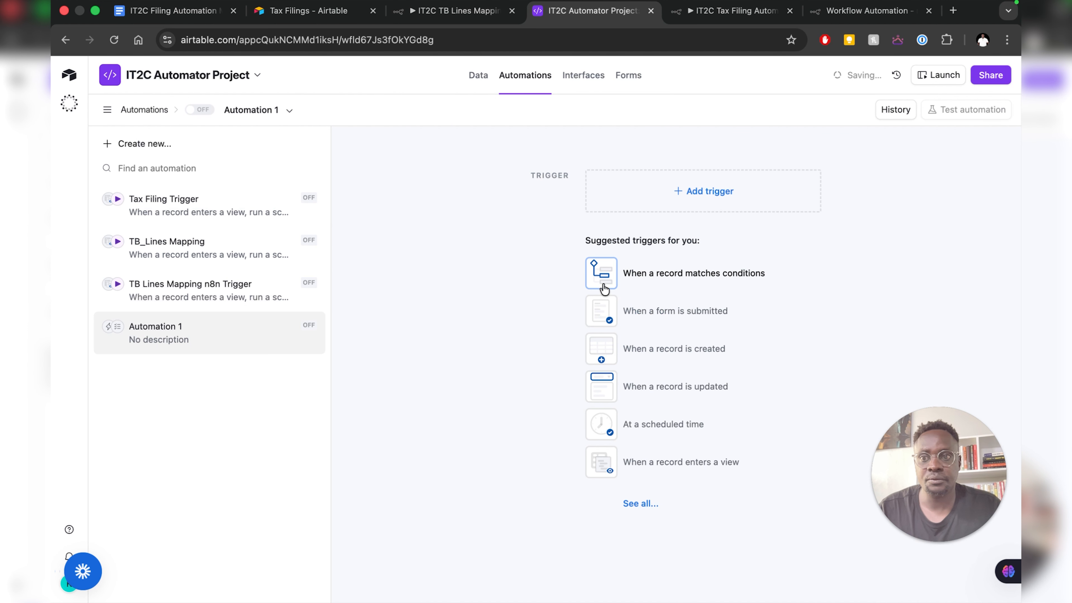
left_click(605, 282)
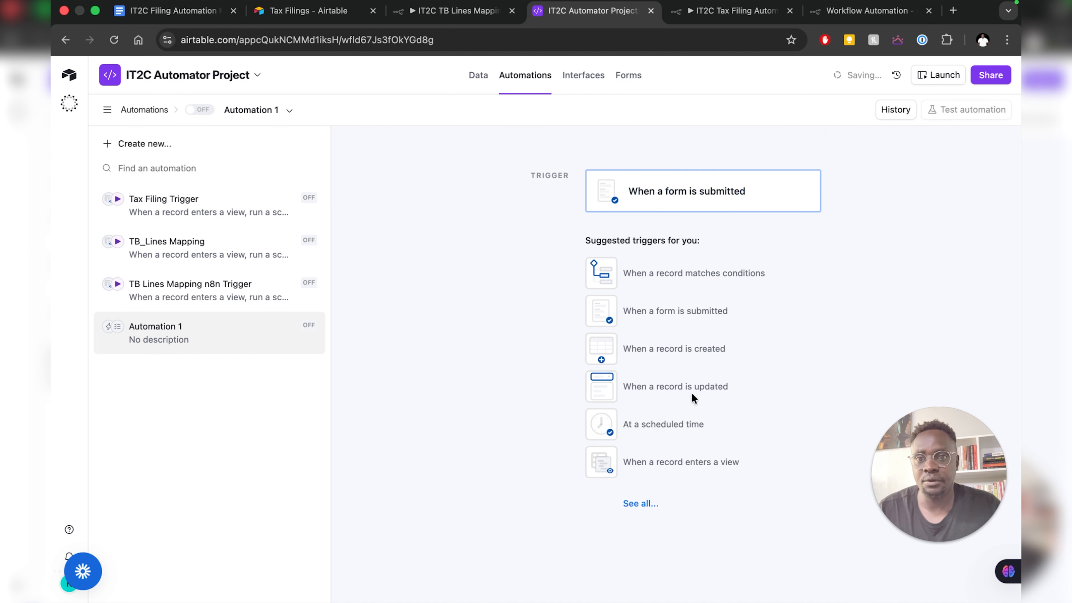
left_click(686, 462)
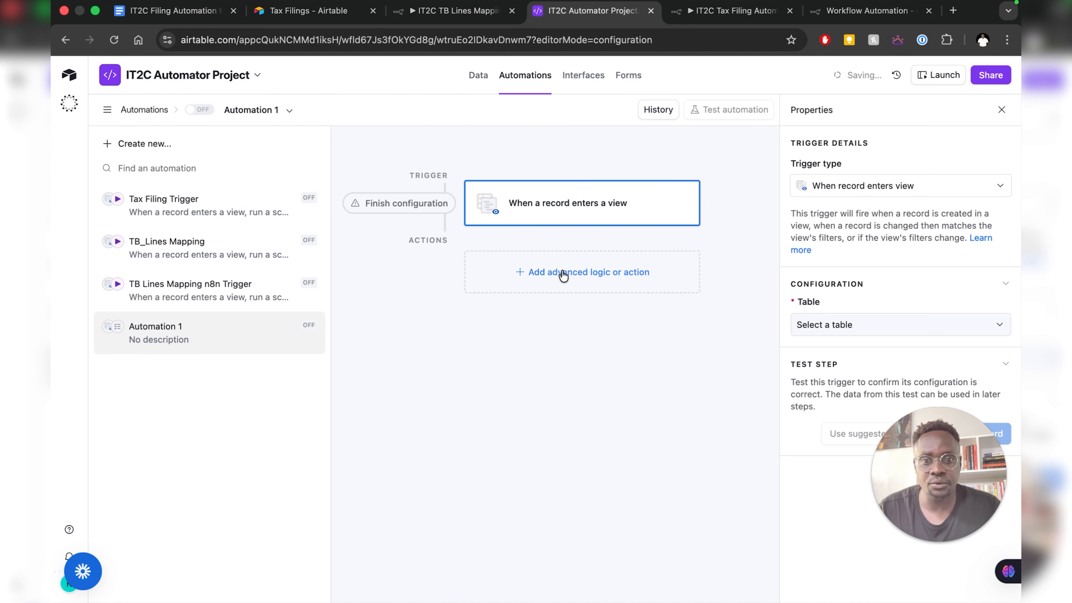
left_click(848, 333)
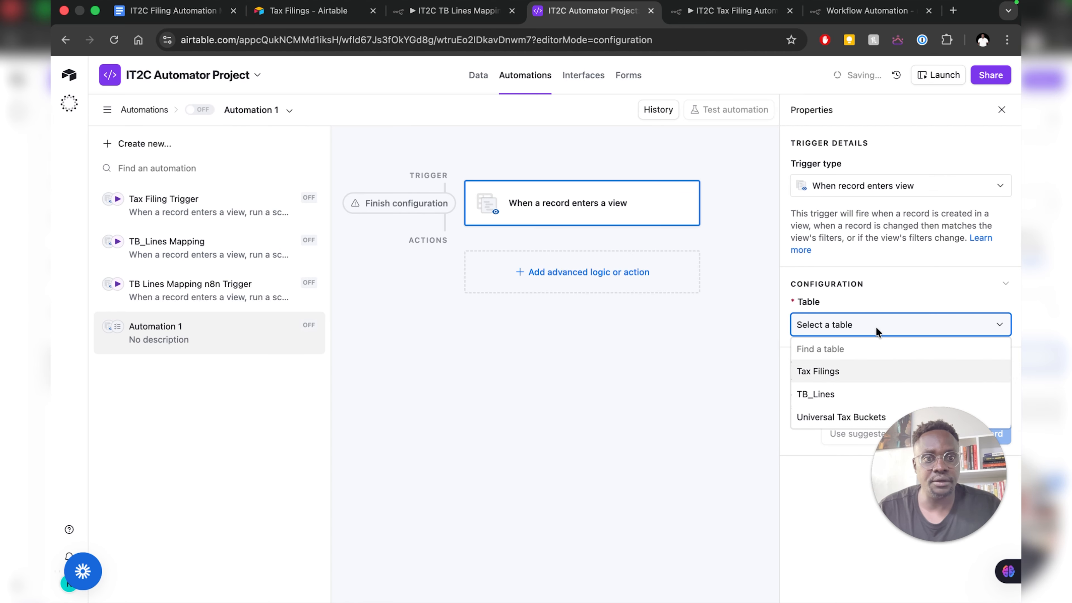
key("Return")
left_click(855, 327)
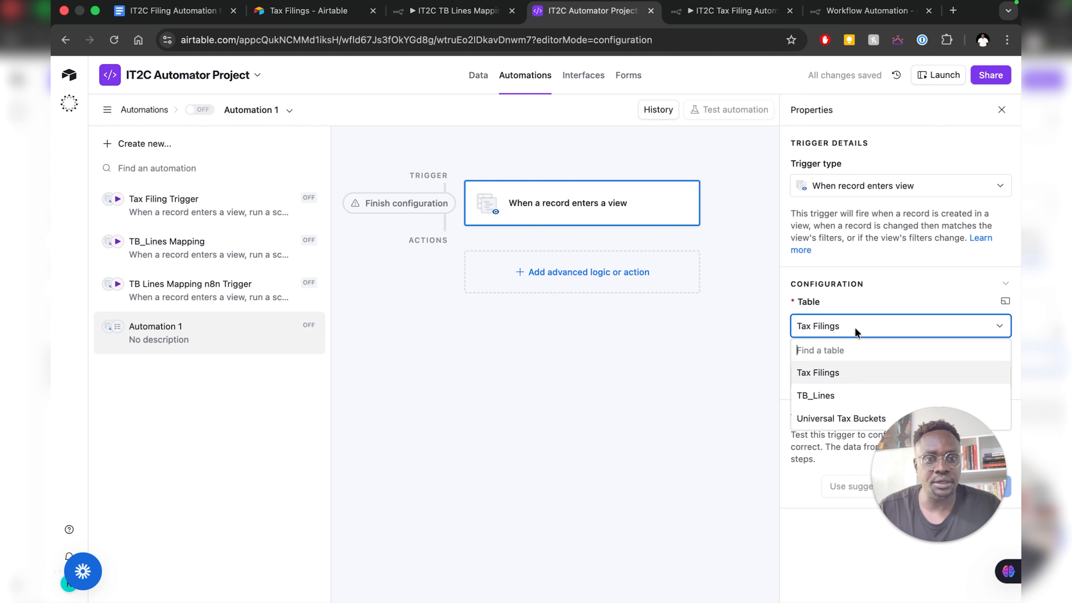
left_click(855, 330)
- Set the trigger view to Trigger Tax Filing Automation and test it with the suggested record
left_click(847, 377)
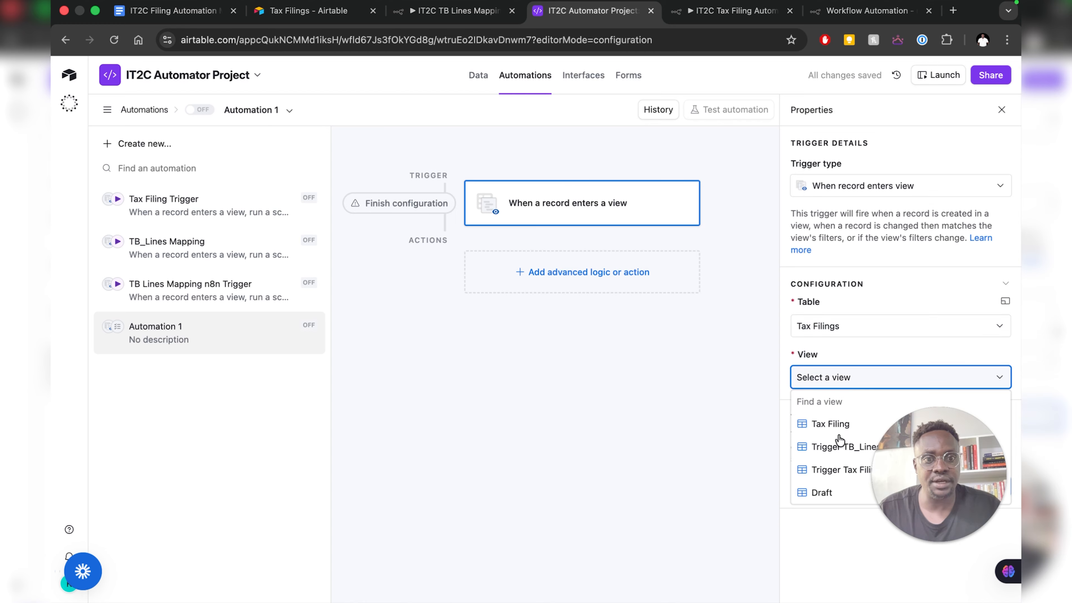
left_click(840, 469)
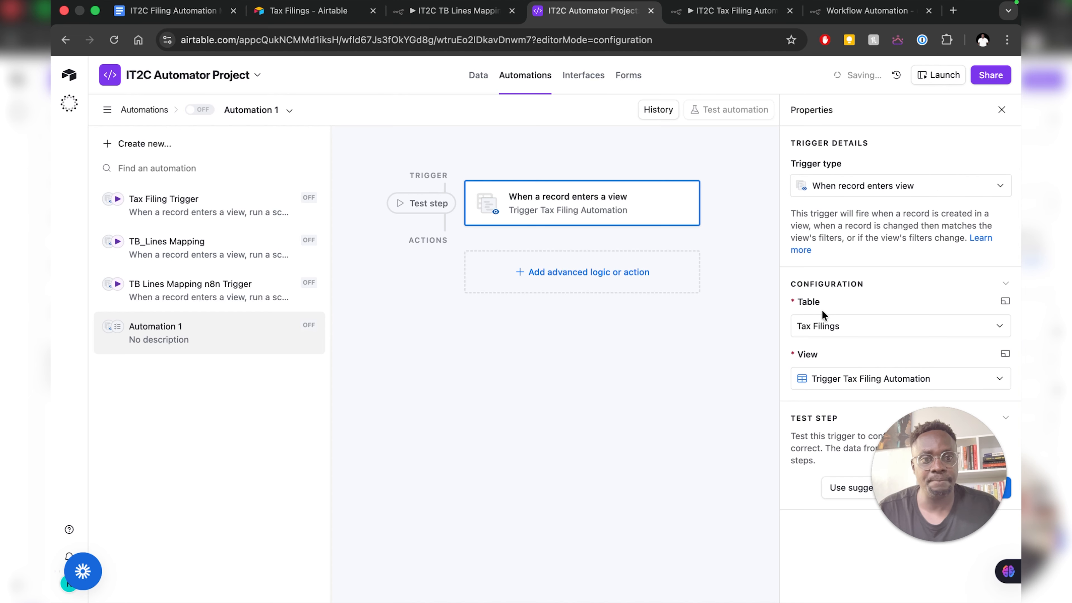
left_click(846, 489)
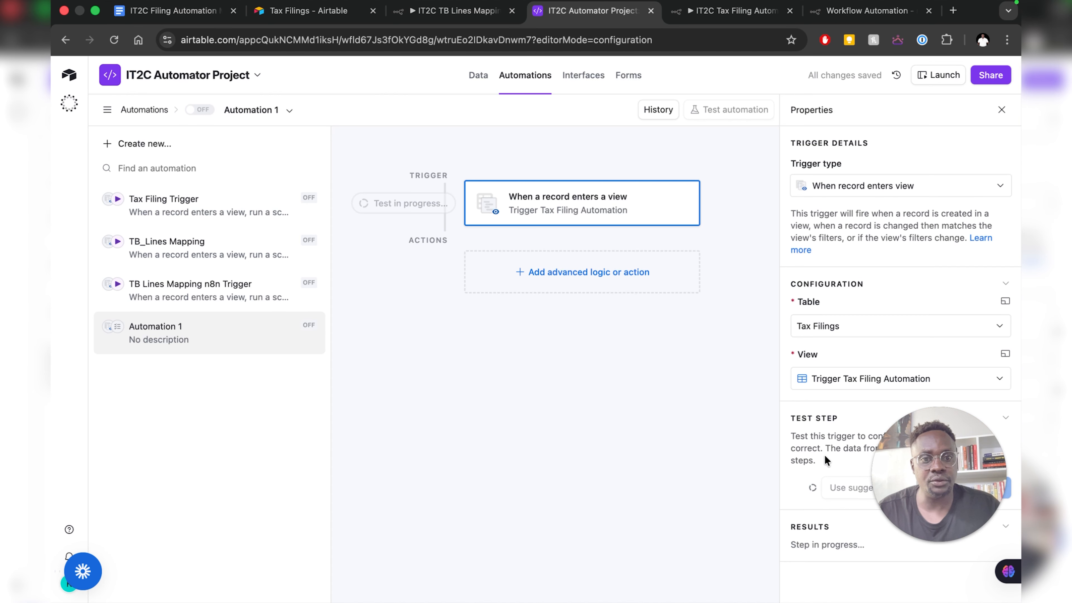
scroll(817, 450, "down", 5)
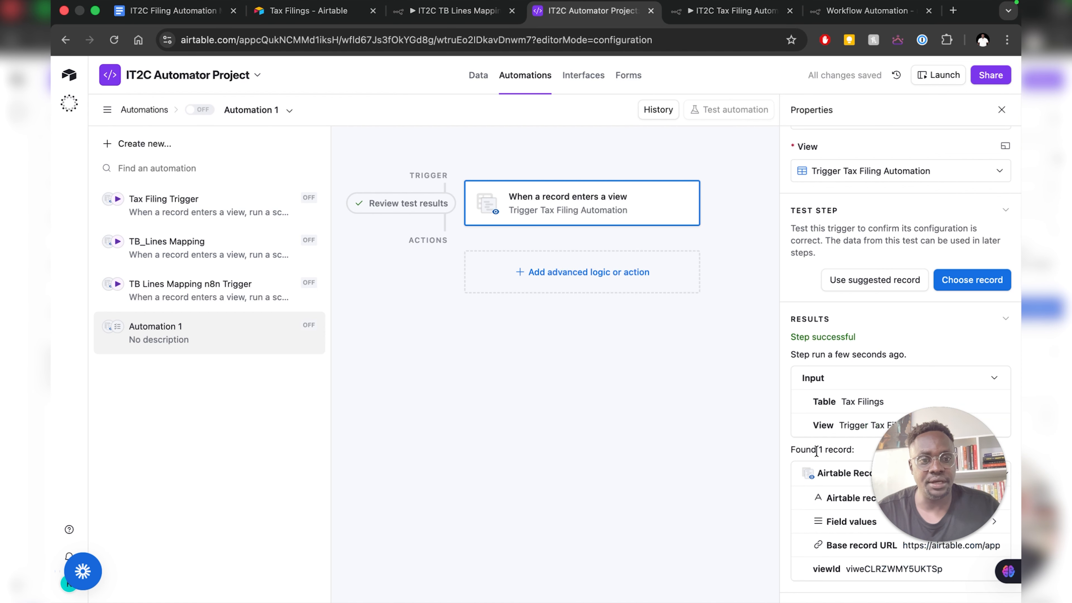
scroll(817, 450, "up", 2)
scroll(817, 450, "up", 1)
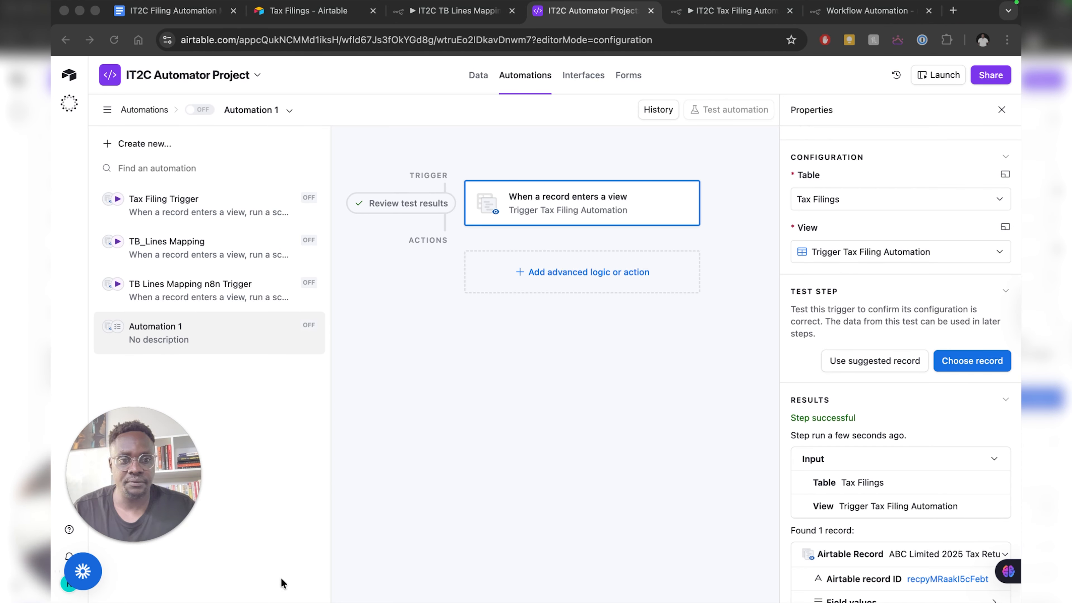
scroll(936, 516, "down", 2)
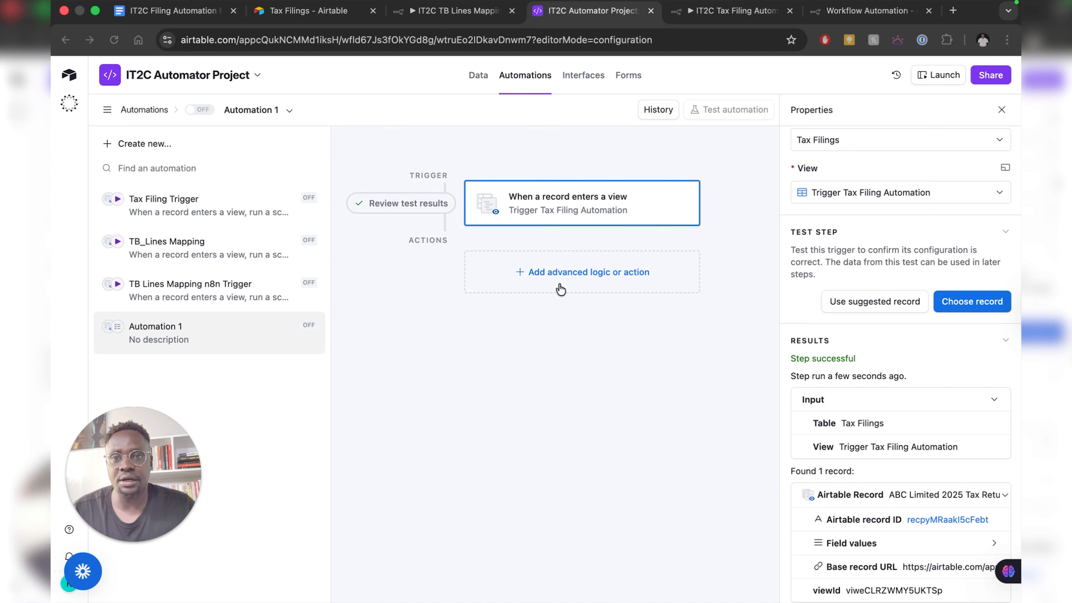
- Add a Run script action and replace its default code with the copied webhook fetch script
left_click(547, 285)
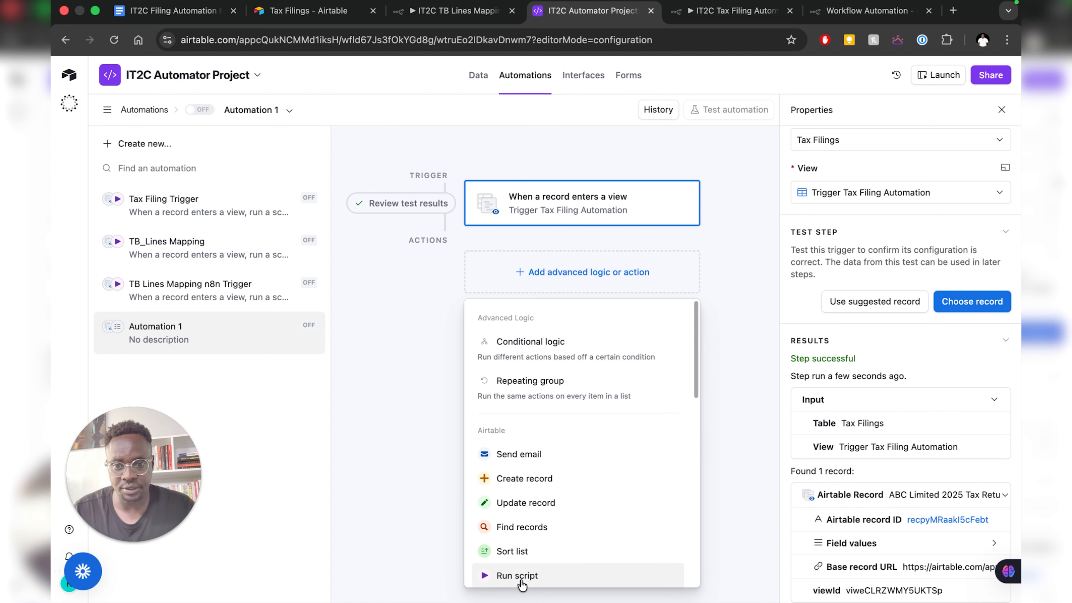
left_click(513, 575)
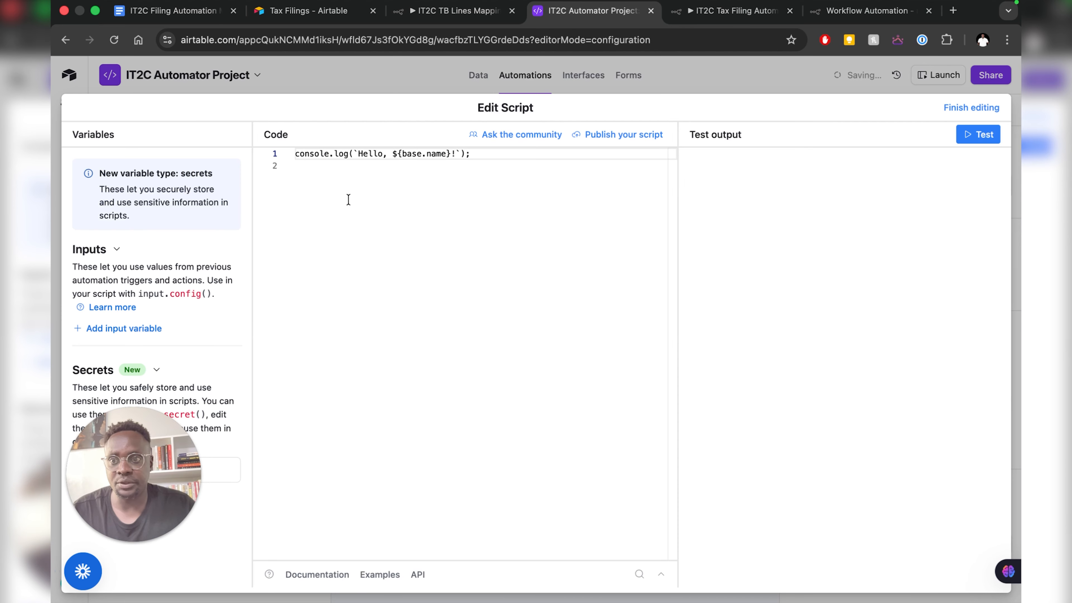
left_click(400, 166)
key("super+a")
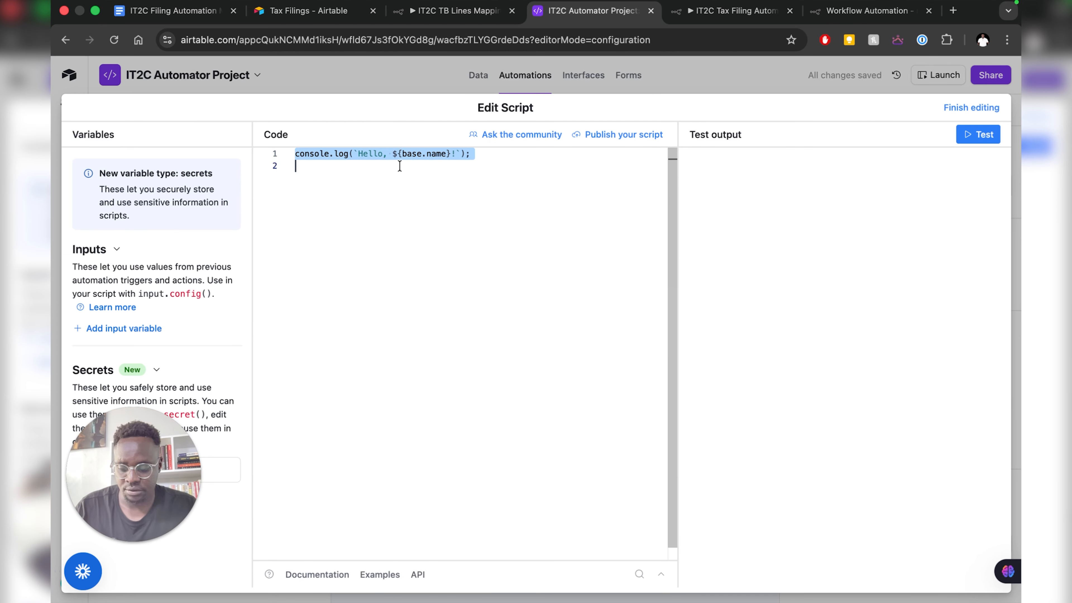
key("super+v")
scroll(253, 351, "down", 2)
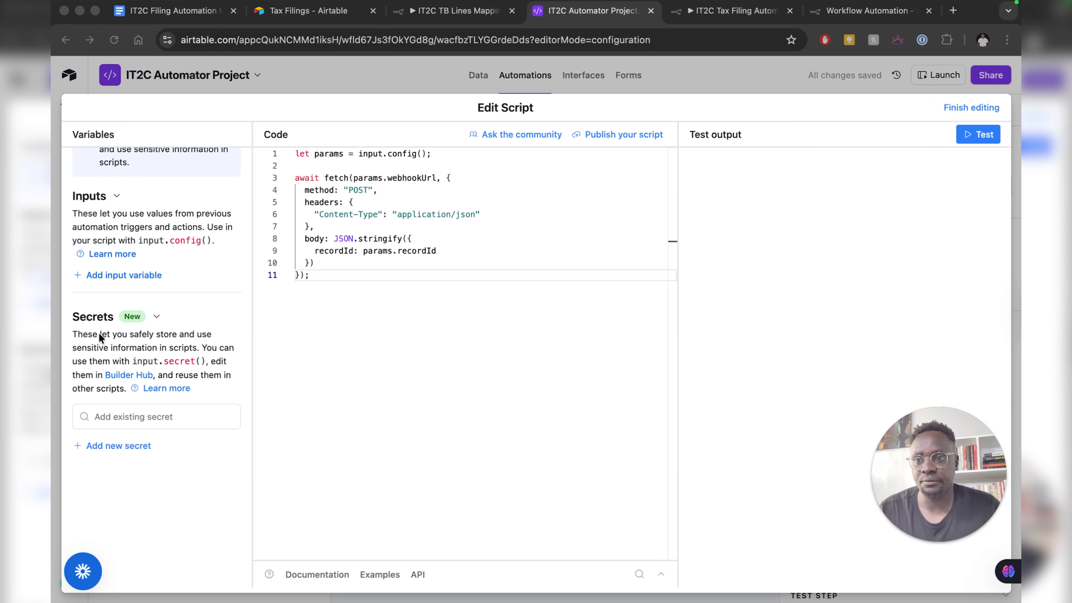
left_click(125, 277)
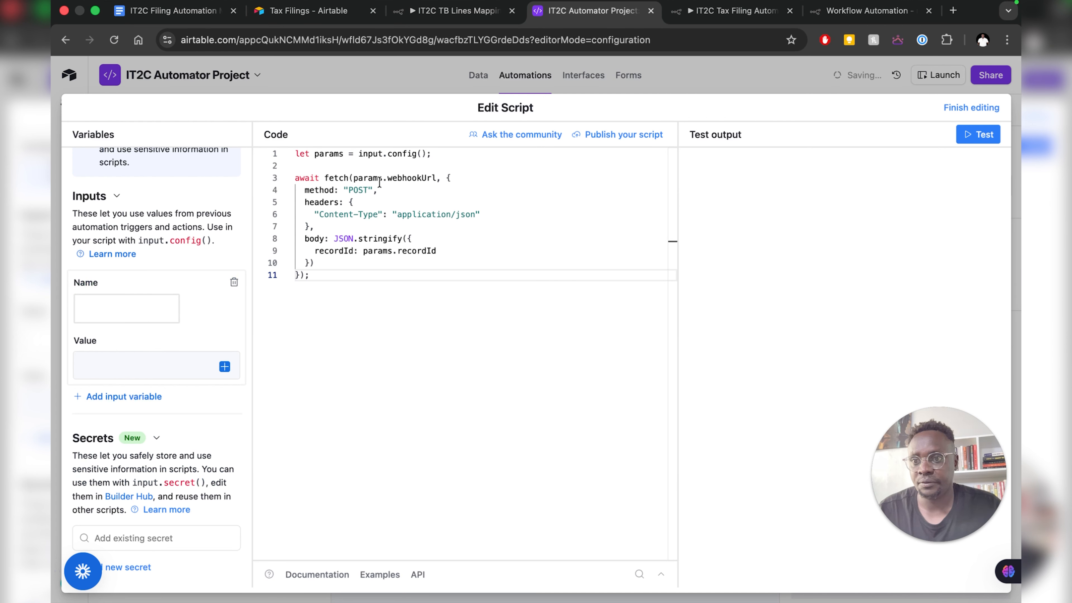
- Add a webhookUrl input variable whose value is the n8n Webhook test URL
left_click(387, 178)
double_click(419, 178)
key("ctrl+c")
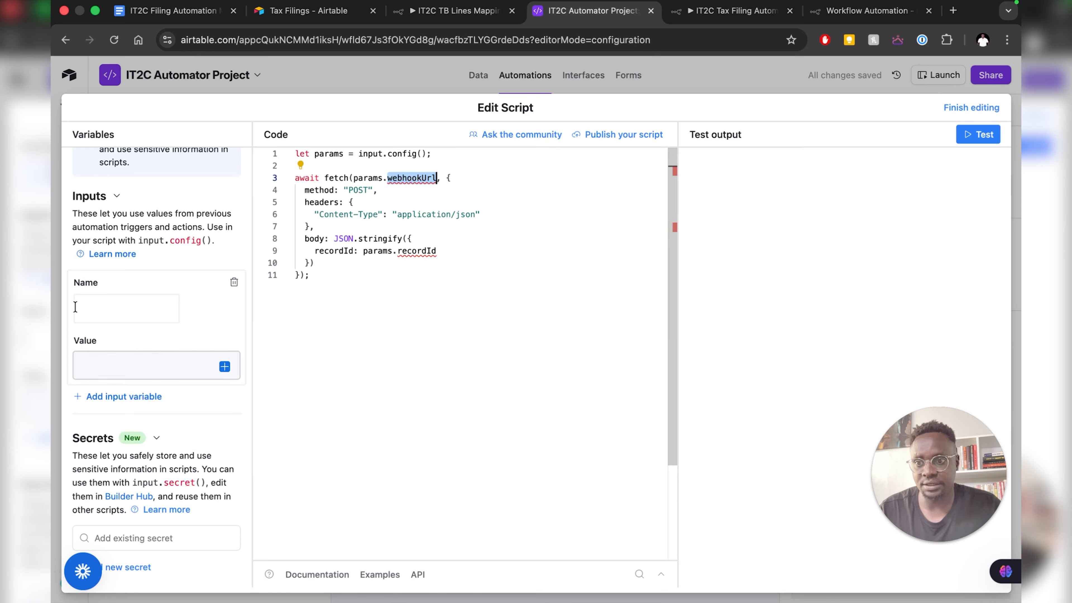
left_click(143, 307)
key("ctrl+v")
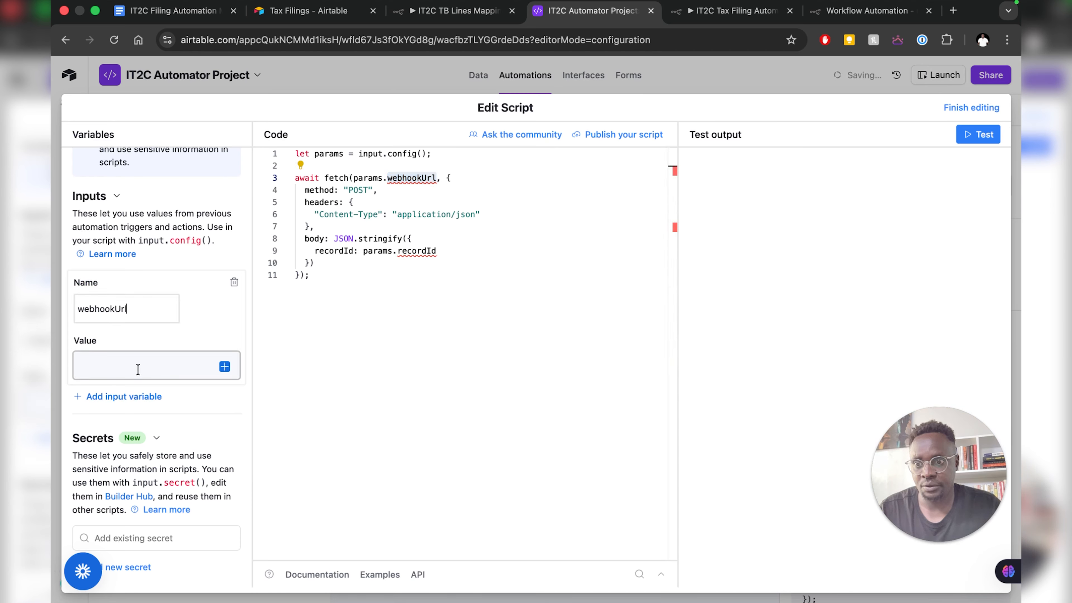
key("Tab")
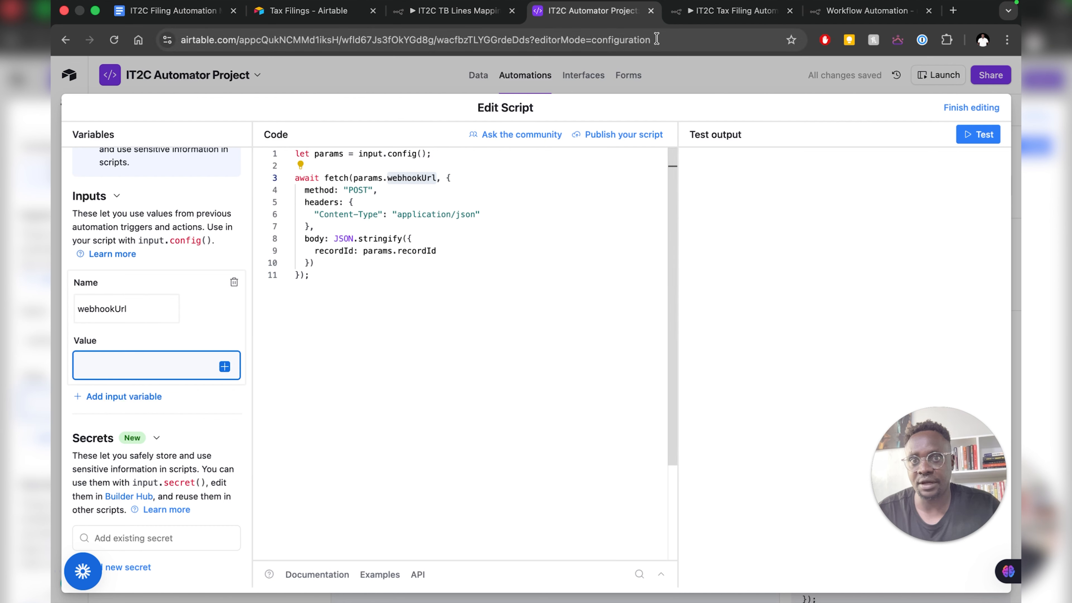
left_click(863, 10)
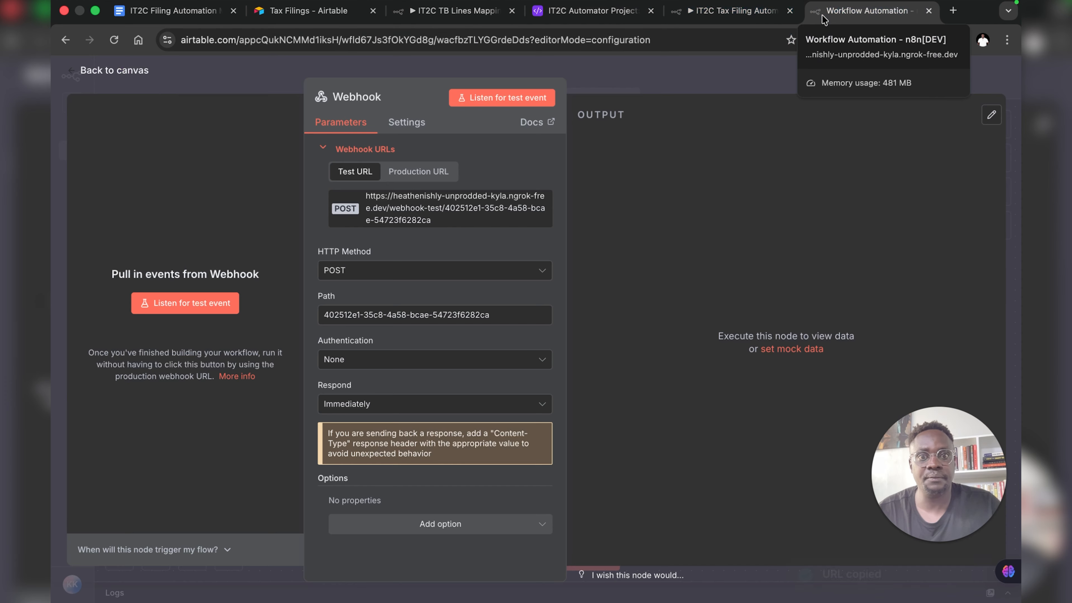
left_click(416, 220)
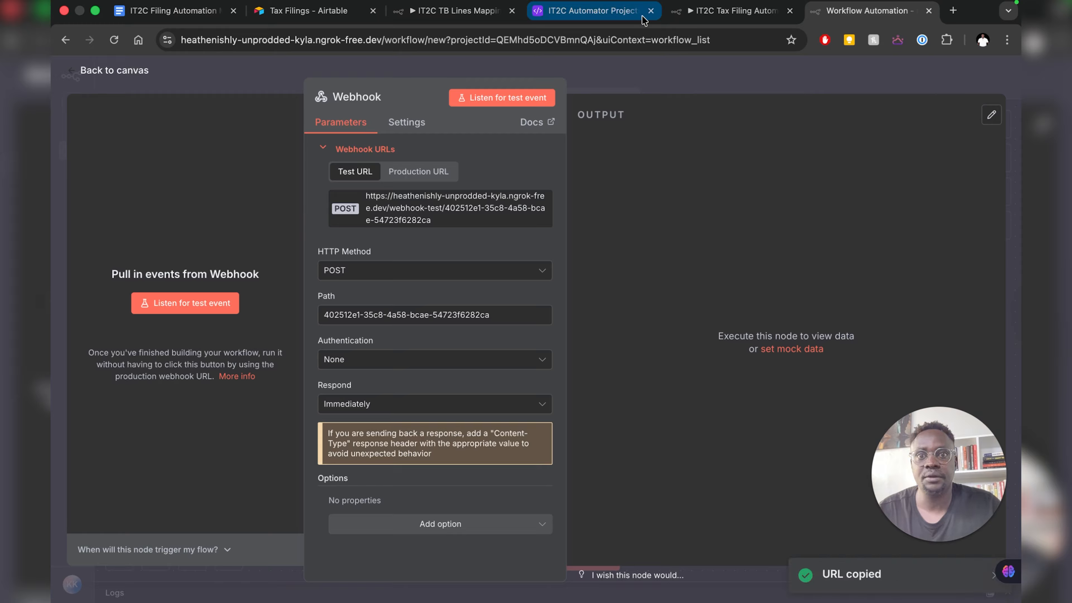
key("super+4")
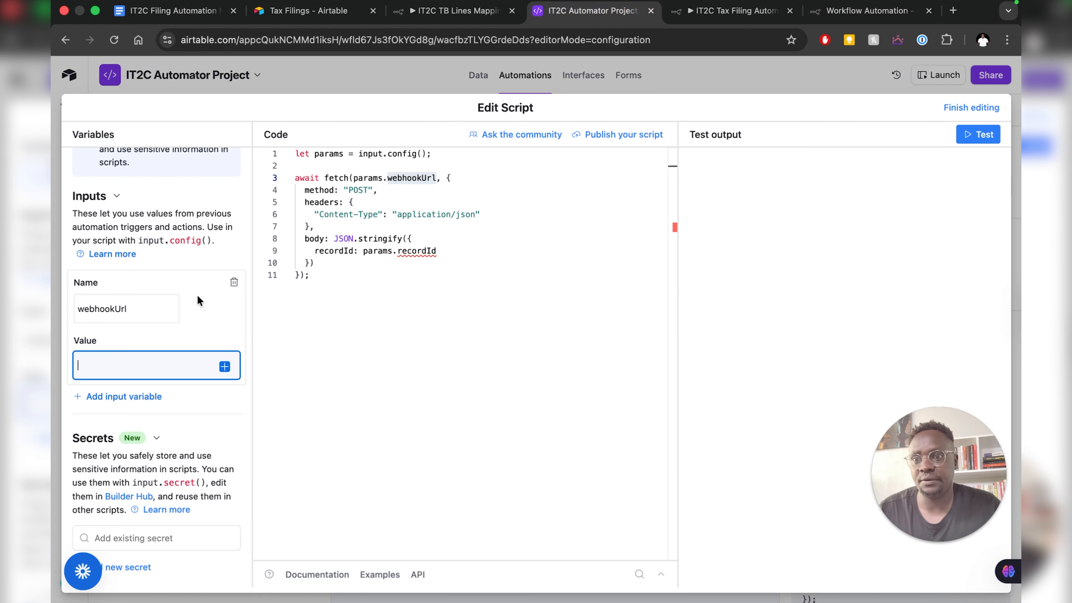
key("super+v")
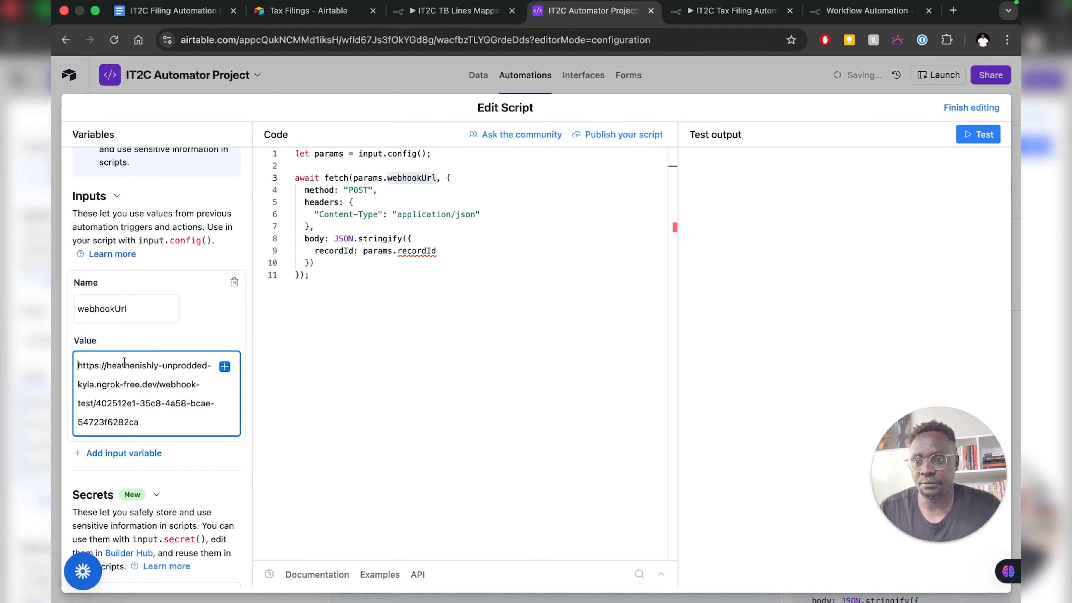
scroll(125, 416, "down", 2)
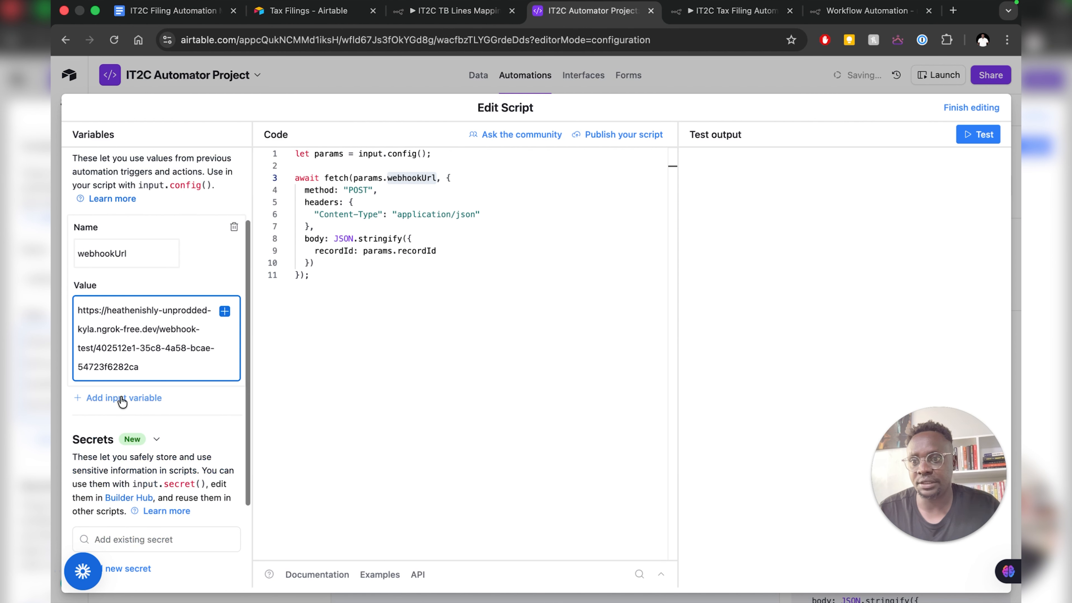
- Add a recordId input variable set to the triggering record's Record ID
left_click(122, 399)
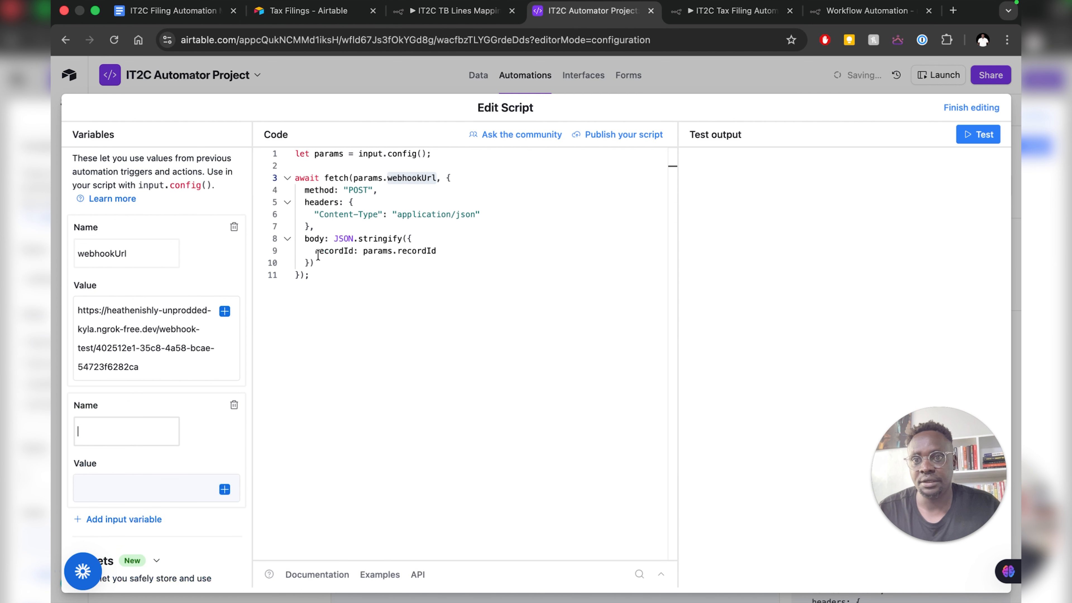
double_click(351, 250)
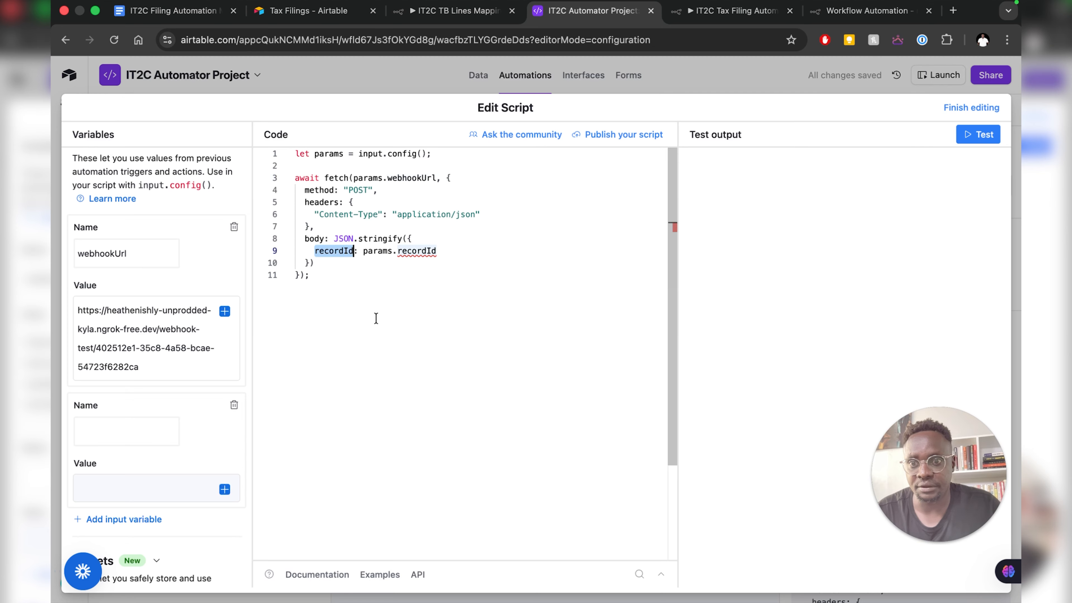
left_click(123, 426)
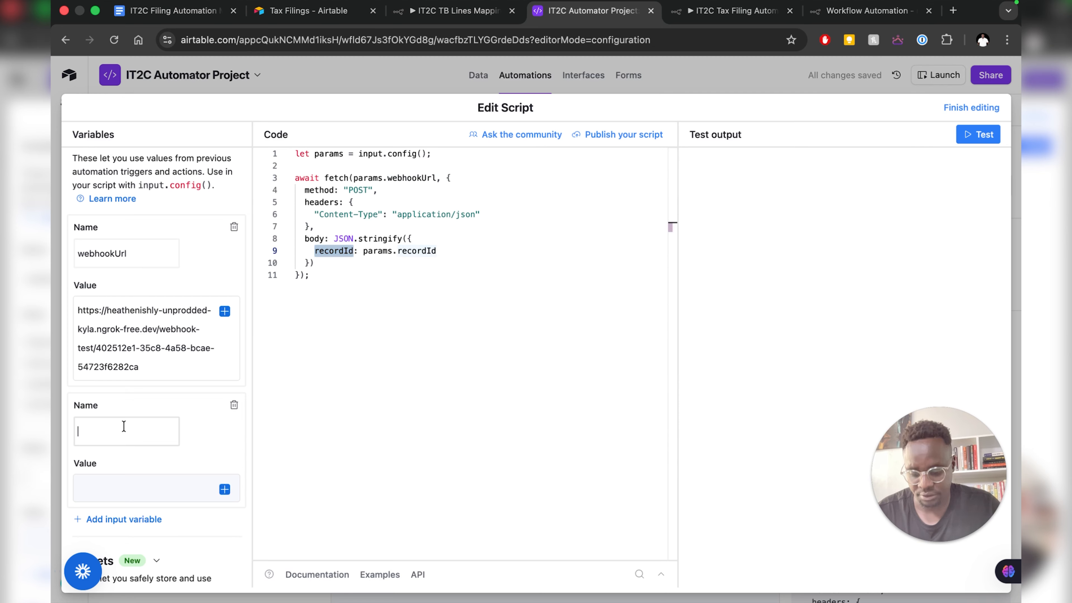
key("super+v")
left_click(116, 496)
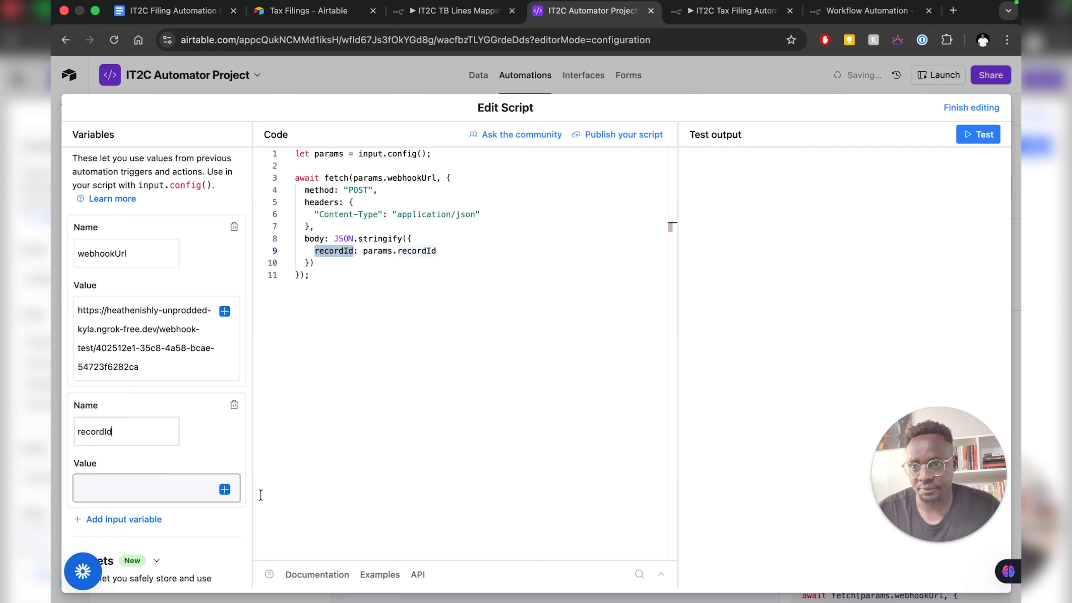
left_click(225, 491)
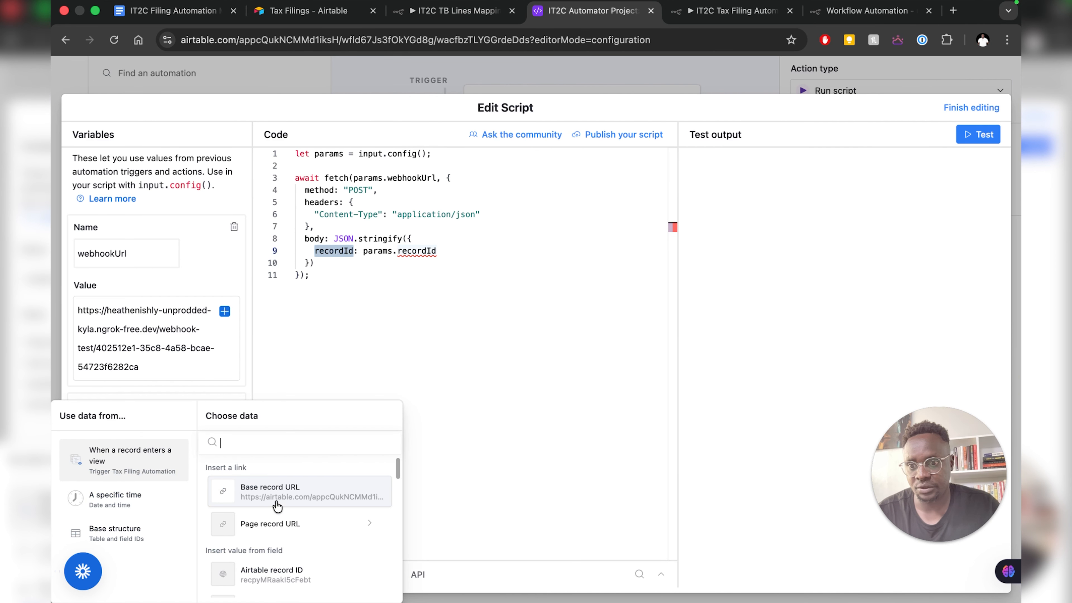
scroll(330, 517, "down", 3)
scroll(330, 518, "down", 8)
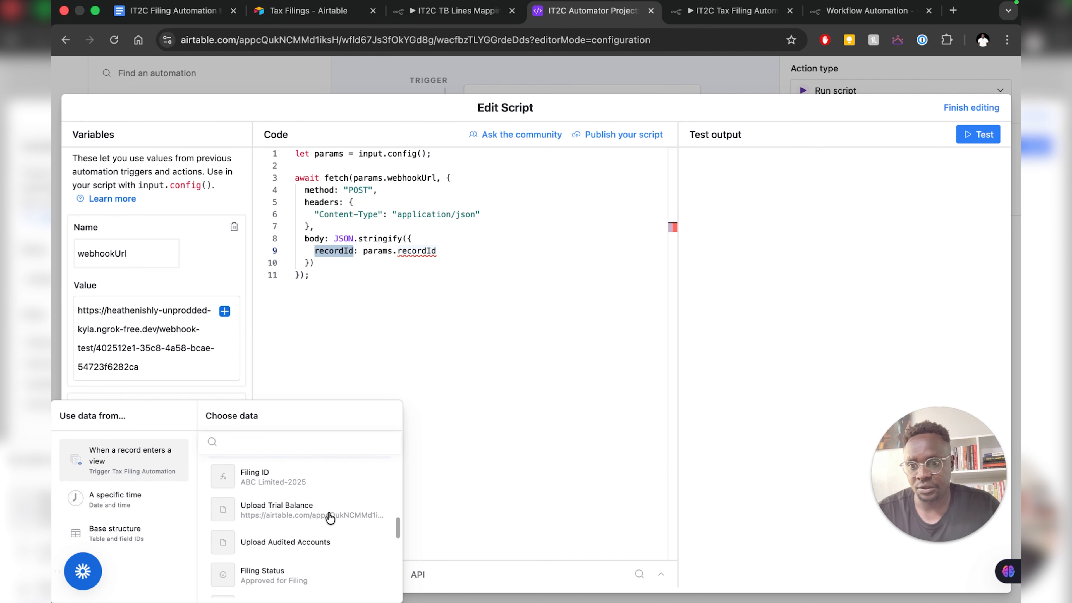
scroll(329, 518, "down", 6)
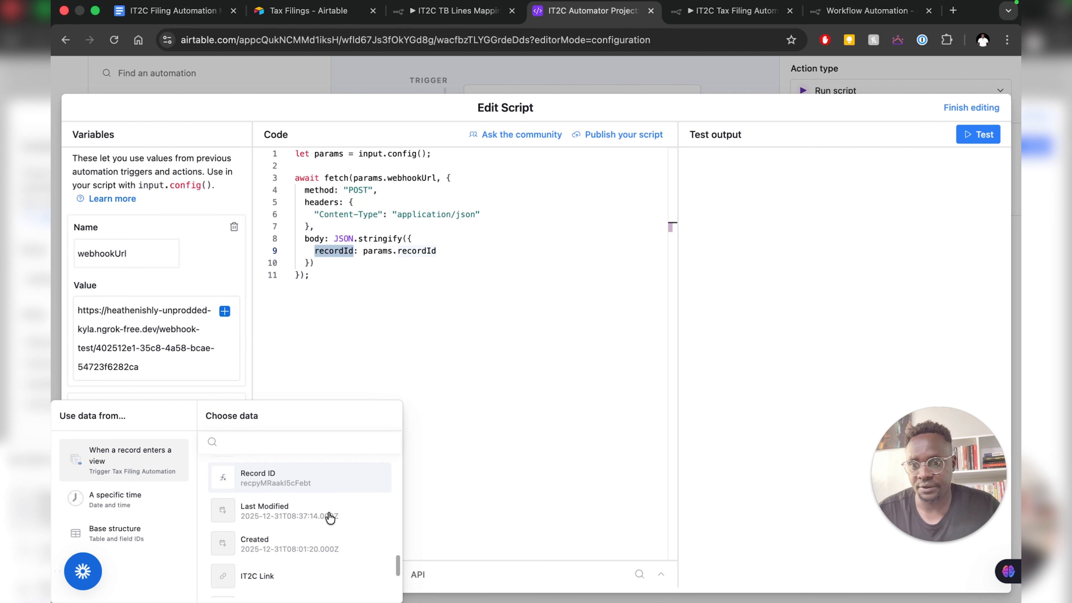
left_click(315, 481)
scroll(212, 459, "down", 1)
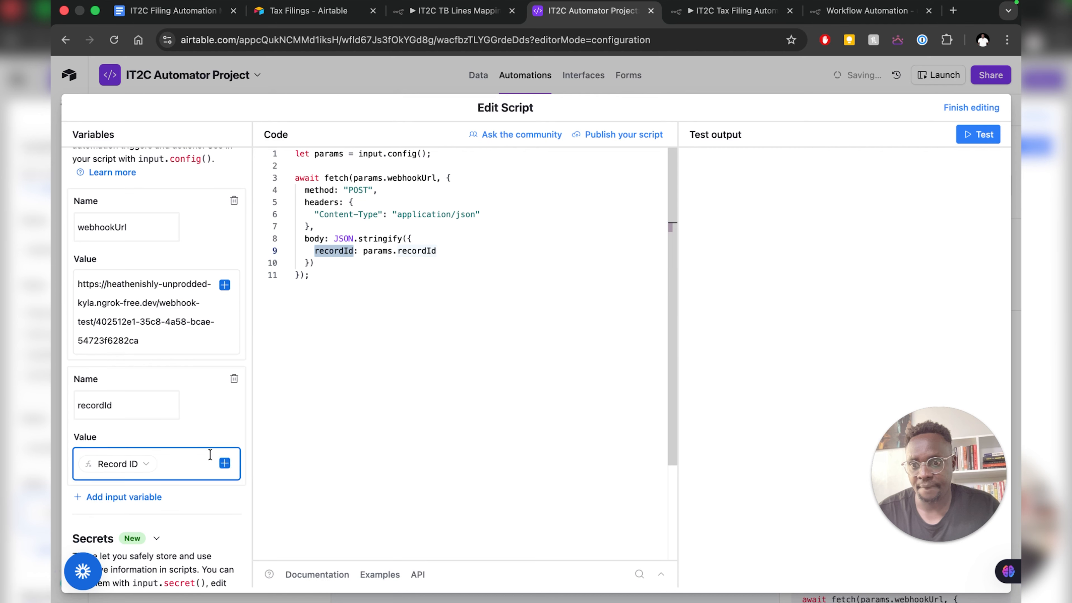
- Put the n8n Webhook node into listening for a test event, then return to the Airtable automation
left_click(830, 14)
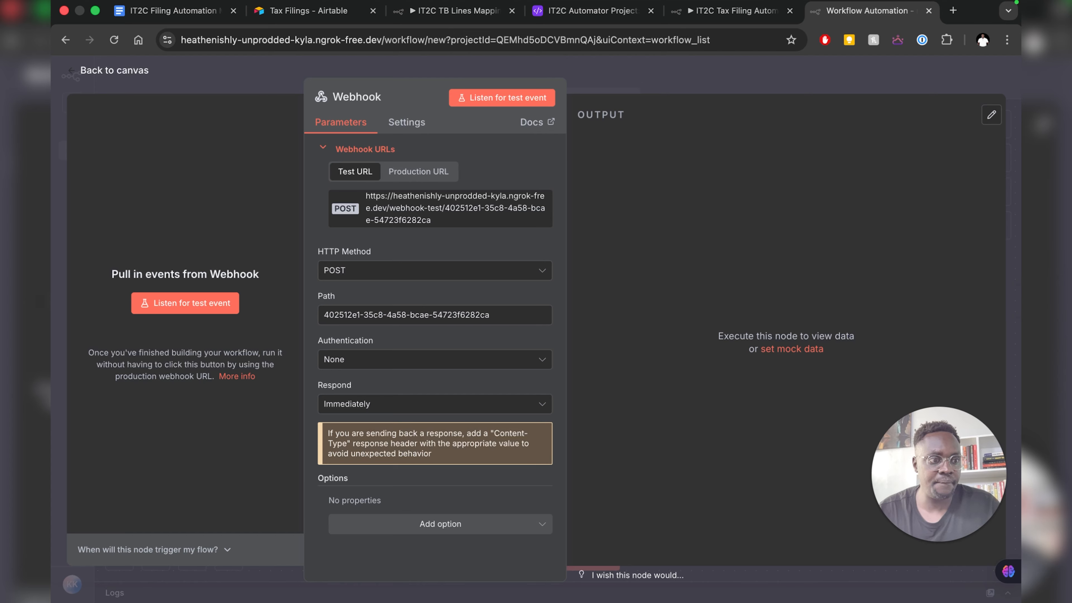
left_click(221, 305)
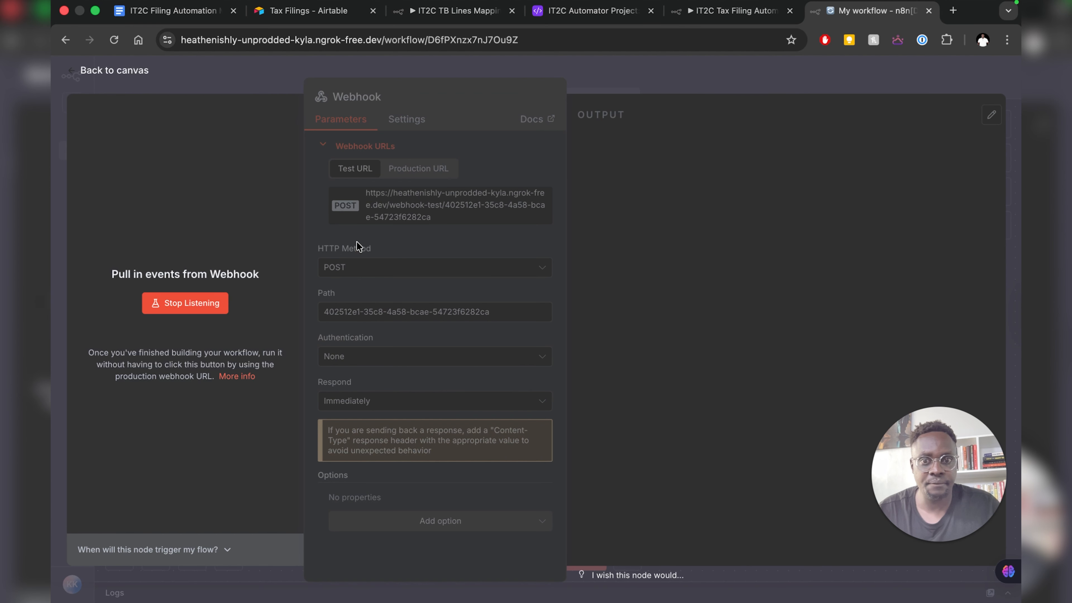
left_click(576, 13)
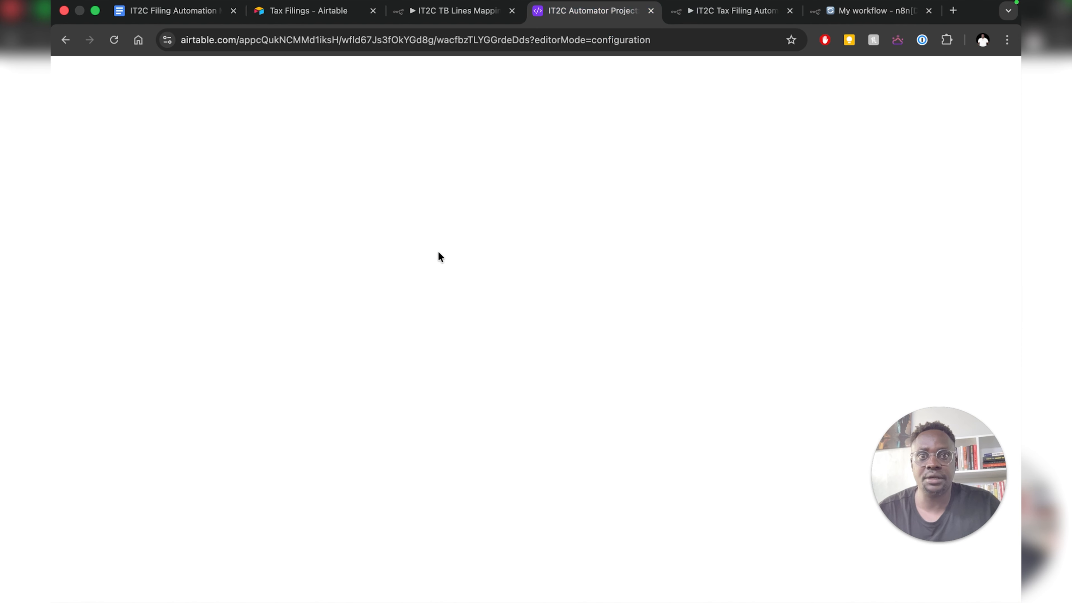
- Test the Airtable script and check the recordId arriving in n8n's Webhook output
left_click(978, 135)
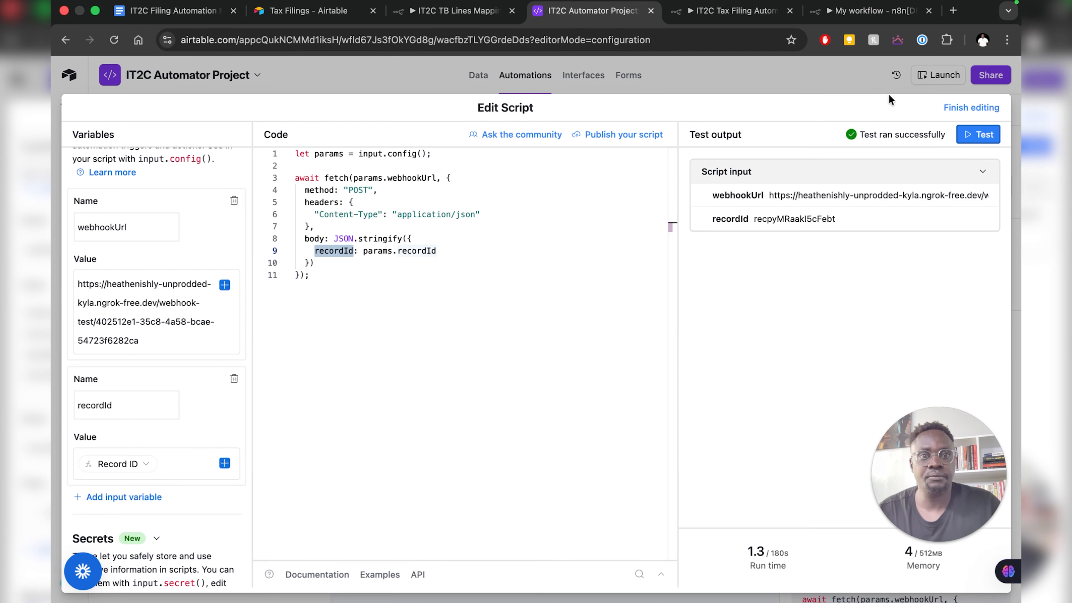
left_click(857, 13)
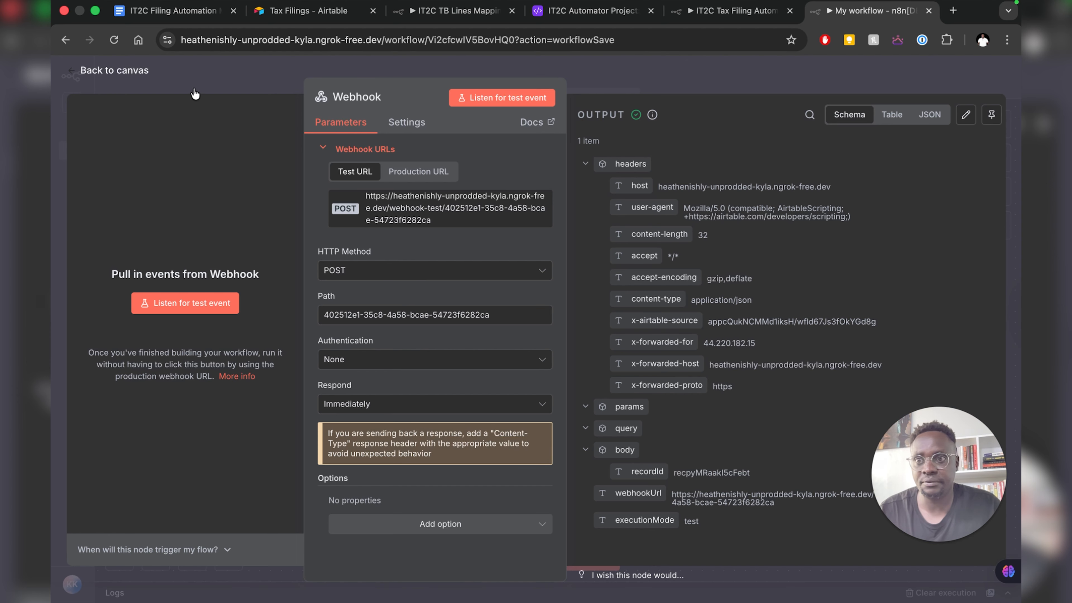
- Back on the canvas, pin the Webhook node's received data
left_click(136, 76)
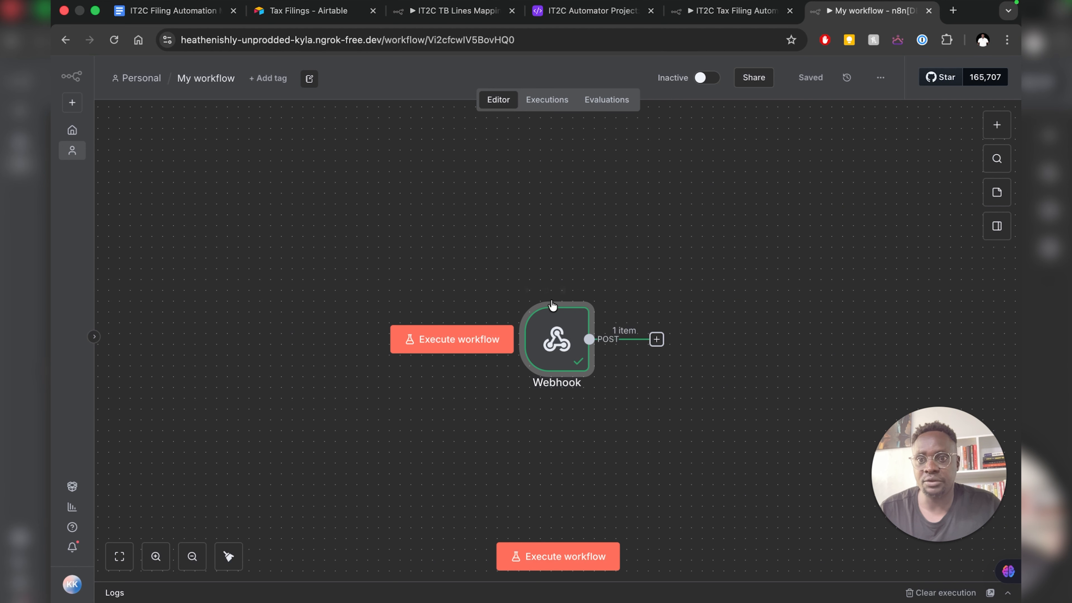
right_click(558, 344)
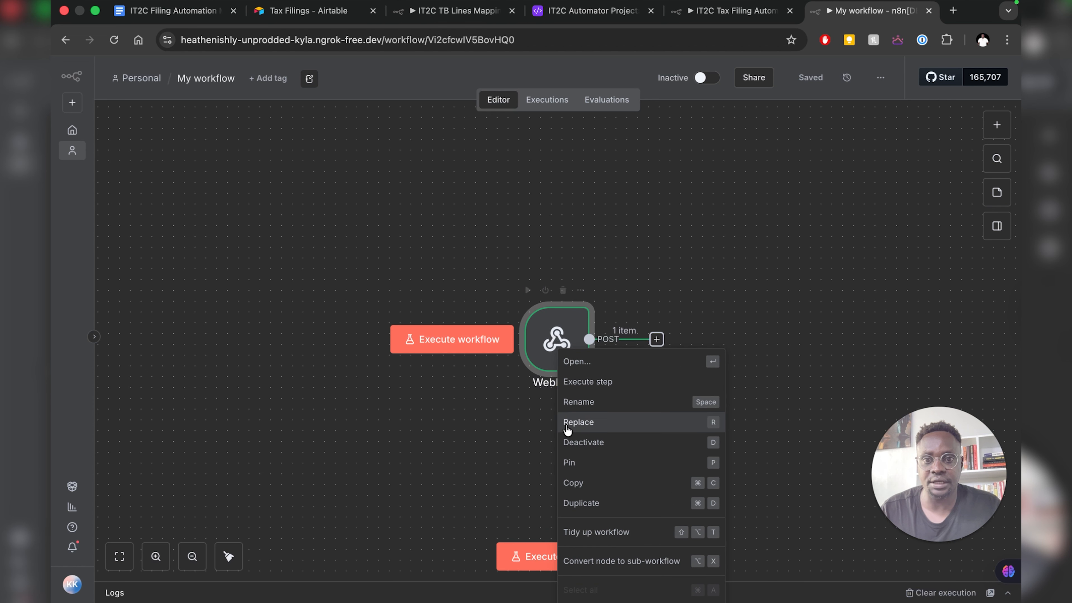
left_click(573, 463)
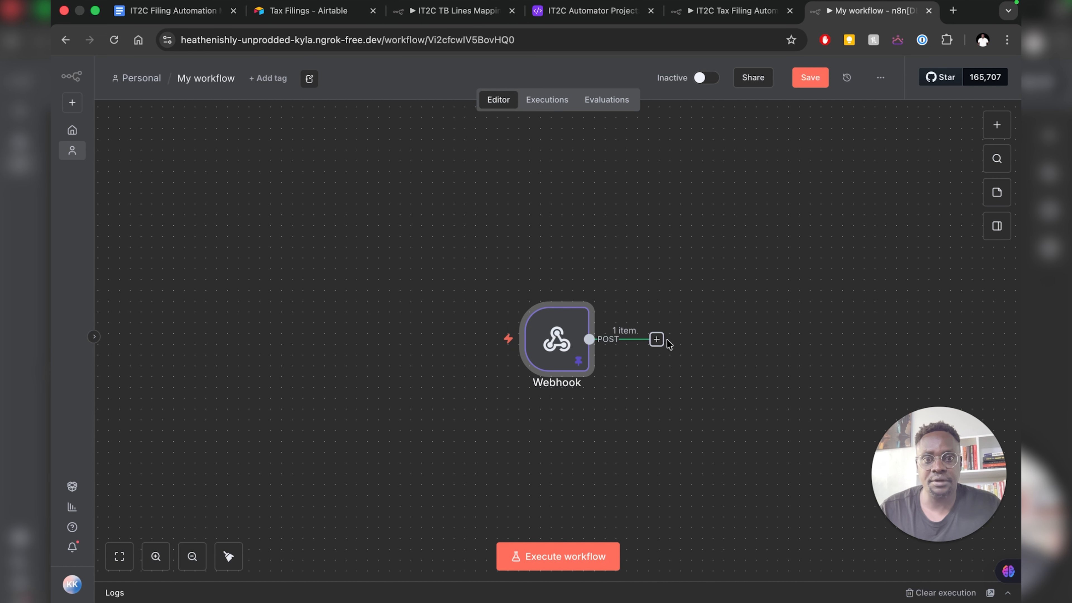
- Add a node after the Webhook by searching 'airtable' and listing Airtable's actions
left_click(657, 340)
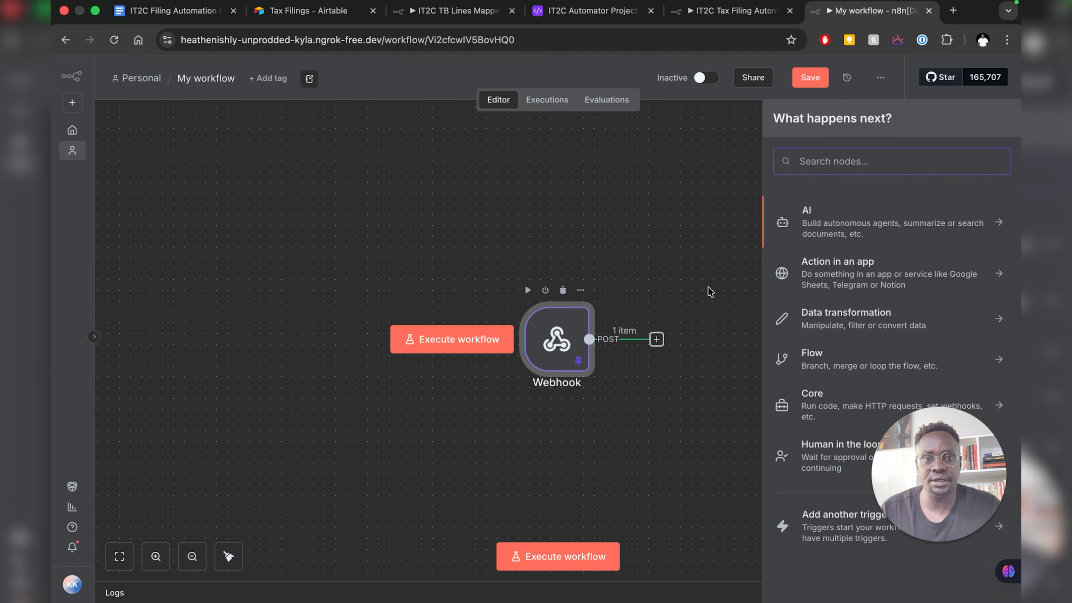
type("get")
double_click(823, 162)
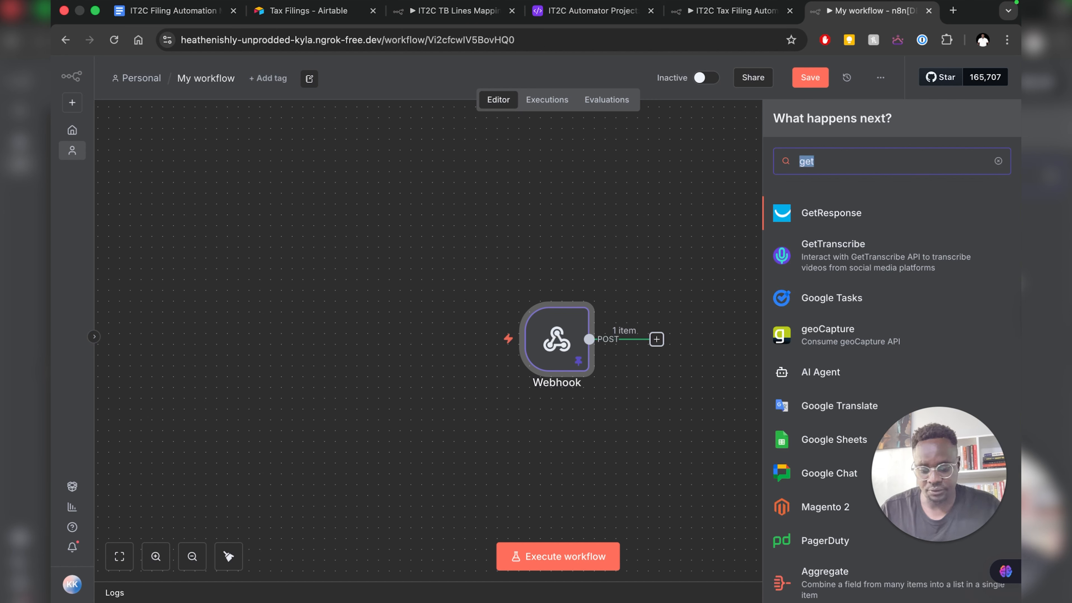
type("airt")
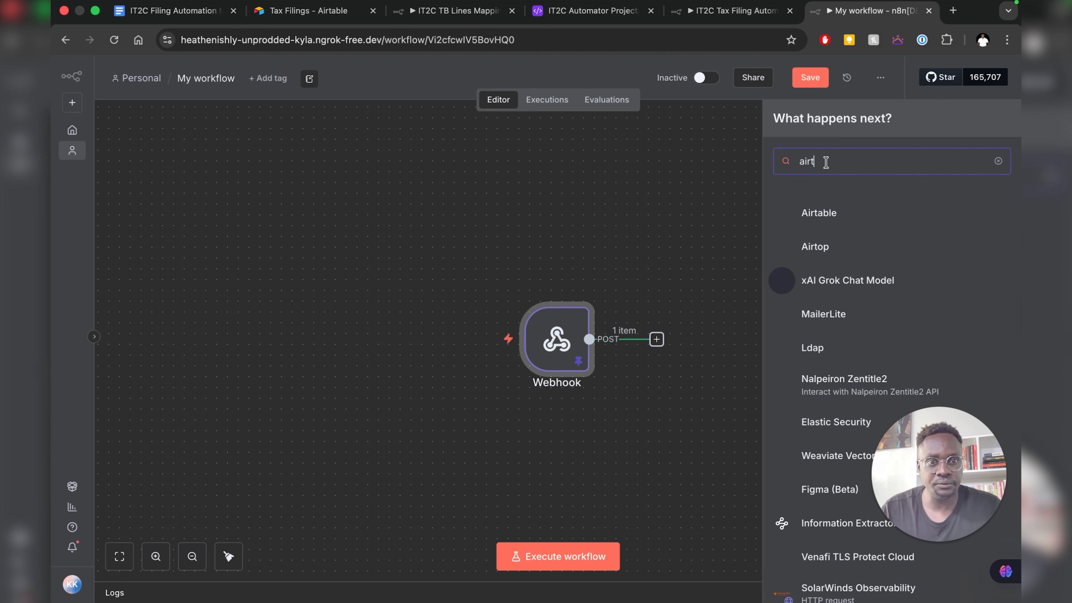
type("a")
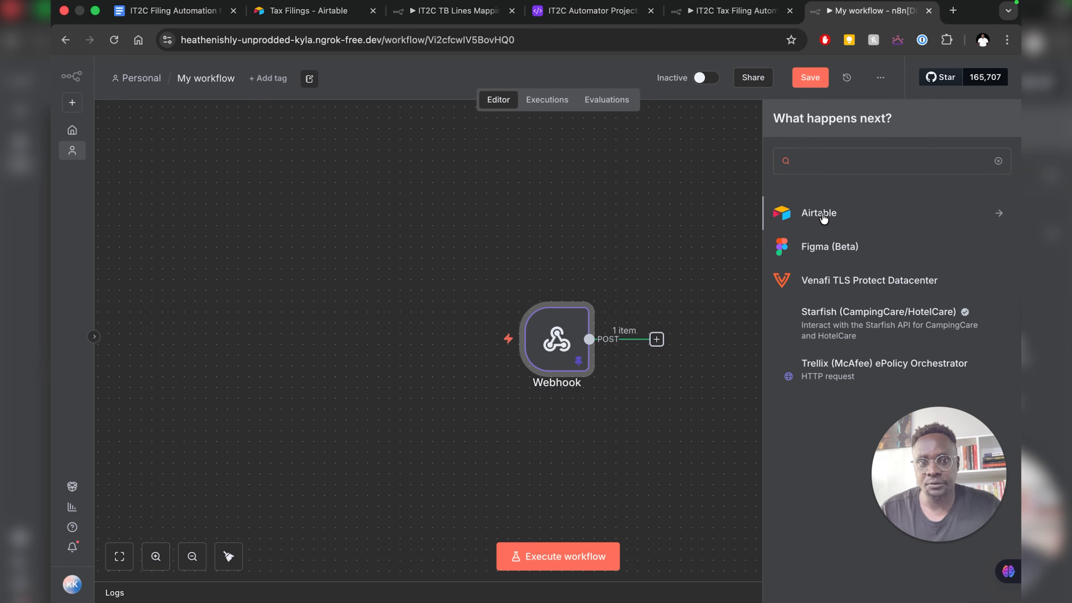
mouse_move(934, 490)
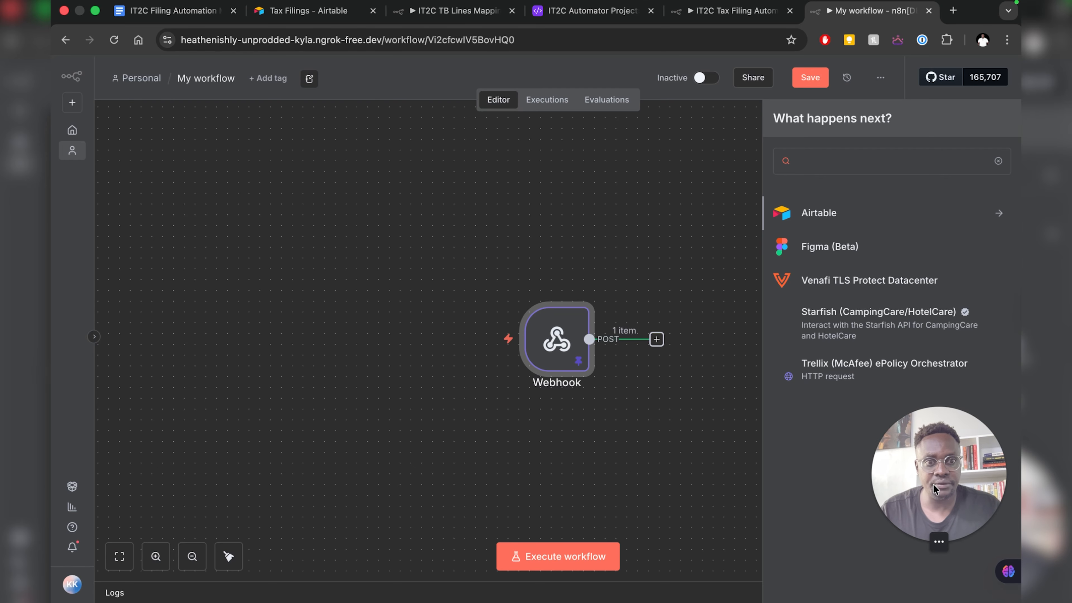
left_click(821, 214)
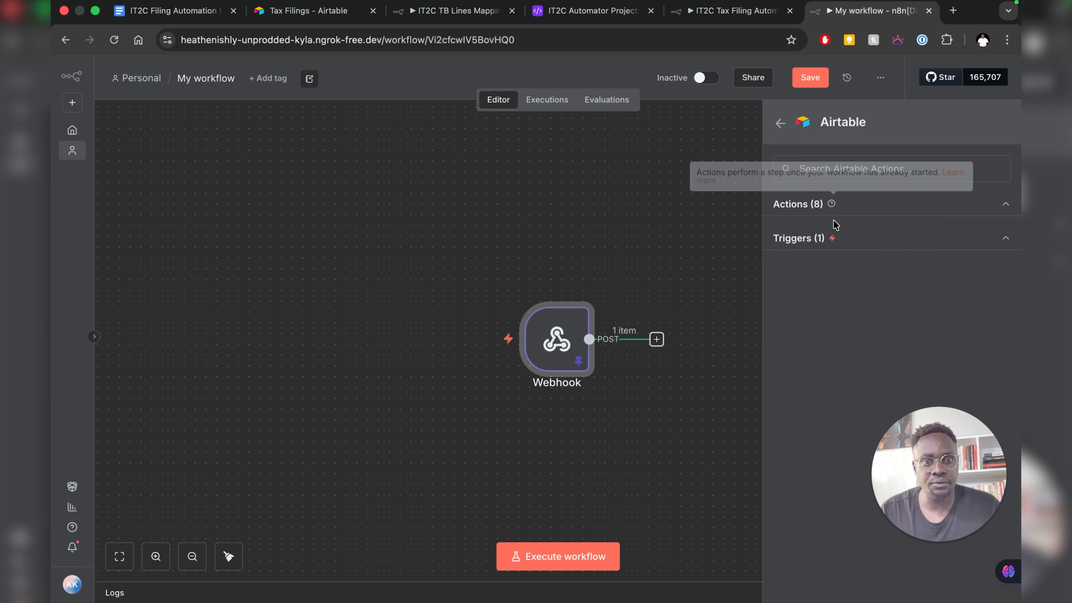
left_click(1006, 204)
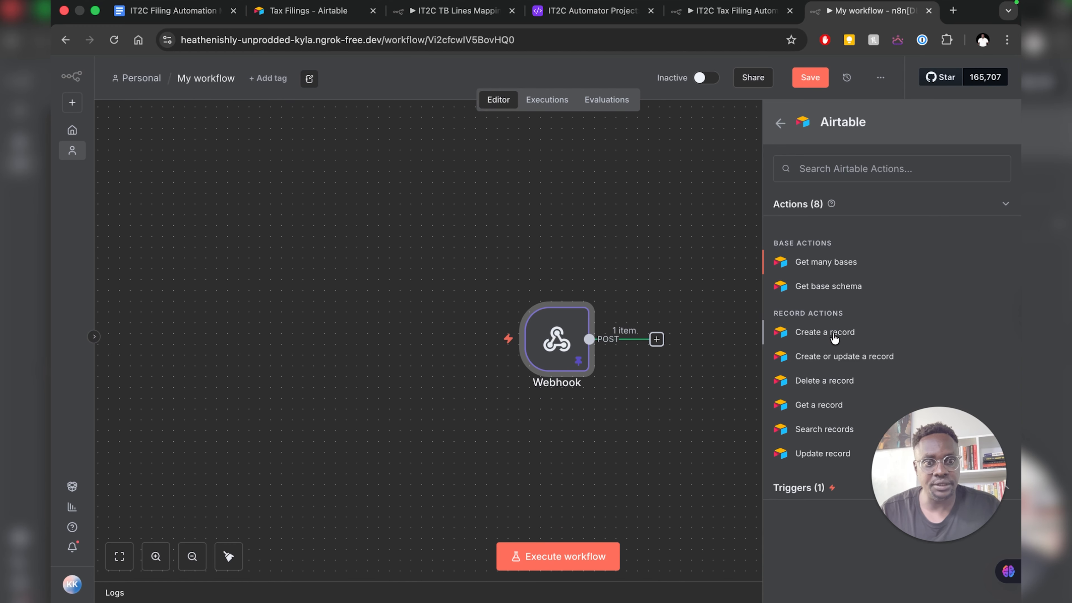
- Add the Airtable node with the existing credential and operation set to Get
left_click(825, 332)
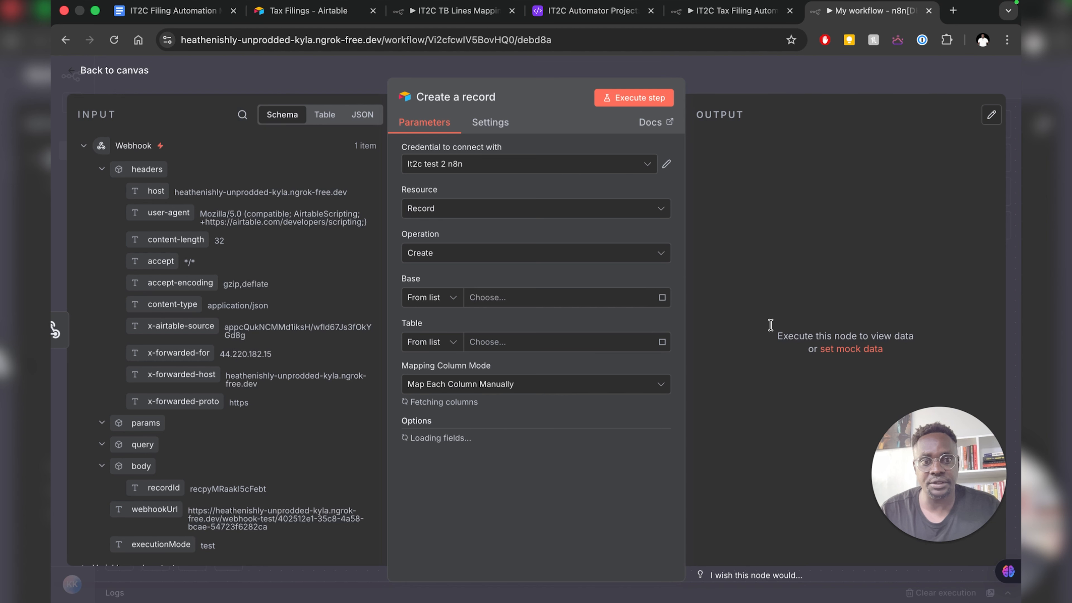
left_click(497, 164)
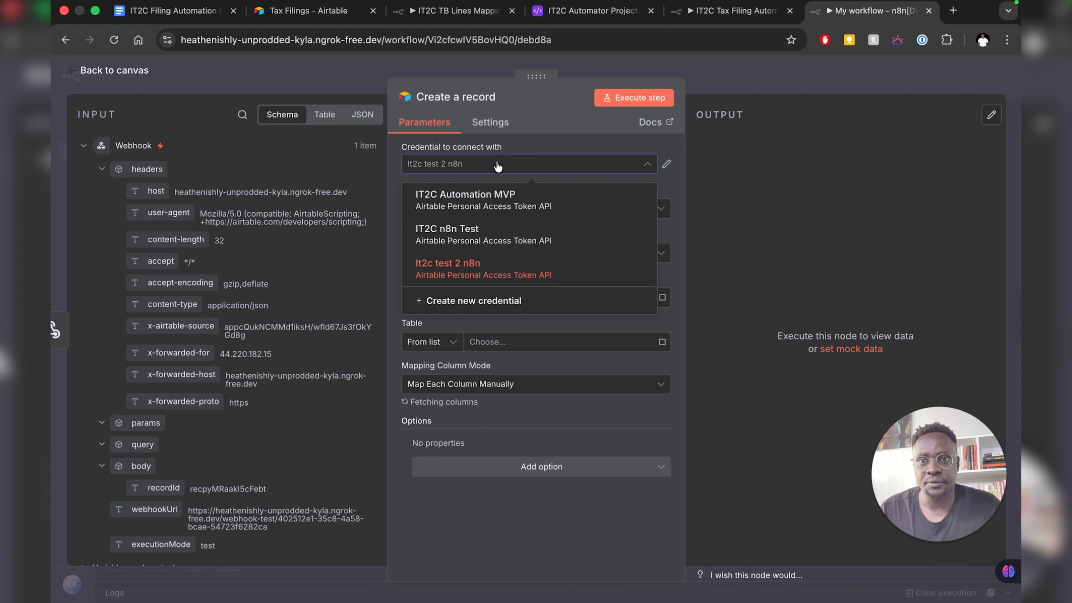
left_click(497, 164)
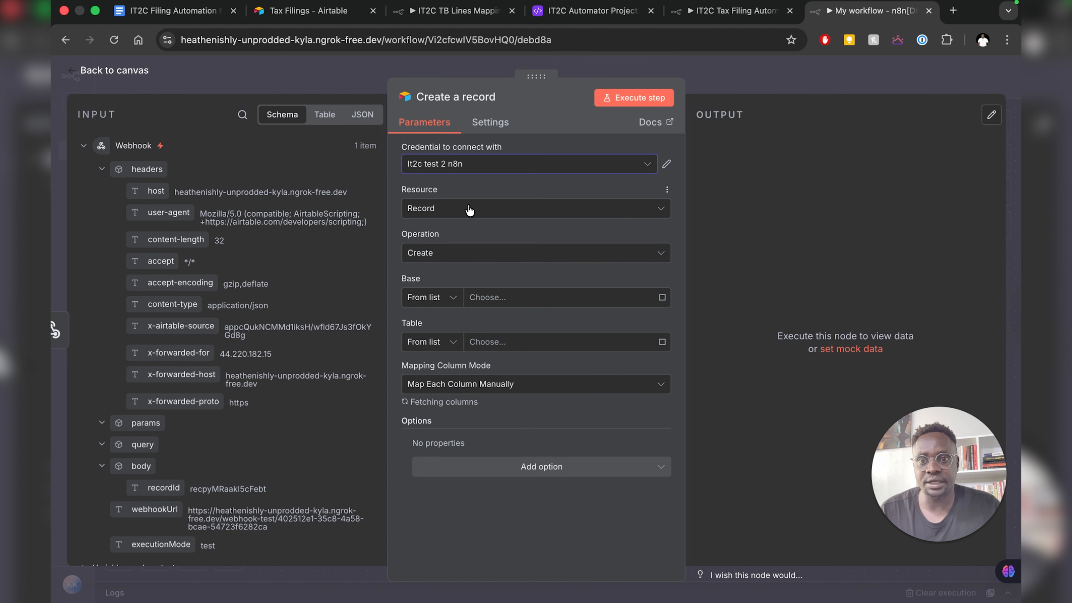
left_click(433, 261)
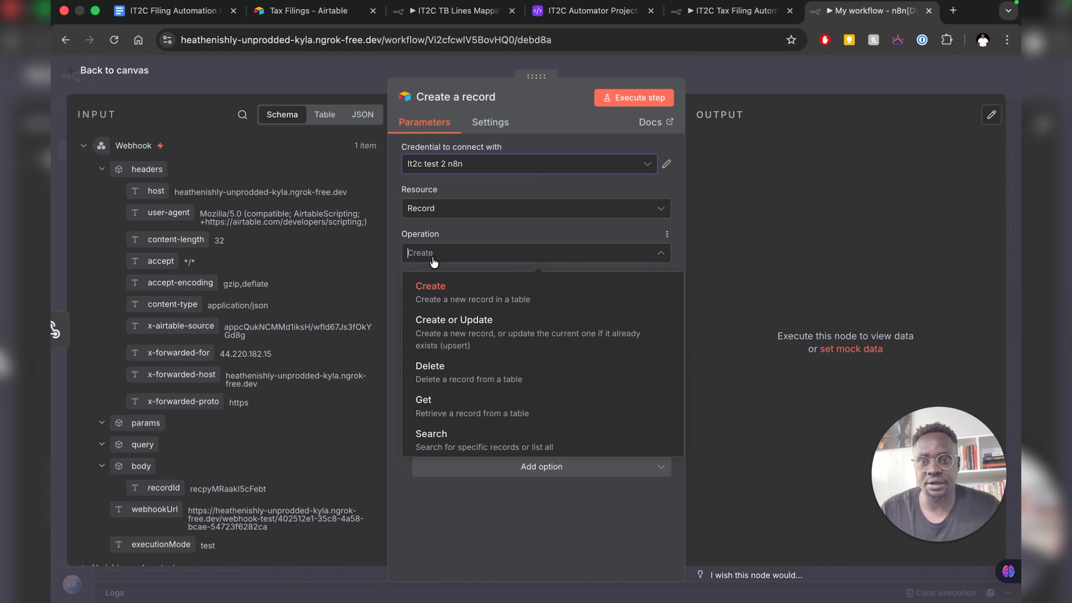
left_click(434, 261)
left_click(434, 261)
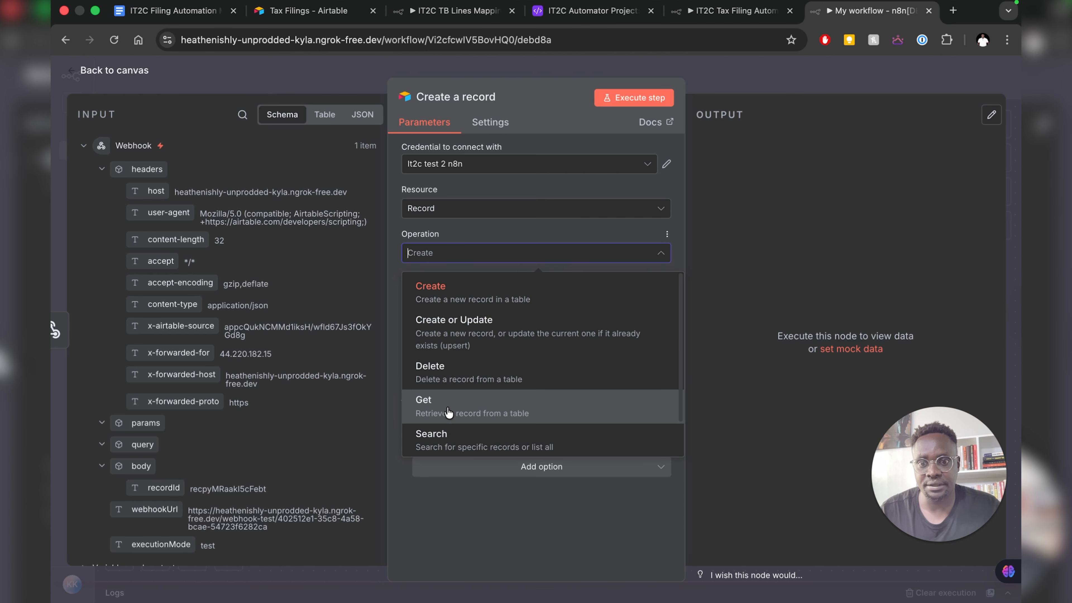
left_click(428, 399)
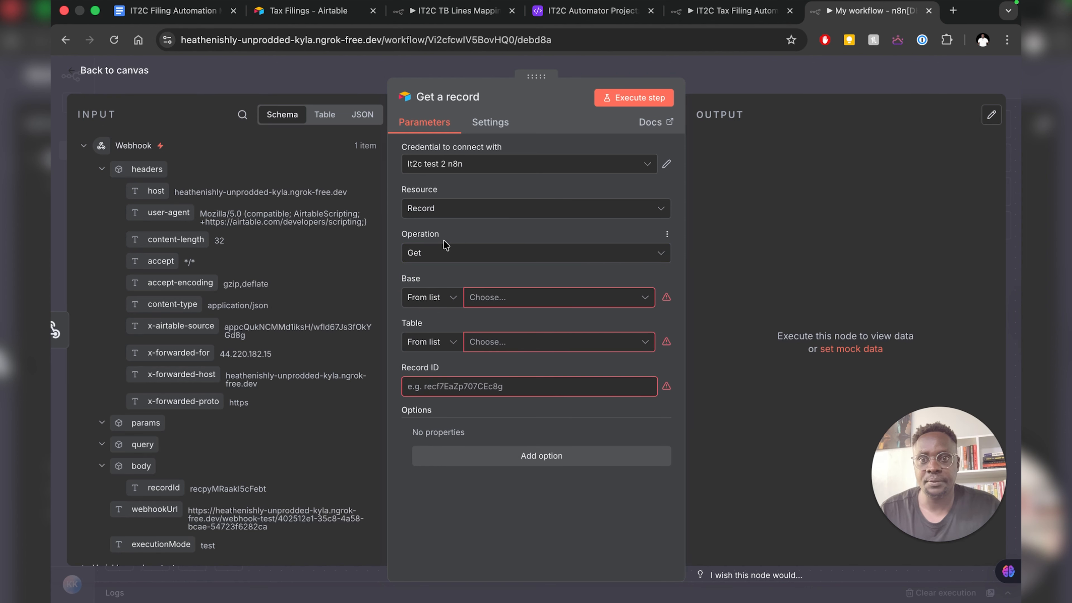
- Choose base IT2C Automator Project and table Tax Filings from the lists
left_click(437, 299)
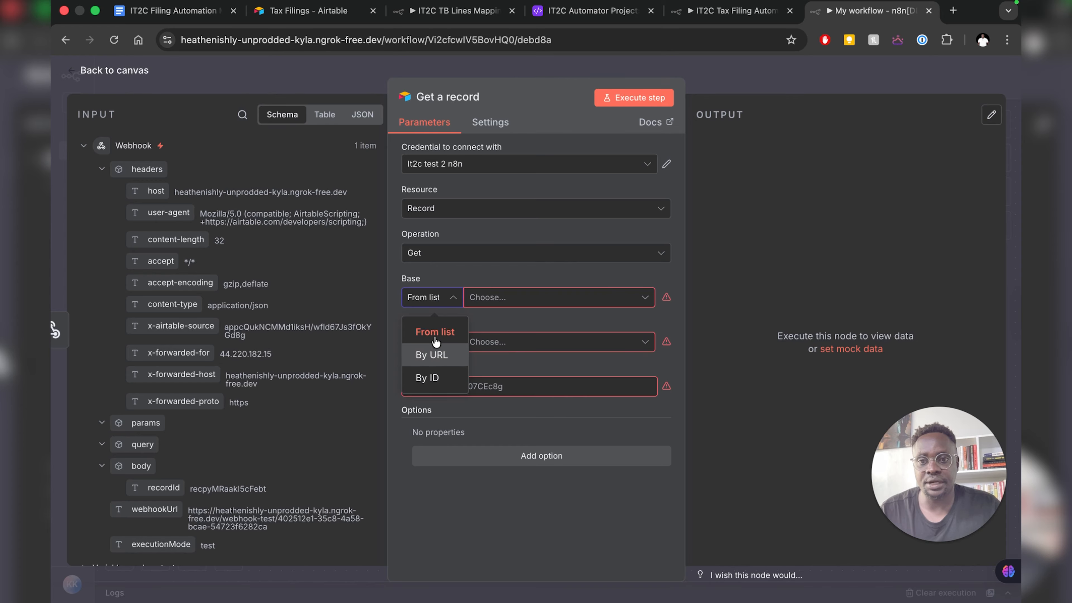
left_click(536, 300)
left_click(536, 300)
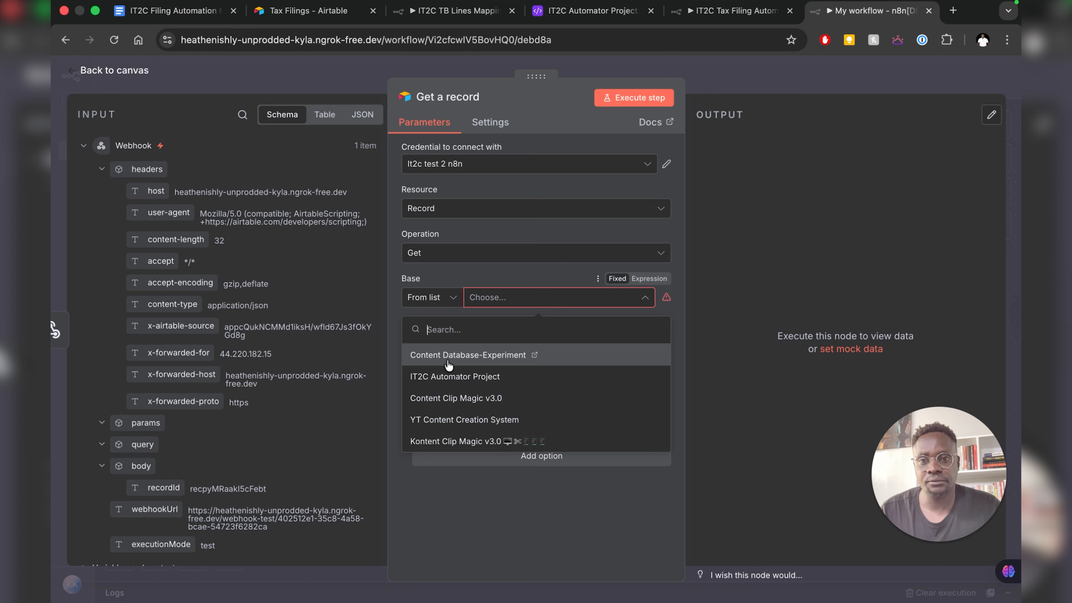
left_click(441, 381)
left_click(443, 342)
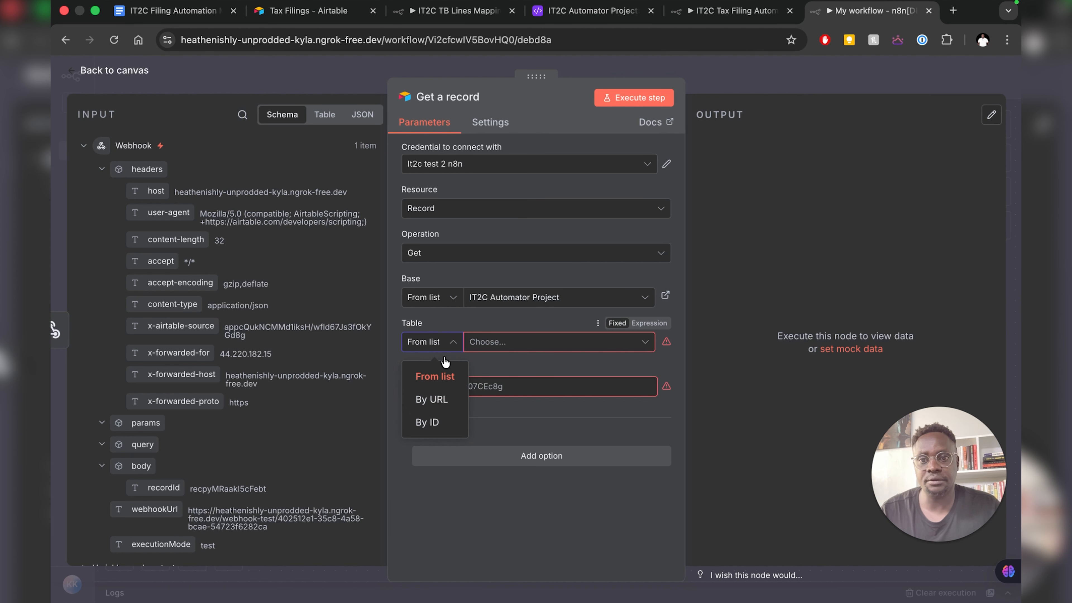
left_click(441, 378)
left_click(505, 345)
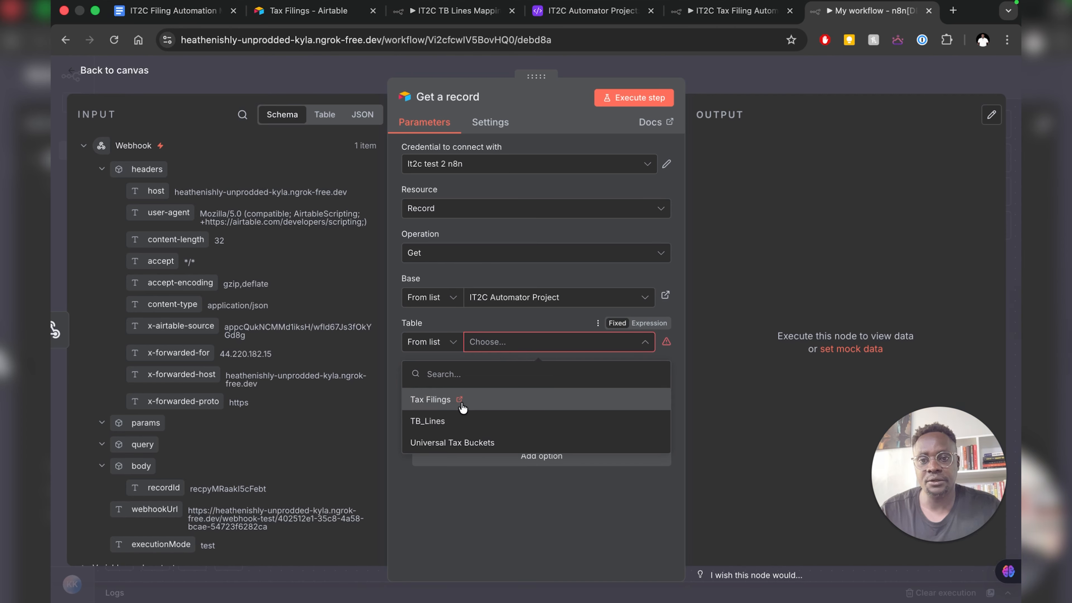
left_click(463, 408)
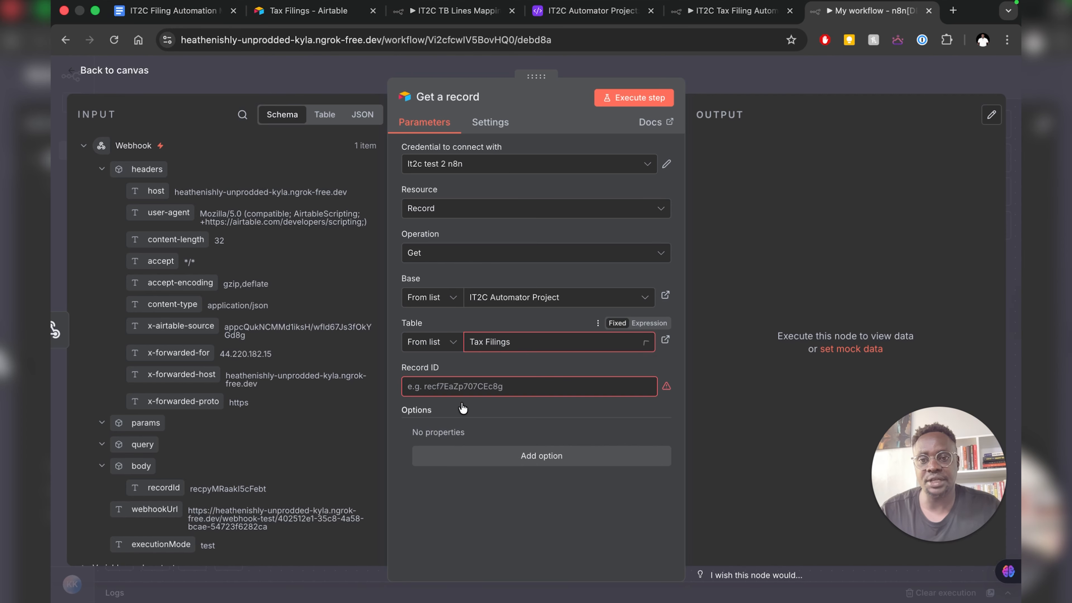
- Map the webhook's recordId into Record ID and execute the node
left_click(431, 388)
scroll(160, 459, "down", 2)
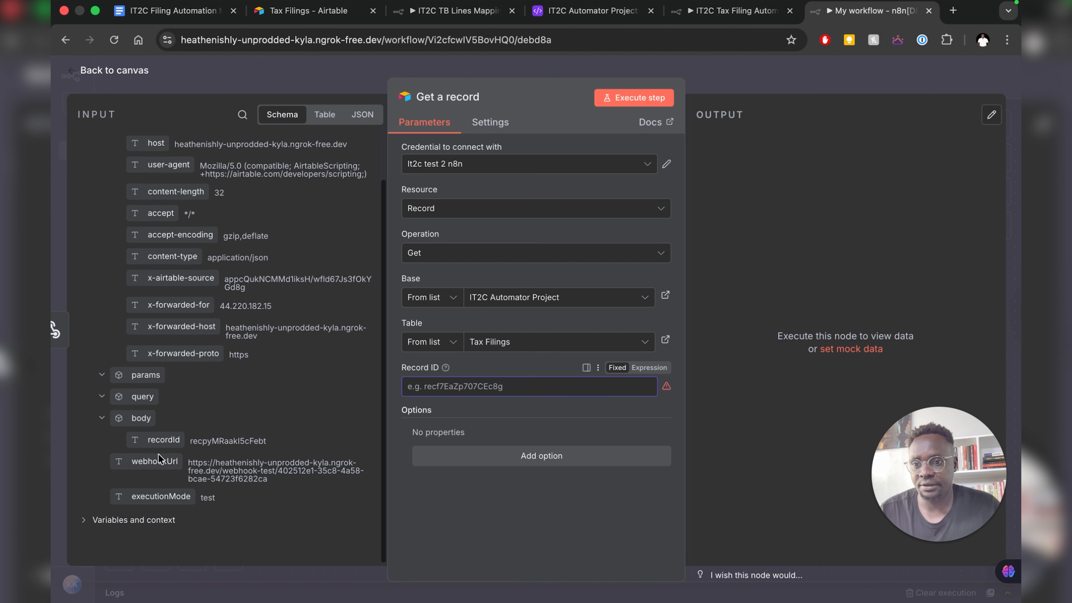
left_click_drag(164, 440, 453, 391)
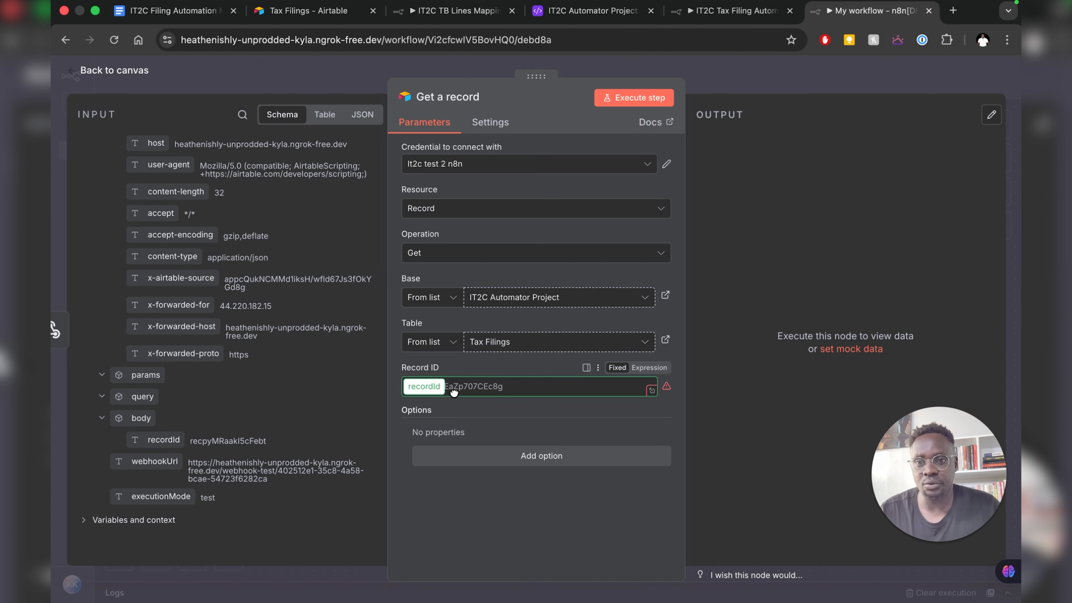
left_click_drag(393, 408, 394, 409)
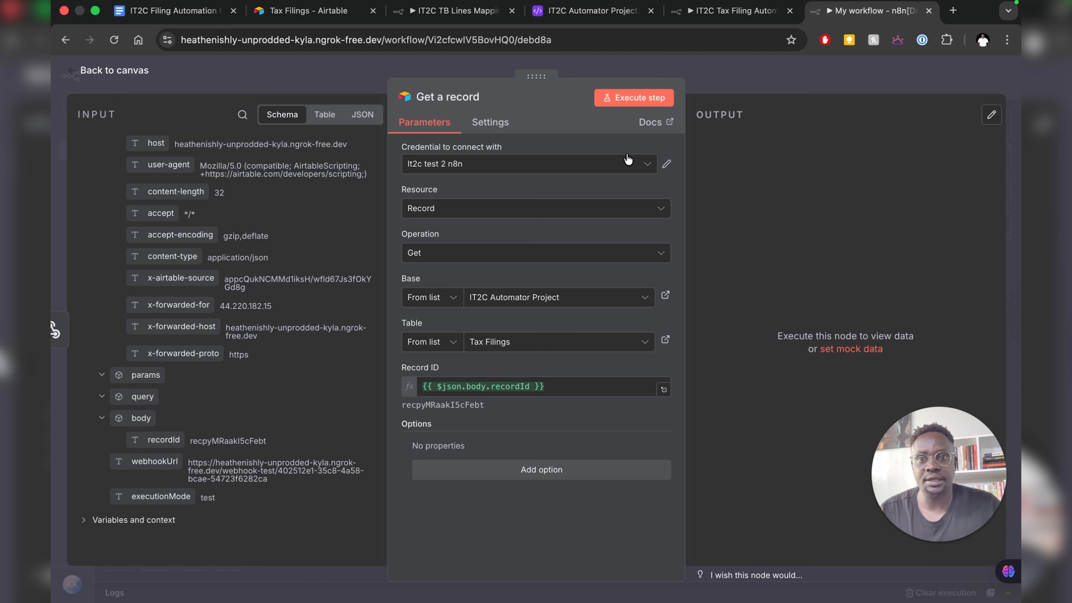
left_click(622, 104)
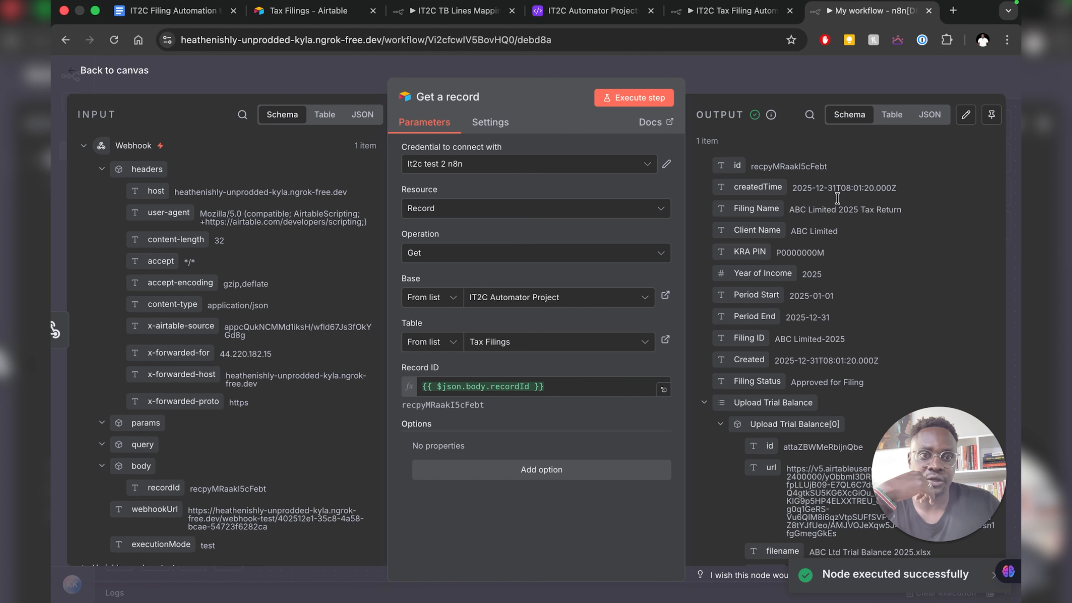
- Rename the node to 'Get a Tax Filing'
scroll(823, 203, "down", 2)
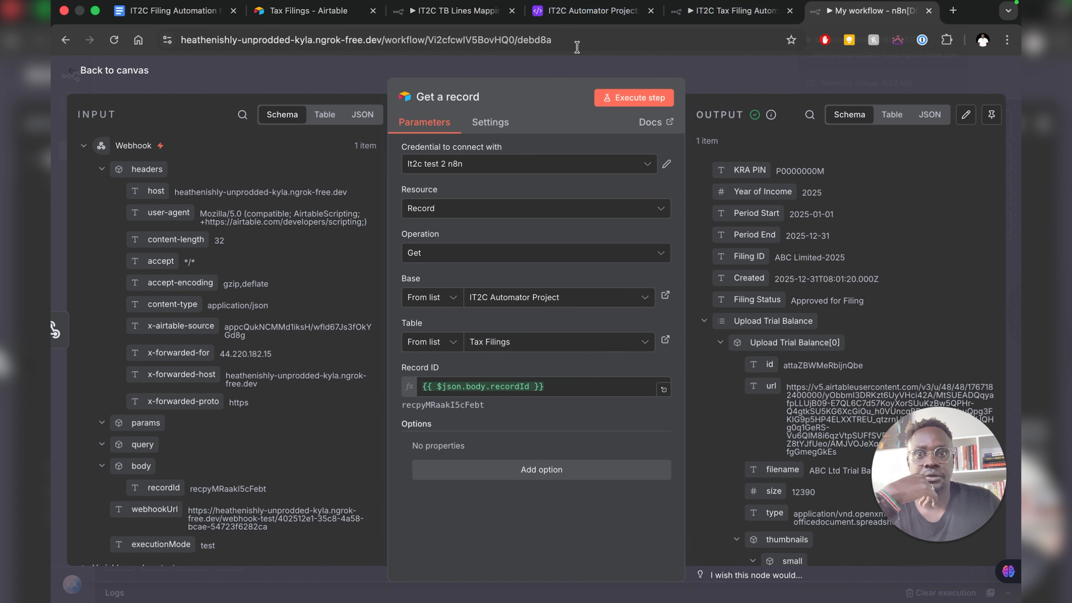
left_click(480, 99)
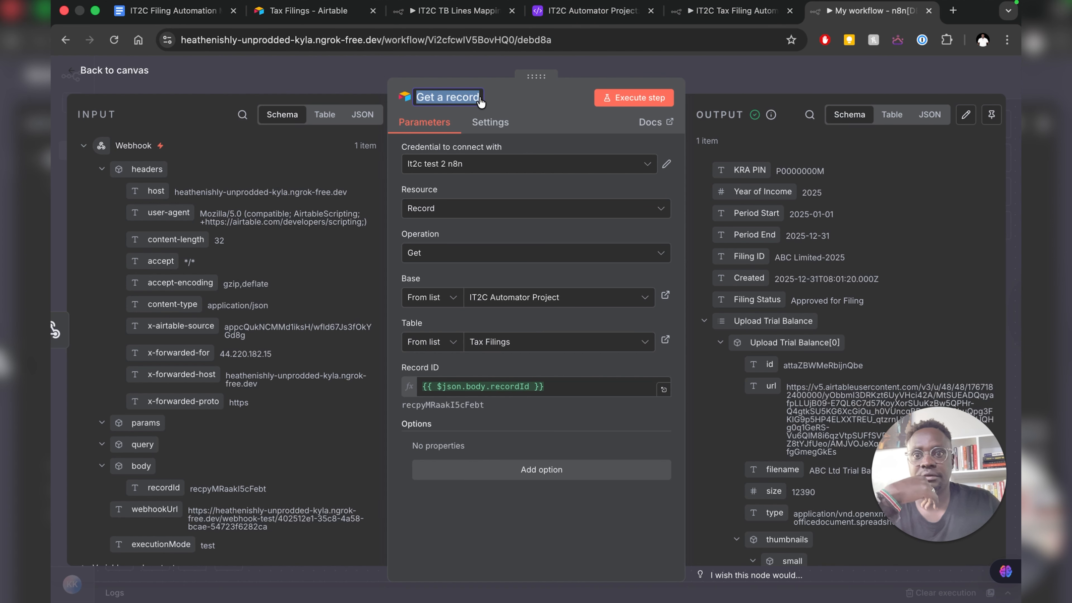
type("Get ")
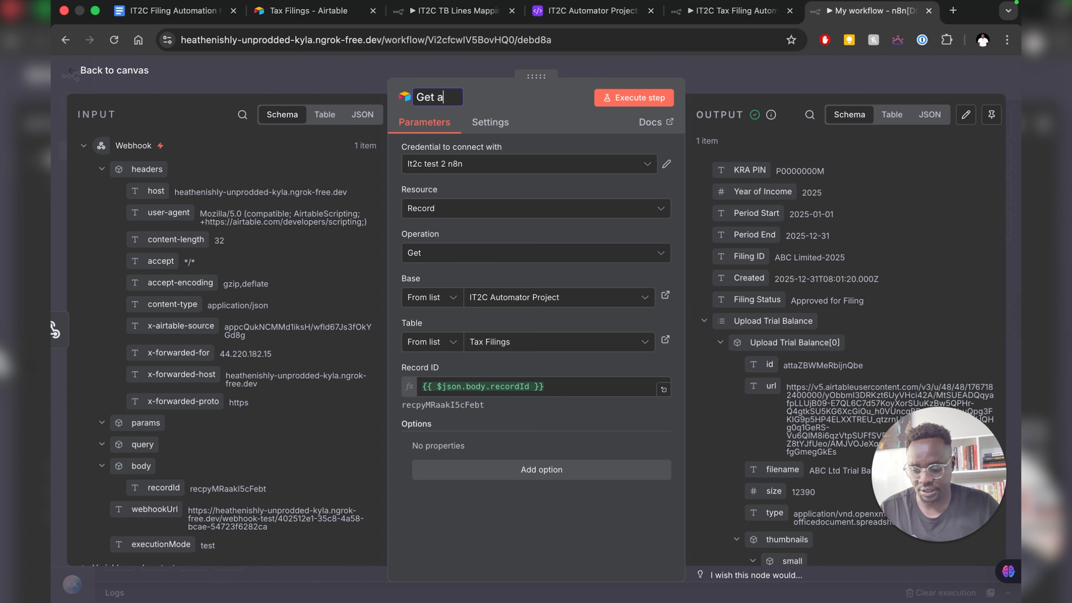
type("a Tax Filing")
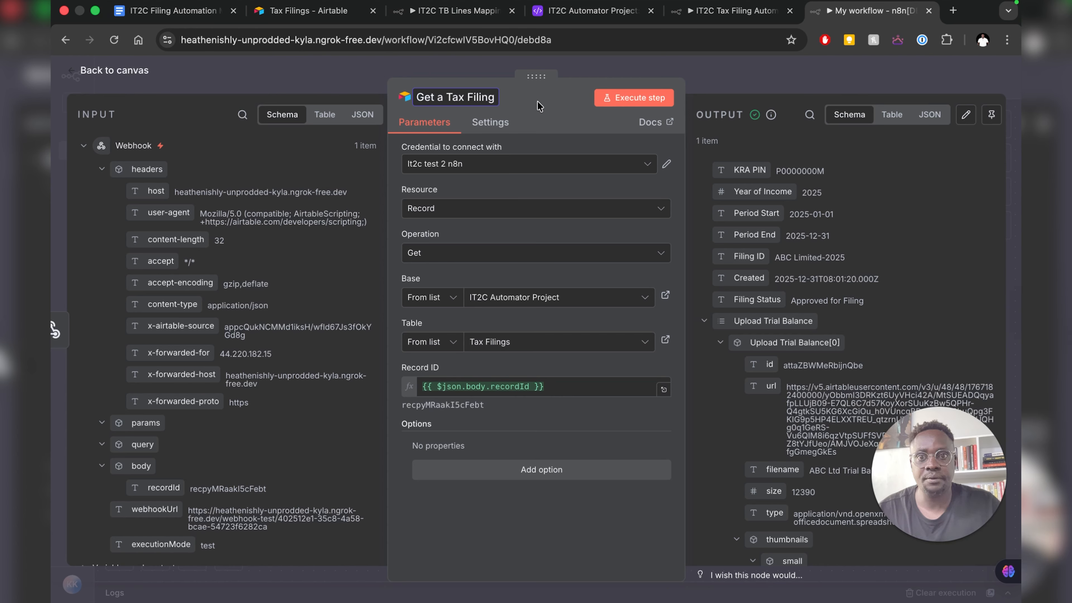
left_click(525, 110)
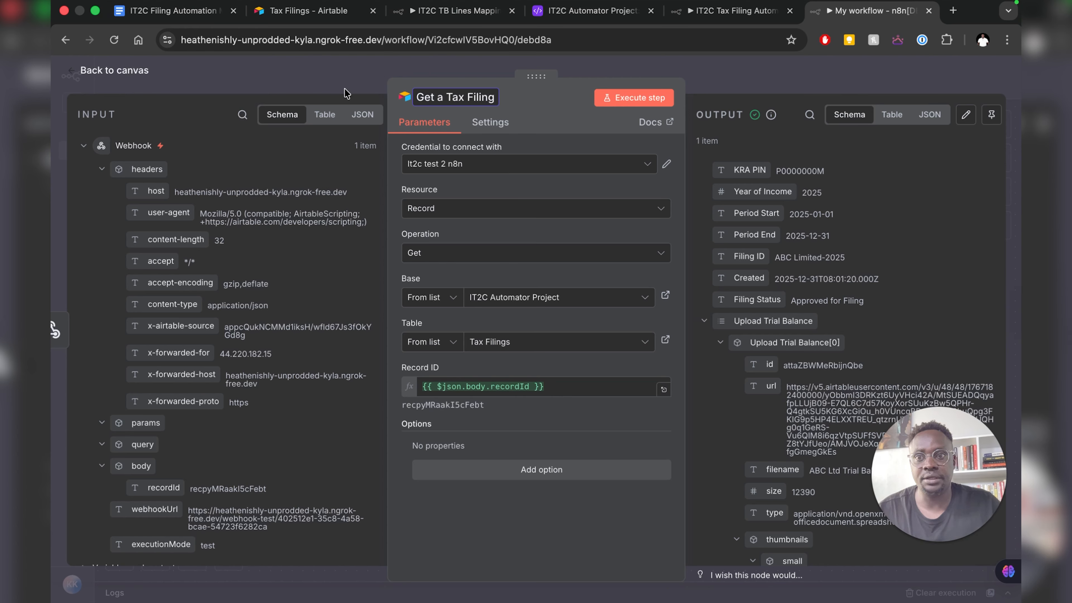
- Move the Webhook and Get a Tax Filing nodes up and left on the canvas
left_click(124, 76)
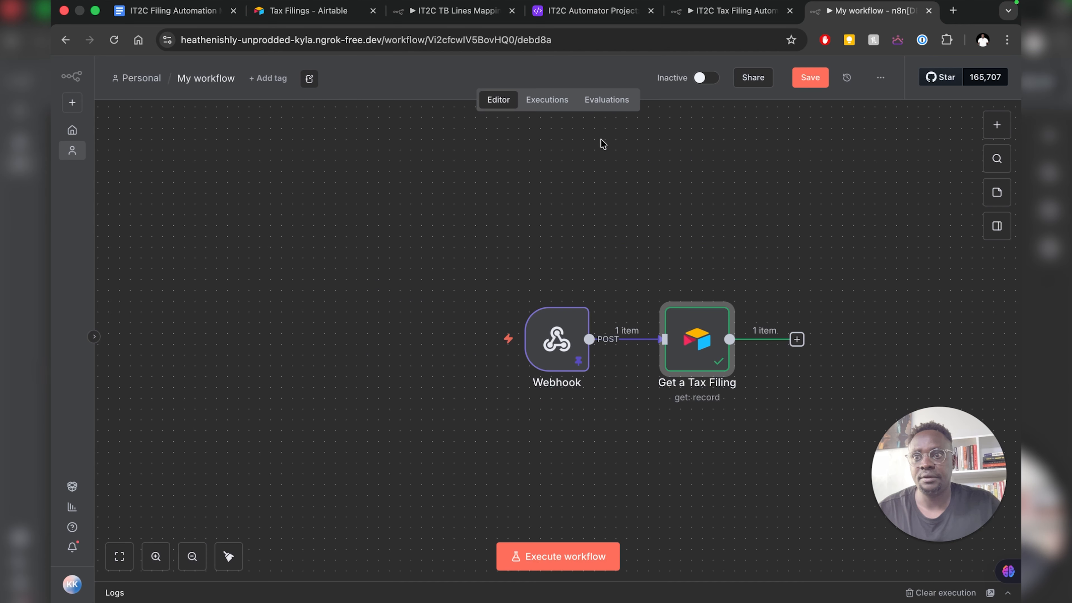
left_click_drag(517, 266, 376, 321)
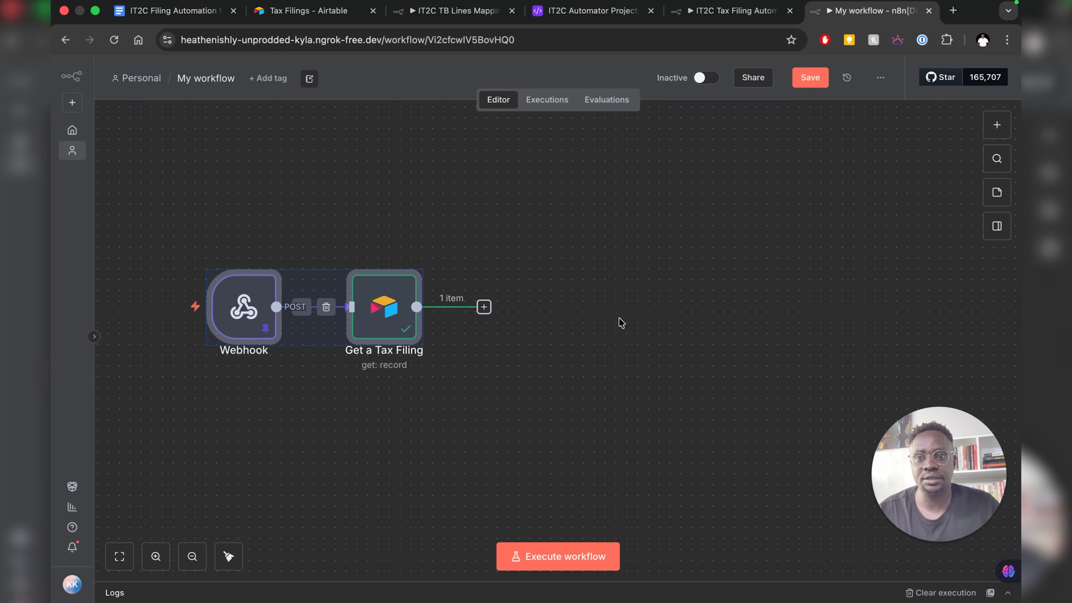
left_click(513, 315)
- Add an Airtable Search records node after Get a Tax Filing, then view the reference workflow
left_click(484, 307)
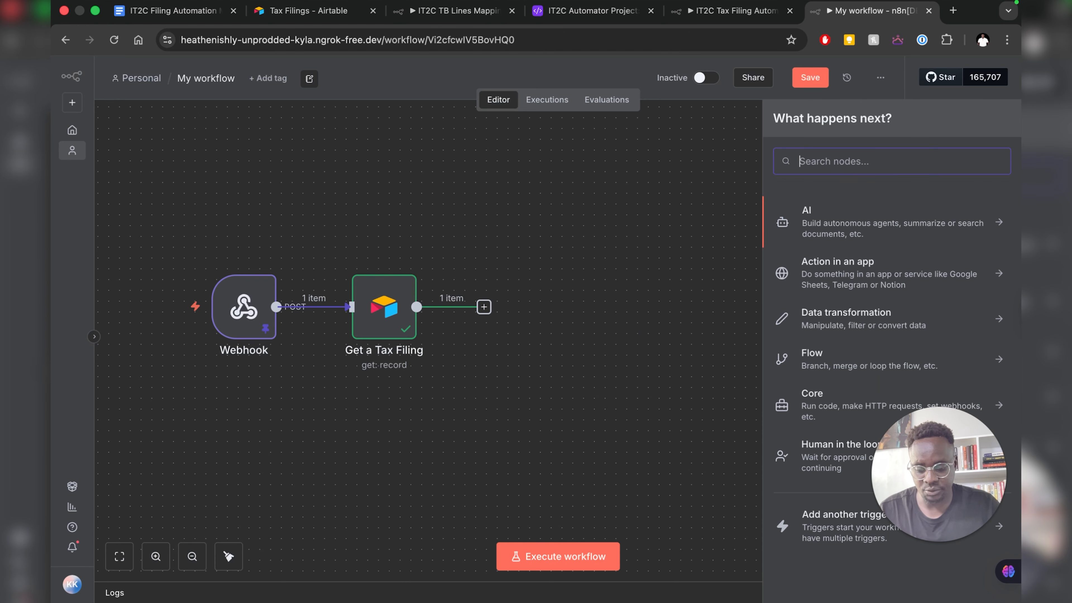
type("air")
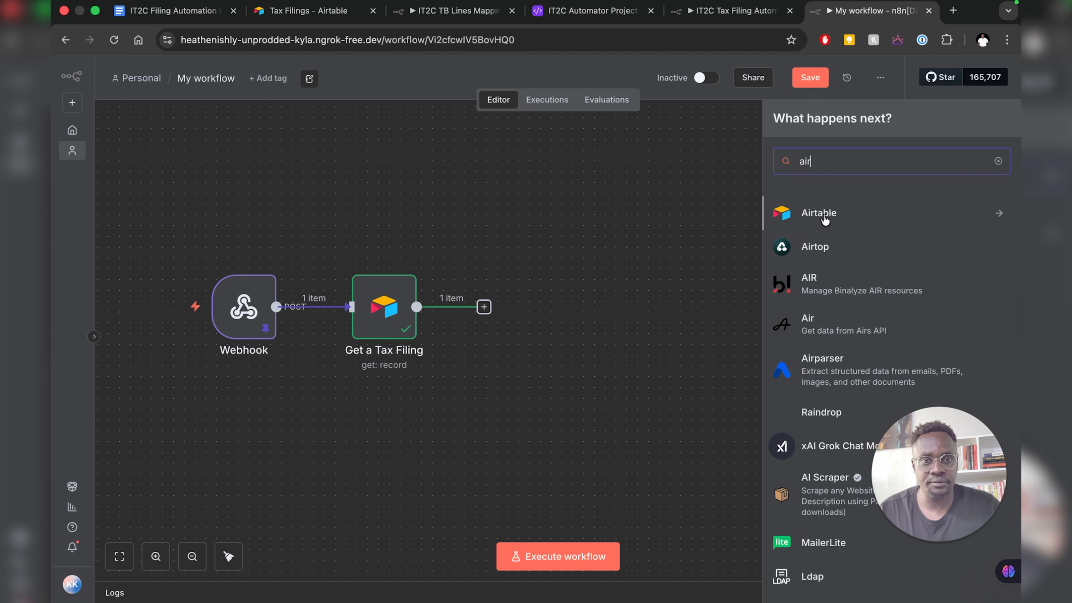
left_click(825, 219)
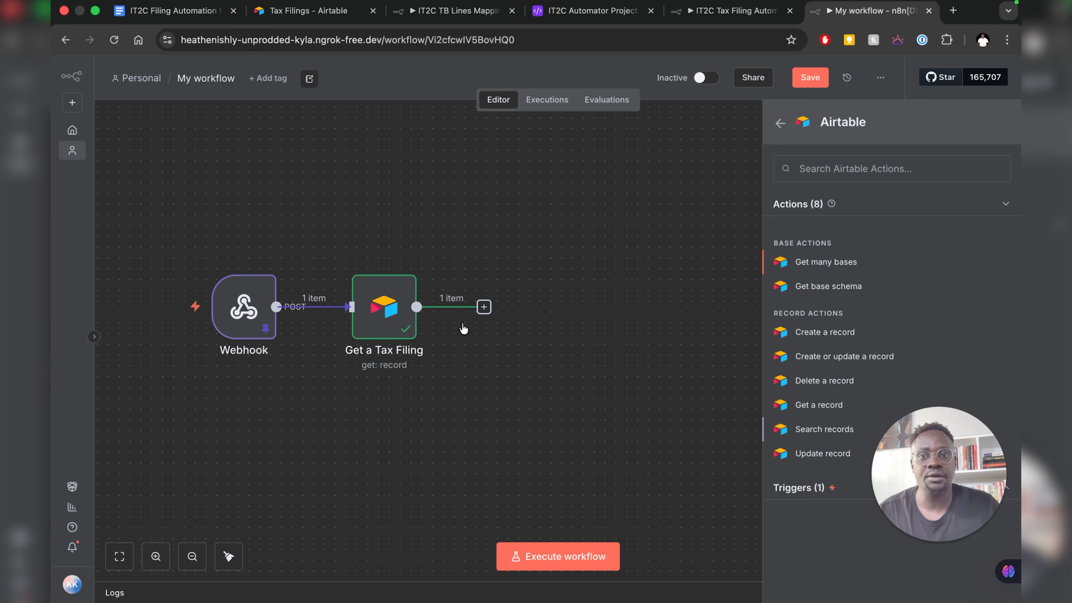
key("Return")
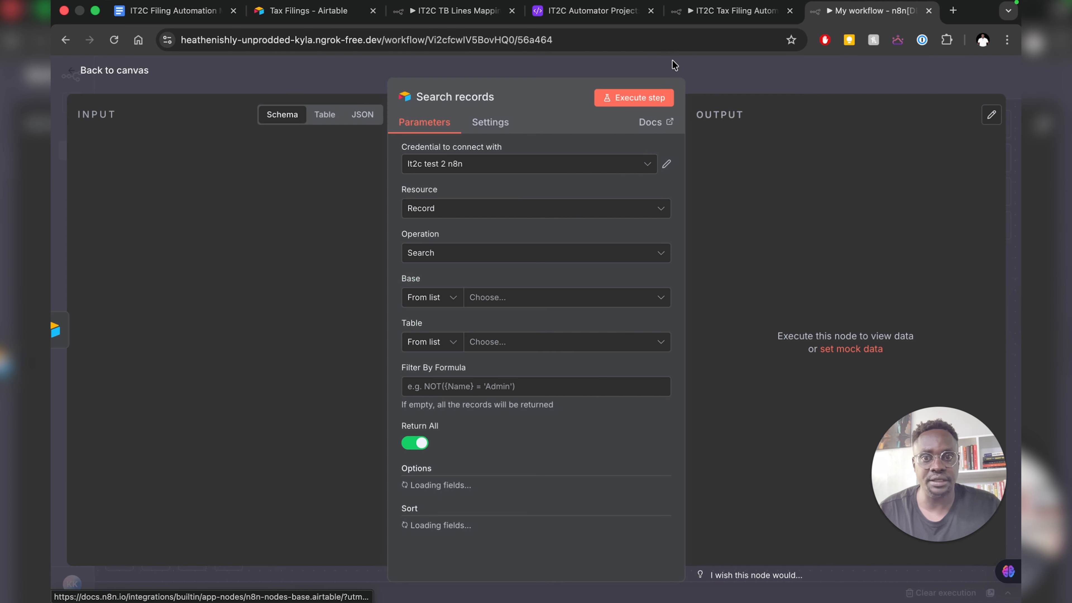
left_click(718, 18)
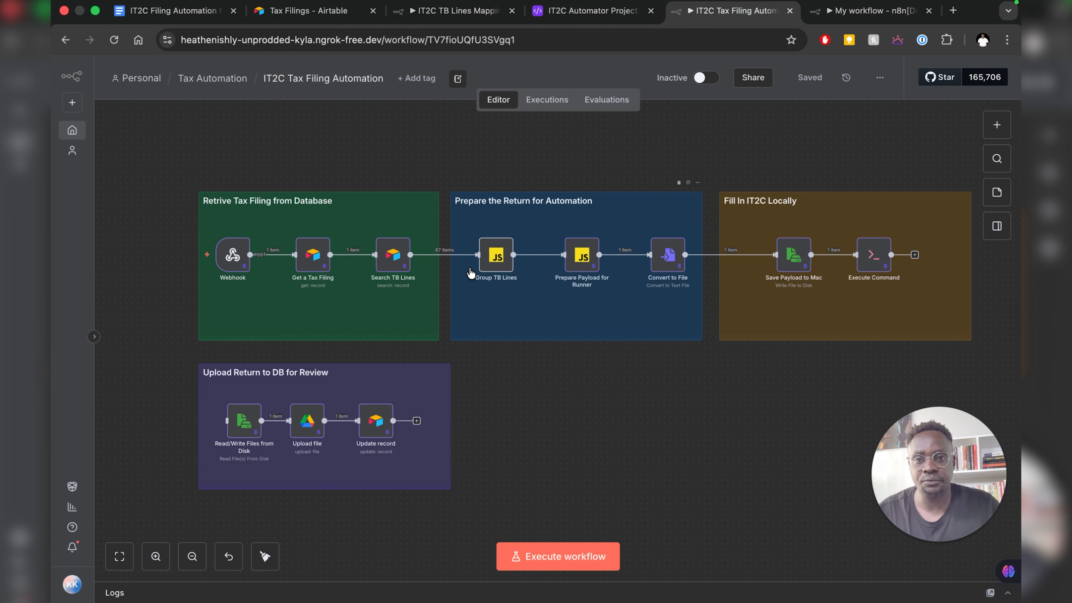
- Inspect Search TB Lines' formula {Filing Record ID} = '{{ $json['id'] }}', then return to Airtable
double_click(381, 264)
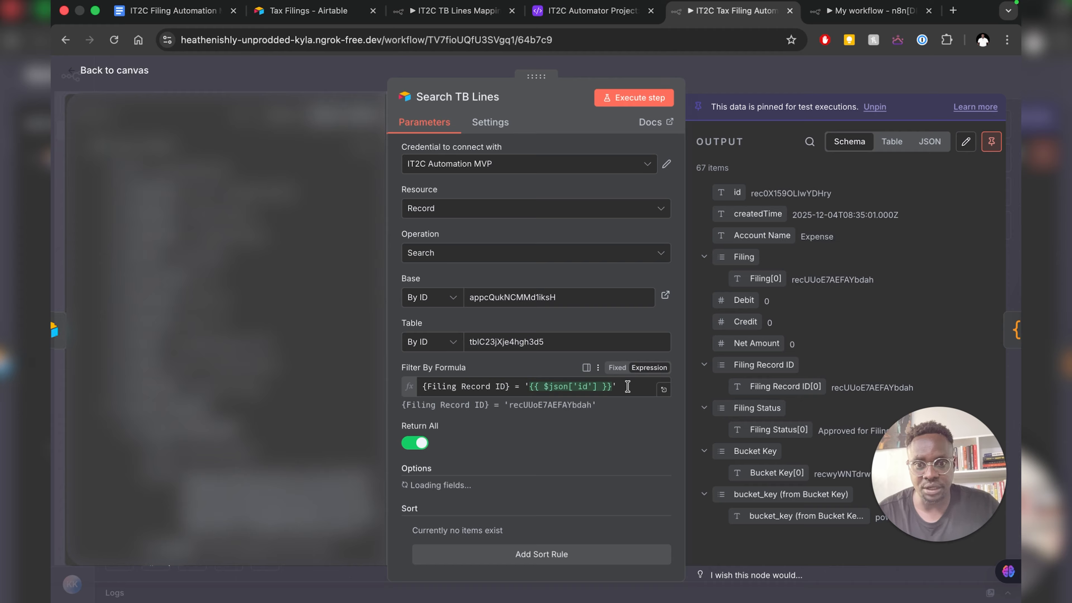
left_click(627, 390)
left_click_drag(626, 390, 417, 387)
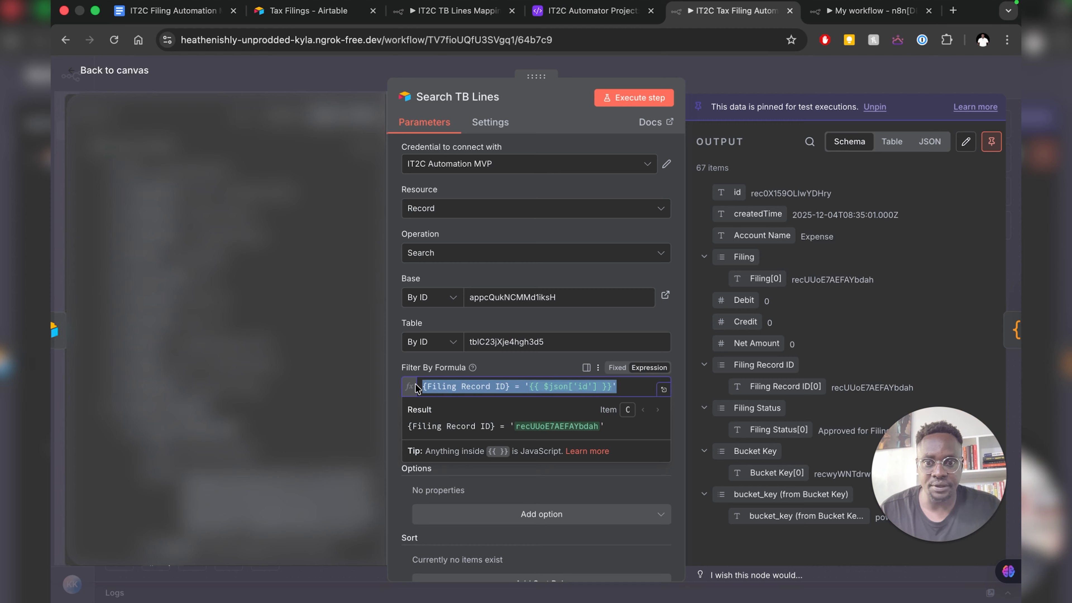
left_click(436, 387)
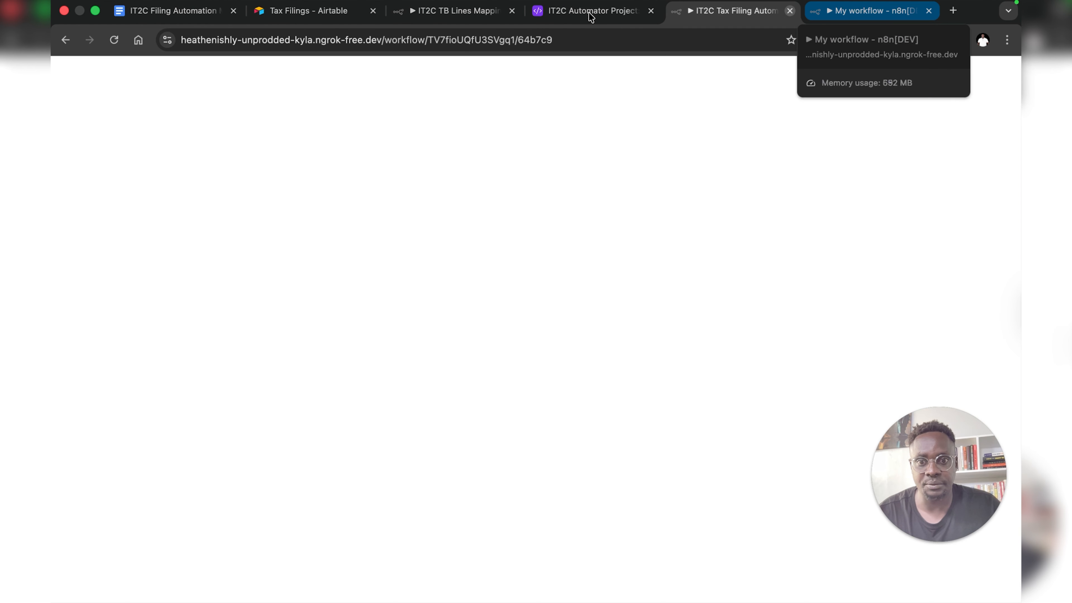
left_click(590, 16)
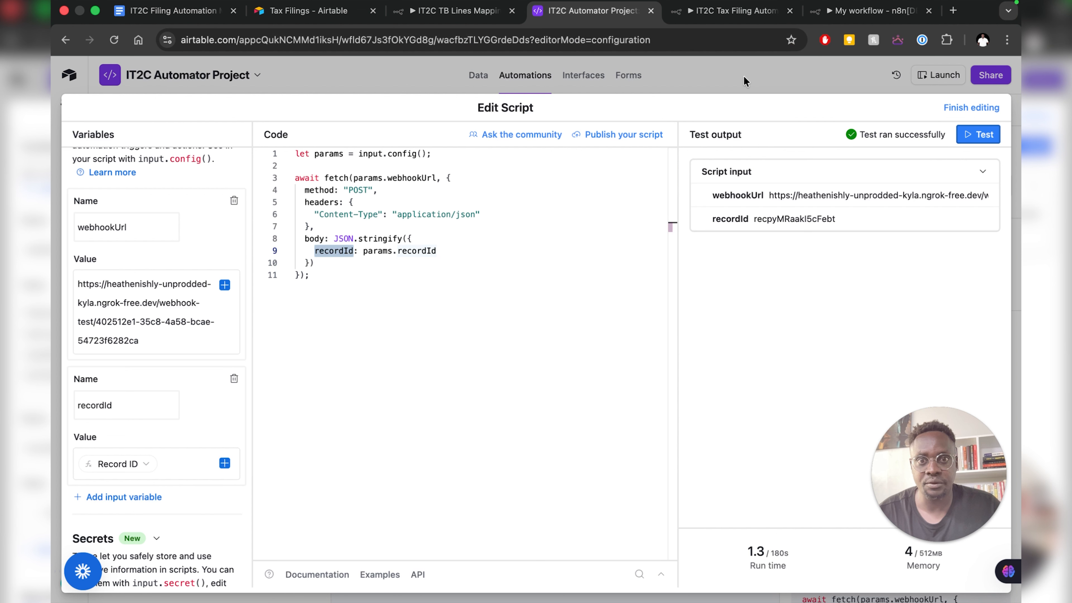
- Leave the automation off, open TB_Lines and copy its base ID from the URL
left_click(476, 77)
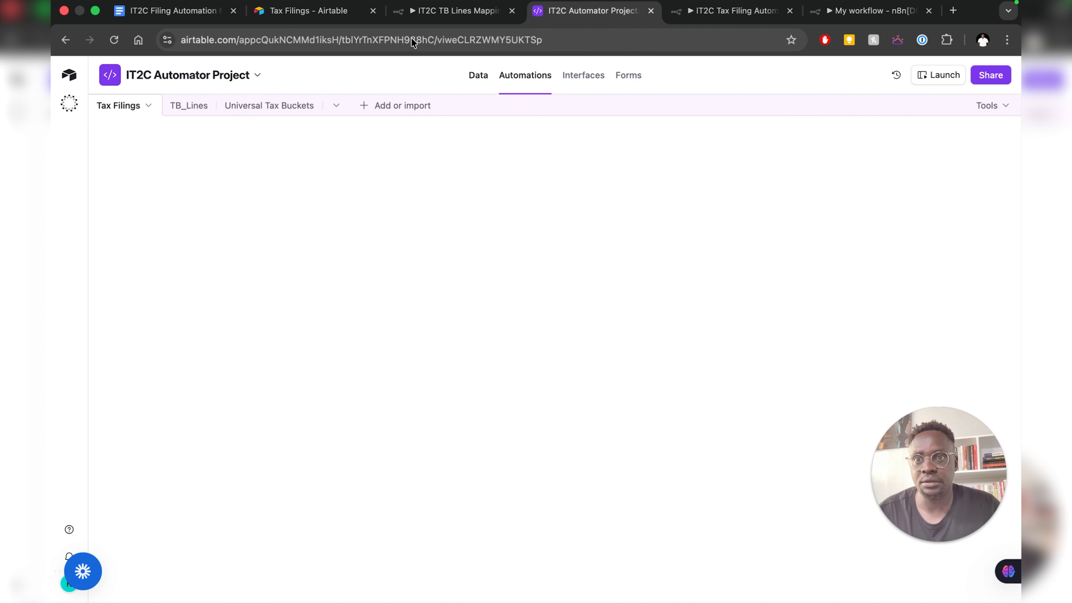
left_click(701, 11)
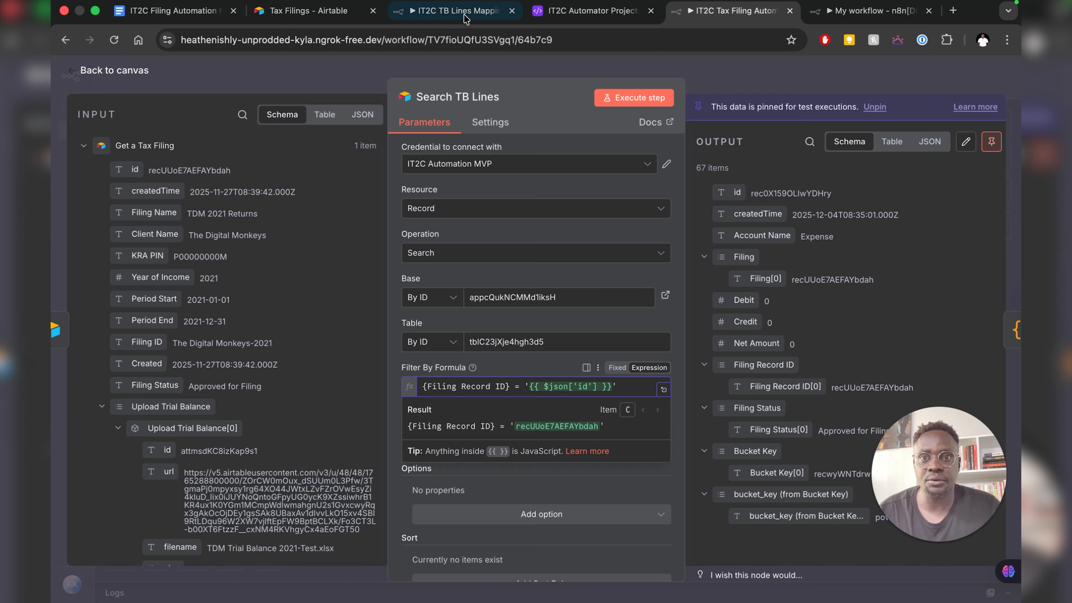
left_click(564, 12)
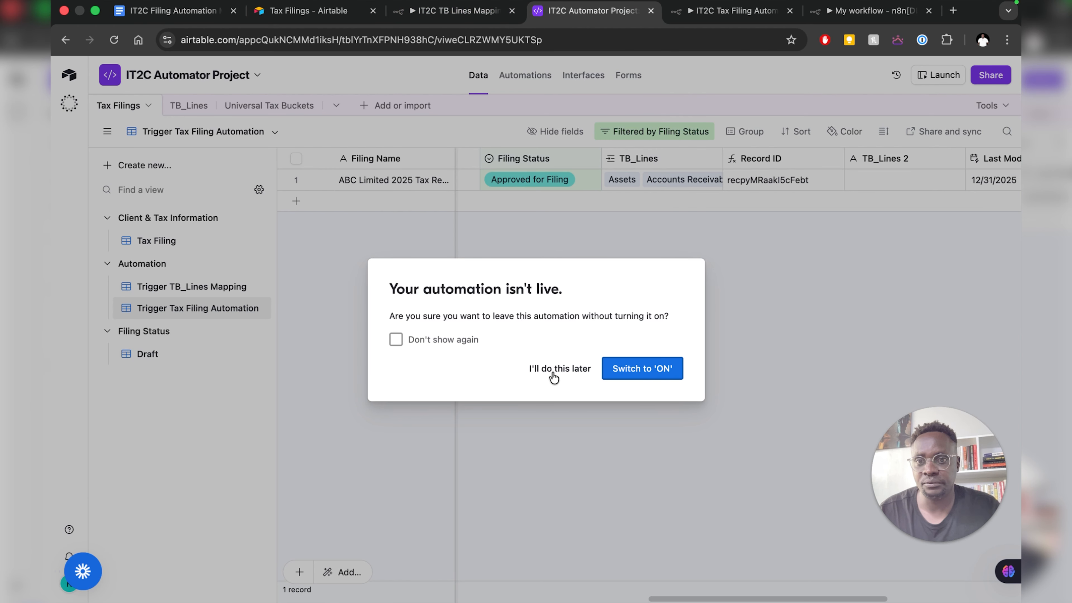
left_click(554, 376)
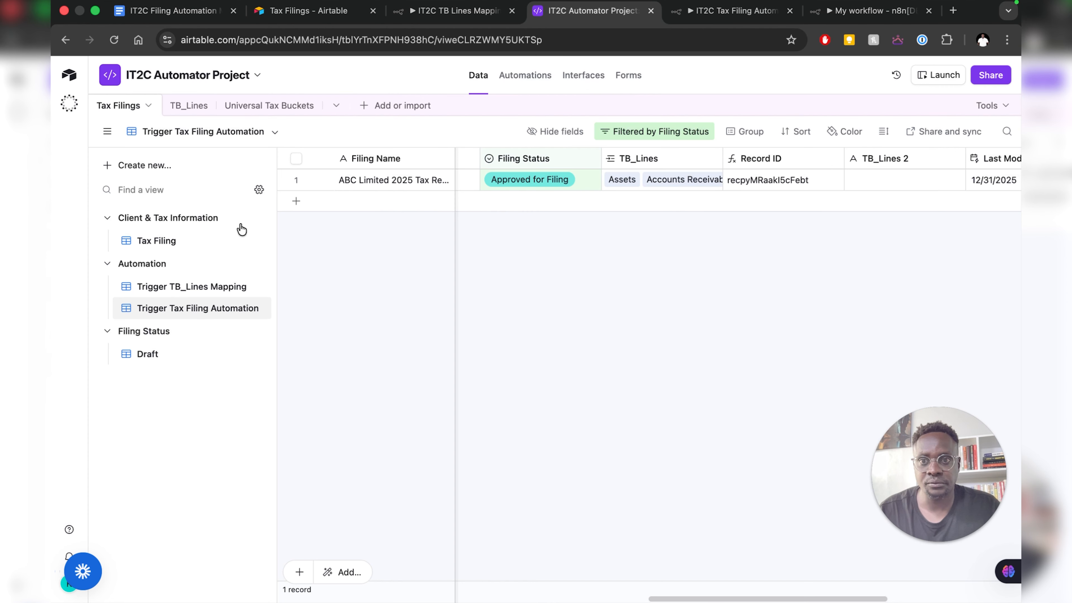
left_click(186, 106)
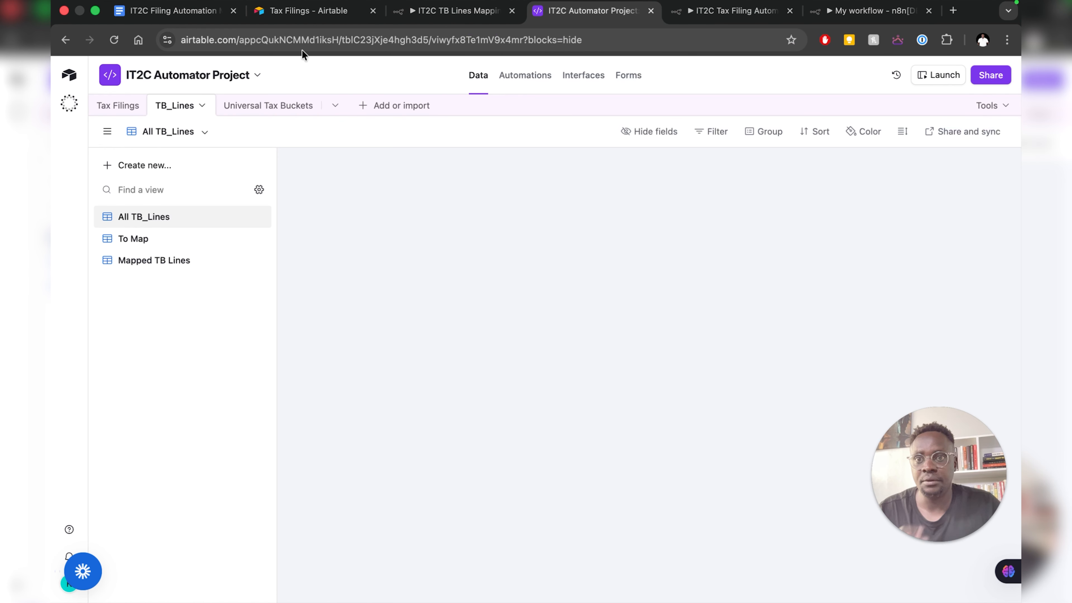
left_click_drag(239, 41, 336, 41)
key("super+c")
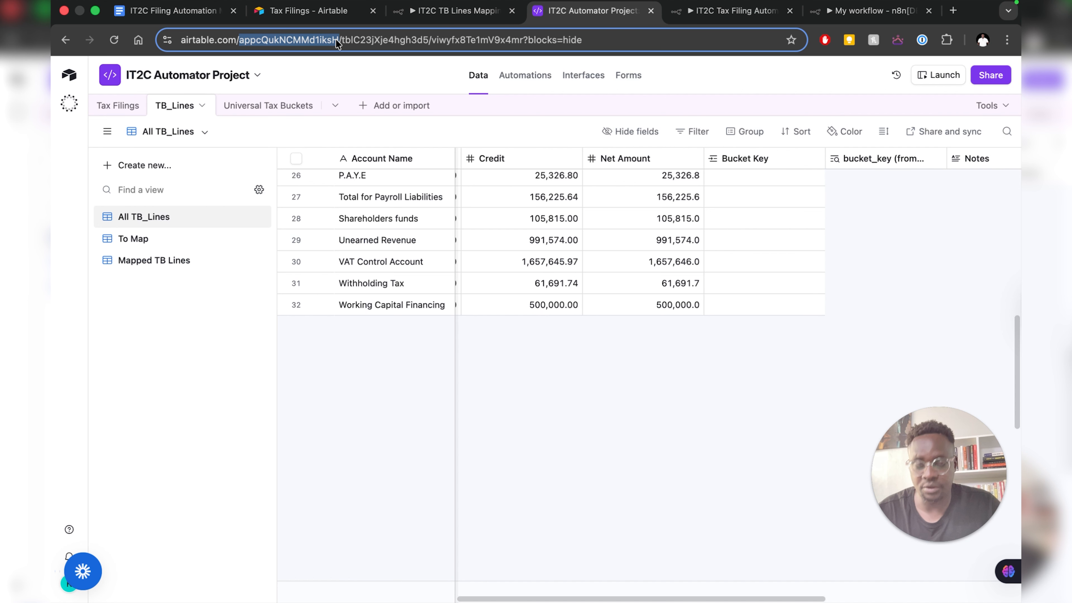
left_click(851, 12)
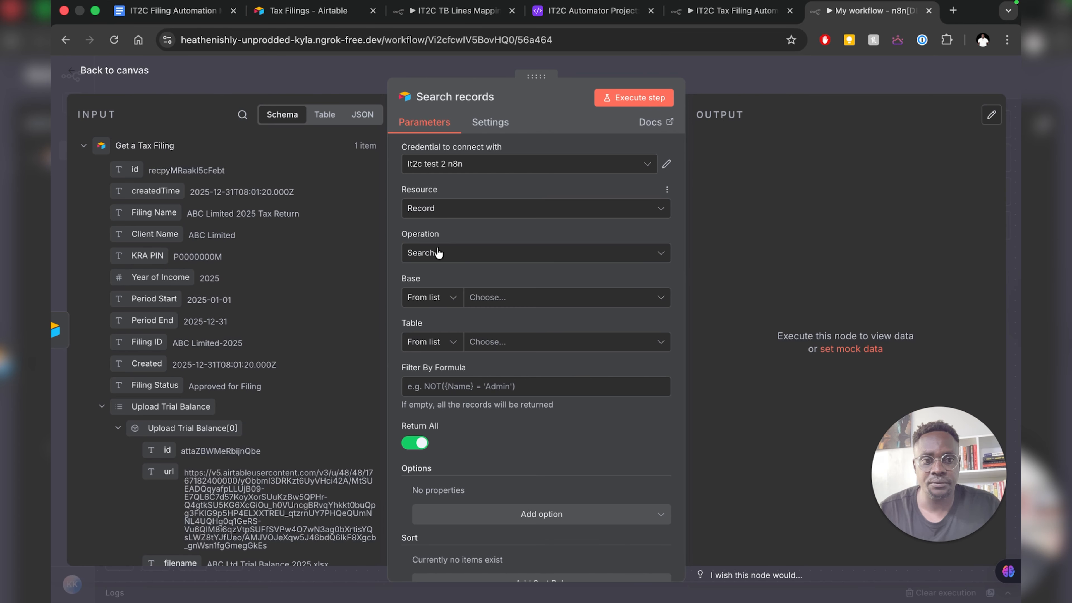
- Set the Search records Base to By ID and paste the copied base ID
left_click(438, 303)
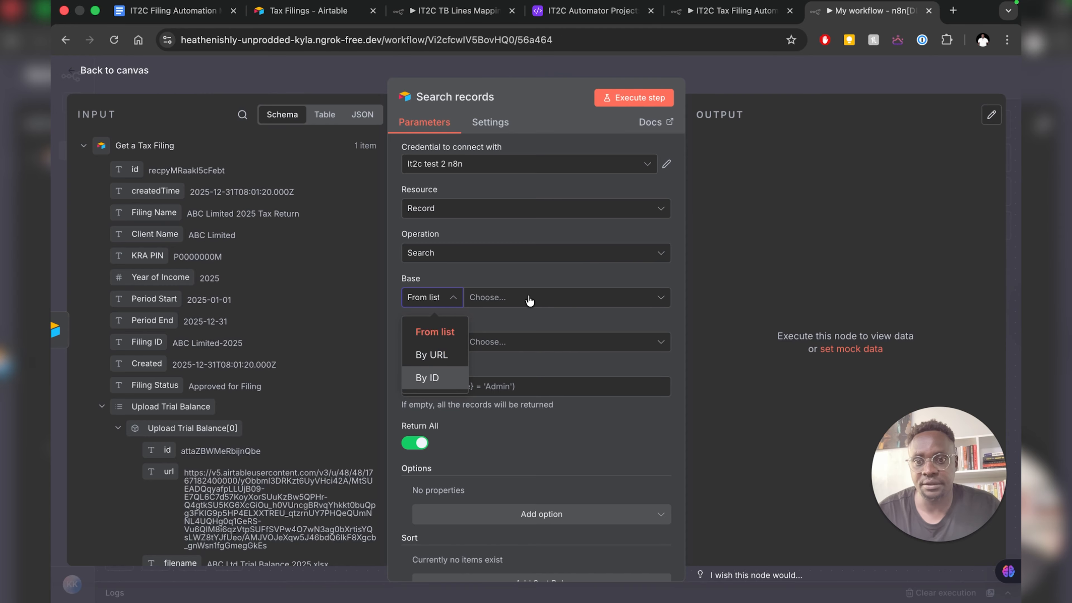
left_click(427, 377)
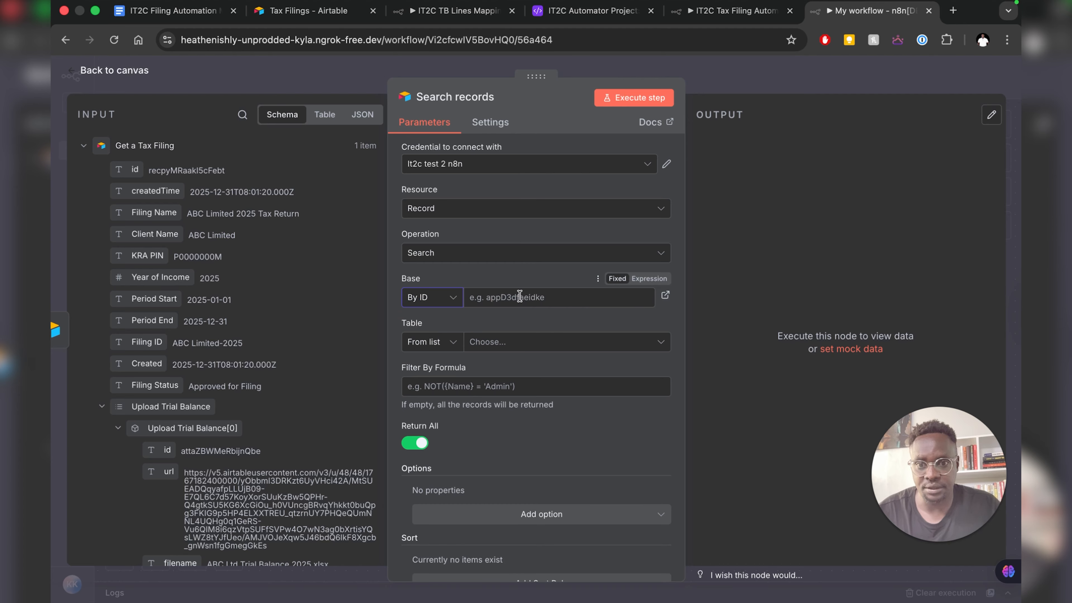
left_click(519, 297)
key("super+v")
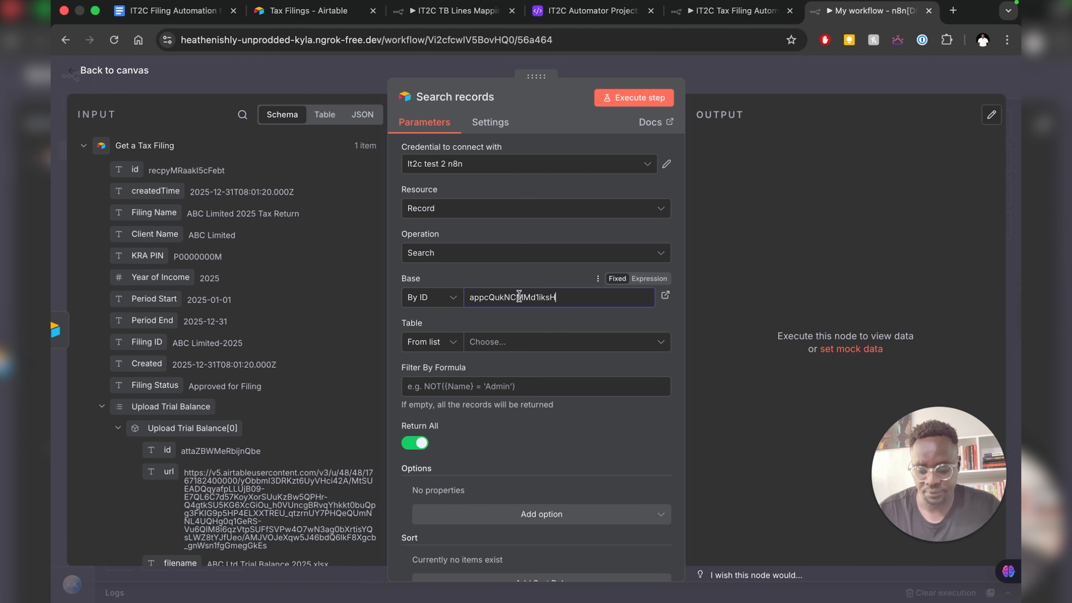
- Set Table to By ID and paste the TB_Lines table ID copied from Airtable's URL
left_click(430, 342)
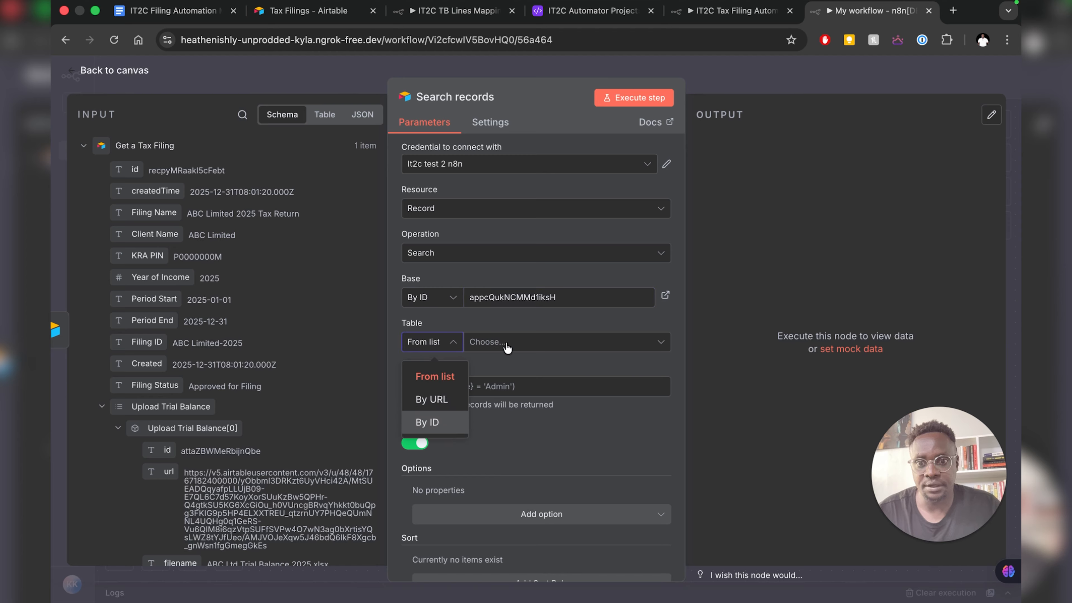
left_click(427, 423)
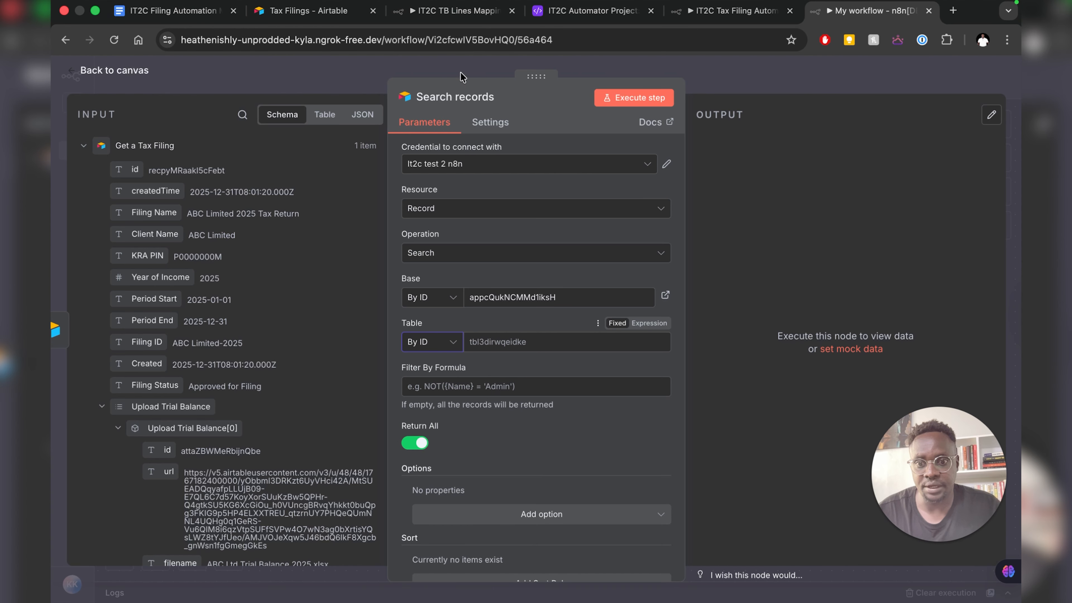
left_click(535, 13)
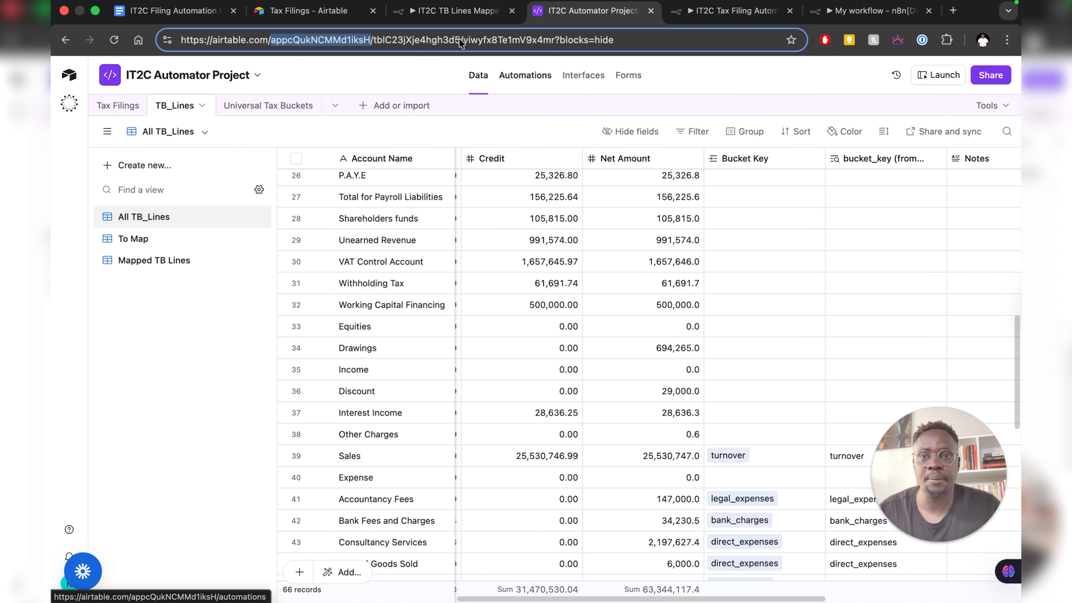
left_click_drag(459, 40, 447, 41)
left_click_drag(375, 43, 373, 44)
key("ctrl+c")
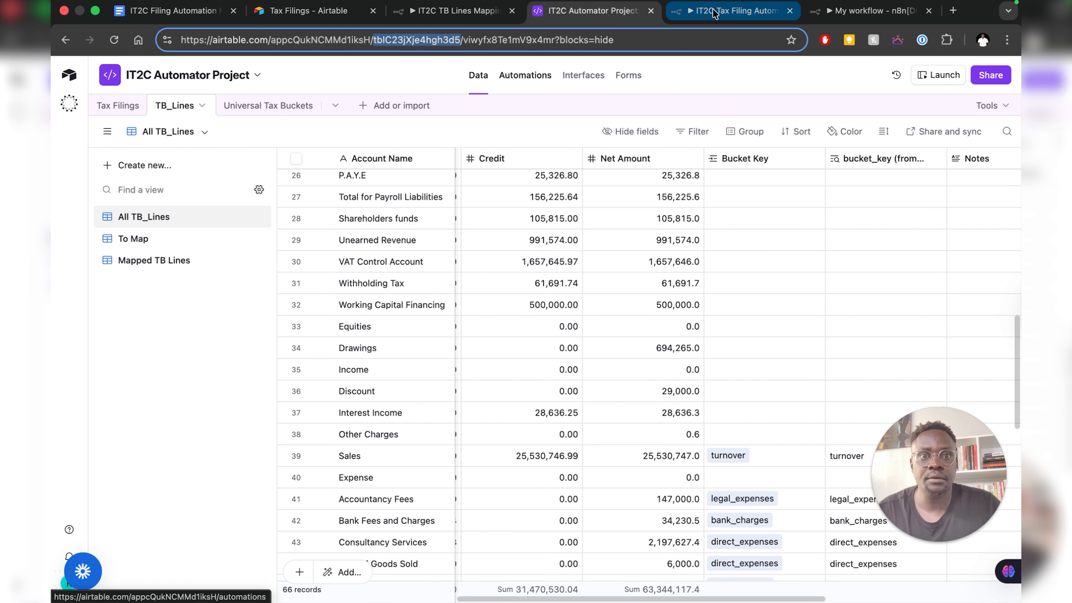
left_click(865, 11)
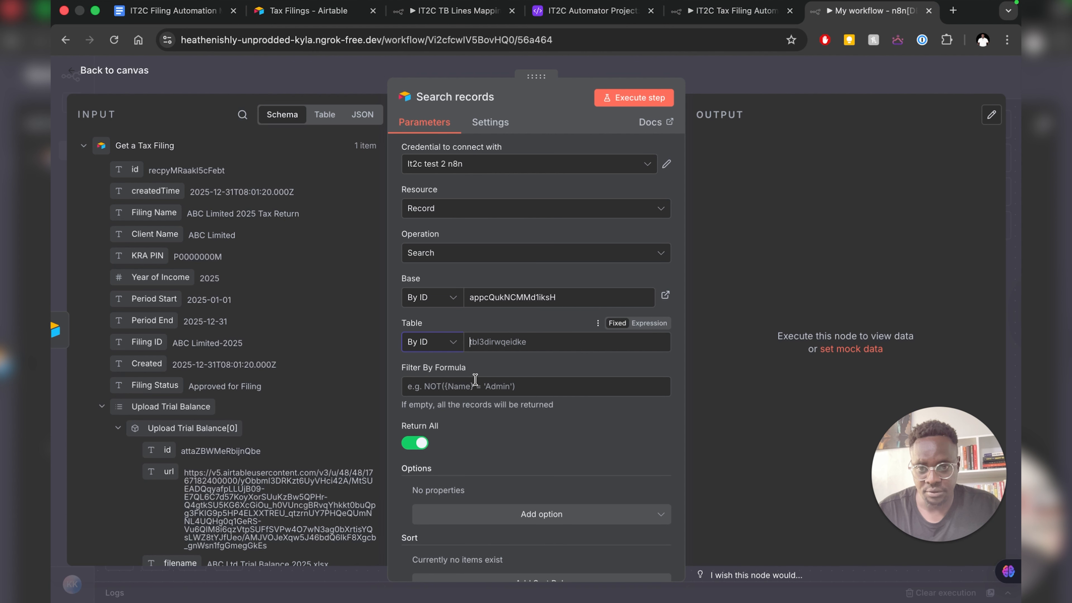
key("ctrl+v")
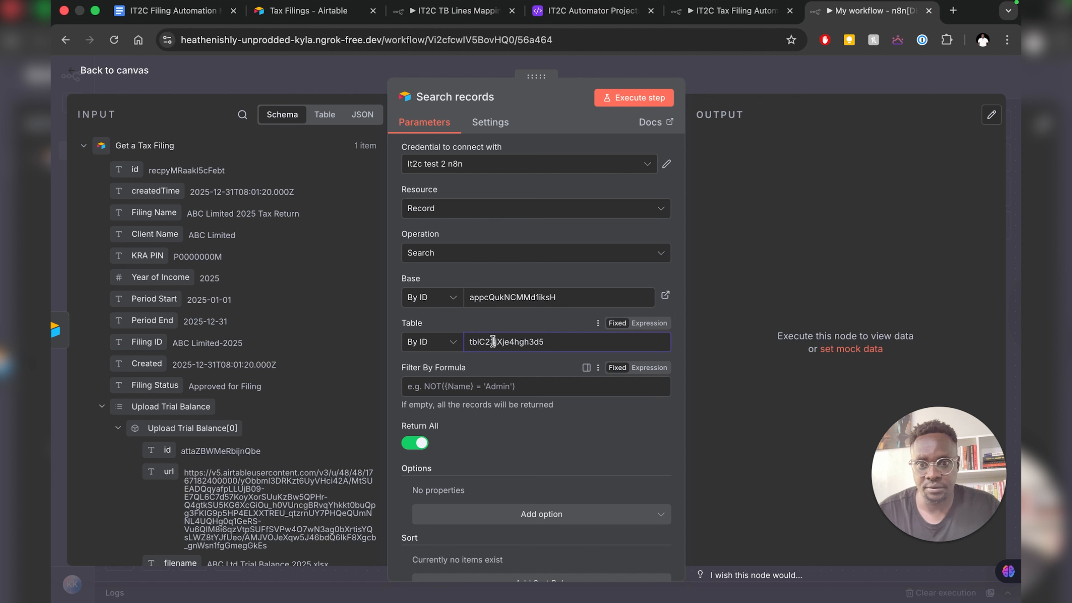
- Start the filter formula and copy {Filing Record ID} from the reference workflow's formula
left_click(430, 386)
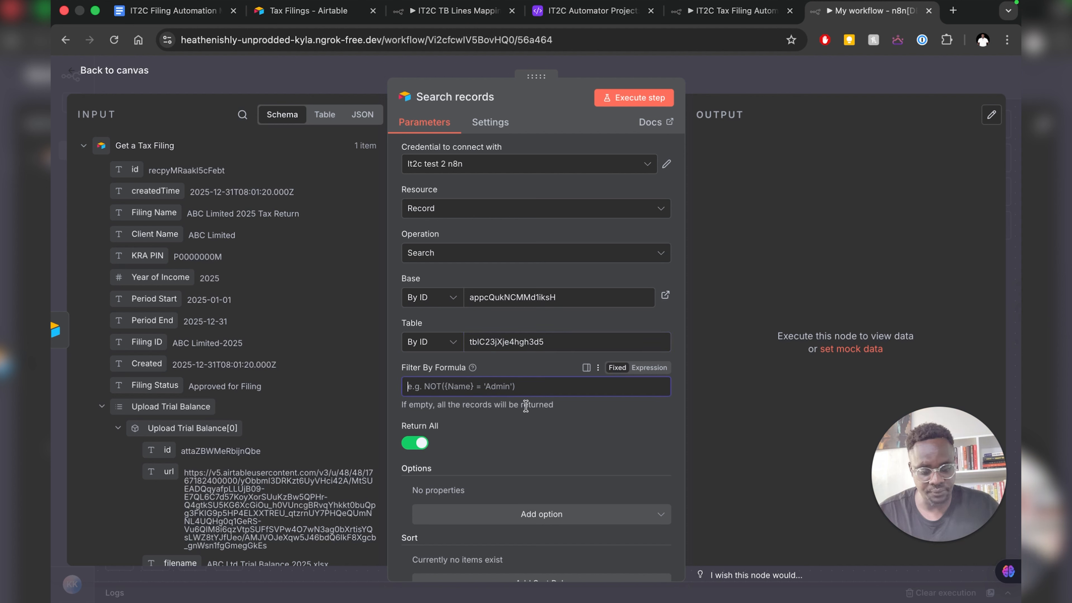
type("{")
key("BackSpace")
type("{Filter")
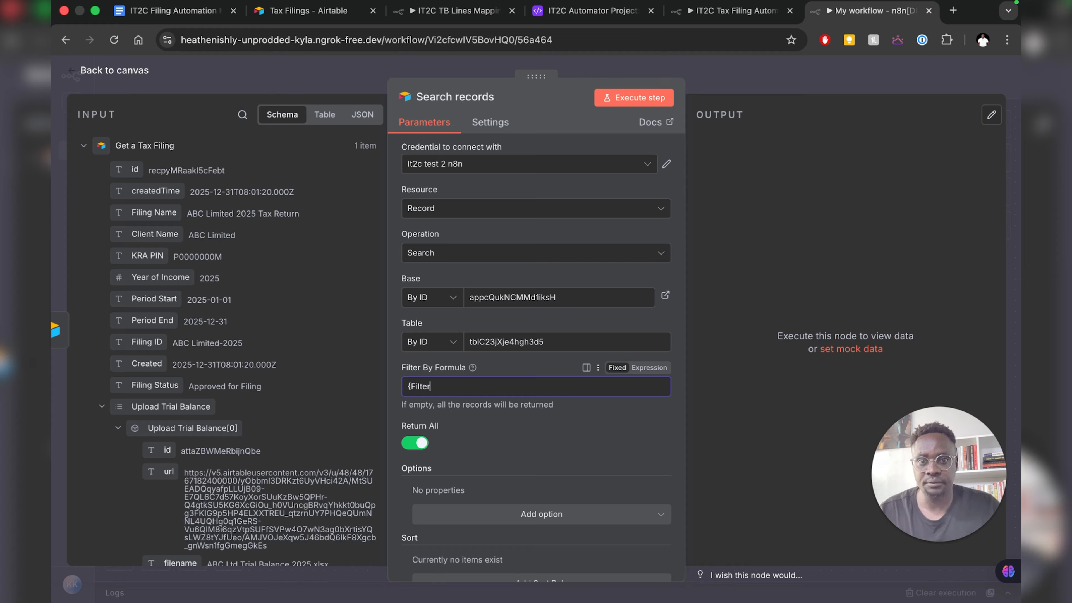
left_click(713, 18)
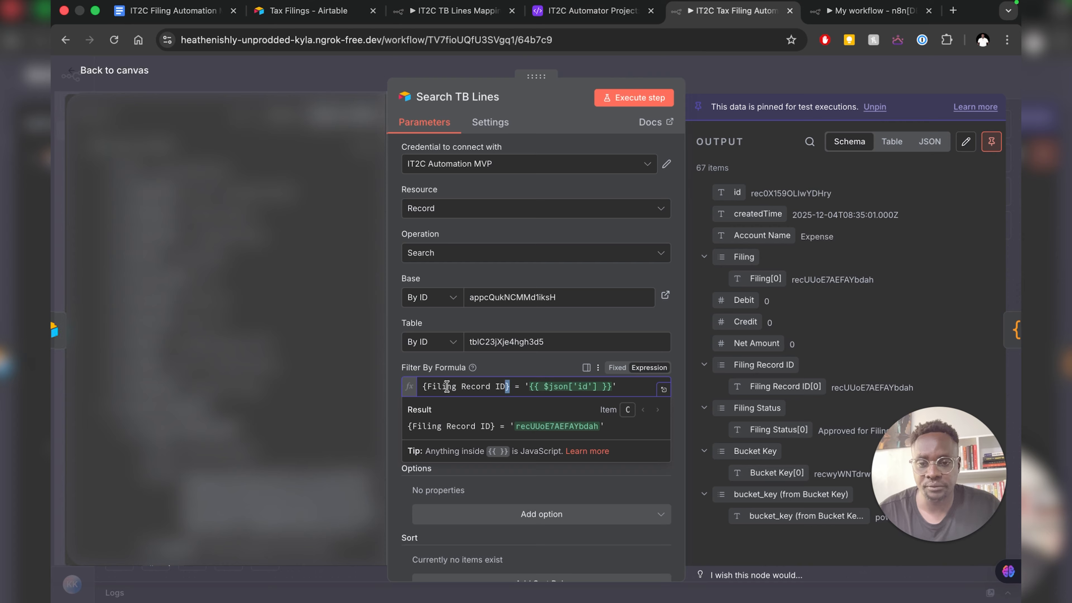
left_click_drag(509, 386, 419, 386)
key("ctrl+c")
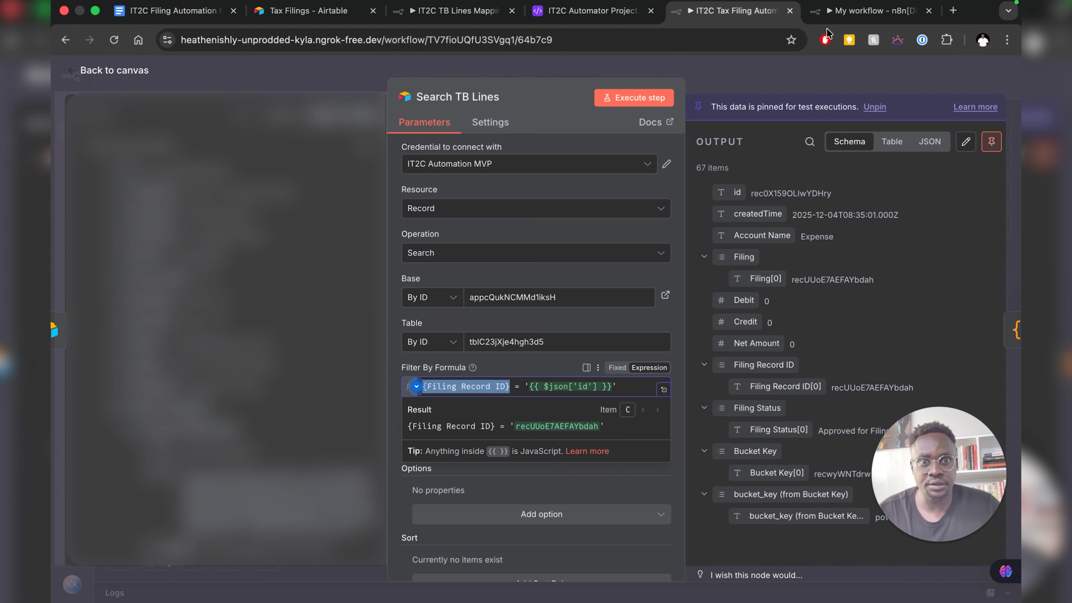
- Paste {Filing Record ID} into the filter formula and drop in the incoming record's id
left_click(843, 10)
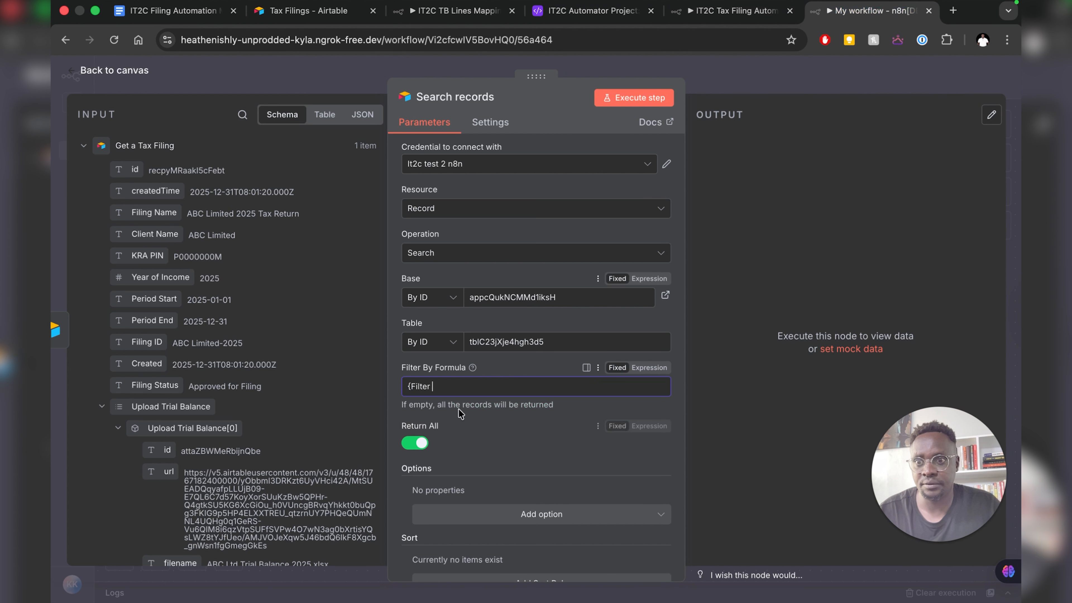
triple_click(448, 387)
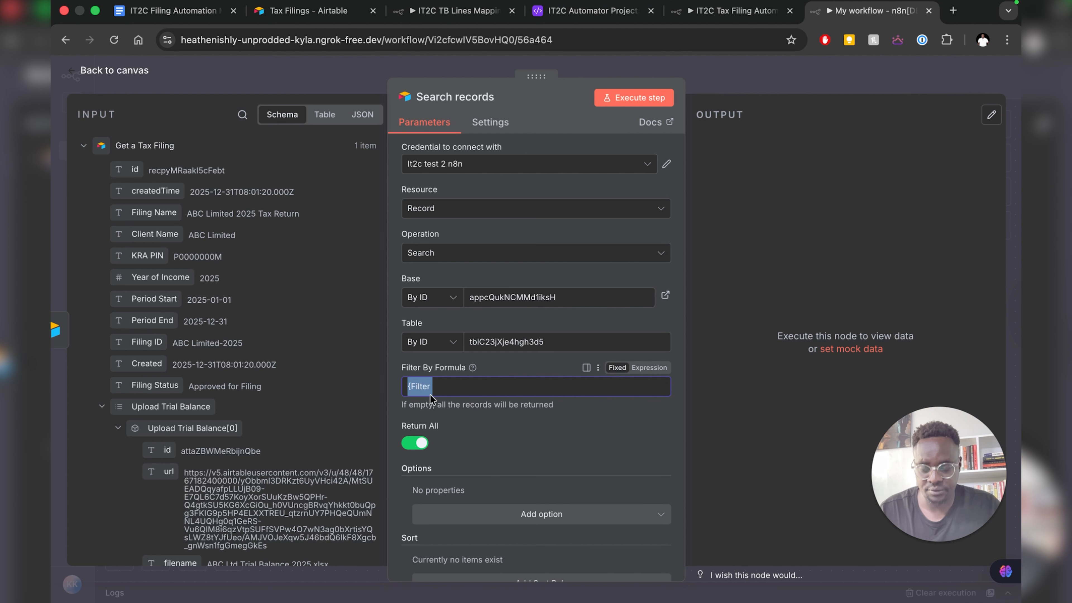
key("ctrl+v")
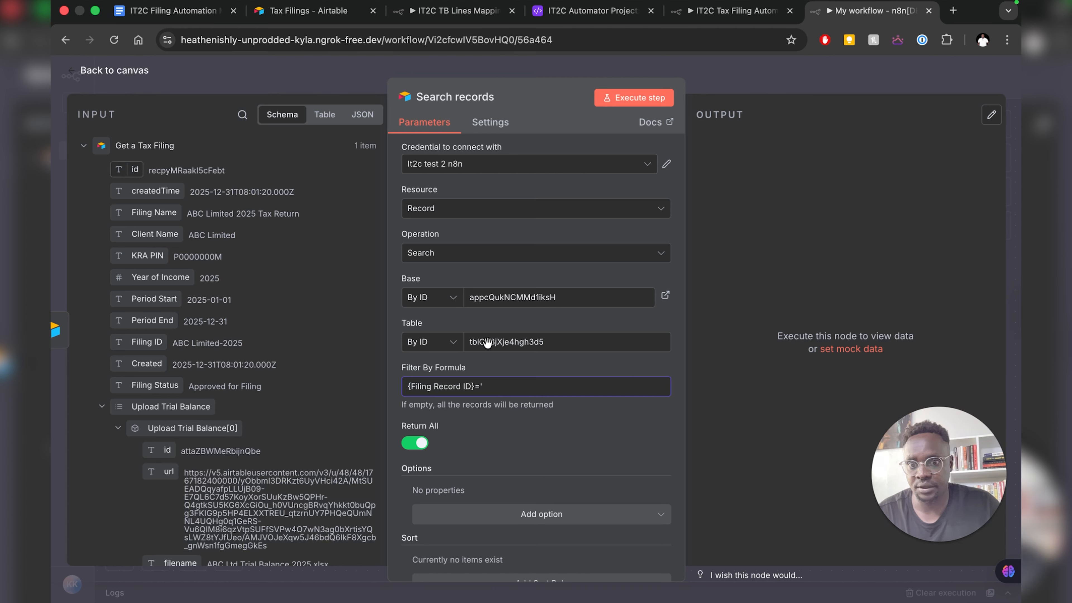
left_click_drag(487, 343, 519, 384)
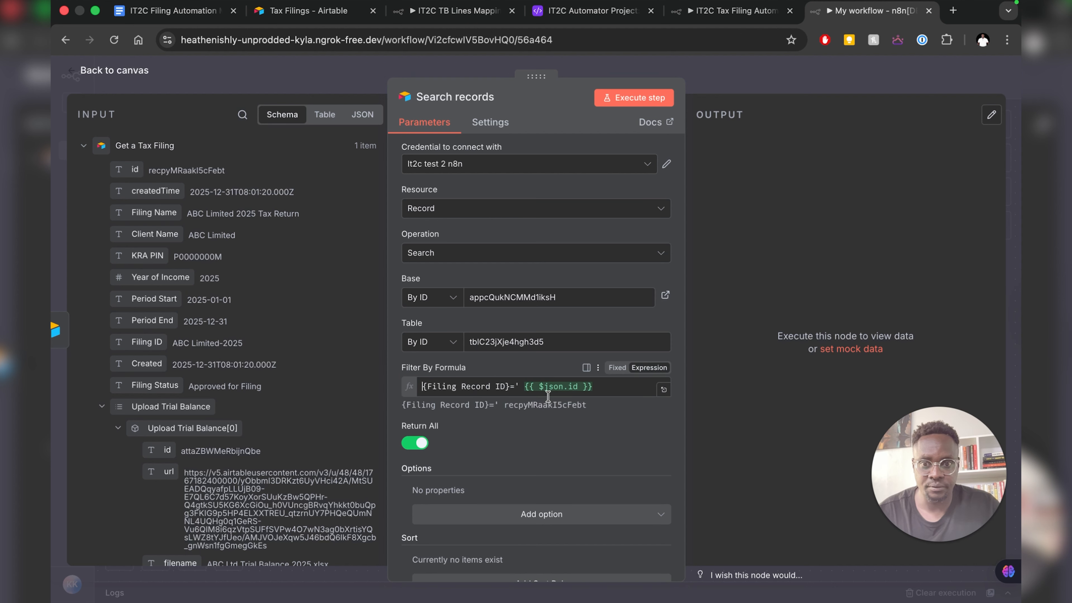
- Repair the expression to {{ $json['id'] }} and remove the space before it
left_click(568, 393)
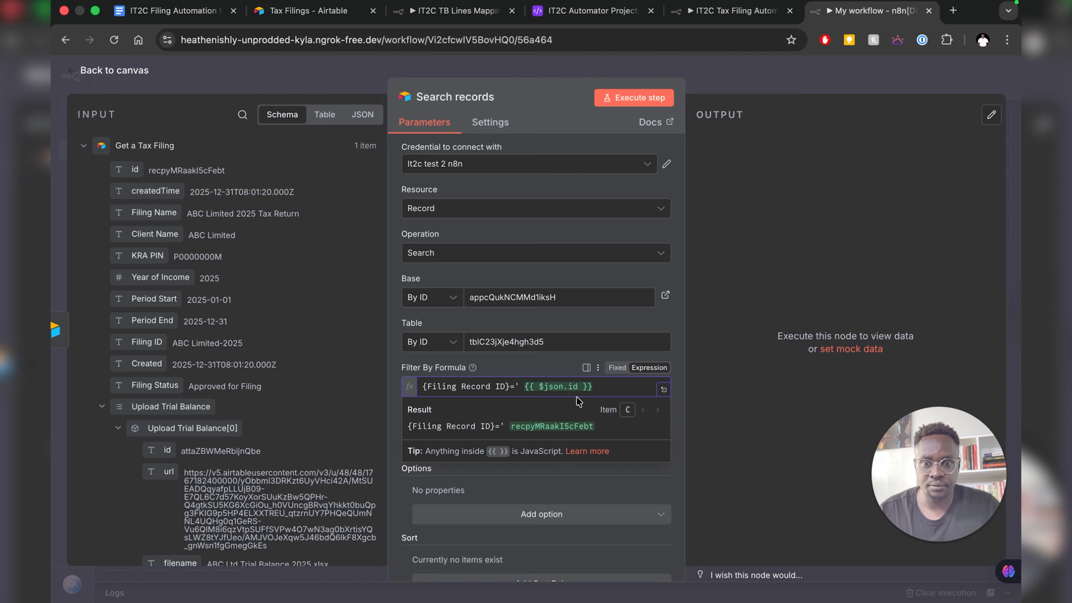
type("[id")
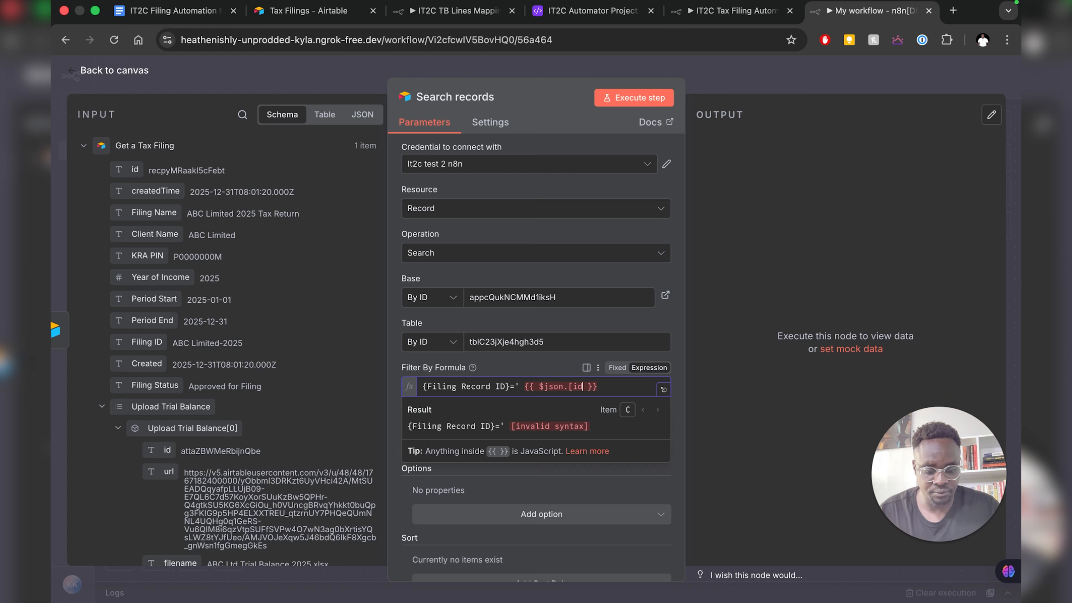
left_click(574, 386)
key("BackSpace")
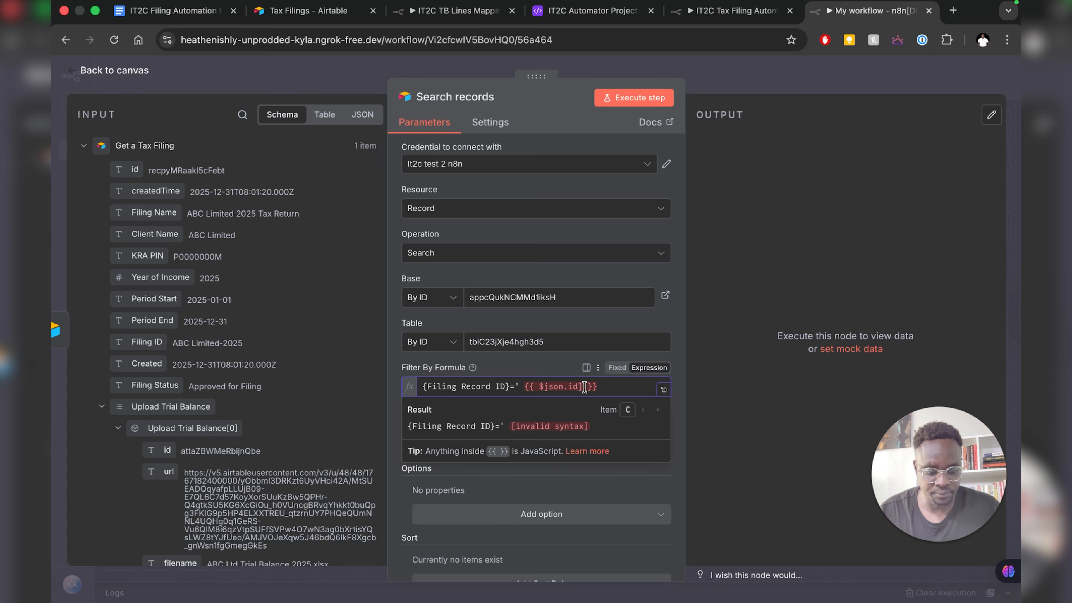
left_click(564, 385)
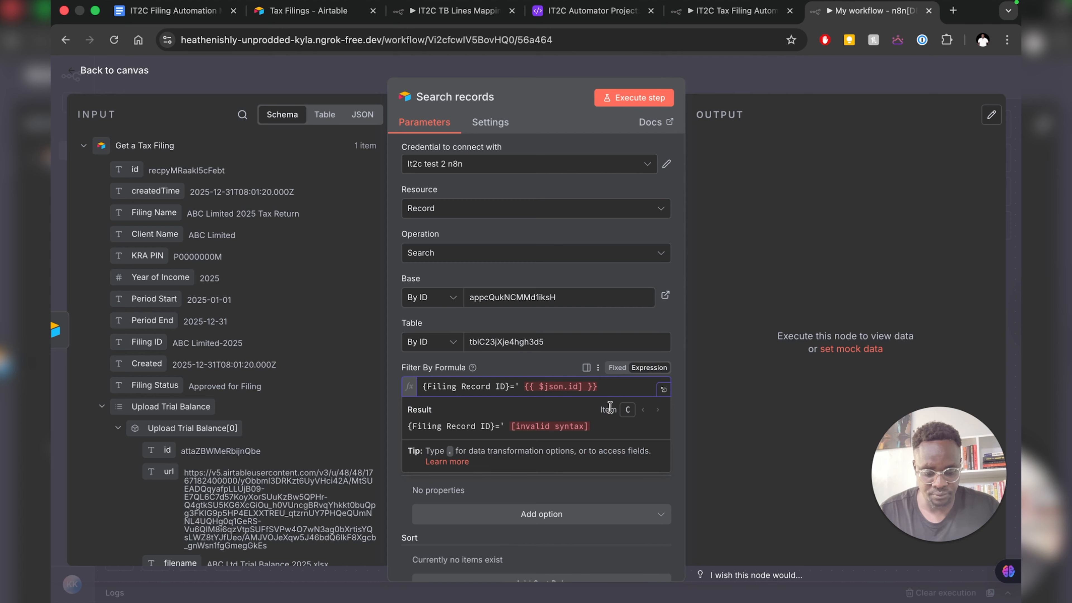
type("[")
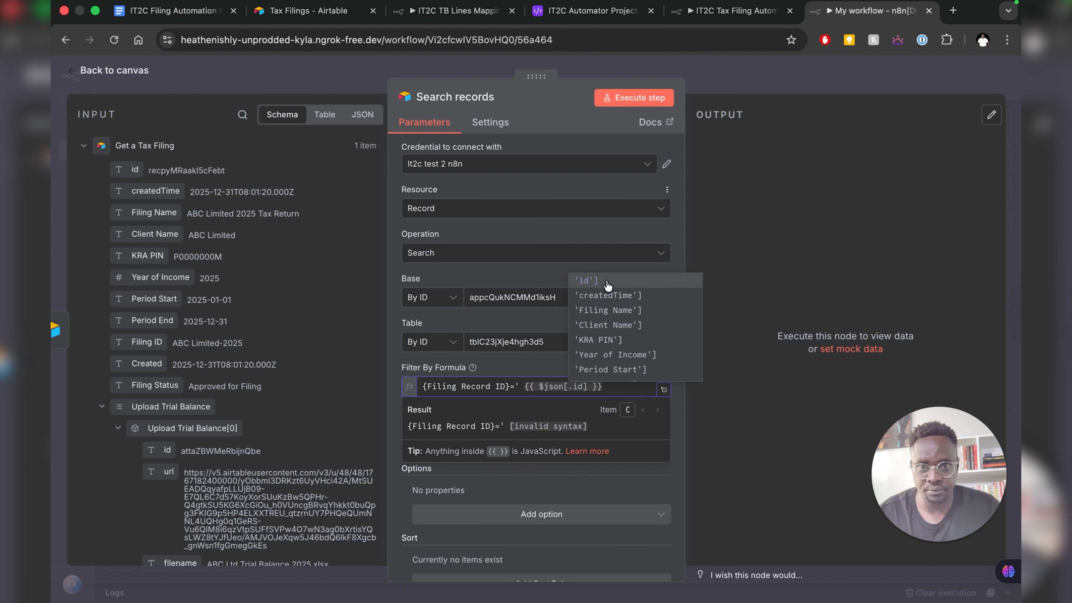
left_click(594, 282)
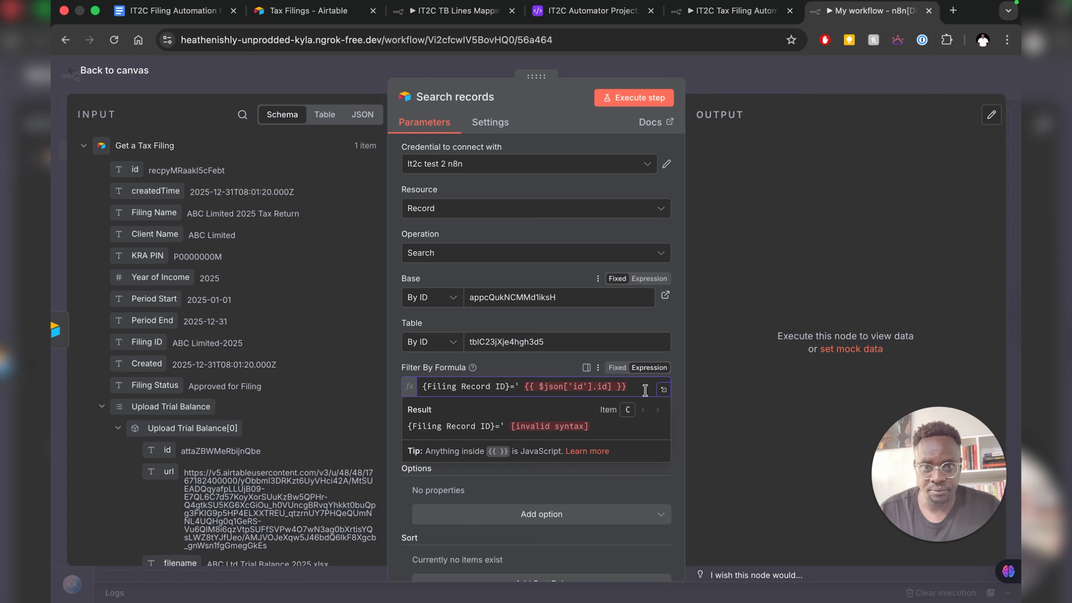
left_click(616, 387)
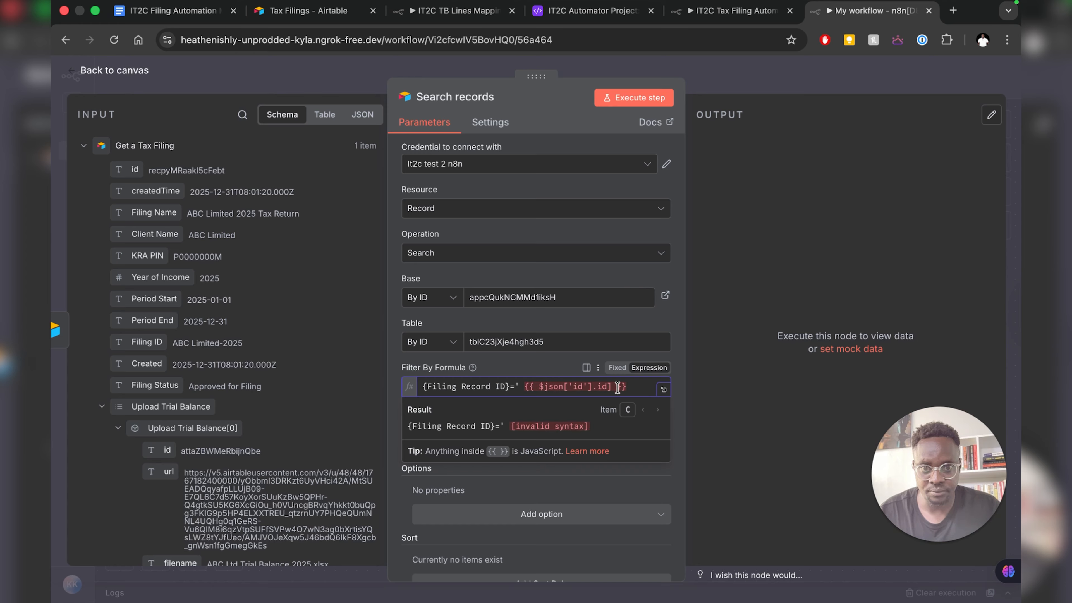
key("BackSpace")
key("BackSpace")
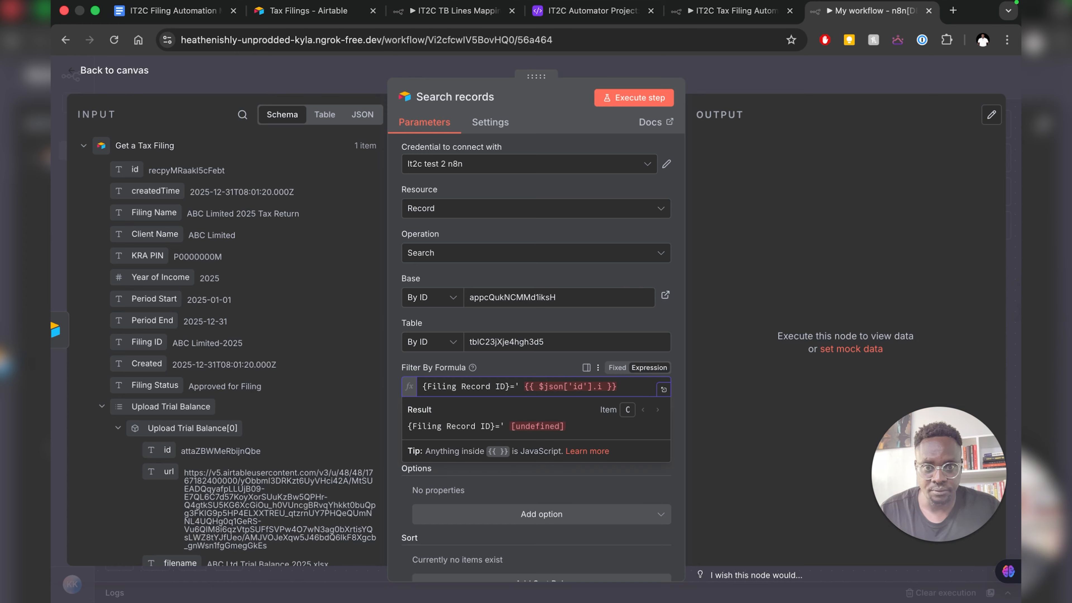
key("BackSpace")
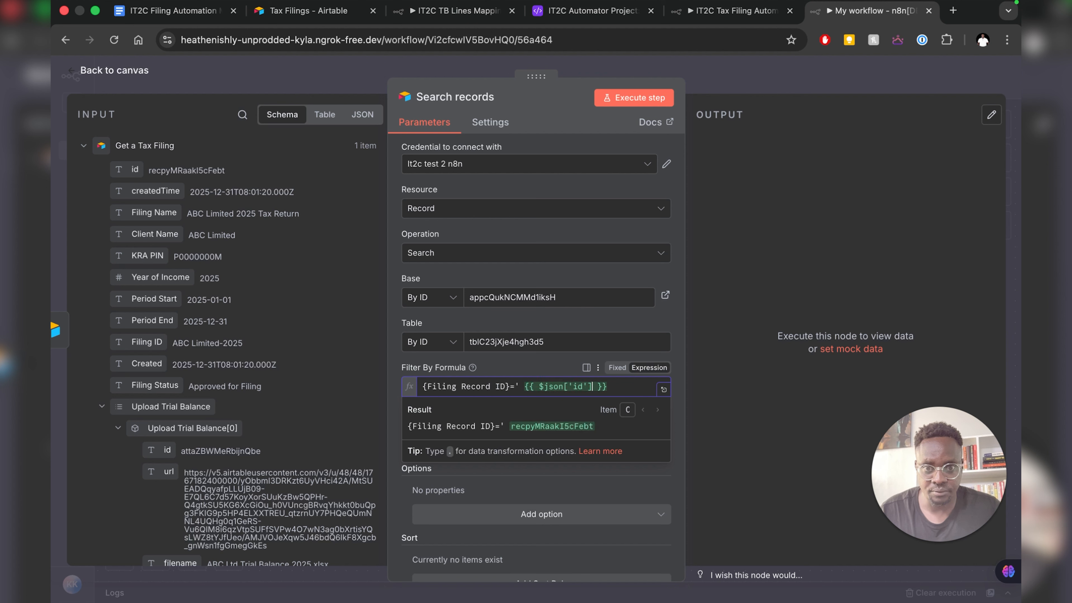
left_click(597, 387)
left_click(518, 384)
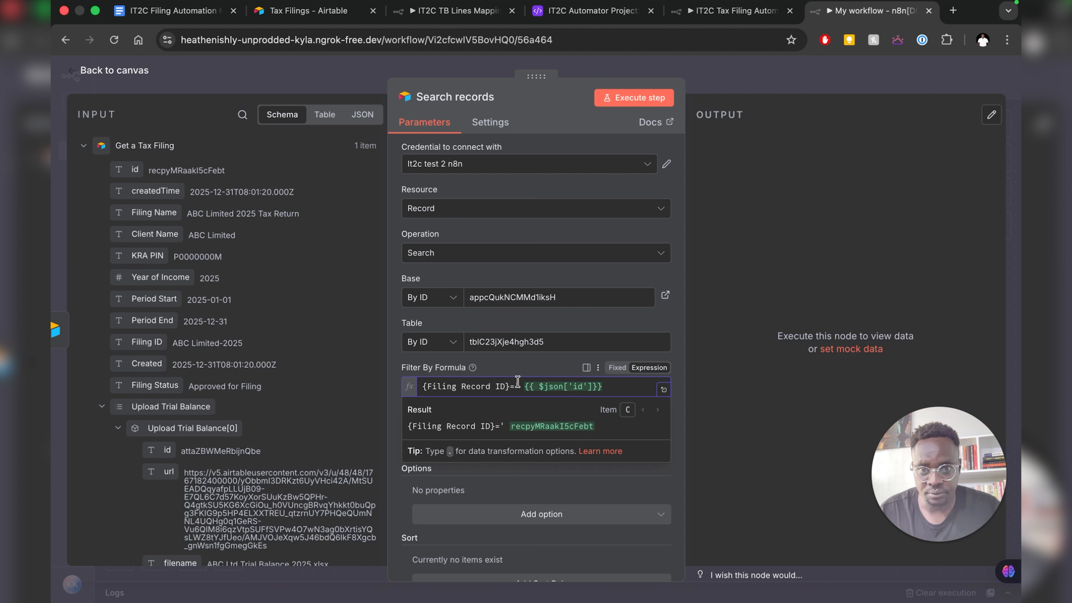
left_click(524, 386)
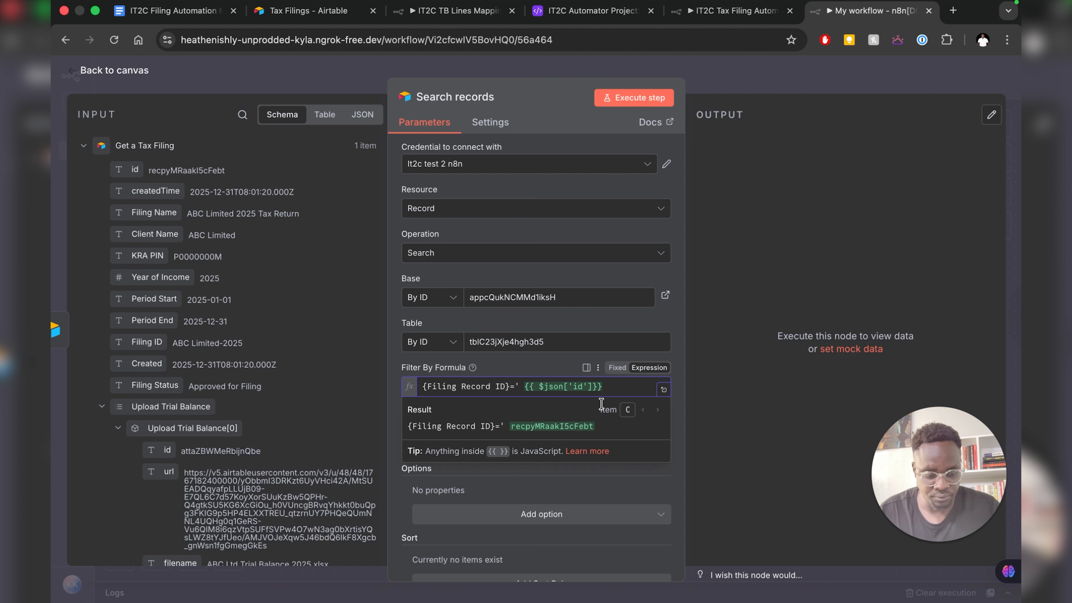
key("BackSpace")
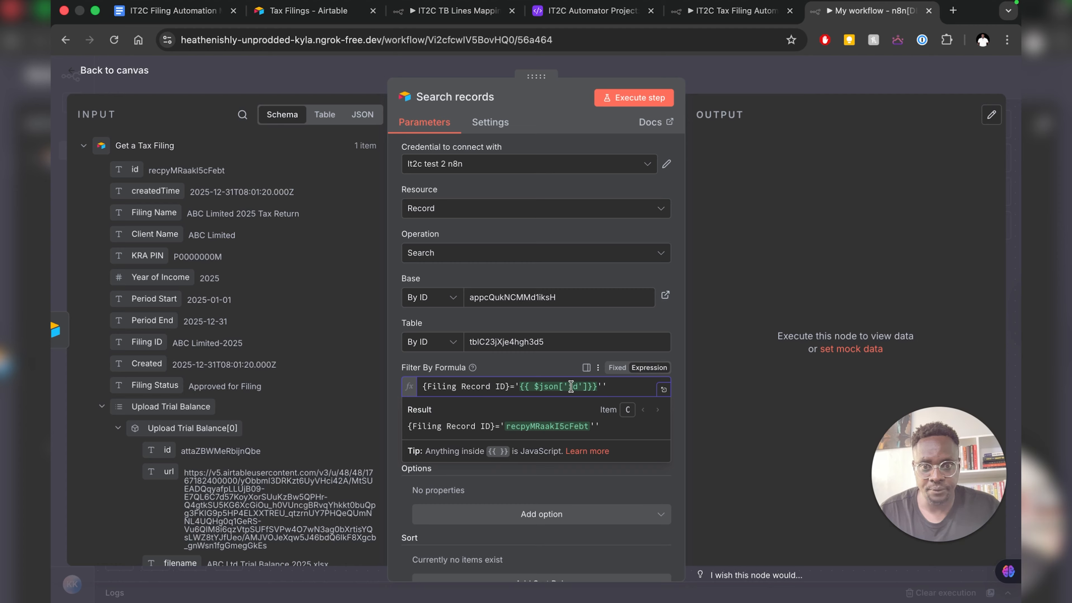
- Delete the quotes before {{ $json['id'] }} and finish editing the formula
left_click_drag(603, 386, 523, 386)
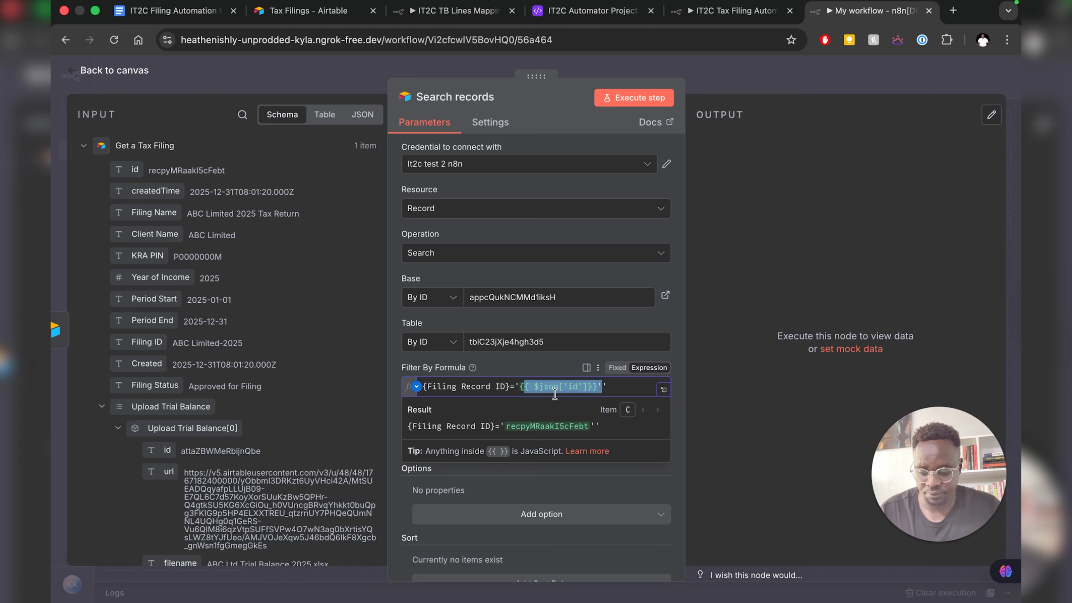
key("BackSpace")
type("{")
key("ctrl+z")
key("ctrl+z")
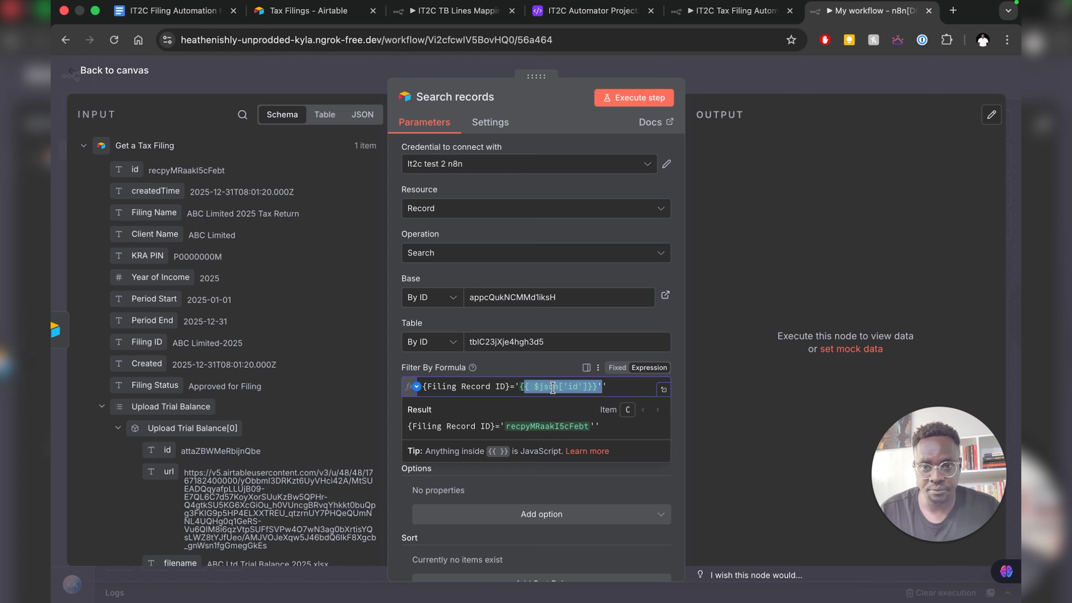
left_click_drag(519, 387, 597, 386)
key("super+c")
key("BackSpace")
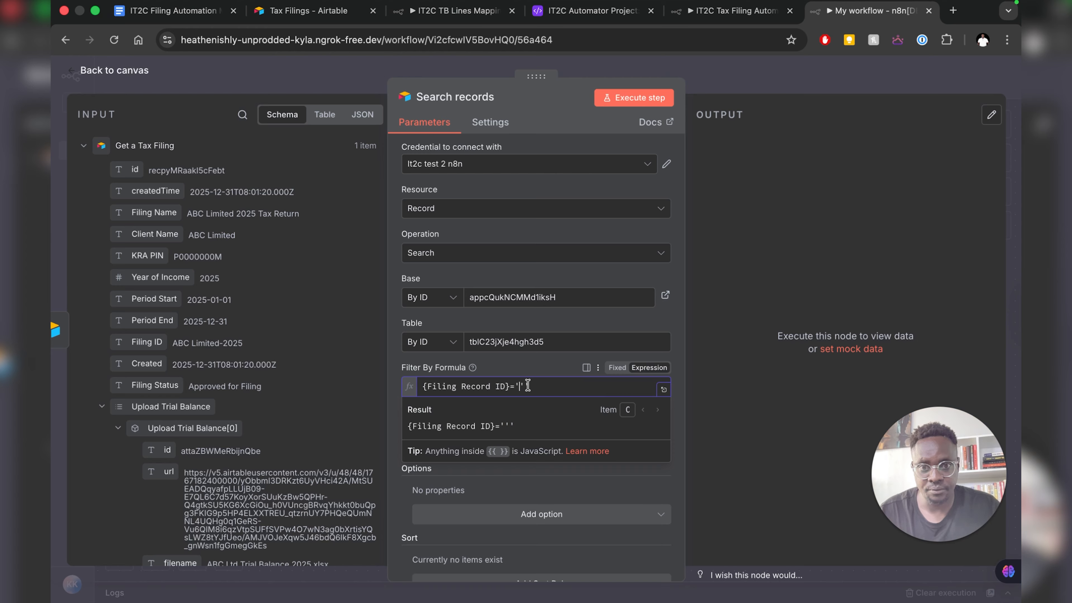
key("ctrl+z")
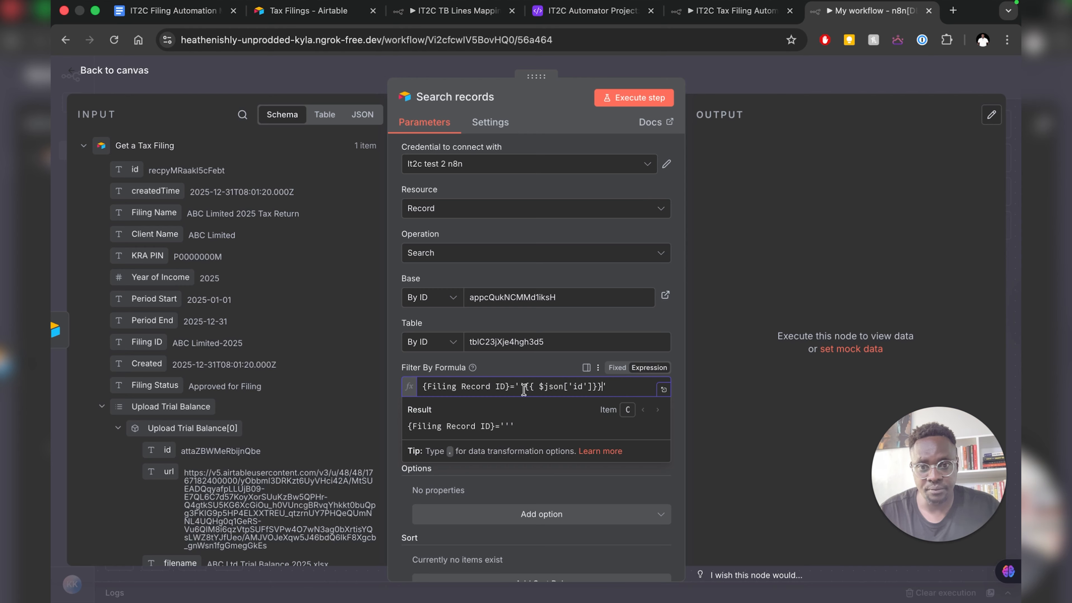
key("Left")
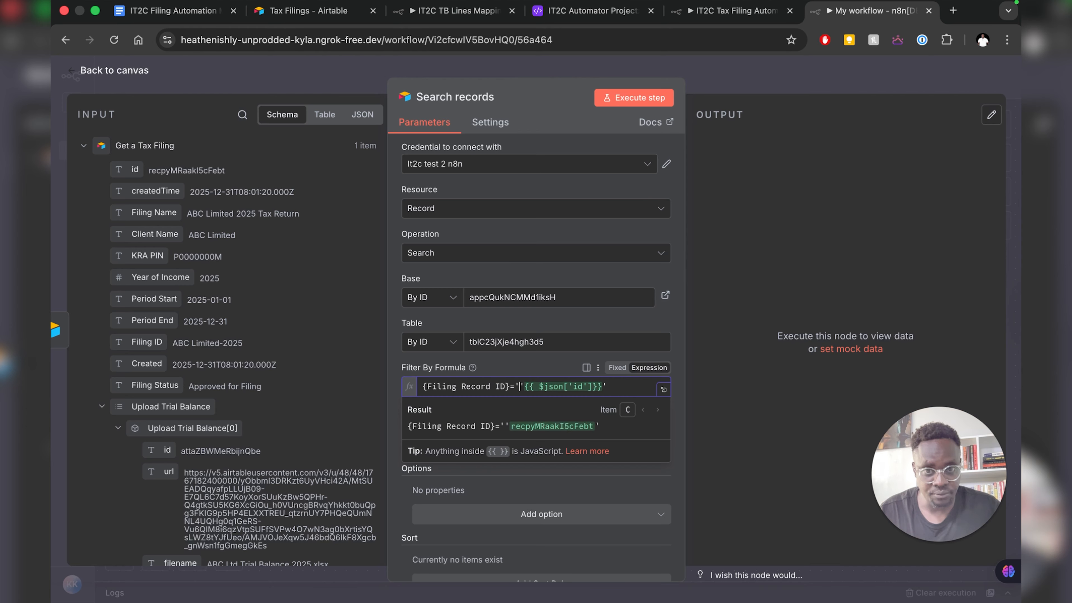
key("BackSpace")
key("Delete")
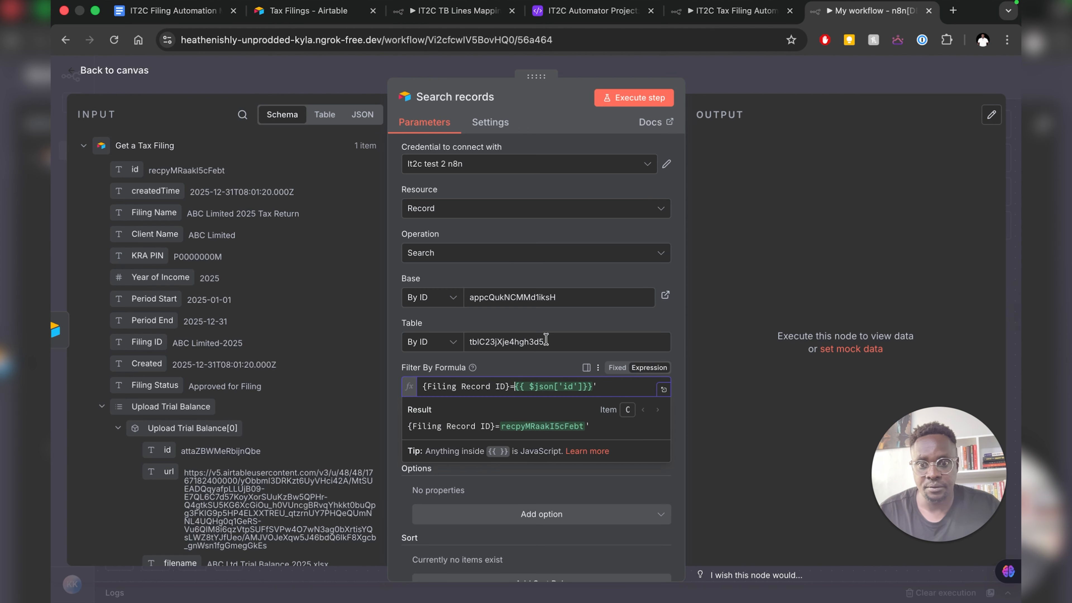
scroll(530, 320, "down", 1)
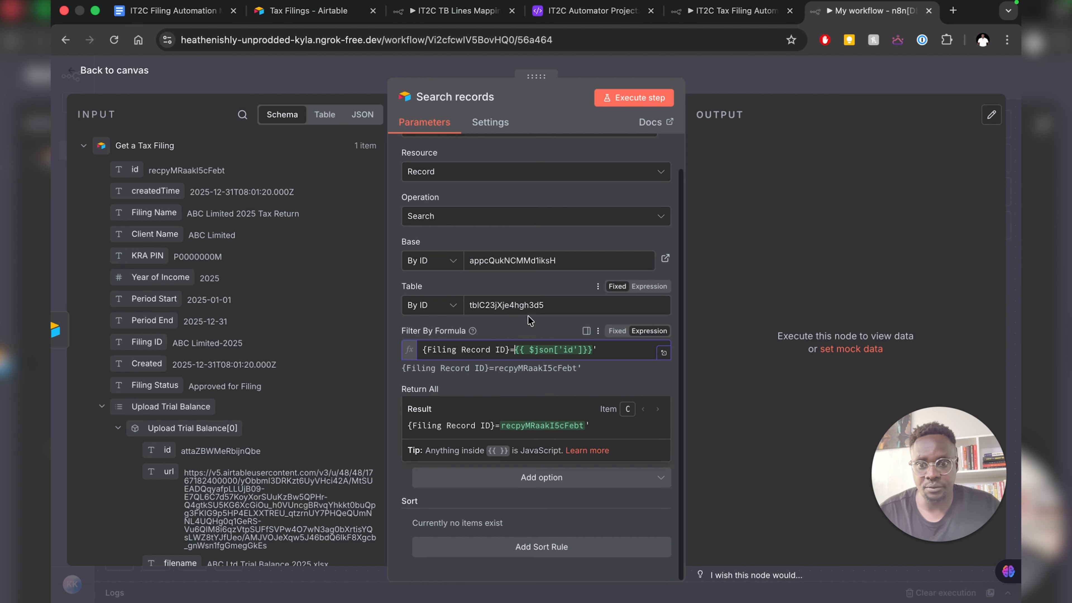
left_click(540, 150)
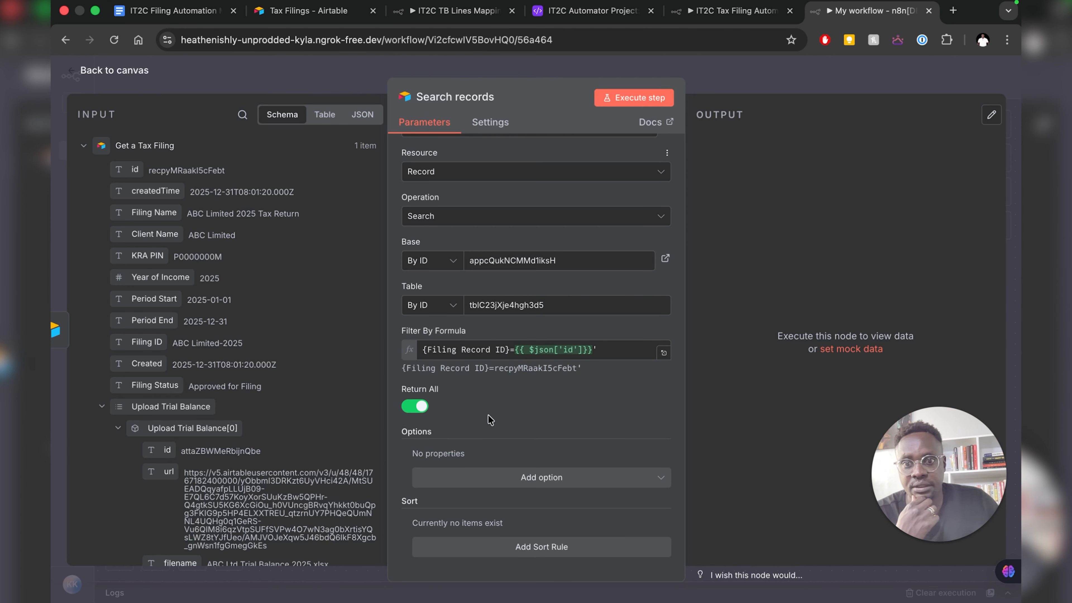
left_click(731, 14)
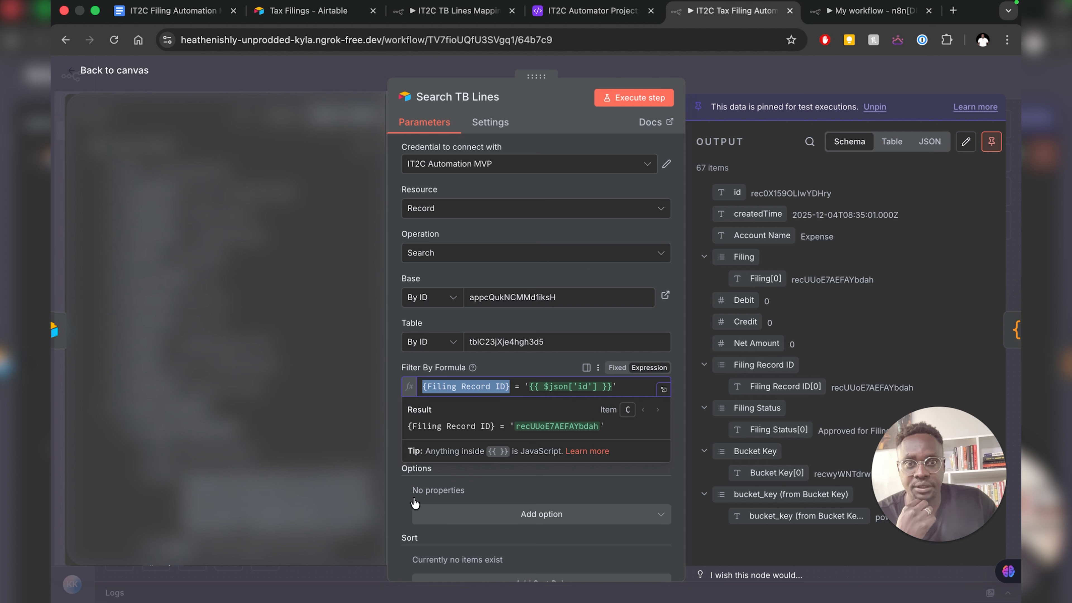
left_click(399, 499)
scroll(399, 500, "down", 1)
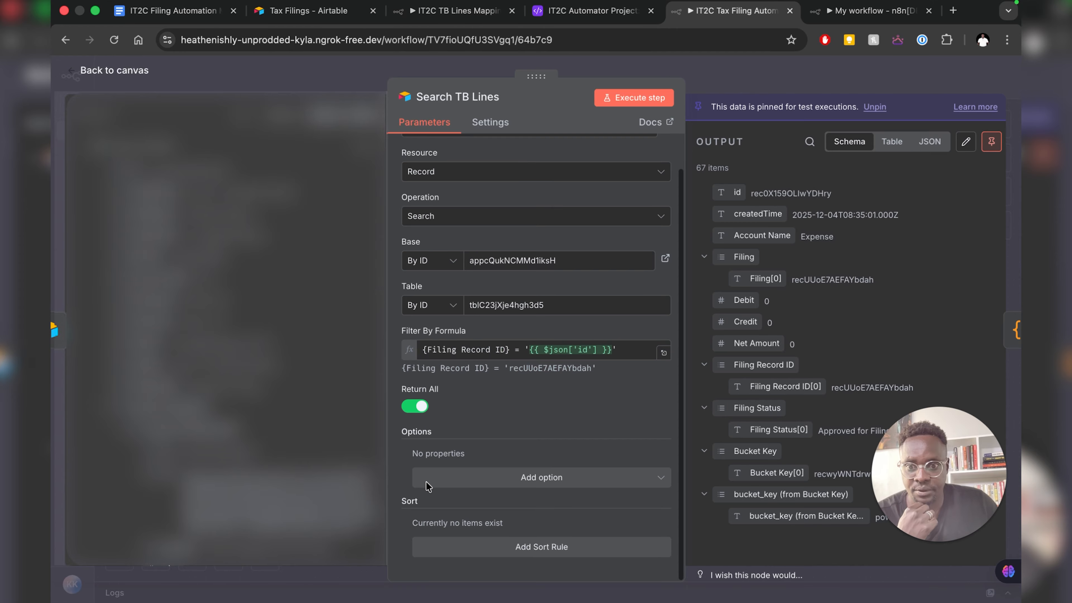
left_click(491, 123)
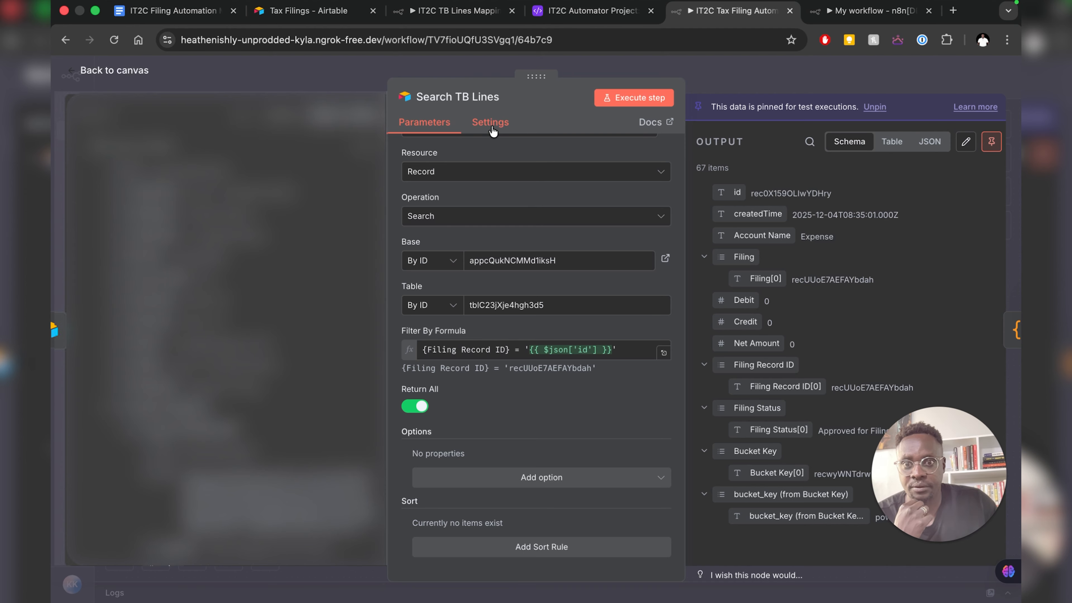
left_click(439, 130)
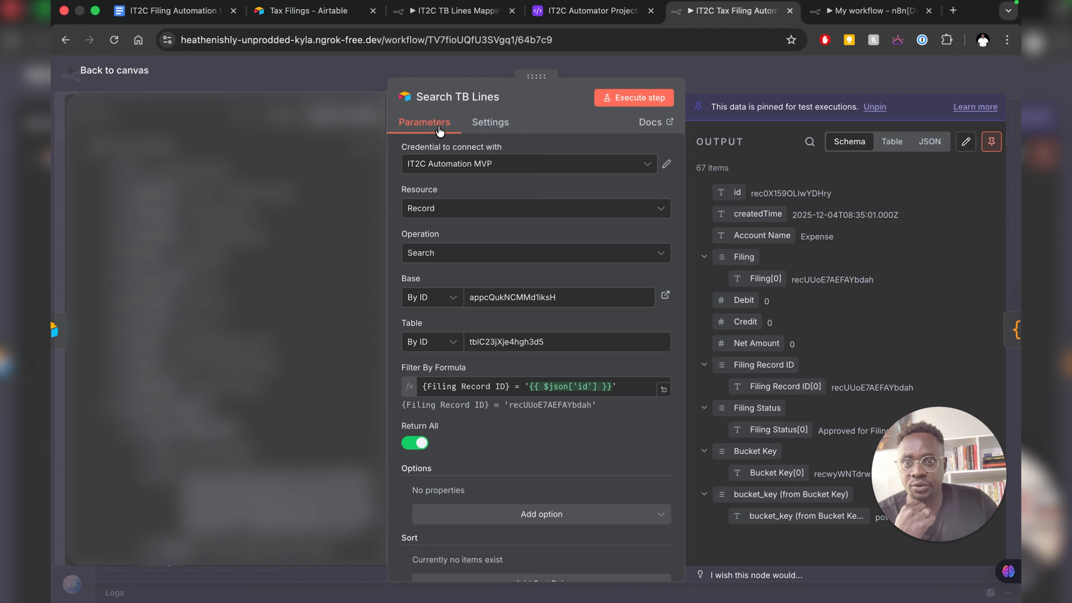
left_click(834, 12)
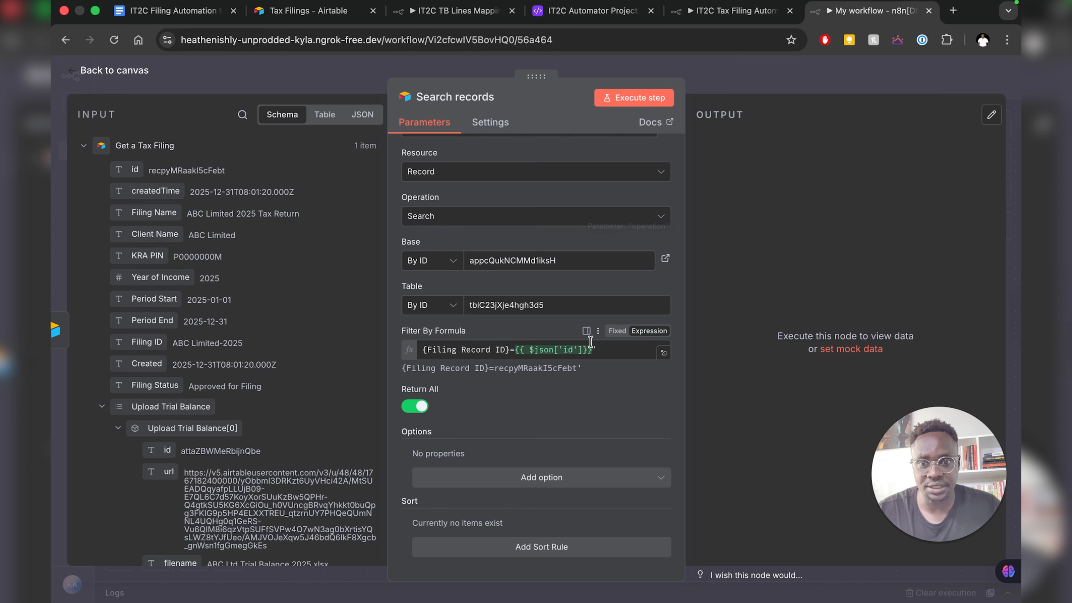
- Wrap {{ $json['id'] }} in single quotes in the filter formula and execute Search records
left_click(534, 350)
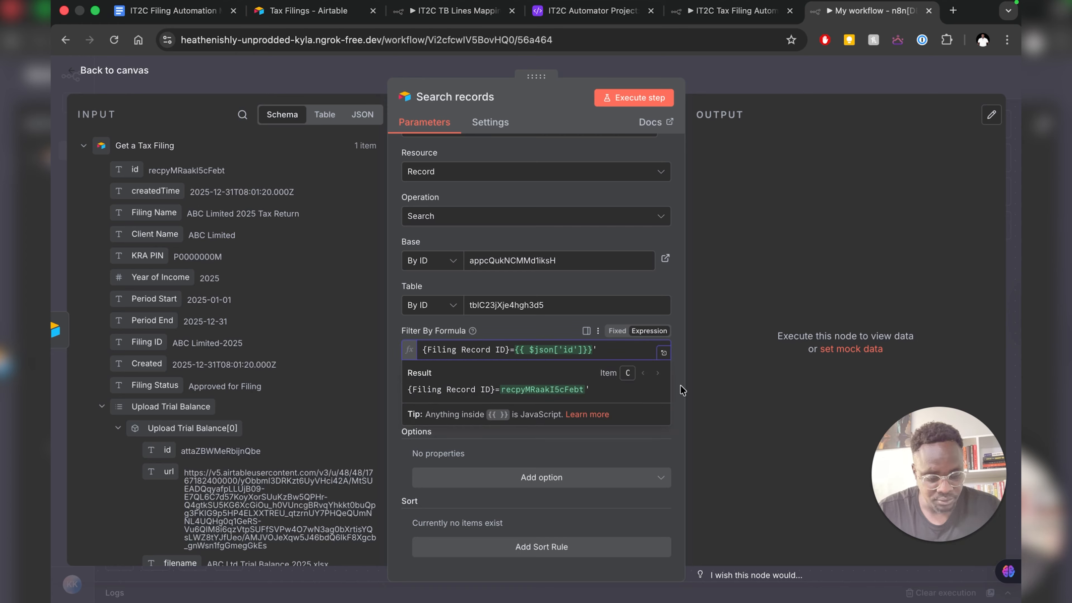
type("'")
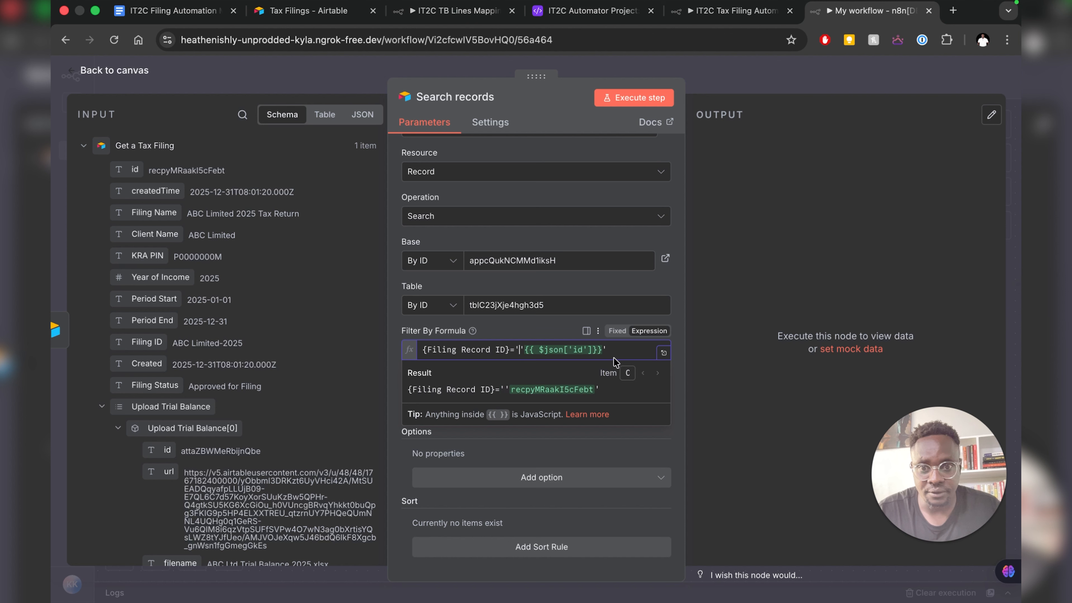
left_click_drag(602, 349, 525, 349)
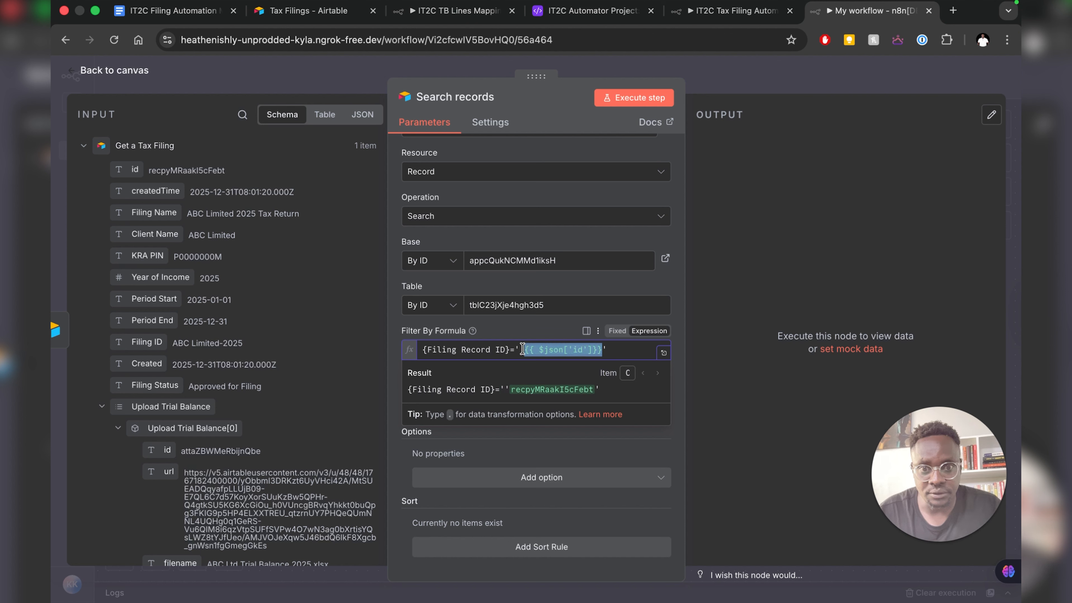
key("BackSpace")
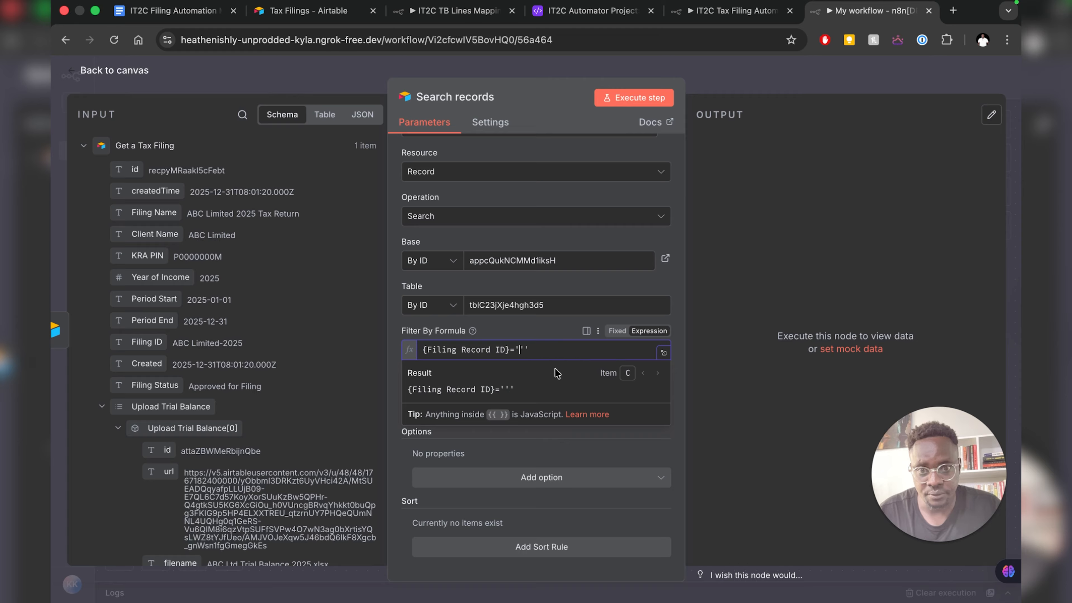
key("Left")
key("super+v")
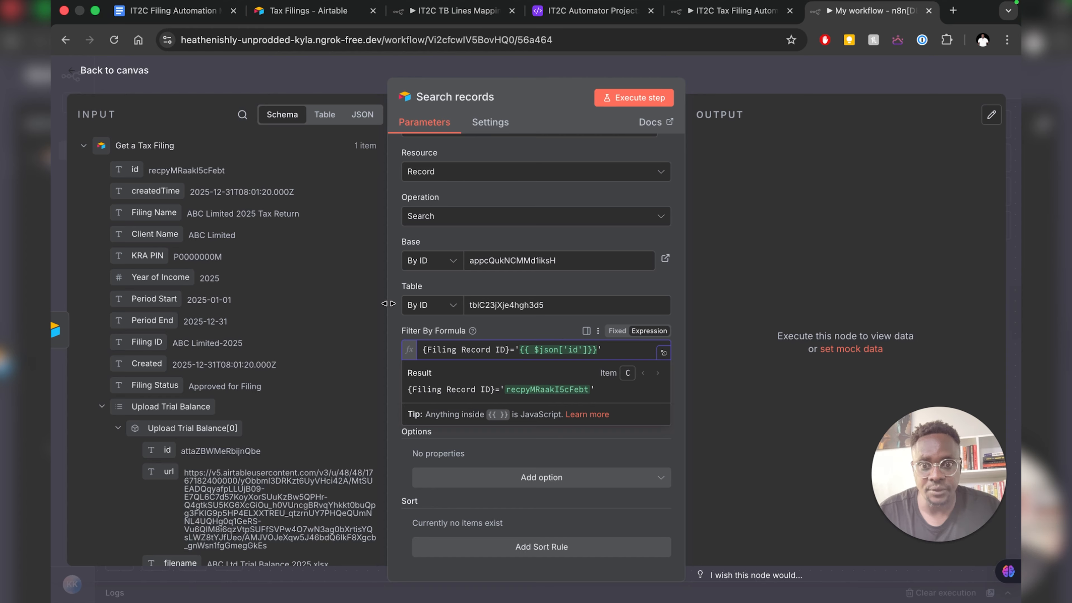
left_click(488, 443)
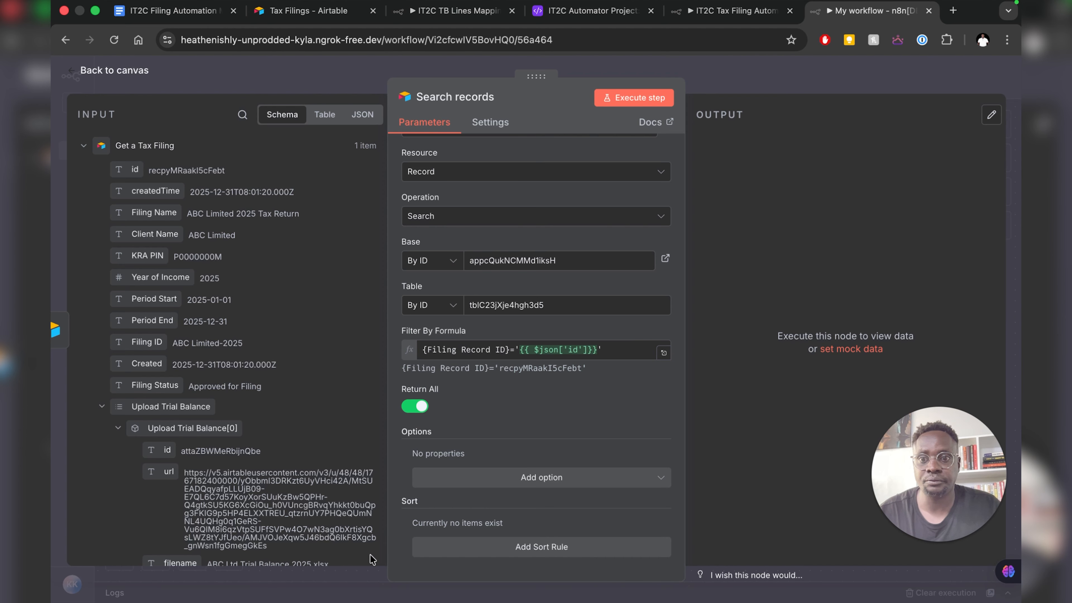
left_click(637, 101)
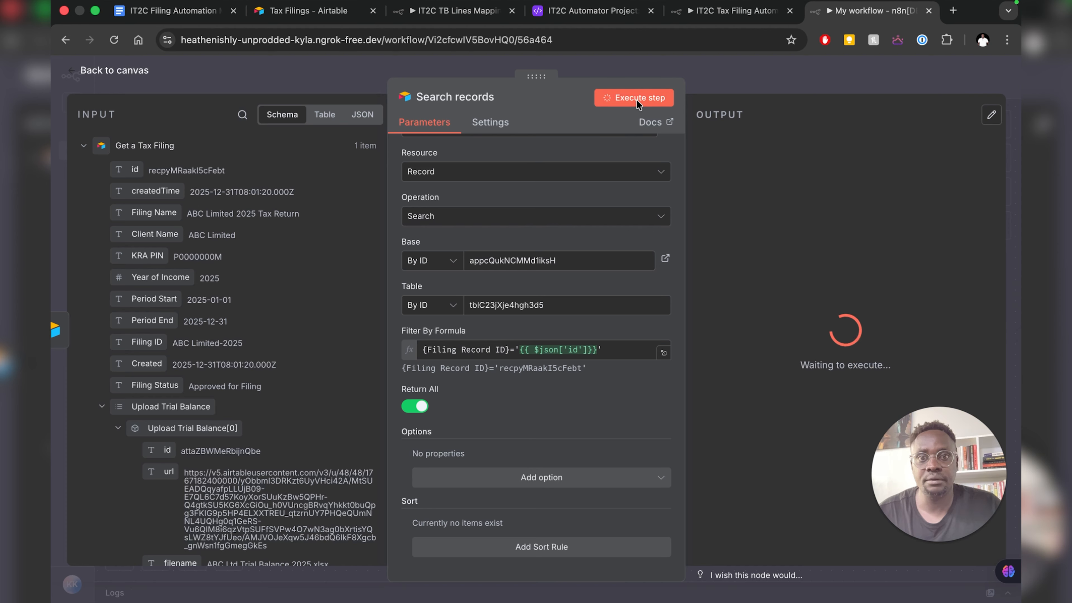
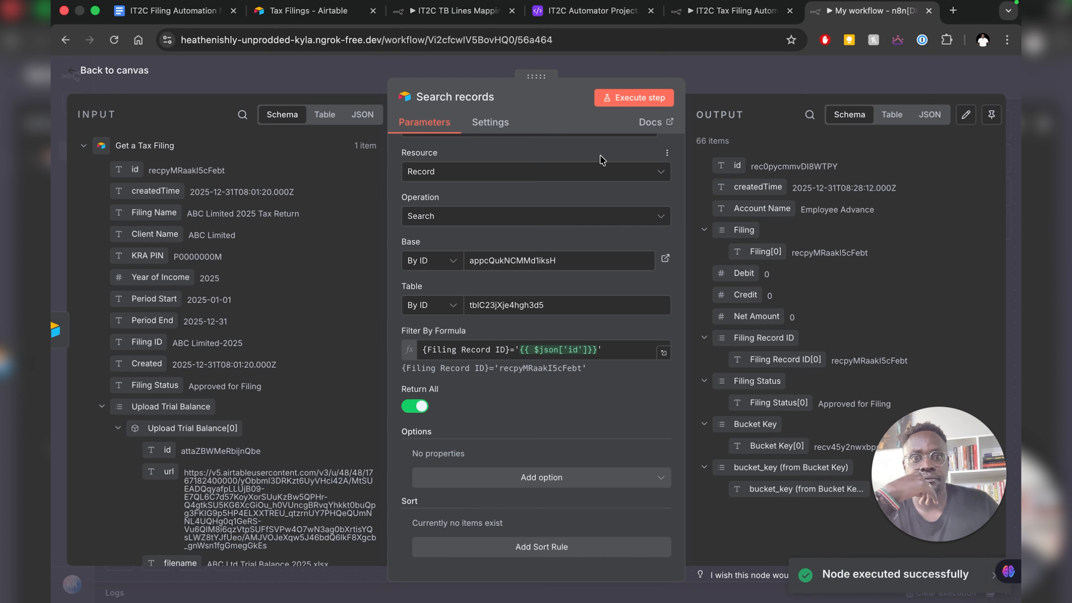
- Show the Search records output as a table and scroll across its columns
left_click(891, 120)
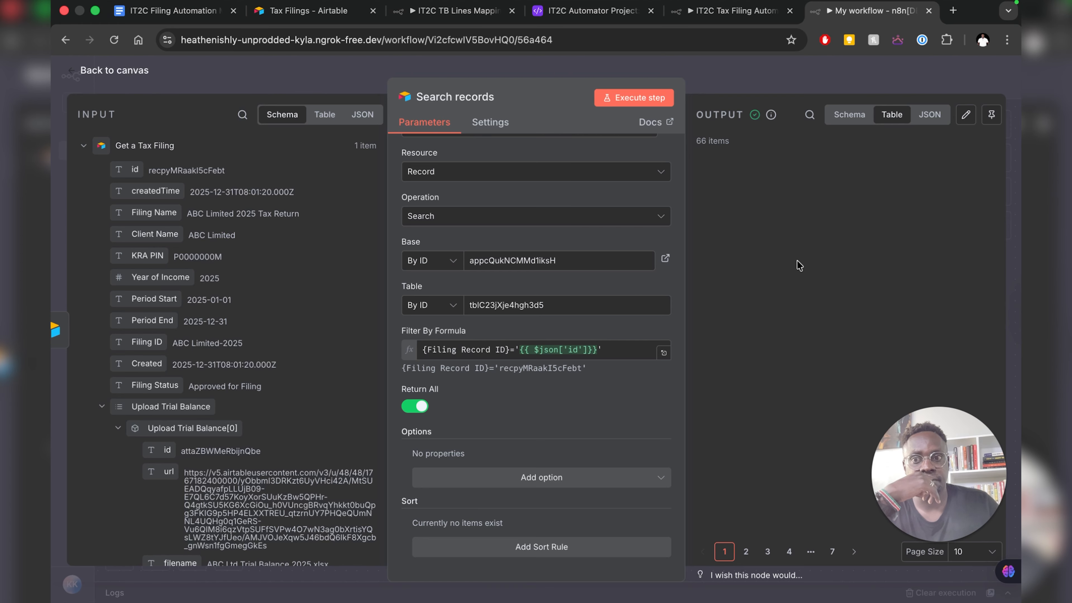
scroll(804, 256, "right", 10)
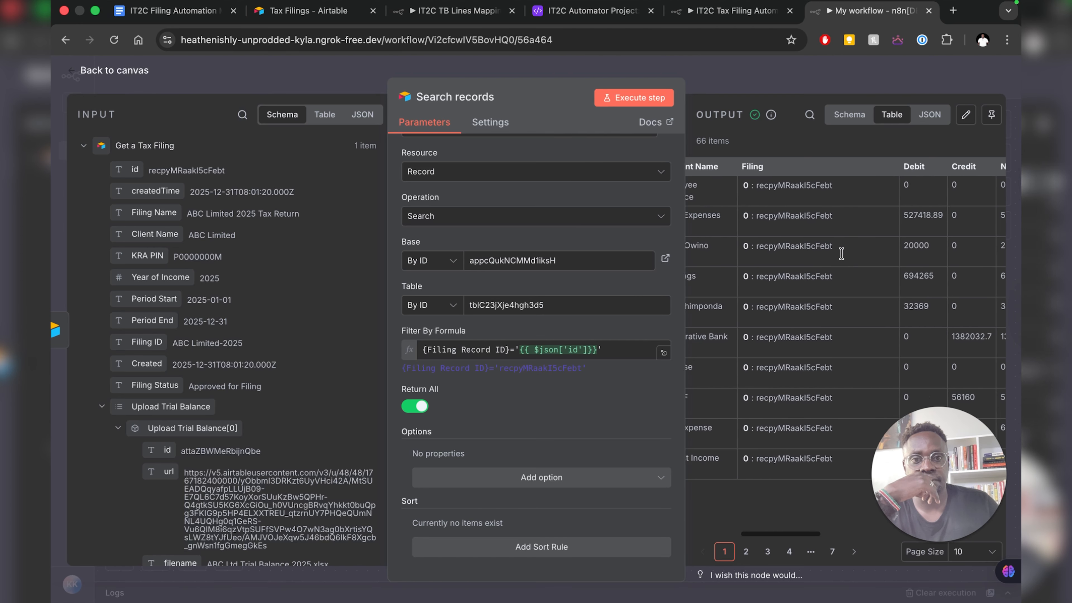
scroll(842, 257, "right", 5)
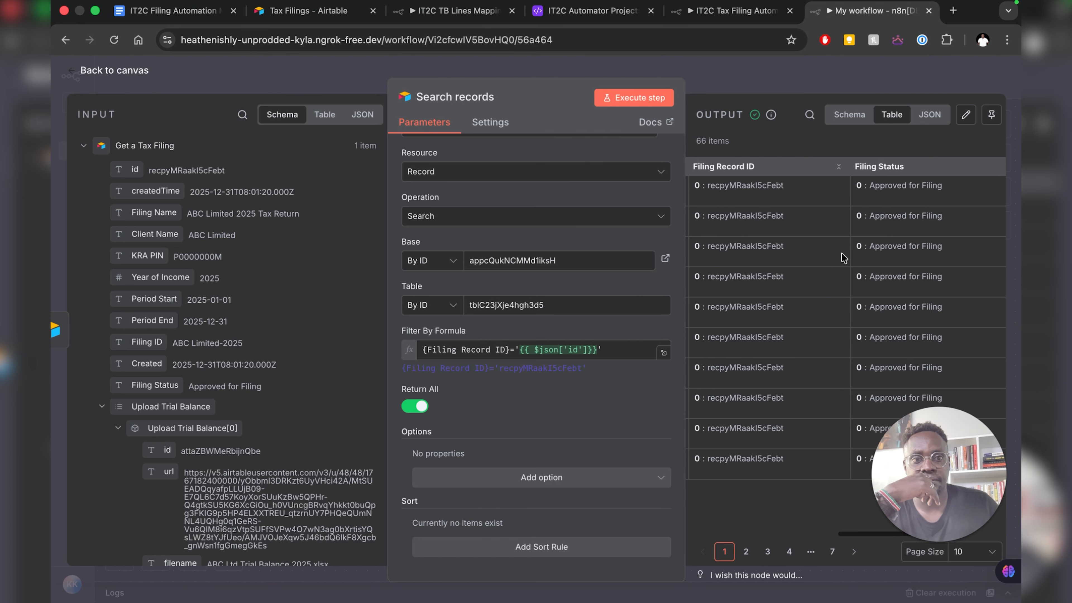
scroll(841, 256, "left", 15)
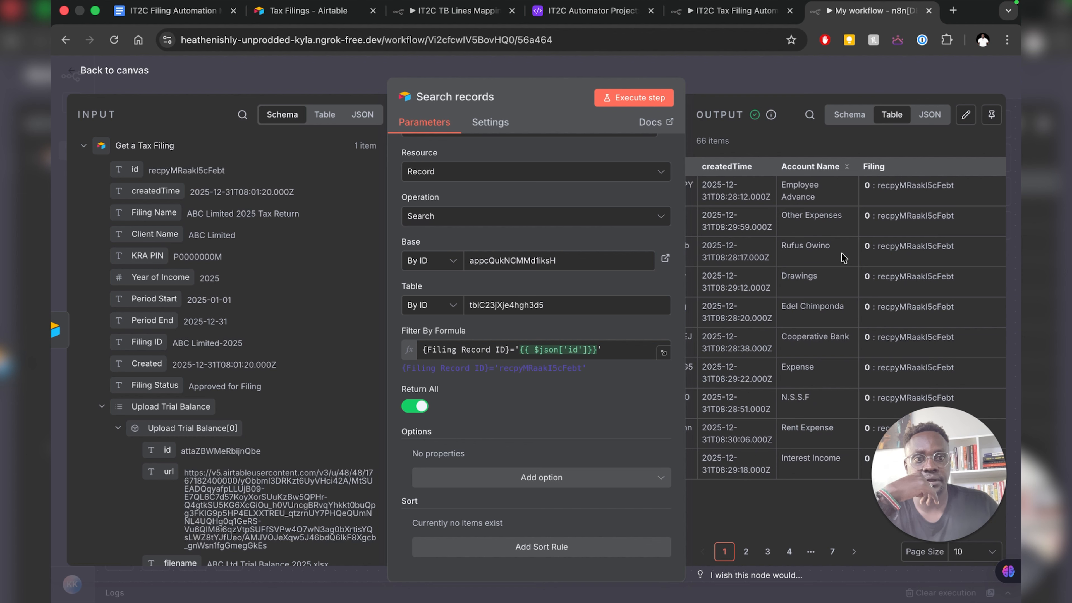
scroll(841, 254, "right", 5)
scroll(842, 257, "right", 8)
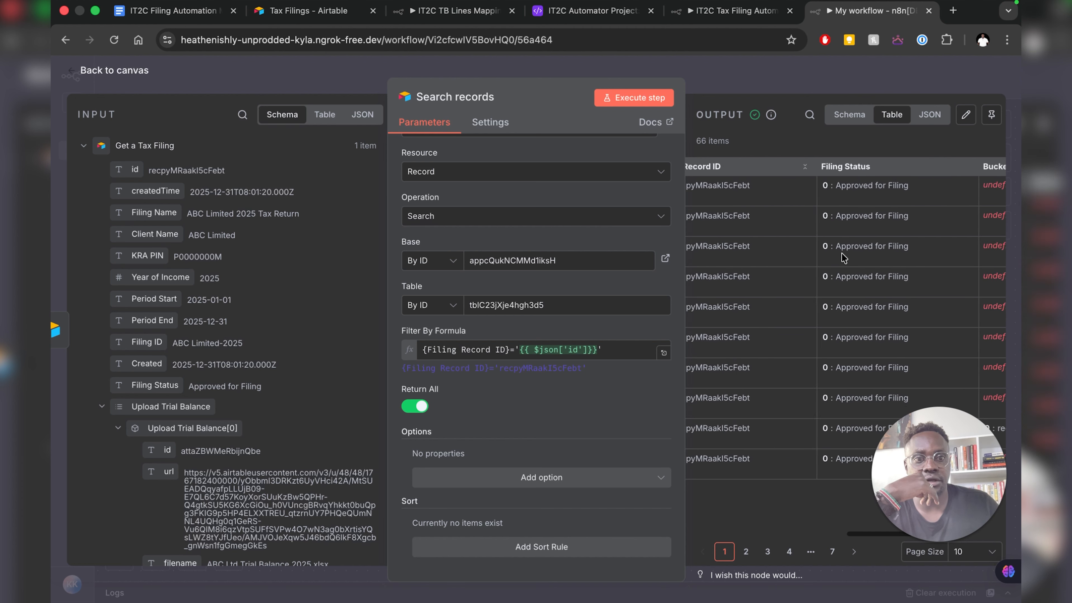
scroll(841, 253, "right", 1)
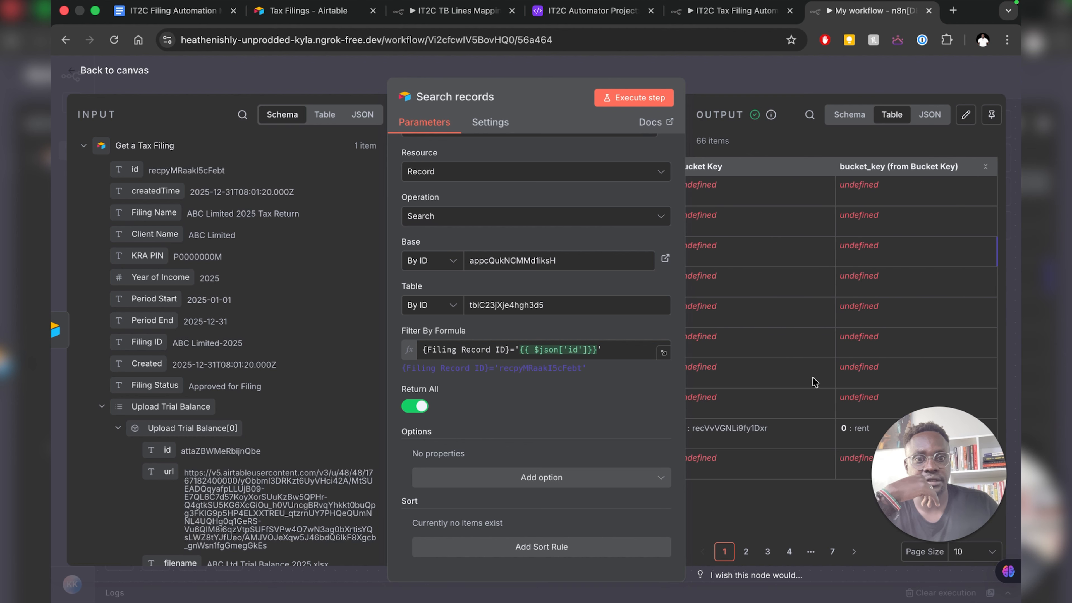
- Set the output page size to 100 rows, review the 66 items, and return to the canvas
left_click(972, 552)
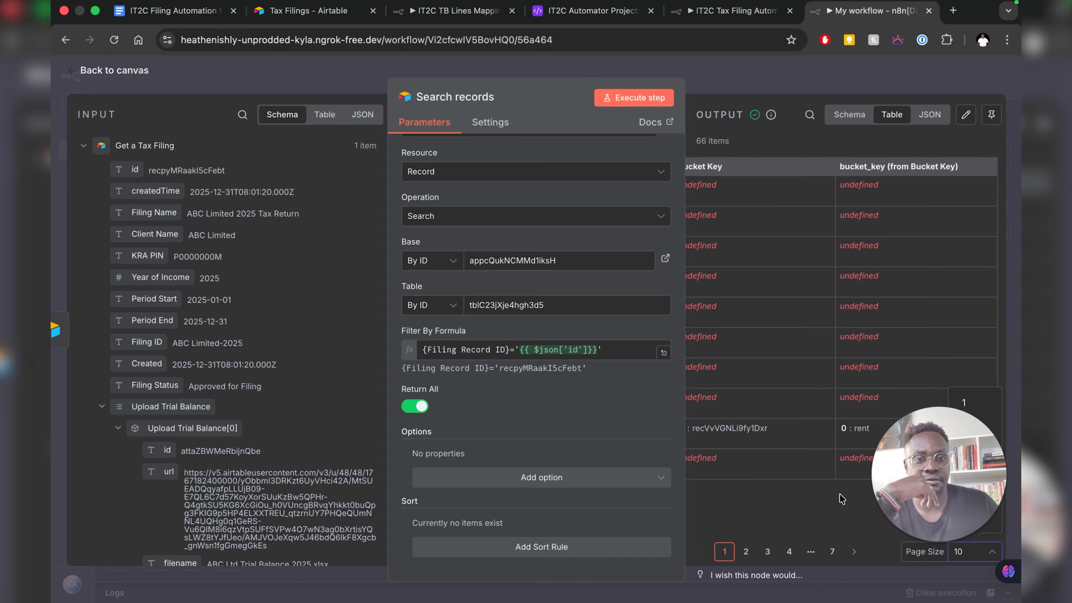
left_click(925, 458)
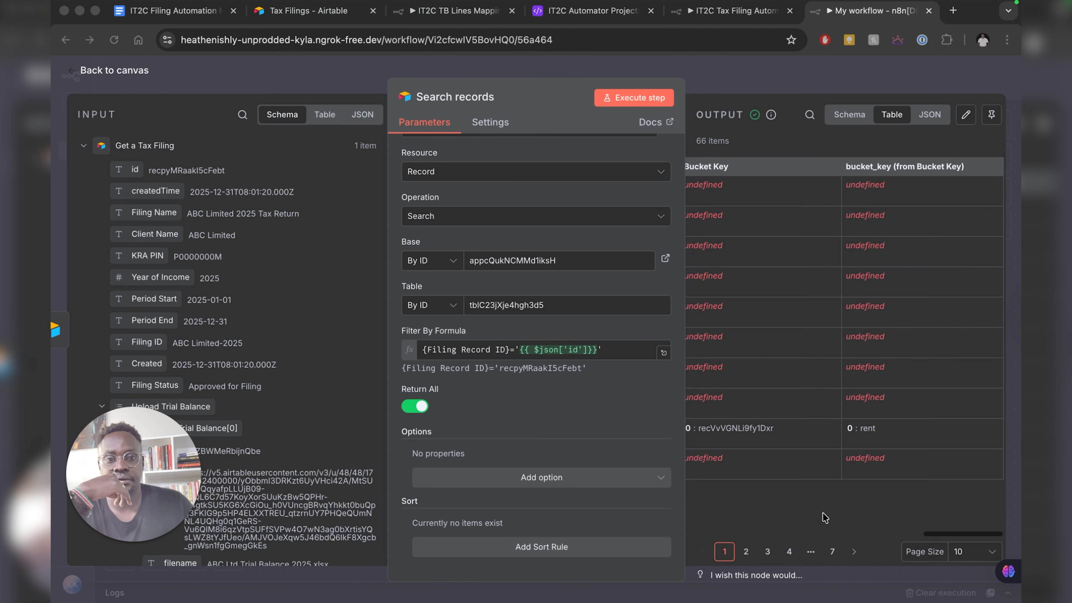
left_click(988, 558)
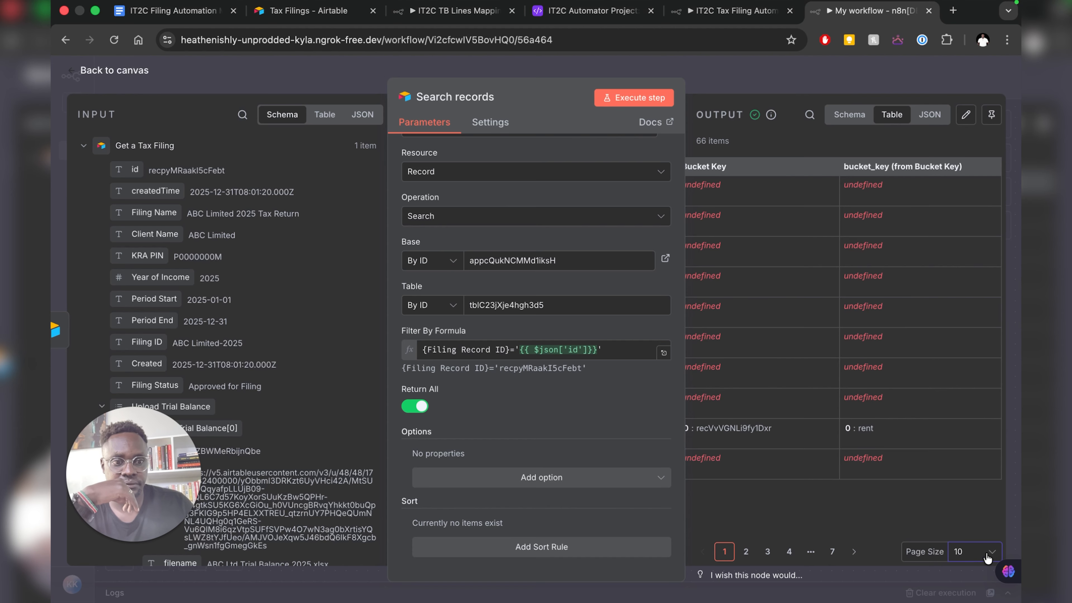
left_click(987, 558)
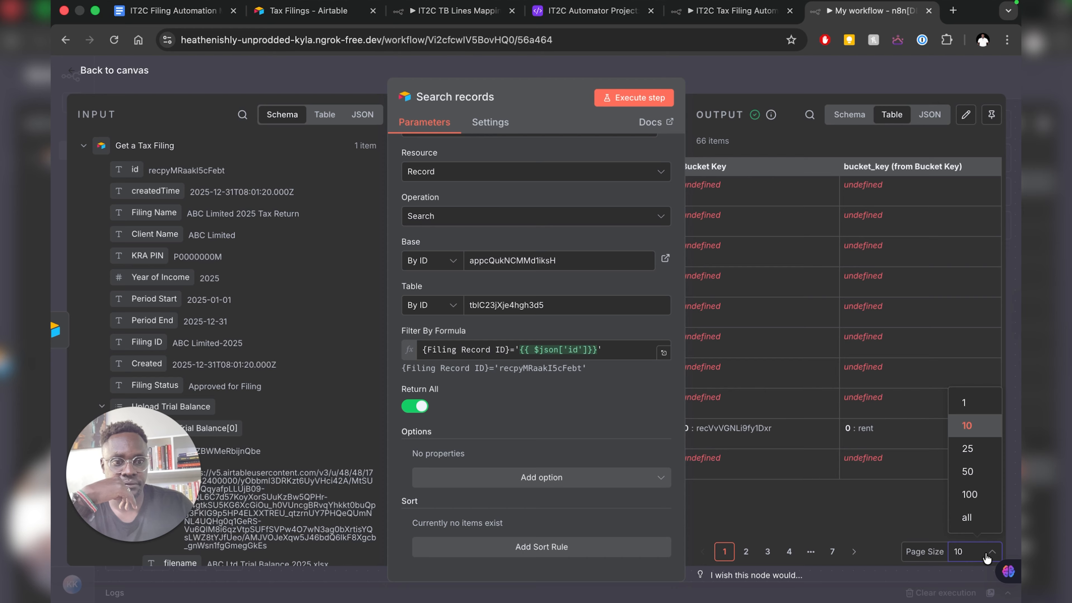
left_click(969, 494)
scroll(879, 403, "left", 5)
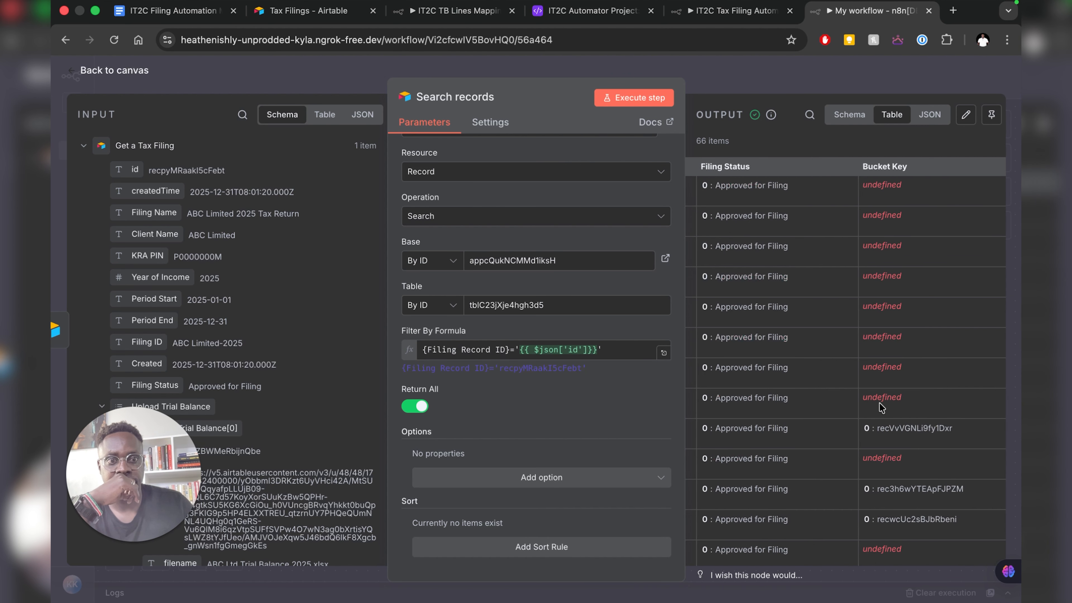
scroll(879, 403, "right", 4)
scroll(879, 403, "right", 2)
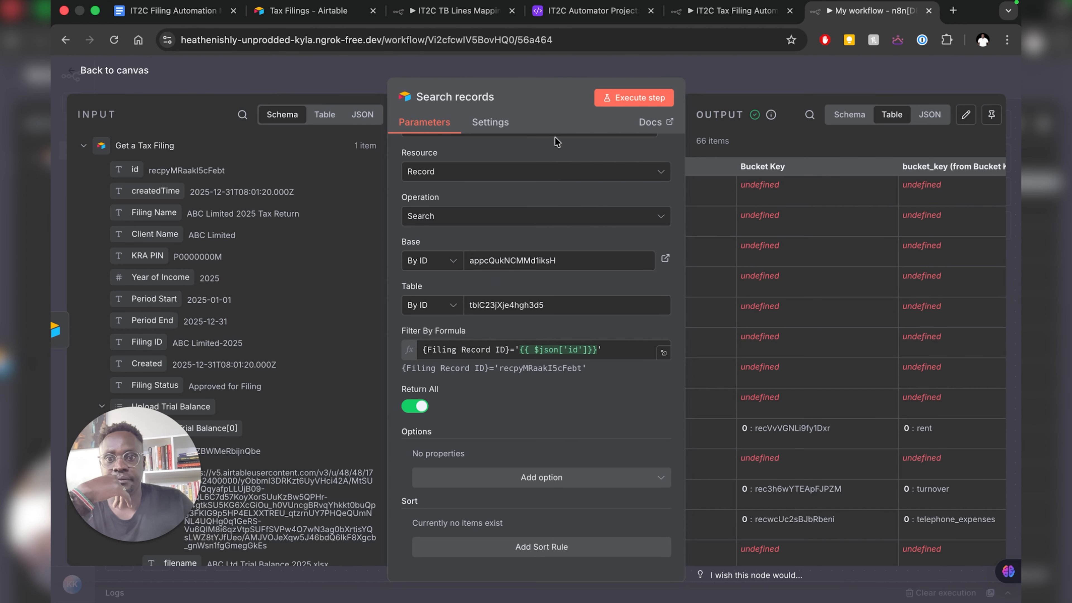
key("Escape")
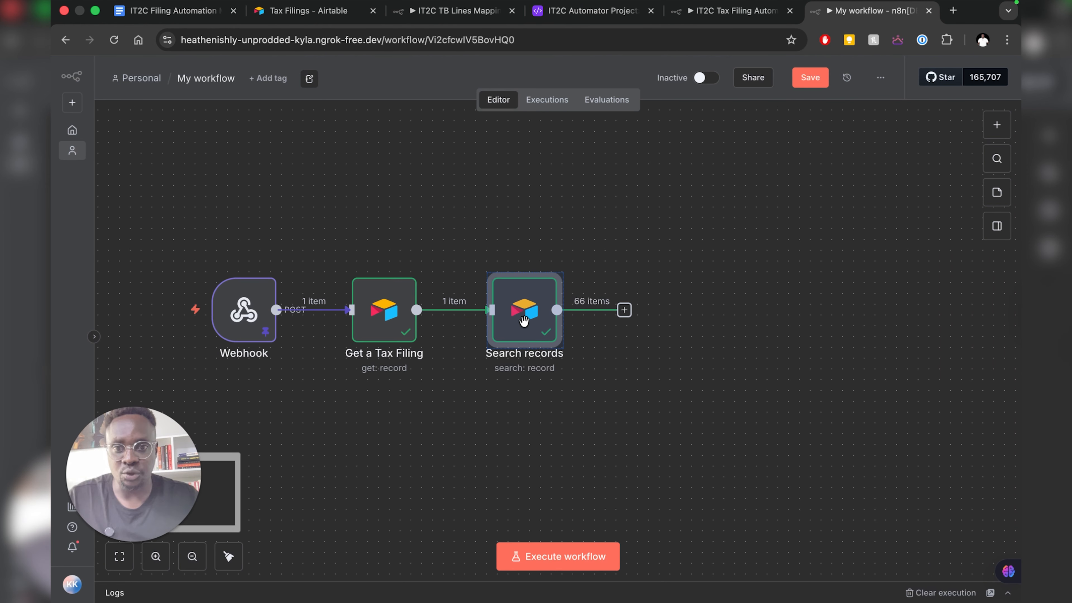
- Pin the Search records and Get a Tax Filing outputs, then view the IT2C Tax Filing Automation workflow
right_click(519, 314)
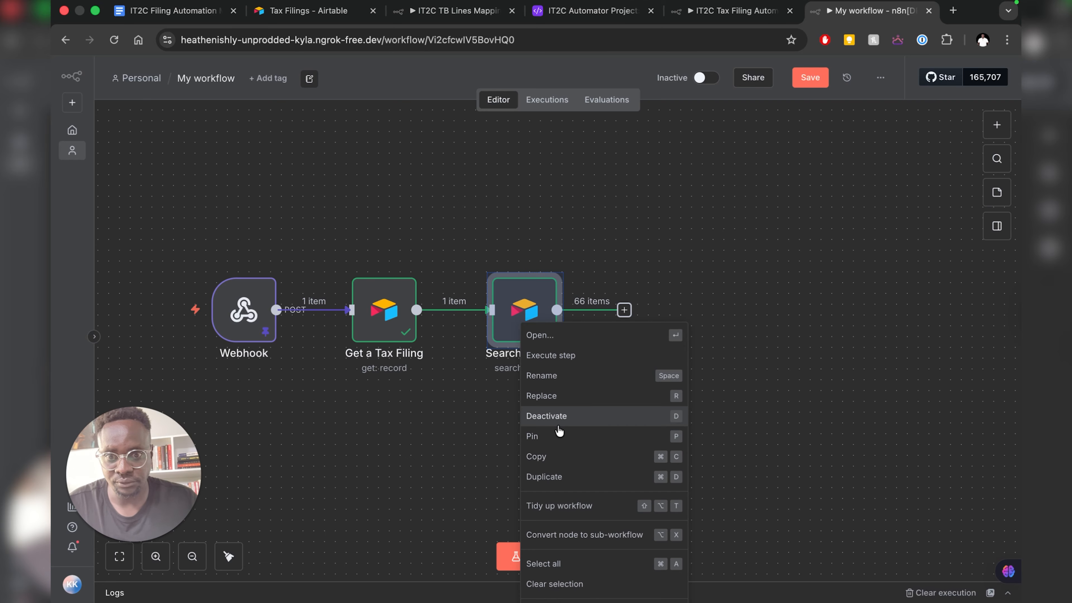
left_click(555, 437)
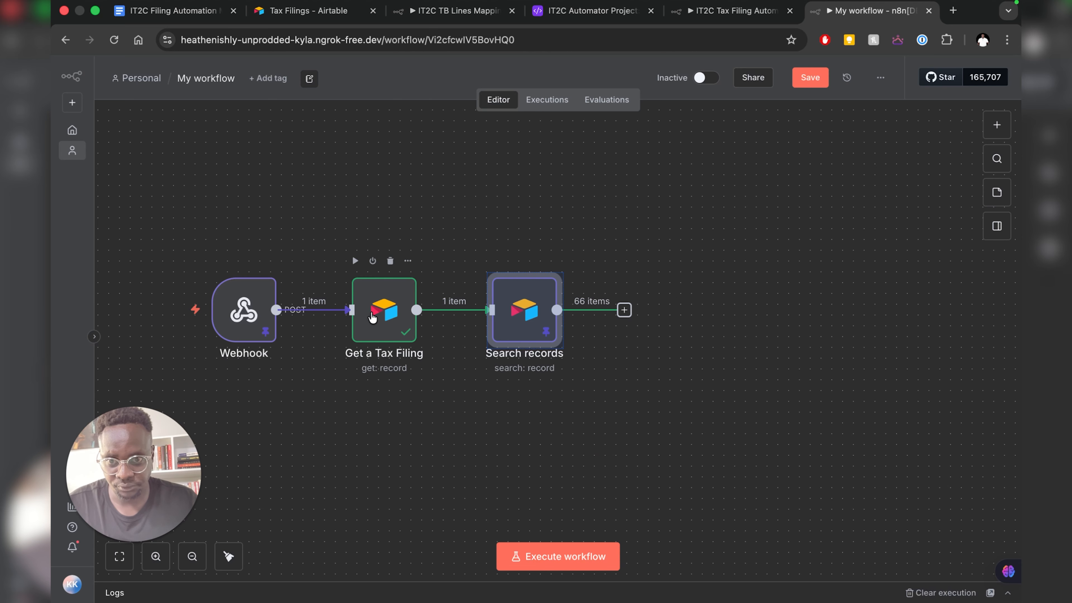
right_click(372, 323)
left_click(405, 441)
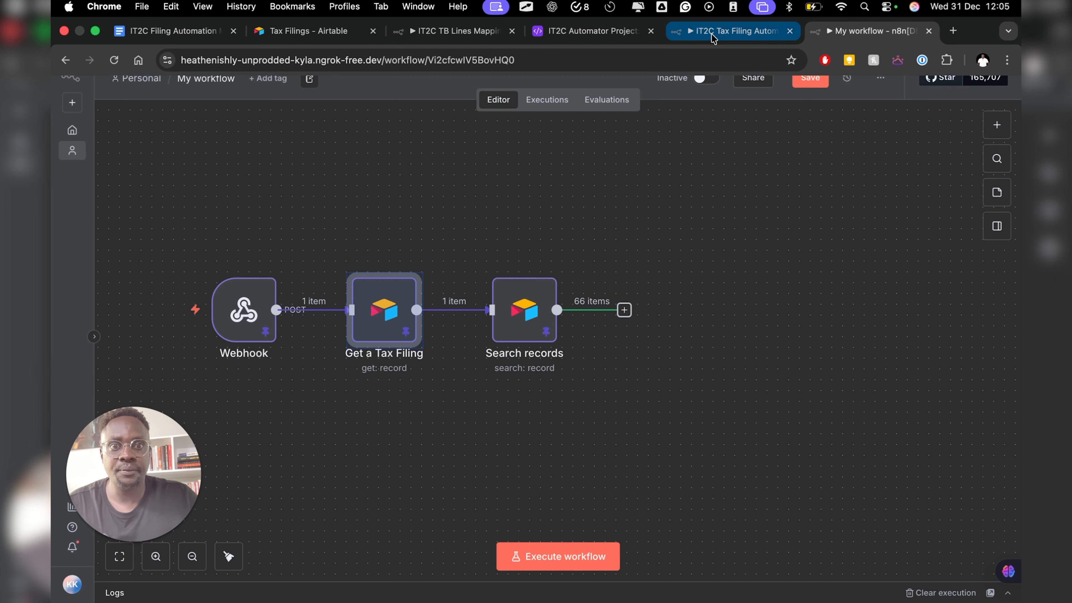
left_click(712, 33)
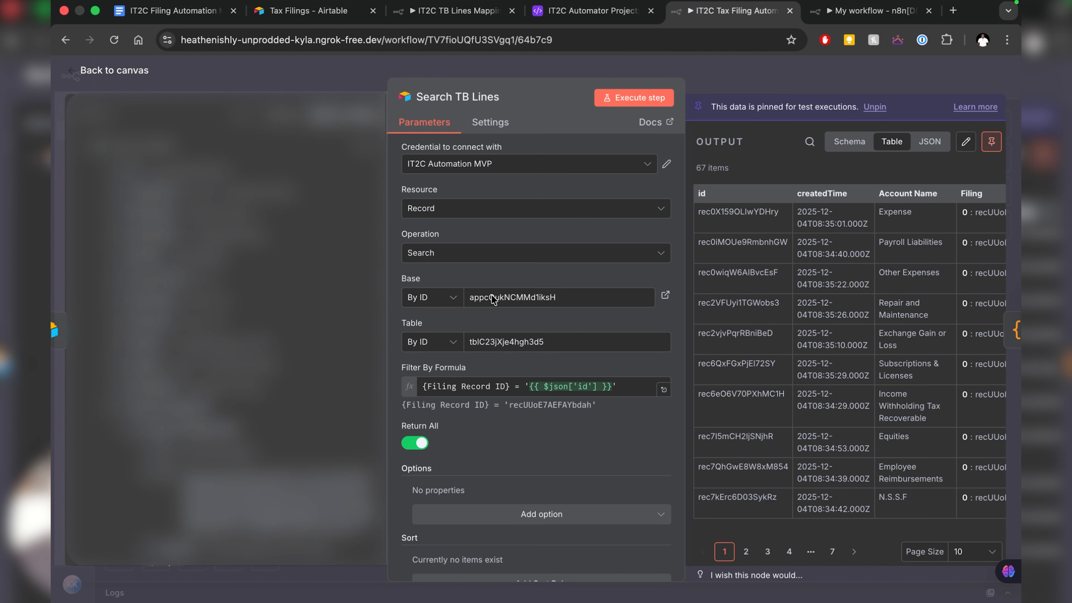
- Open the IT2C workflow's Group TB Lines code node from its canvas
left_click(100, 70)
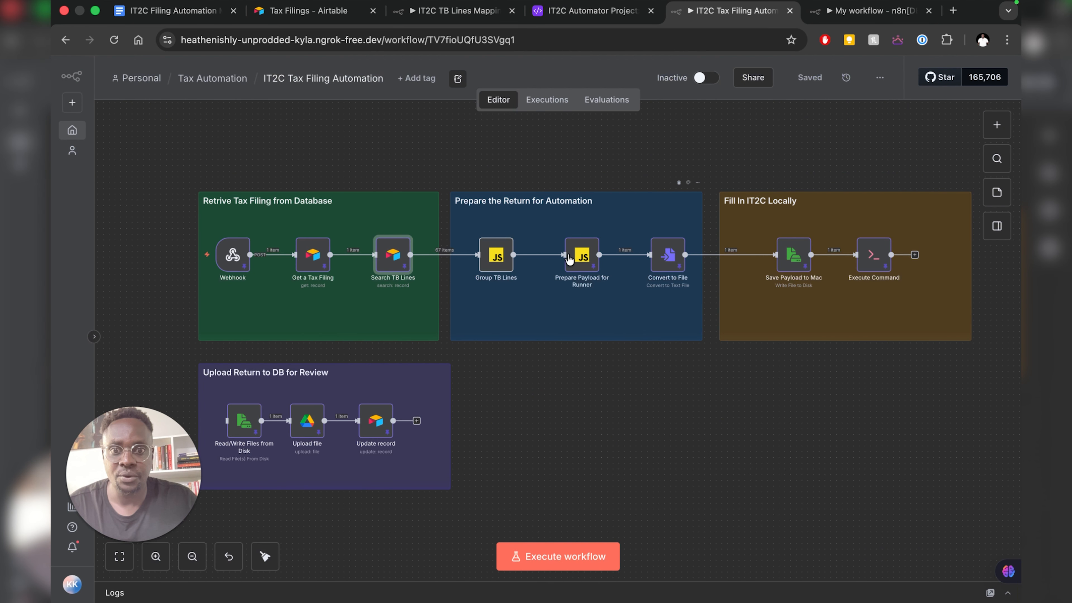
mouse_move(488, 270)
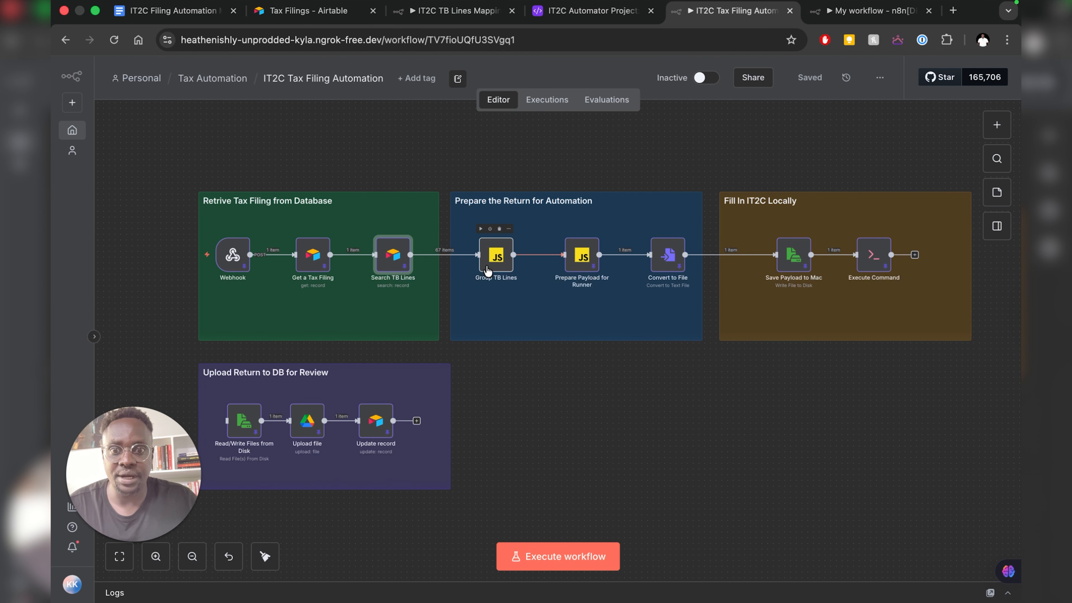
mouse_move(581, 262)
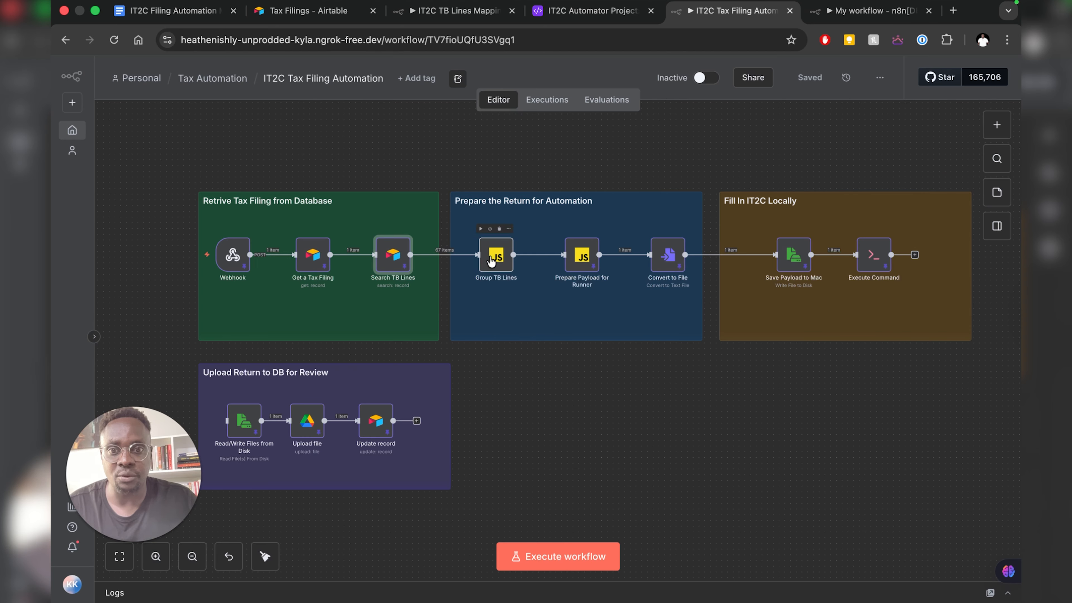
left_click(491, 260)
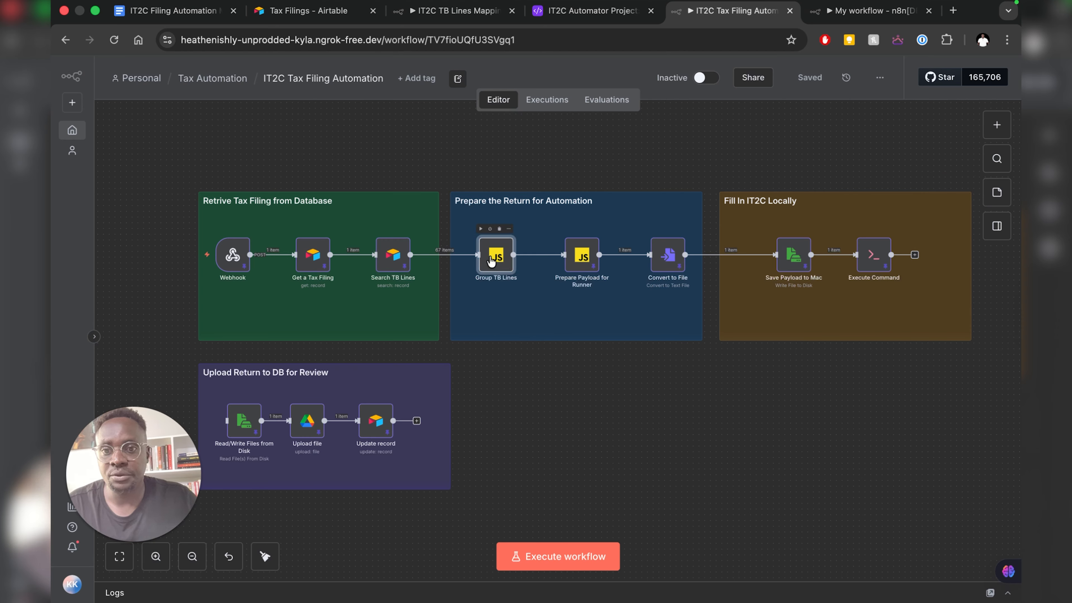
double_click(490, 258)
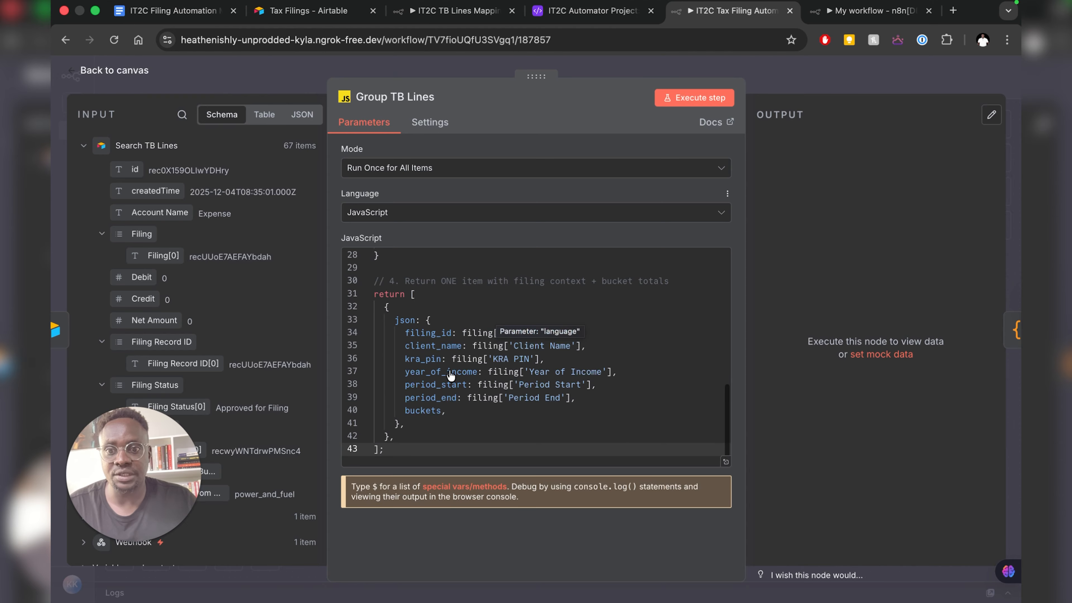
- Review and select the entire Group TB Lines script, then go back to My workflow
scroll(450, 318, "up", 10)
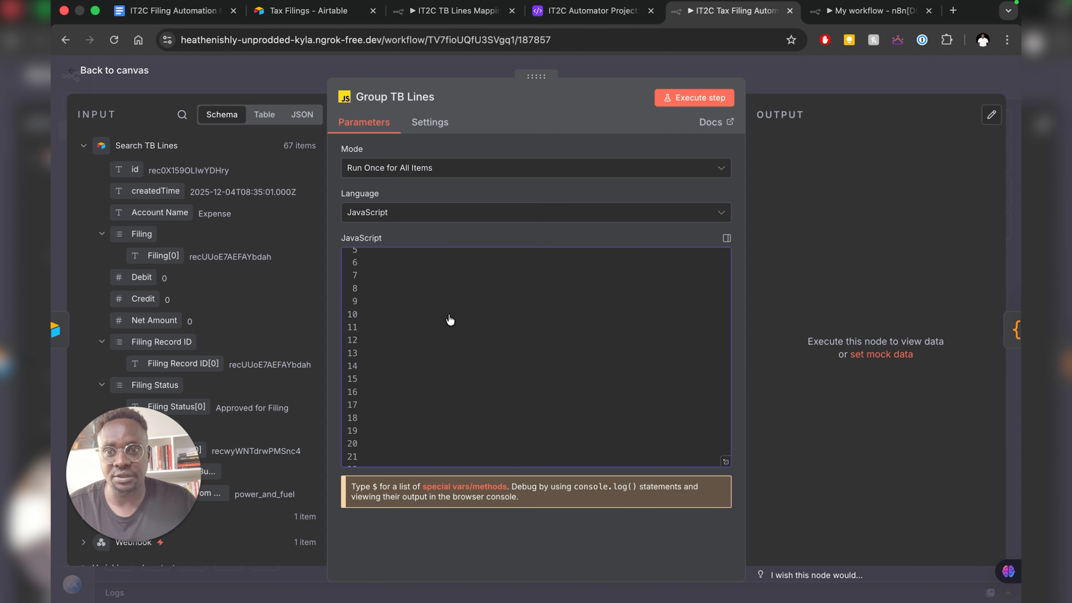
scroll(486, 341, "down", 6)
scroll(486, 340, "down", 4)
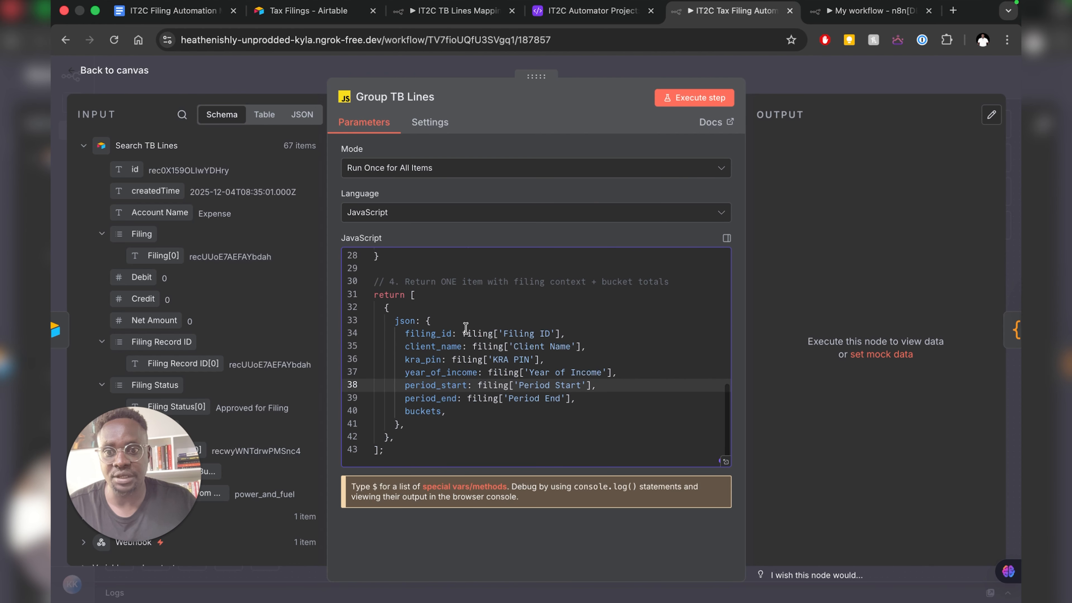
scroll(465, 327, "up", 10)
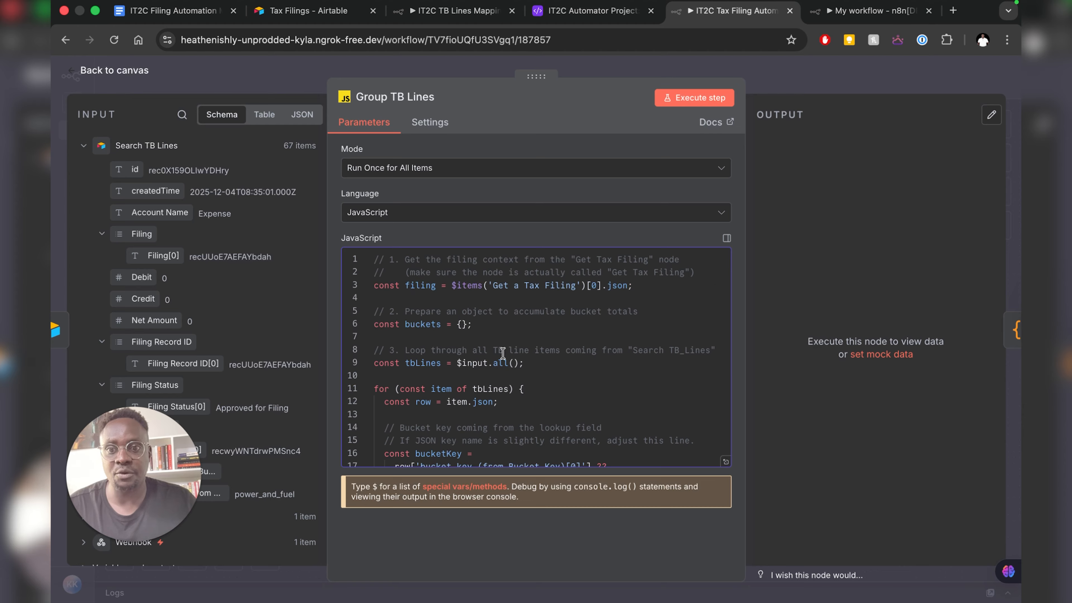
key("super+a")
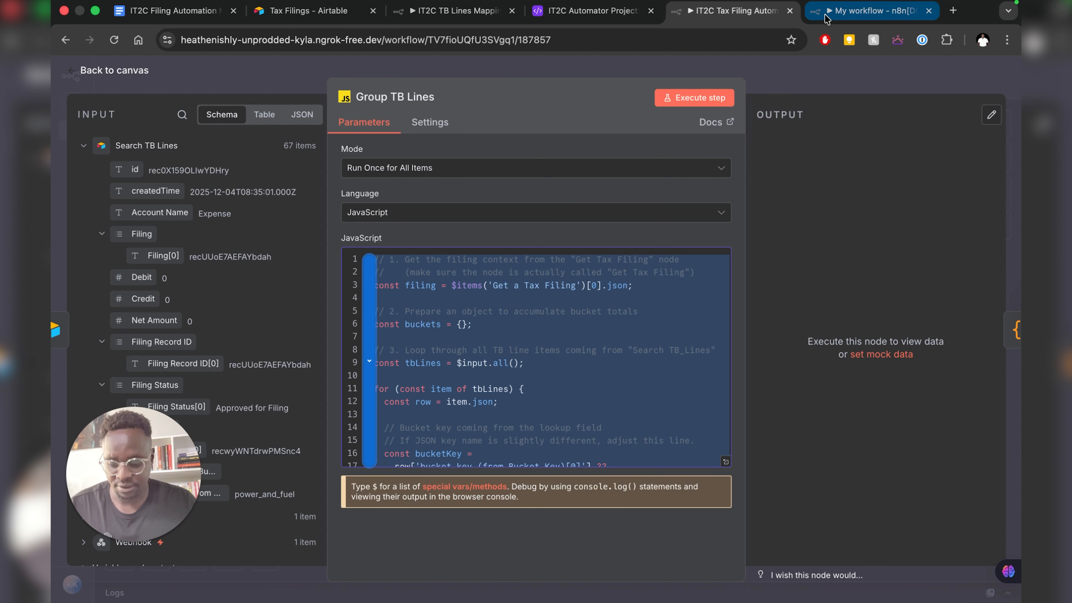
left_click(826, 17)
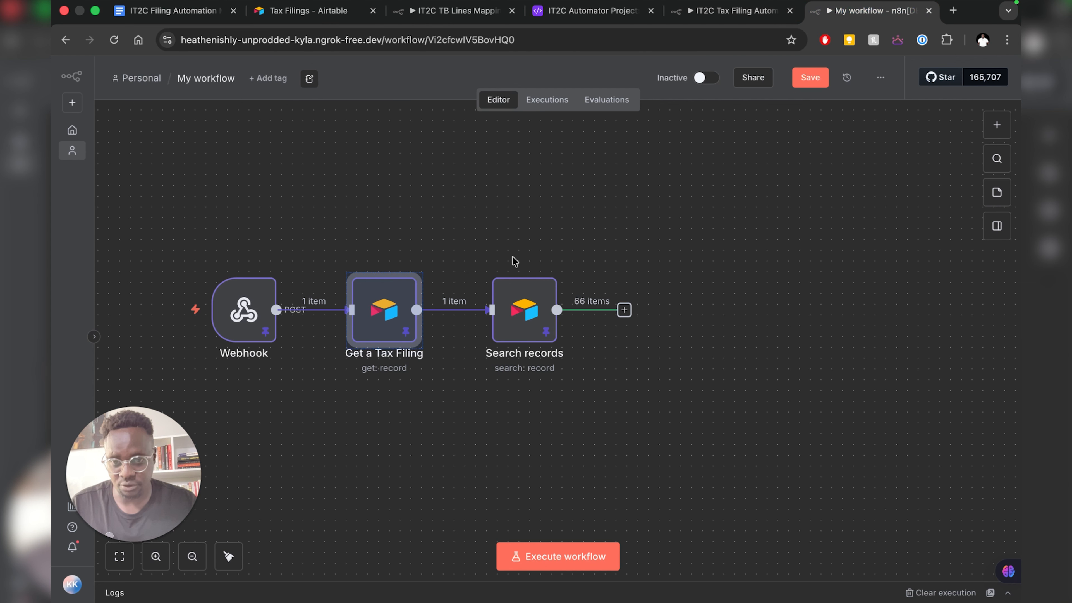
- Add a Code in JavaScript node after Search records using a 'java' node search
left_click(624, 310)
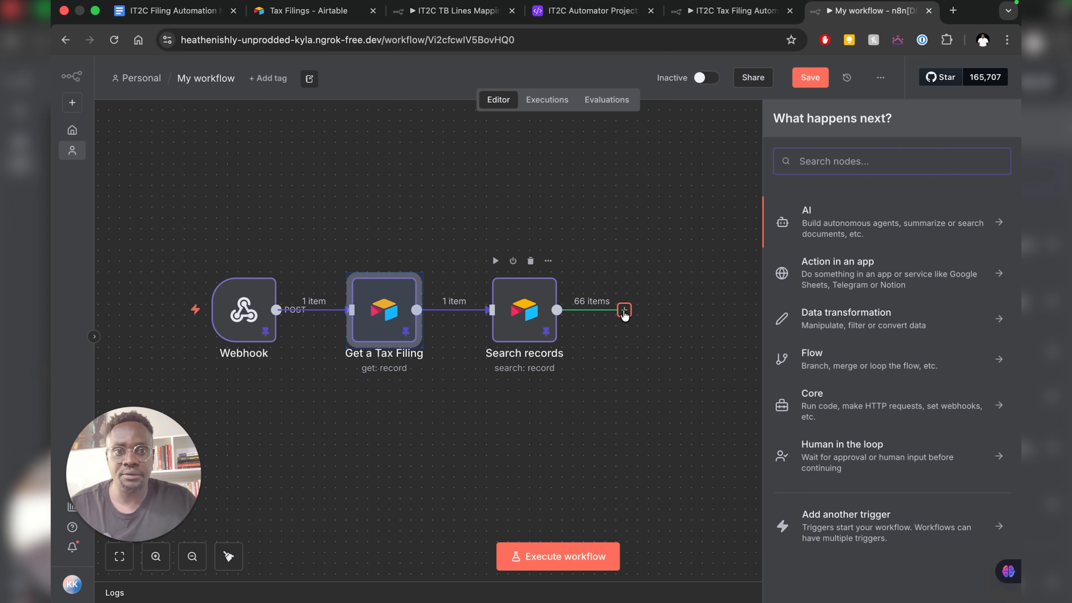
type("j")
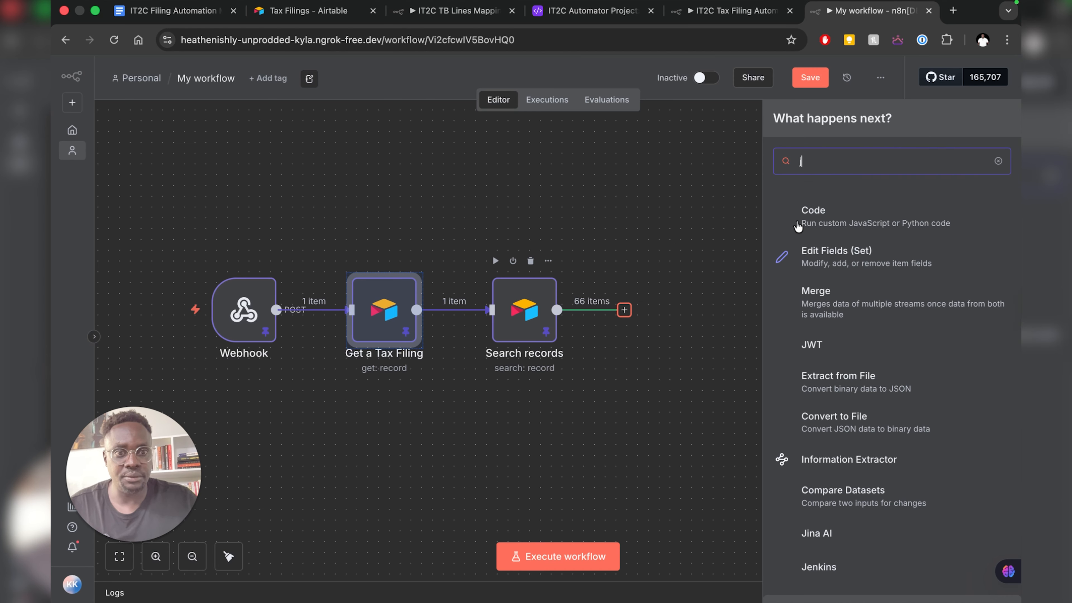
type("ava")
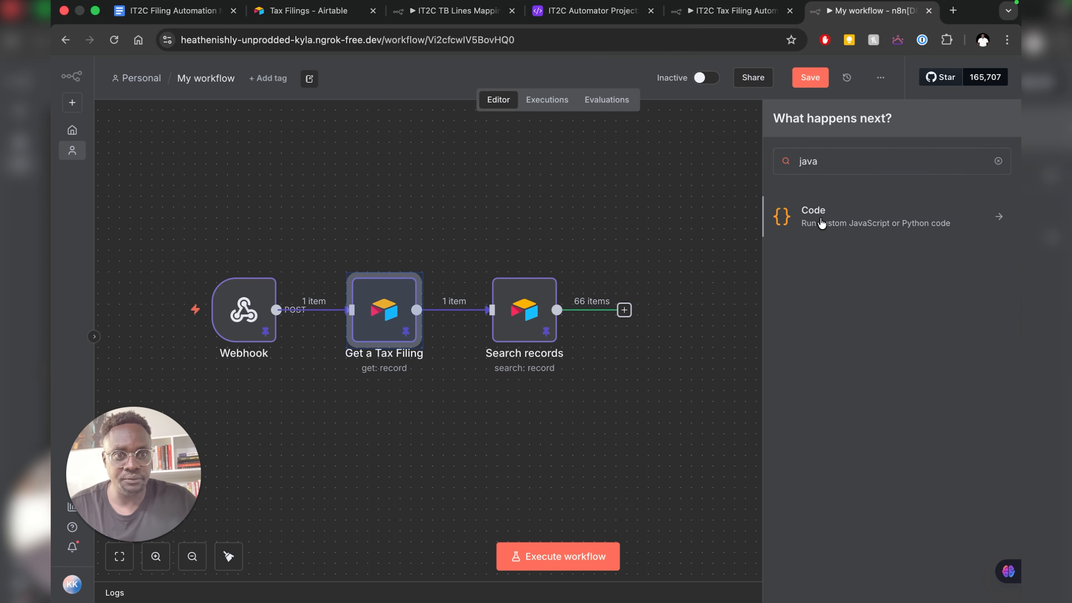
left_click(821, 223)
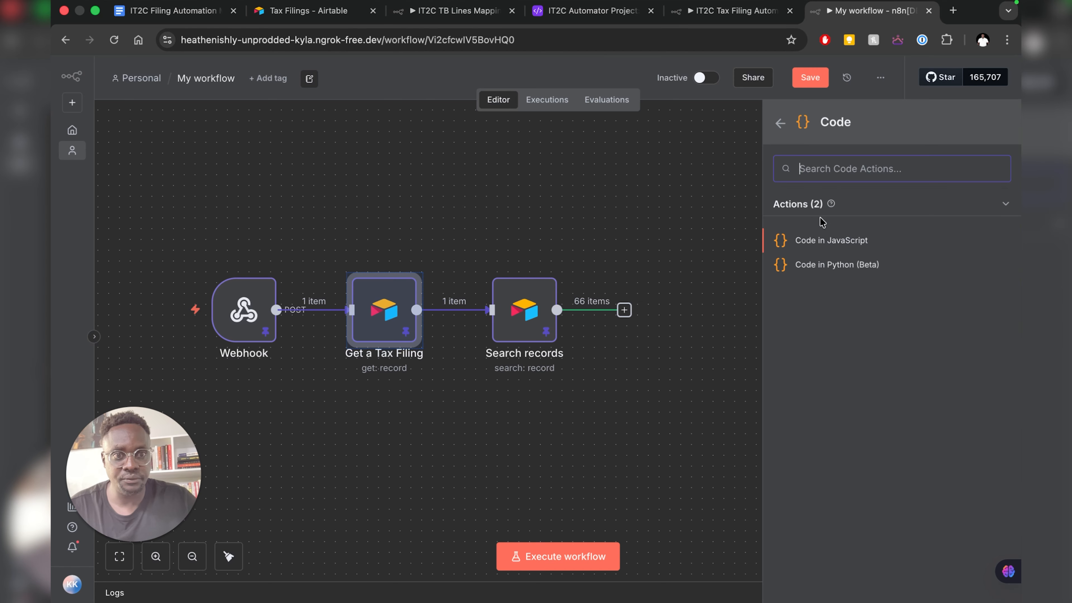
left_click(826, 241)
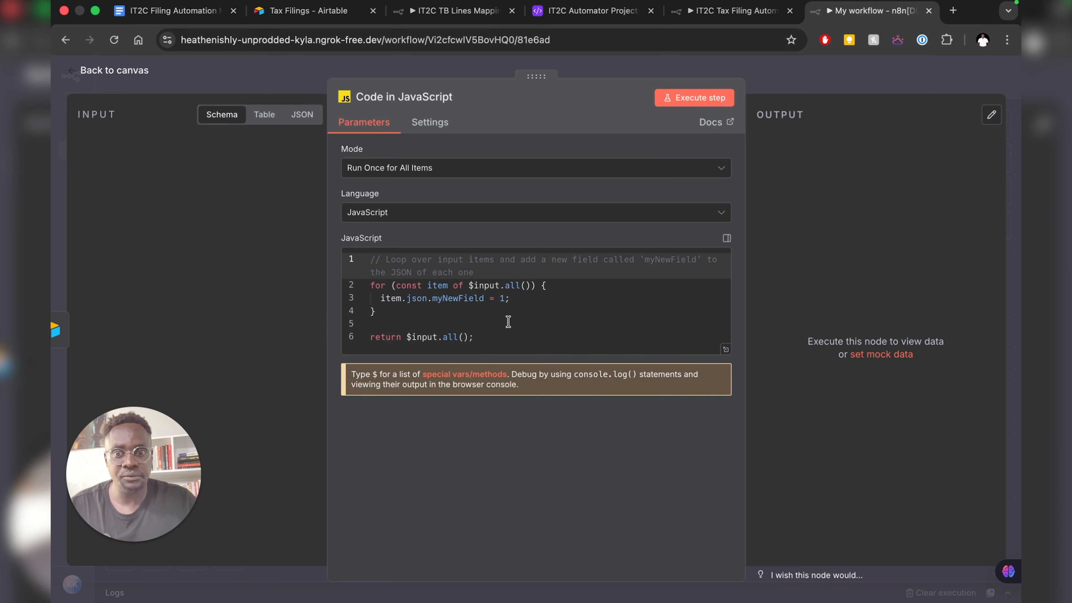
- Replace the sample code with the pasted grouping script and compare it with the reference Group TB Lines
left_click(508, 322)
key("super+a")
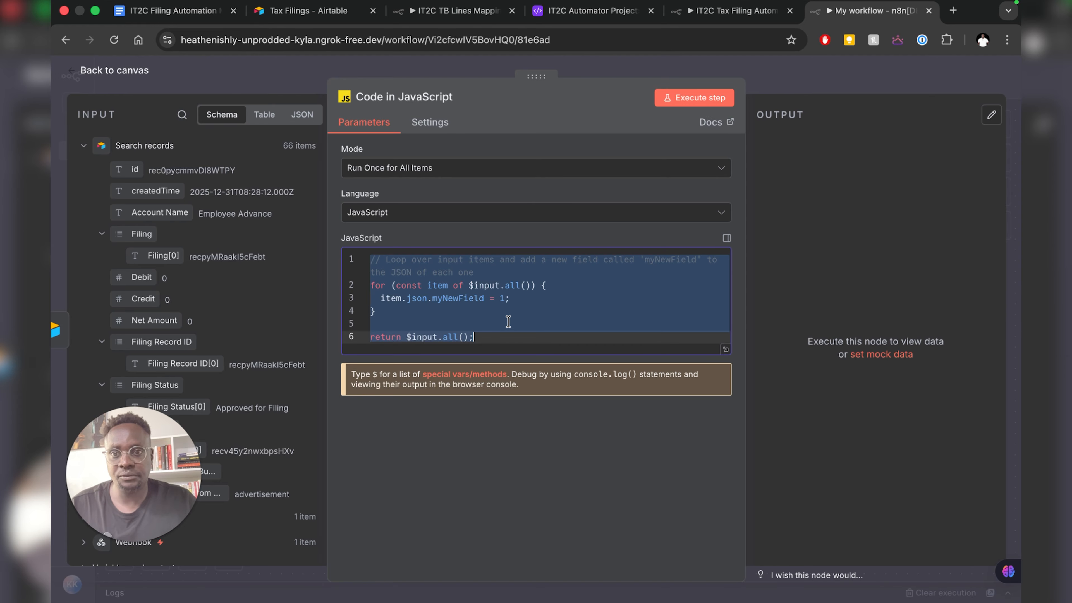
key("super+v")
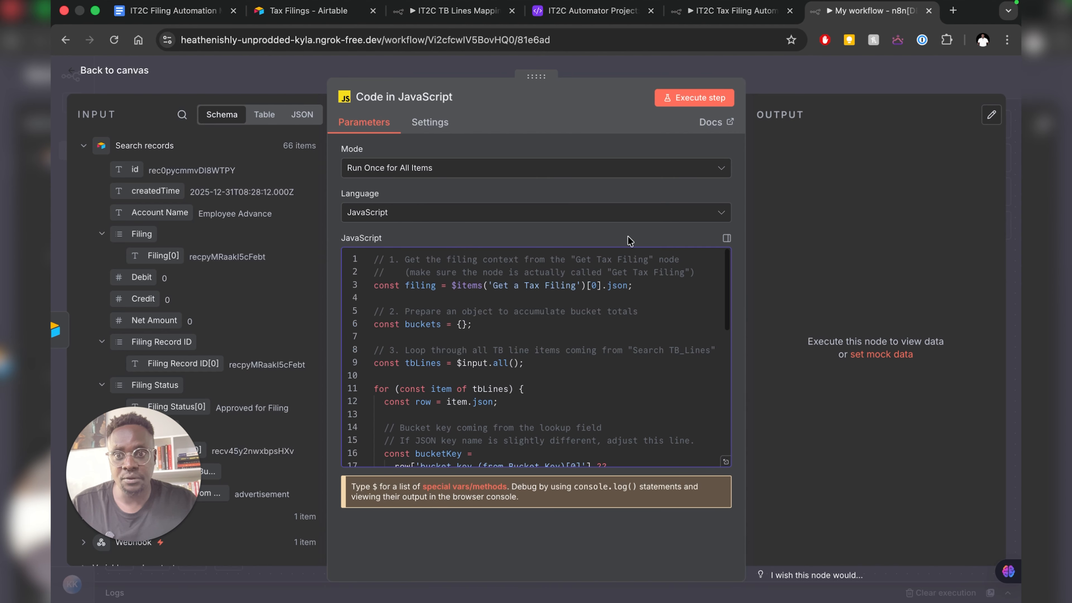
left_click(713, 16)
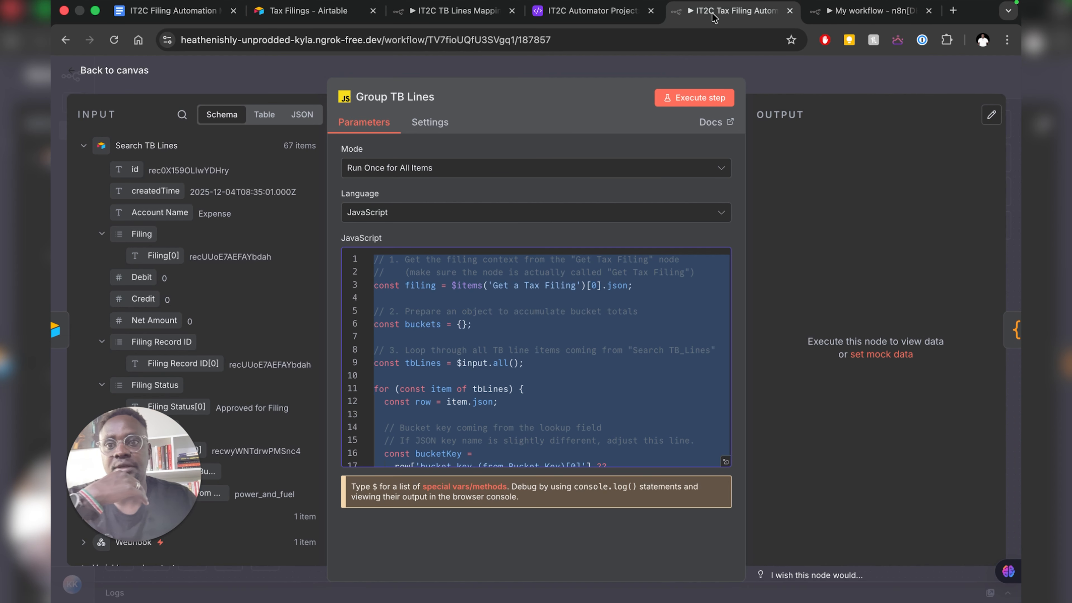
left_click(846, 17)
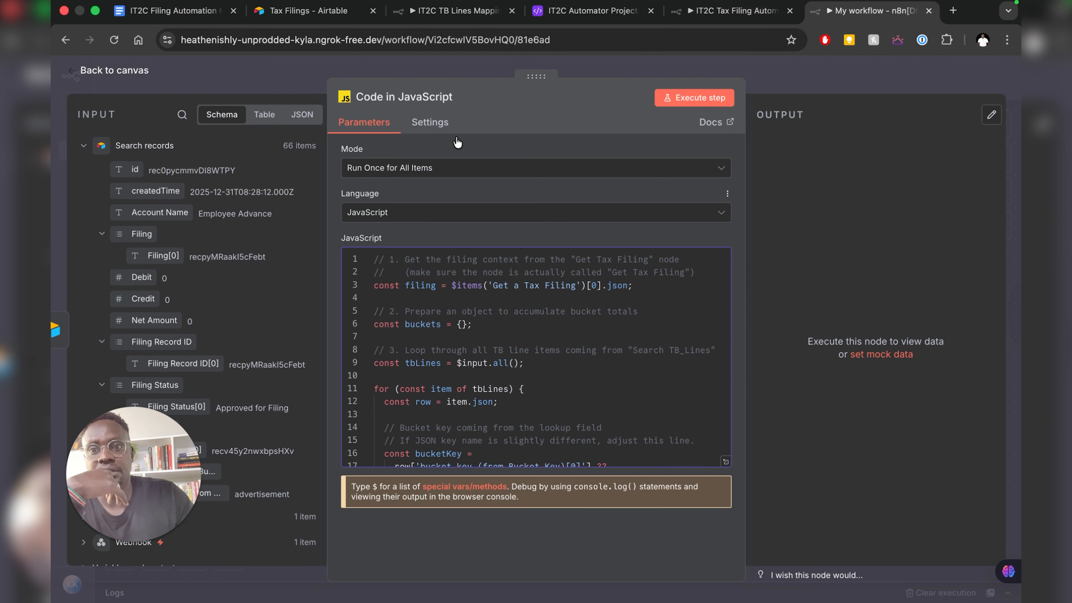
left_click(728, 15)
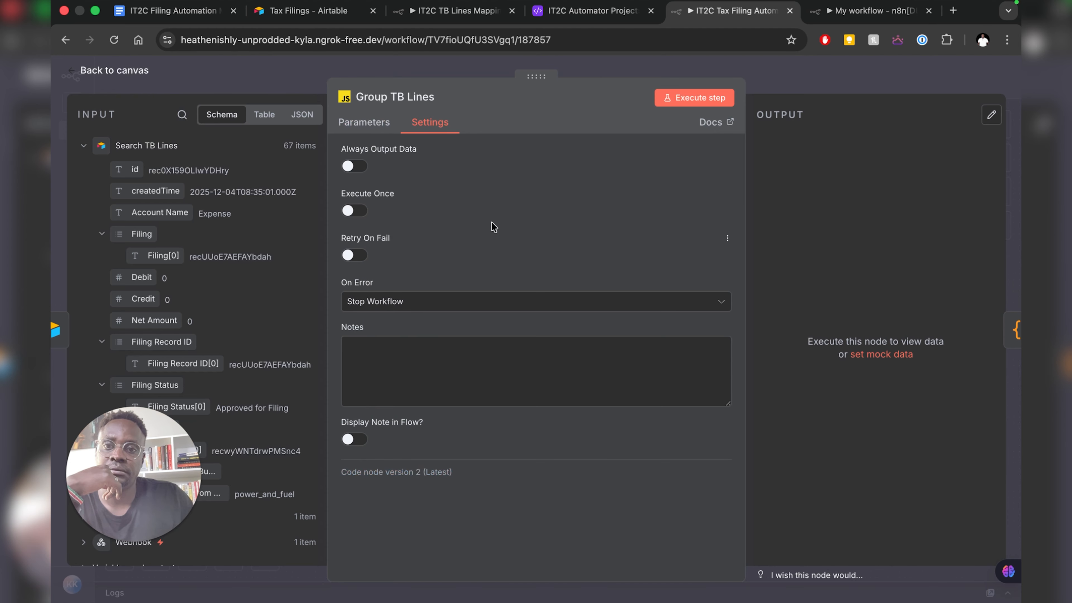
left_click(359, 126)
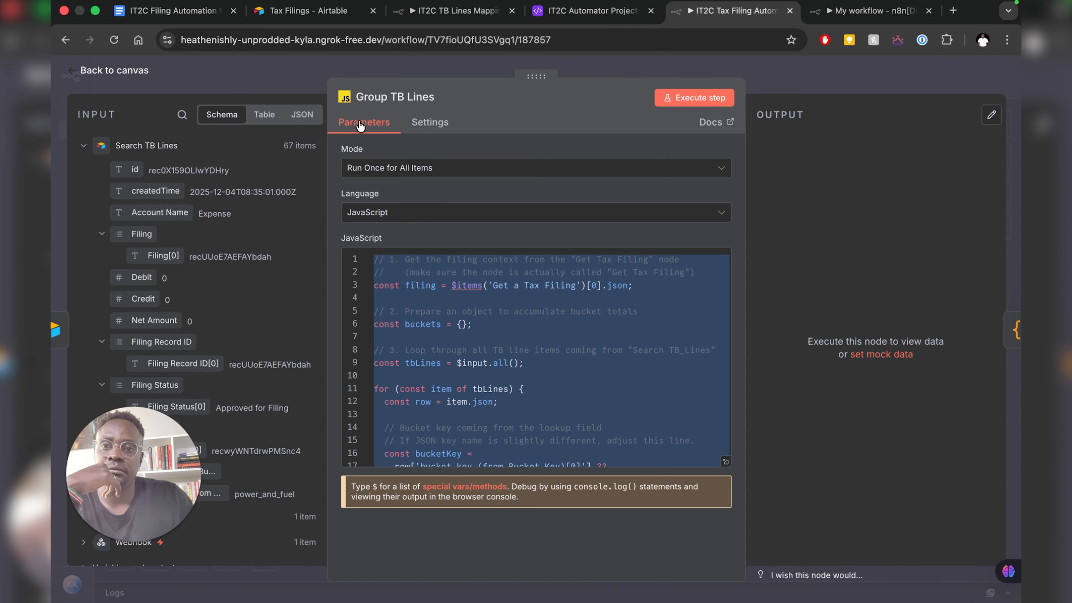
left_click(855, 13)
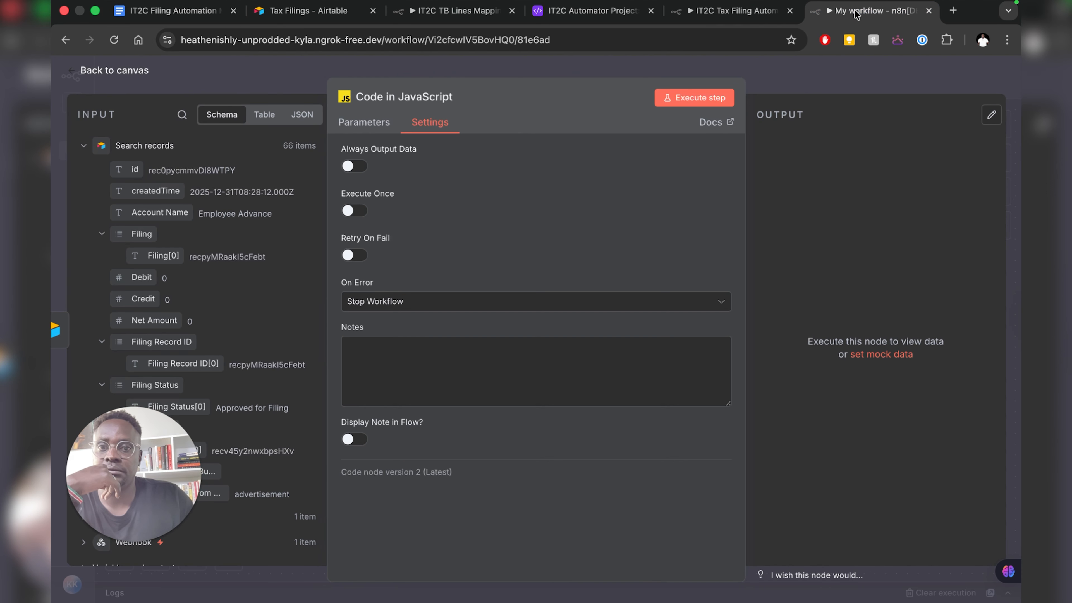
left_click(356, 123)
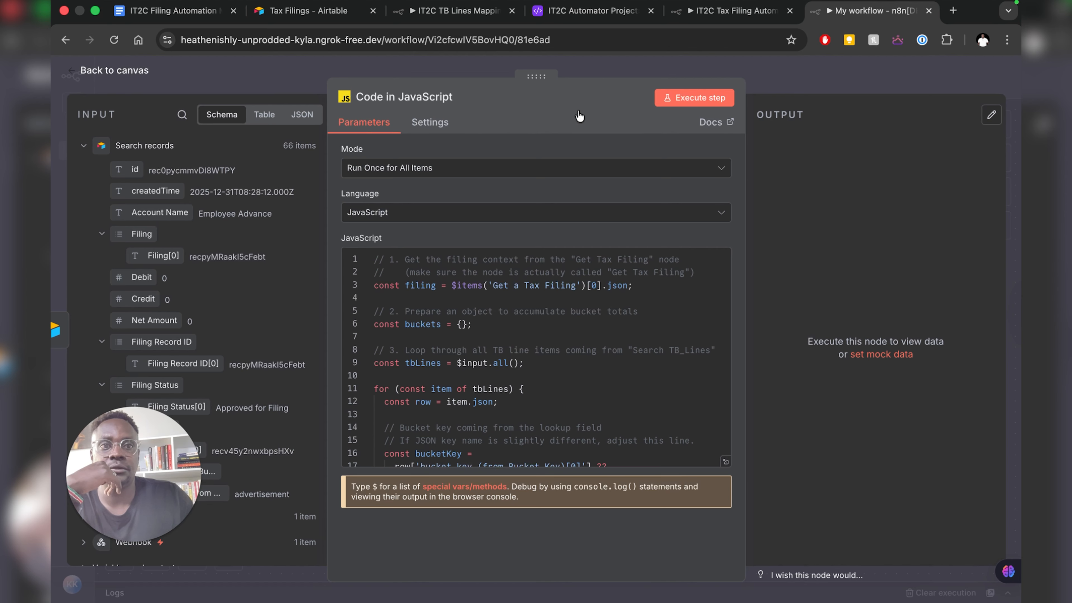
- Run the code step to get one item of filing details and bucket totals, then return to the canvas
left_click(708, 98)
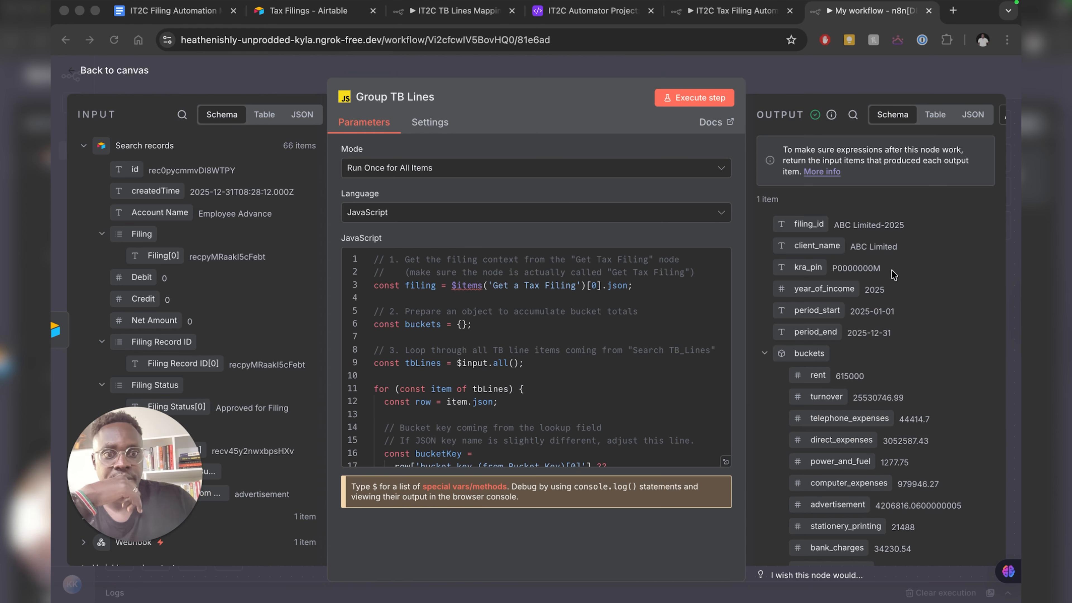
scroll(891, 275, "down", 2)
scroll(891, 275, "up", 2)
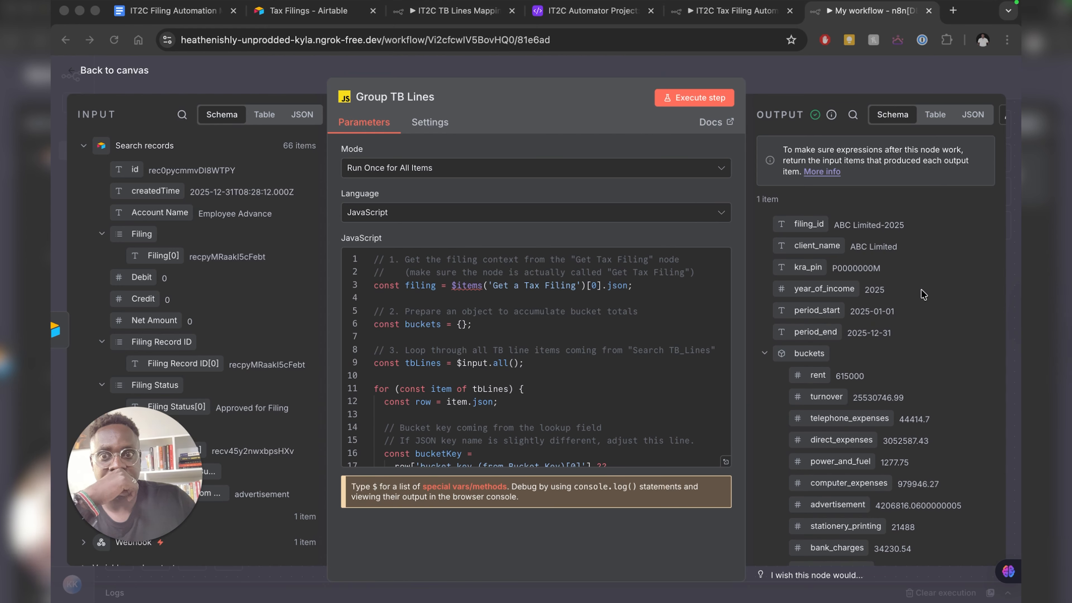
scroll(890, 278, "down", 3)
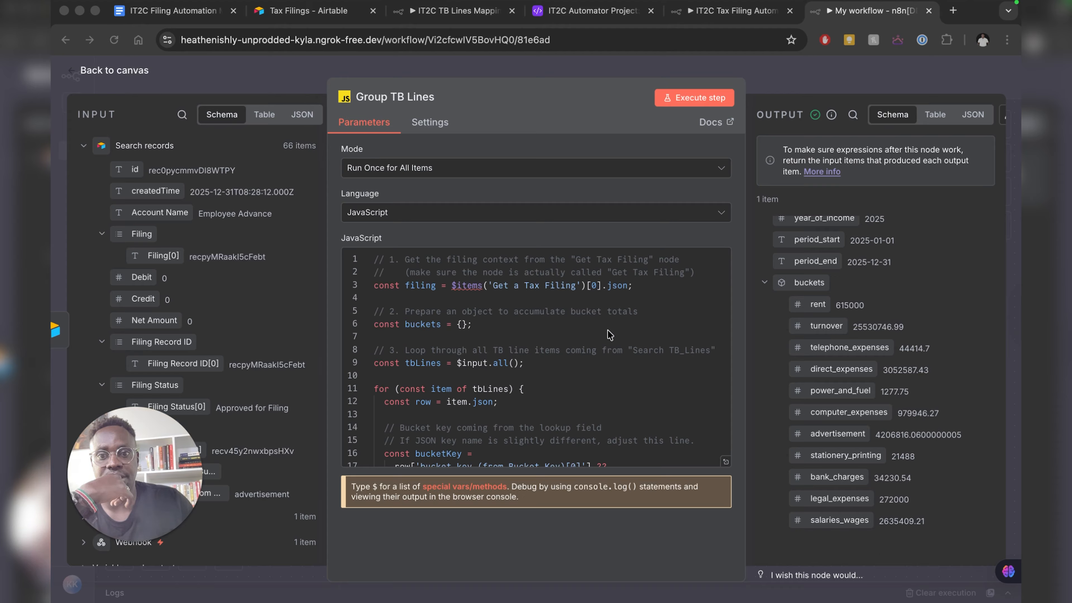
scroll(859, 361, "up", 3)
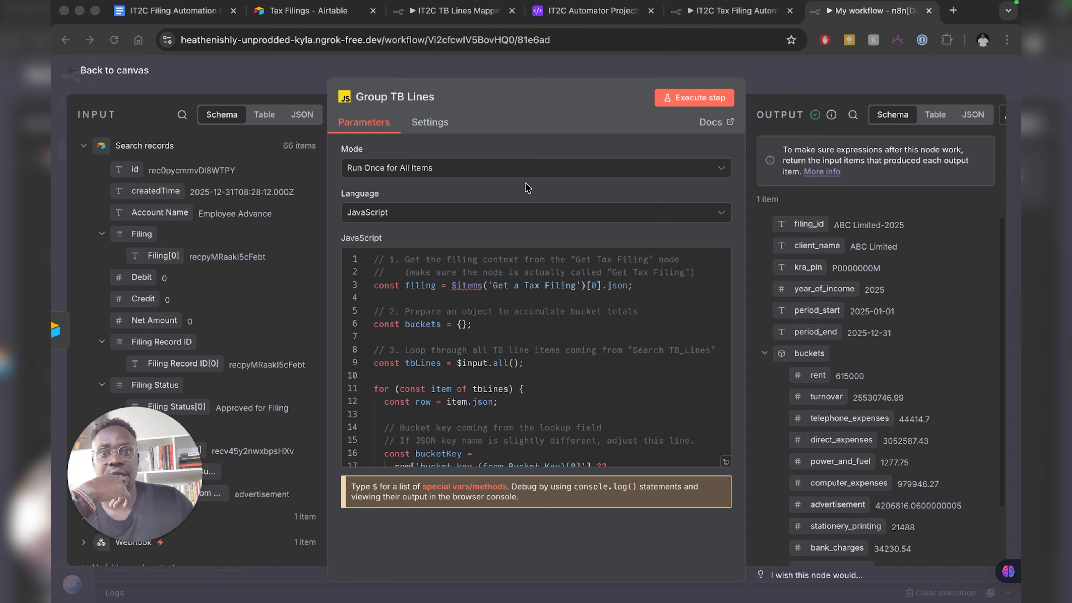
left_click(114, 77)
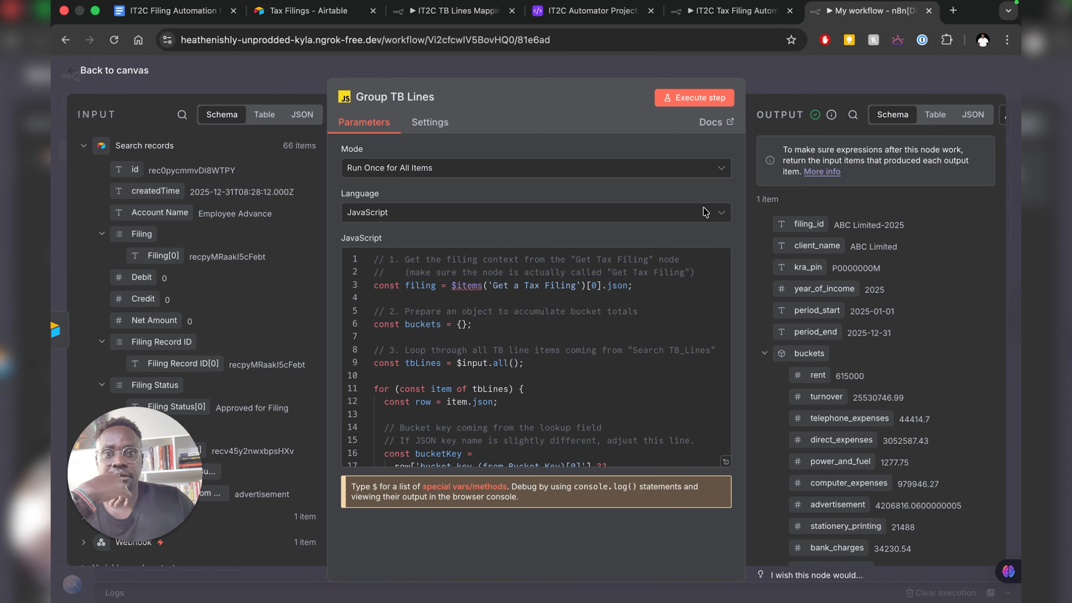
key("Escape")
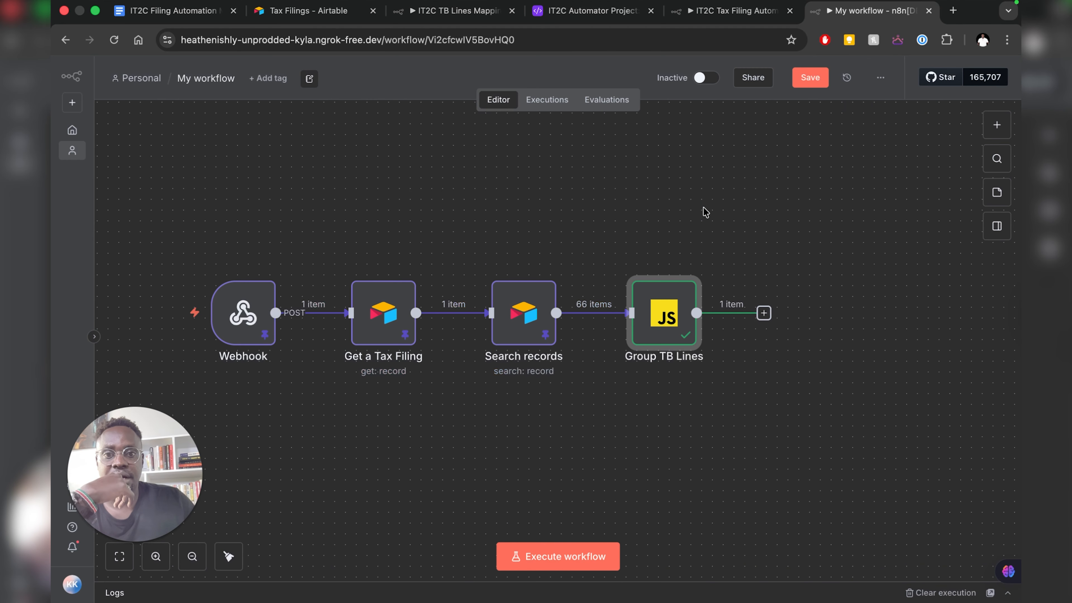
- Add a Code in JavaScript node after Group TB Lines, then view the IT2C reference workflow
left_click(764, 314)
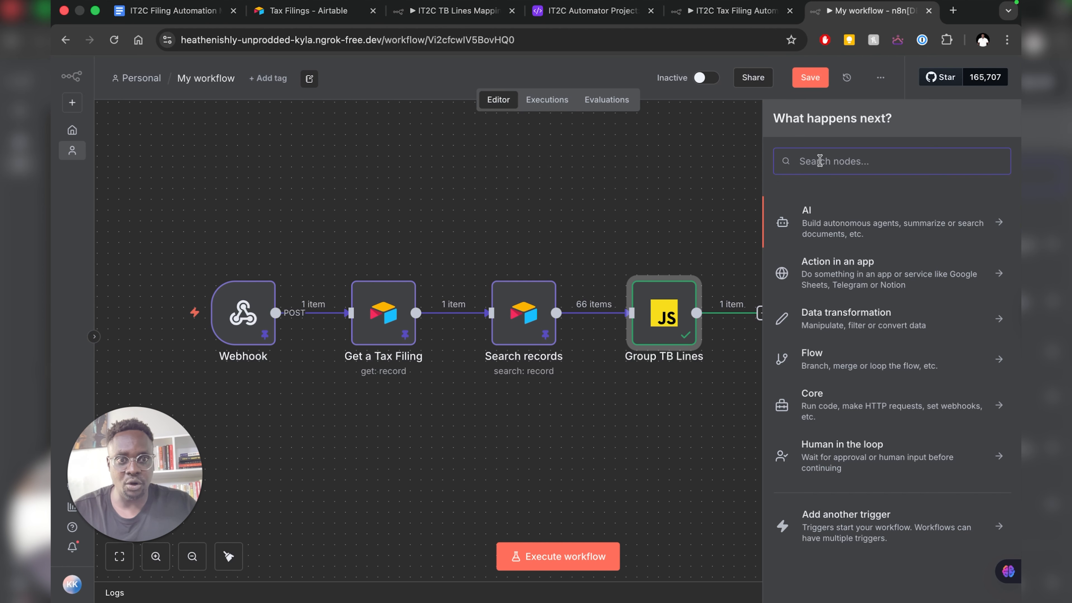
type("java")
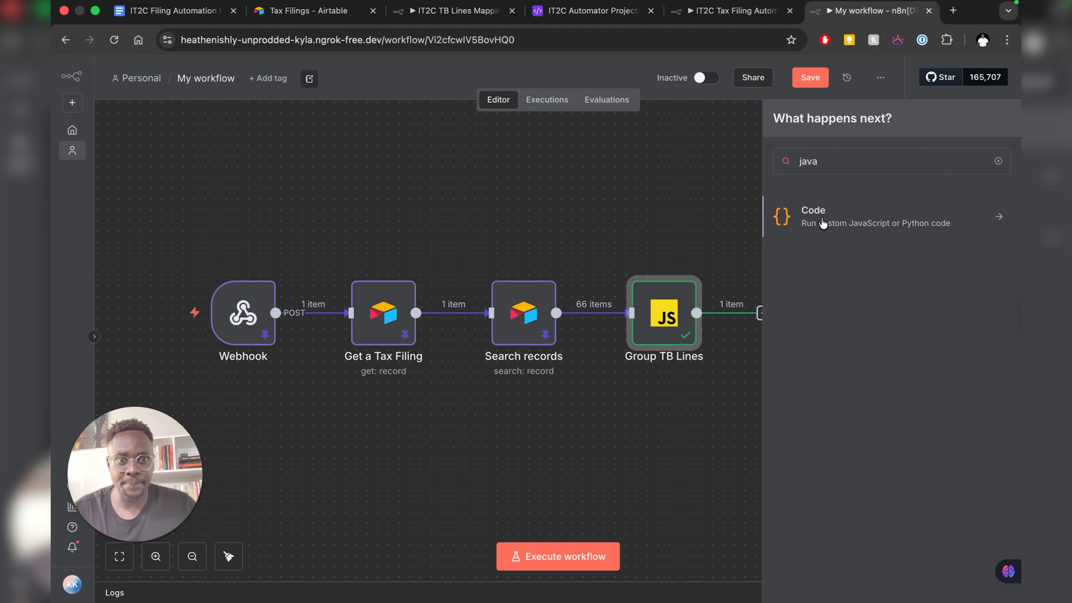
key("Return")
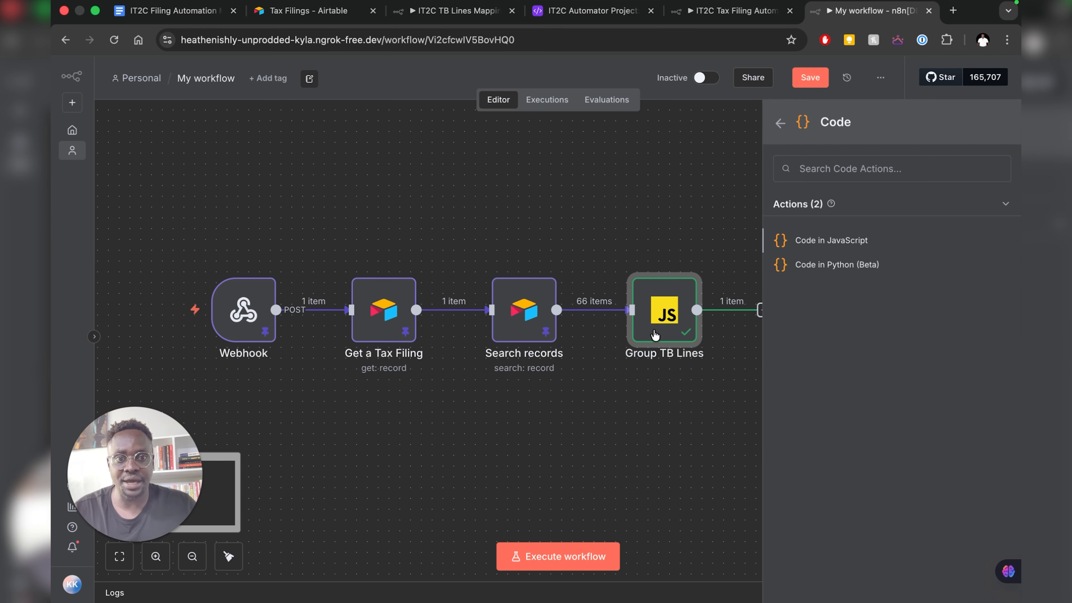
key("Return")
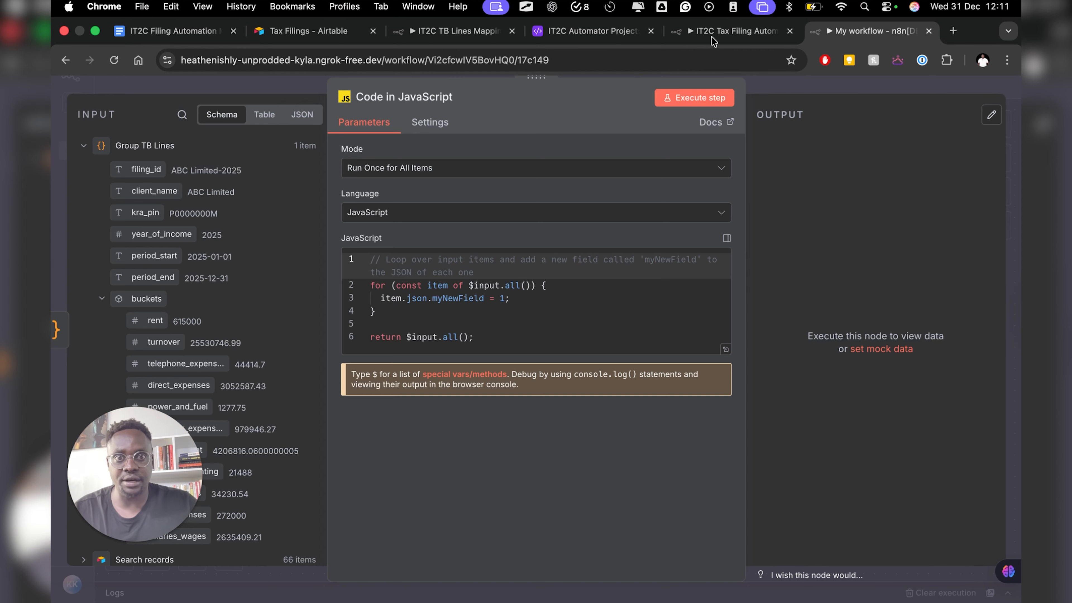
left_click(712, 34)
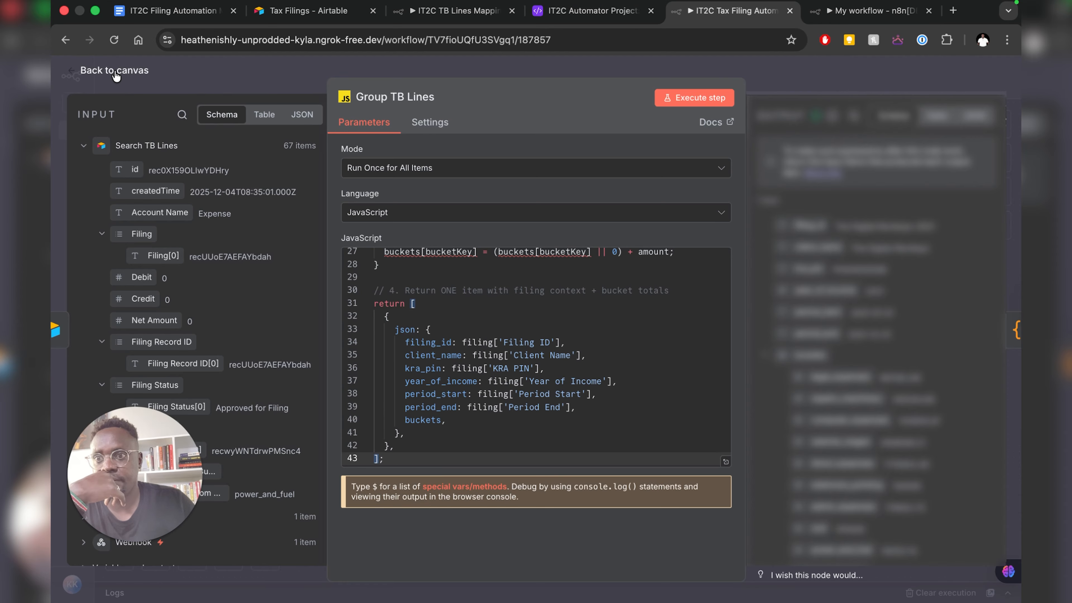
- Open the IT2C Prepare Payload for Runner node and select its whole payload-stringifying script
left_click(116, 77)
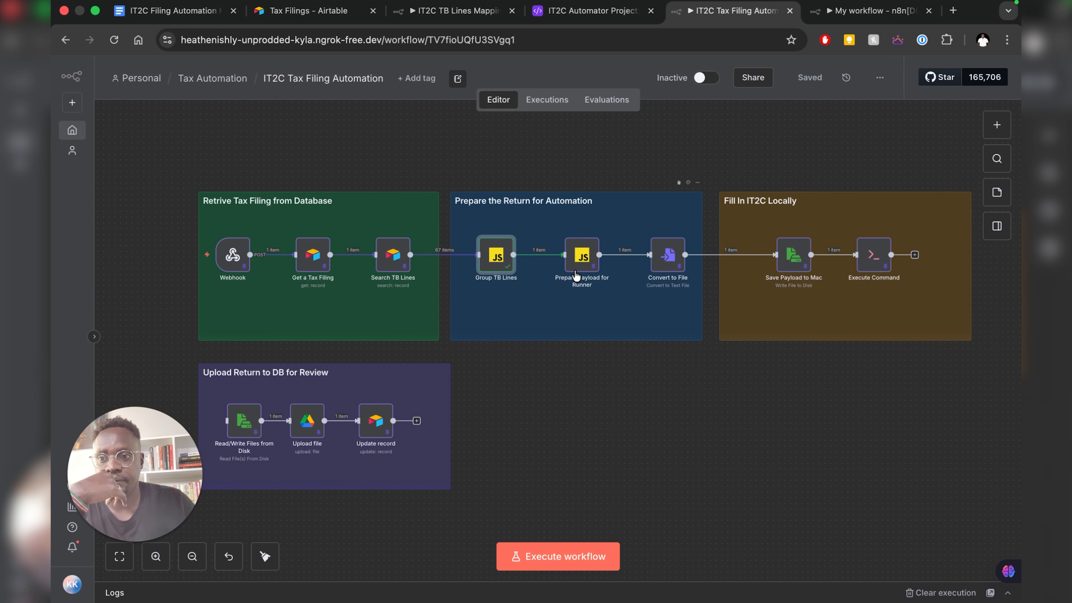
left_click(578, 266)
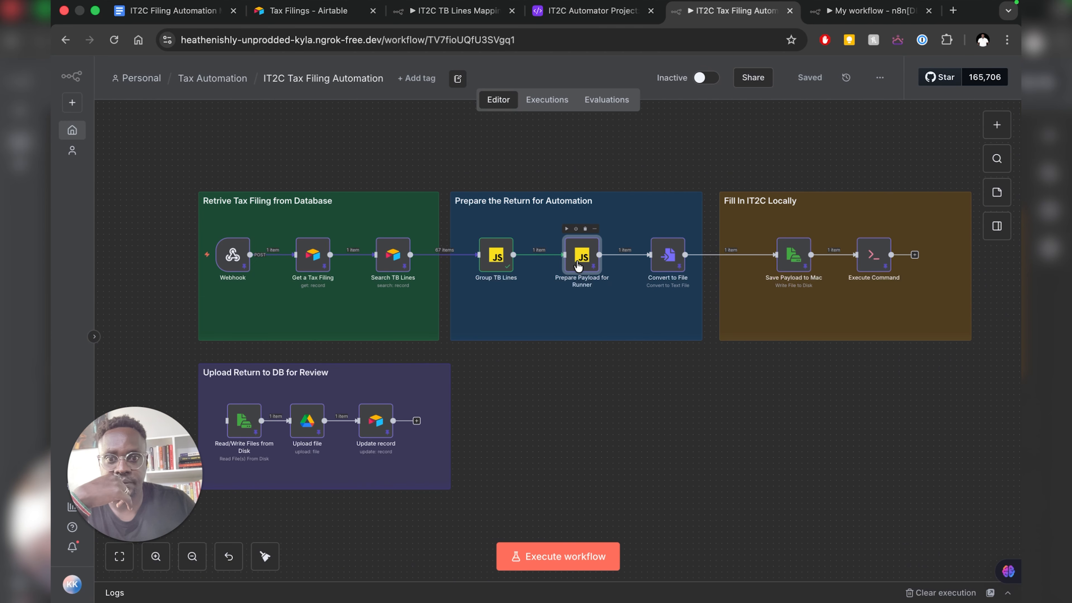
double_click(577, 261)
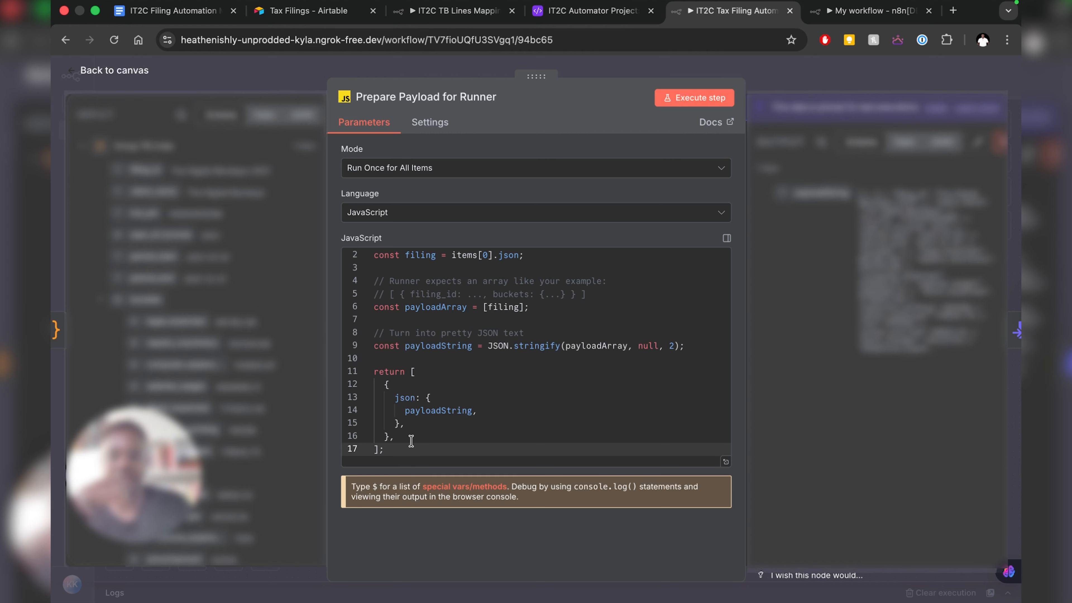
scroll(411, 441, "up", 1)
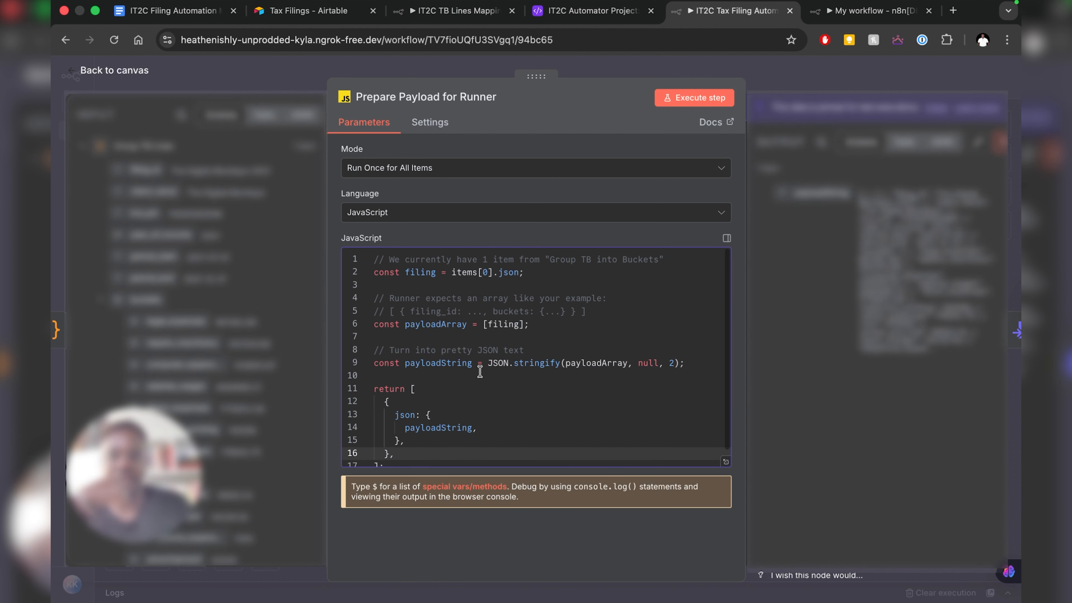
scroll(479, 374, "down", 1)
left_click(397, 439)
left_click(396, 448)
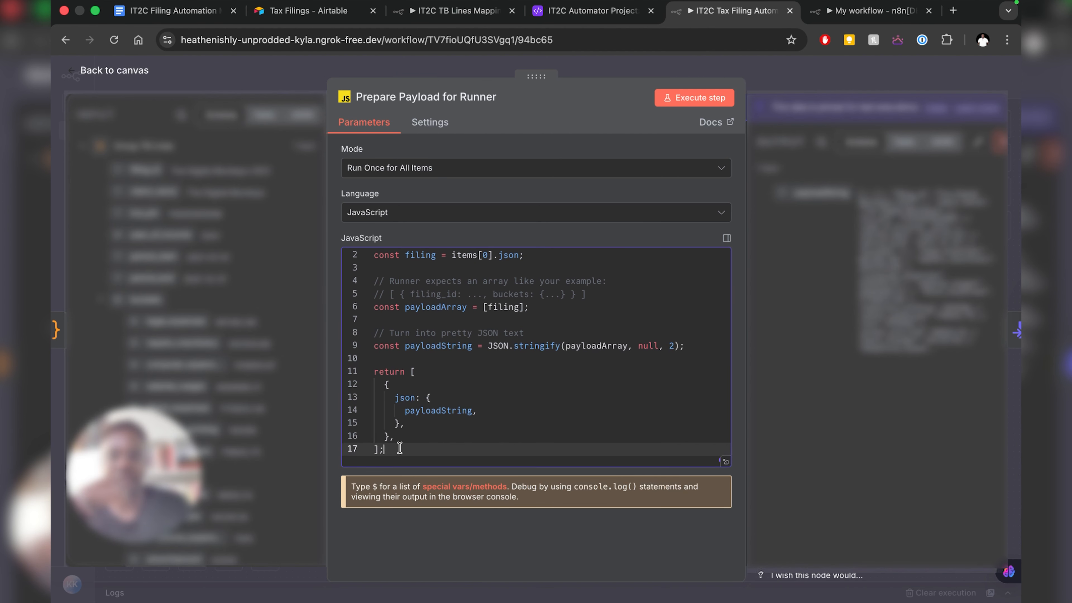
key("super+a")
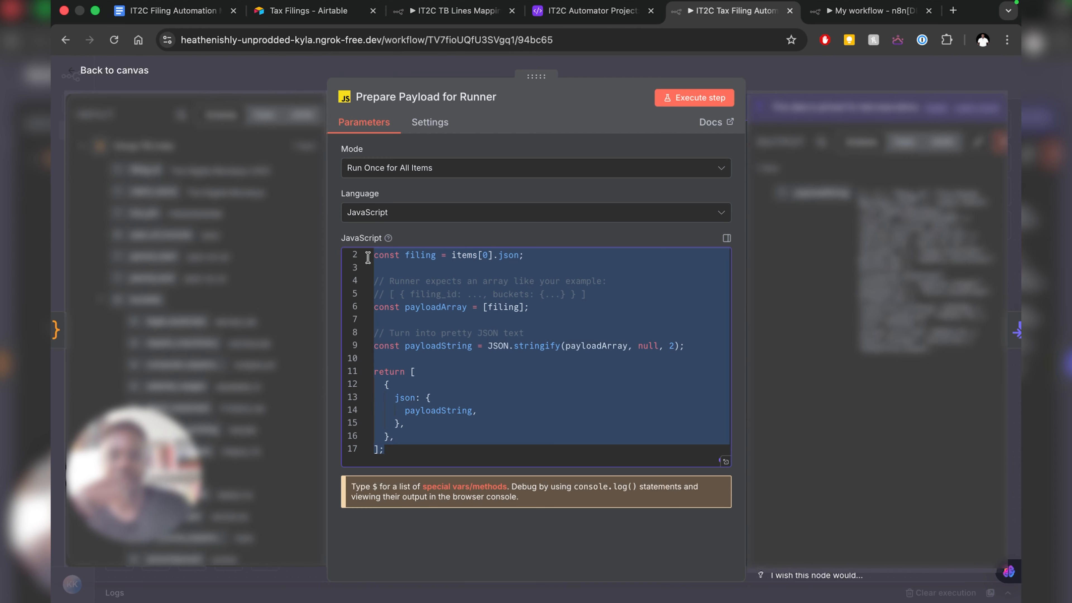
scroll(550, 346, "up", 1)
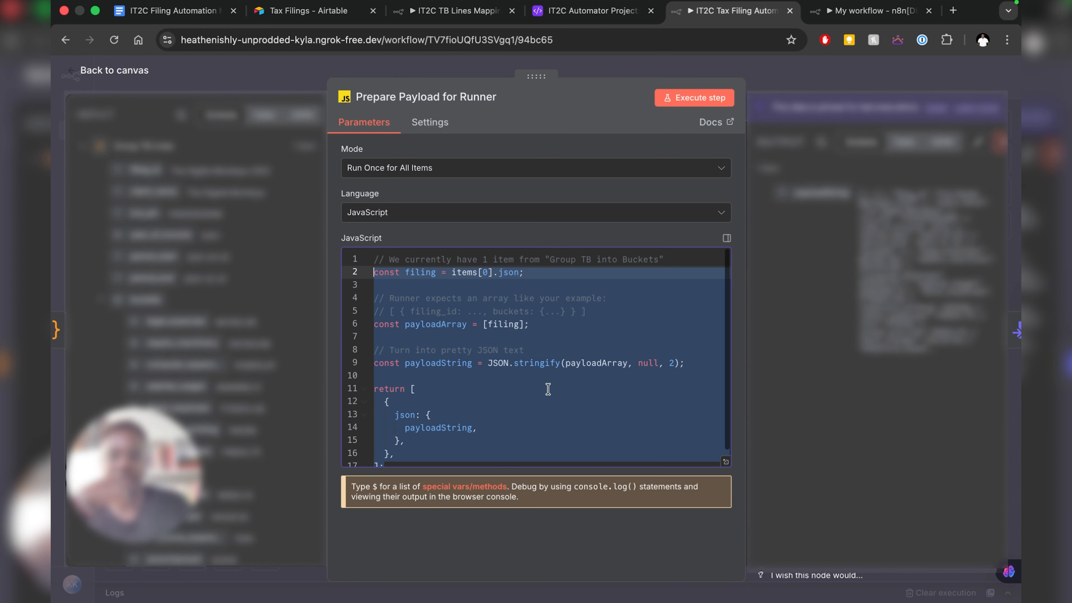
left_click(536, 389)
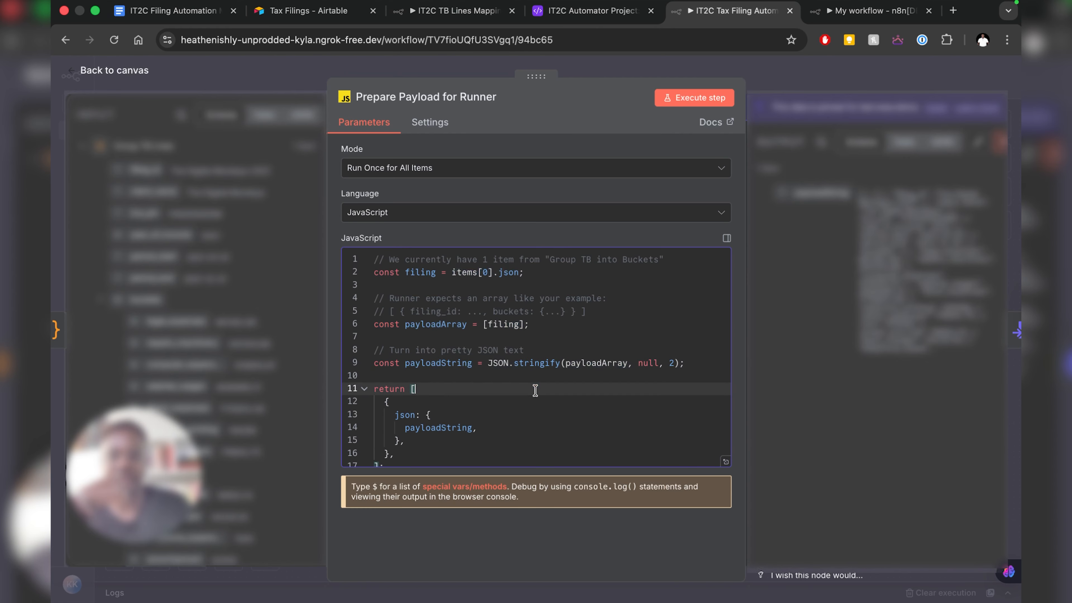
key("super+a")
key("super+c")
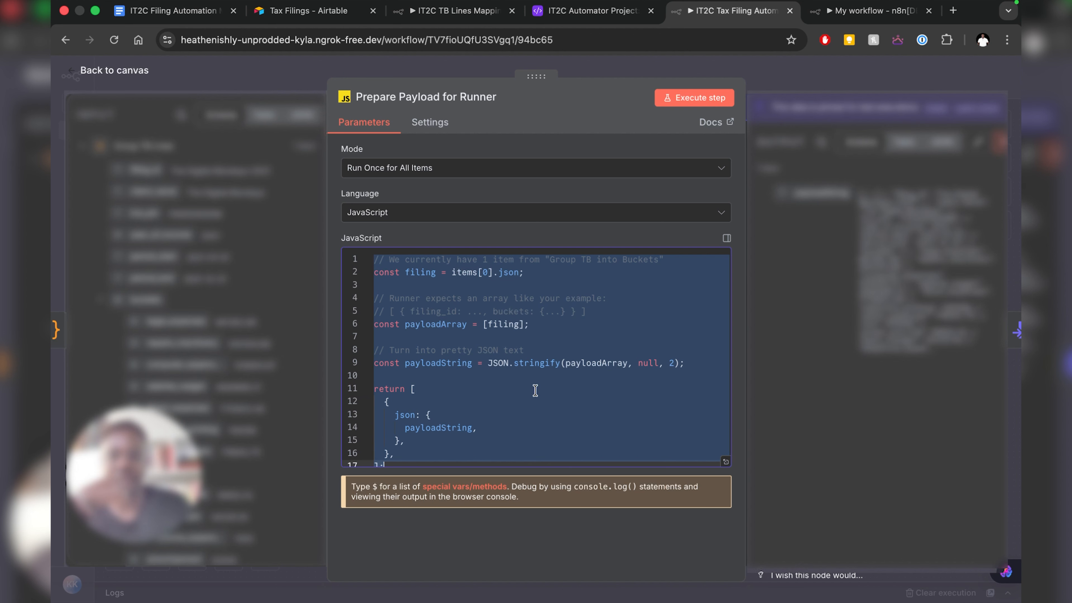
- Paste the payload script into My workflow's new code node and run it to output payloadString
left_click(869, 12)
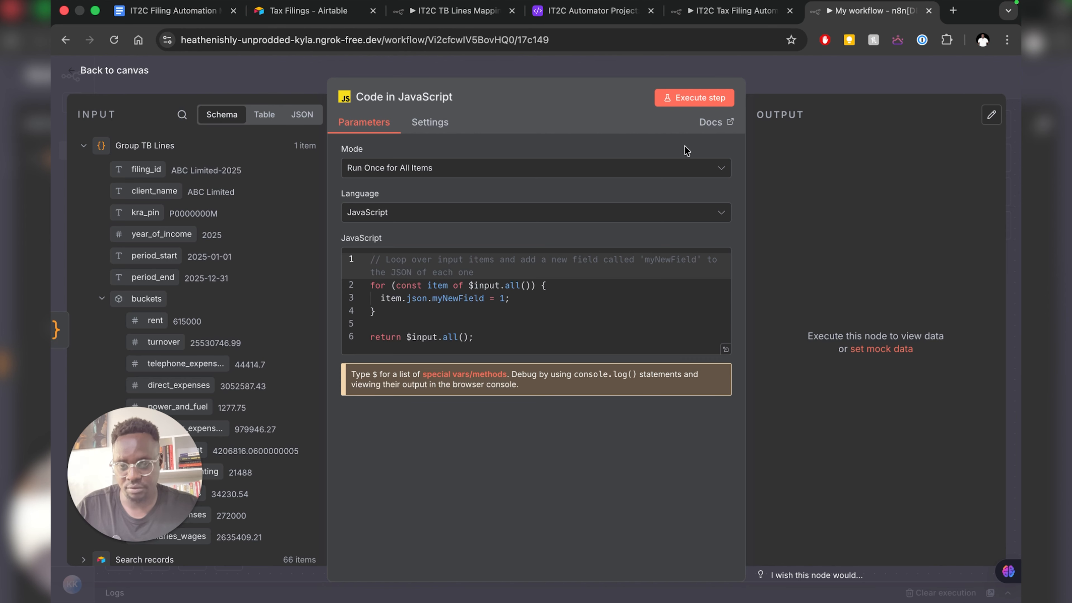
left_click(481, 338)
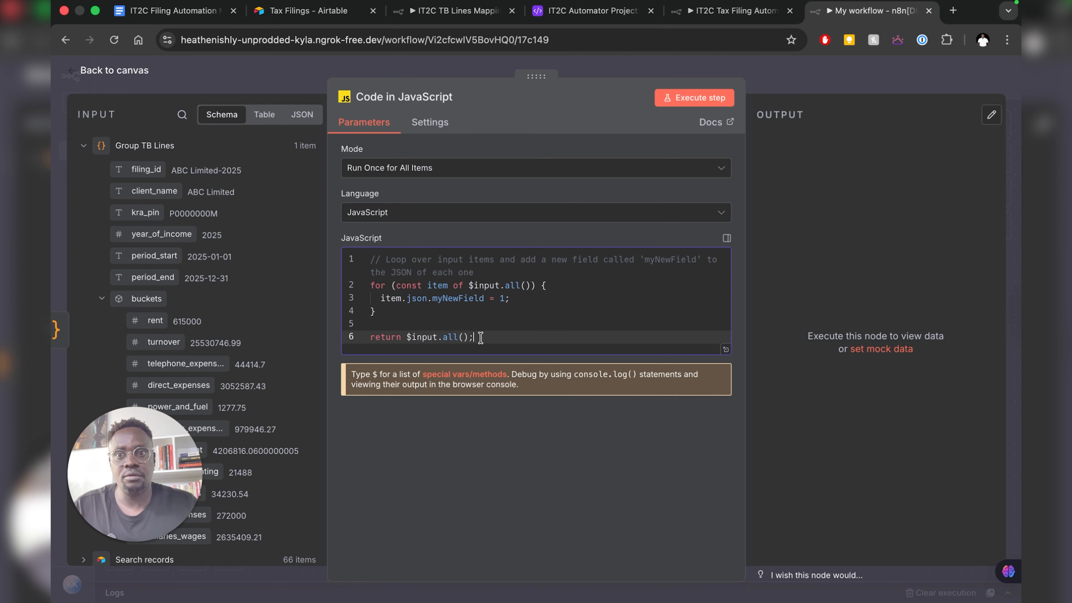
key("super+a")
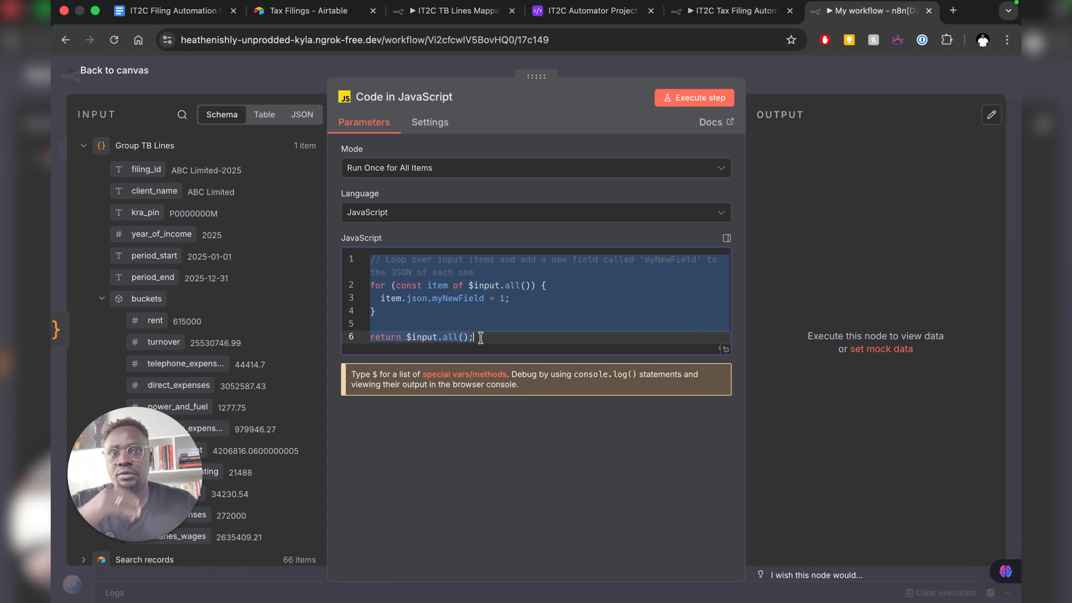
key("super+v")
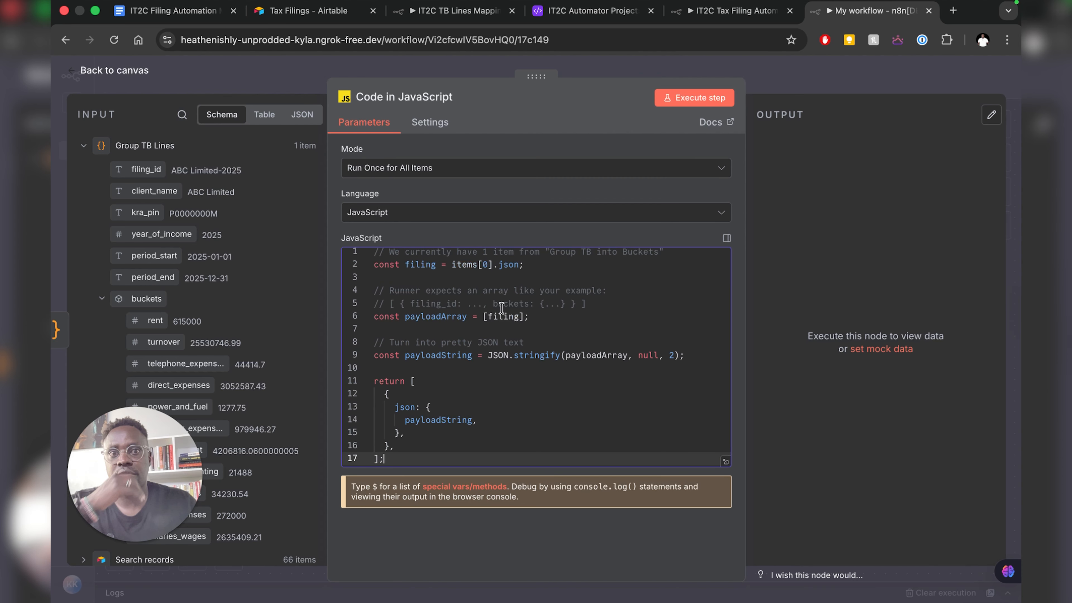
scroll(511, 322, "up", 1)
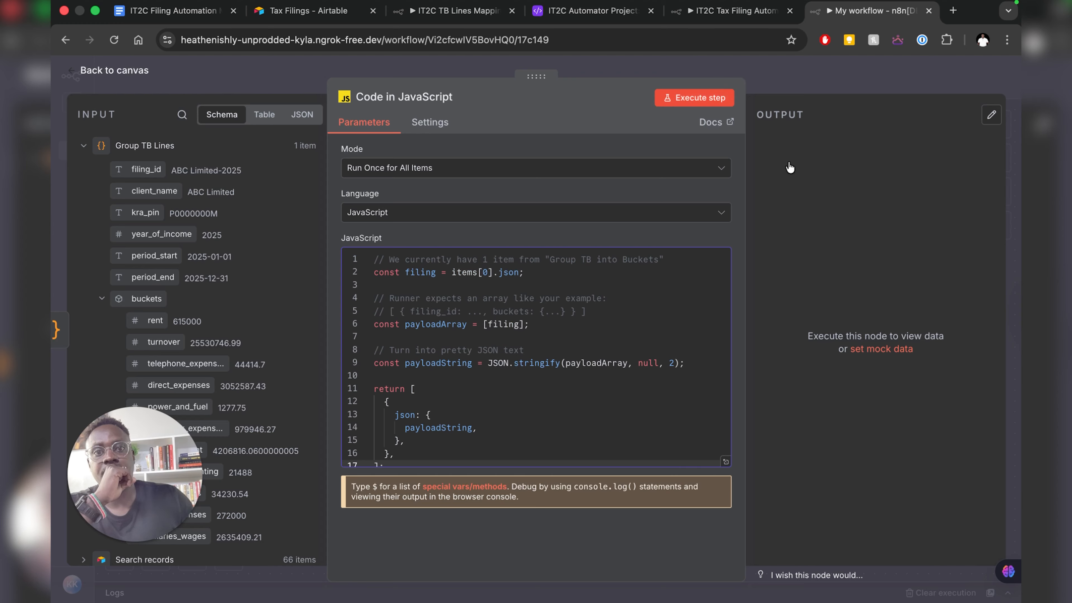
key("super+Return")
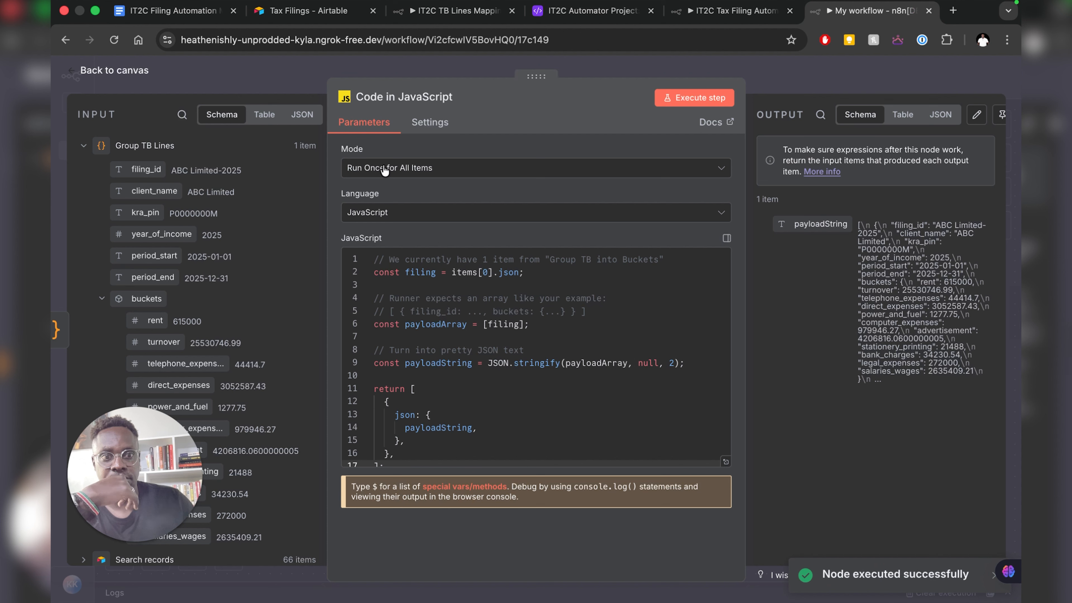
- Rename the code node to 'Prepare Payload for Runner' and return to the canvas
left_click(418, 98)
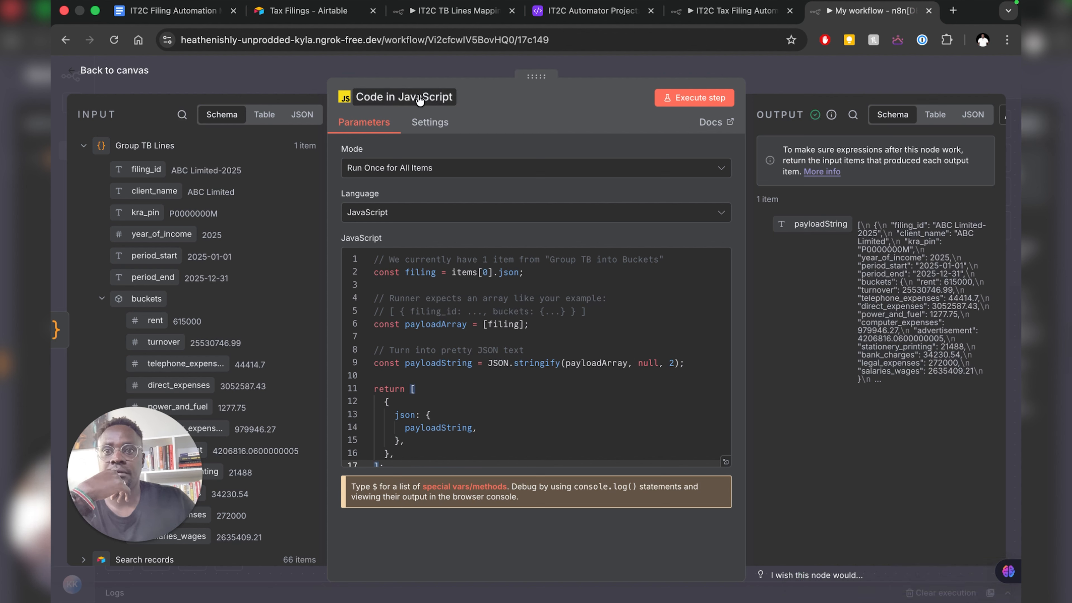
type("Pre")
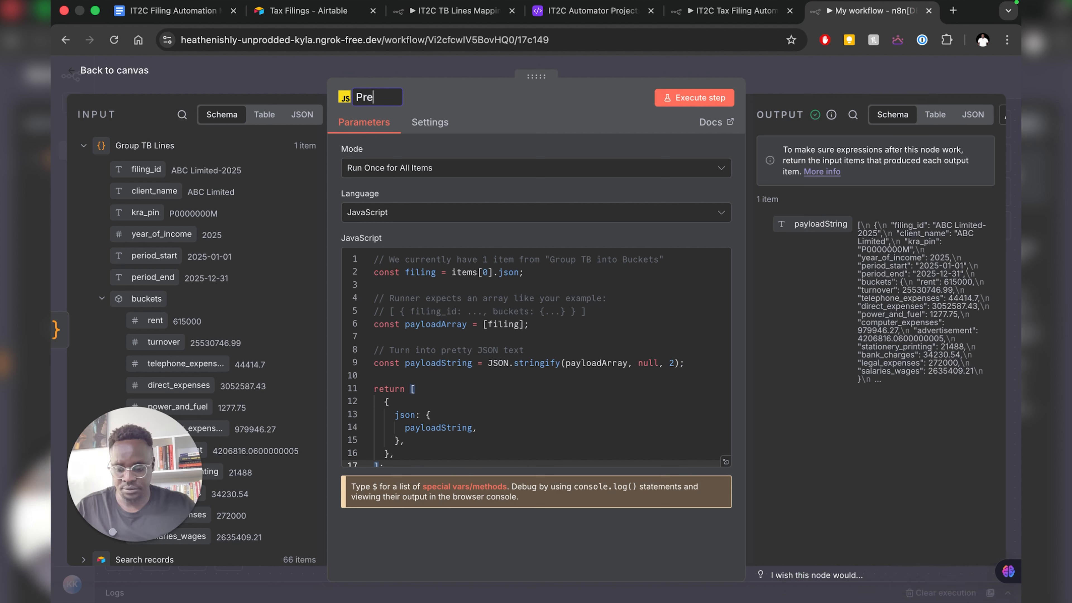
type("pare Pay")
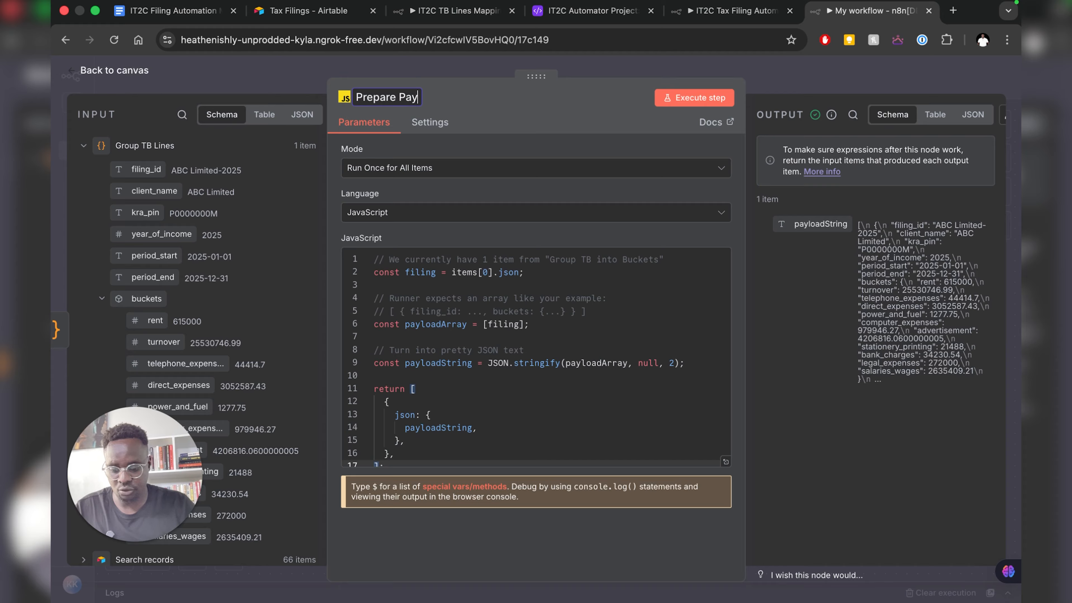
type("load for ")
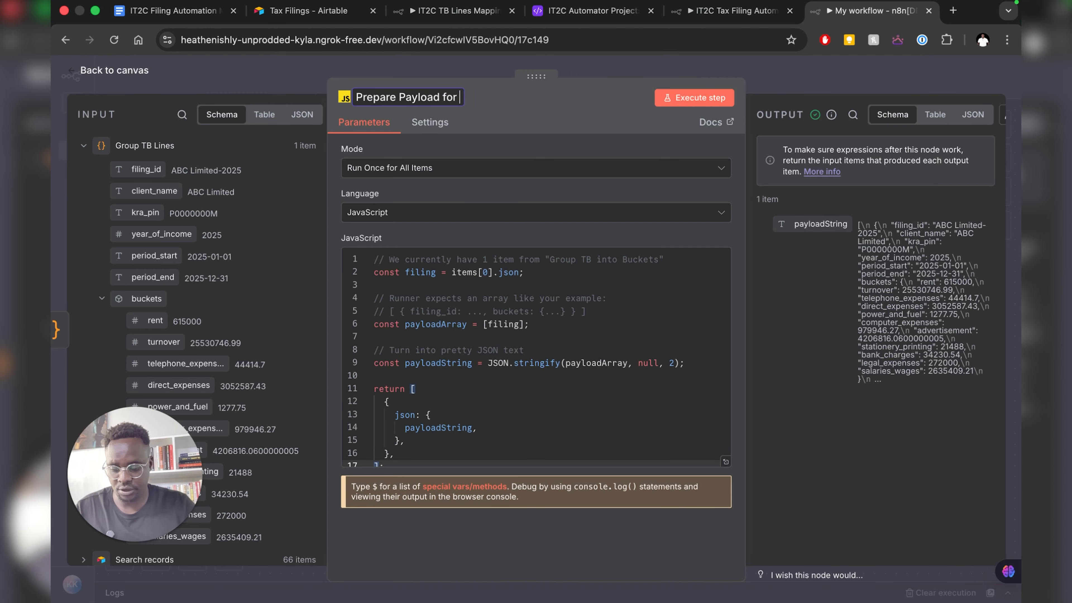
type("Runner")
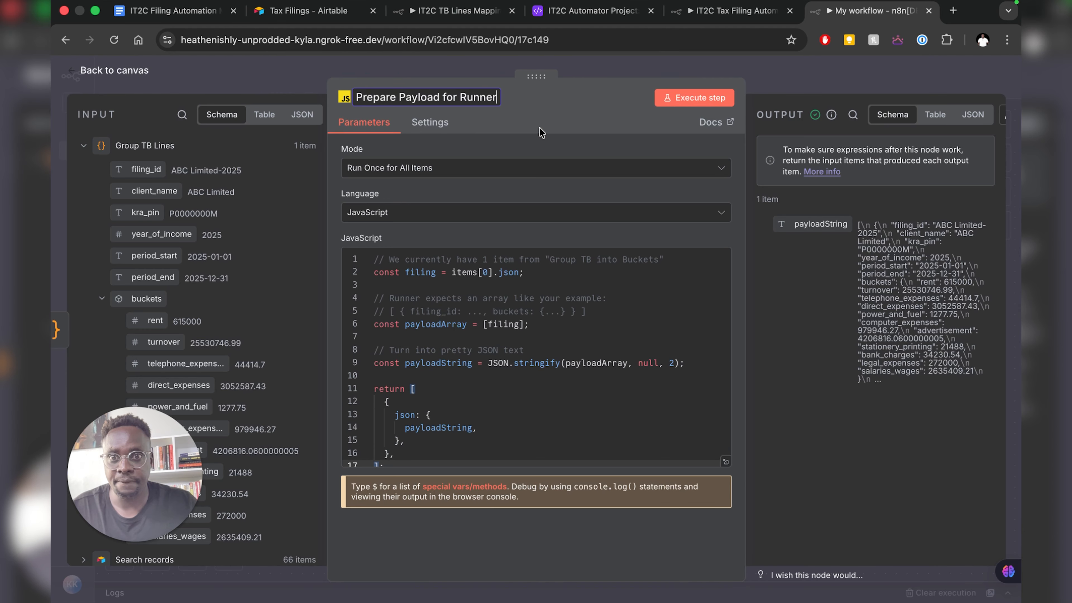
key("Return")
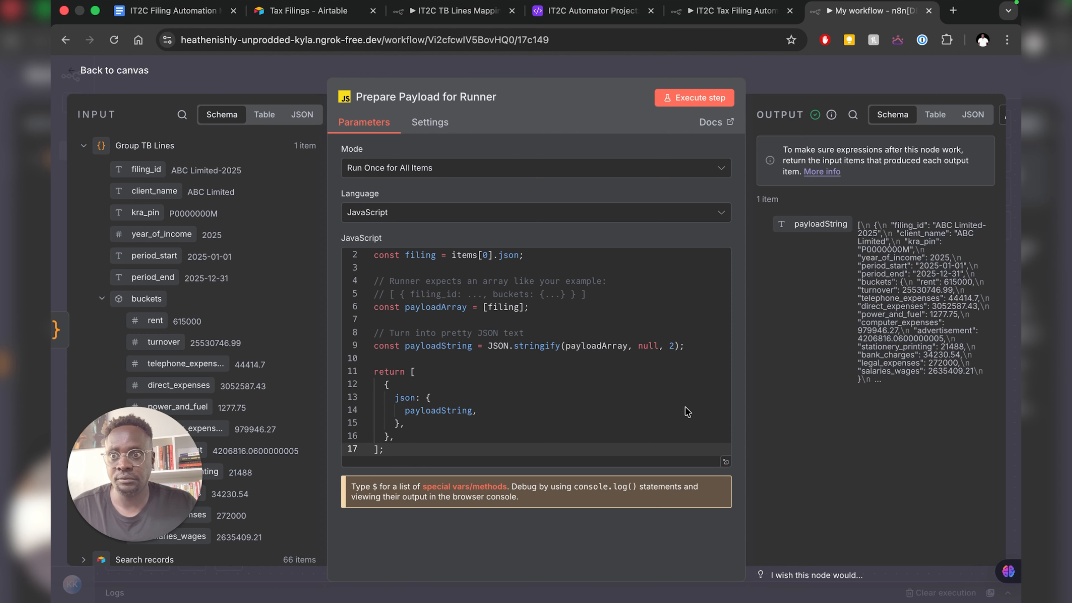
key("Escape")
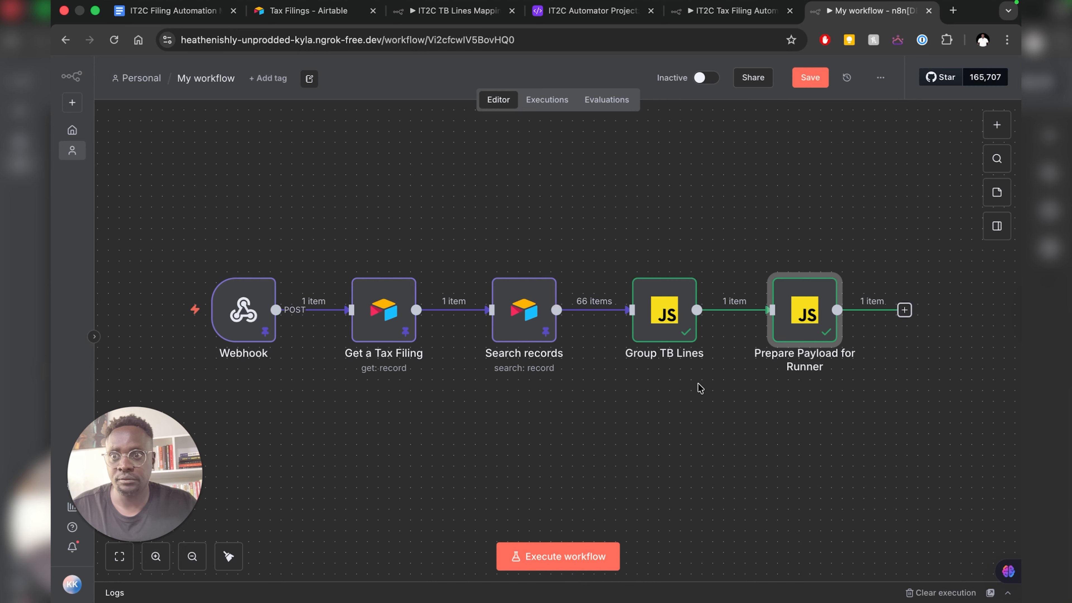
- Pin the Prepare Payload for Runner output, zoom the canvas out twice, and view the IT2C workflow
right_click(803, 333)
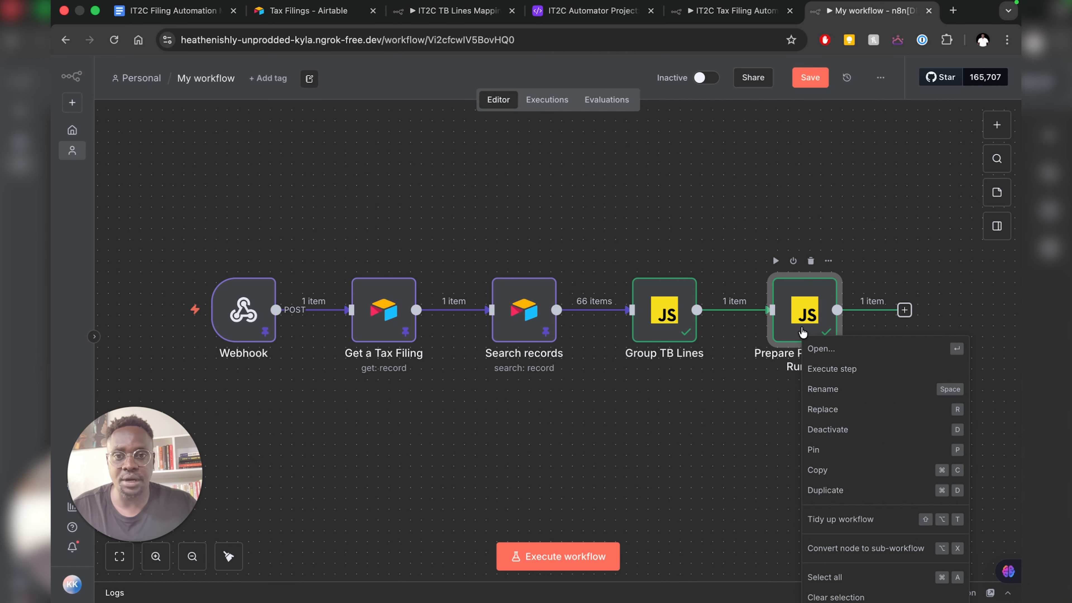
left_click(816, 451)
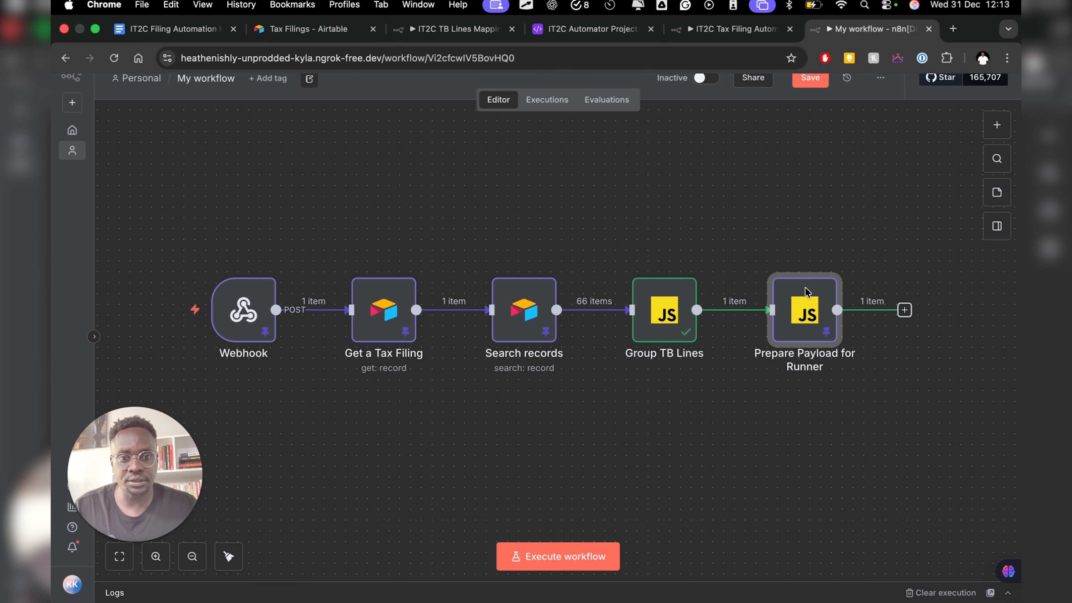
scroll(727, 313, "right", 6)
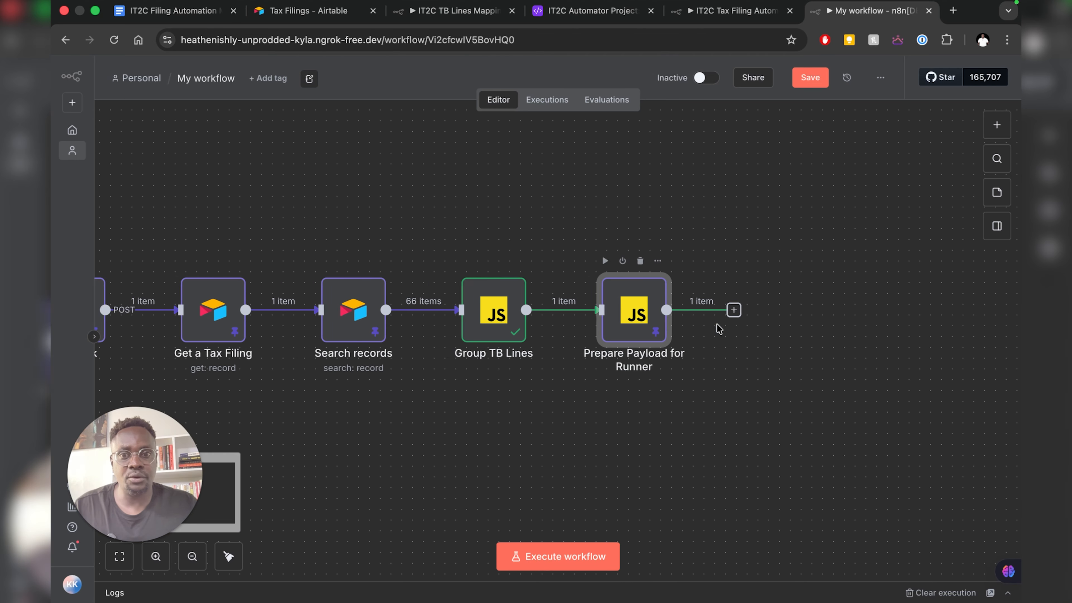
scroll(719, 328, "left", 3)
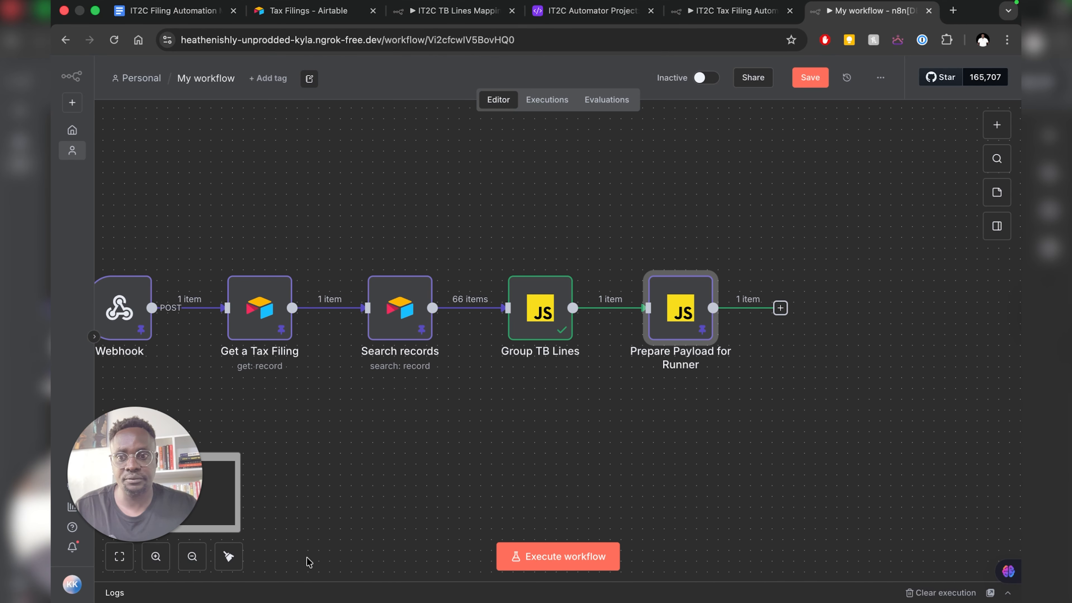
left_click(192, 557)
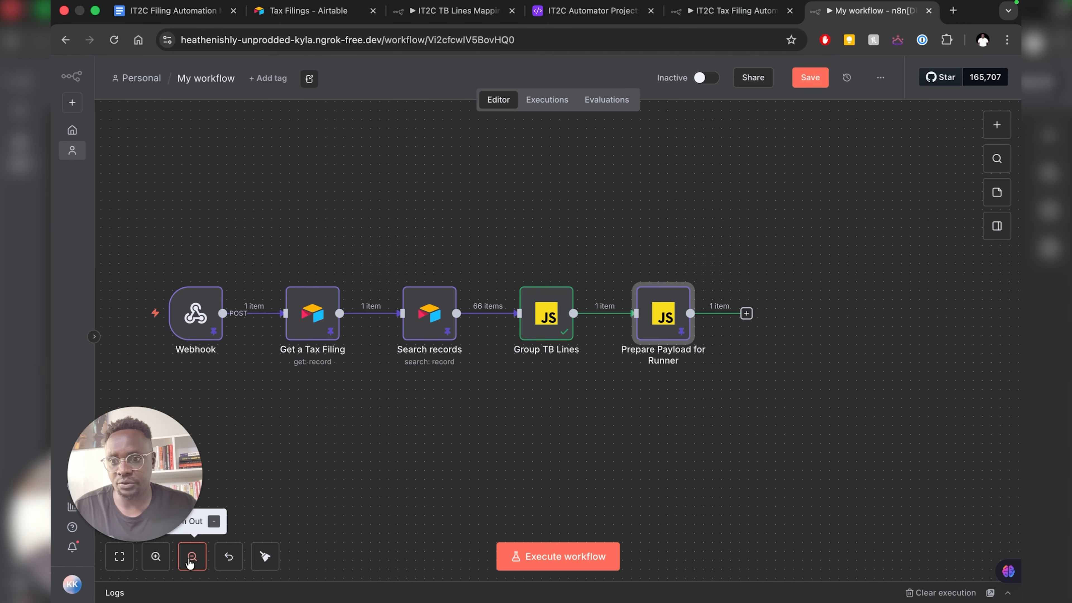
left_click(192, 557)
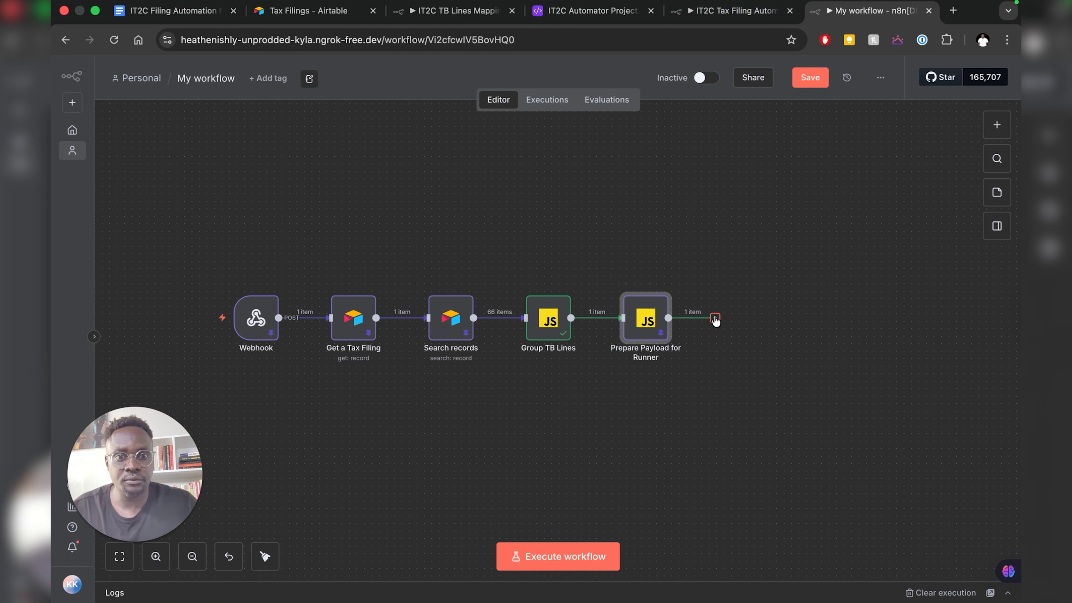
left_click(722, 13)
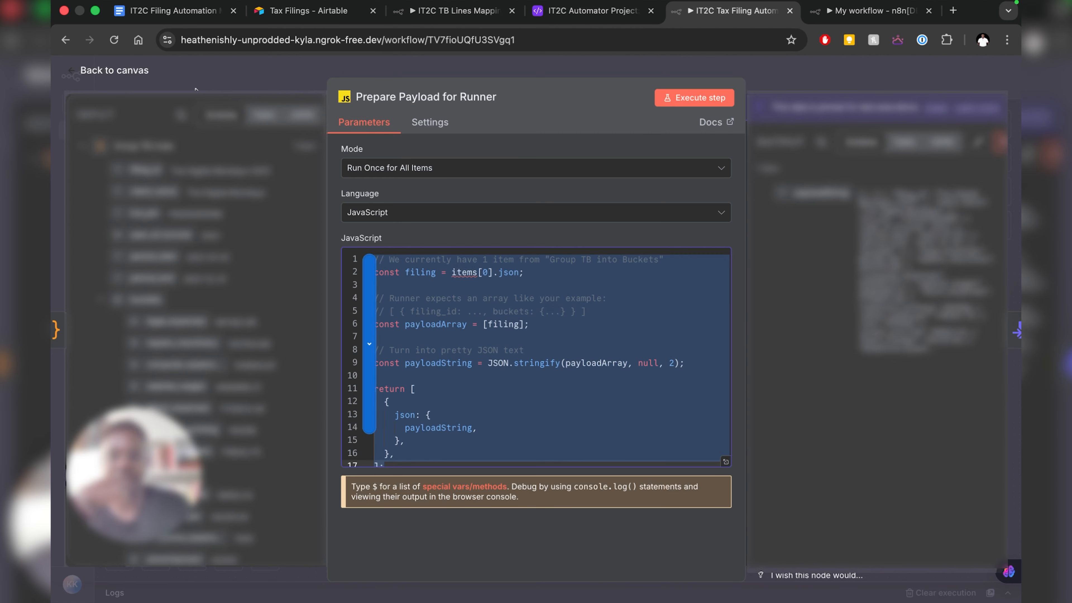
- Open the IT2C Convert to File node to see its payloadString-to-text-file settings (field data, utf8)
left_click(122, 70)
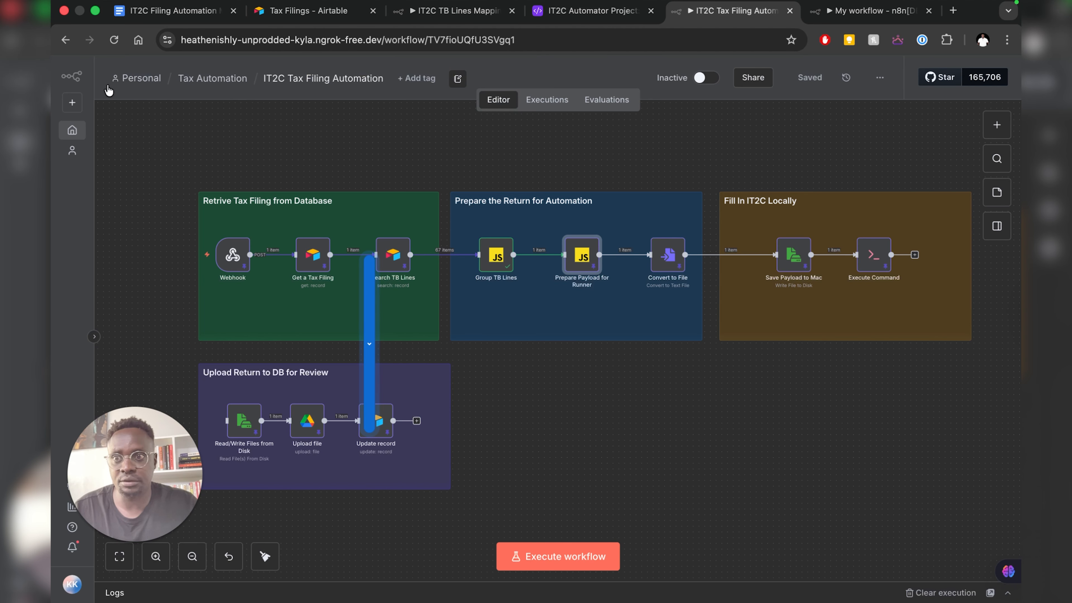
left_click(671, 262)
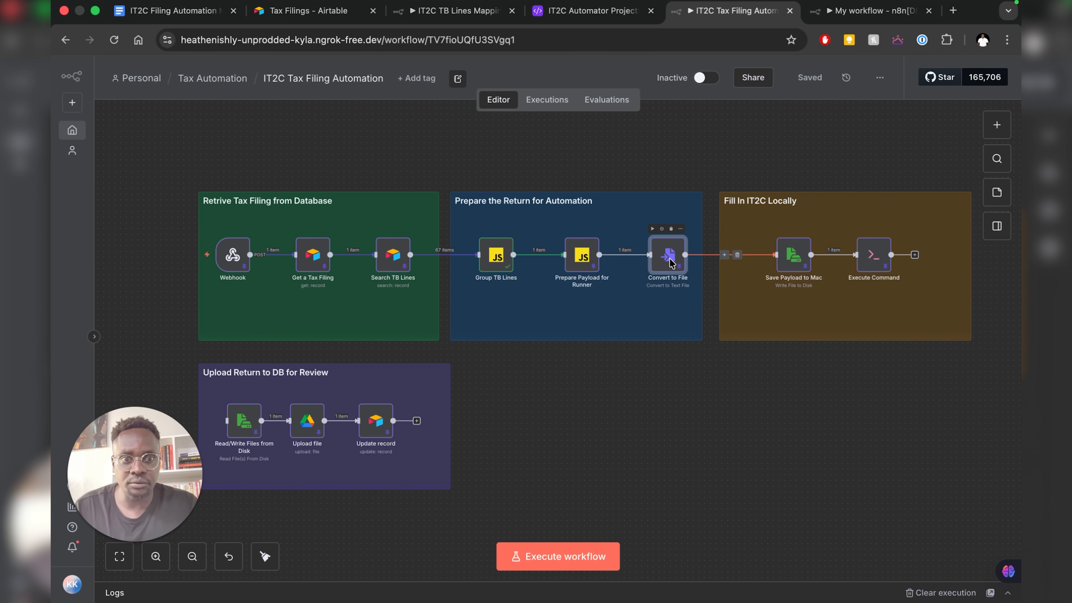
double_click(671, 262)
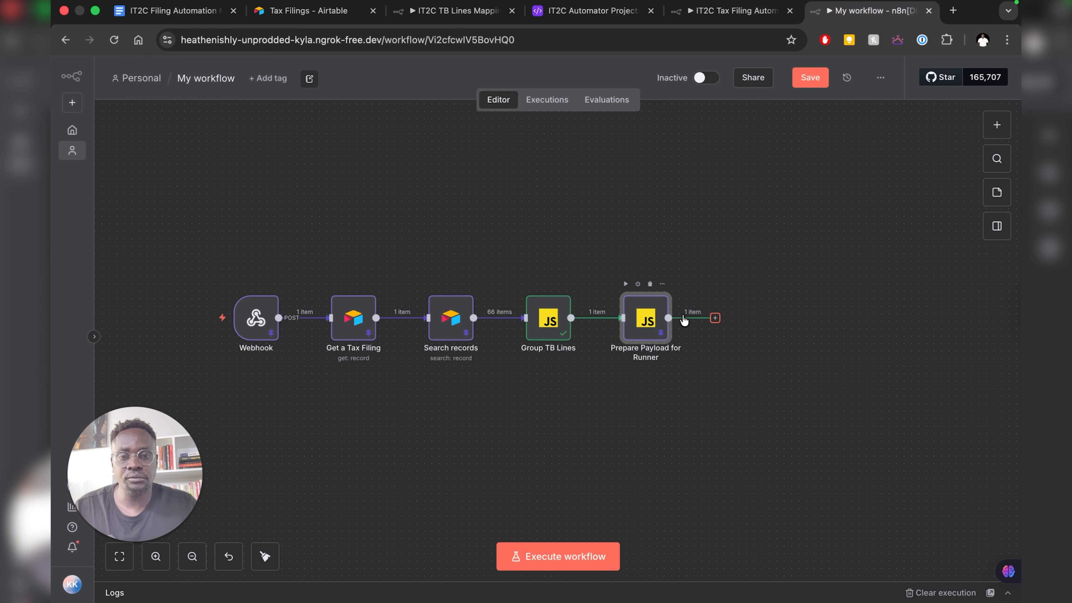
- Search 'convert' after Prepare Payload for Runner and list the Convert to File actions
left_click(715, 319)
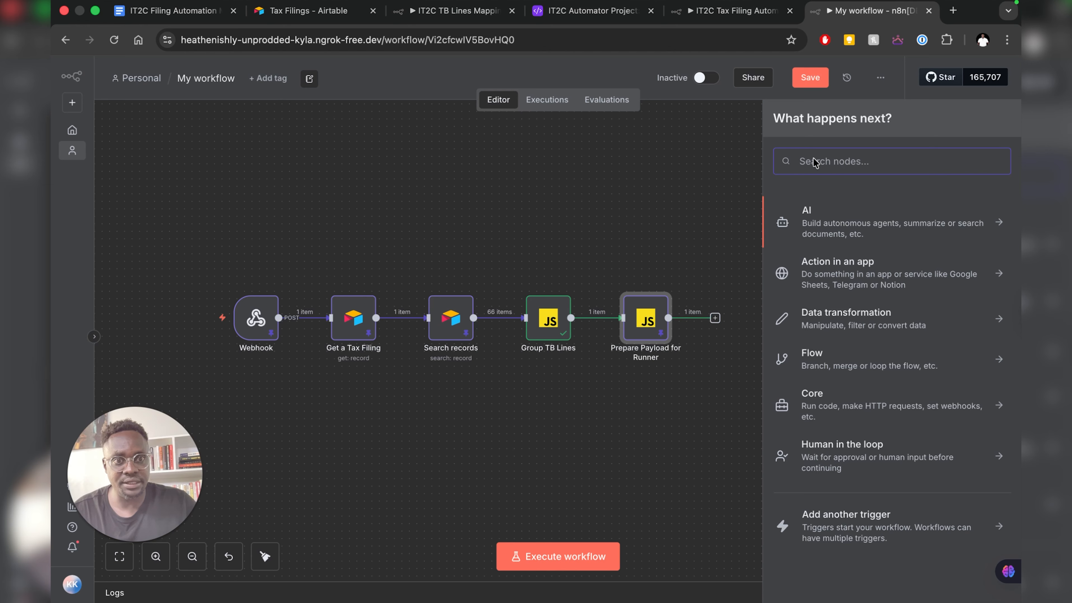
type("convert")
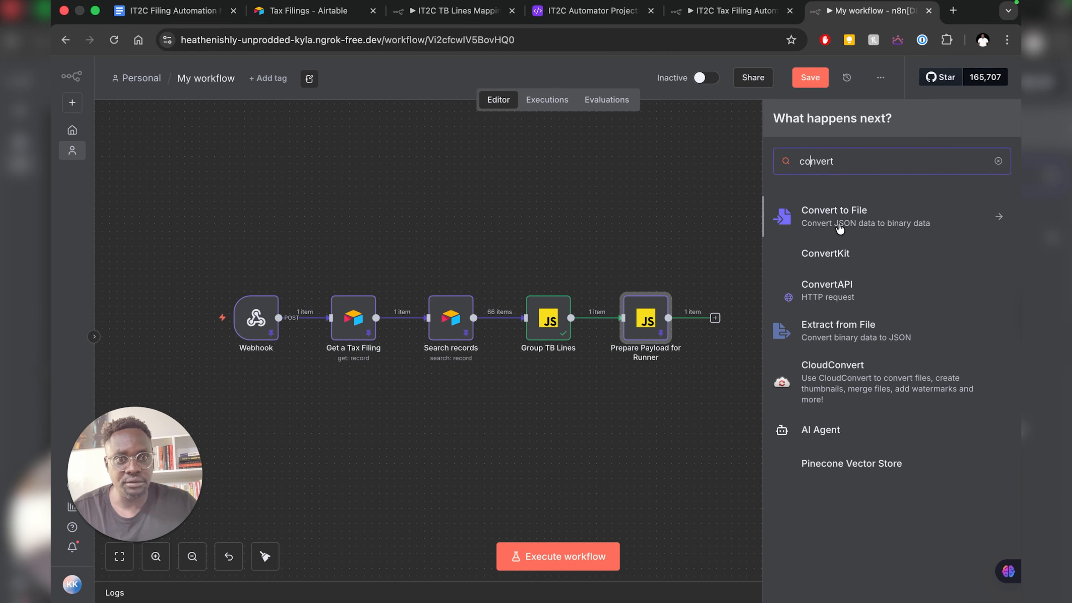
left_click(840, 224)
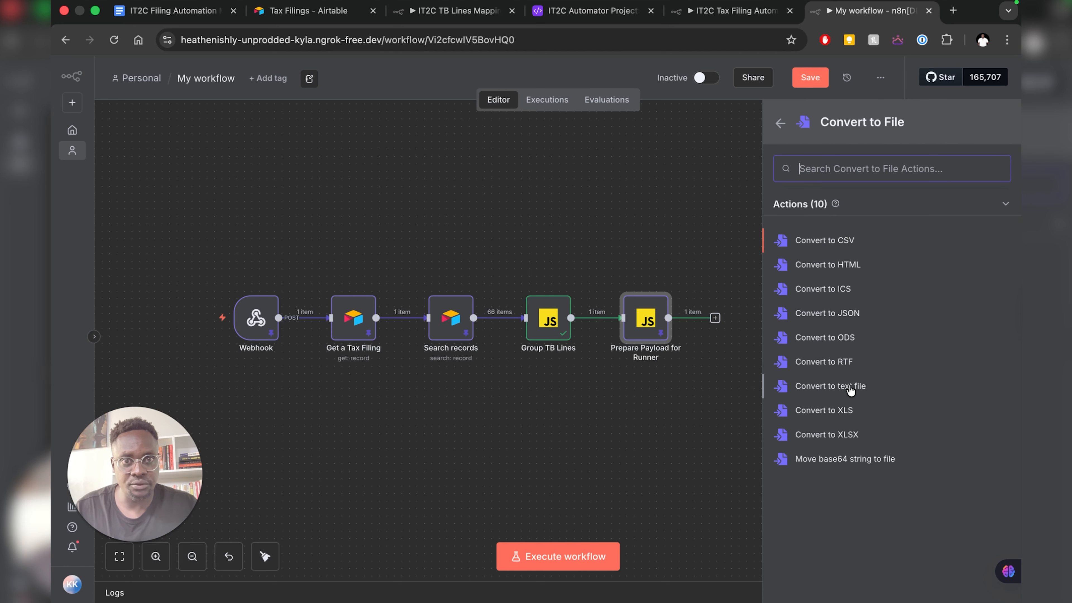
- Check the reference setup, then set Convert to File's Text Input Field to payloadString
left_click(727, 12)
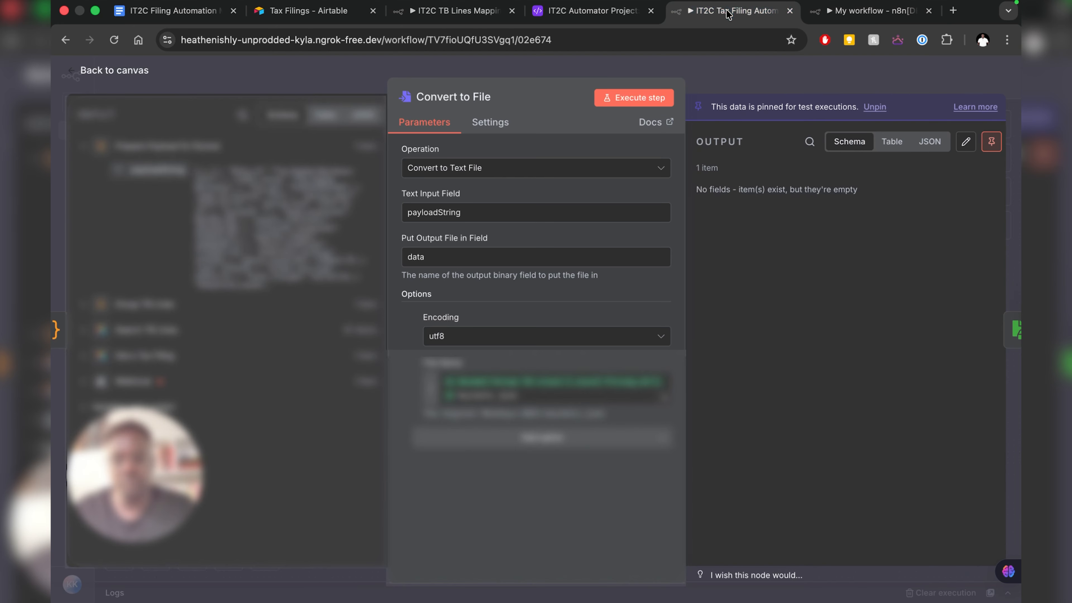
left_click(861, 11)
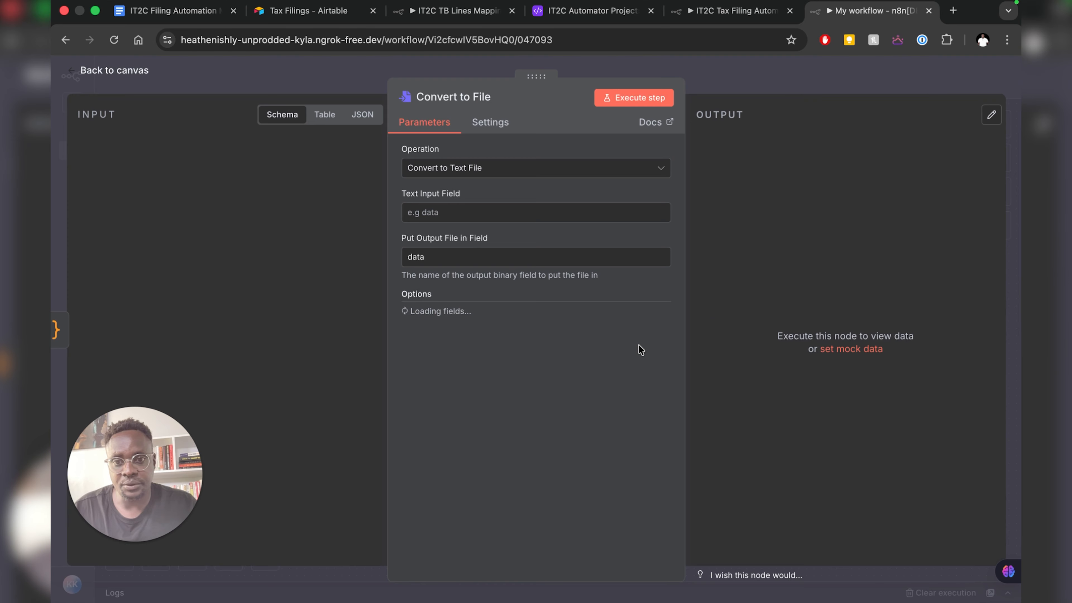
left_click(429, 213)
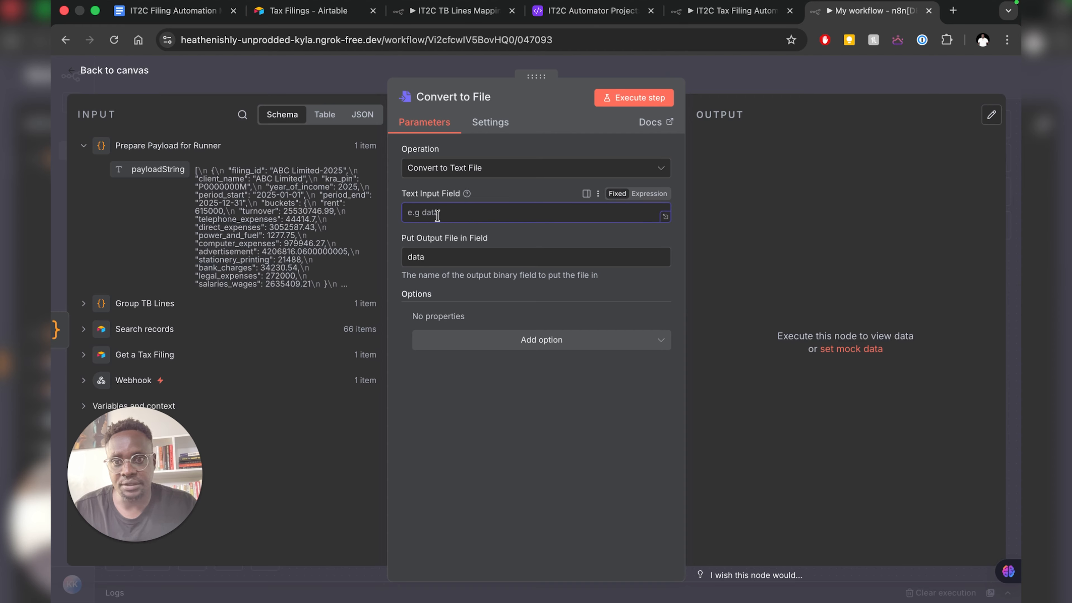
type("payload")
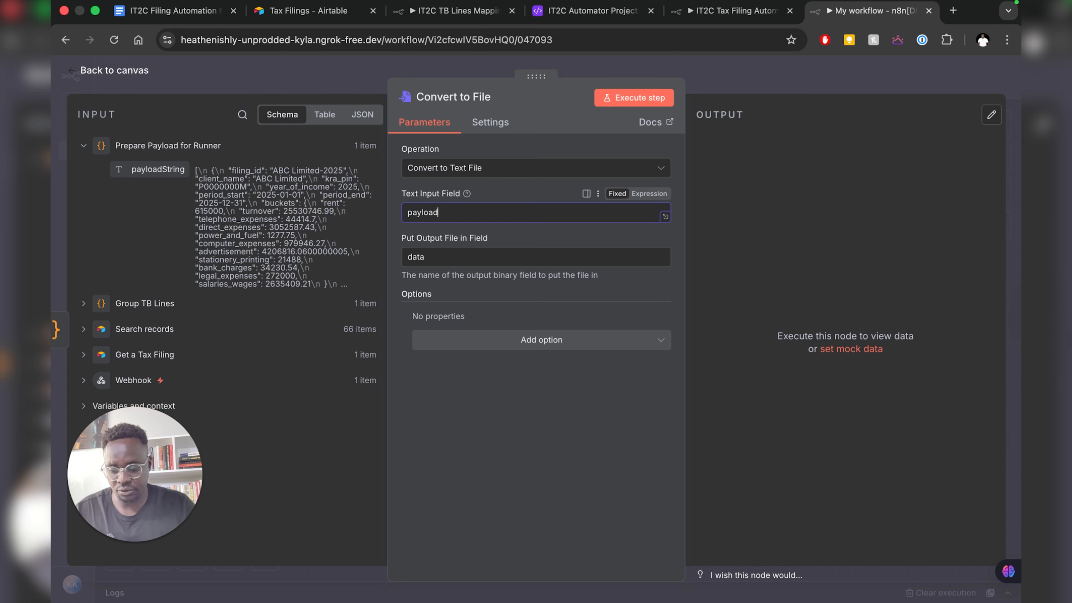
type("St")
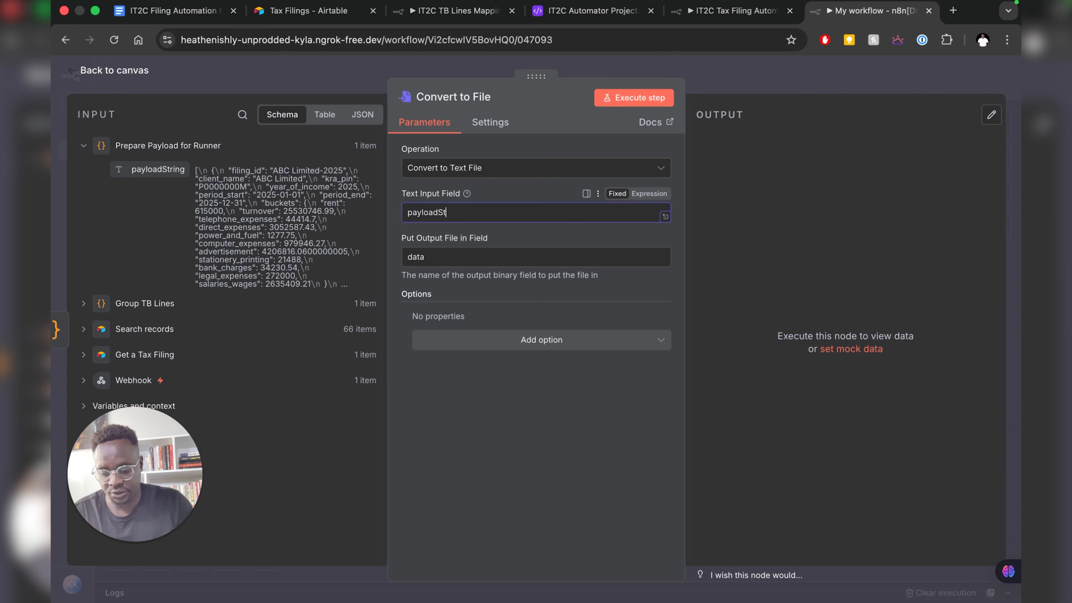
type("ring")
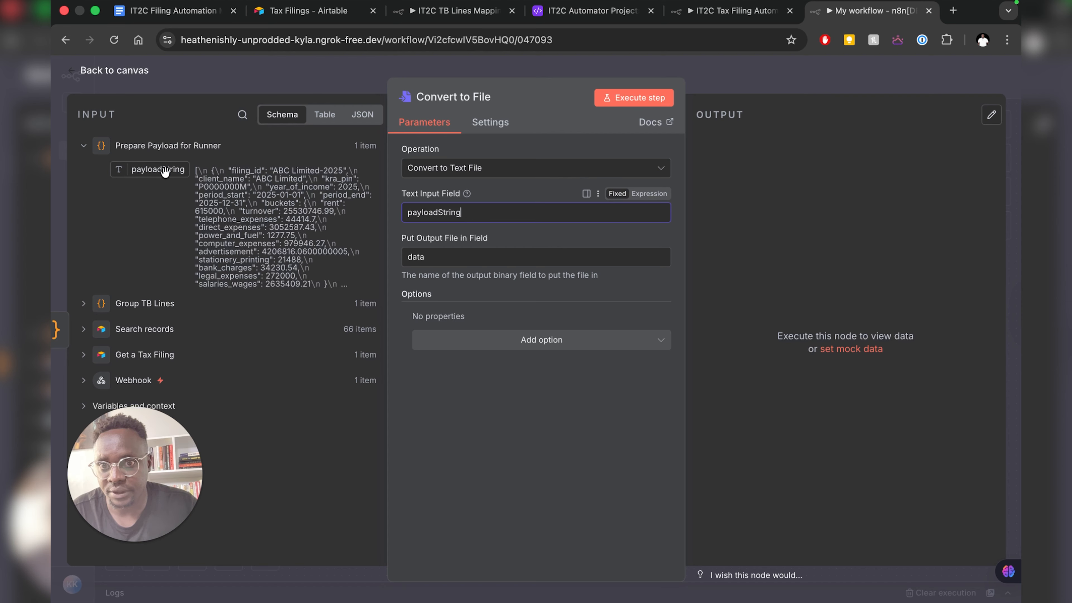
left_click(520, 340)
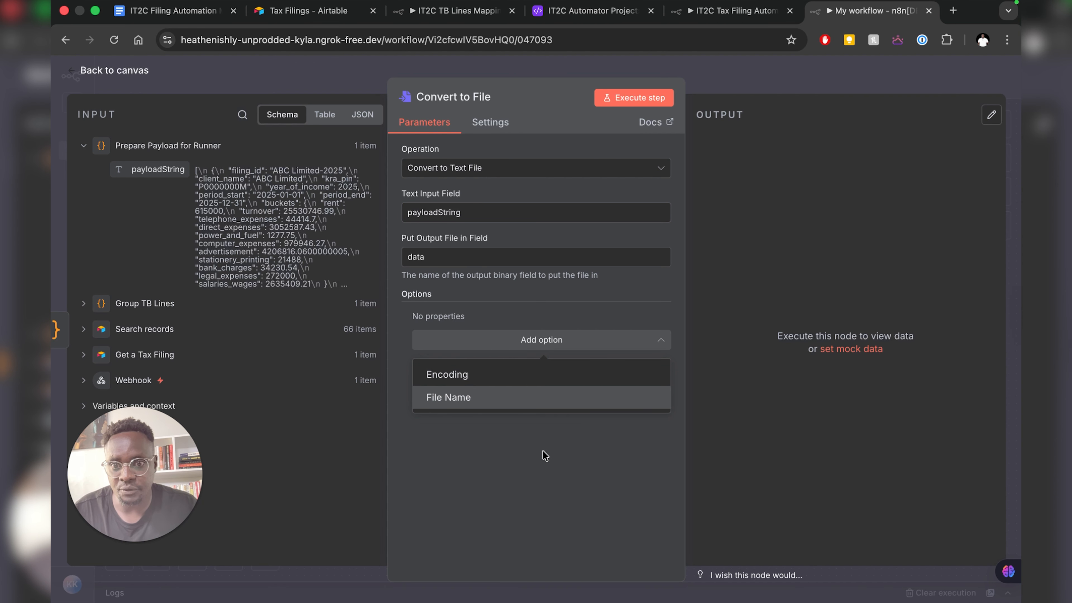
- Add a File Name option of Group TB Lines filing_id plus '-buckets.json'
left_click(484, 397)
left_click(470, 335)
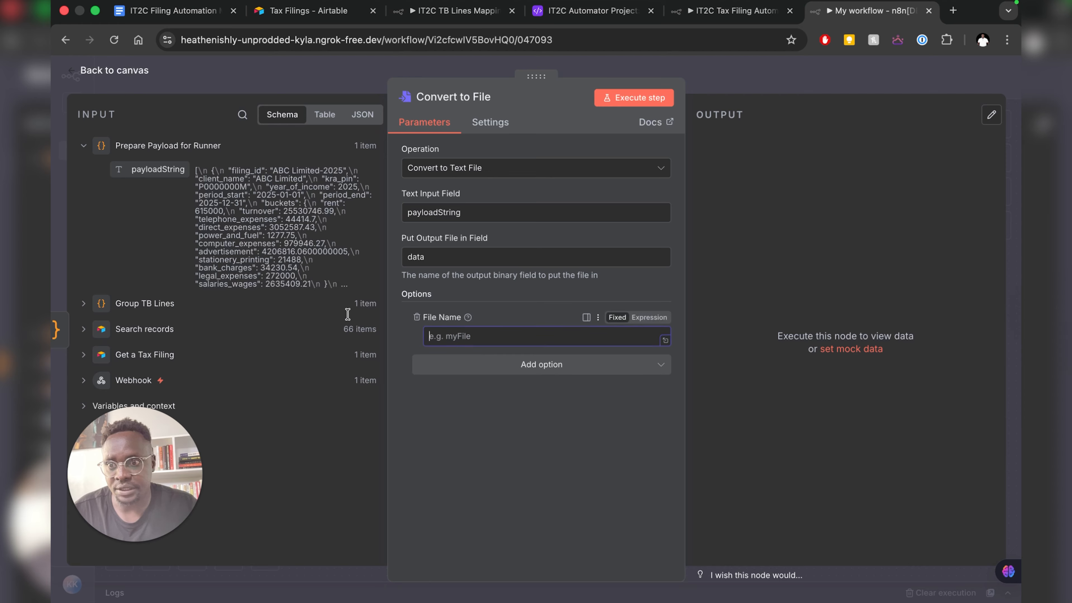
left_click(93, 437)
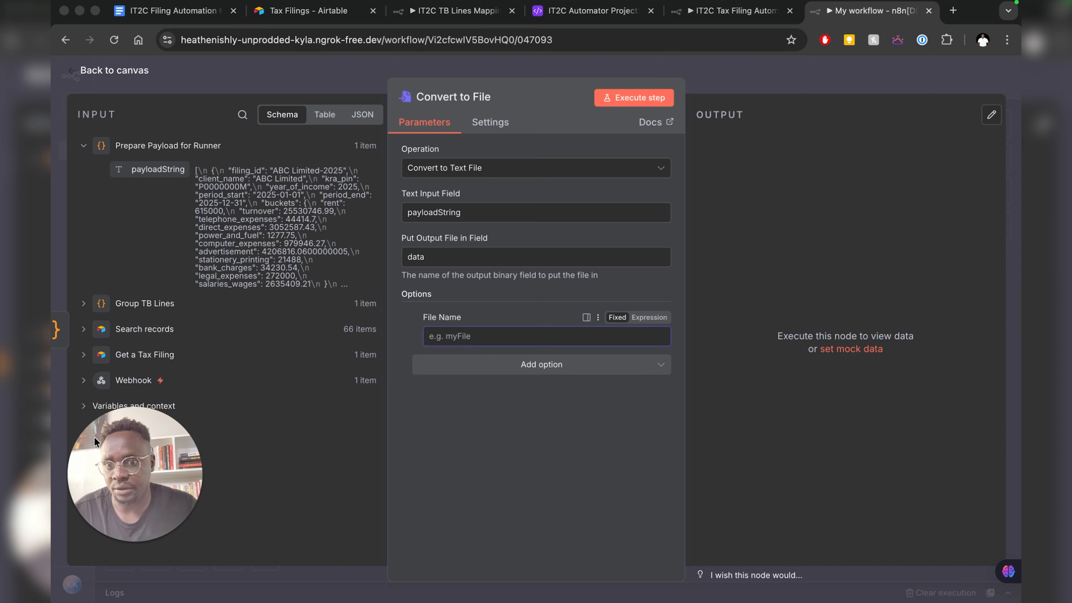
left_click(84, 308)
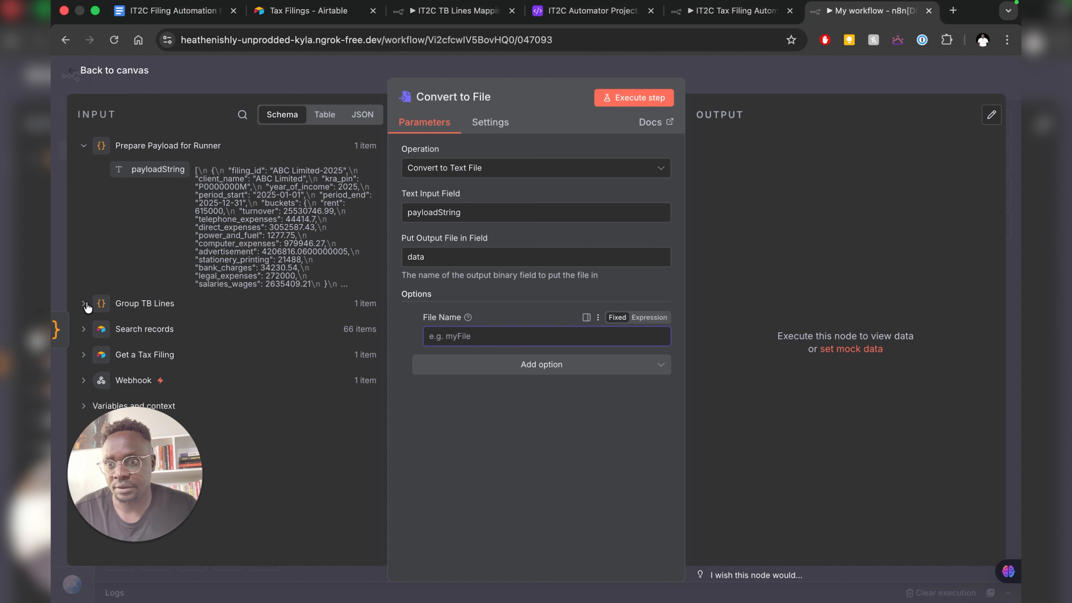
left_click(84, 305)
scroll(127, 306, "down", 1)
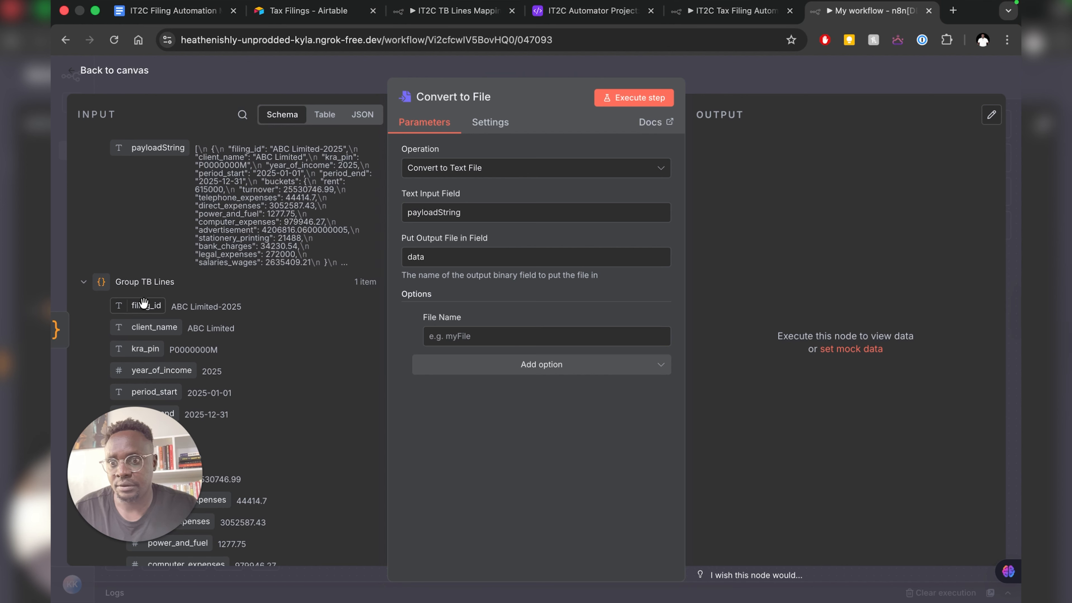
scroll(144, 303, "down", 2)
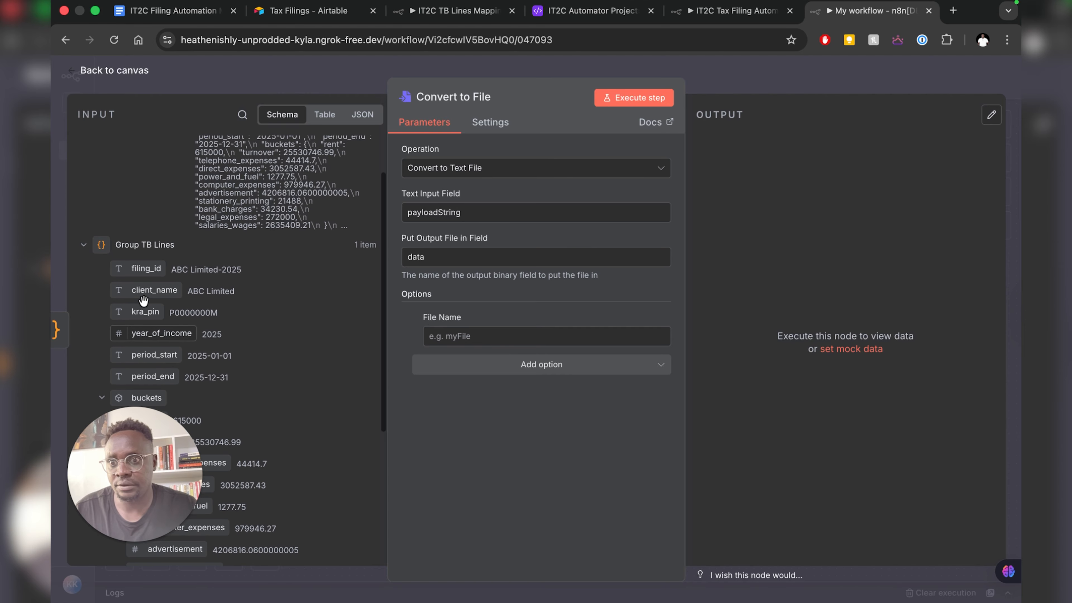
left_click_drag(140, 269, 483, 336)
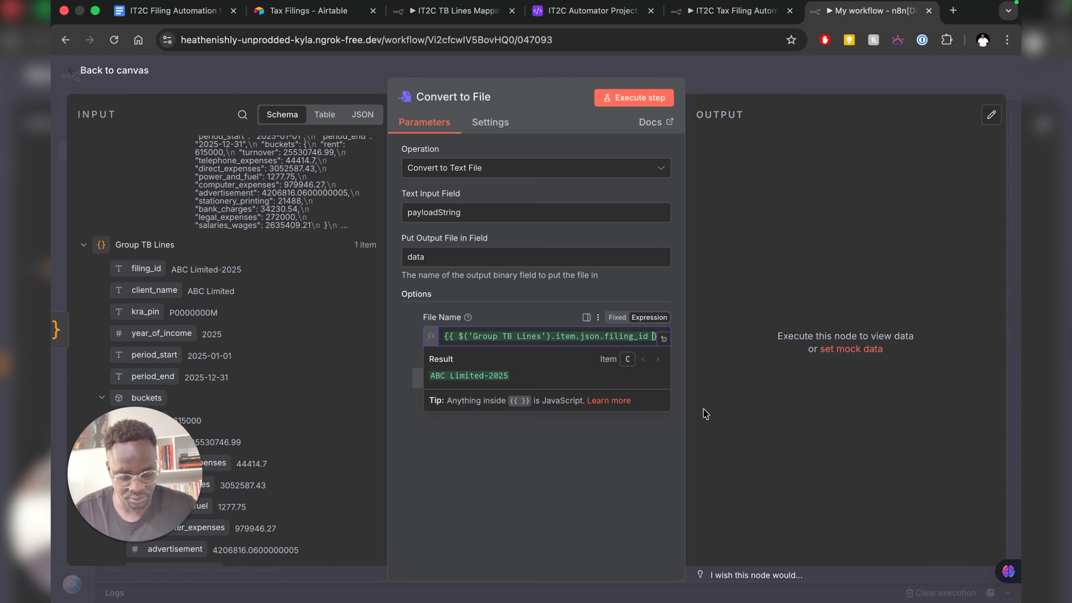
type("_buckets.json")
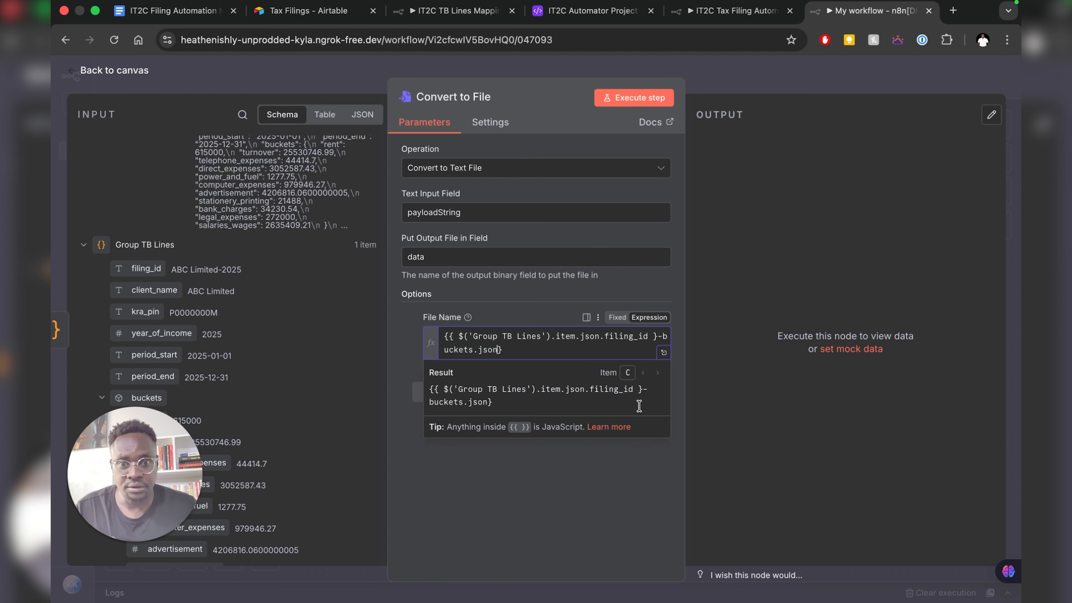
key("super+z")
key("super+z")
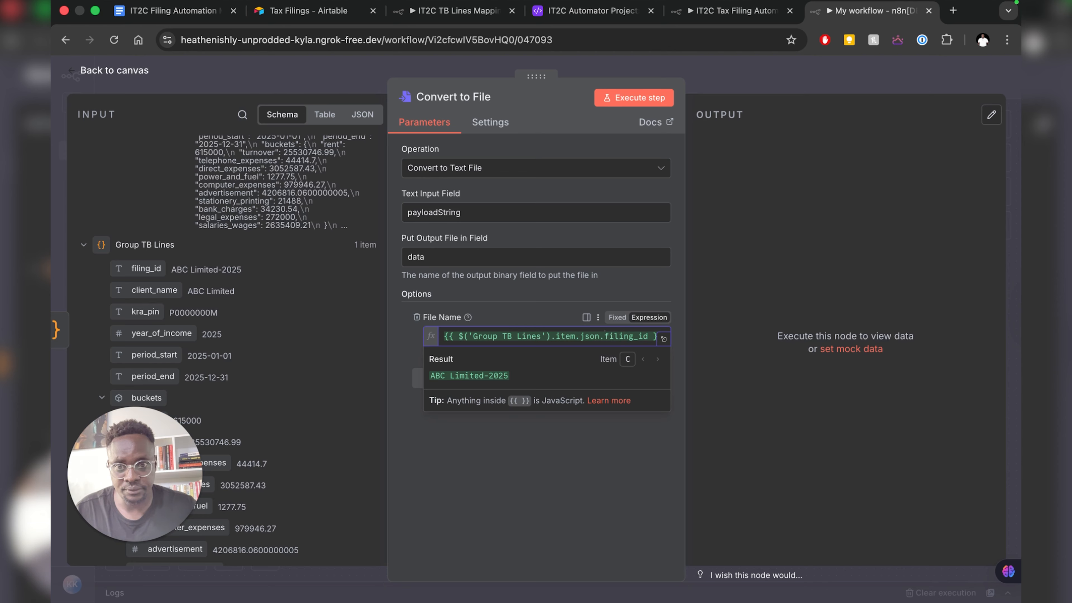
key("super+shift+z")
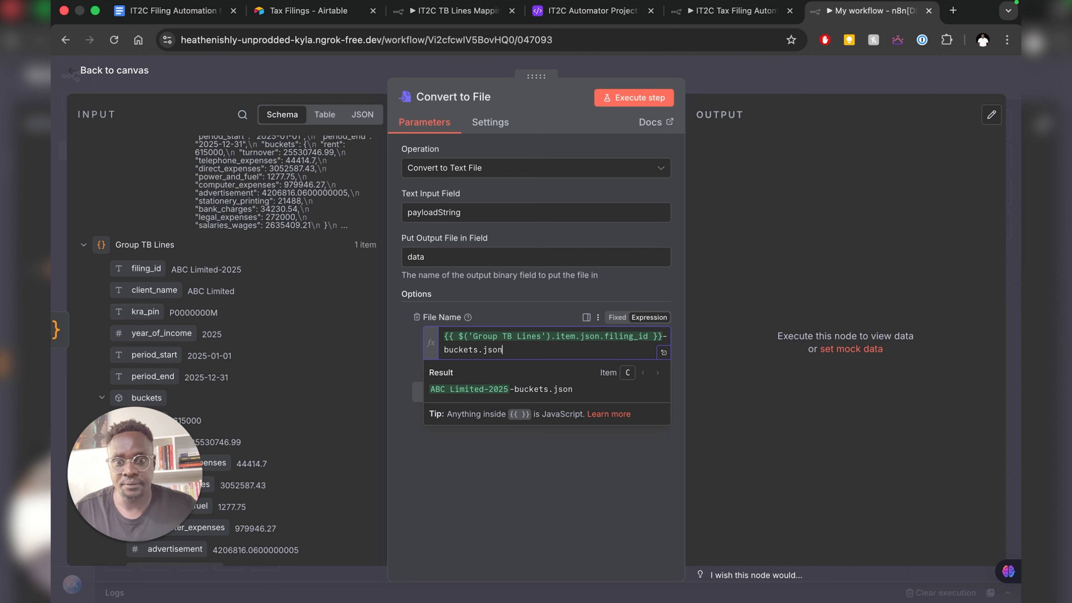
left_click(459, 475)
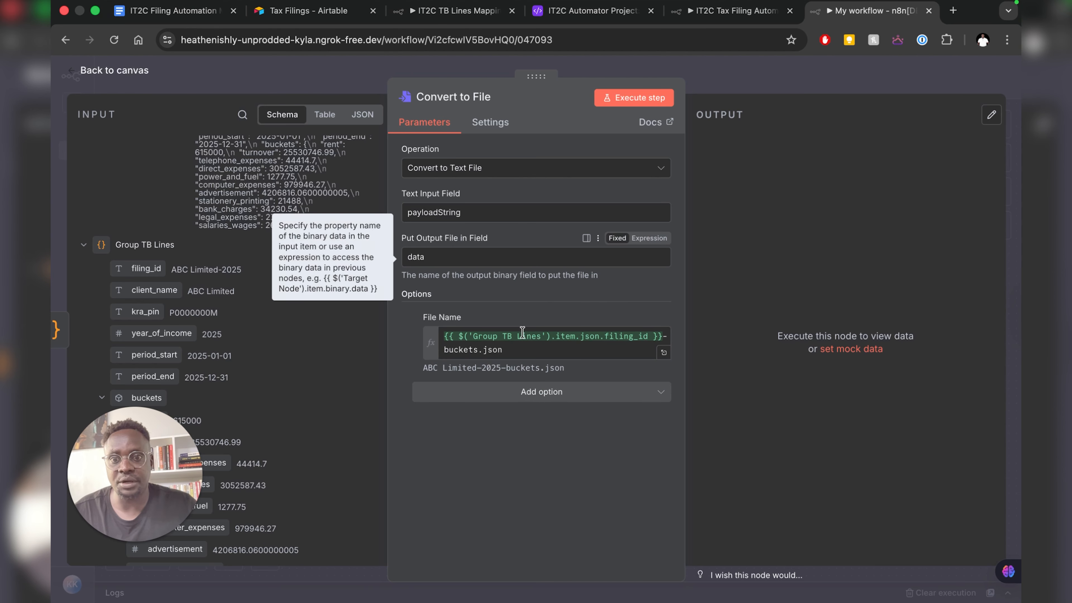
- Run Convert to File to output ABC Limited-2025-buckets.json, then open the IT2C Tax Filing Automation workflow
left_click(629, 101)
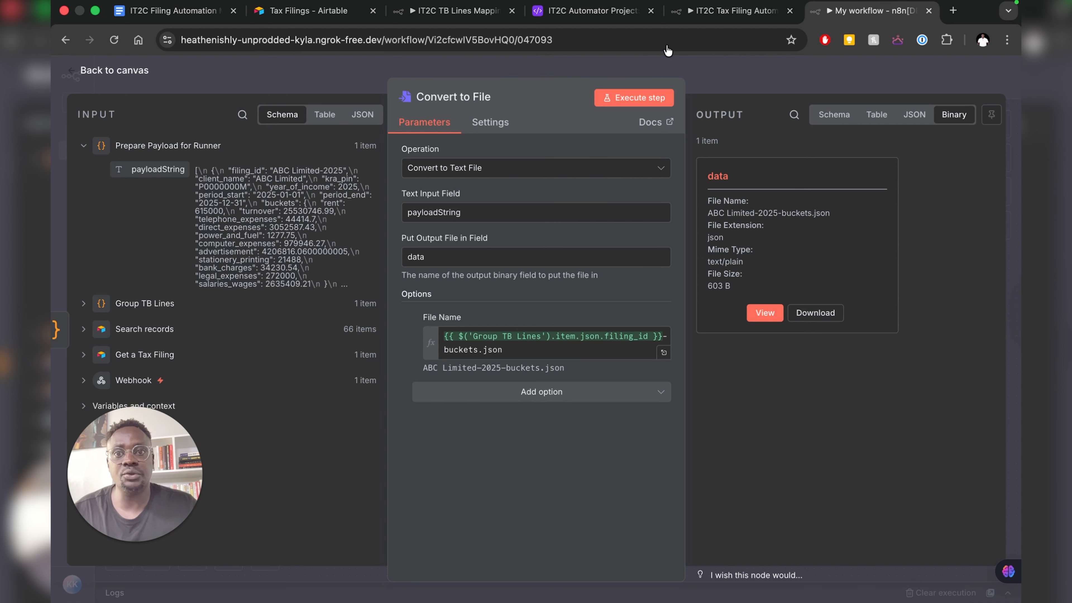
mouse_move(720, 3)
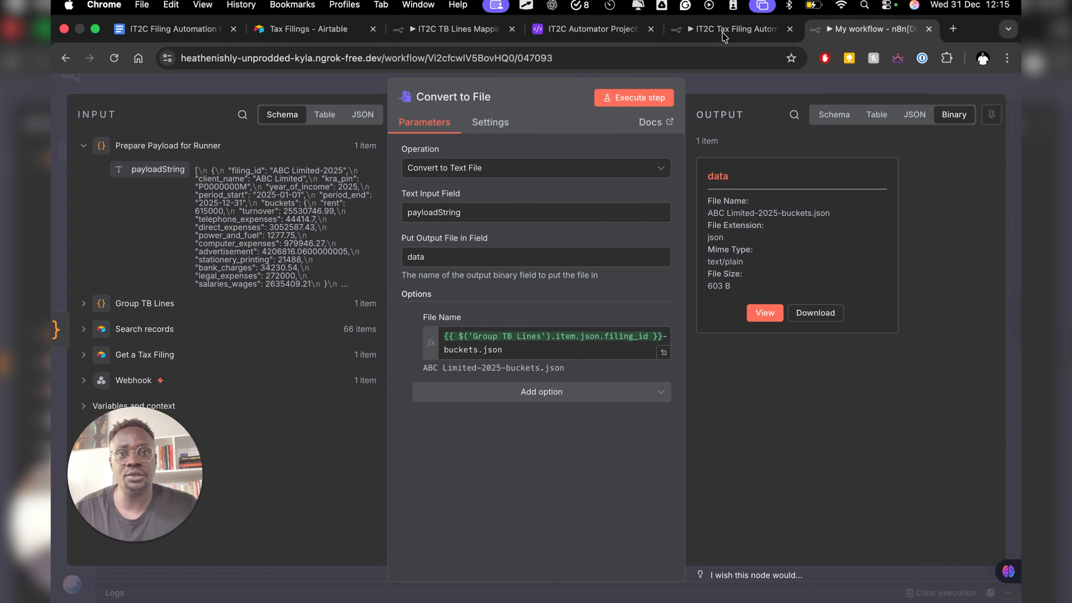
left_click(723, 11)
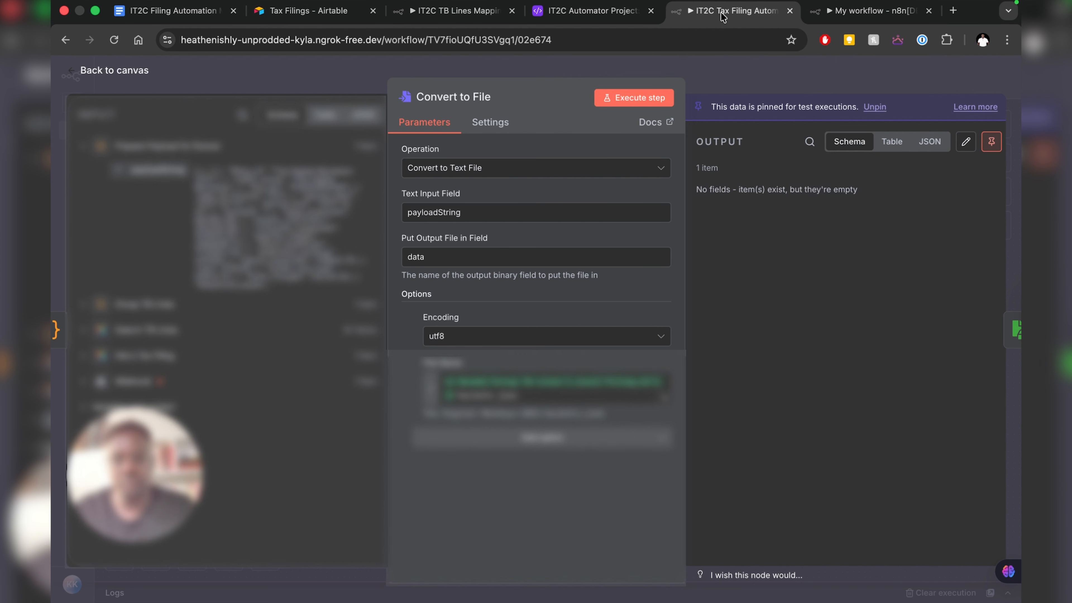
- Copy the data folder path from the reference Save Payload to Mac node, then return to My workflow
left_click(106, 72)
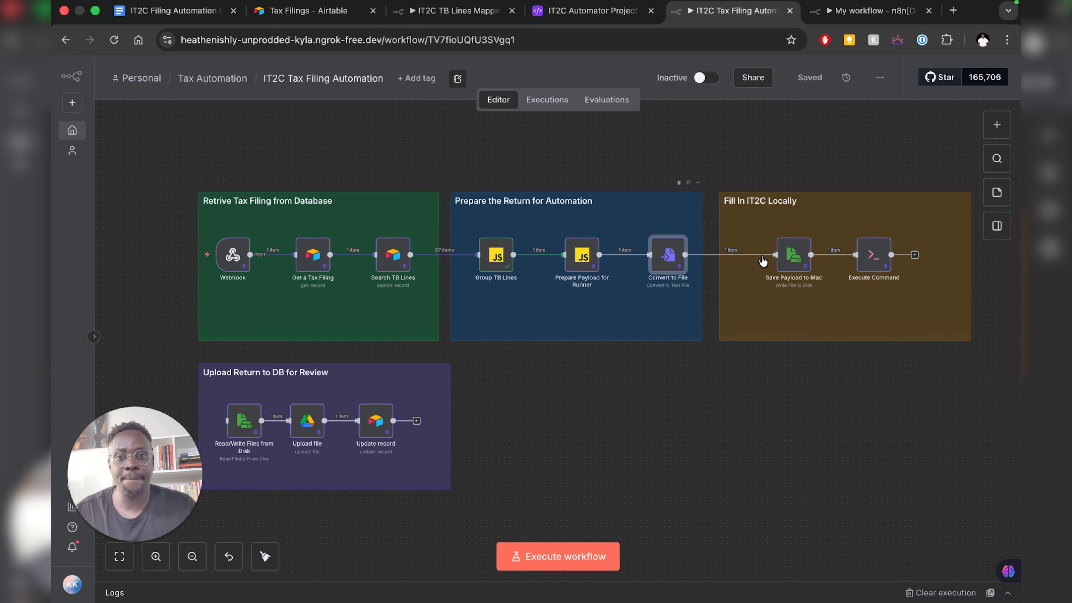
double_click(792, 268)
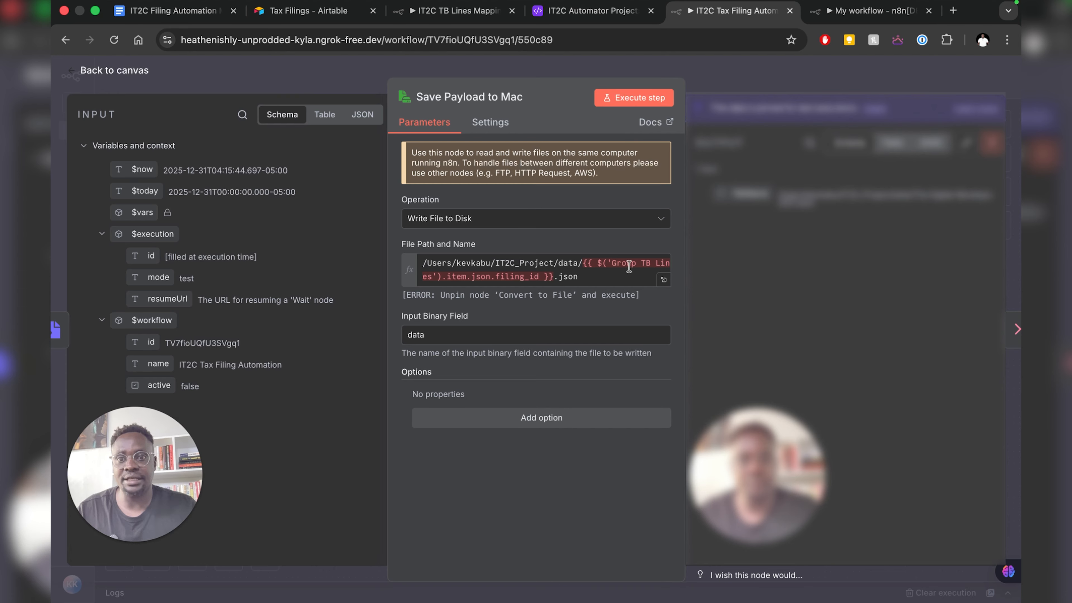
left_click(581, 262)
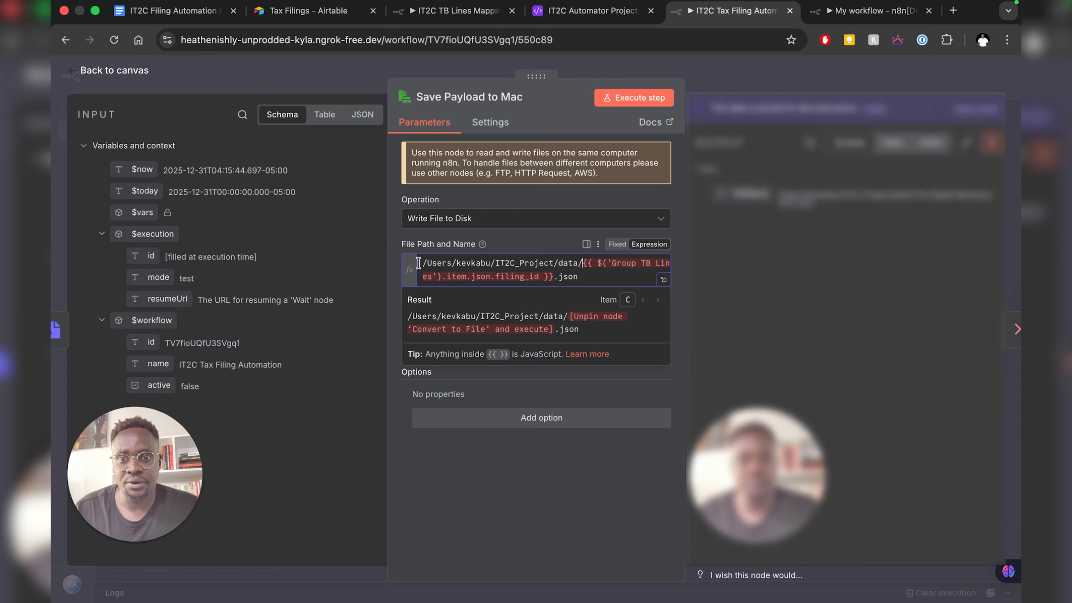
left_click_drag(420, 263, 582, 263)
key("super+c")
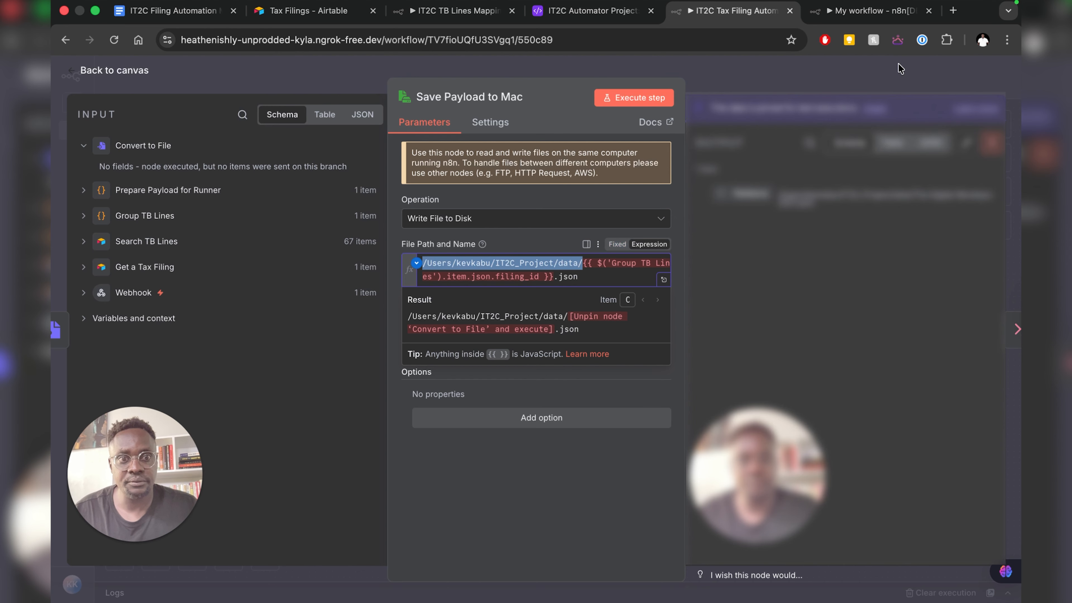
left_click(855, 11)
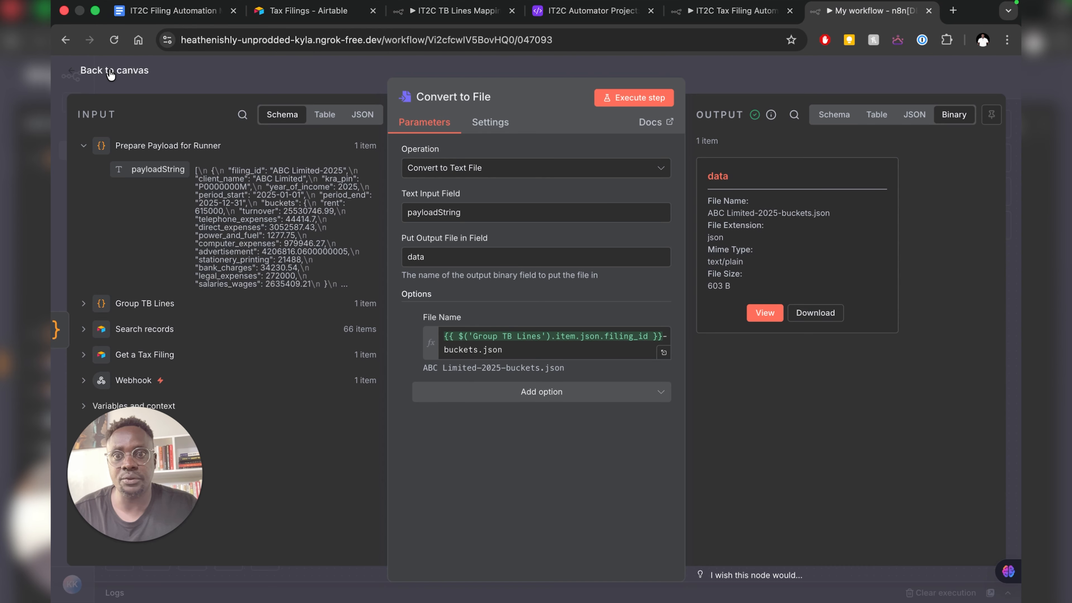
key("Escape")
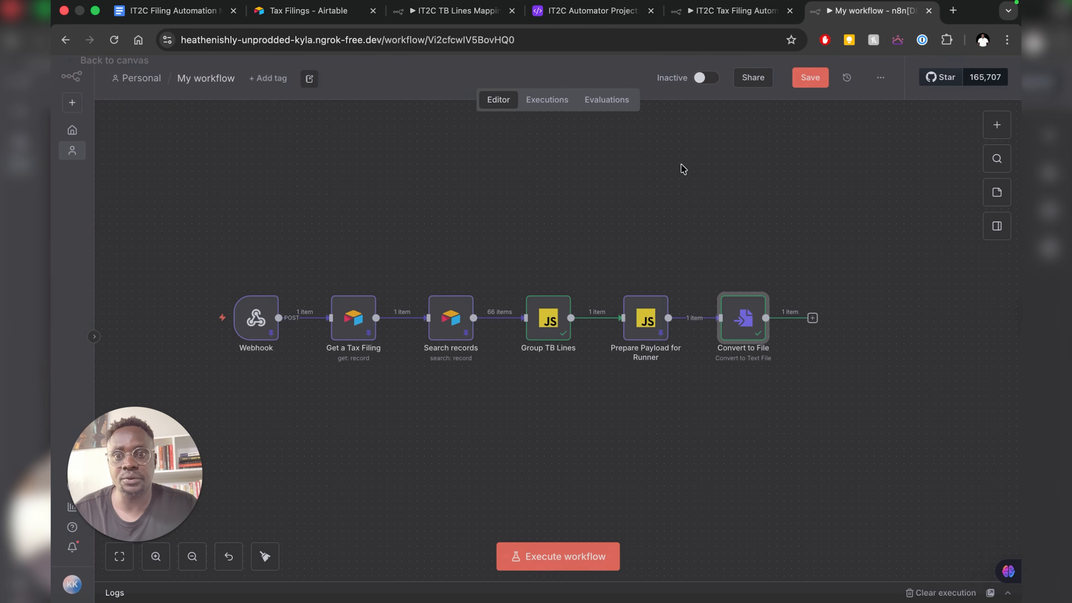
- Add a Read/Write Files from Disk node set to Read File(s) From Disk after Convert to File
left_click(812, 320)
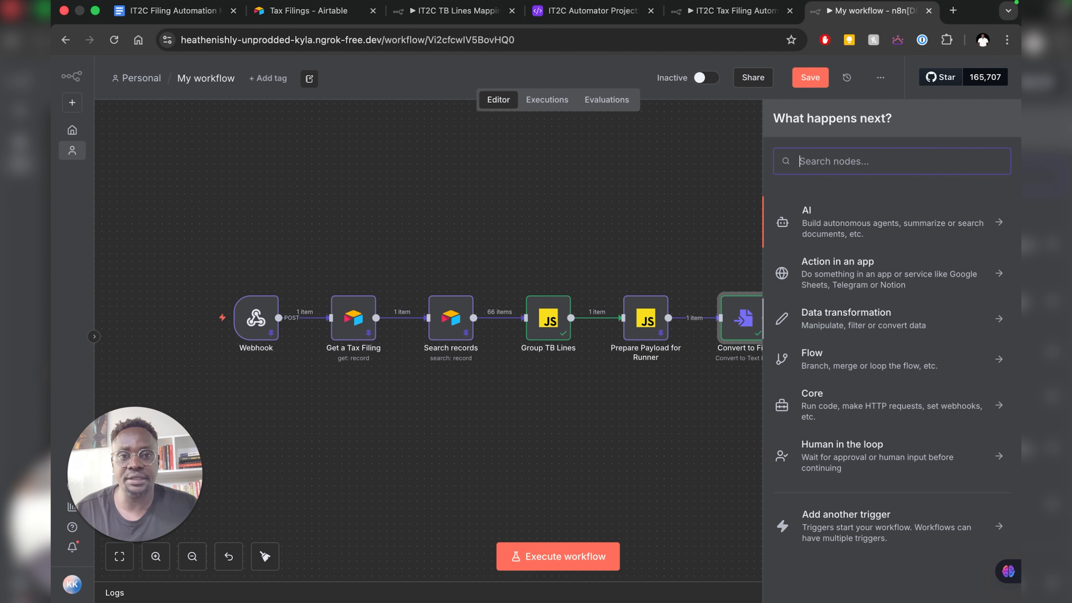
type("write")
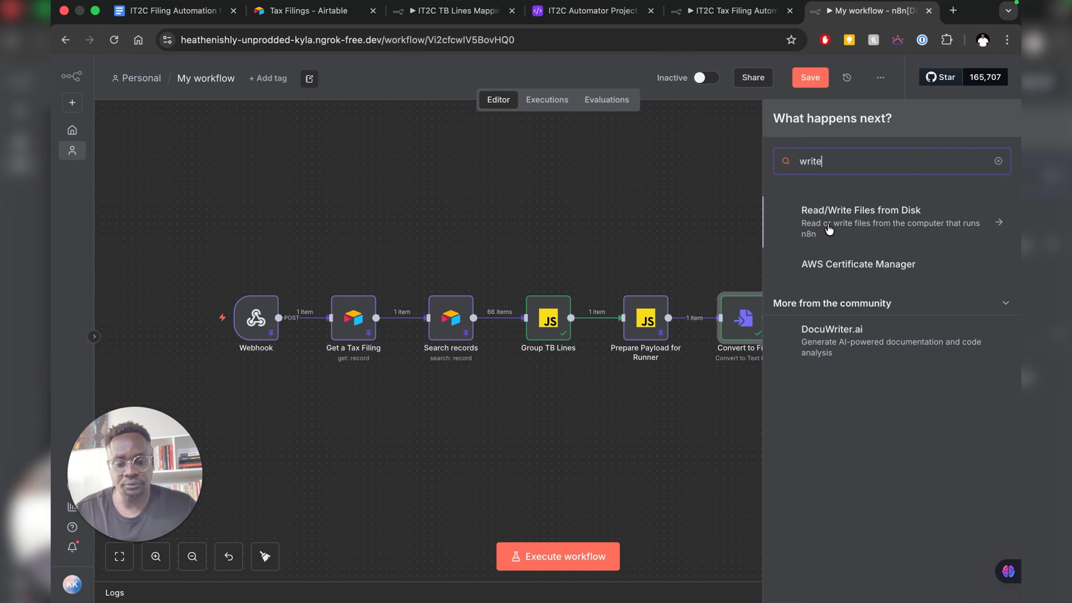
left_click(822, 220)
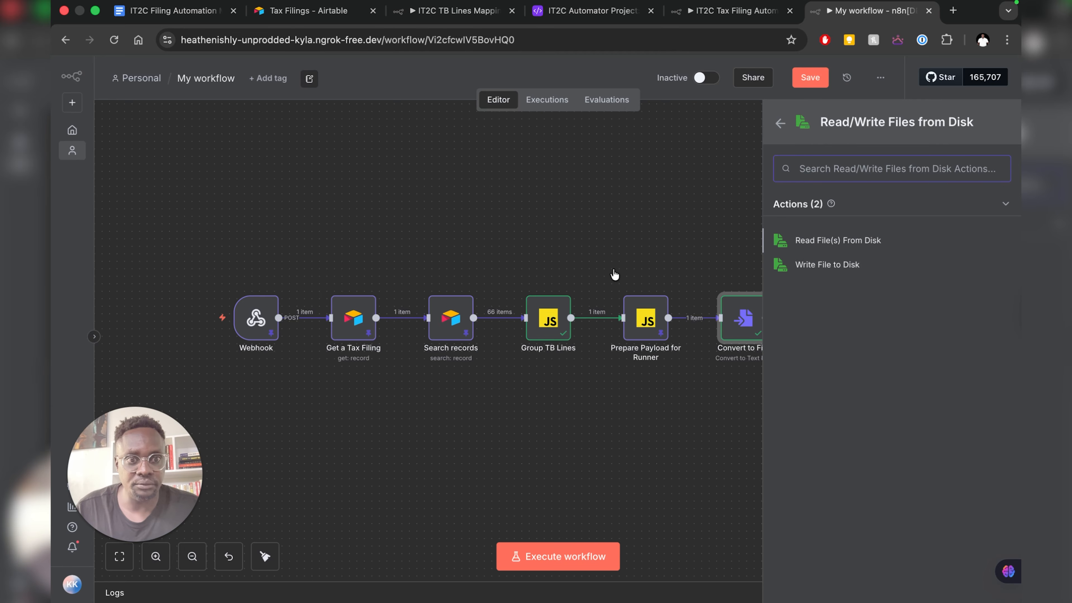
key("Return")
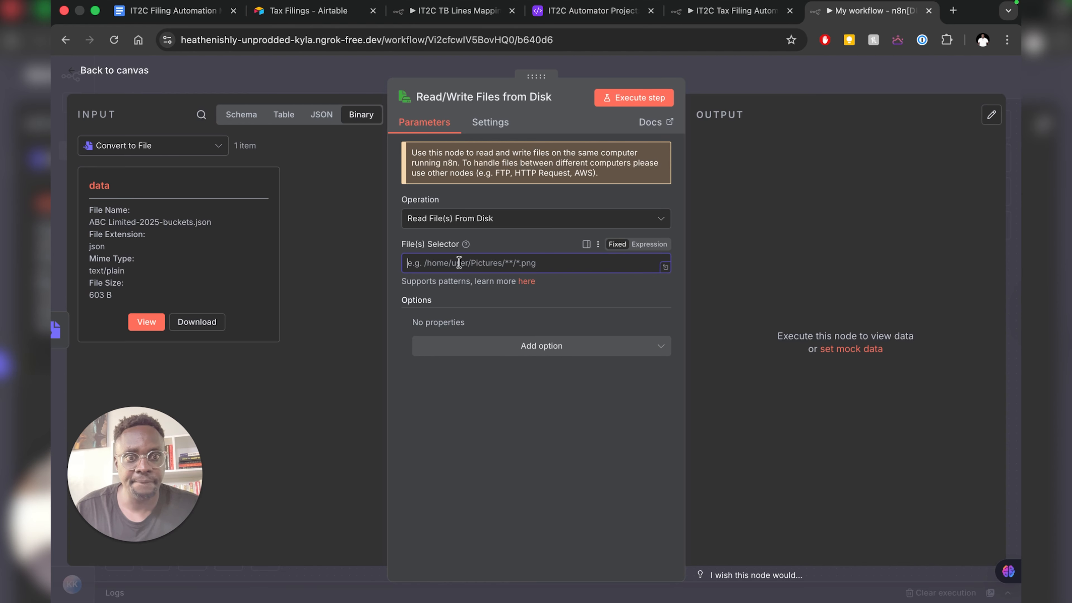
- Paste the data folder path into the File(s) Selector and use Group TB Lines as input
key("super+v")
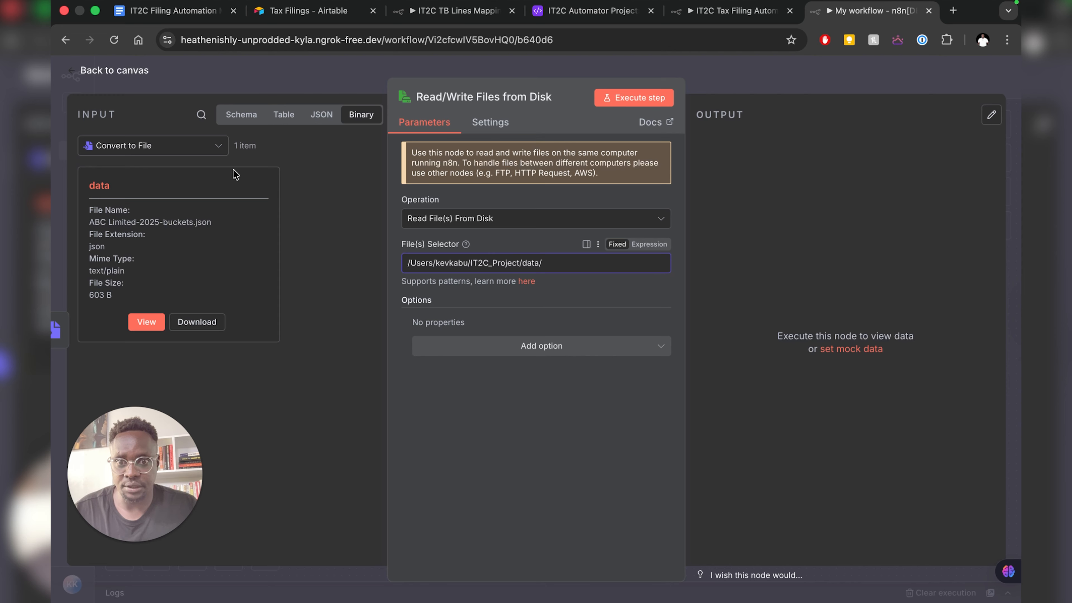
left_click(222, 148)
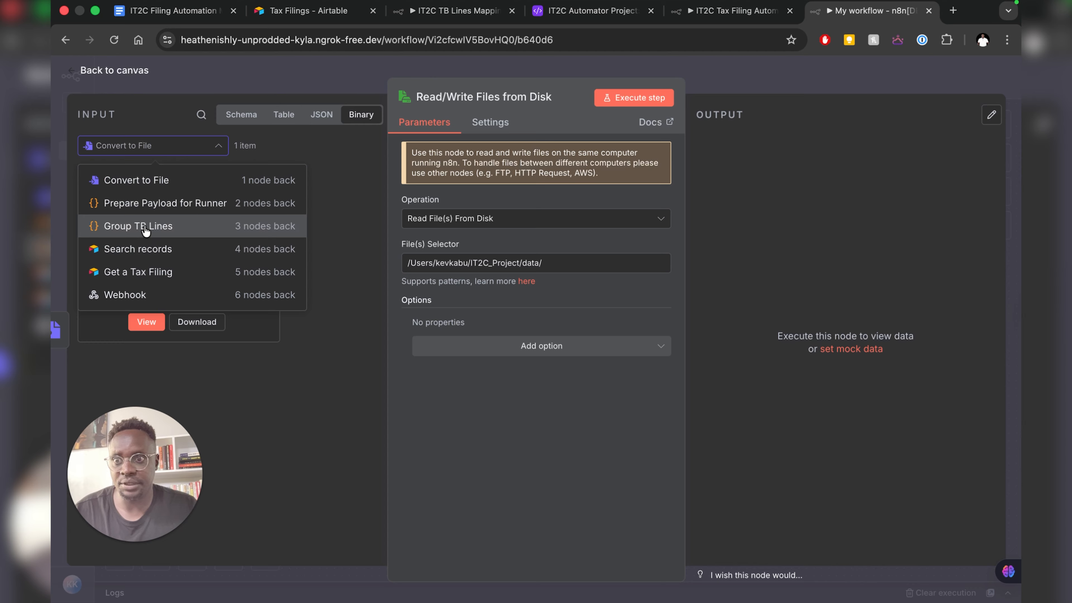
left_click(147, 228)
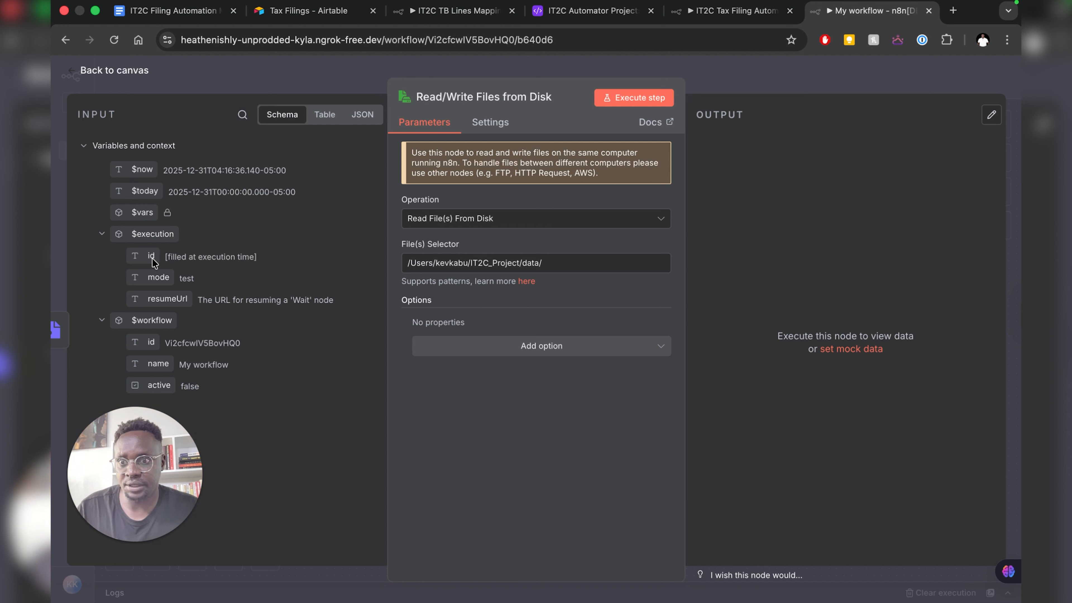
left_click(325, 115)
left_click(369, 118)
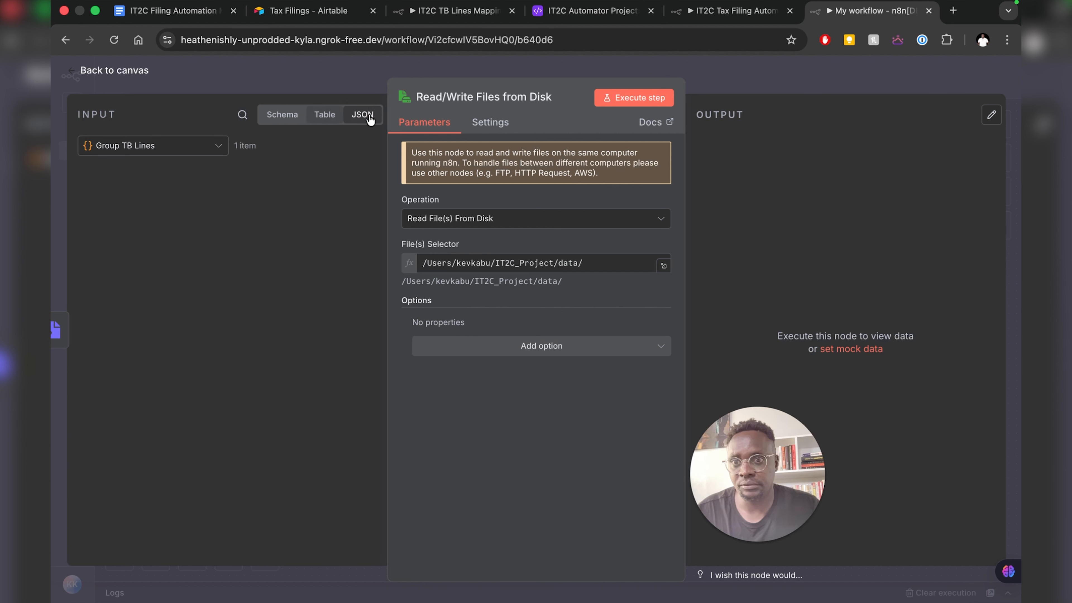
left_click(215, 149)
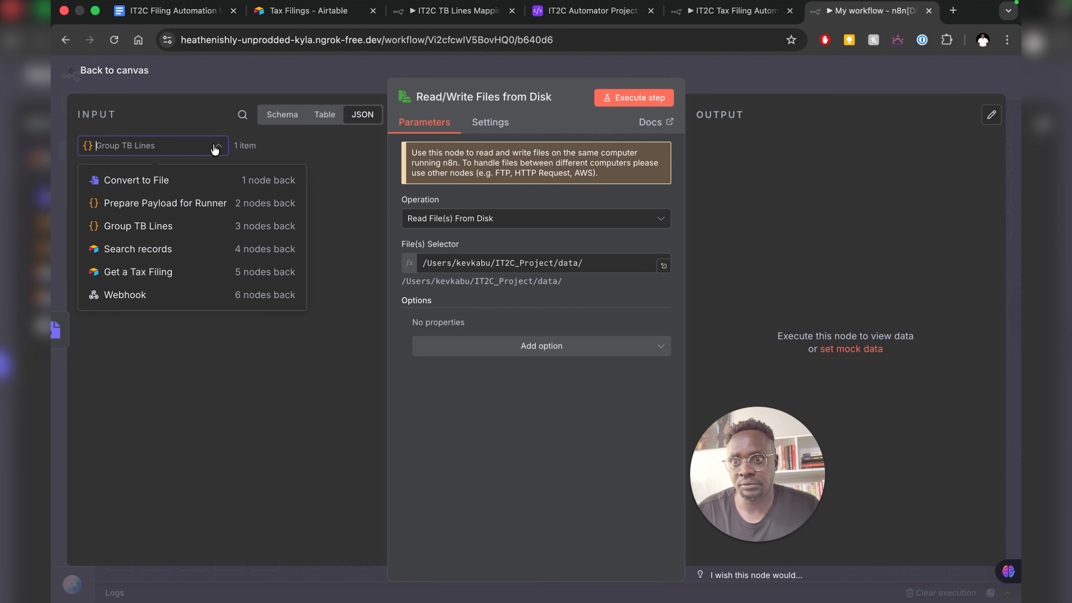
left_click(169, 227)
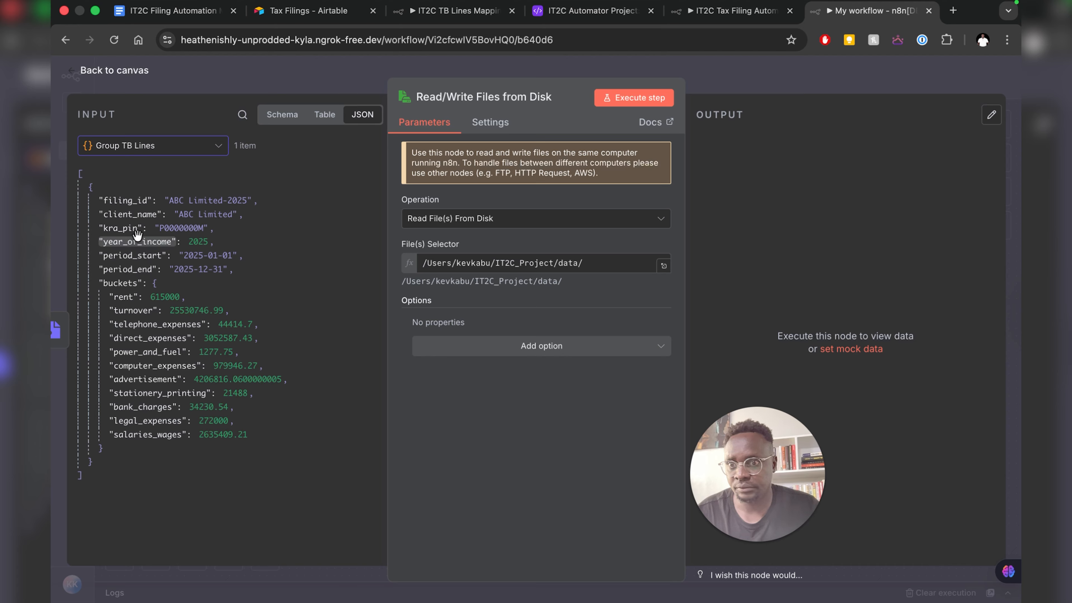
- Append filing_id and .json to the path and test the node, which returns no output
left_click_drag(123, 200, 606, 269)
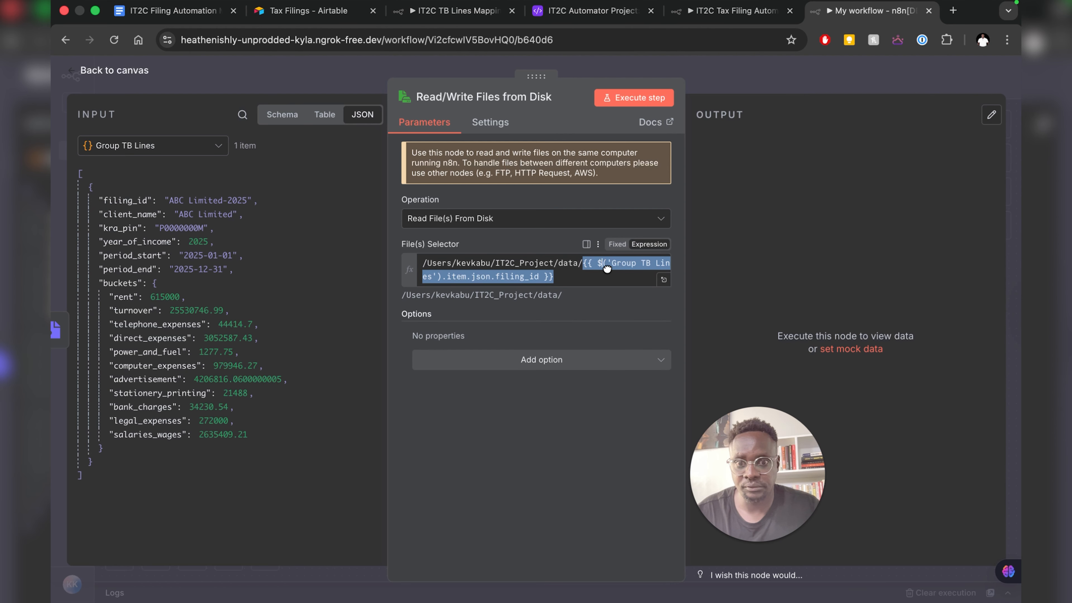
left_click(563, 276)
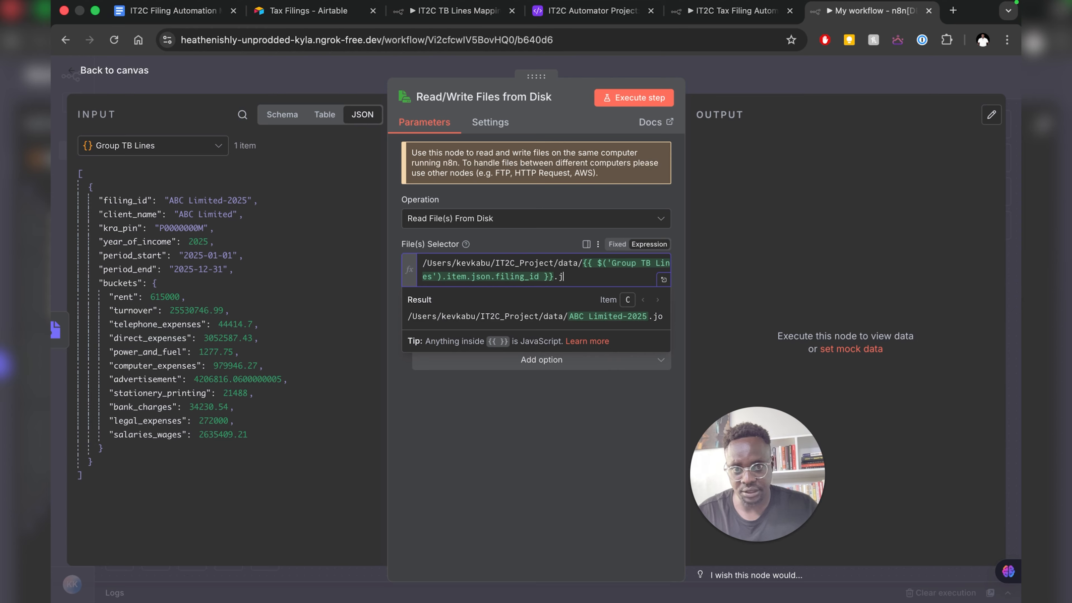
left_click(498, 414)
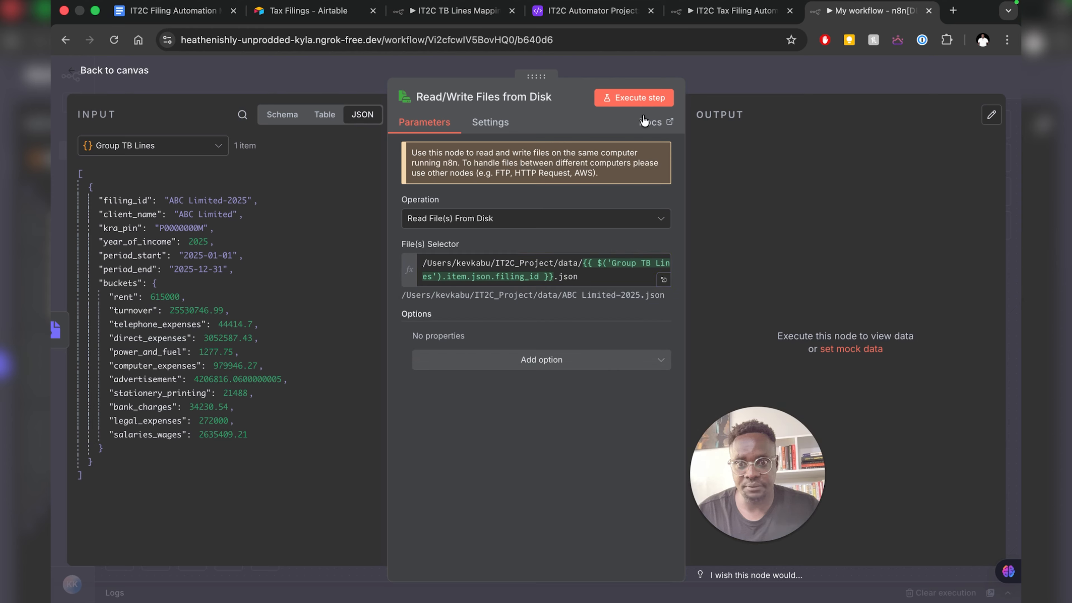
left_click(627, 103)
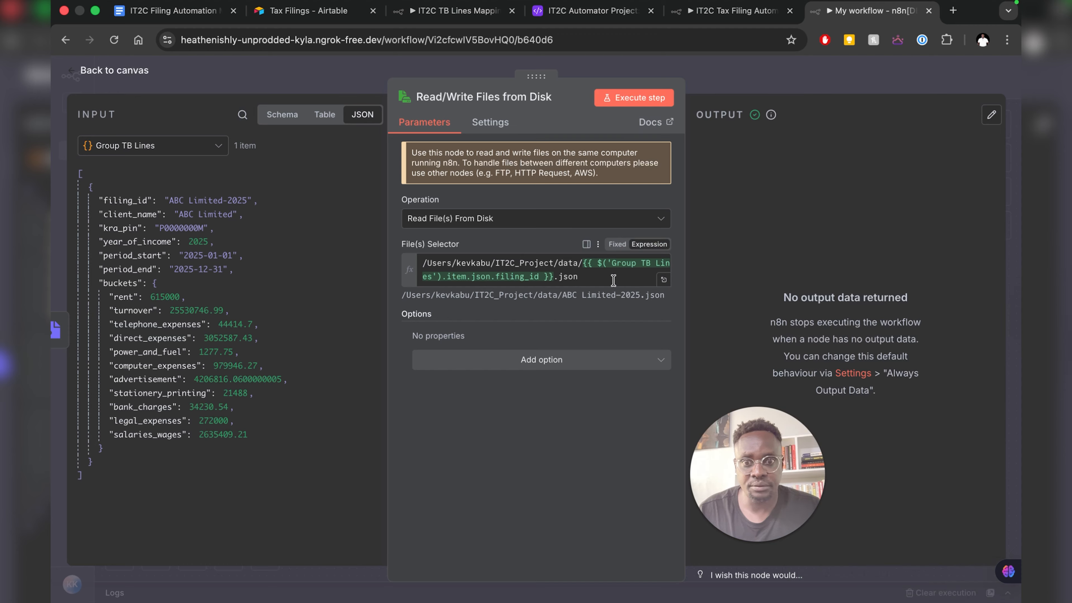
left_click(584, 276)
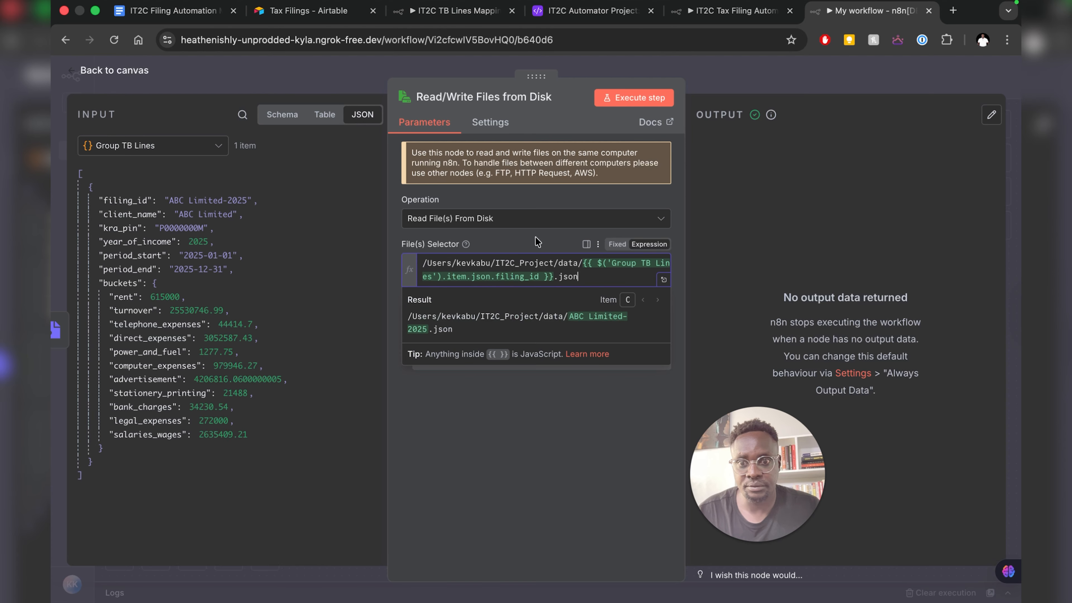
left_click(537, 245)
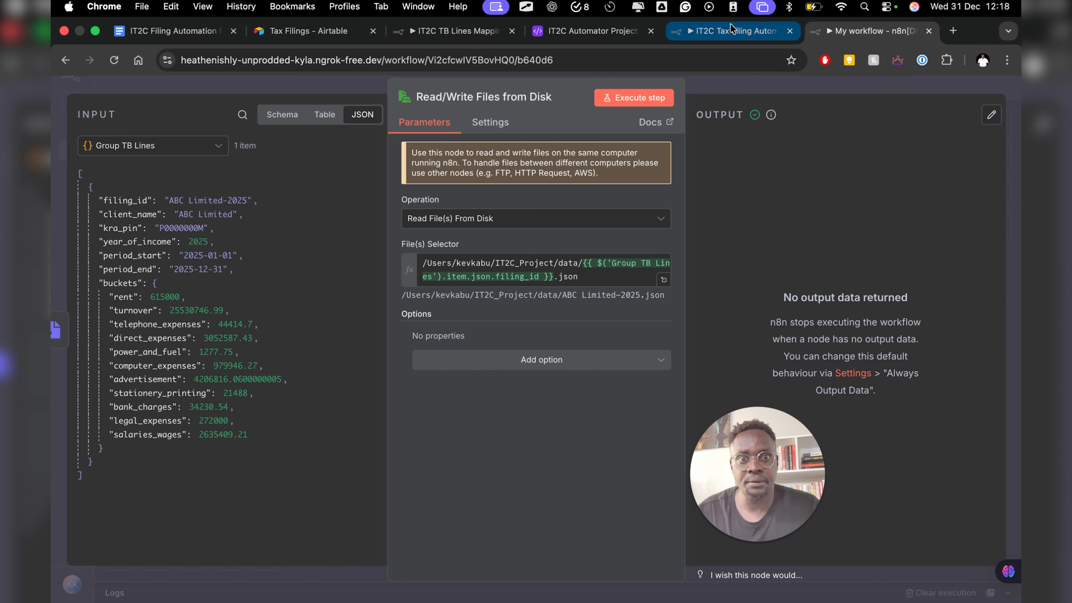
- Compare with the reference Save Payload to Mac node and switch the operation to Write File to Disk
left_click(731, 26)
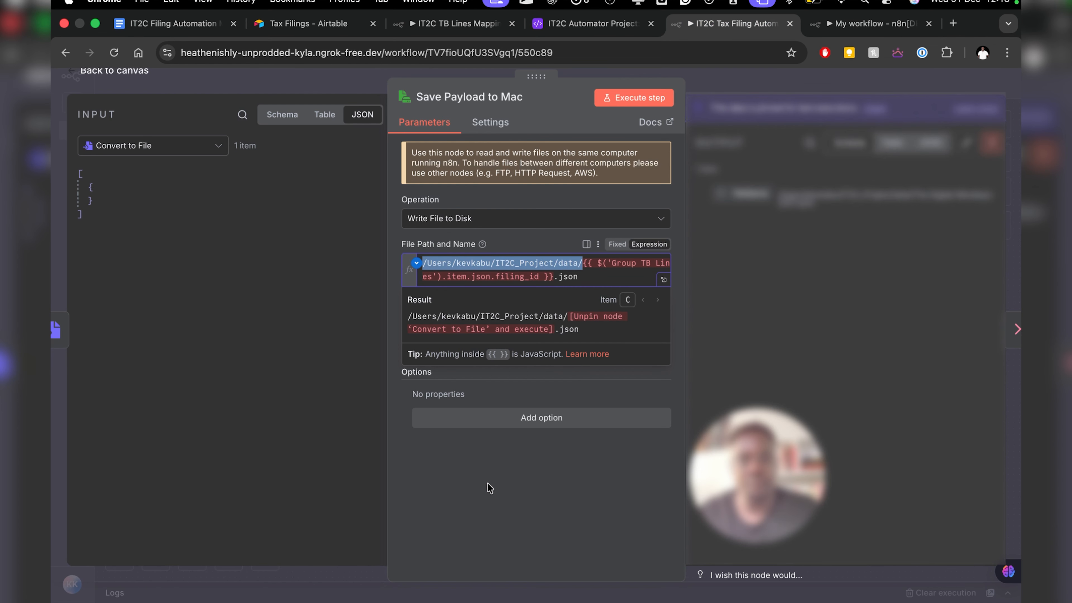
left_click(472, 467)
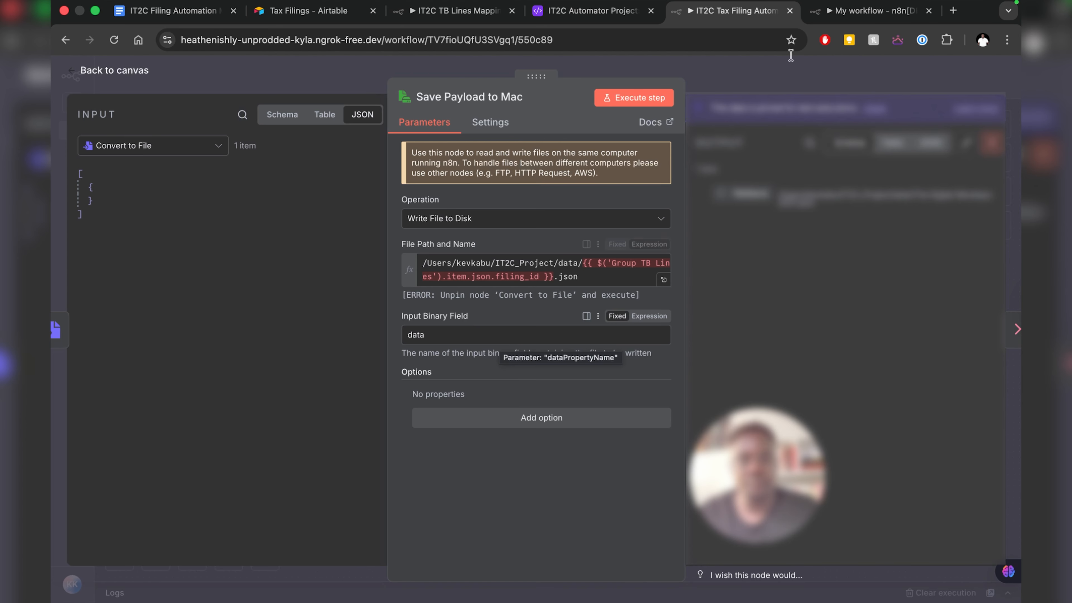
left_click(833, 12)
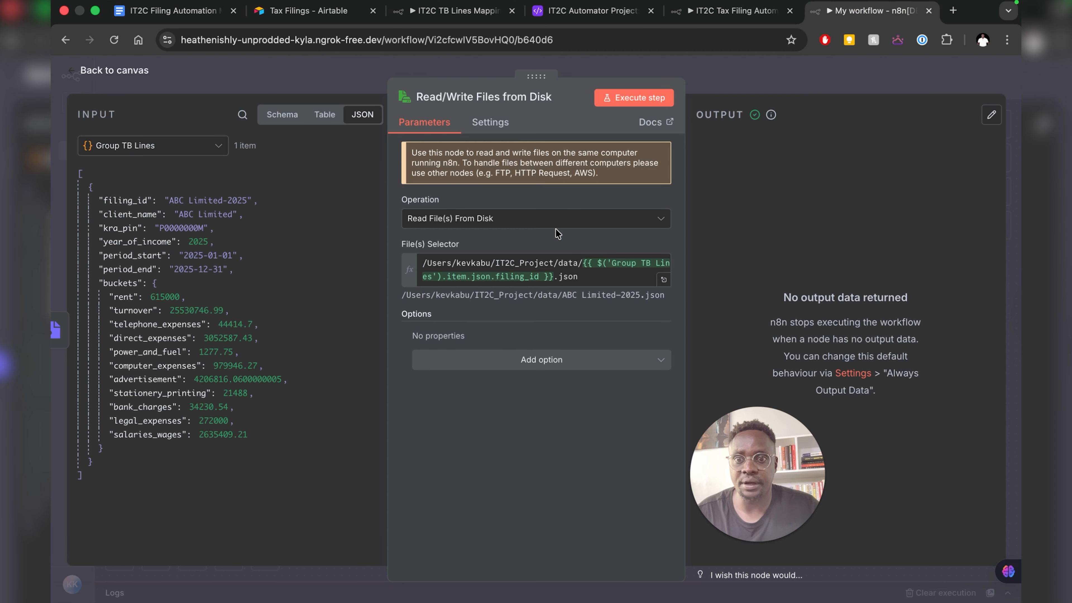
left_click(513, 220)
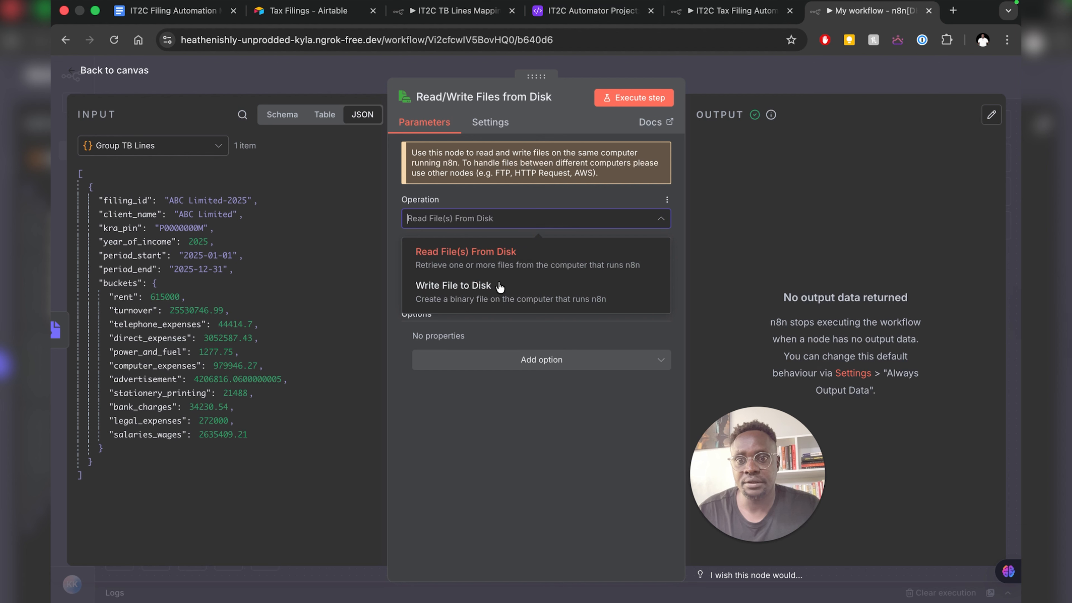
left_click(478, 300)
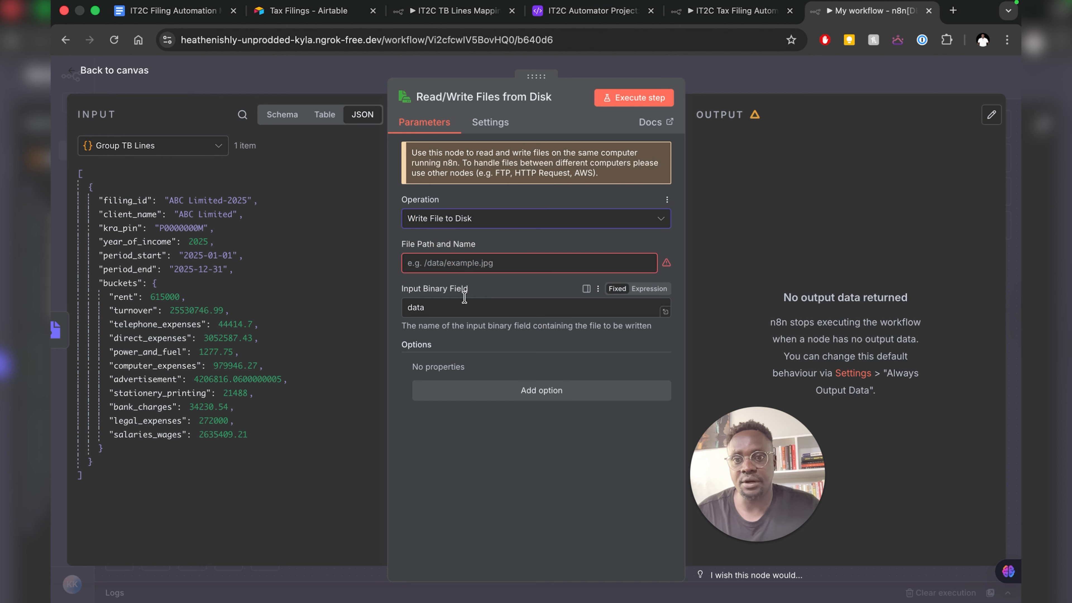
- Set the path to the data folder plus filing_id and .json, then run it successfully
left_click(456, 263)
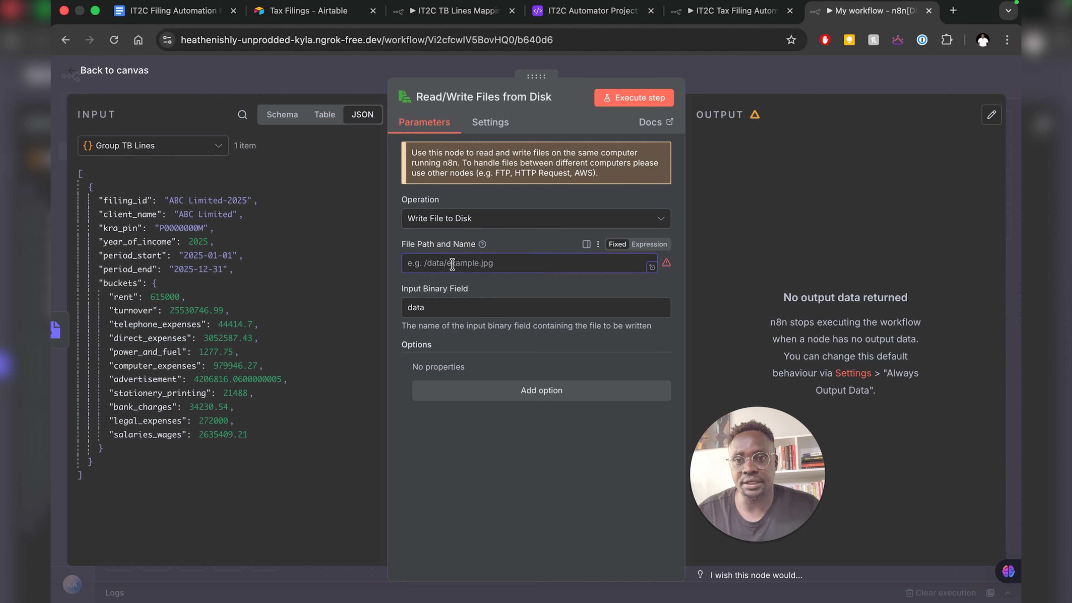
type("/Users/kevkabu/IT2C_Project/data/")
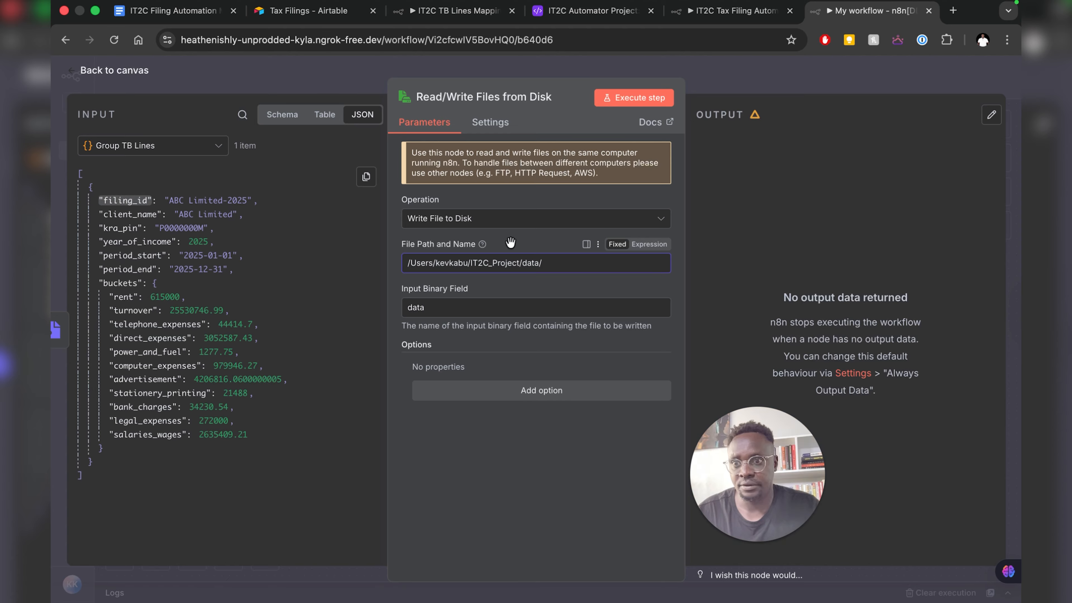
left_click_drag(124, 200, 522, 272)
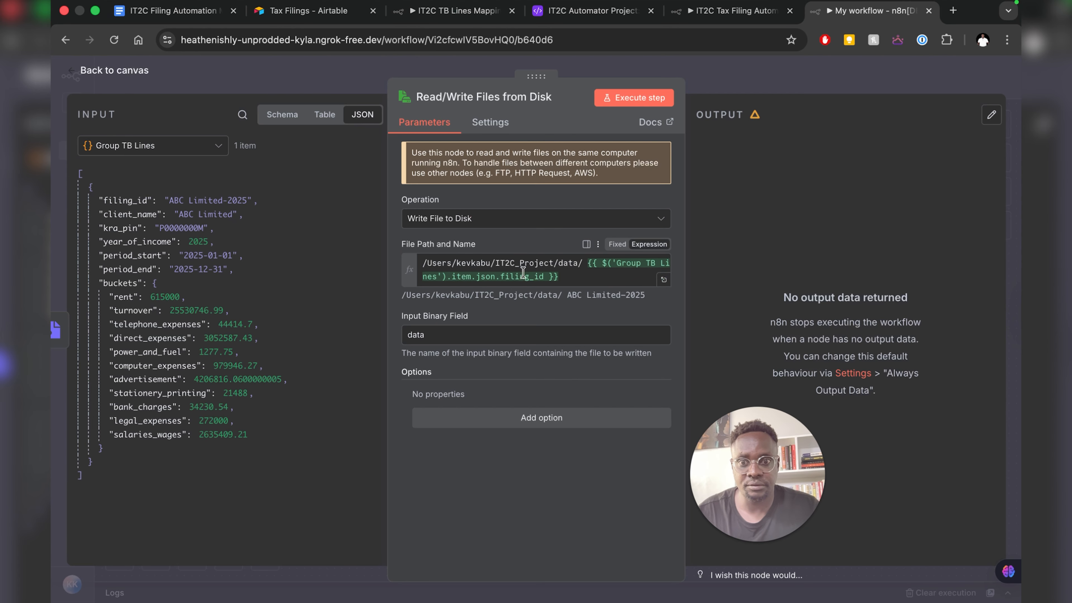
left_click(566, 277)
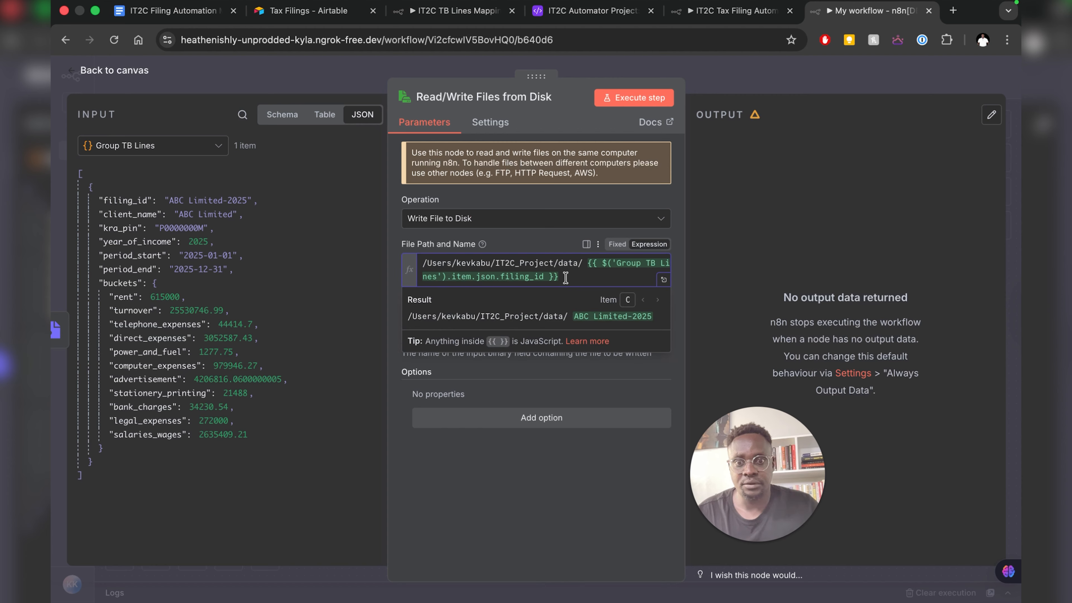
type(".json")
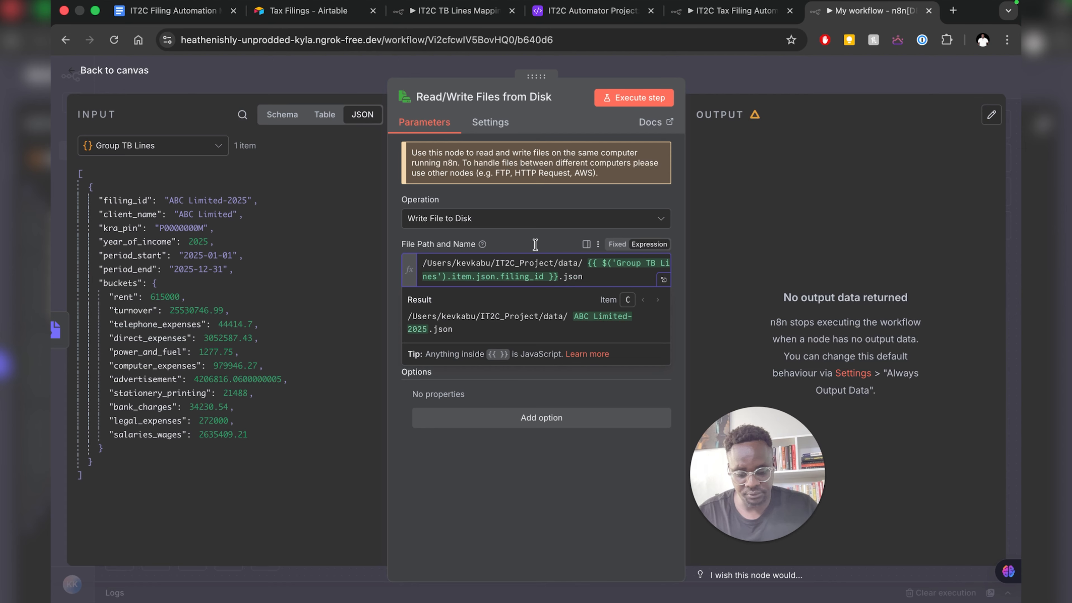
left_click(439, 468)
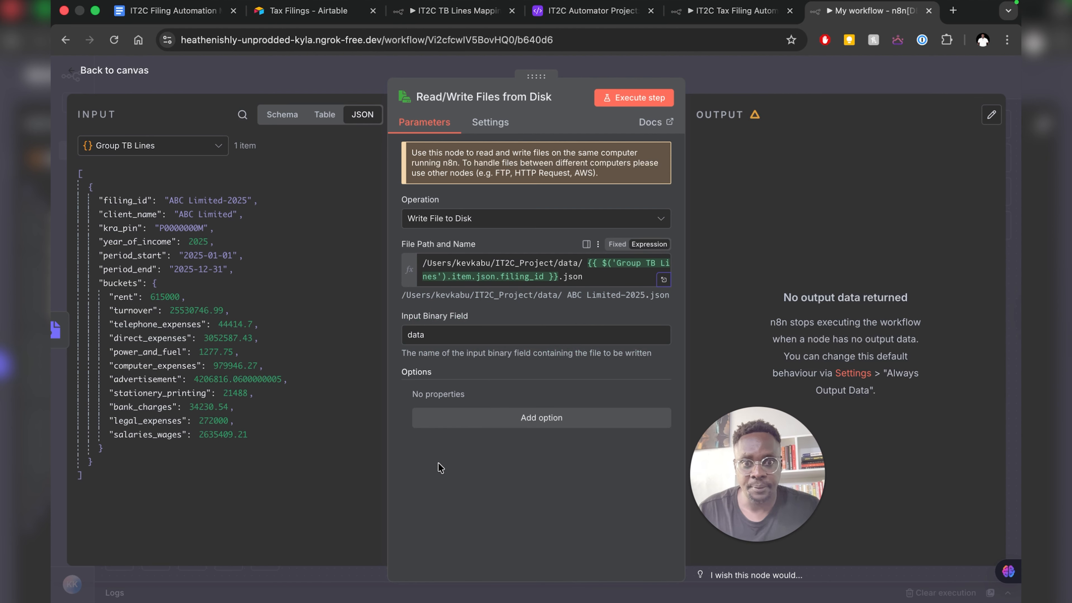
left_click(586, 262)
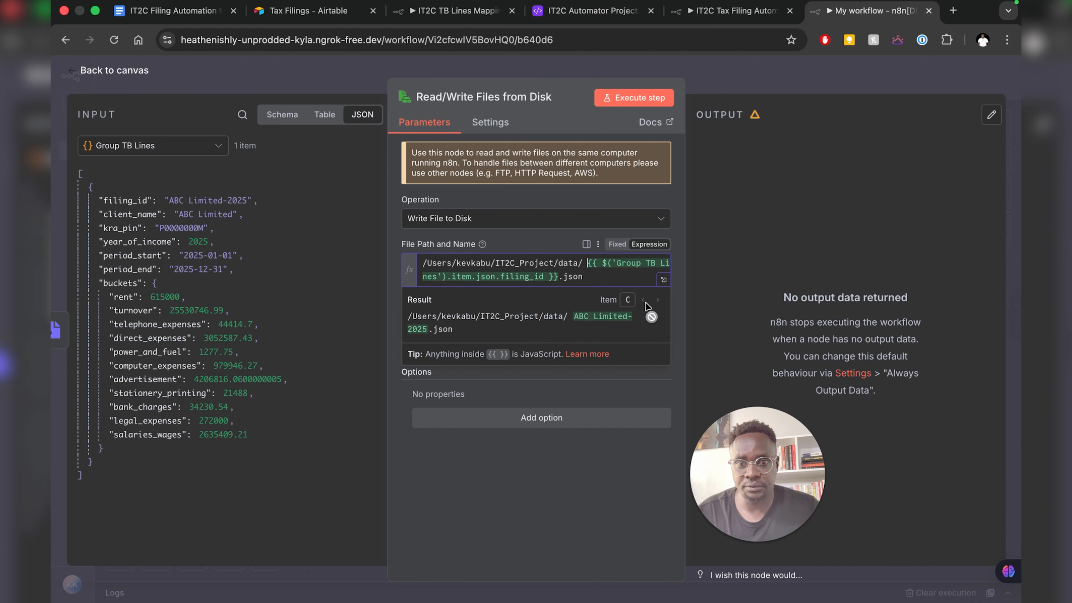
key("BackSpace")
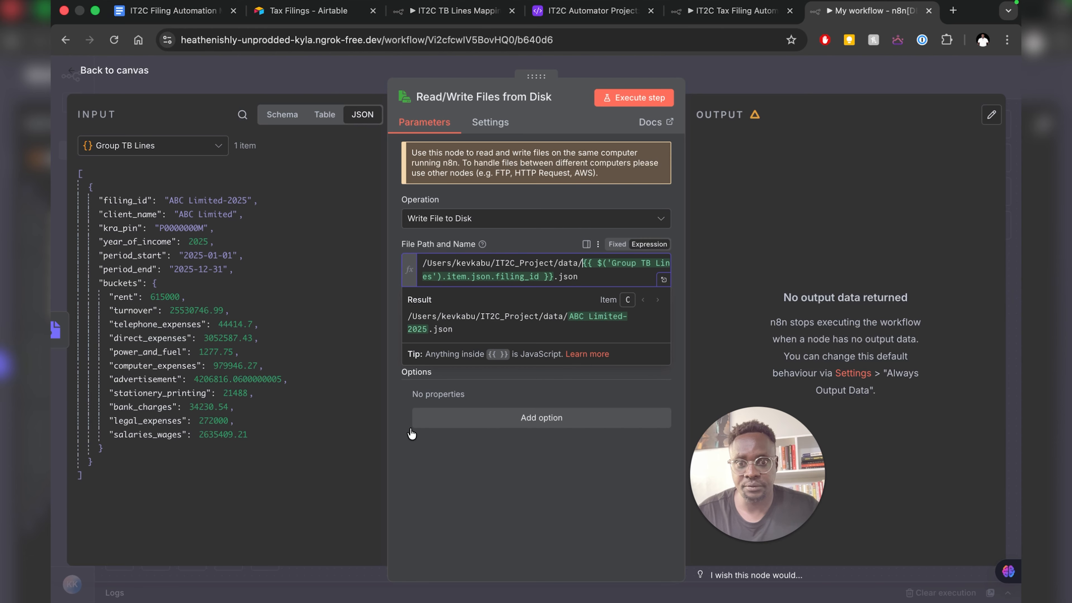
left_click(663, 439)
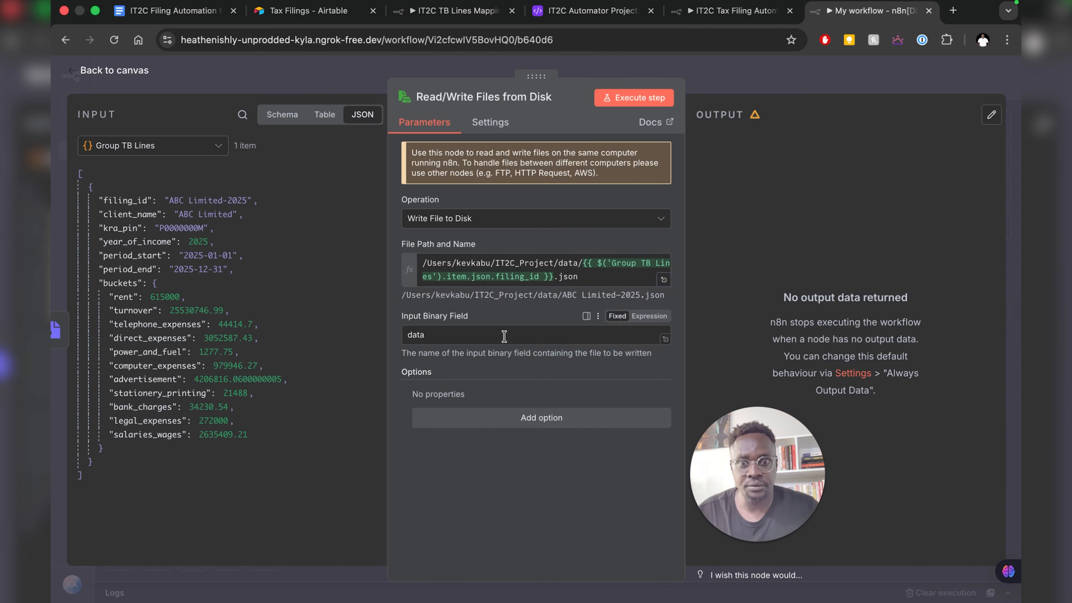
left_click(633, 98)
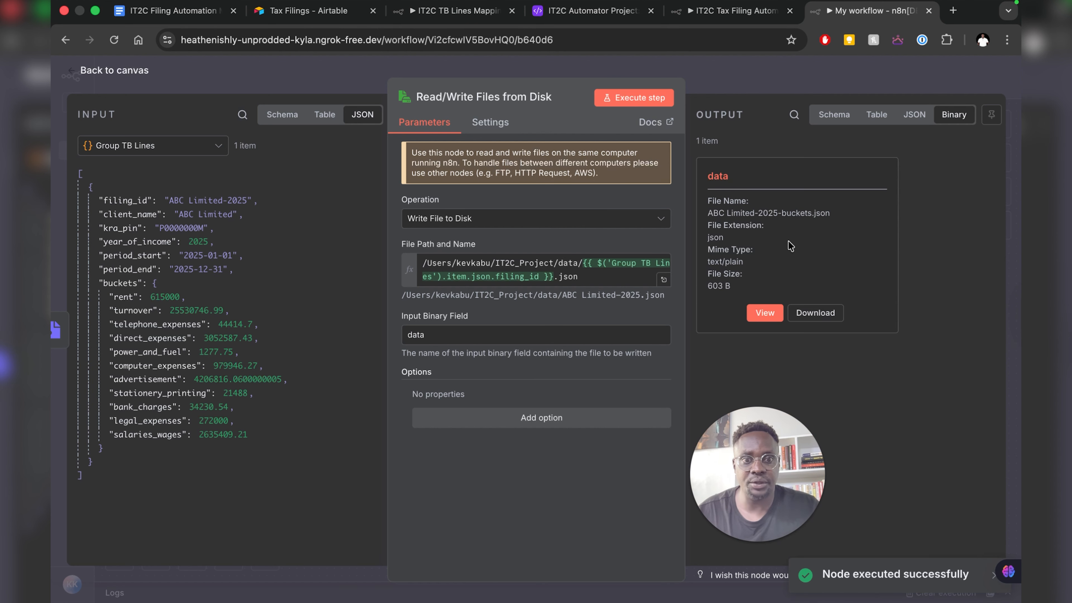
left_click(112, 71)
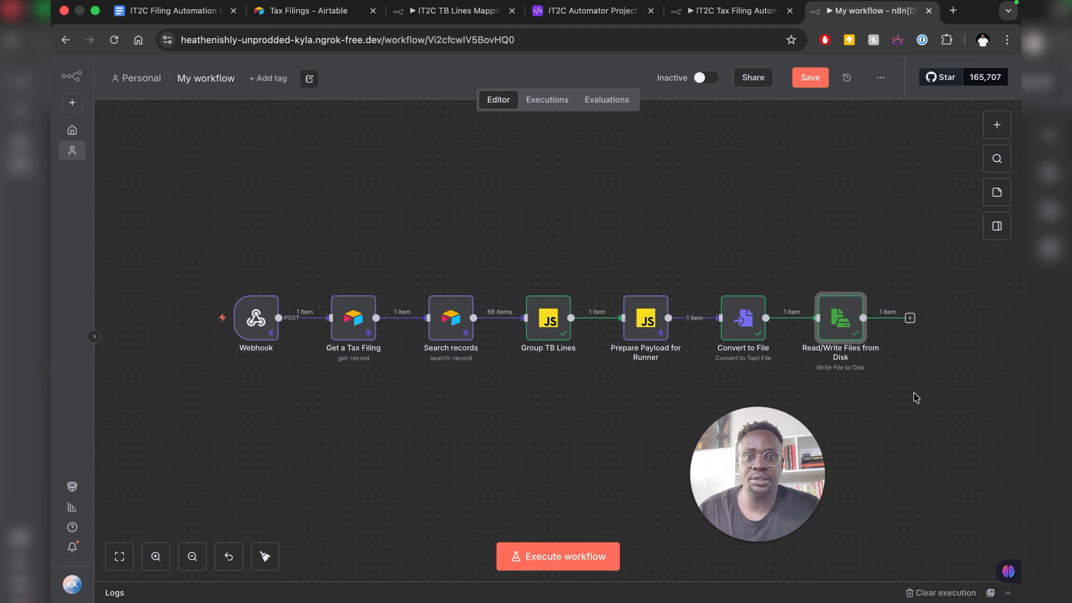
- Add an Execute Command node after Read/Write Files from Disk via an 'execute' search
left_click(909, 318)
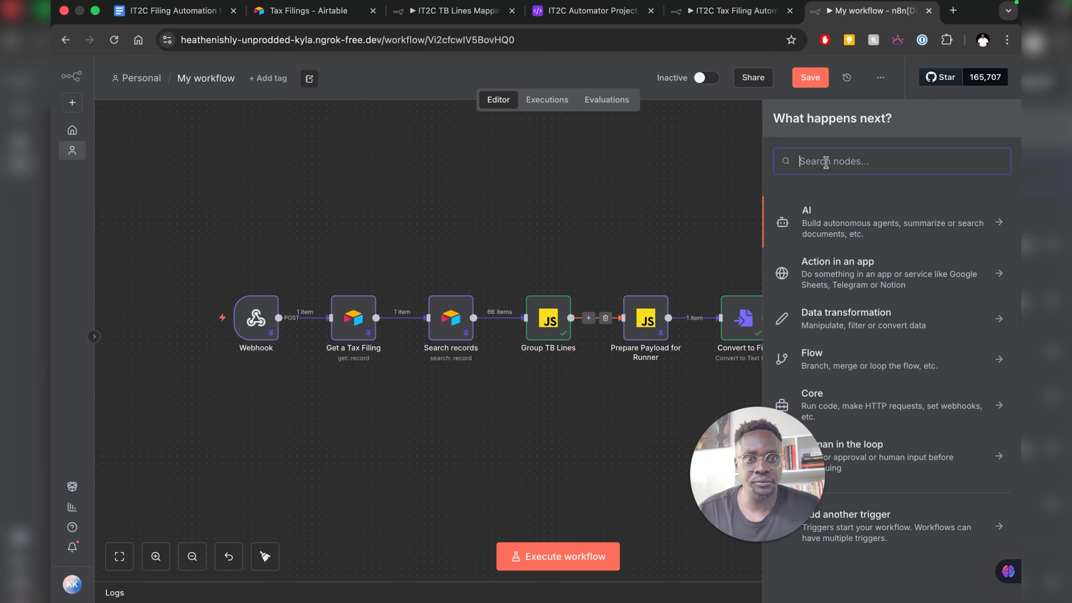
type("execute")
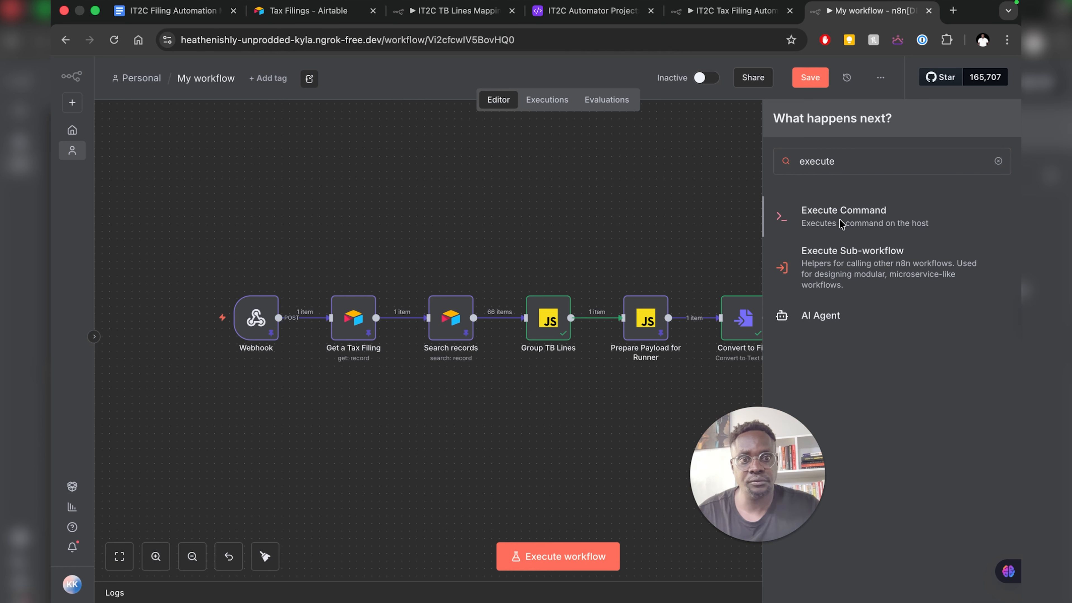
left_click(826, 223)
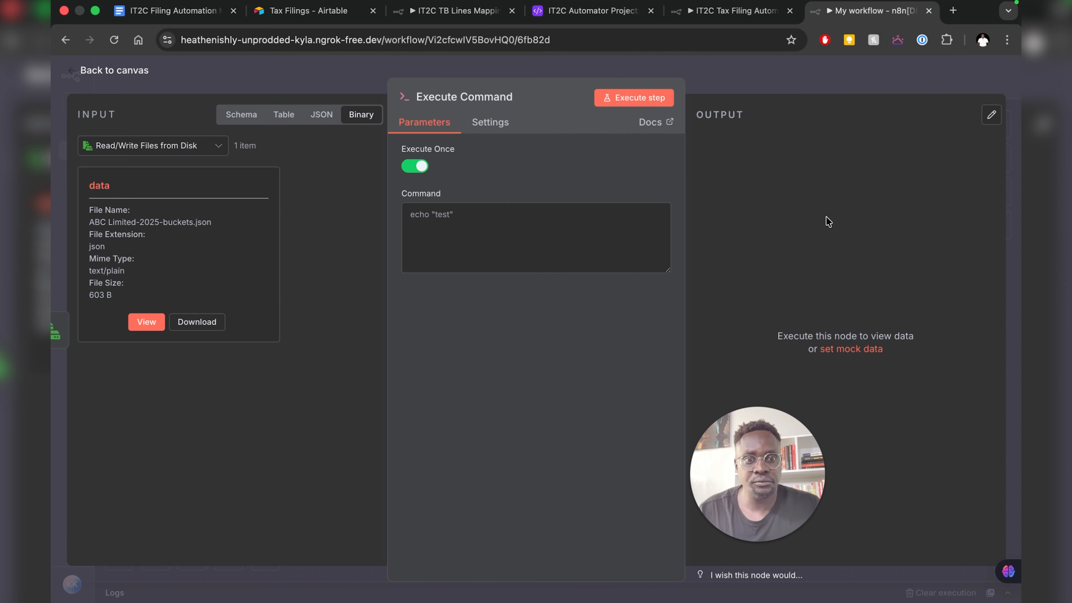
- Copy the runner command from the IT2C Tax Filing Automation Execute Command node and return to My workflow
left_click(733, 12)
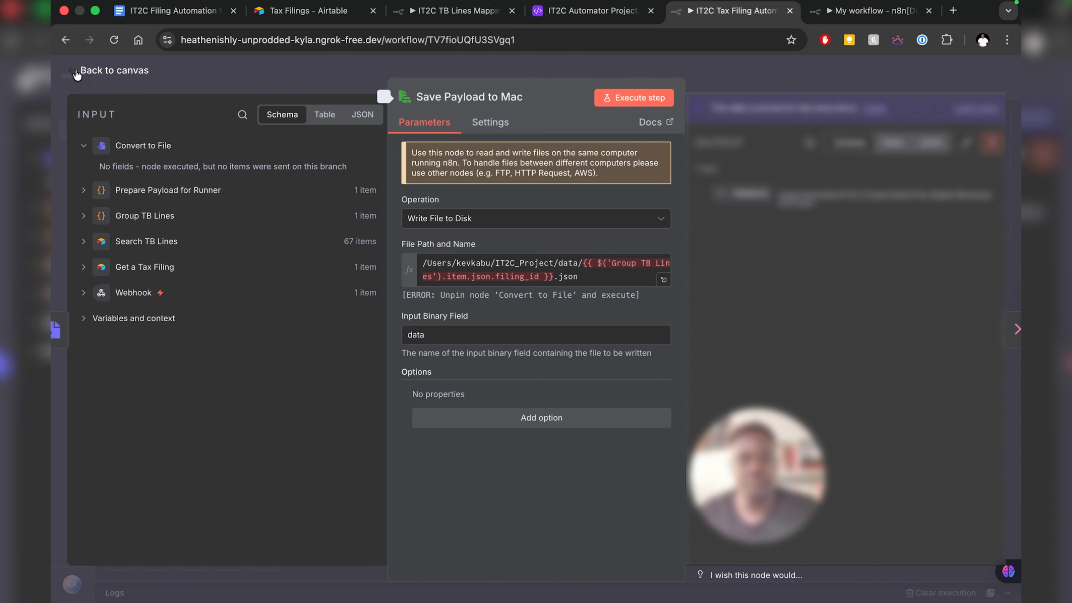
left_click(73, 70)
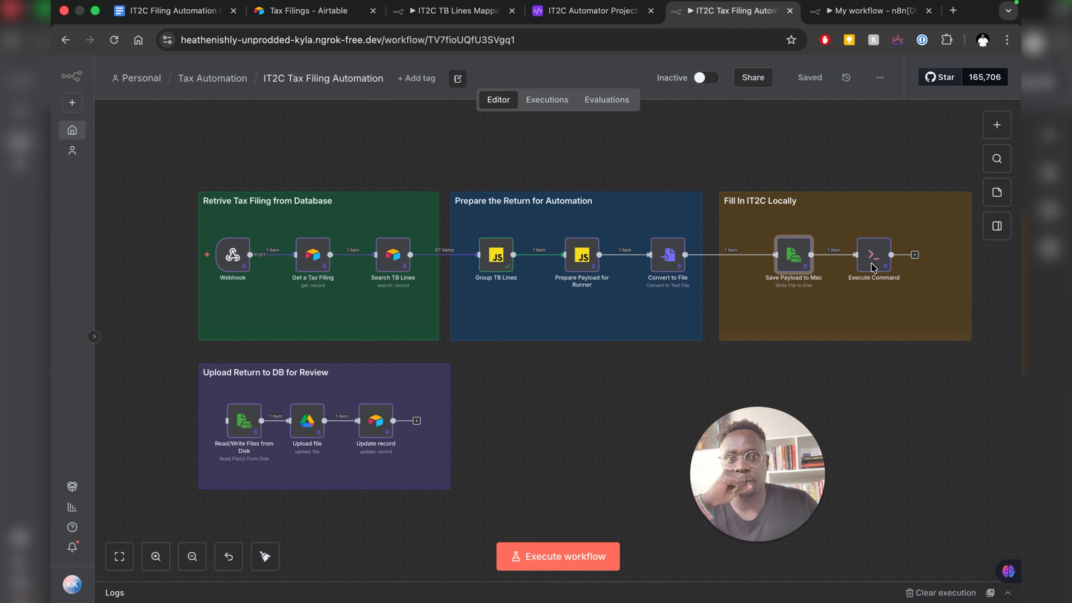
mouse_move(871, 266)
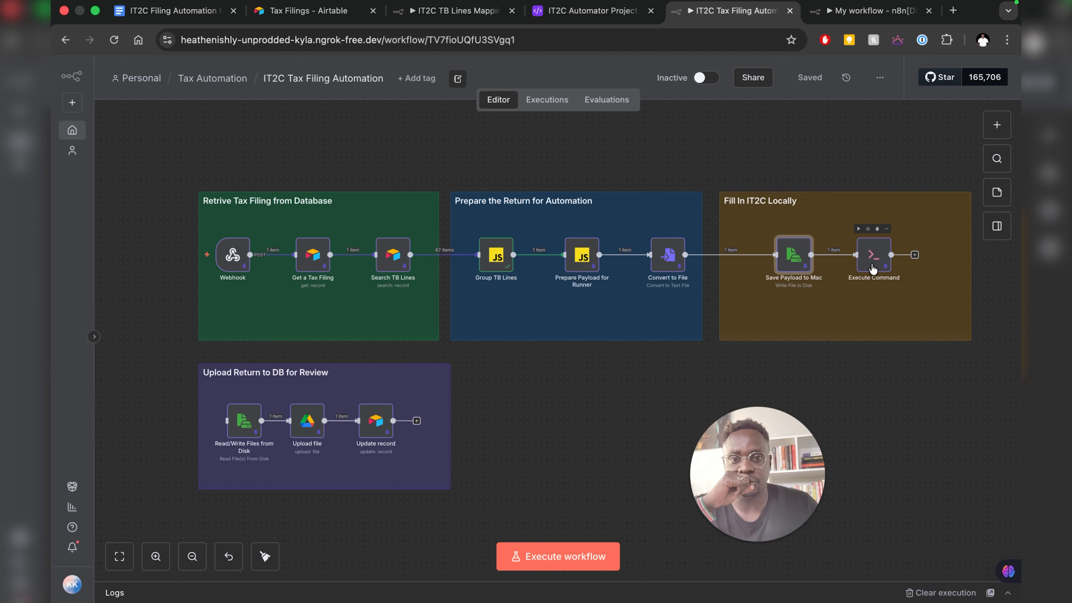
double_click(873, 269)
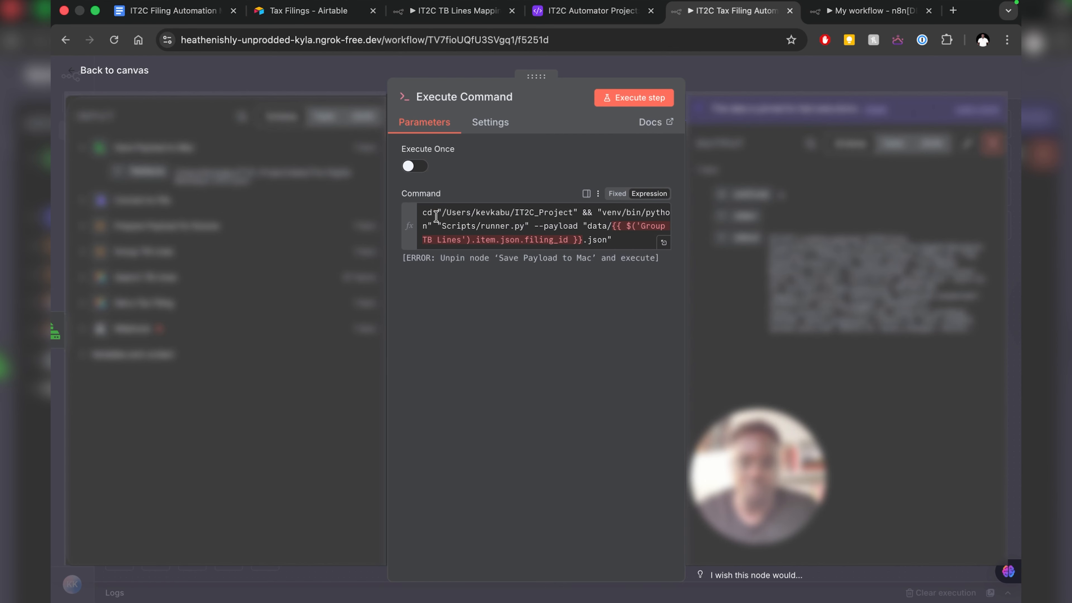
left_click(480, 216)
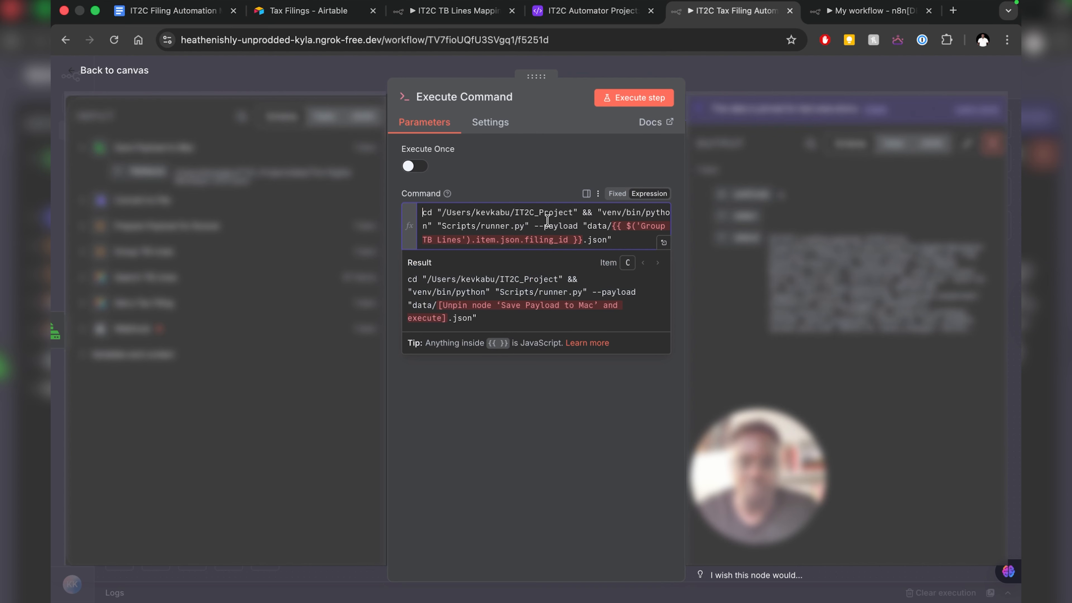
left_click(613, 225, "shift")
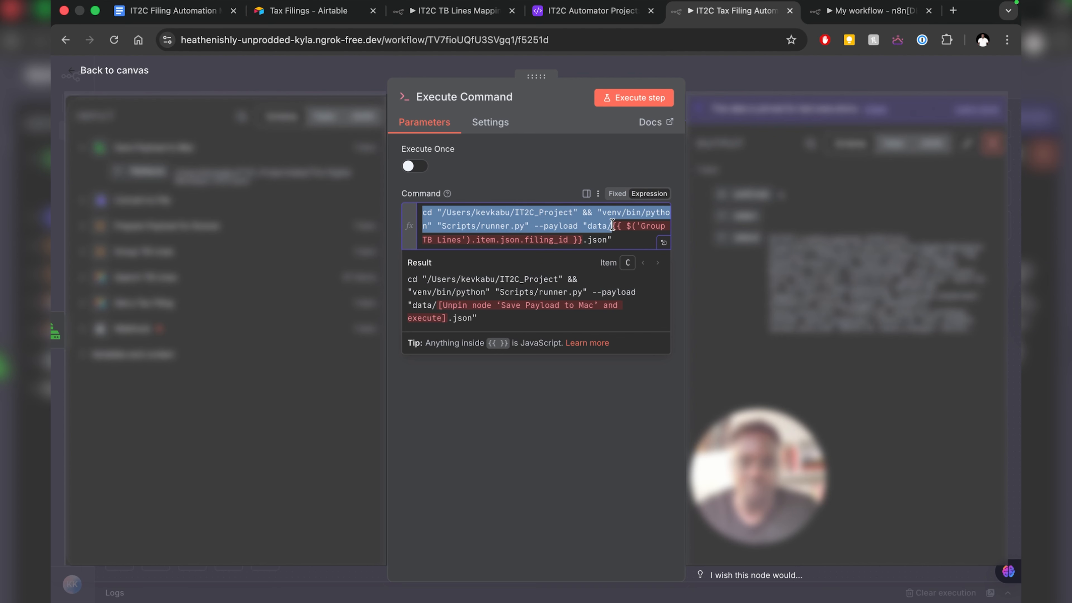
right_click(576, 220)
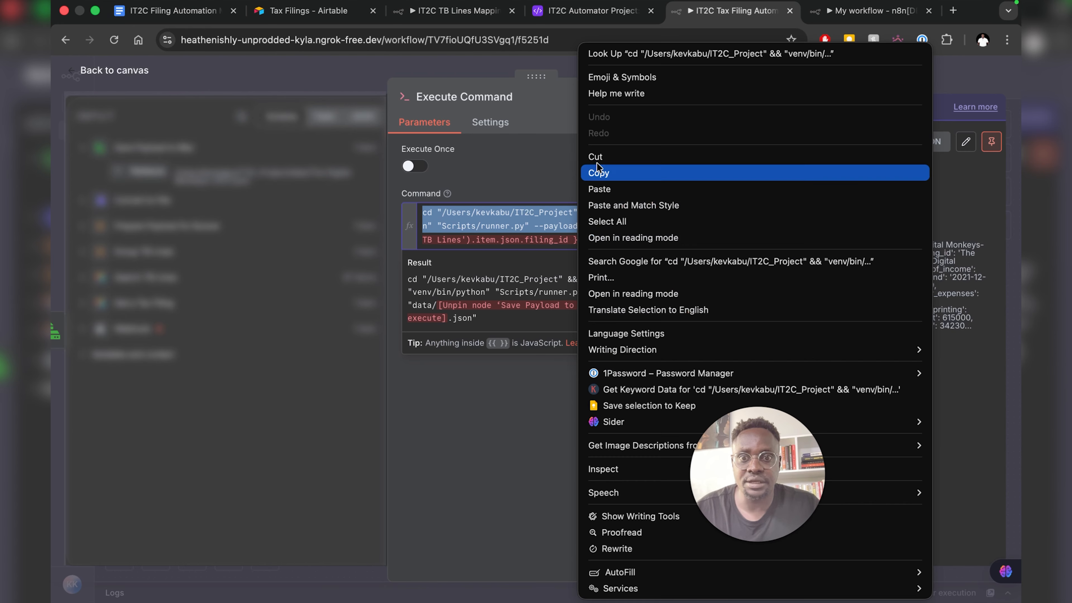
left_click(599, 176)
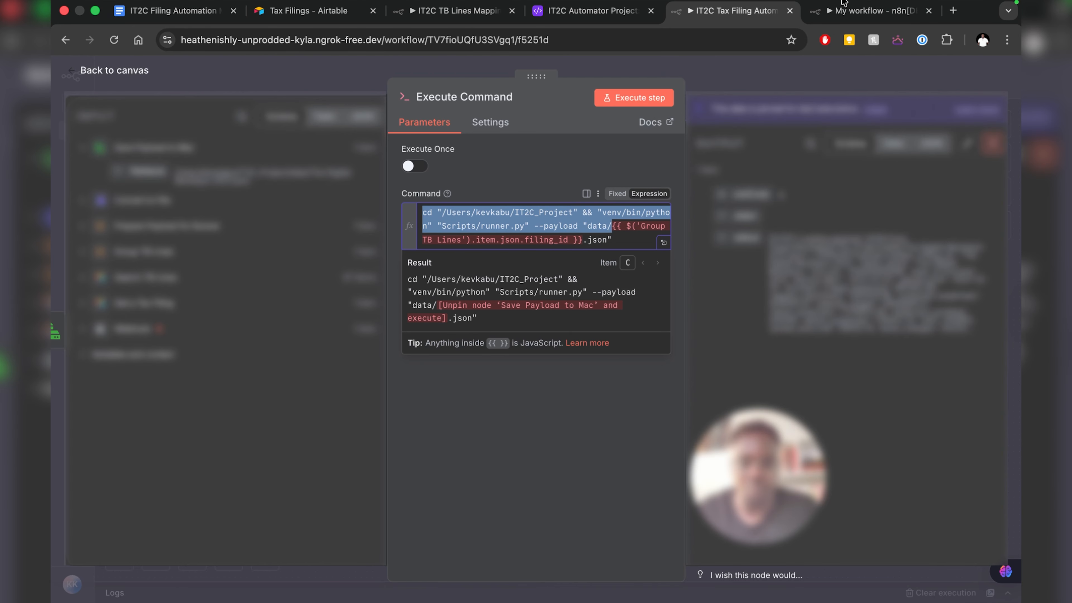
left_click(871, 13)
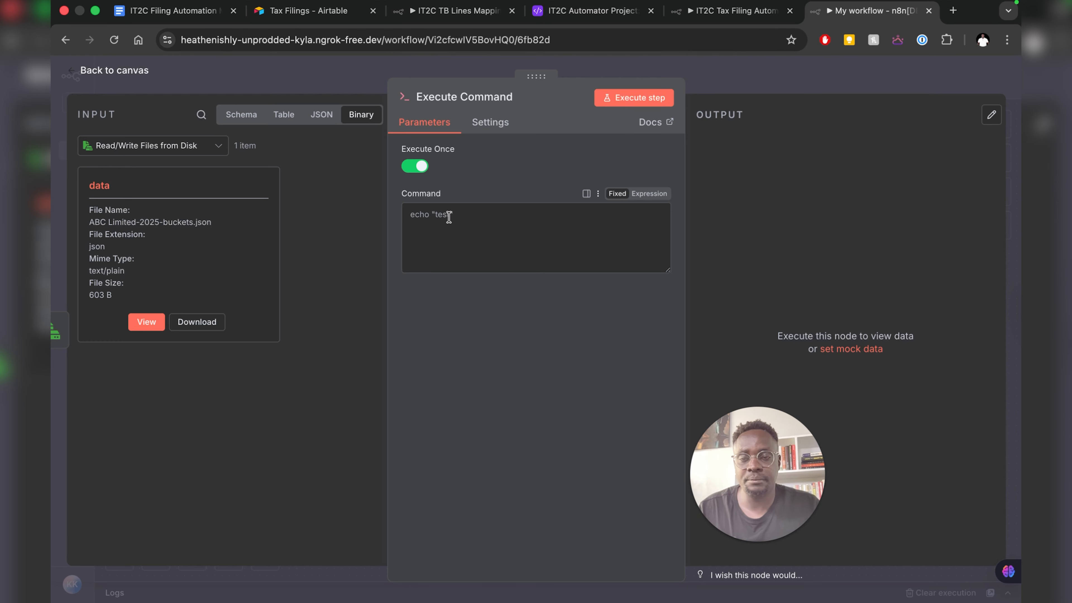
- Paste the runner.py command and build its payload path from Group TB Lines filing_id plus '.js'
left_click(448, 208)
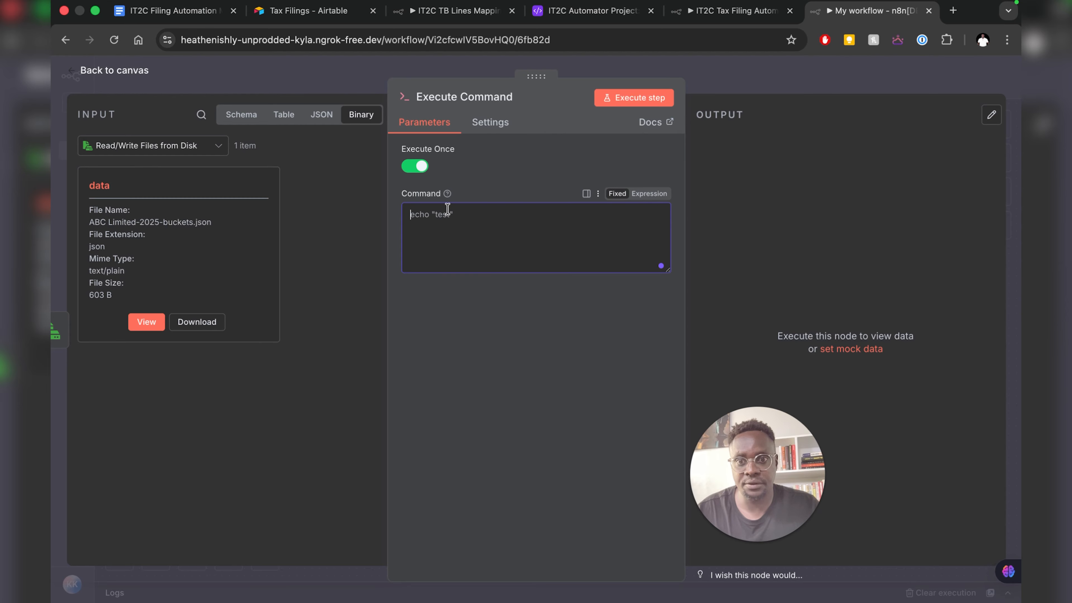
key("super+v")
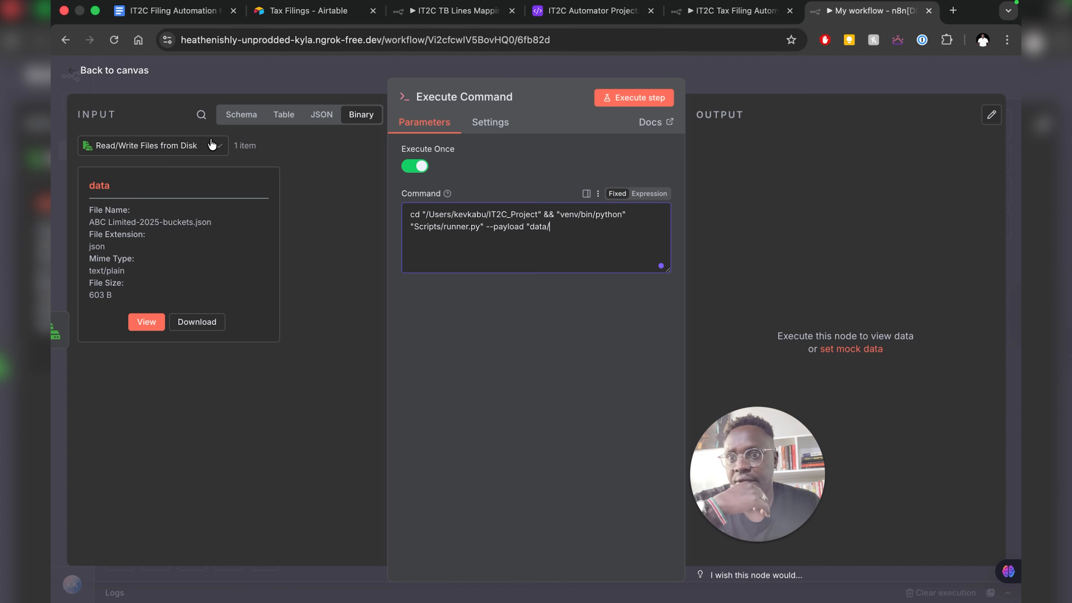
left_click(212, 145)
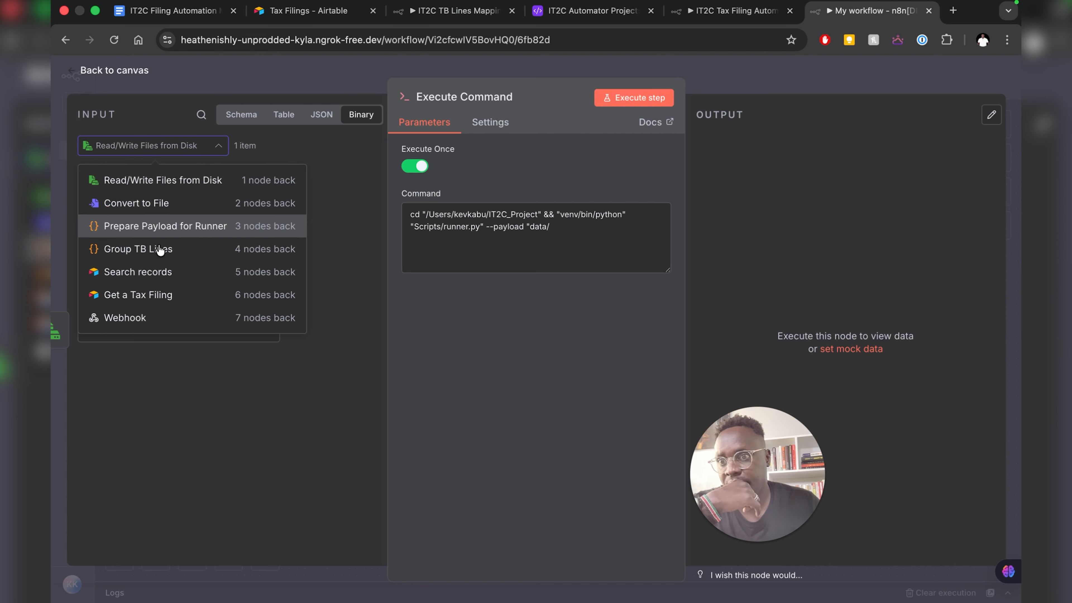
left_click(316, 239)
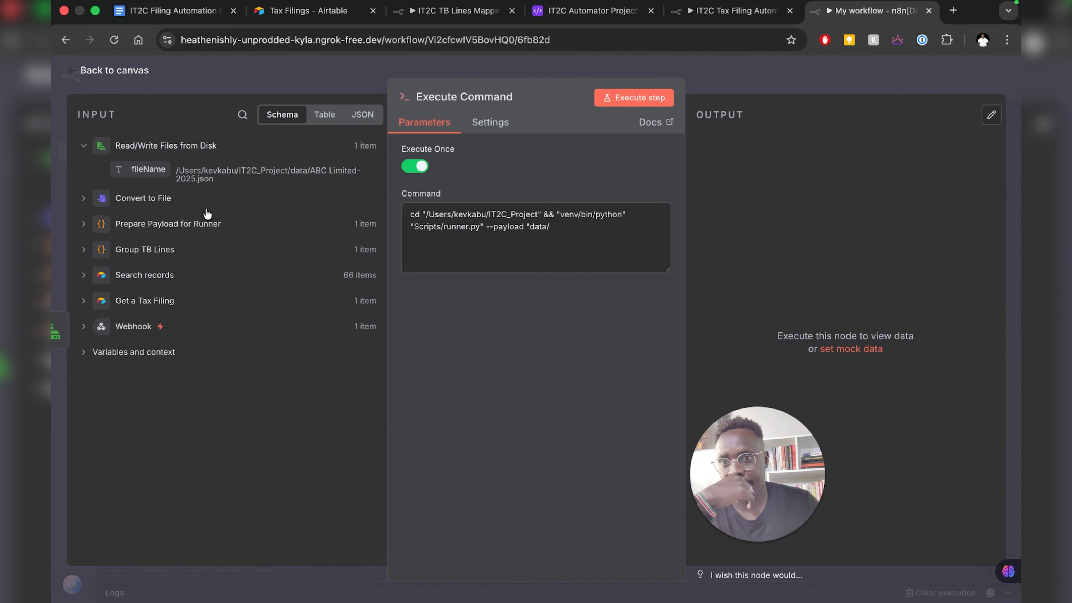
left_click(84, 251)
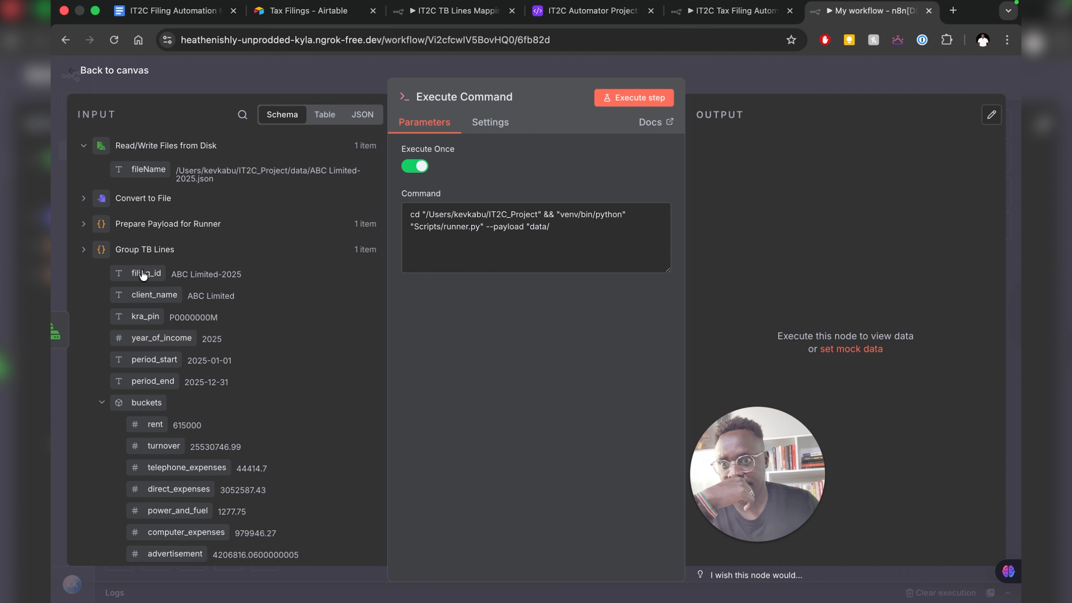
left_click_drag(146, 274, 595, 241)
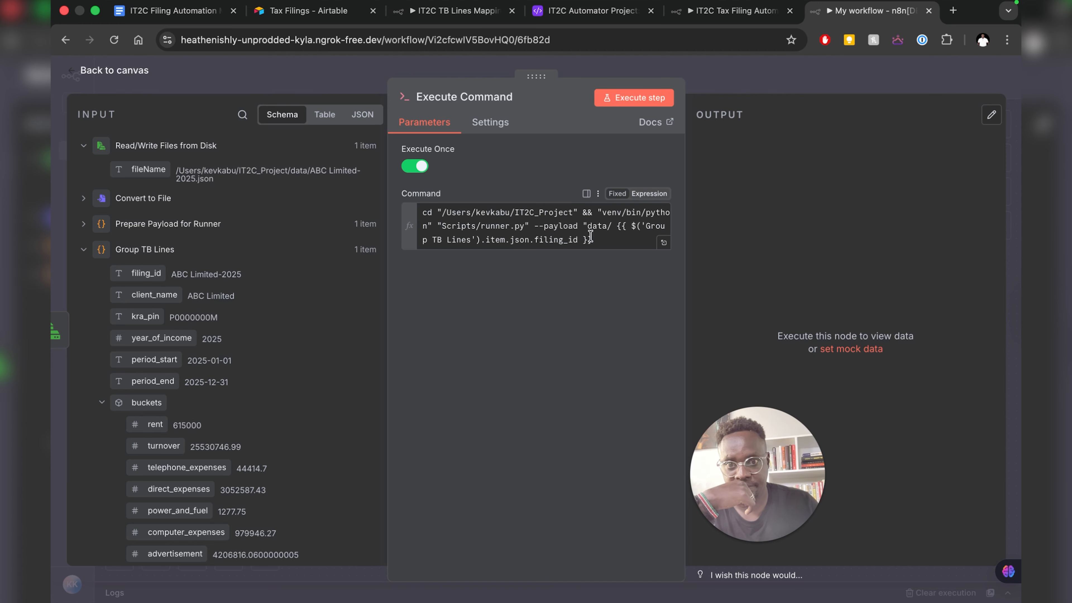
left_click(618, 227)
key("BackSpace")
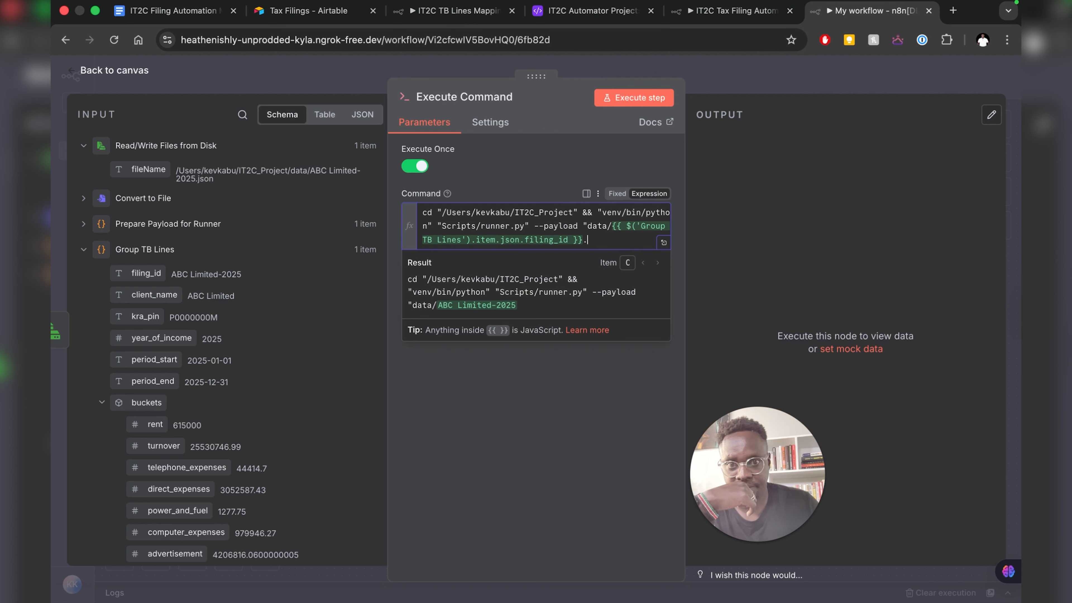
type(".js")
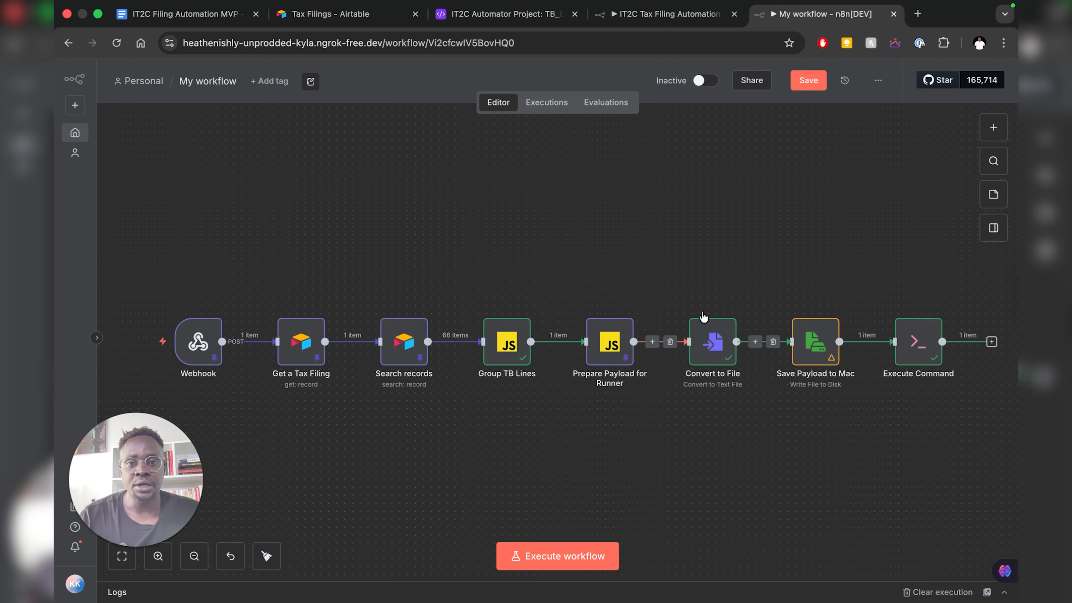
mouse_move(719, 360)
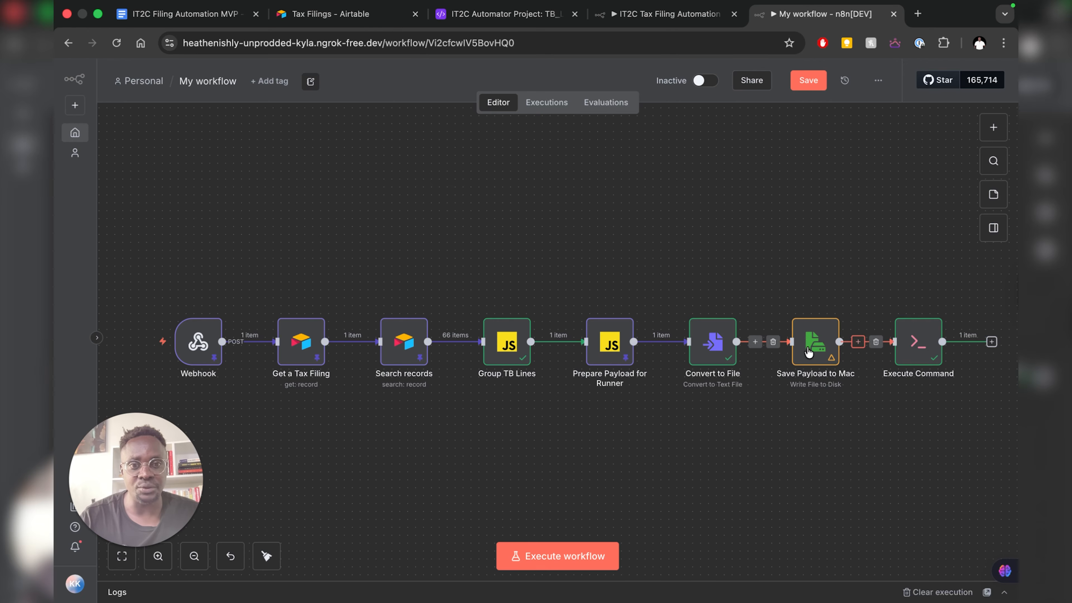
- Leave the eight-node n8n workflow for the Finder window showing the IT2C_Project data folder
mouse_move(590, 316)
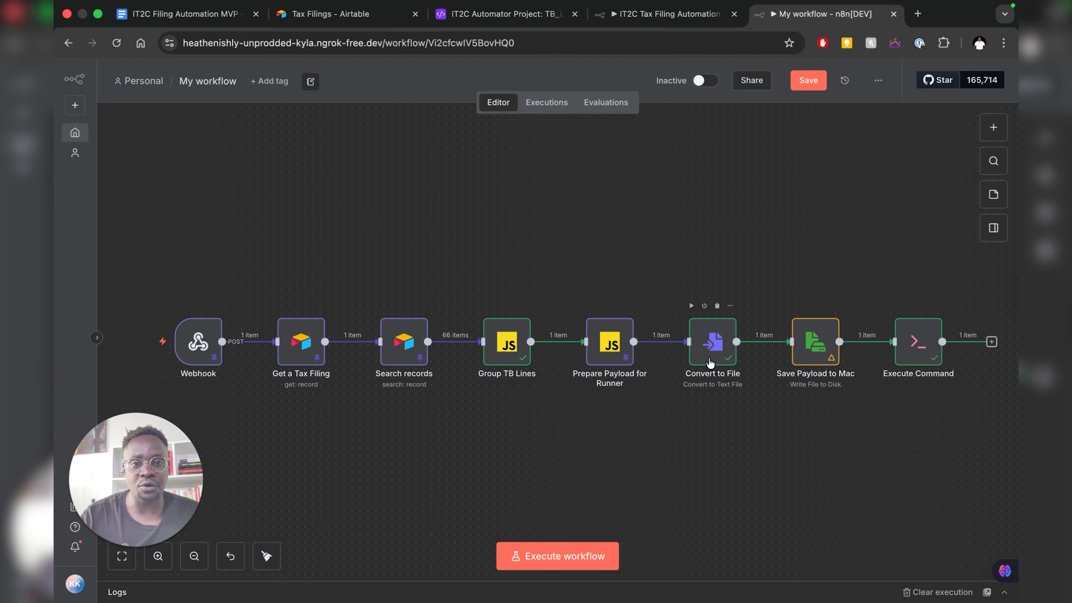
mouse_move(808, 348)
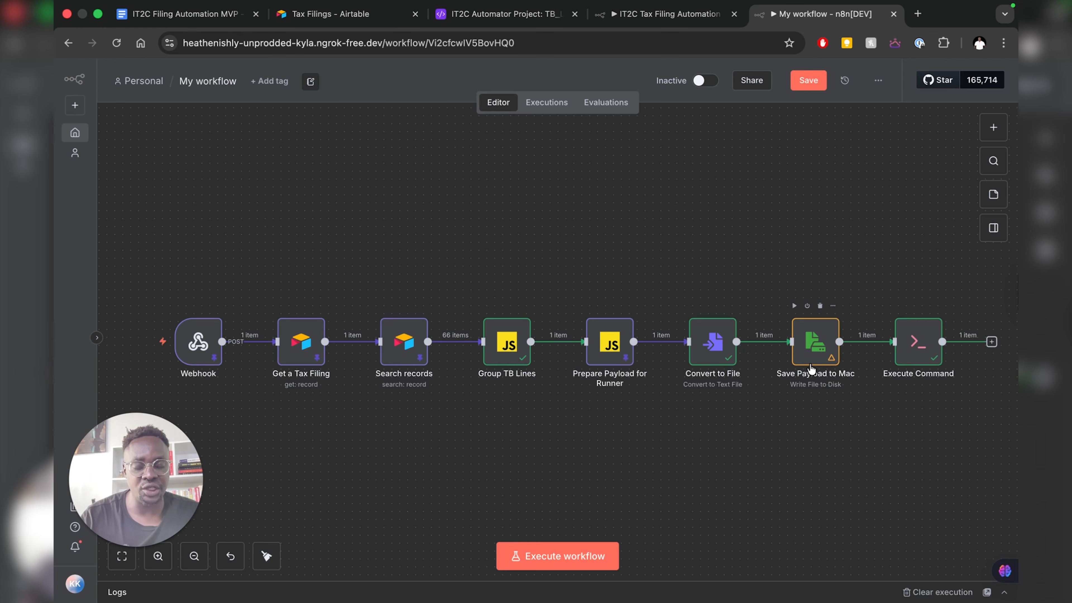
key("ctrl+Left")
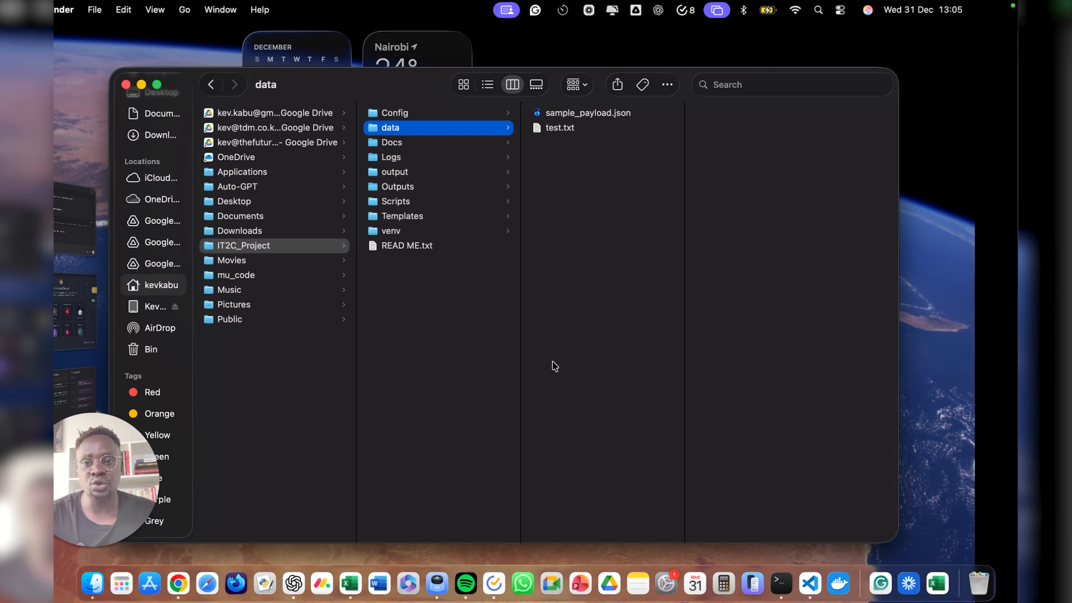
- Confirm data holds only sample_payload.json and test.txt and Outputs is empty, then return to n8n
left_click(310, 249)
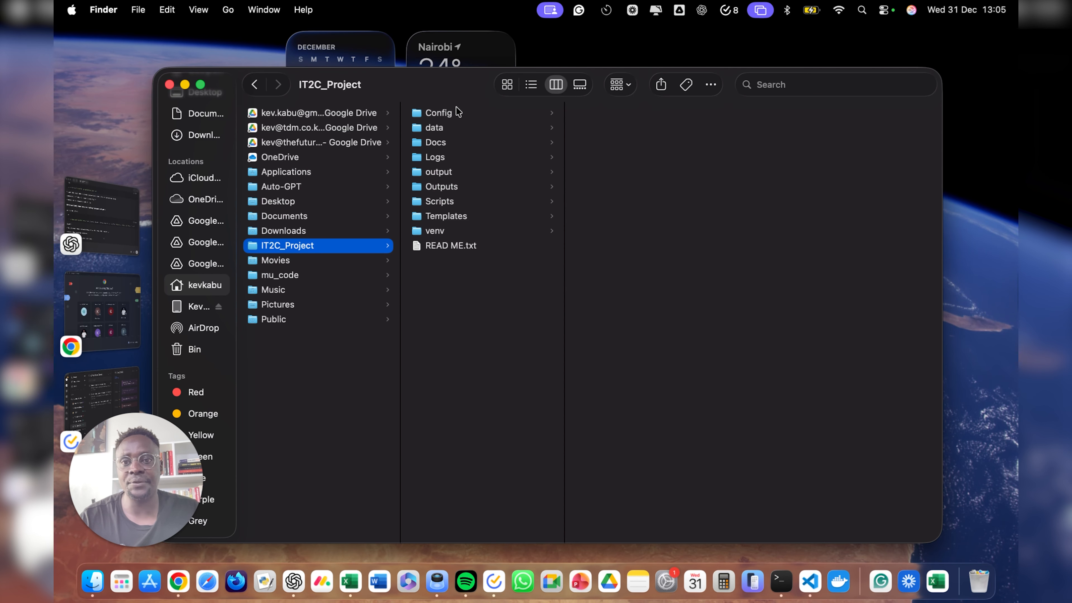
left_click(443, 131)
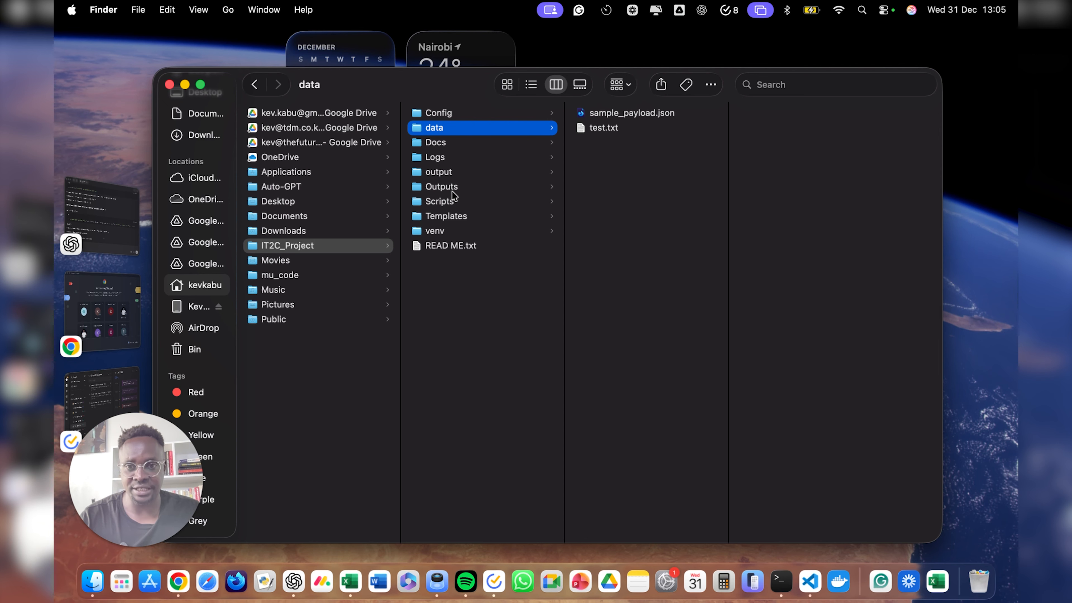
left_click(444, 190)
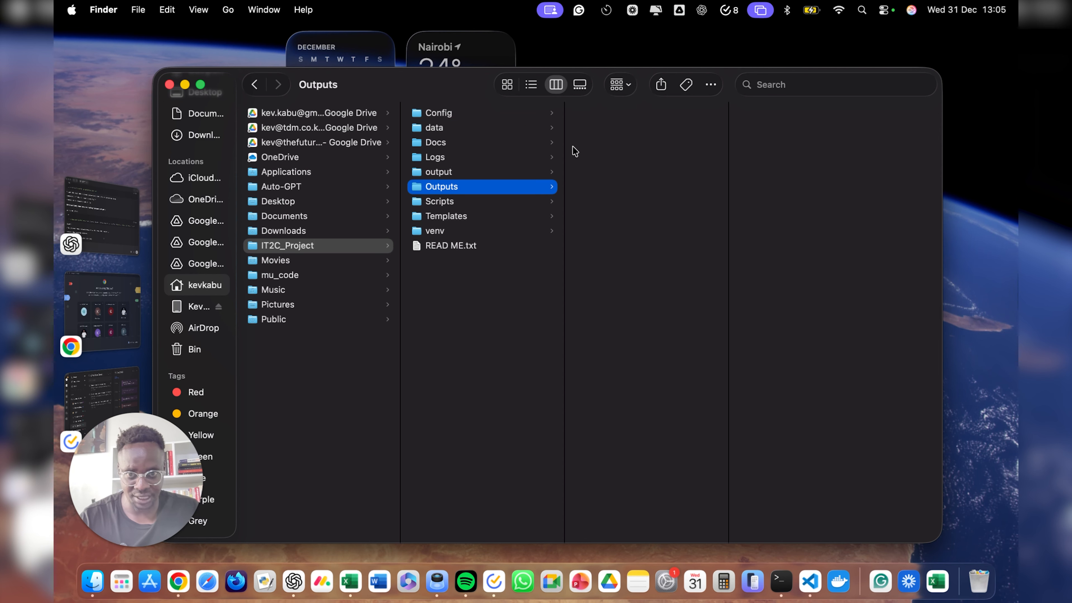
left_click(434, 129)
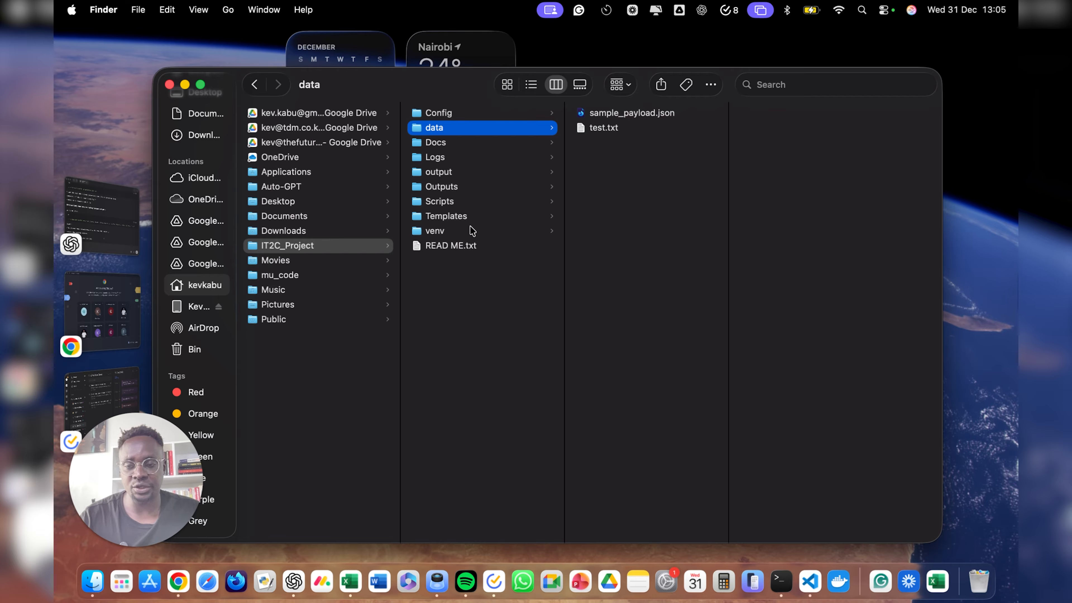
key("super+Tab")
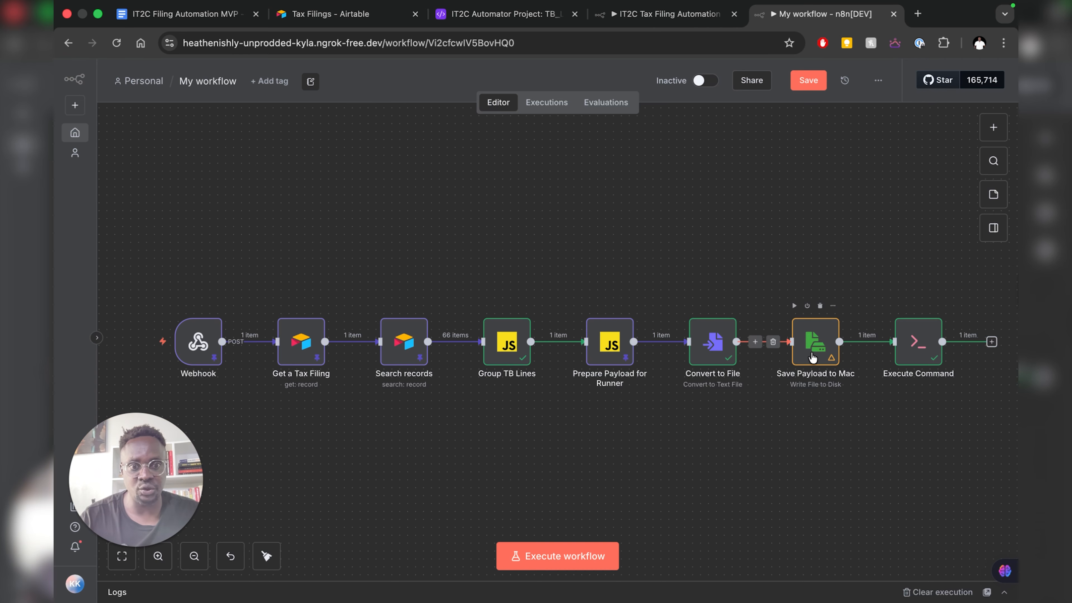
- Run the Save Payload to Mac node and verify ABC Limited-2025-buckets.json appears in the data folder
double_click(809, 356)
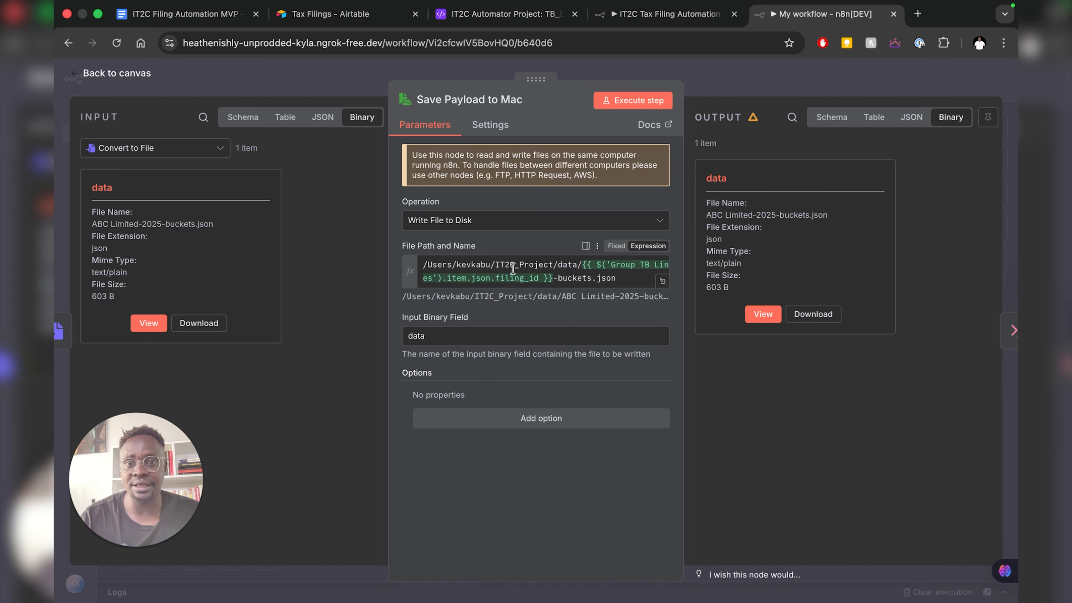
left_click(623, 104)
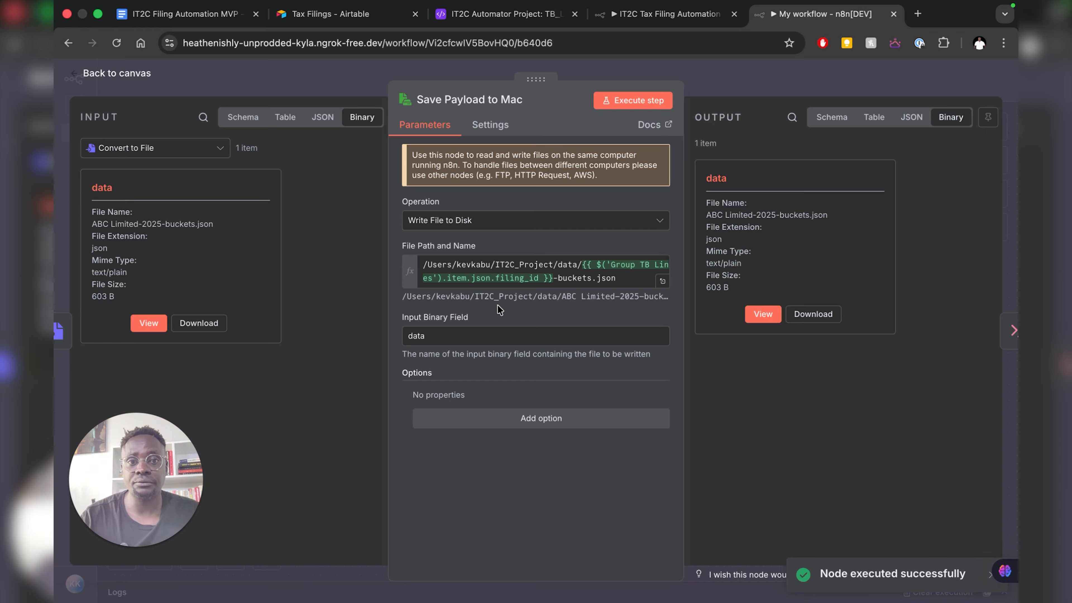
key("ctrl+Left")
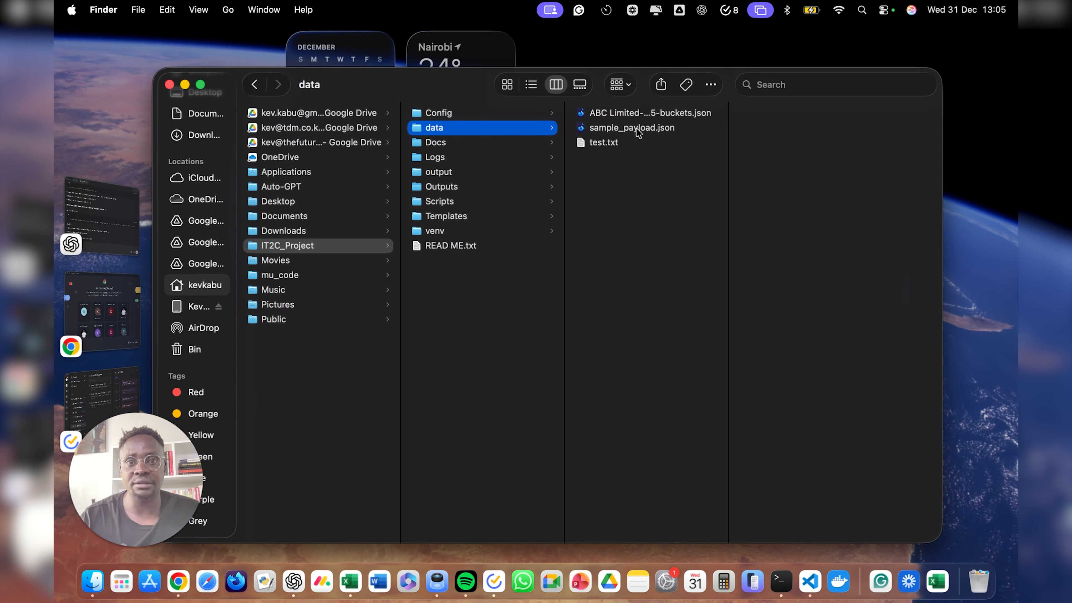
left_click_drag(728, 158, 792, 161)
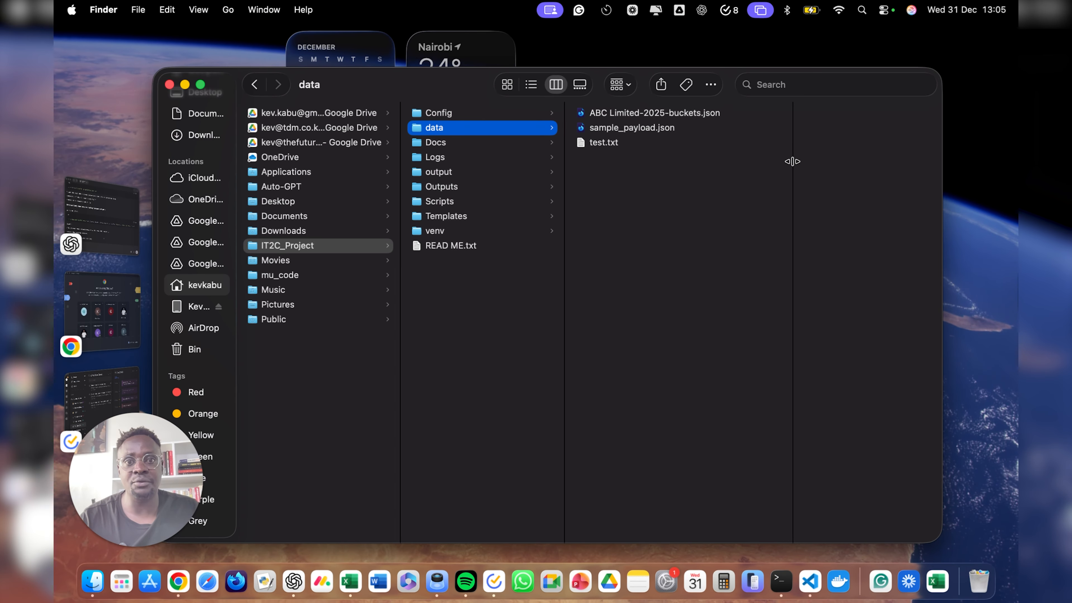
key("ctrl+Right")
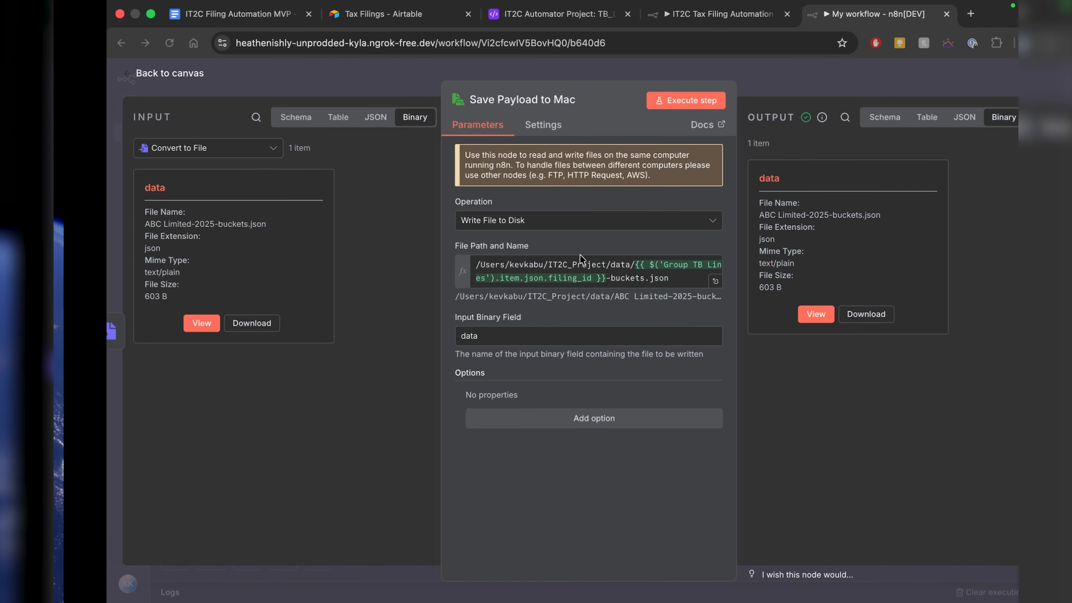
left_click(111, 76)
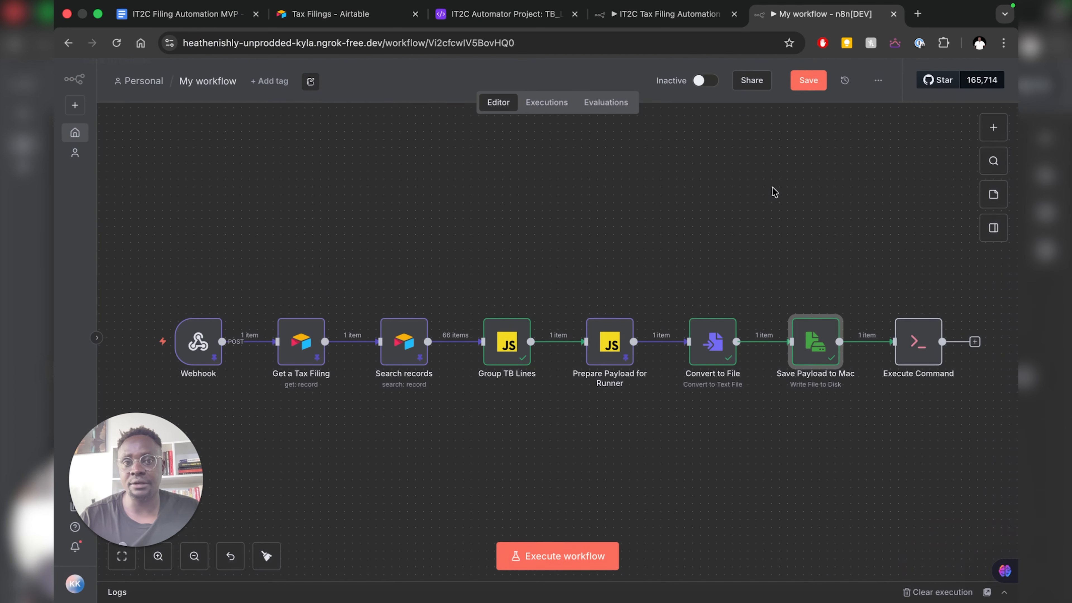
- Review the Execute Command expression and run runner.py on the buckets payload, finishing with exit code 0
double_click(915, 353)
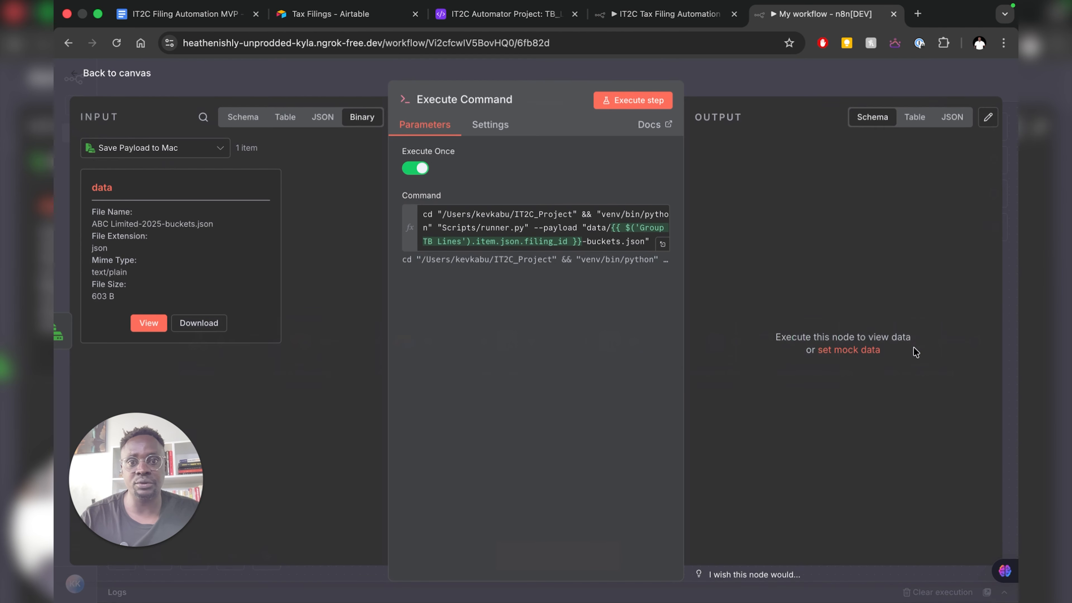
triple_click(603, 218)
left_click(595, 238)
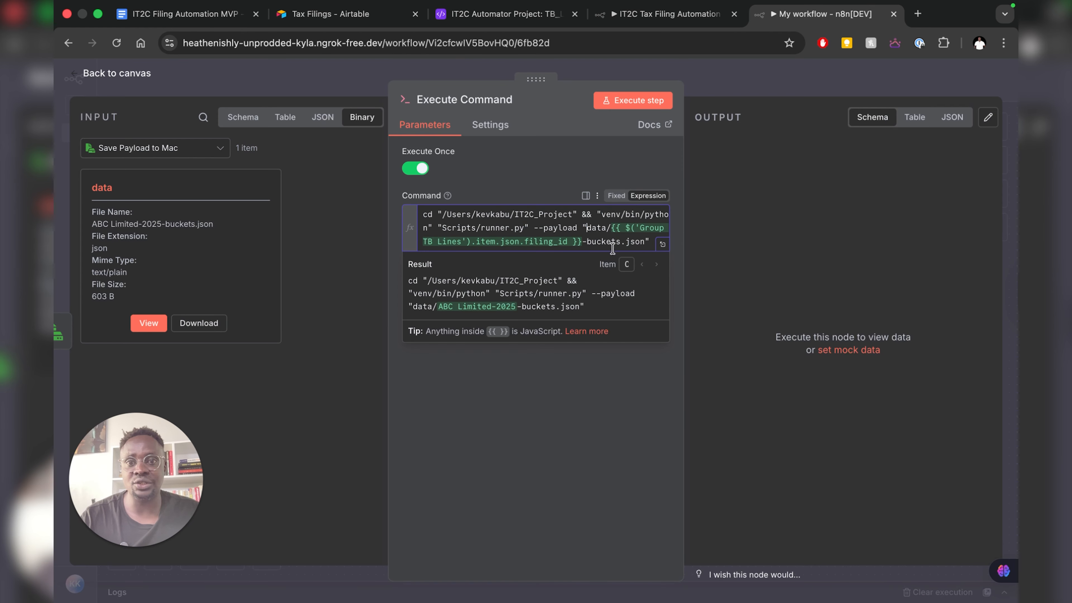
left_click(484, 307)
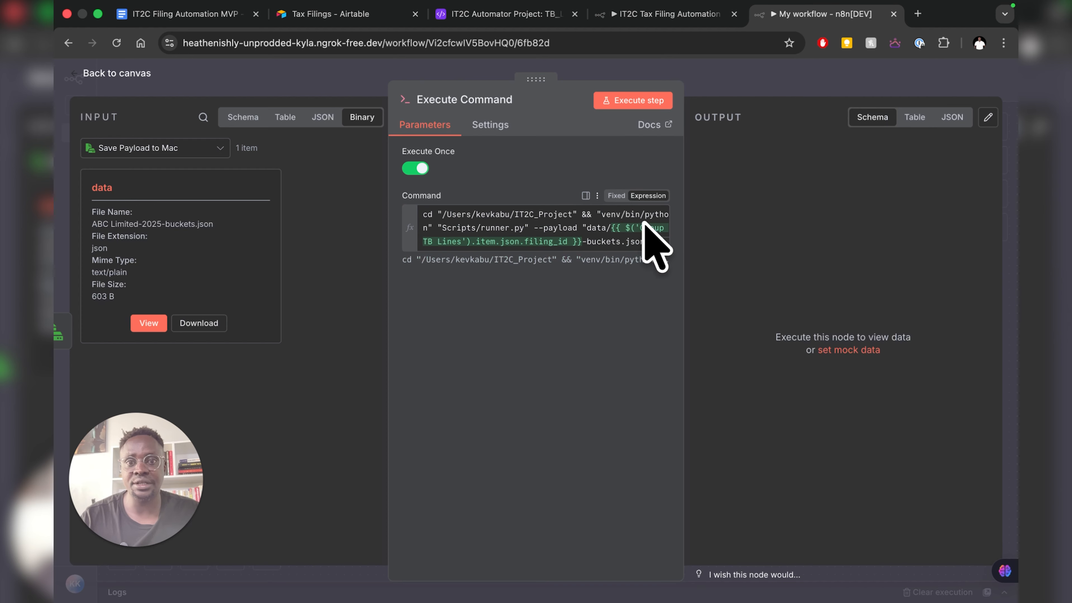
left_click(622, 104)
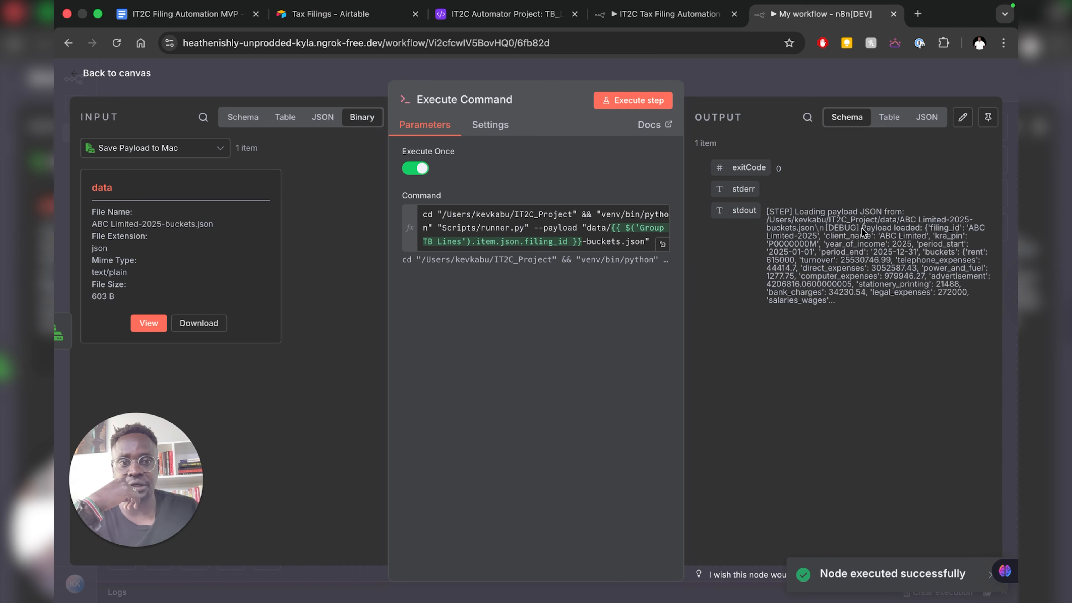
key("ctrl+Left")
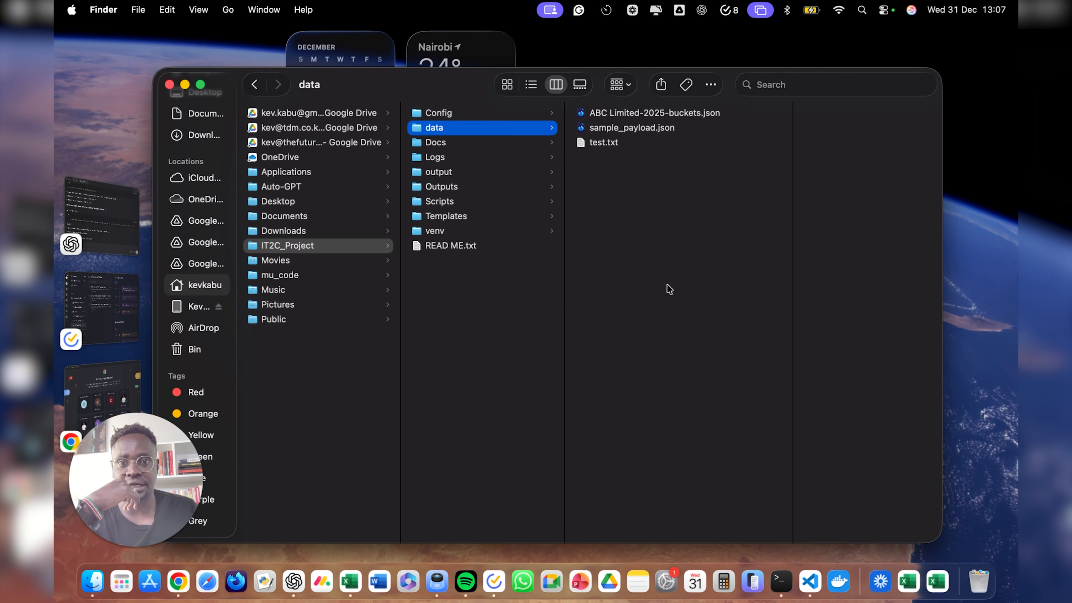
- Open IT2C_ABC Limited-2025.xls from the Outputs folder in Excel
left_click(444, 188)
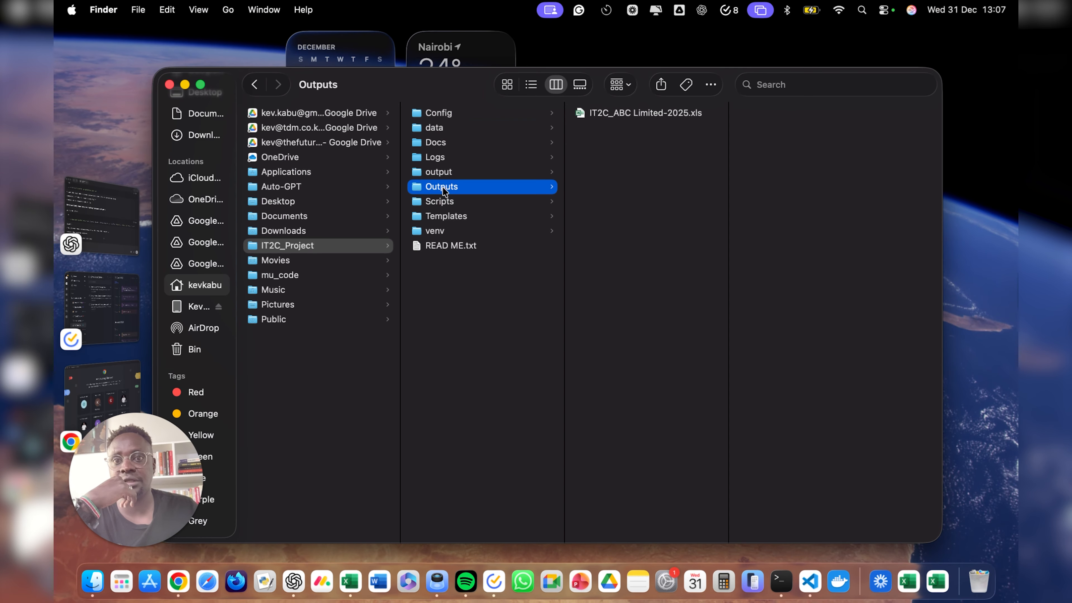
double_click(629, 113)
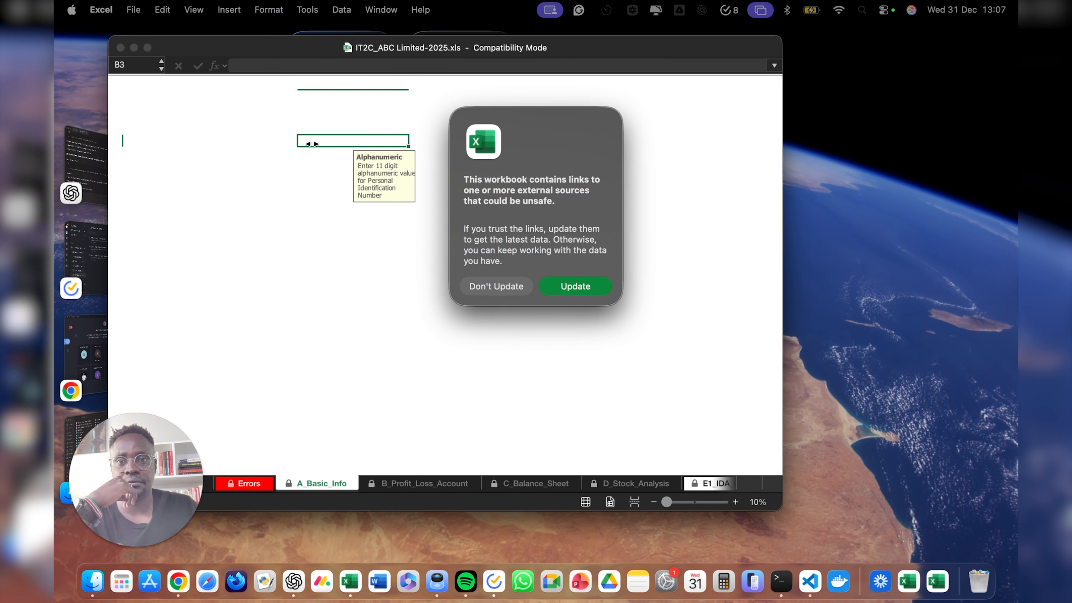
- Skip link updates and check gross turnover 25,530,746.99 in B_Profit_Loss_Account cell C4
left_click(512, 286)
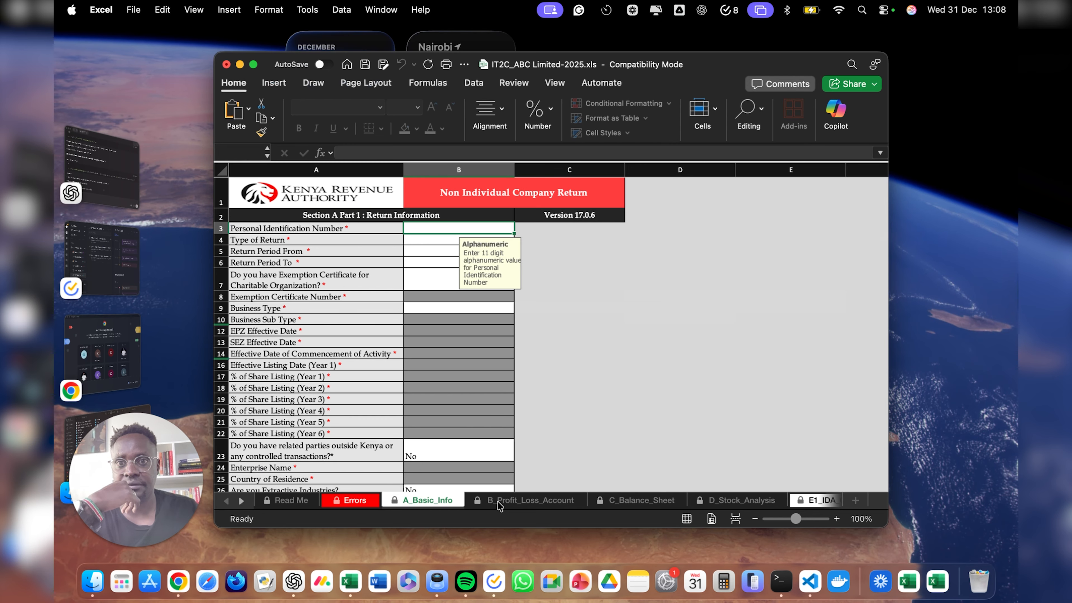
left_click(500, 502)
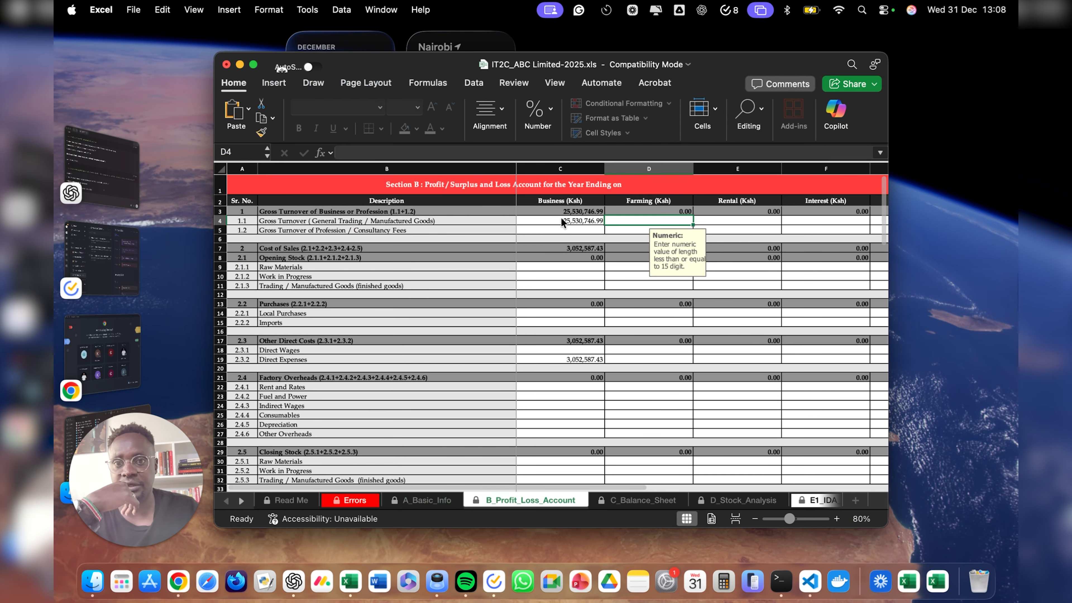
left_click(577, 221)
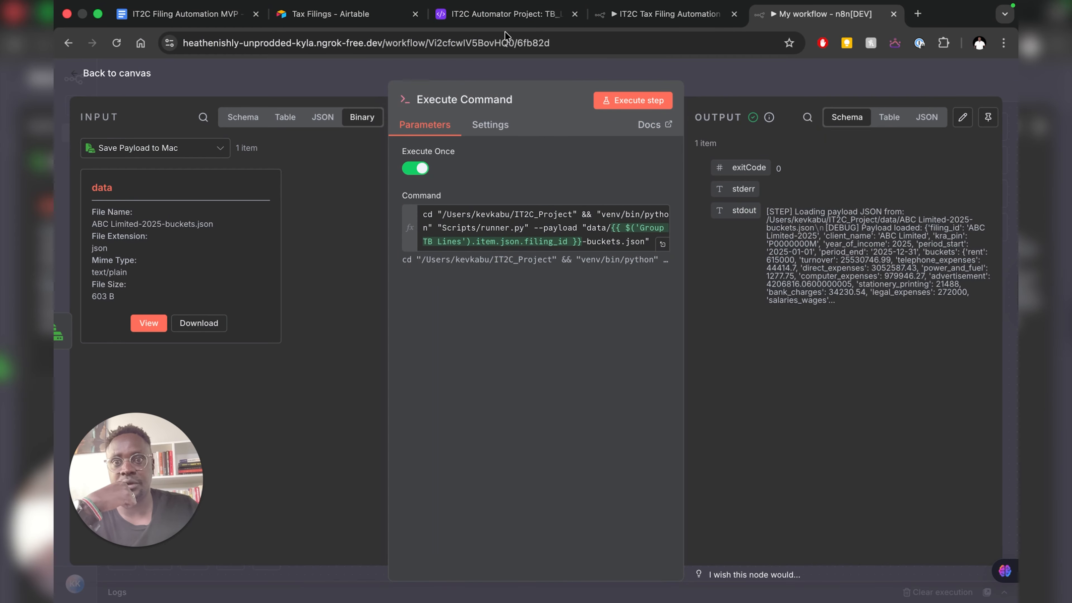
- Cross-check in Airtable's TB_Lines table via the Mapped TB Lines view of 16 accounts
left_click(500, 16)
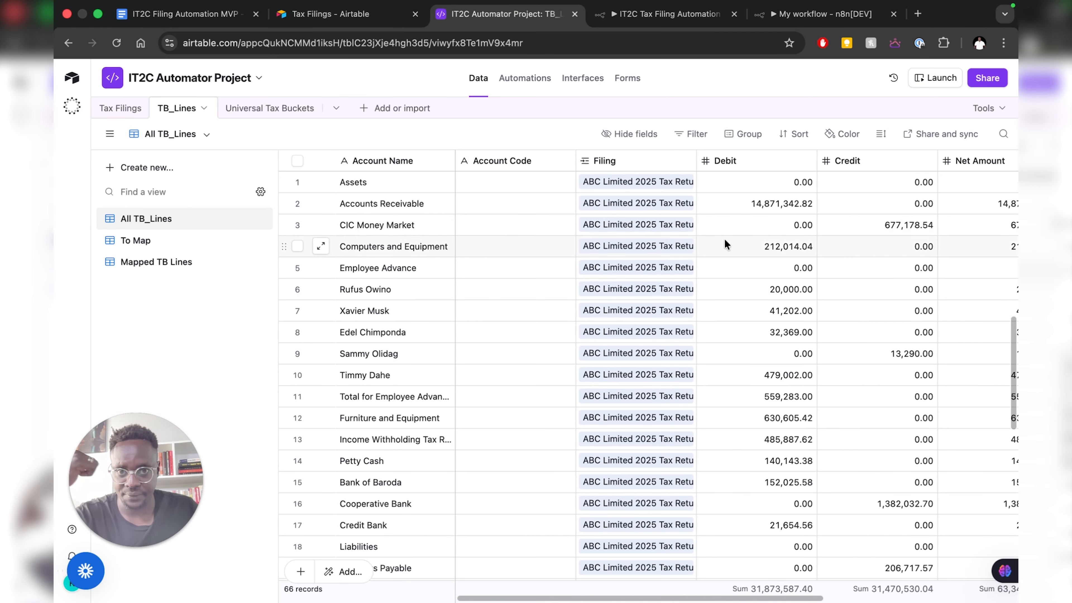
scroll(724, 239, "right", 5)
scroll(722, 242, "down", 6)
scroll(722, 241, "left", 1)
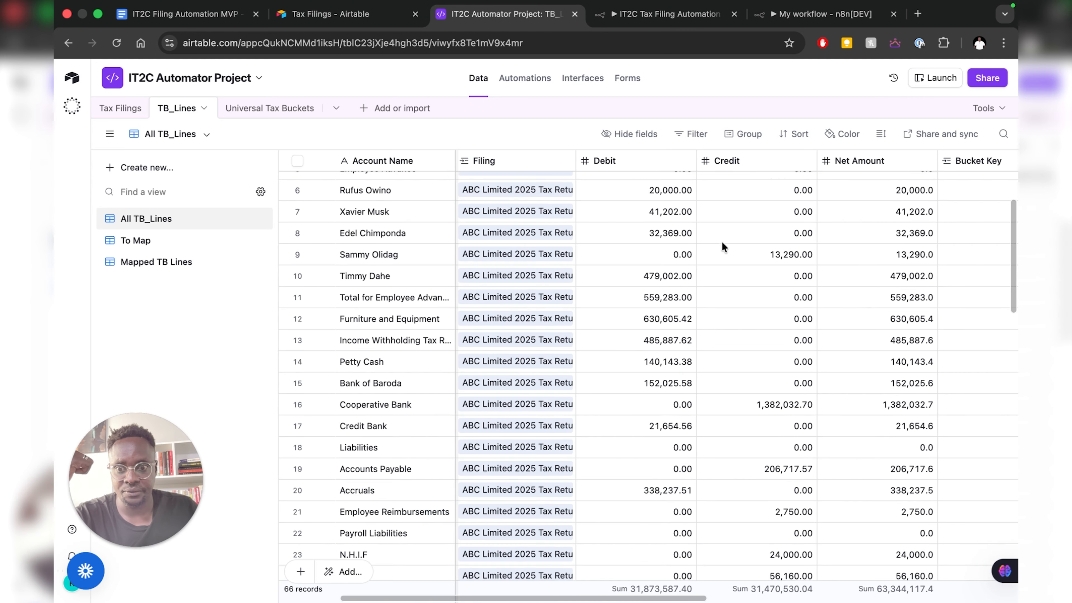
left_click(161, 262)
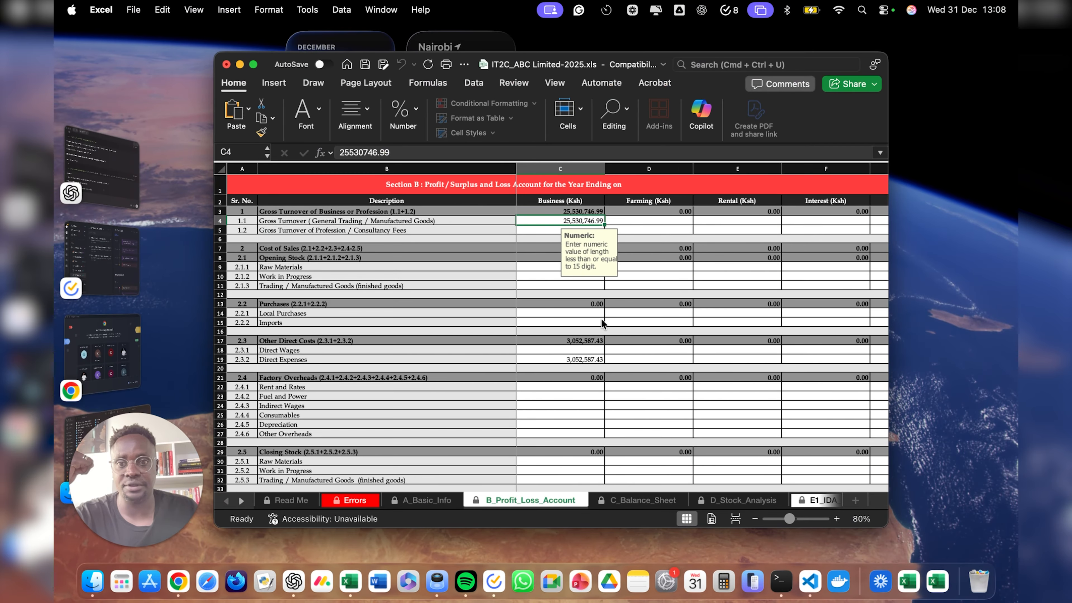
scroll(576, 320, "down", 10)
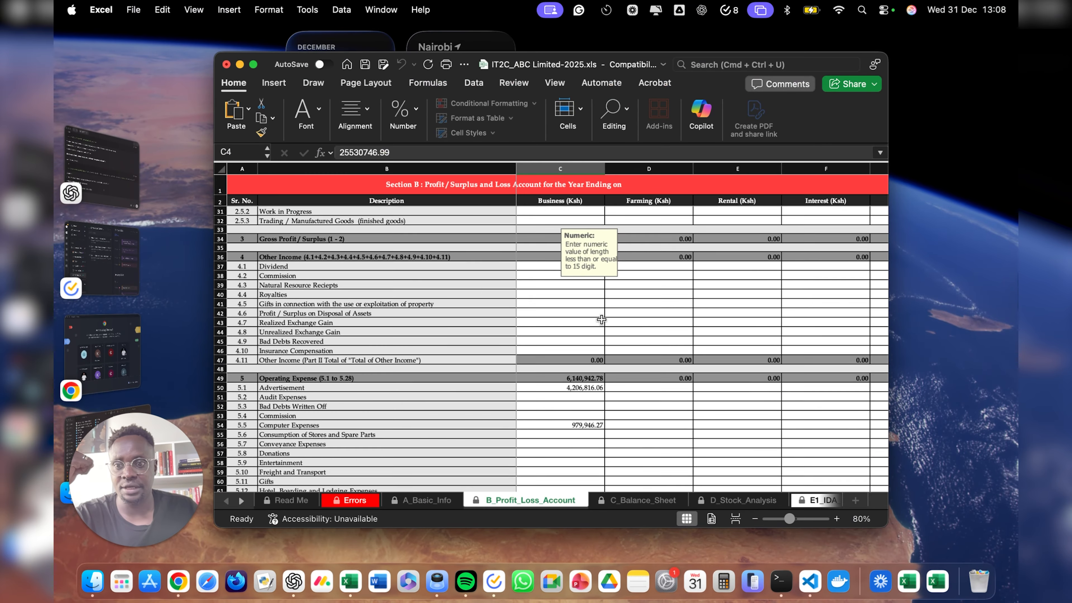
- Review the P&L sheet, close the workbook without saving, and show the IT2C Filing Automation MVP doc
scroll(576, 319, "down", 6)
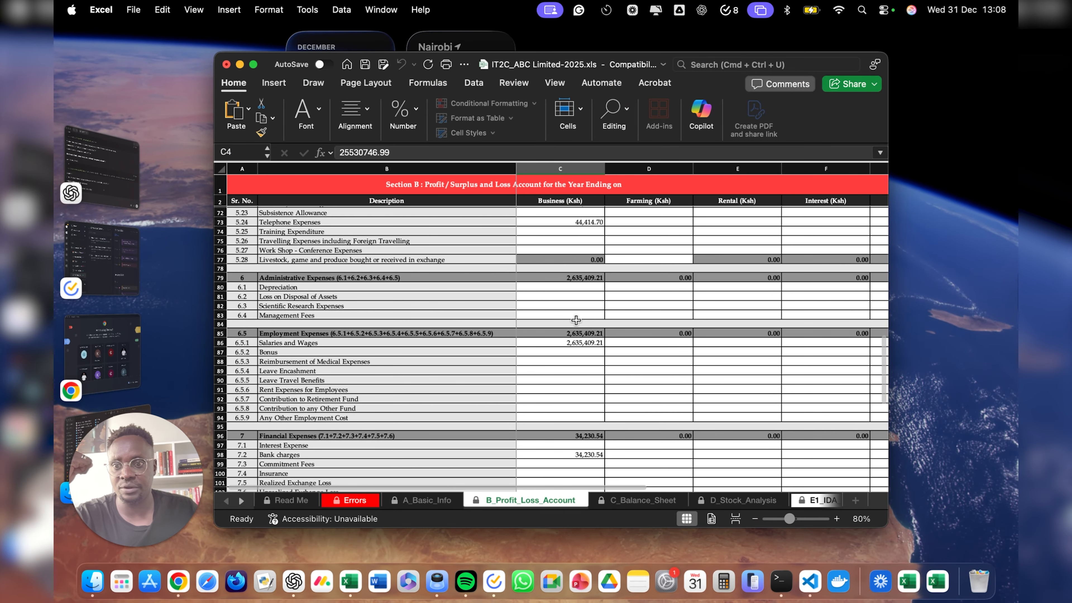
scroll(576, 319, "up", 20)
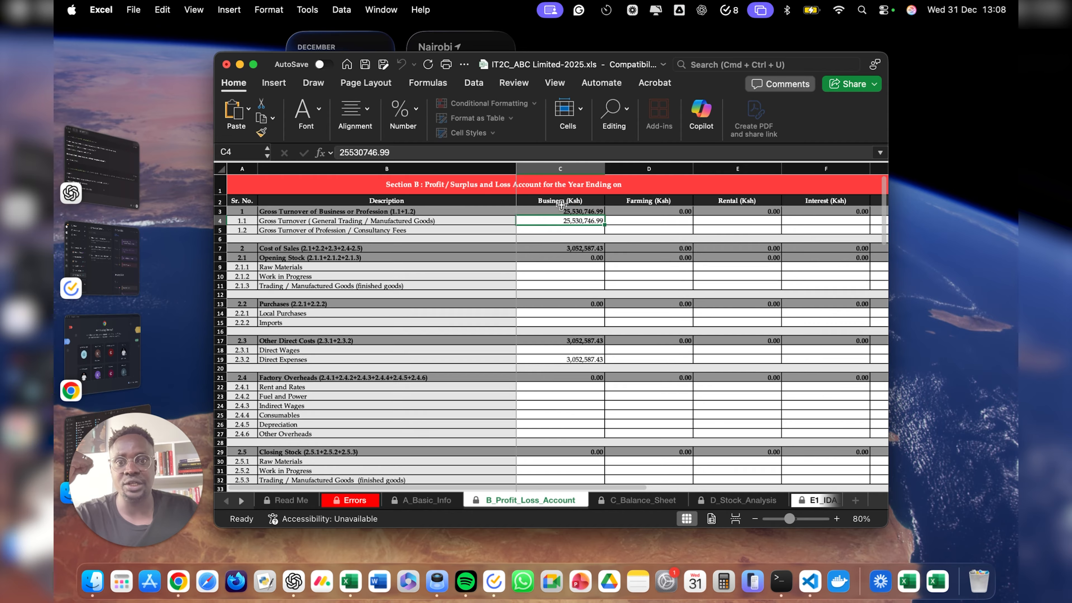
scroll(585, 274, "down", 20)
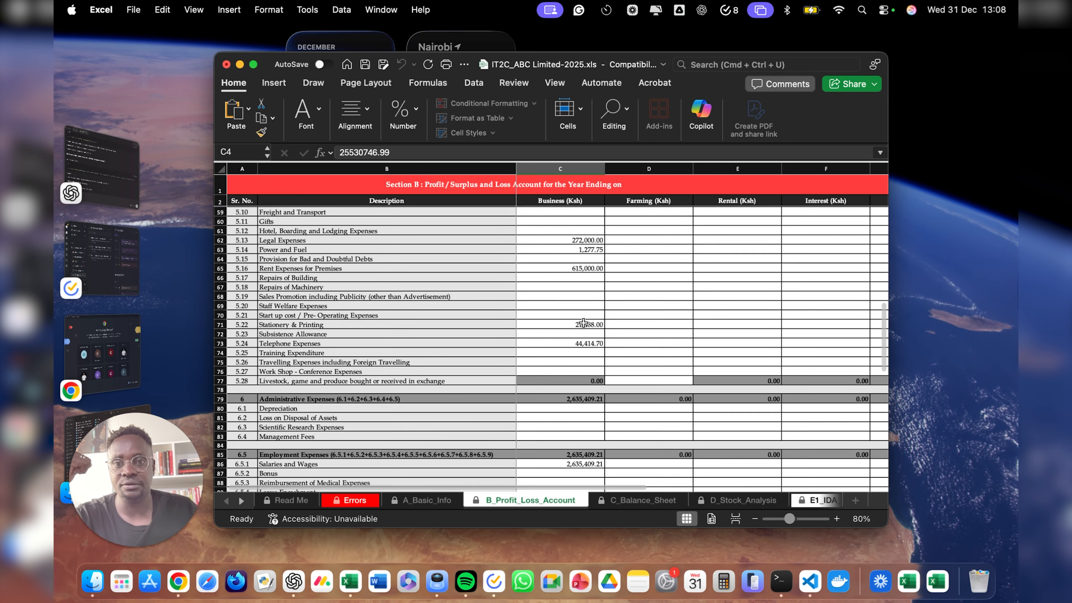
scroll(584, 323, "down", 8)
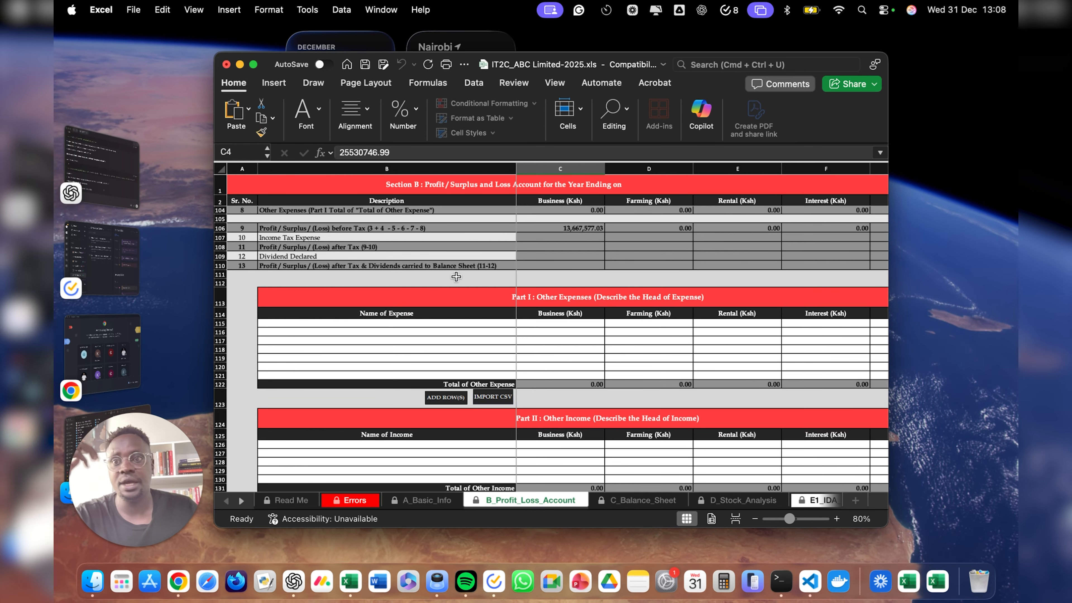
left_click(227, 65)
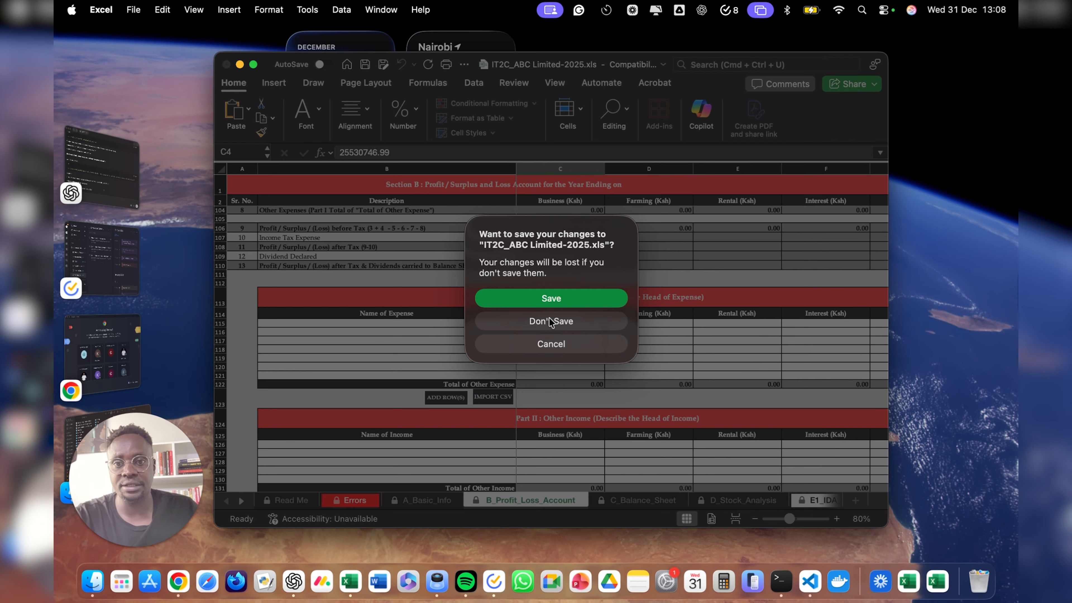
left_click(551, 321)
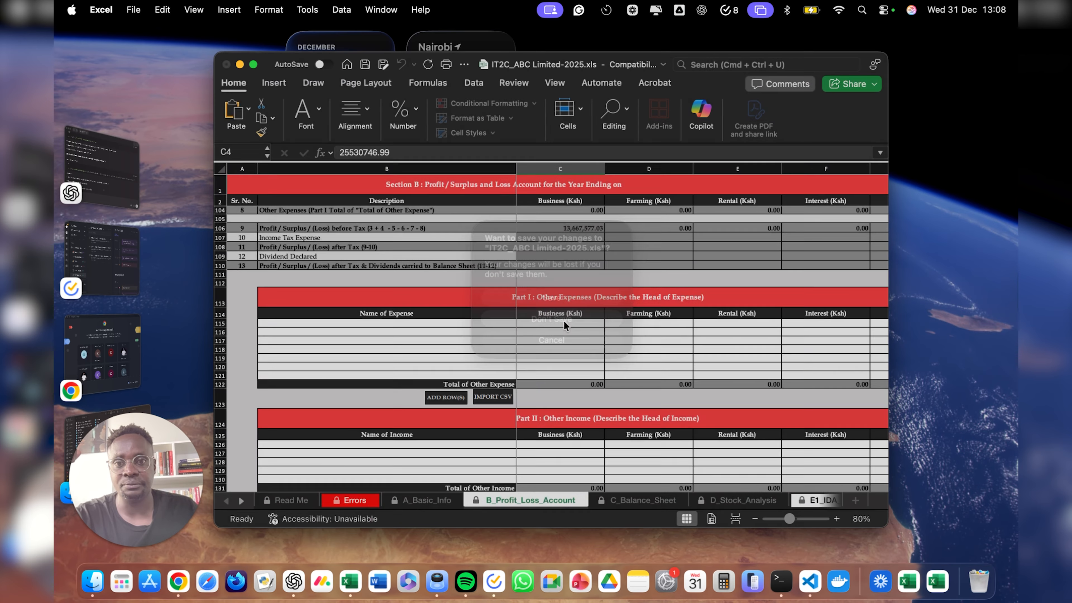
key("ctrl+Right")
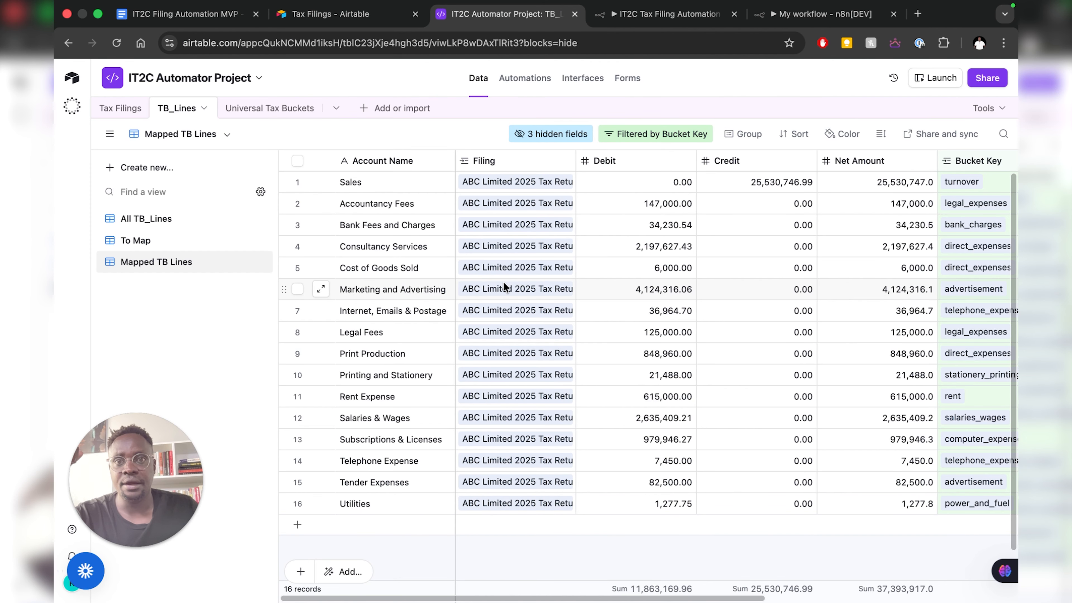
left_click(198, 13)
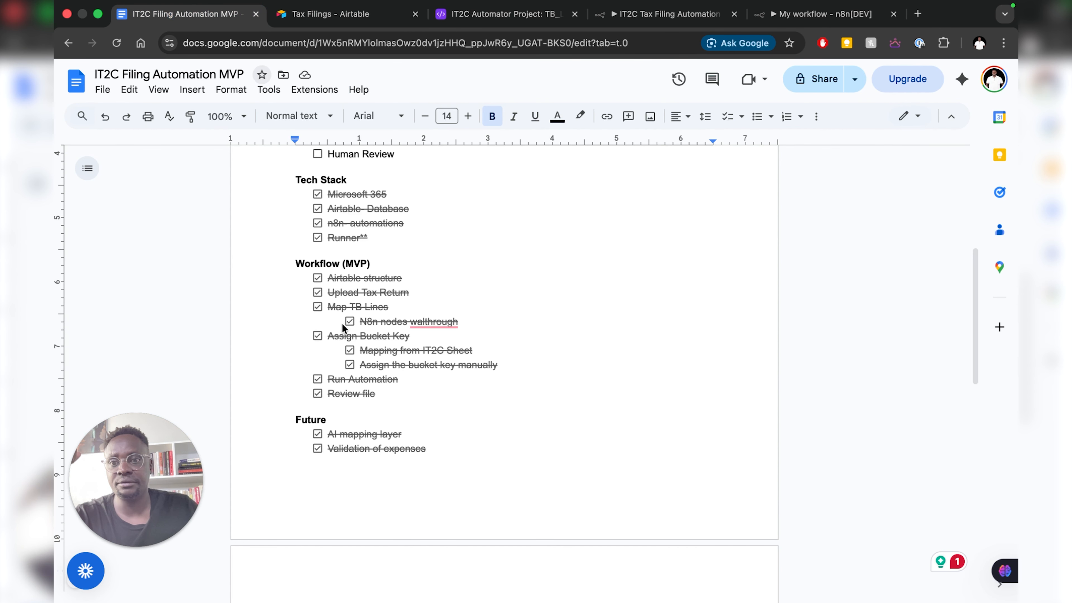